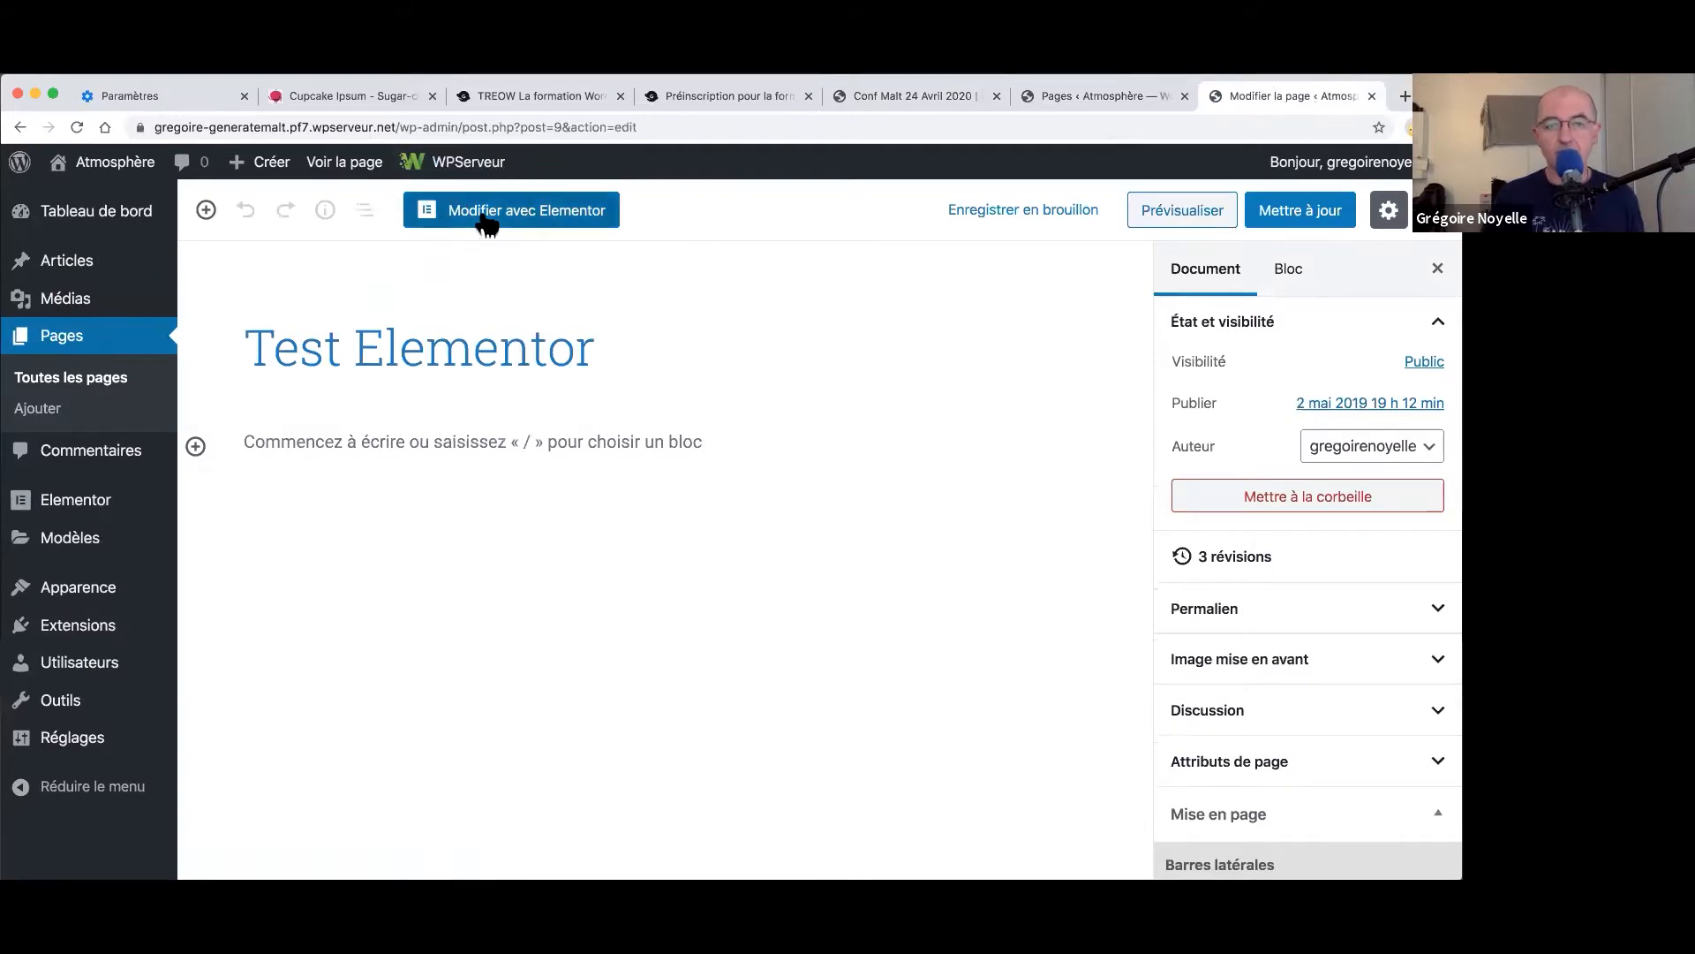
- Open the Test Elementor page in the Elementor editor and review its template sections
{"action": "left_click", "coordinate": [486, 224]}
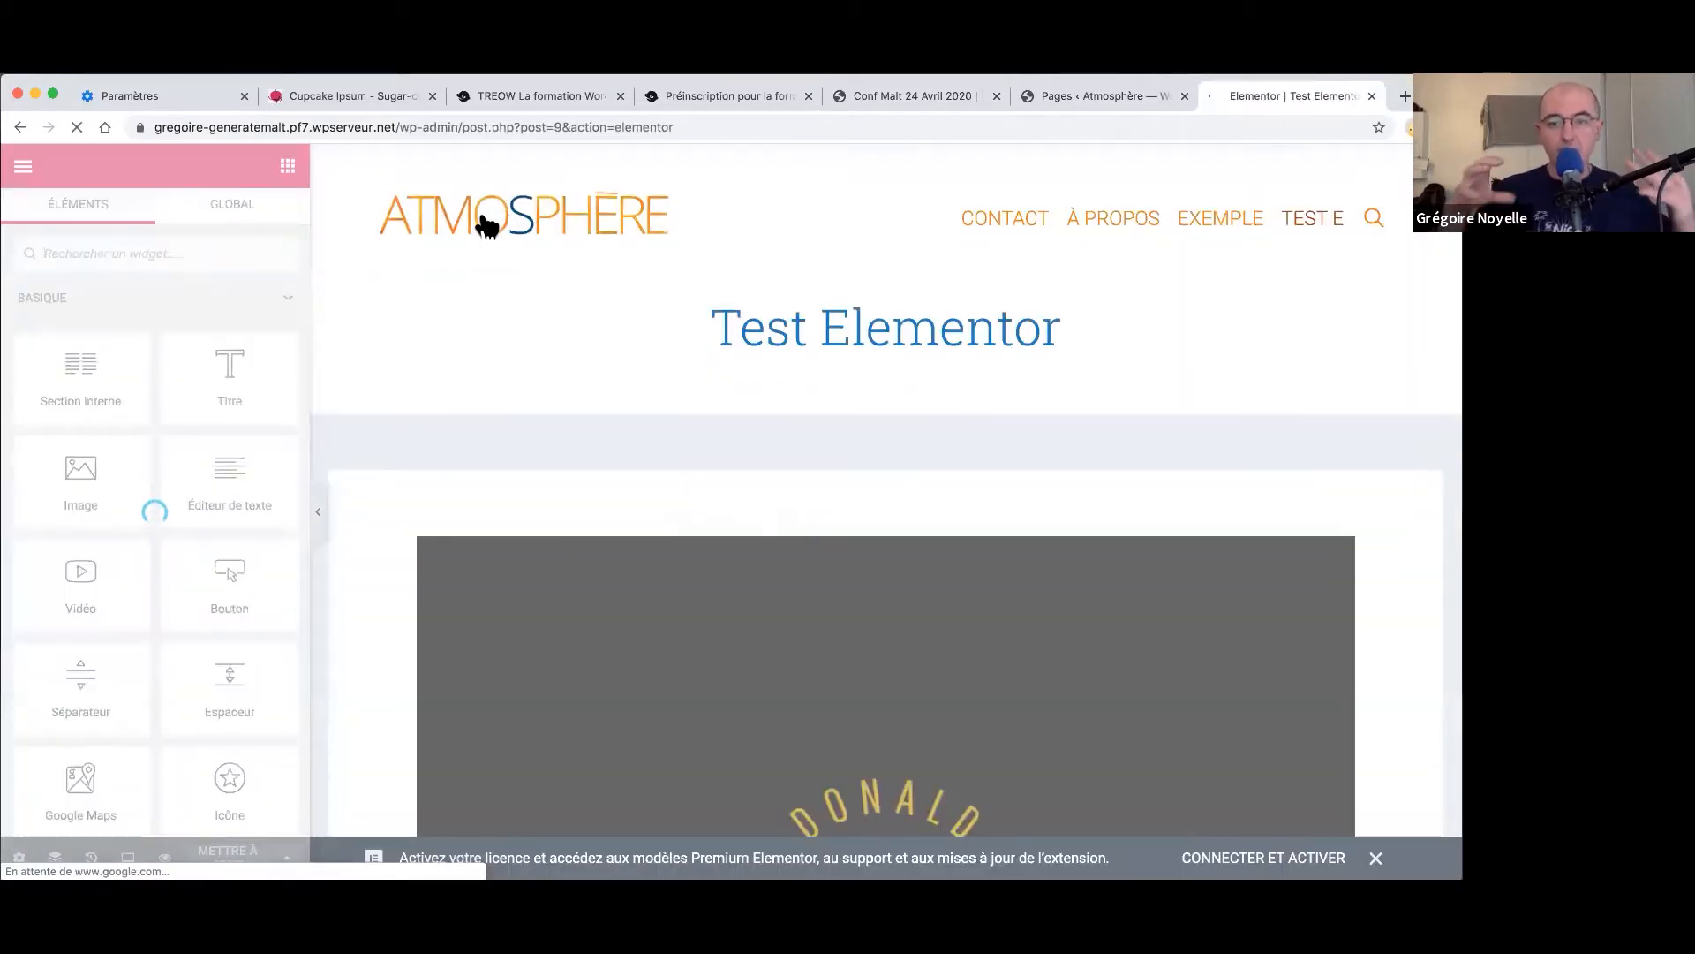
{"action": "scroll", "coordinate": [825, 465], "scroll_direction": "down", "scroll_amount": 2}
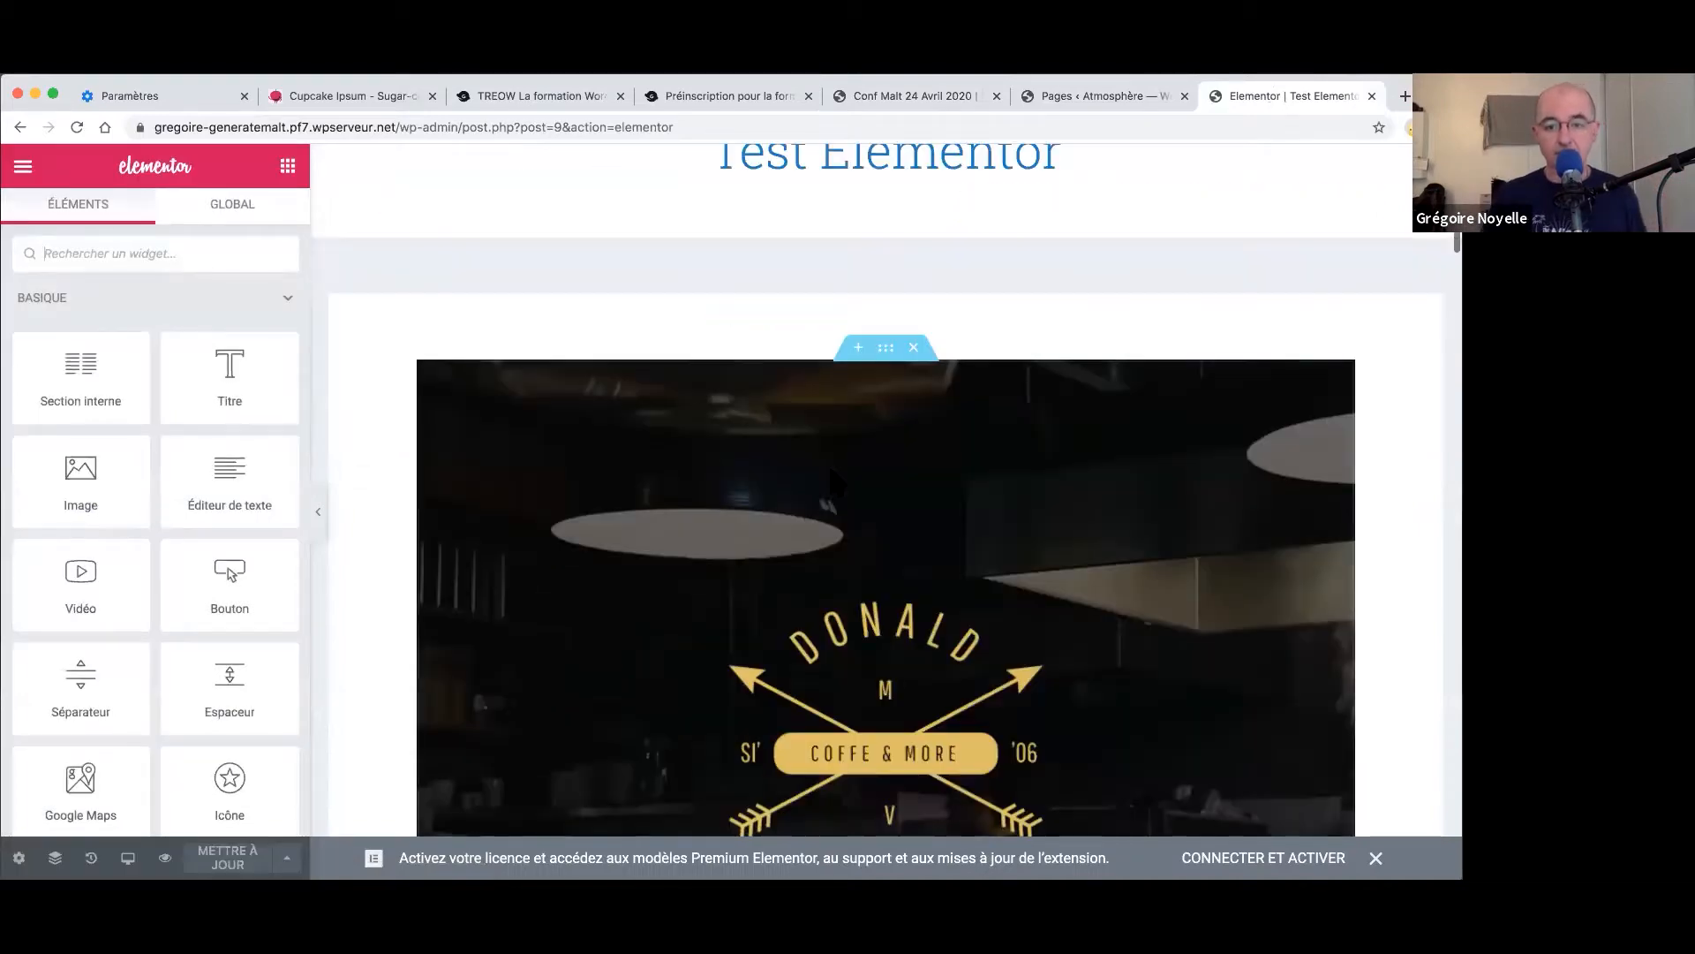
{"action": "scroll", "coordinate": [828, 463], "scroll_direction": "down", "scroll_amount": 6}
{"action": "scroll", "coordinate": [835, 482], "scroll_direction": "up", "scroll_amount": 2}
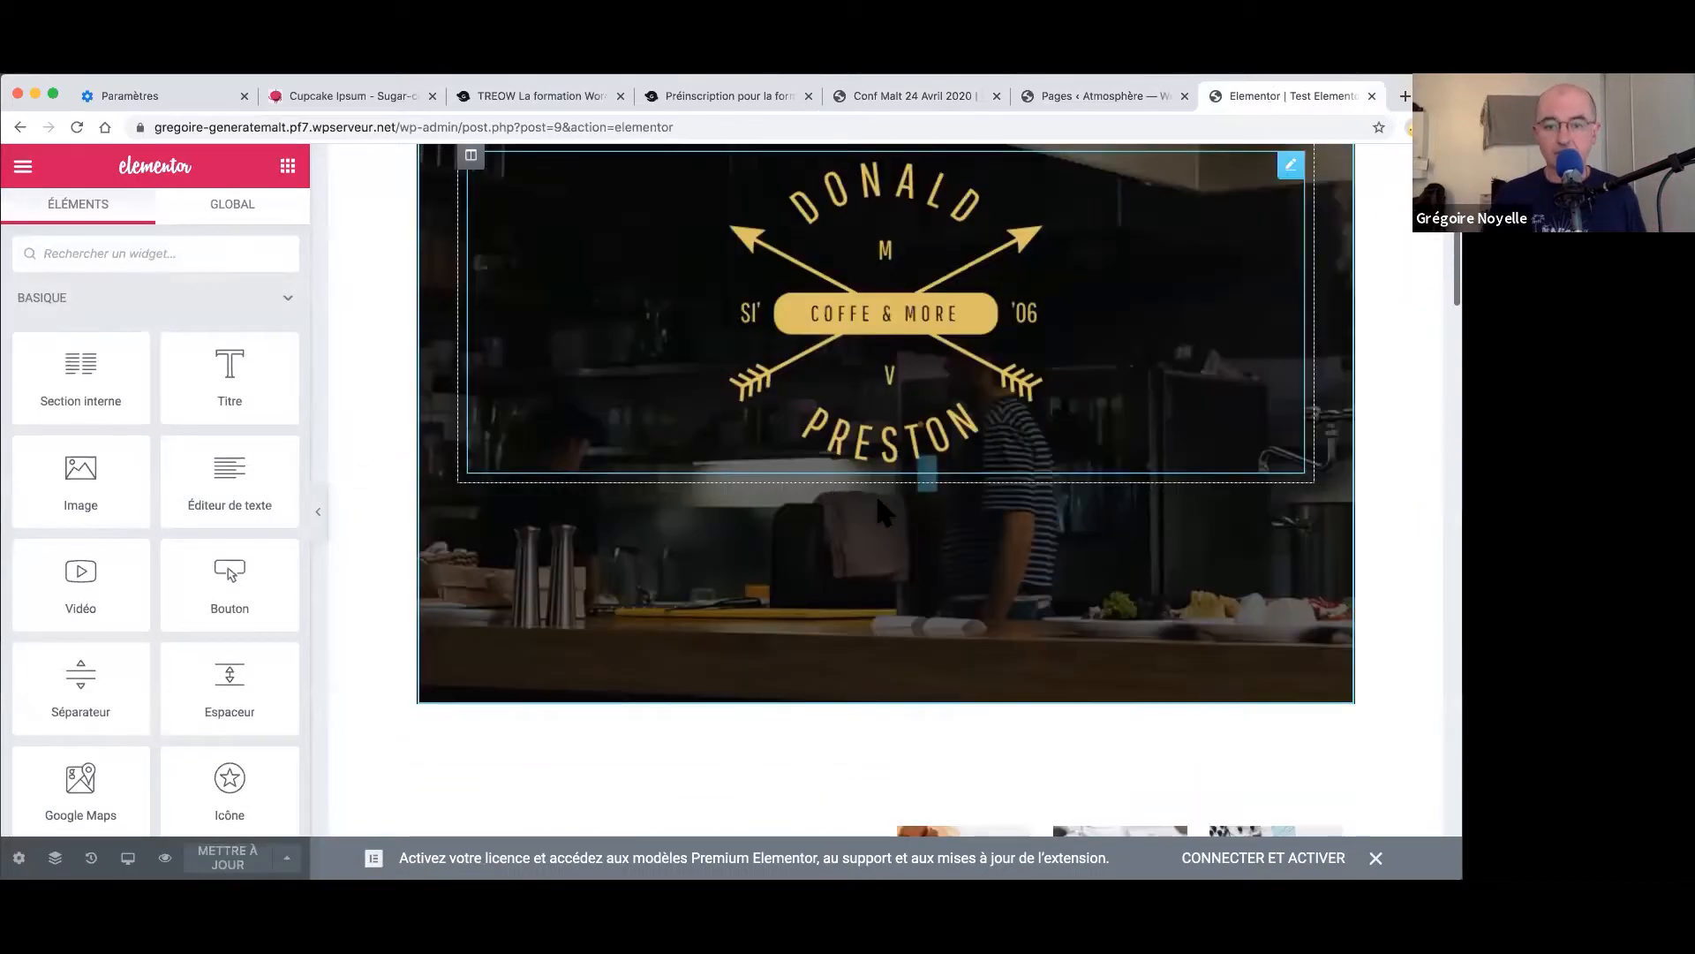
{"action": "scroll", "coordinate": [876, 494], "scroll_direction": "up", "scroll_amount": 5}
- Delete the cover, OUR SWEETS, testimonial, TASTY BREAKFAST, VISIT US and Image Sources sections
{"action": "left_click", "coordinate": [914, 524]}
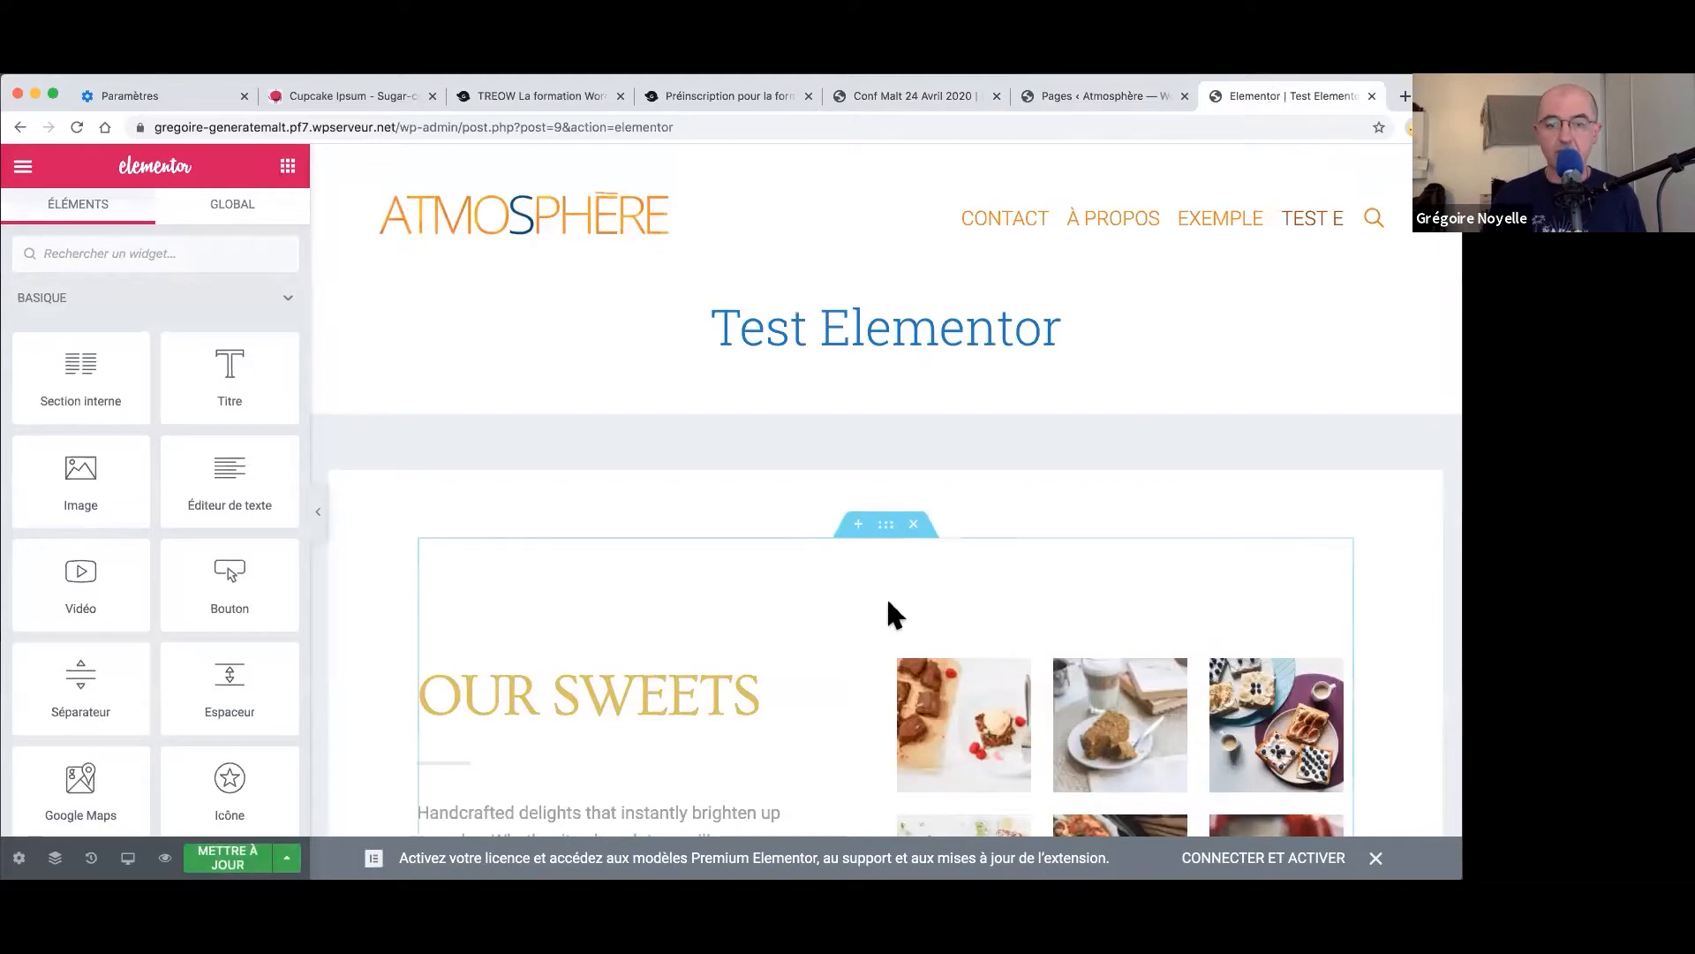
{"action": "left_click", "coordinate": [914, 525]}
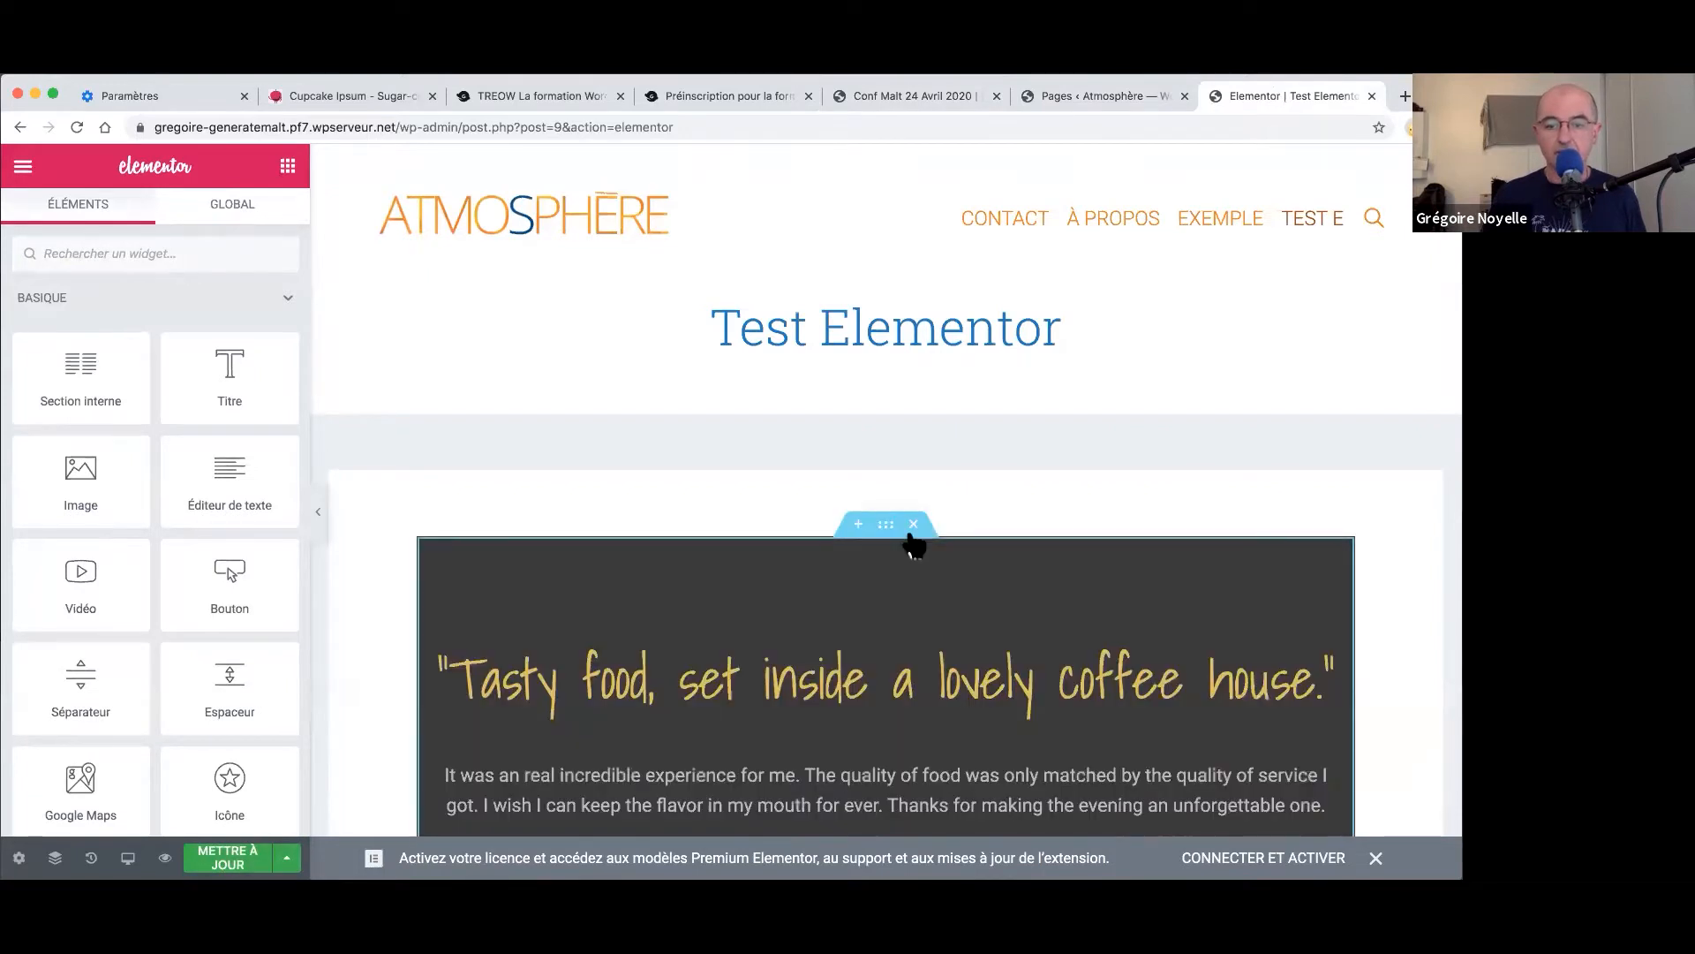
{"action": "left_click", "coordinate": [913, 525]}
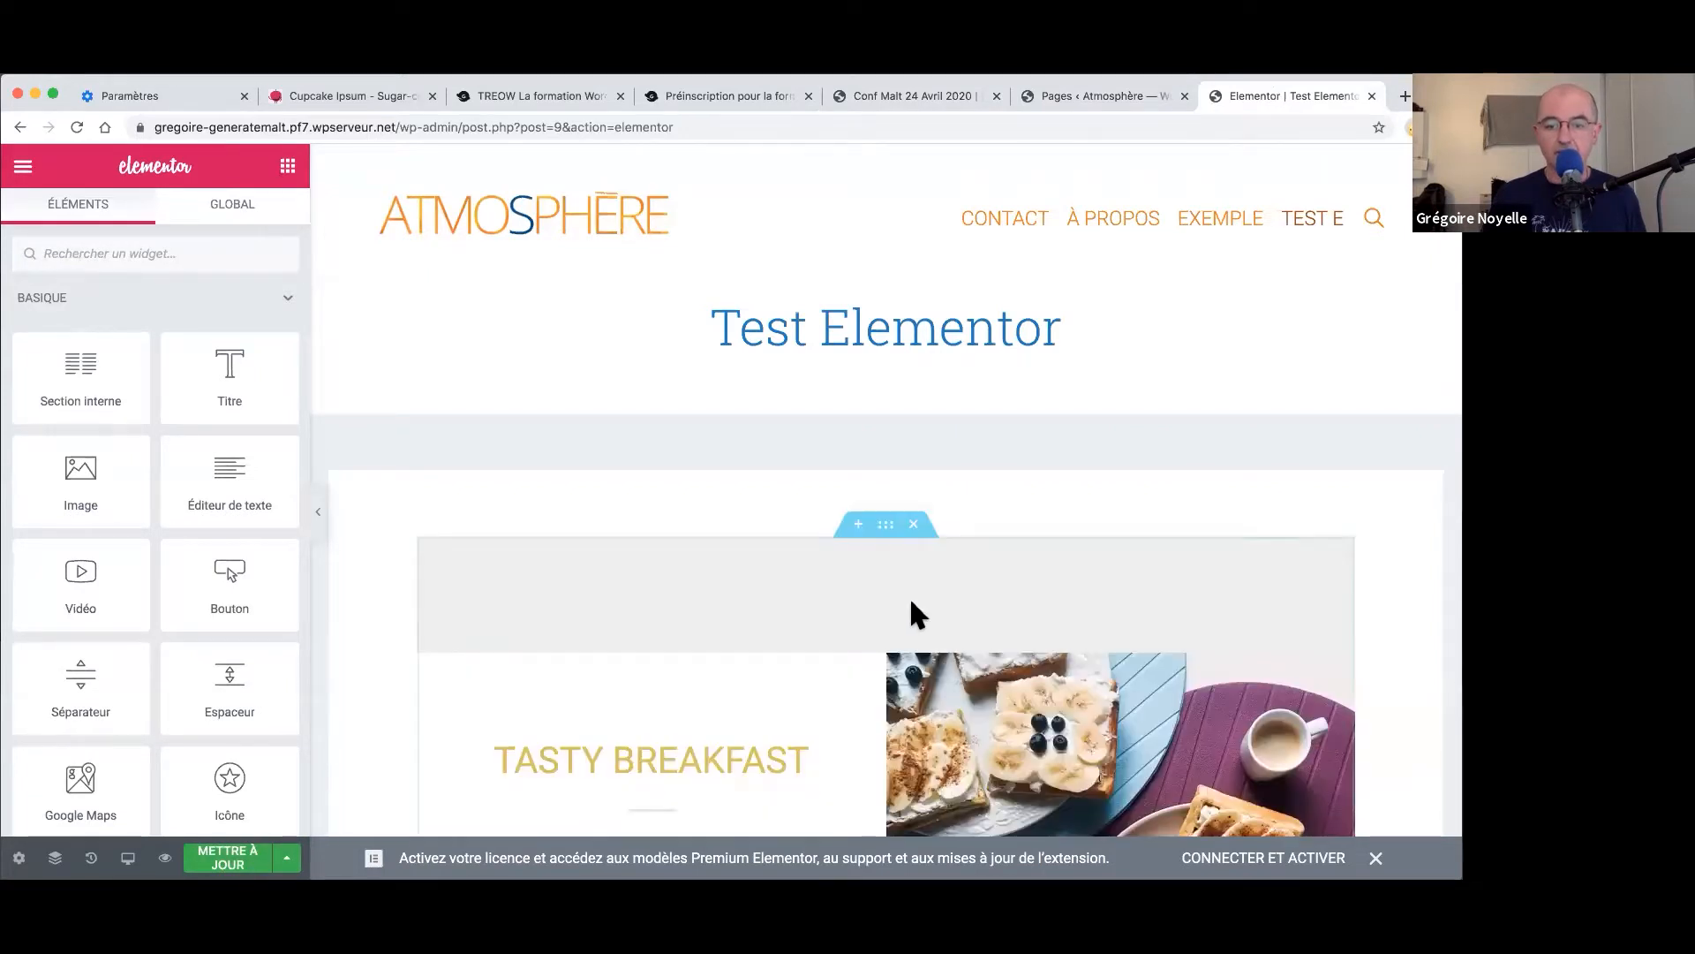
{"action": "left_click", "coordinate": [914, 524]}
{"action": "left_click", "coordinate": [914, 524]}
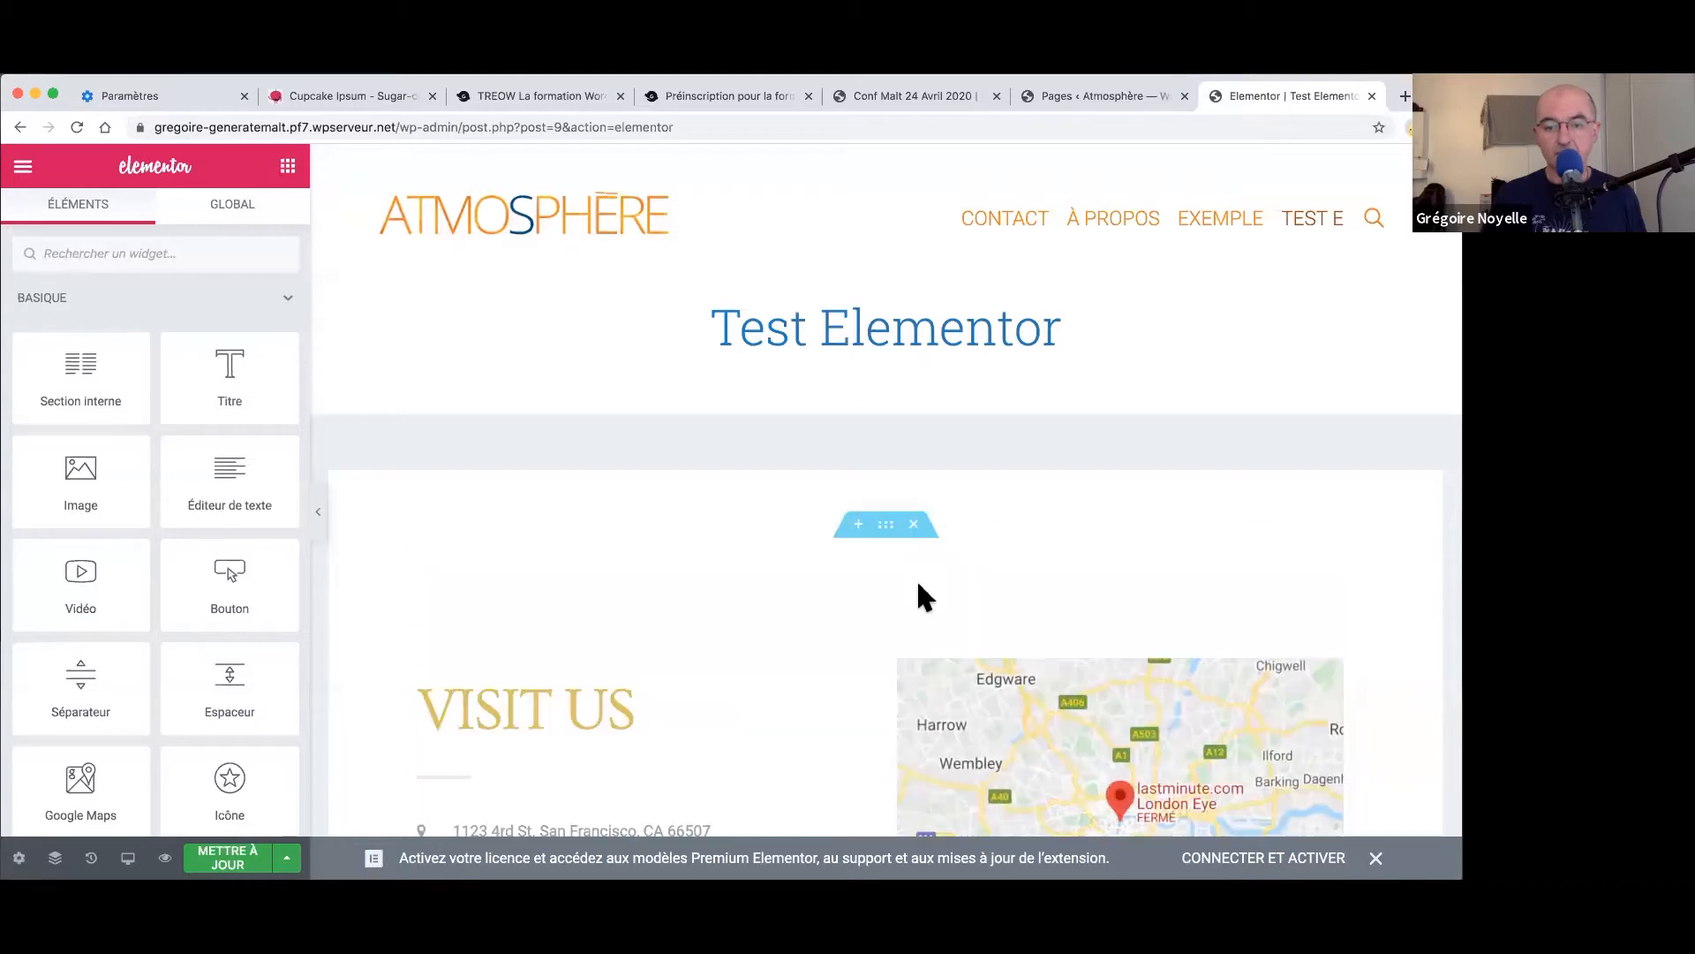
{"action": "left_click", "coordinate": [913, 525]}
{"action": "left_click", "coordinate": [913, 548]}
{"action": "left_click", "coordinate": [914, 525]}
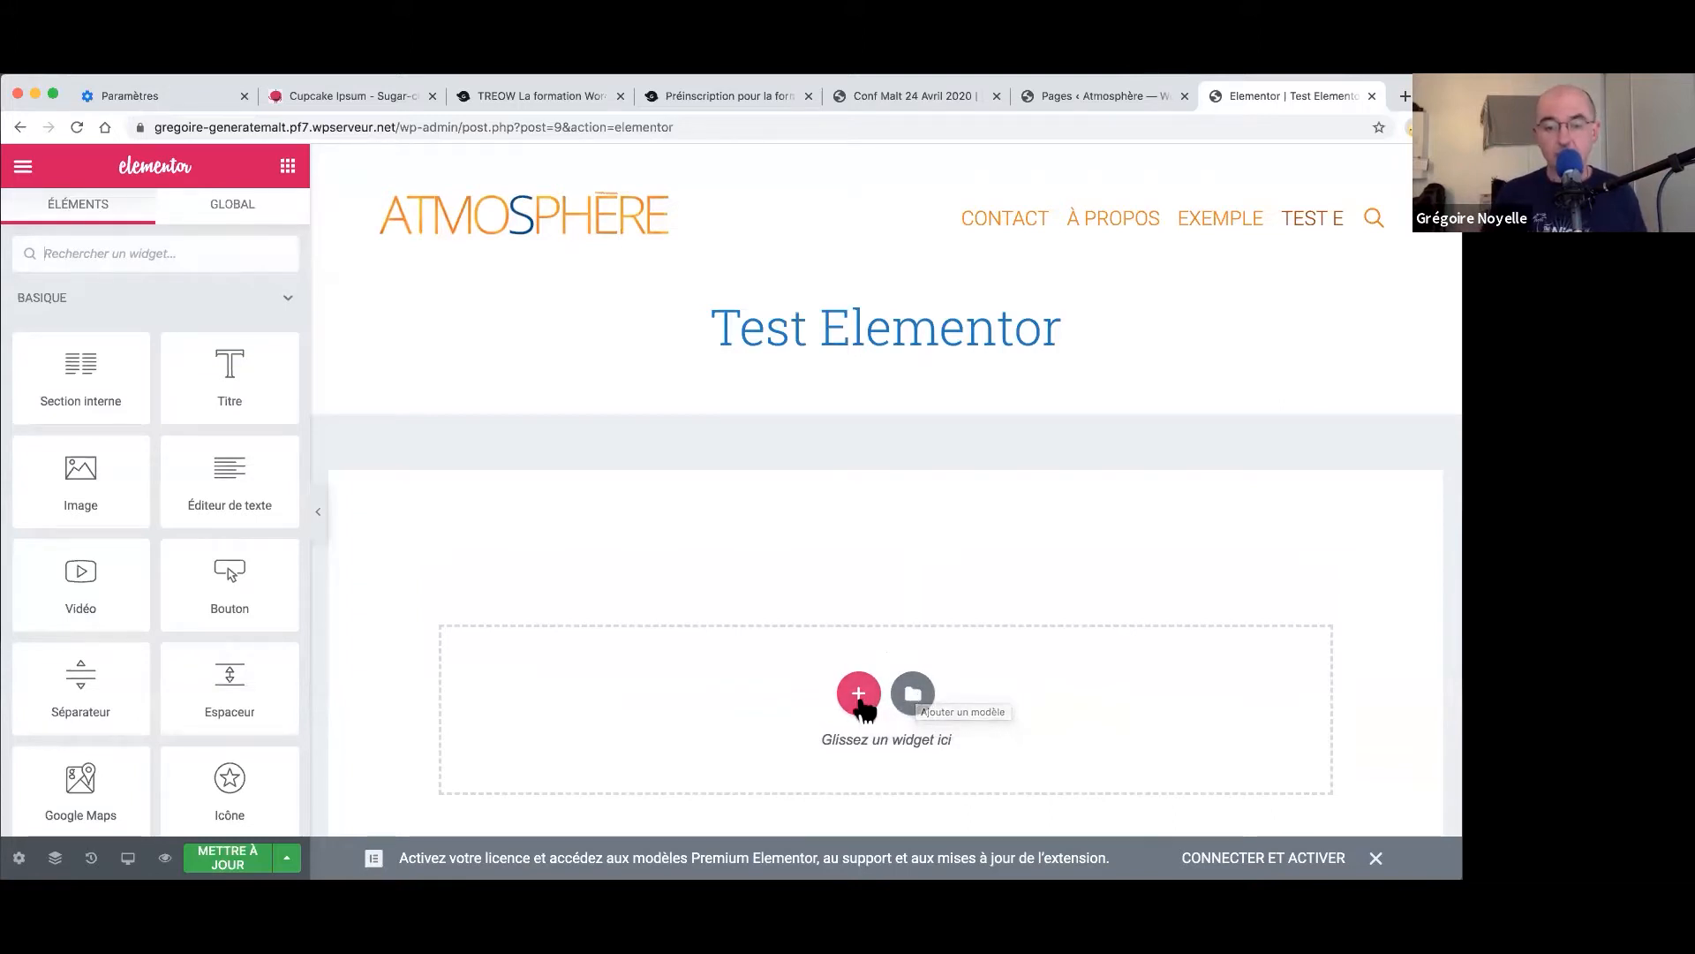
- Add a single-column section to the empty page and return to the widget list
{"action": "left_click", "coordinate": [857, 694]}
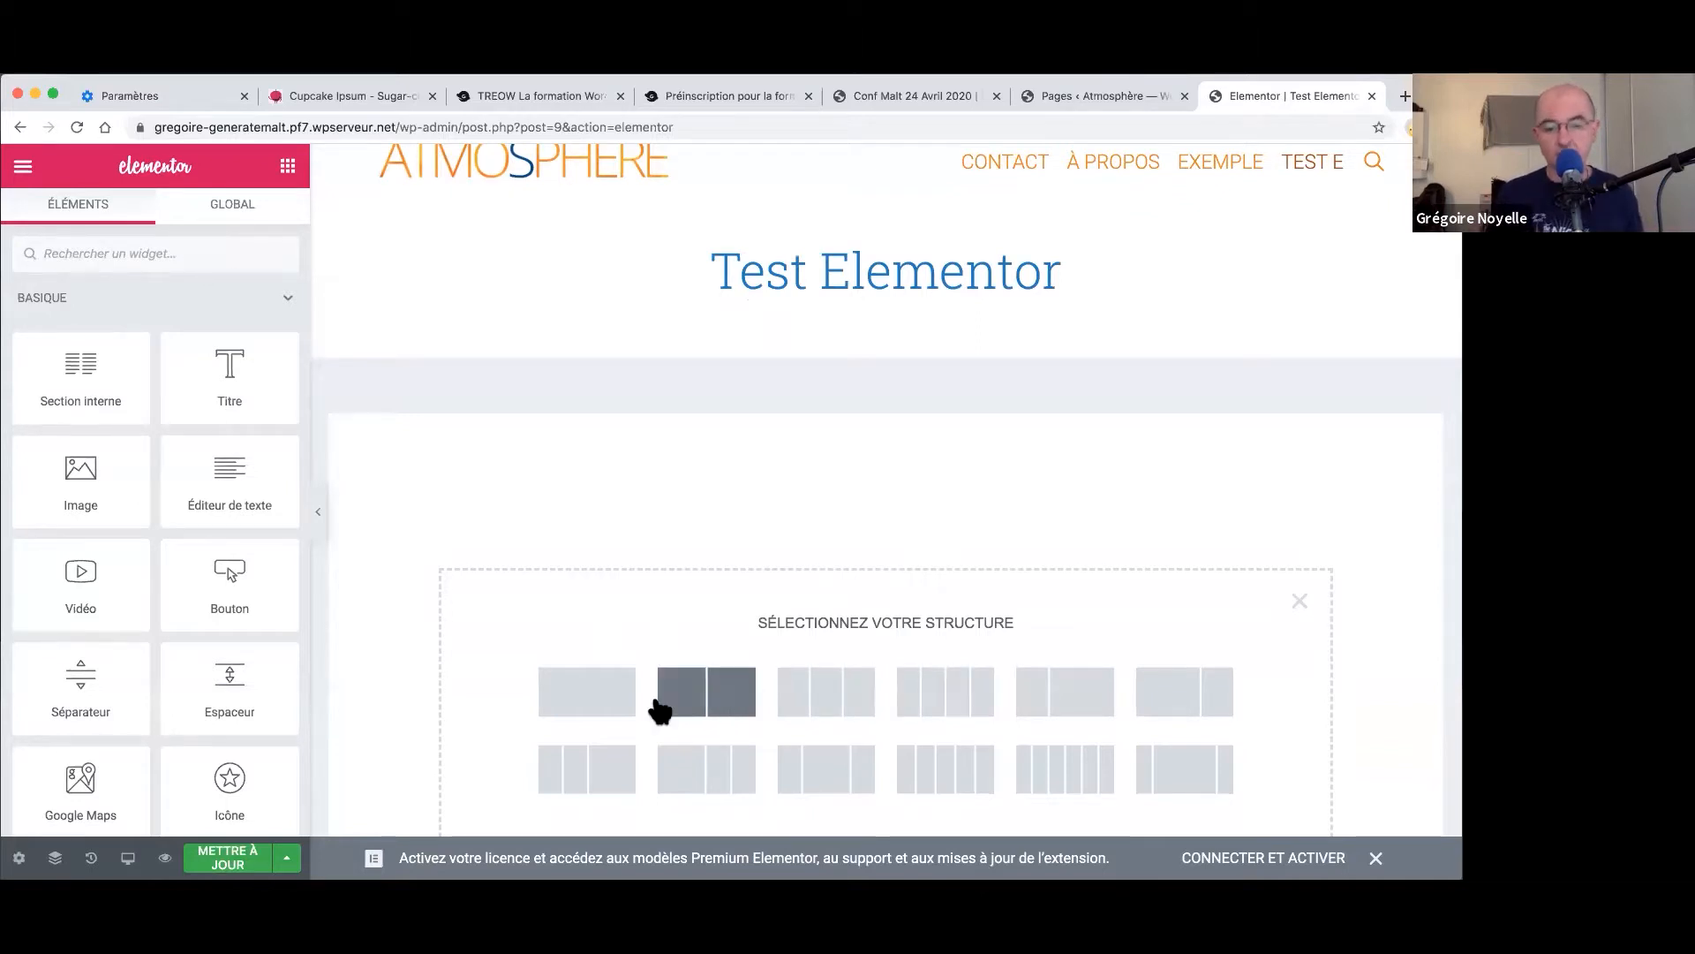
{"action": "left_click", "coordinate": [610, 707]}
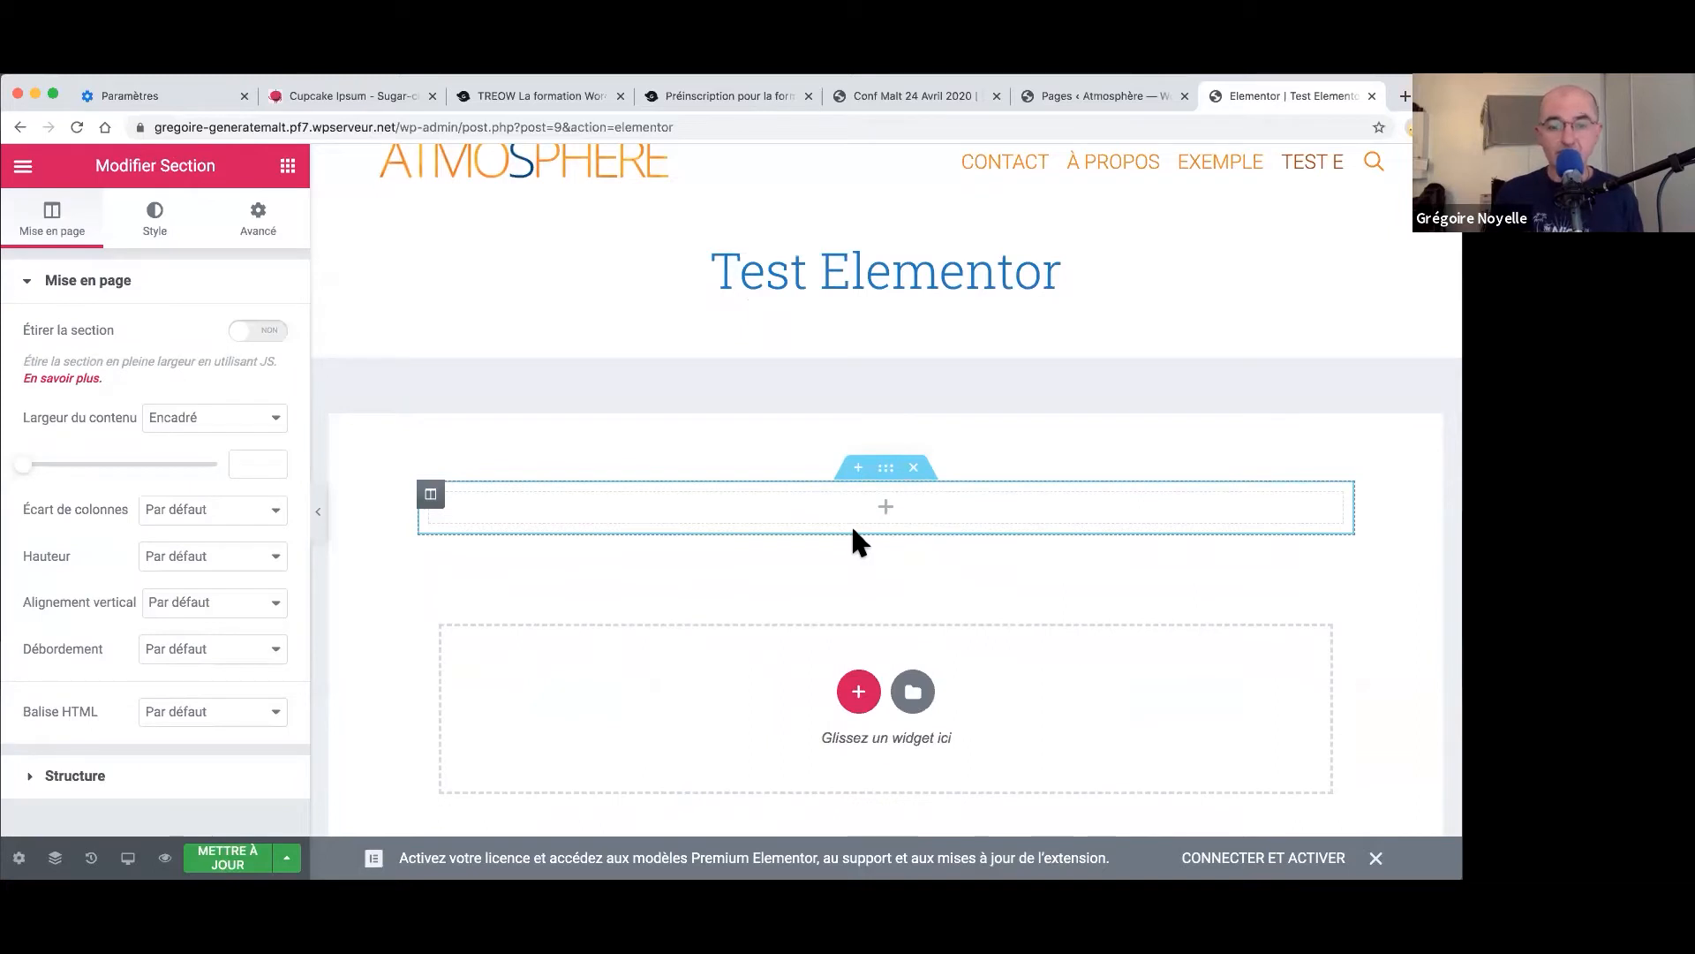
{"action": "left_click", "coordinate": [291, 168]}
- Place a Titre heading in the section, centre it, and select its section
{"action": "left_click_drag", "start_coordinate": [230, 352], "coordinate": [798, 489]}
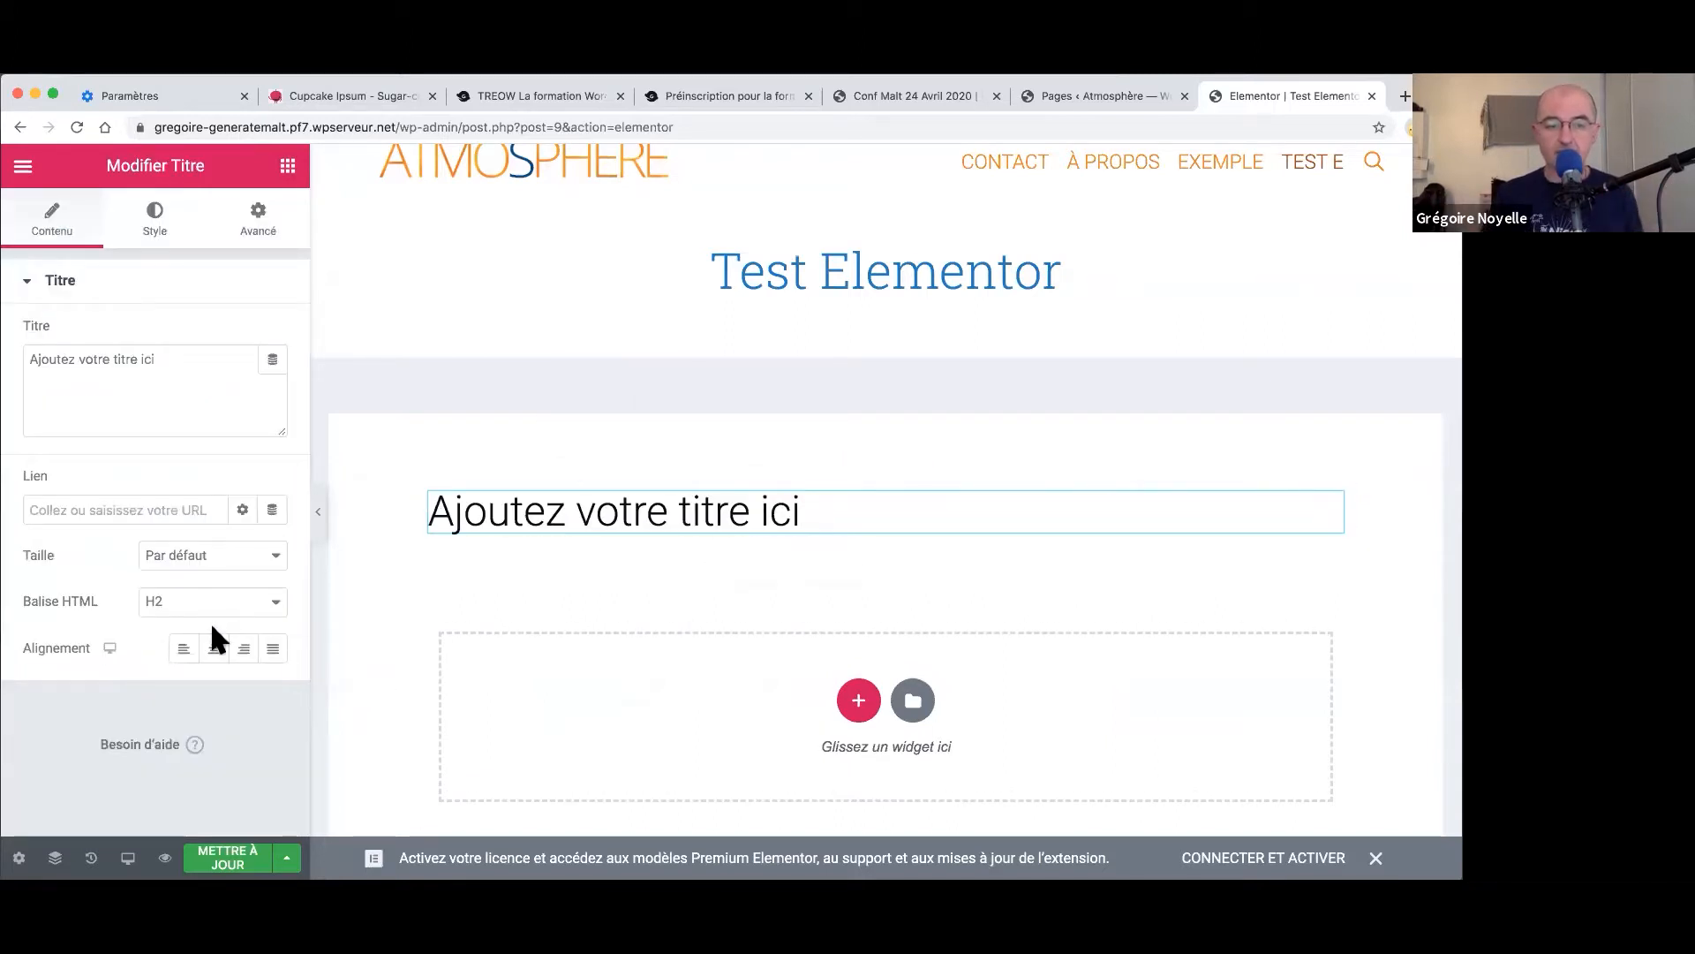
{"action": "left_click", "coordinate": [215, 648]}
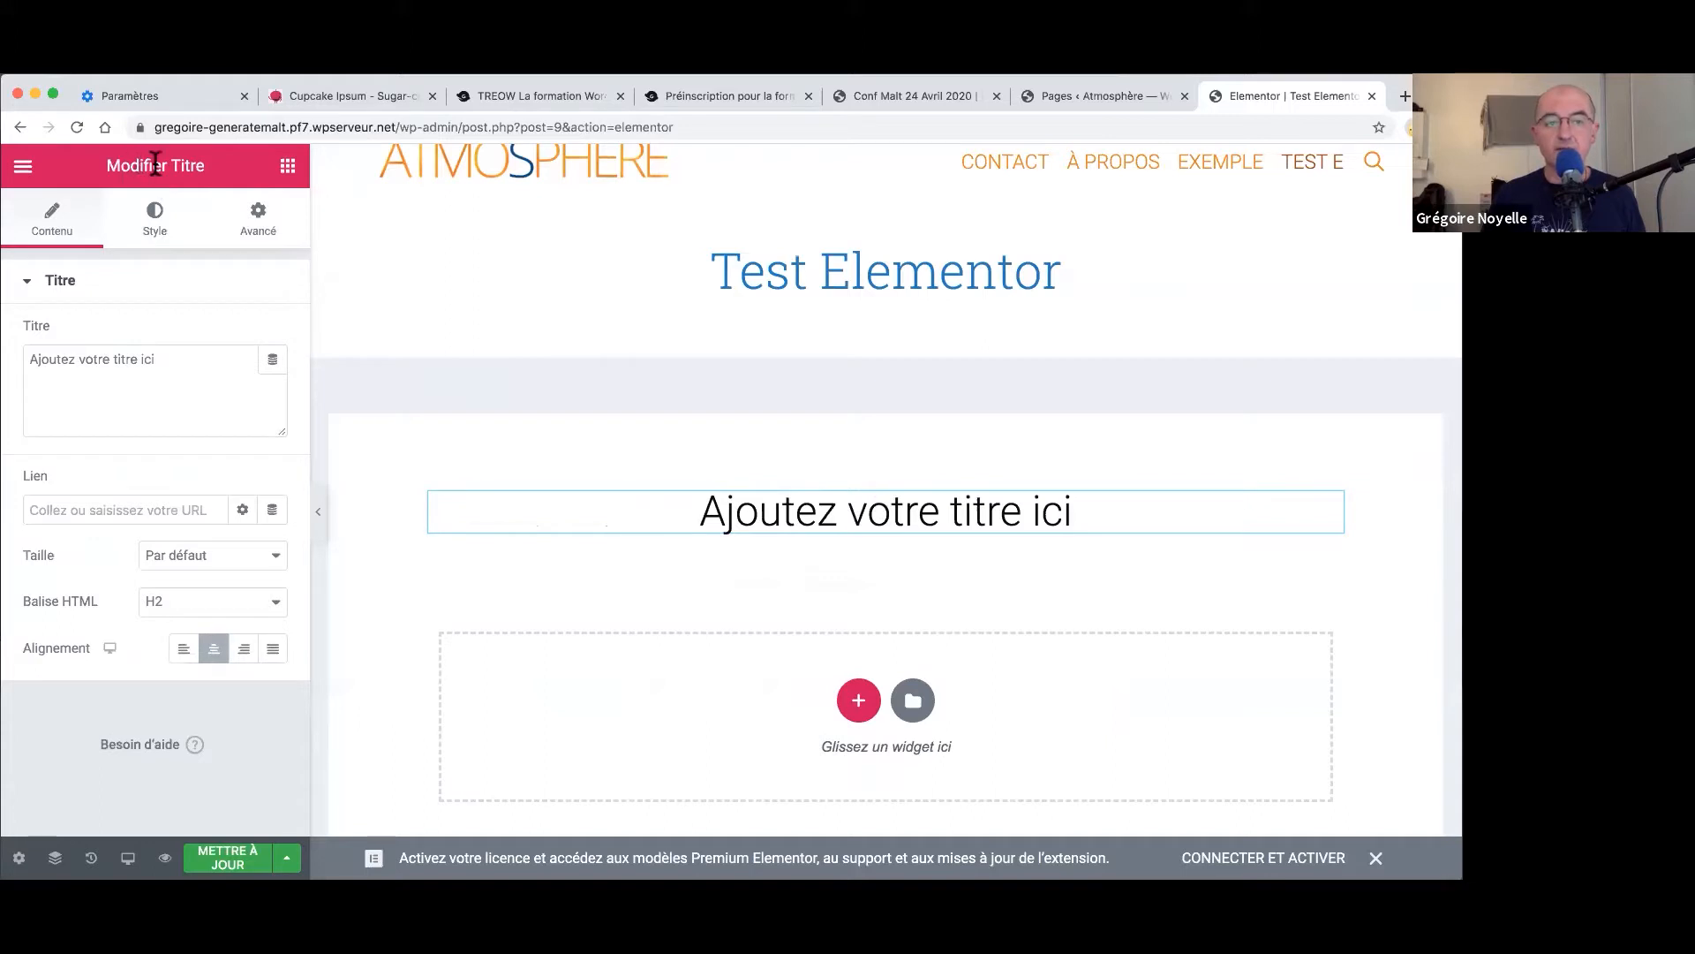
{"action": "mouse_move", "coordinate": [811, 532]}
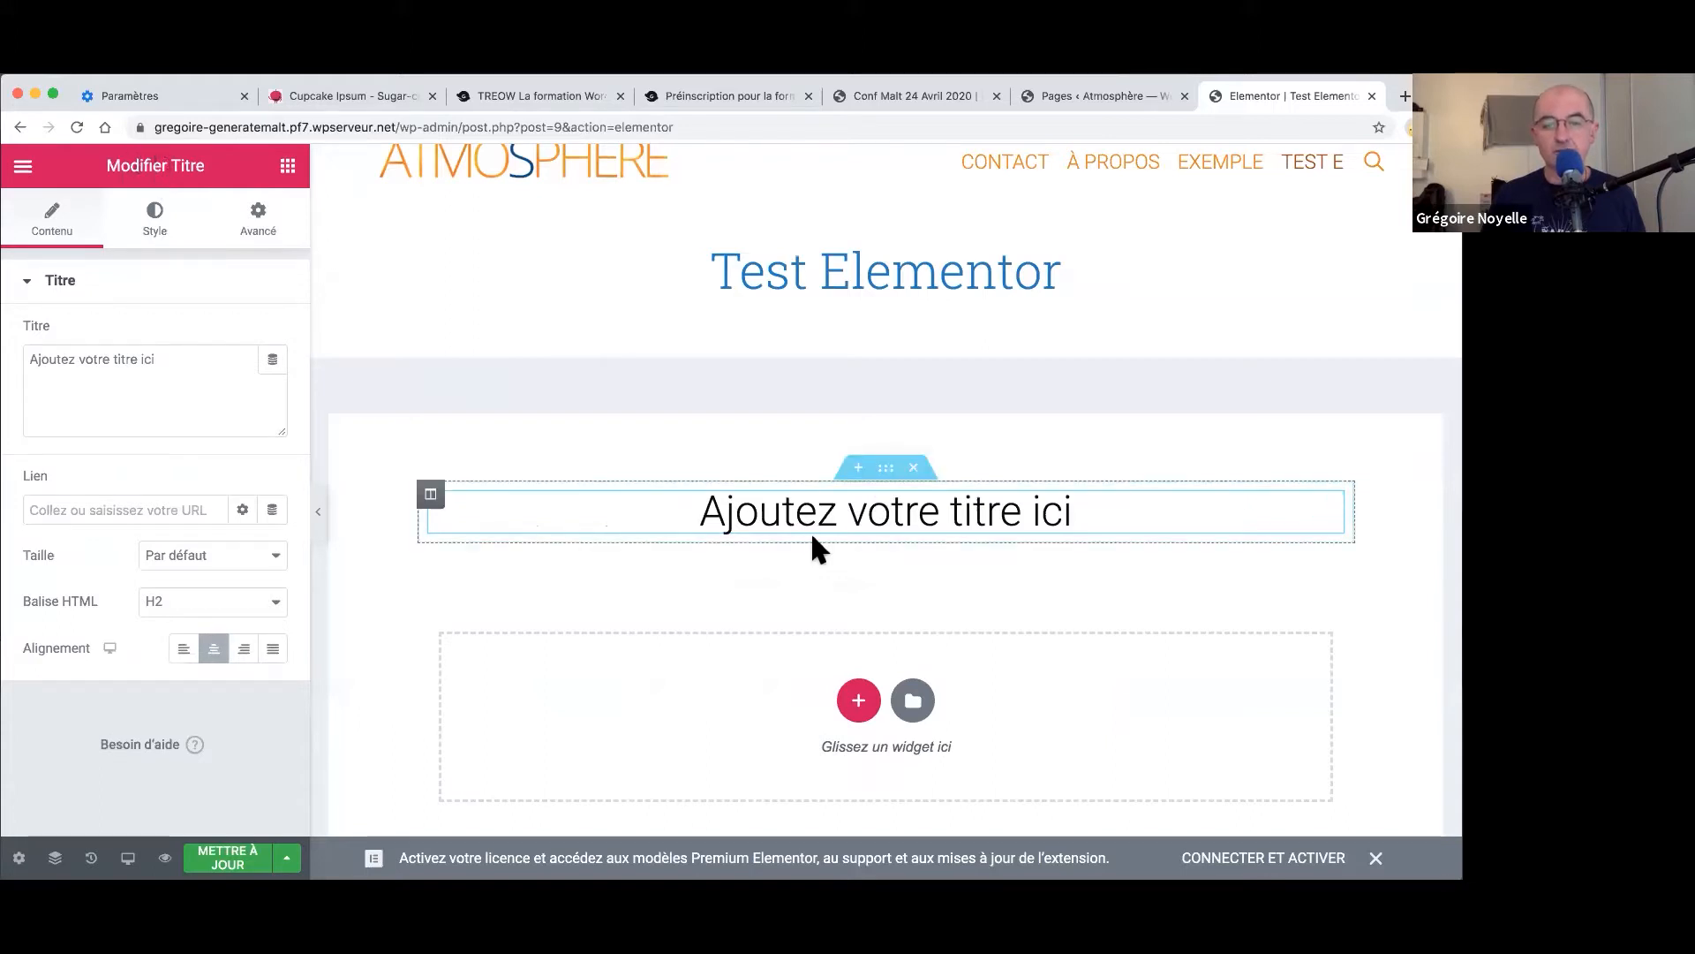
{"action": "left_click", "coordinate": [886, 477]}
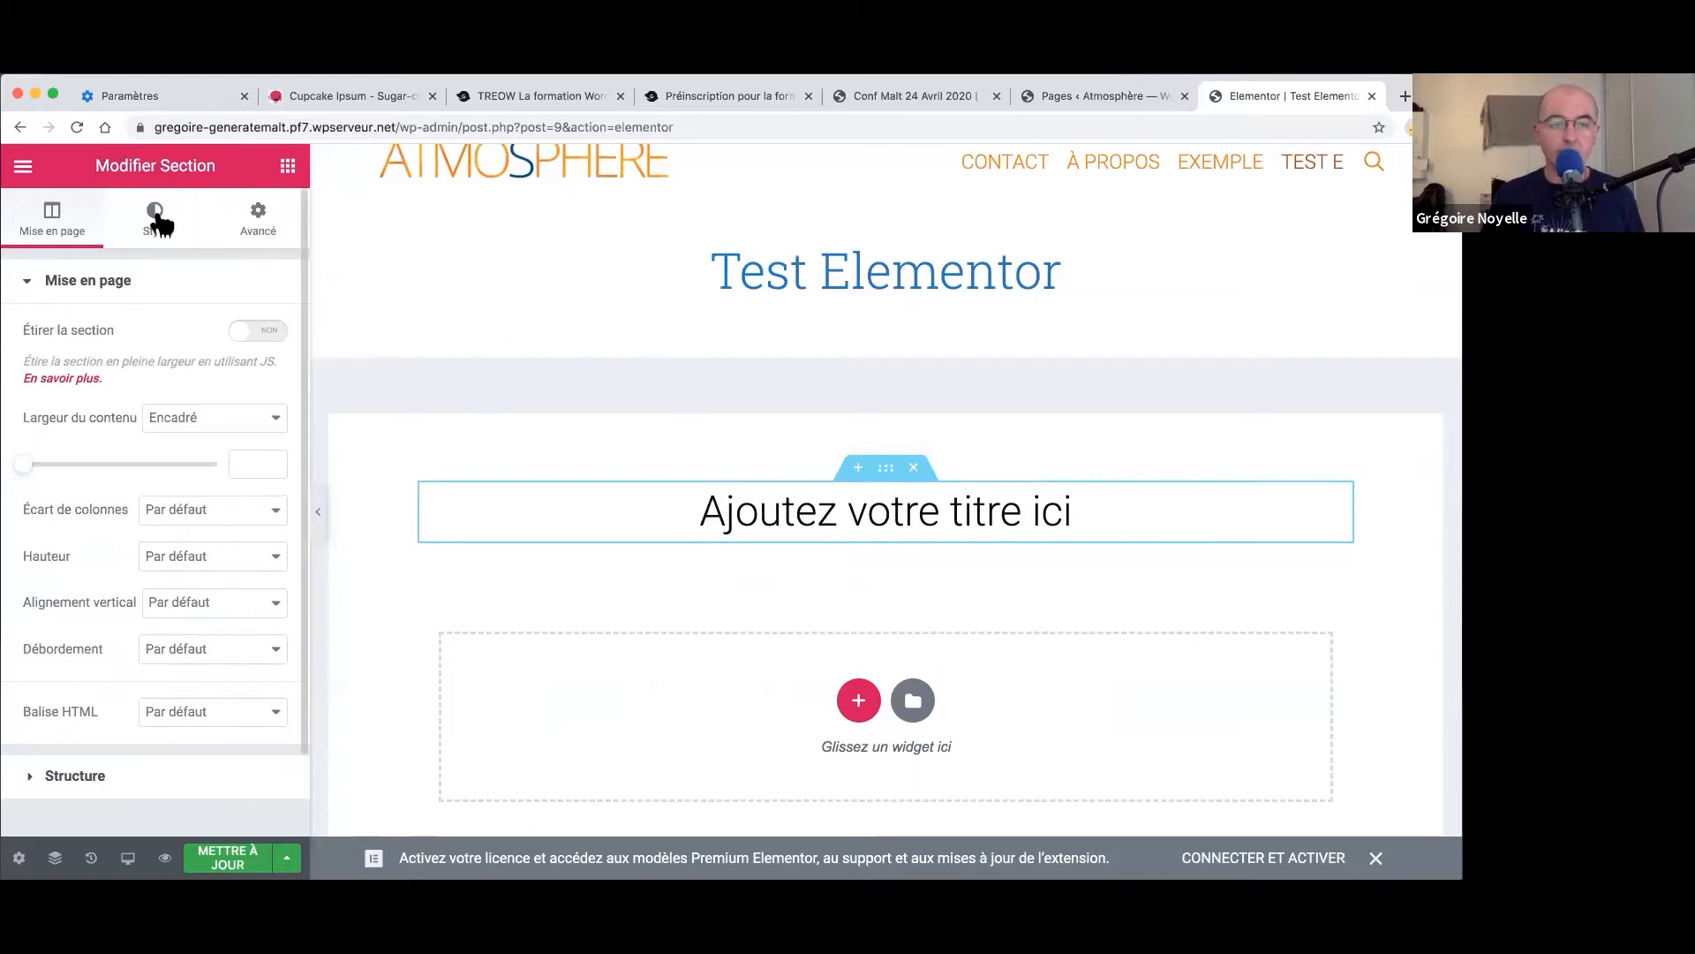
- Give the section a Classique #D2D2D2 grey background and save the page
{"action": "left_click", "coordinate": [157, 221]}
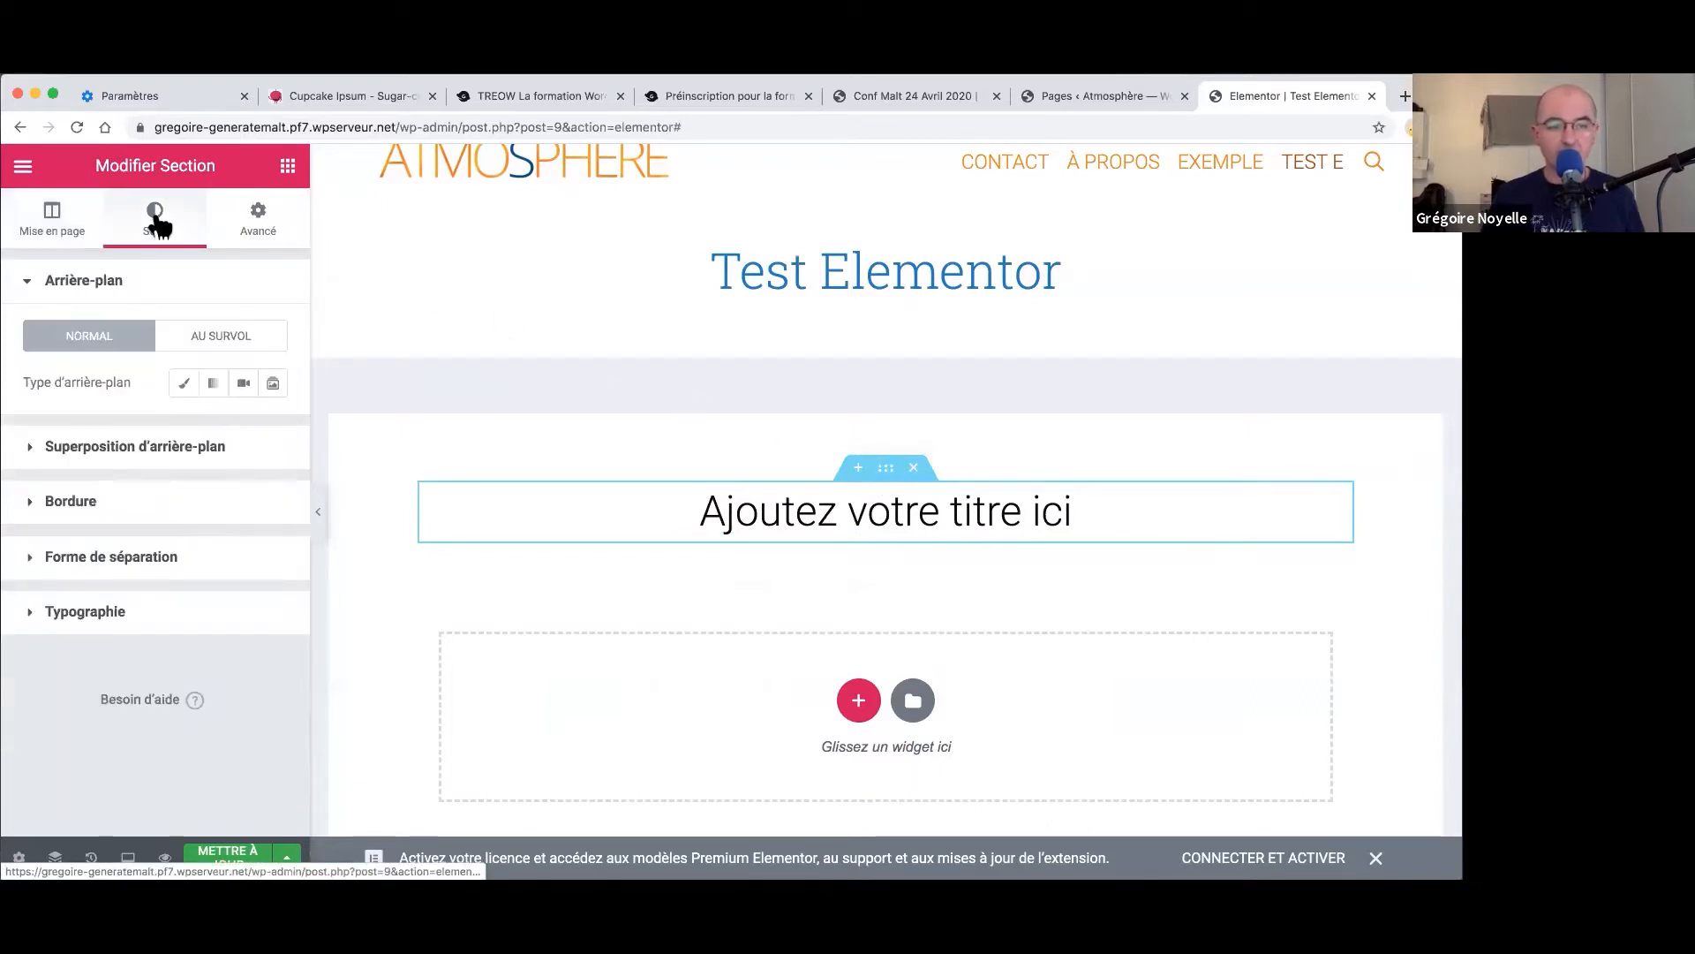
{"action": "left_click", "coordinate": [184, 385]}
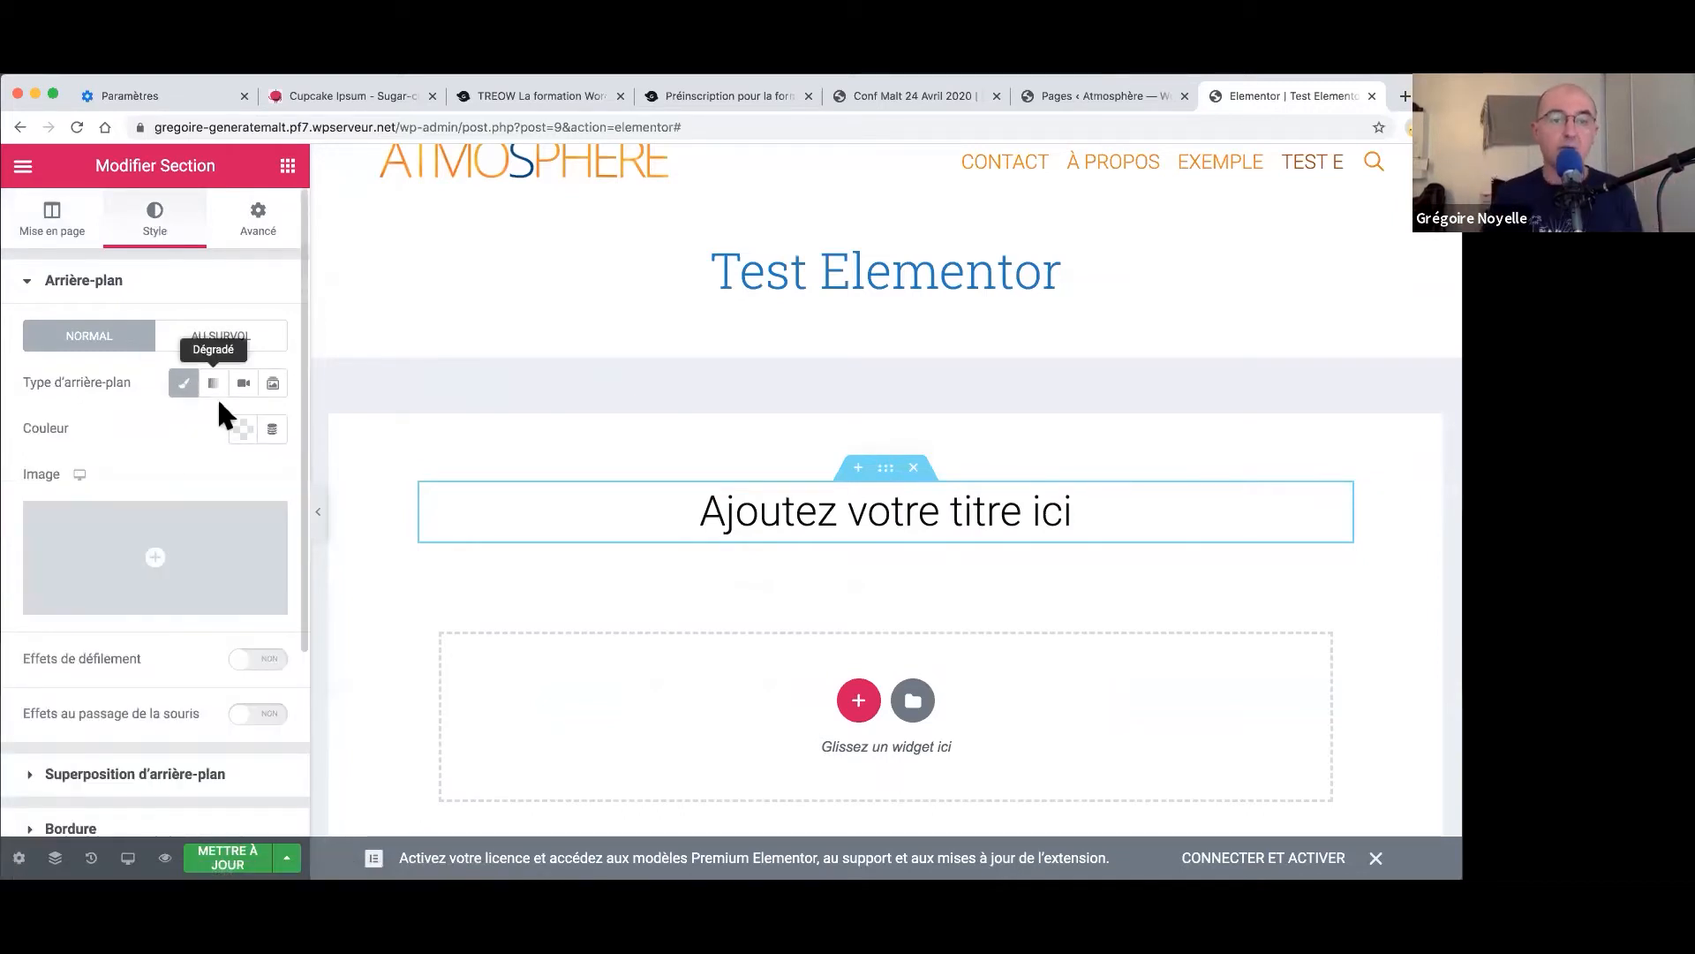
{"action": "left_click", "coordinate": [238, 430]}
{"action": "left_click_drag", "start_coordinate": [208, 543], "coordinate": [120, 502]}
{"action": "right_click", "coordinate": [121, 501]}
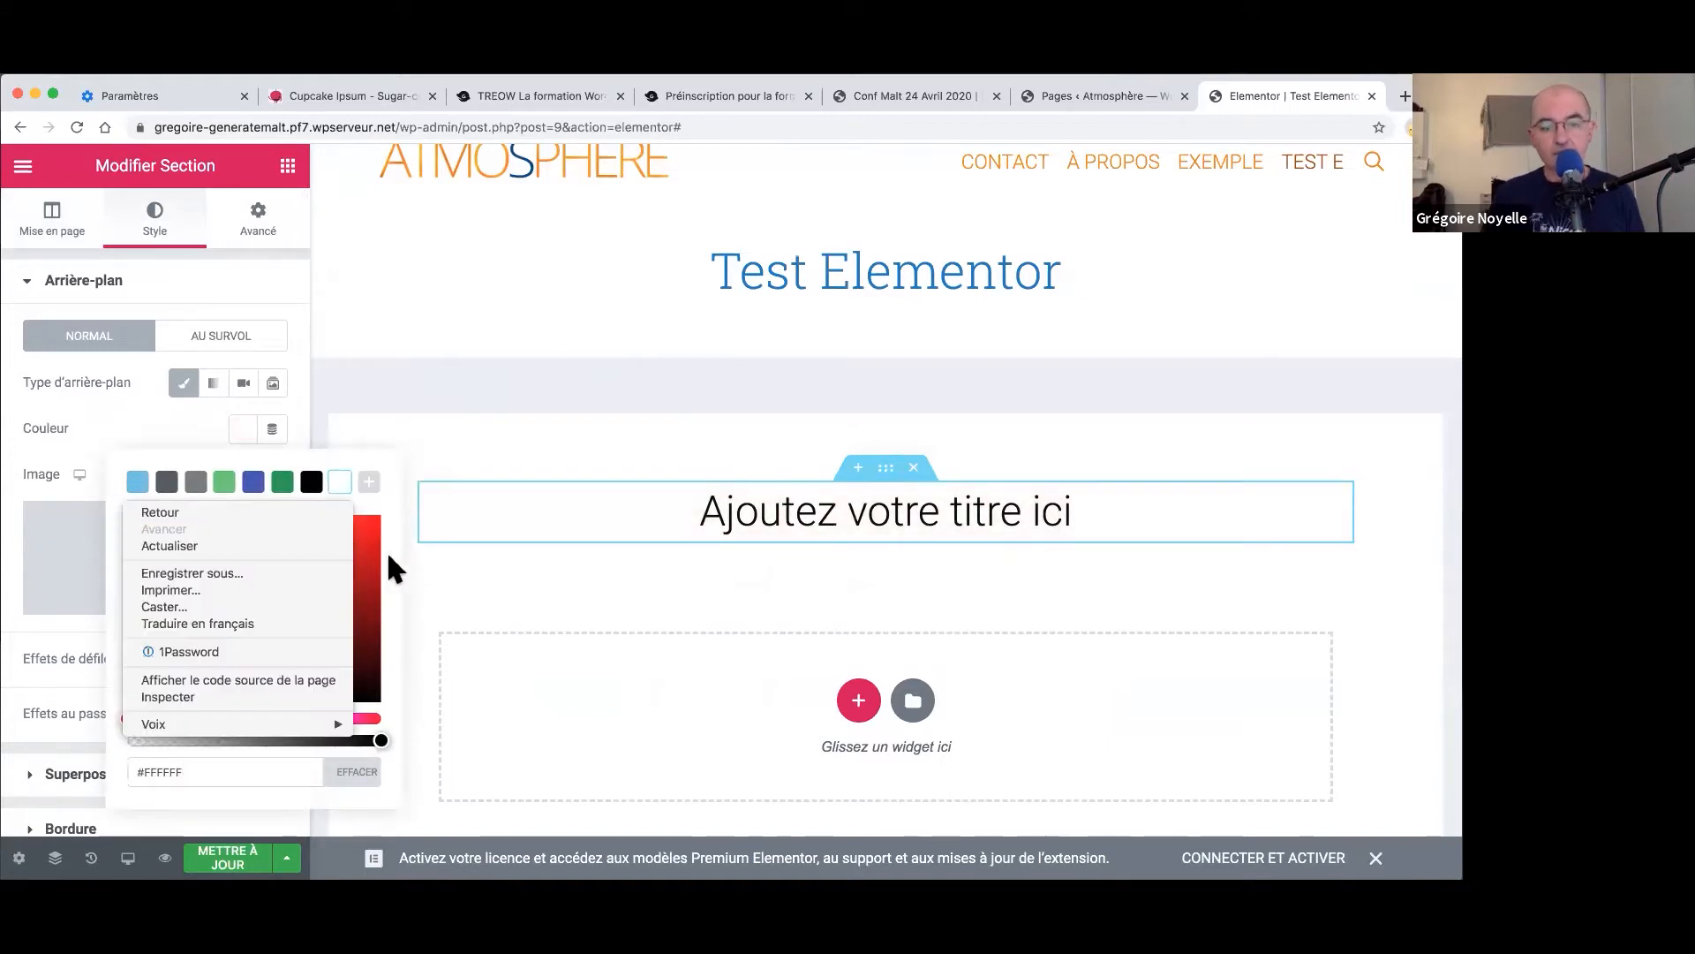
{"action": "mouse_move", "coordinate": [375, 574]}
{"action": "left_mouse_down"}
{"action": "mouse_move", "coordinate": [122, 544]}
{"action": "mouse_move", "coordinate": [122, 507]}
{"action": "mouse_move", "coordinate": [128, 547]}
{"action": "left_mouse_up"}
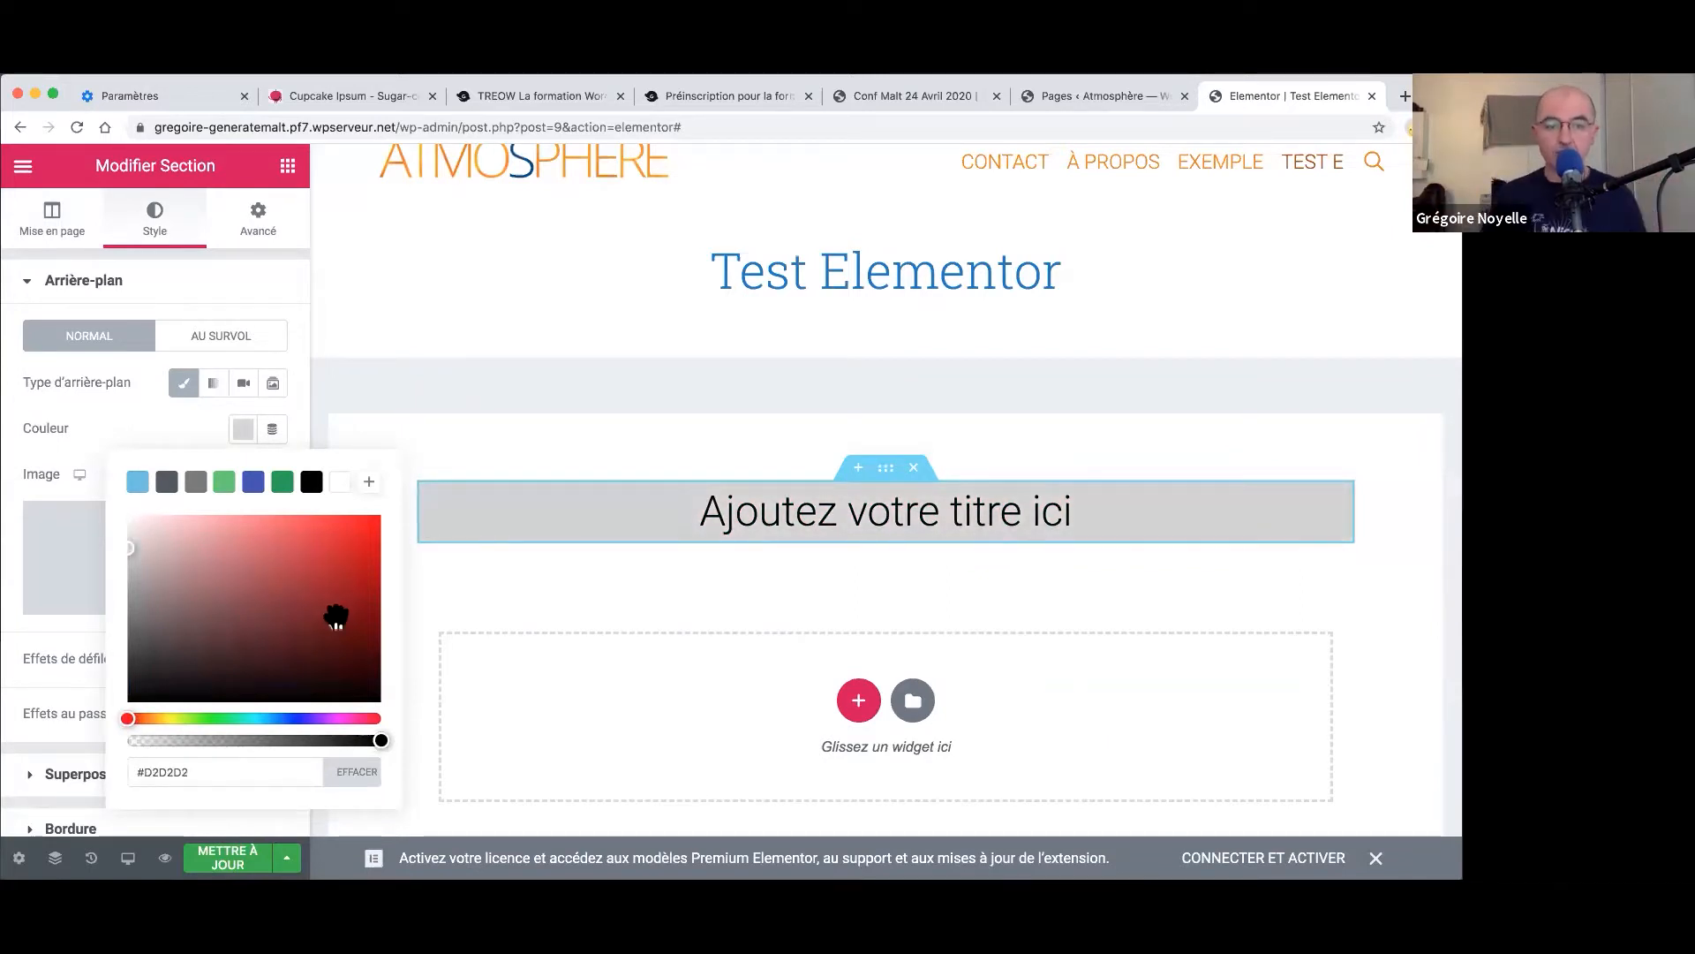
{"action": "left_click", "coordinate": [284, 287]}
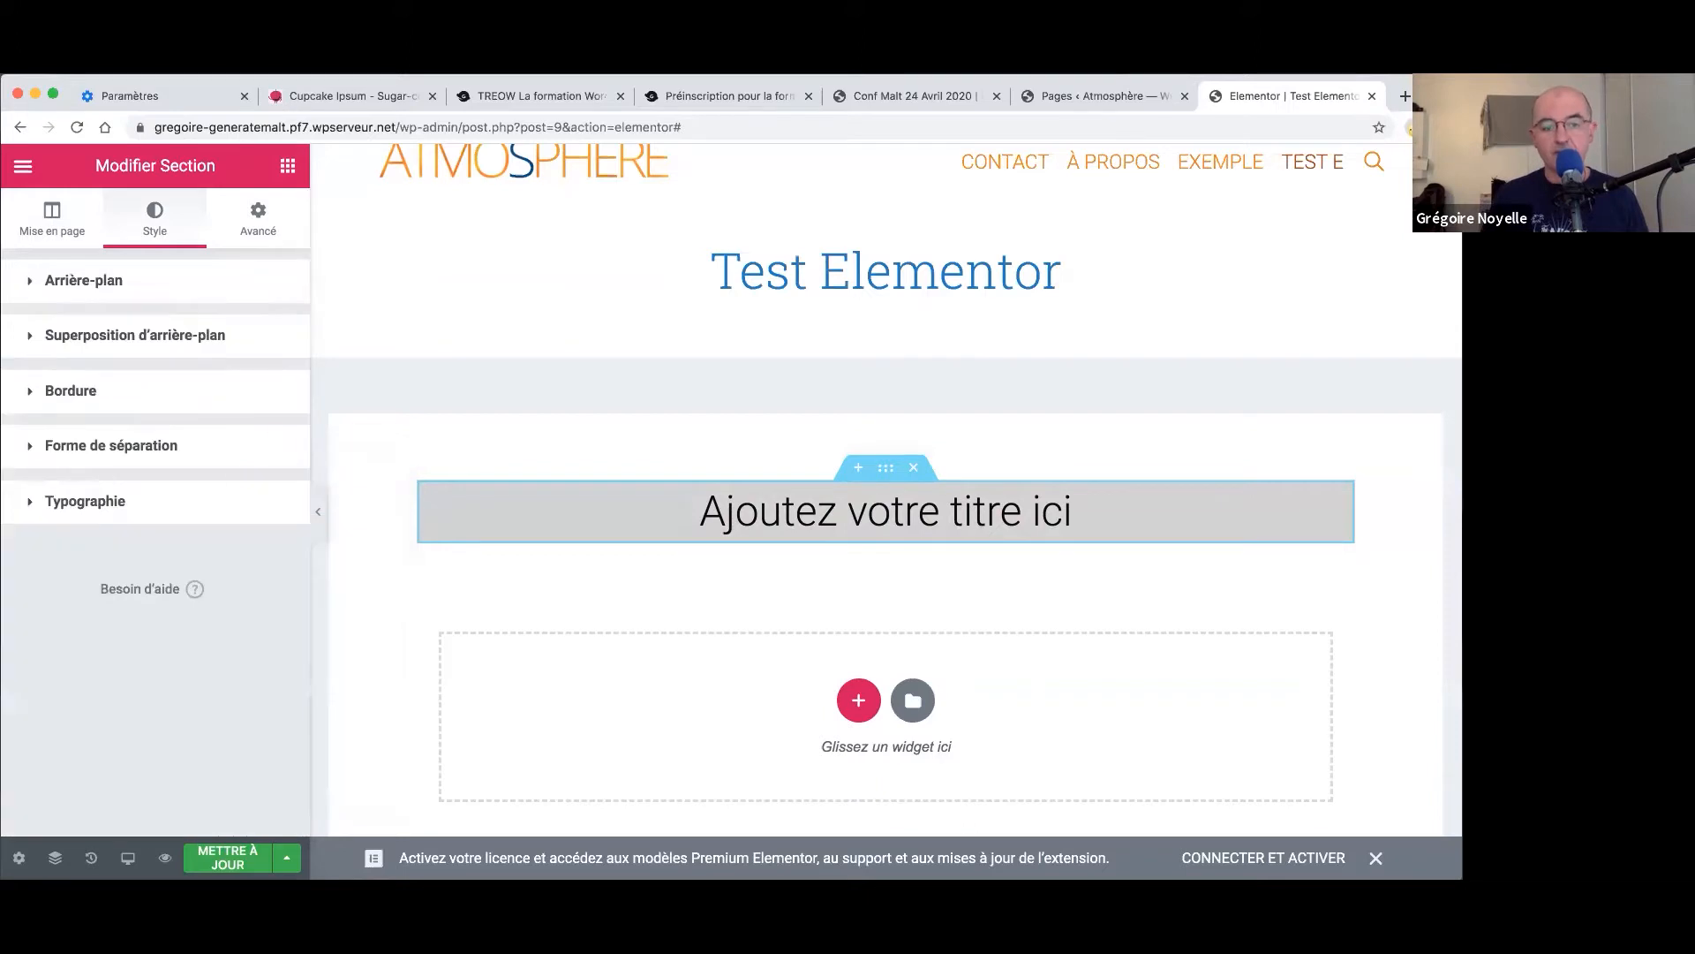
{"action": "left_click", "coordinate": [228, 858]}
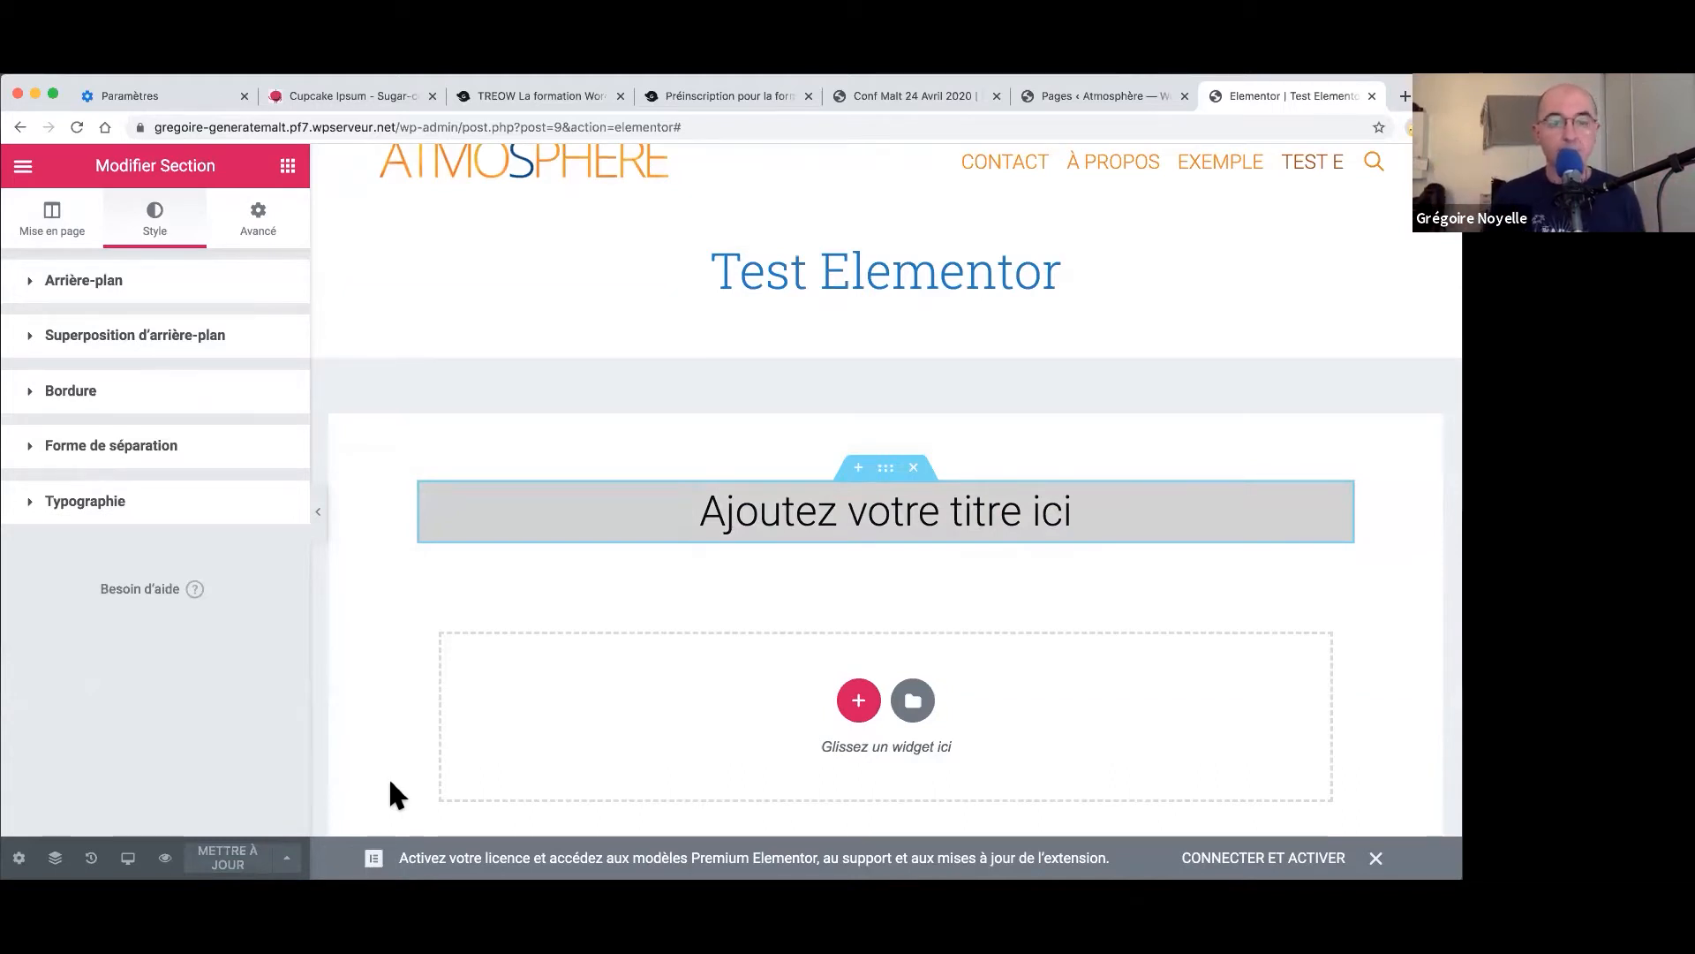
{"action": "left_click", "coordinate": [24, 167]}
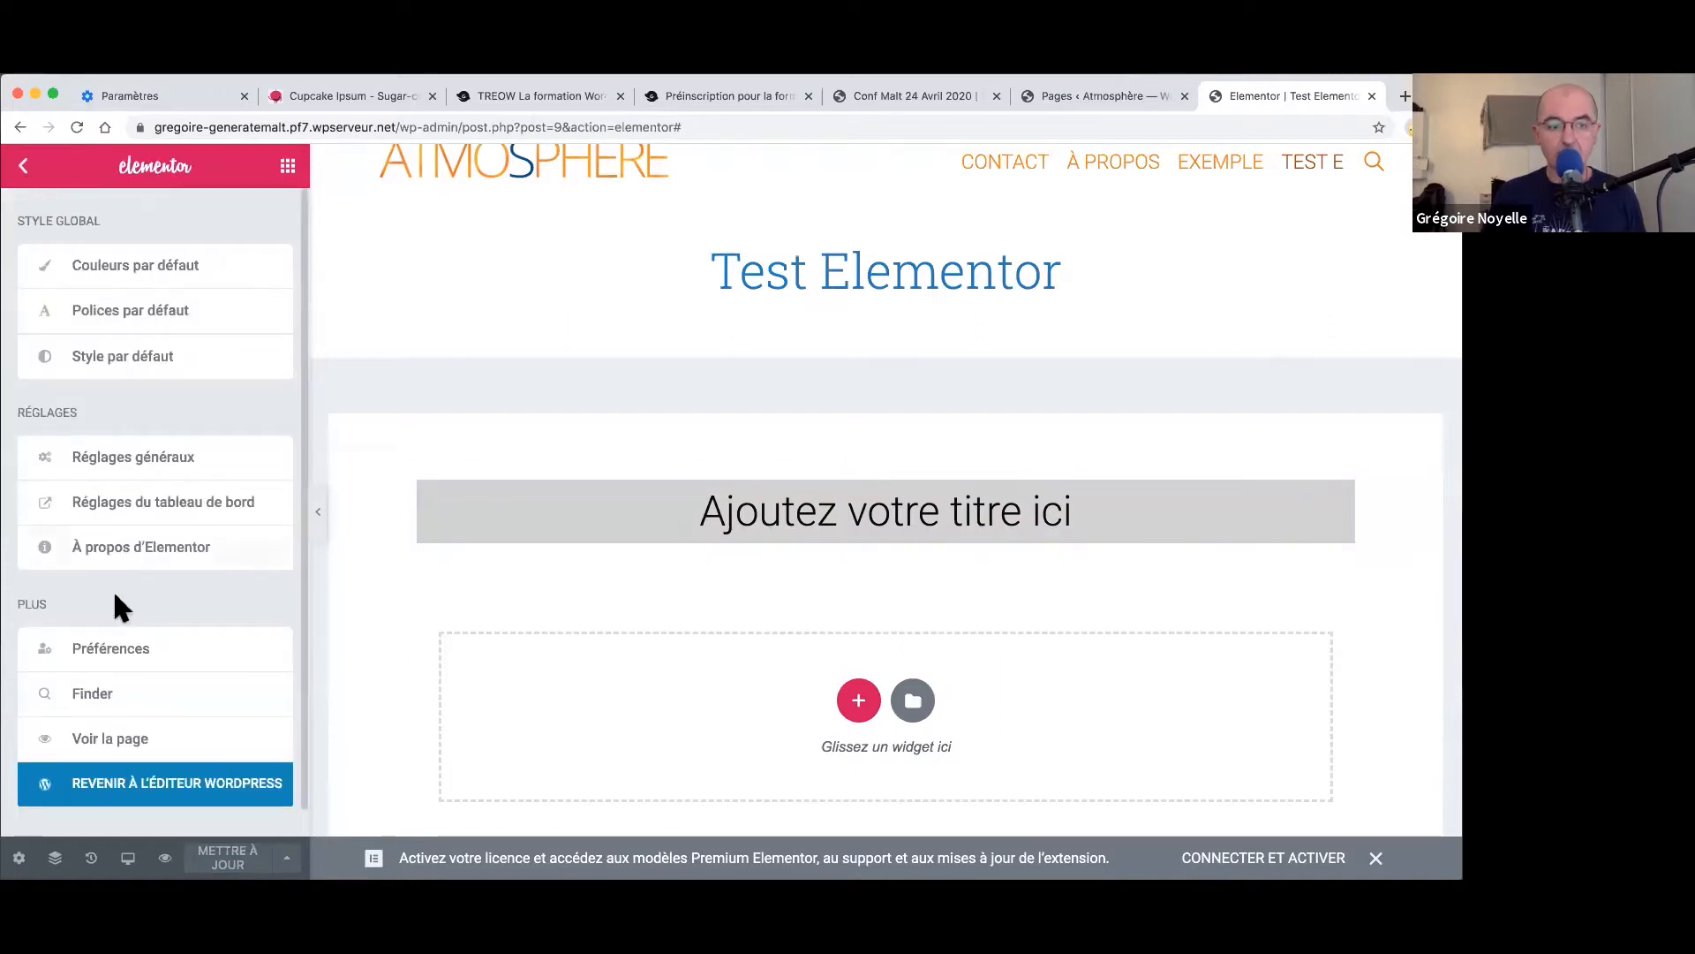
- In WordPress, set the page-builder container to Pleine largeur and update the page
{"action": "left_click", "coordinate": [175, 784]}
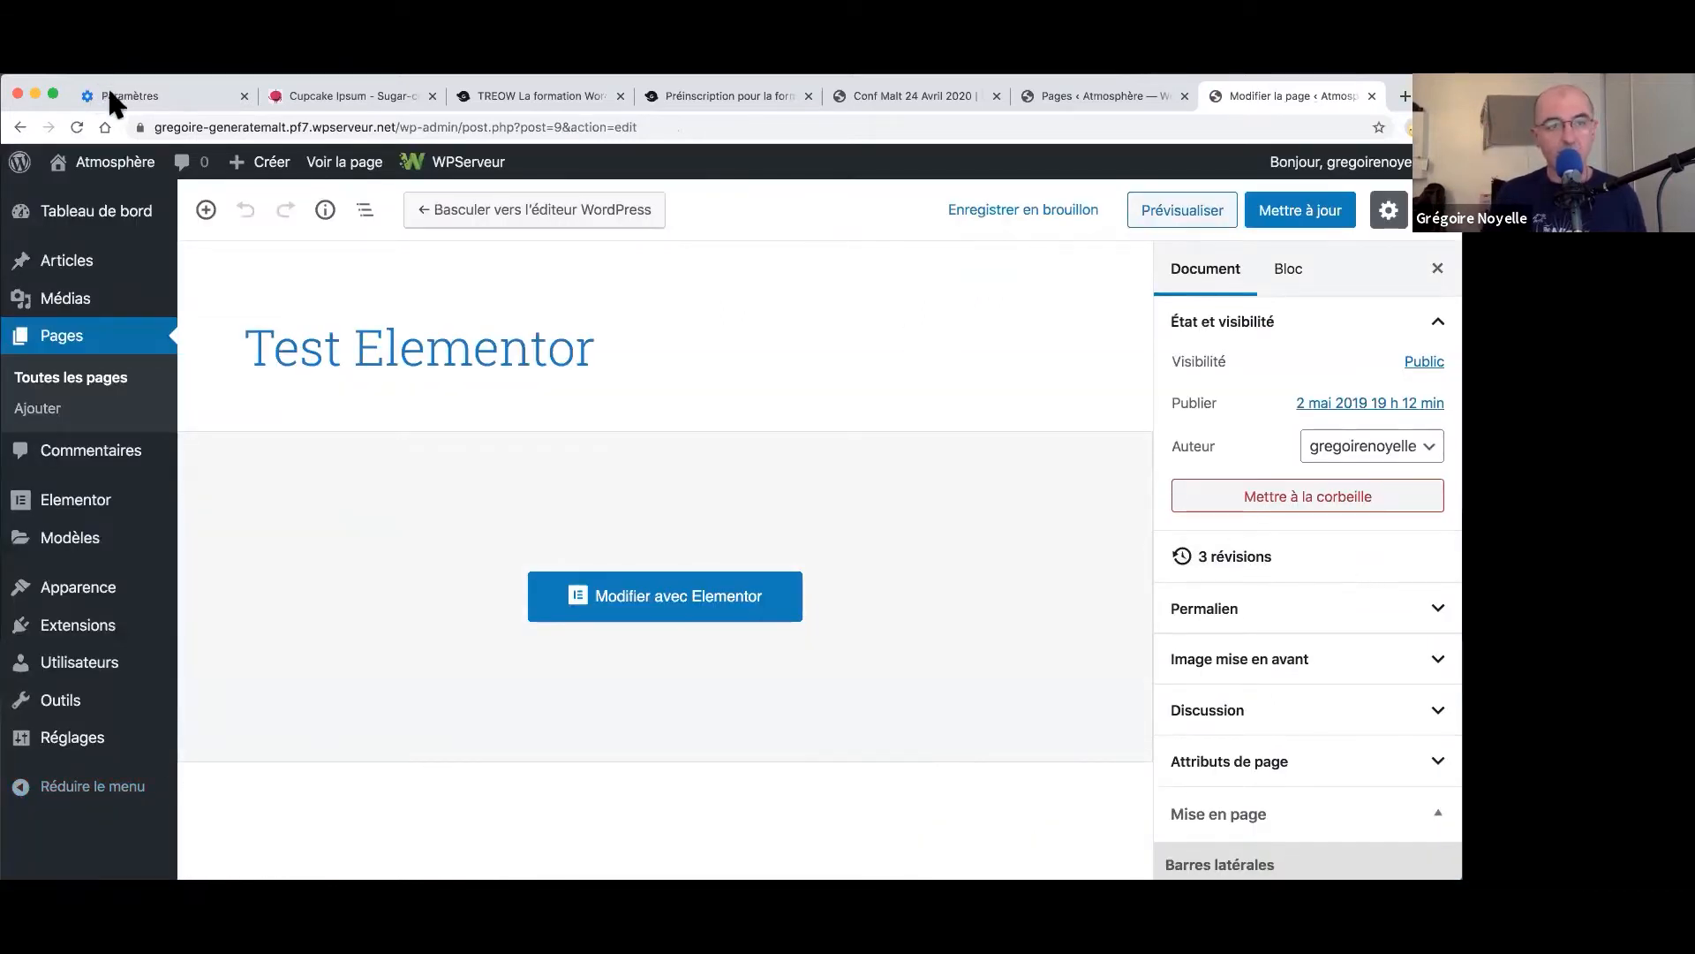
{"action": "scroll", "coordinate": [1332, 739], "scroll_direction": "down", "scroll_amount": 1}
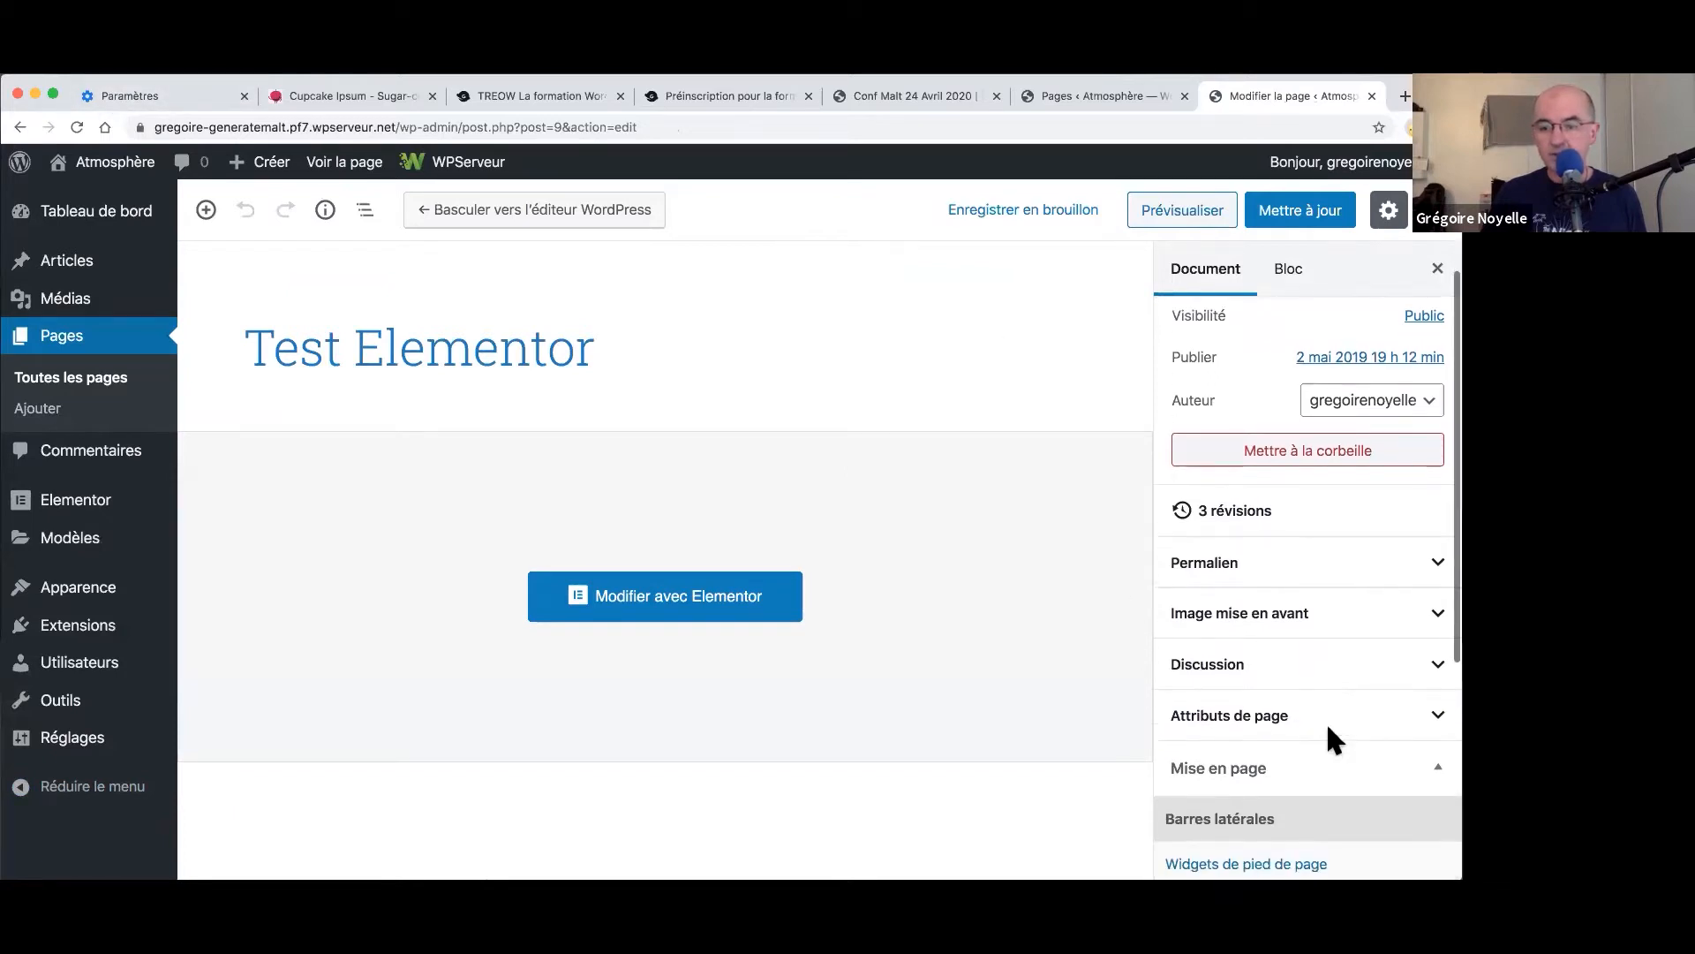
{"action": "left_click", "coordinate": [1308, 757]}
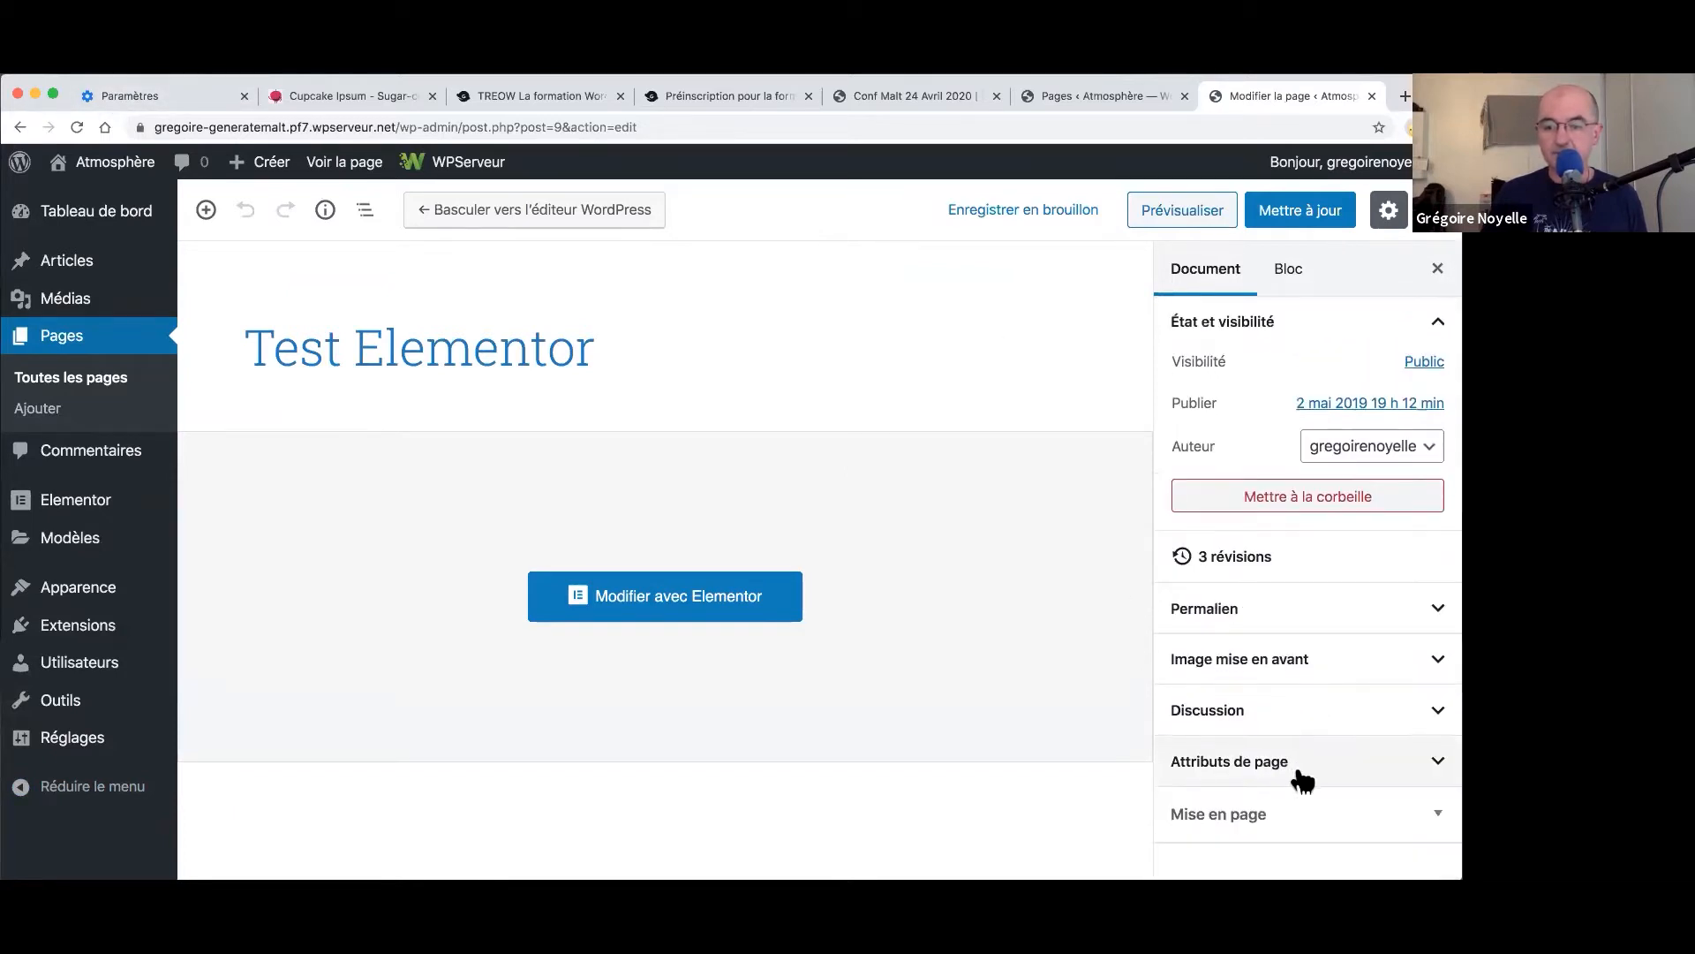
{"action": "left_click", "coordinate": [1281, 818]}
{"action": "scroll", "coordinate": [1285, 814], "scroll_direction": "down", "scroll_amount": 5}
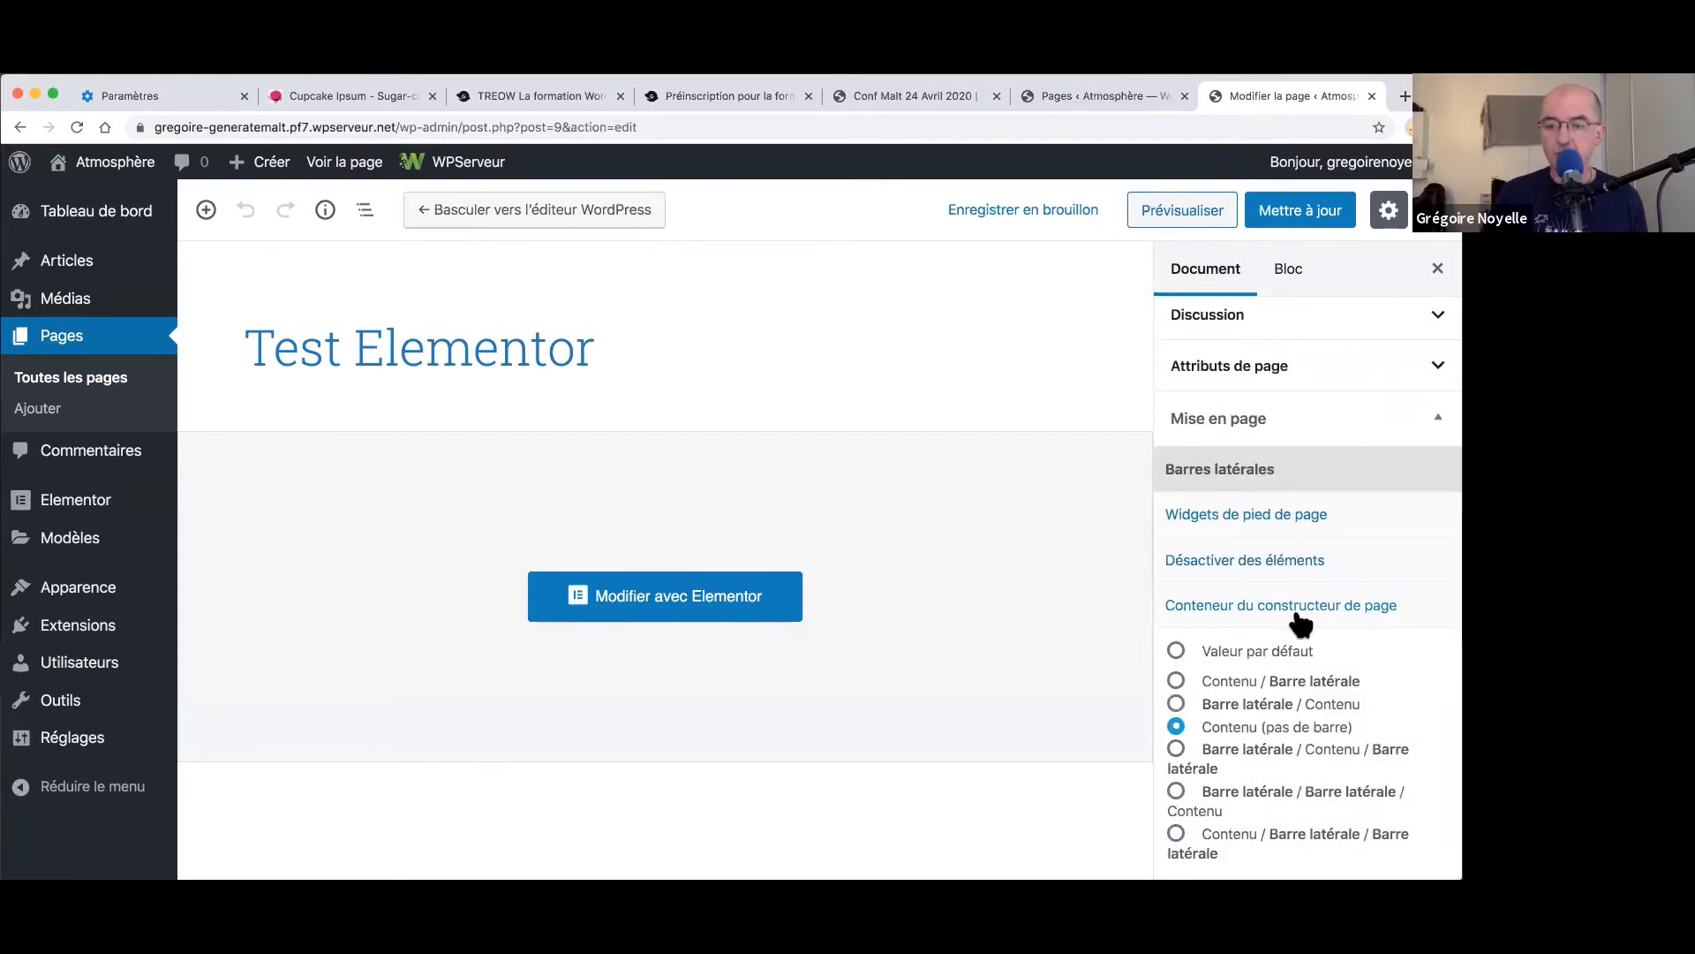
{"action": "left_click", "coordinate": [1262, 617]}
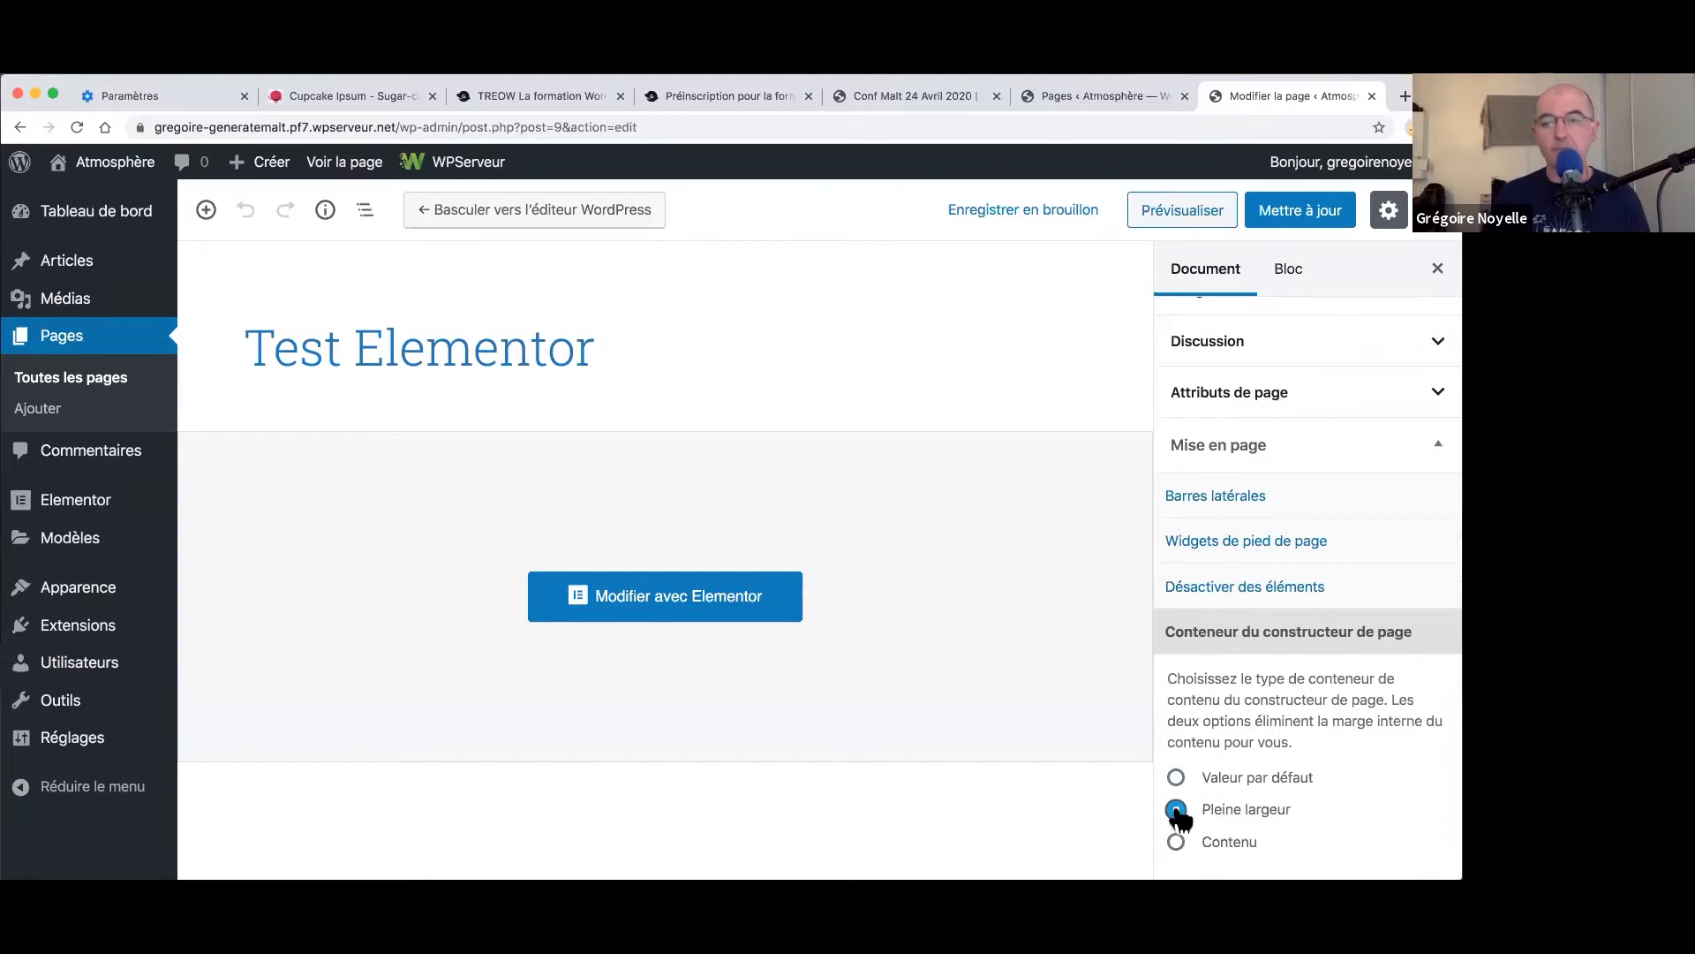
{"action": "left_click", "coordinate": [1308, 224]}
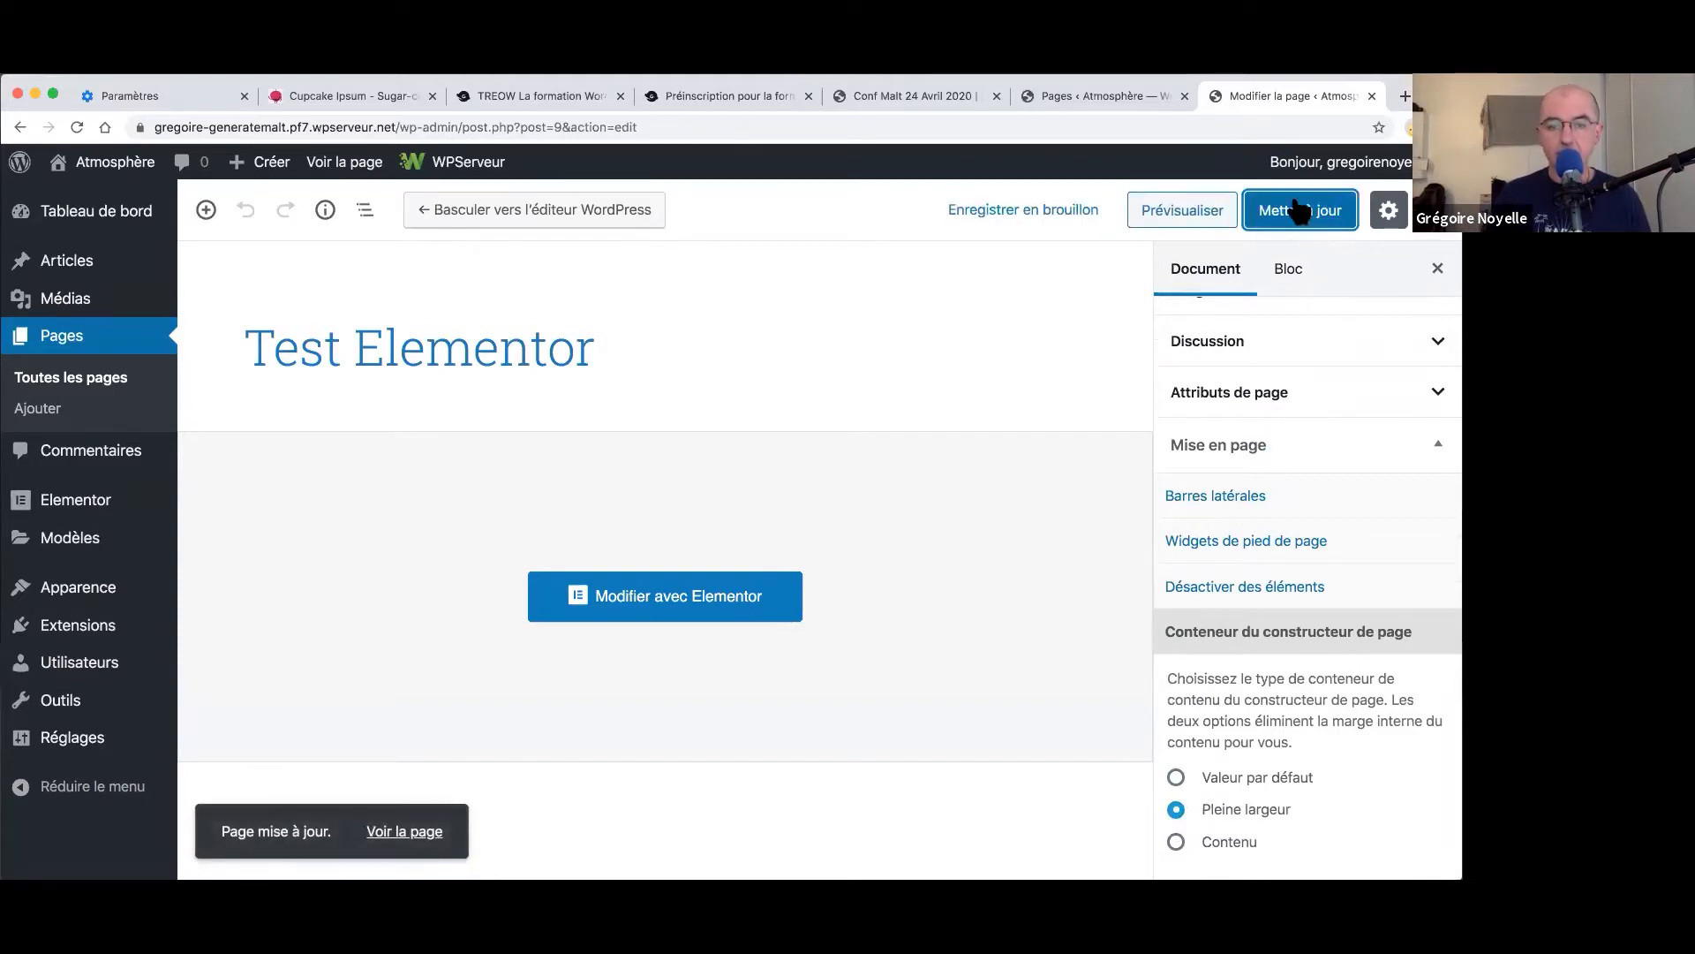
{"action": "left_click", "coordinate": [686, 618]}
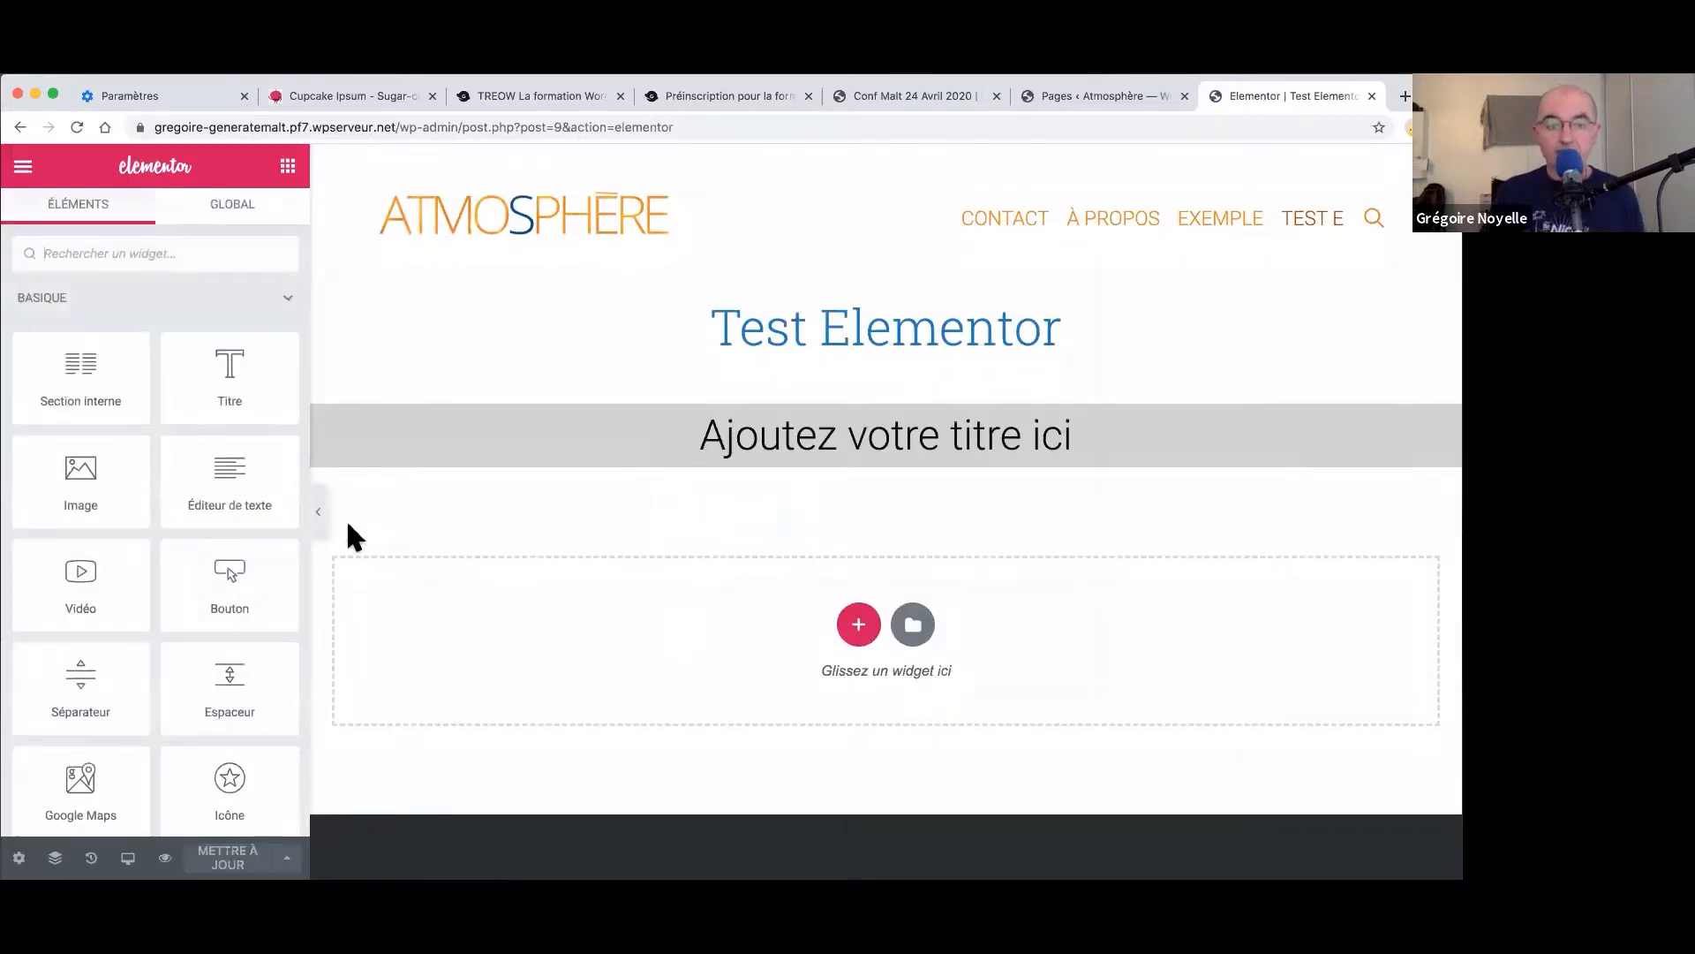
- Preview the full-width grey band, then open the heading section's settings
{"action": "left_click", "coordinate": [319, 516]}
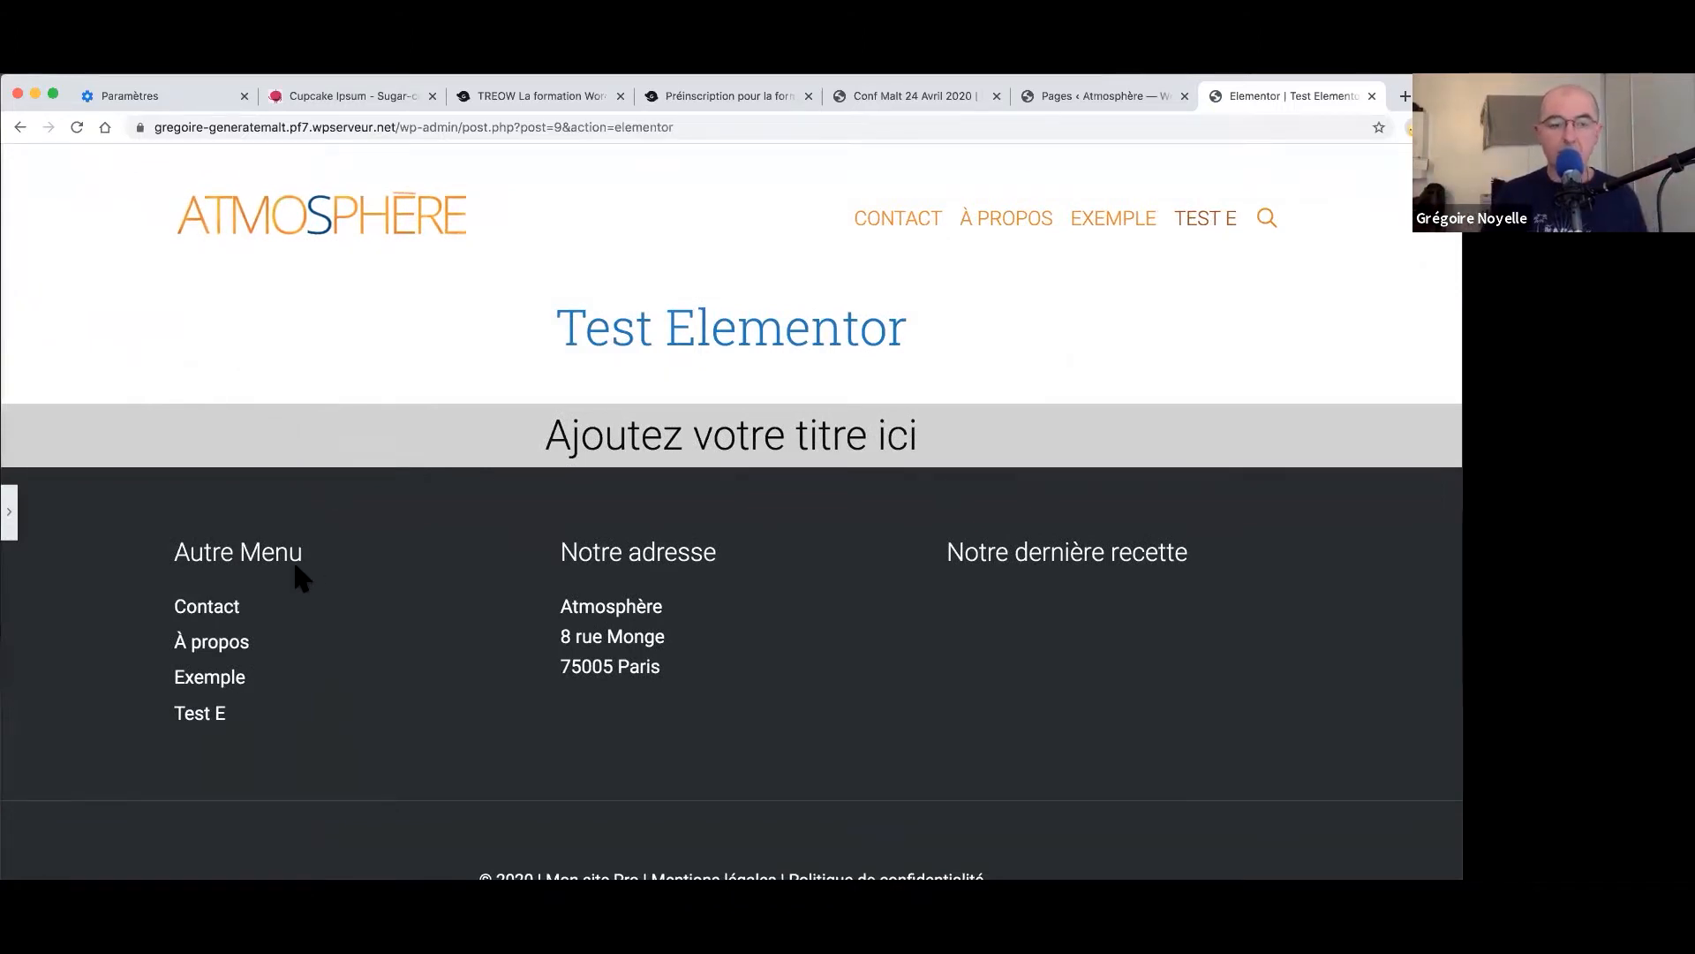
{"action": "left_click", "coordinate": [9, 512]}
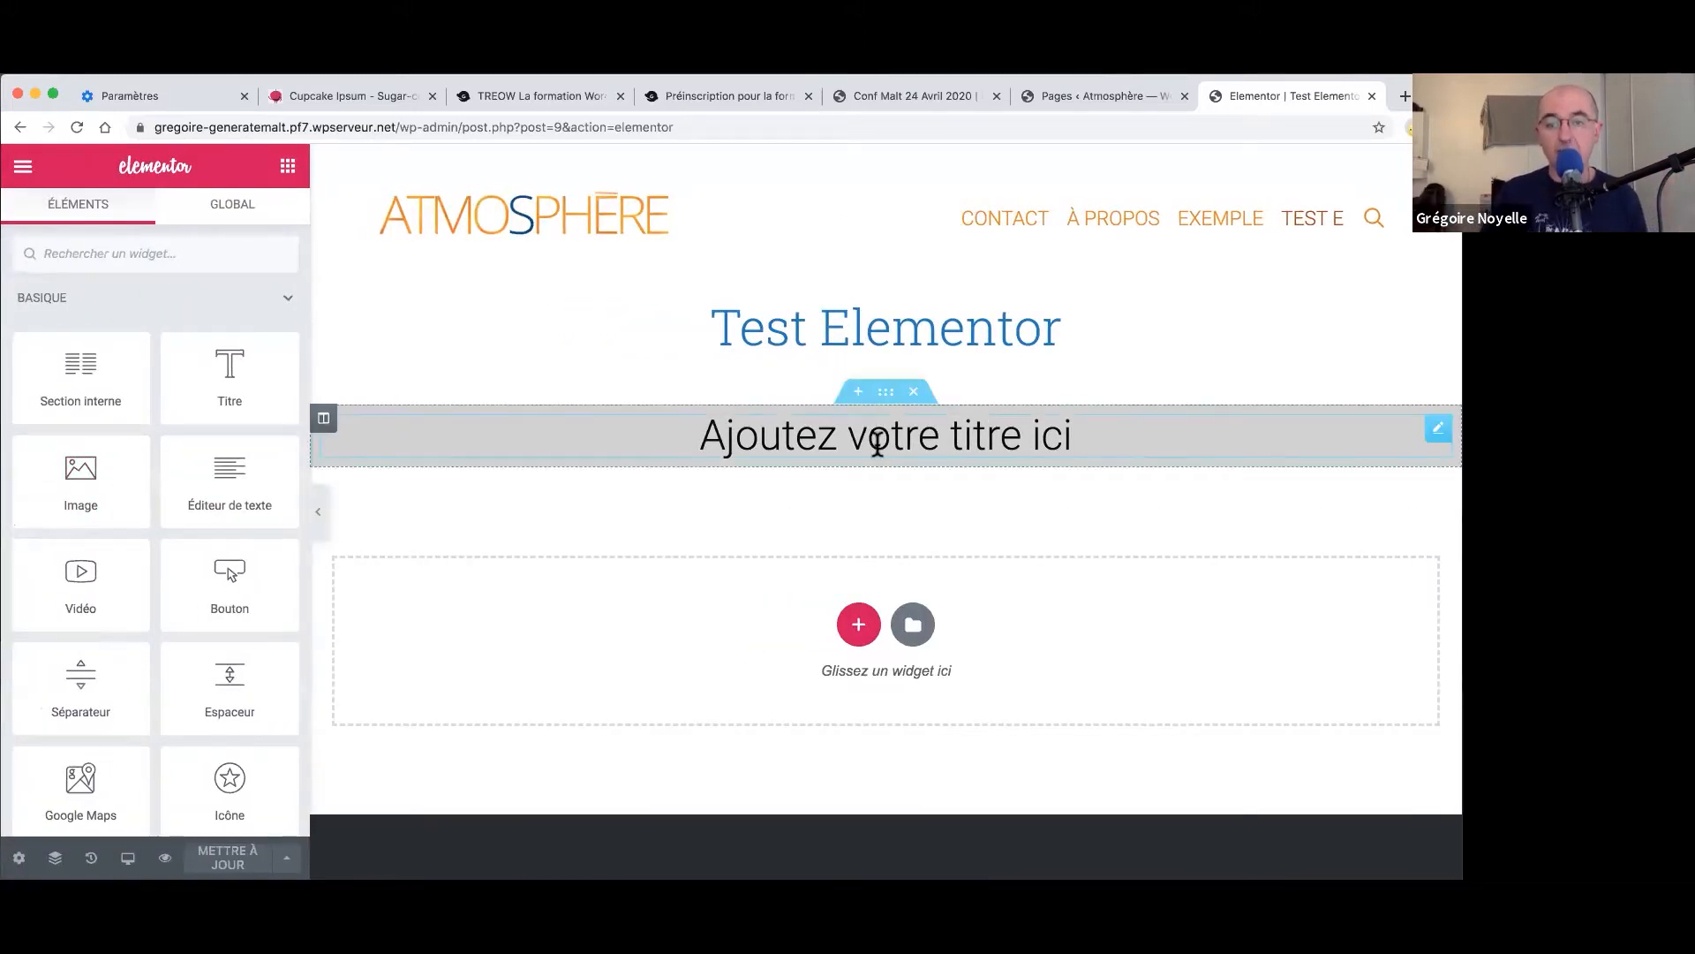
{"action": "left_click", "coordinate": [885, 392]}
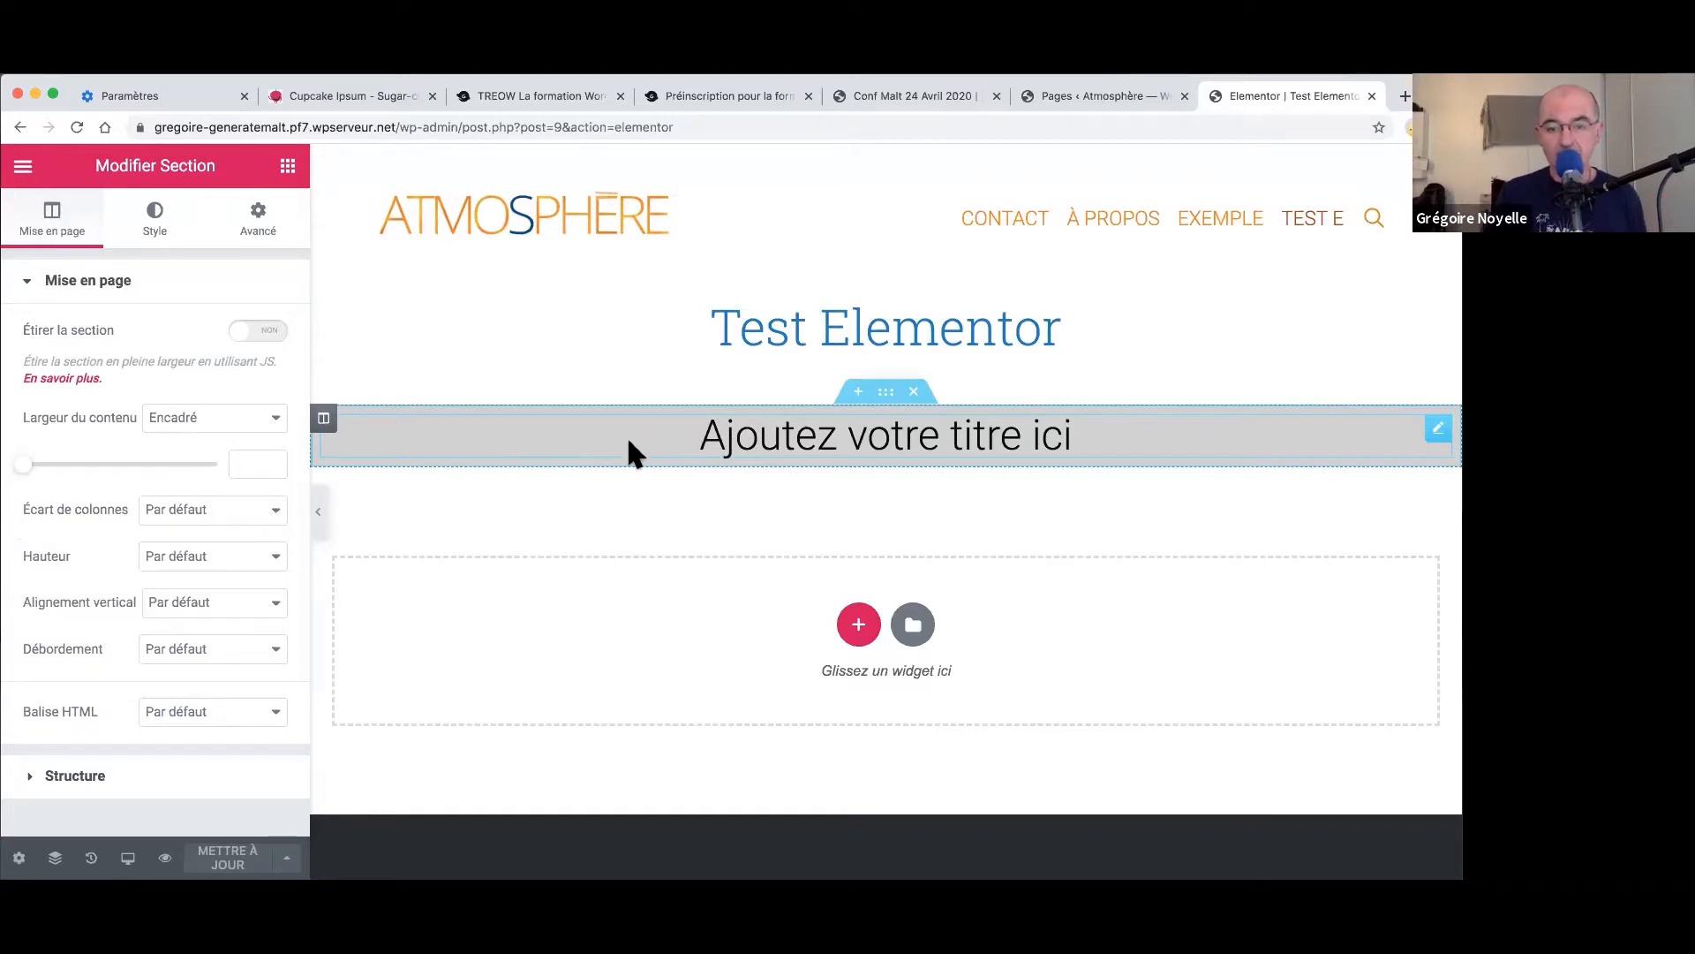
- Set the heading column's Classique background colour to pale green #B0E2B0 and preview it
{"action": "right_click", "coordinate": [324, 428]}
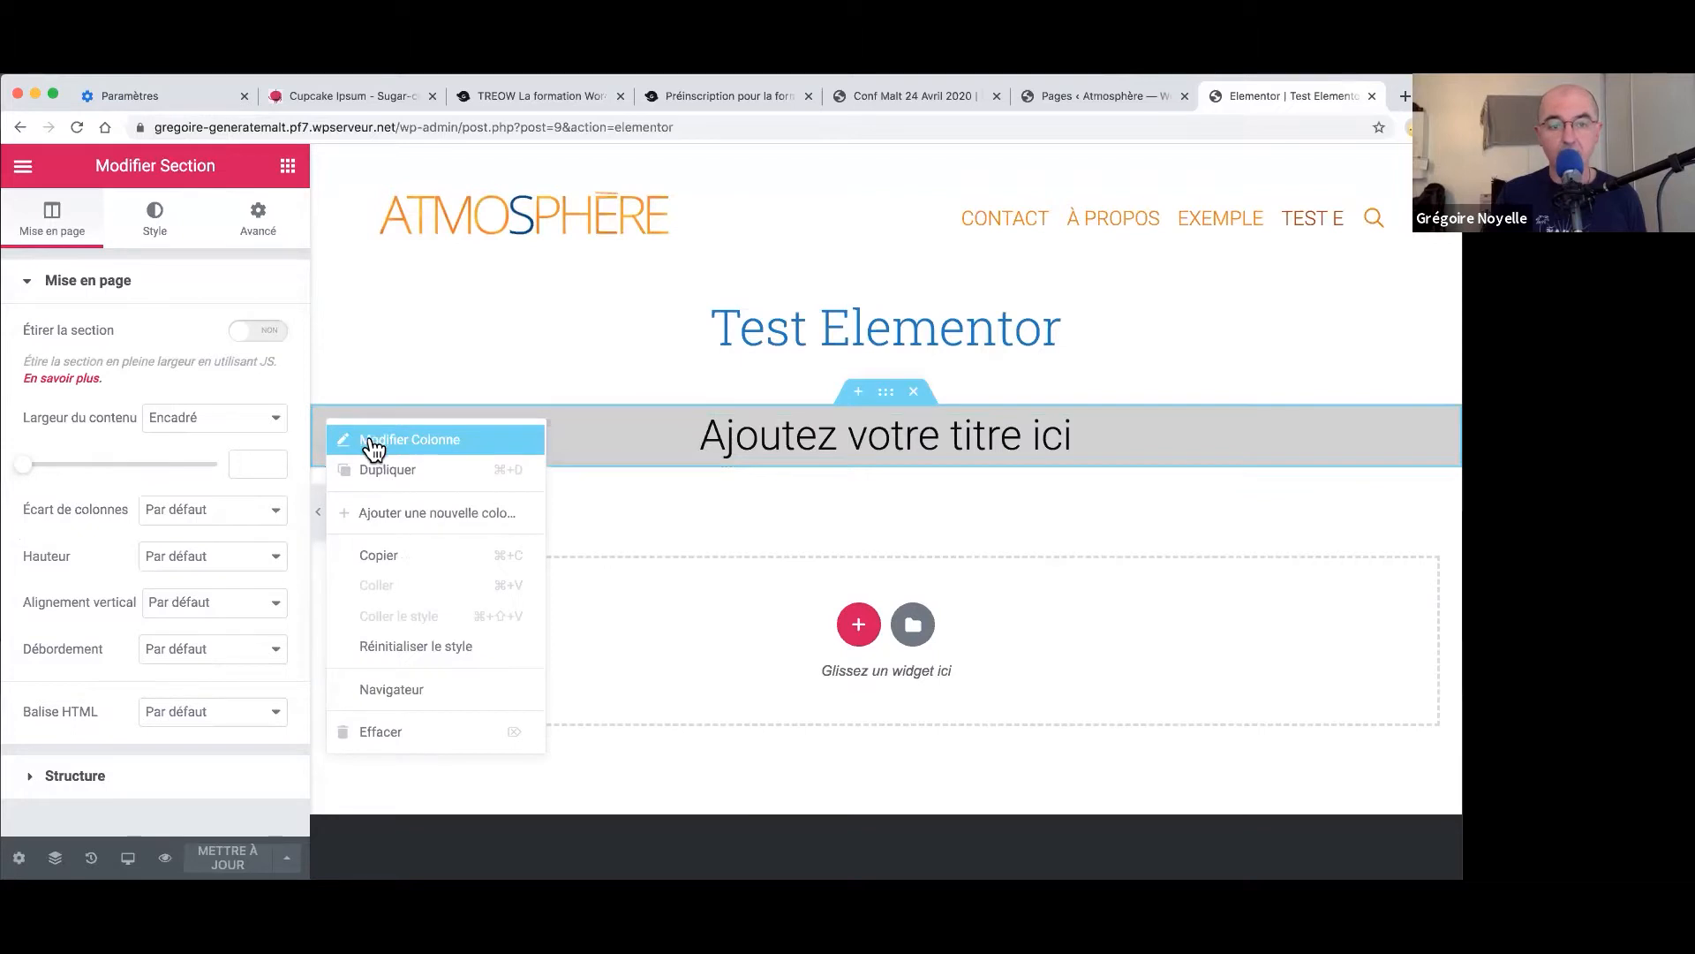
{"action": "left_click", "coordinate": [357, 438]}
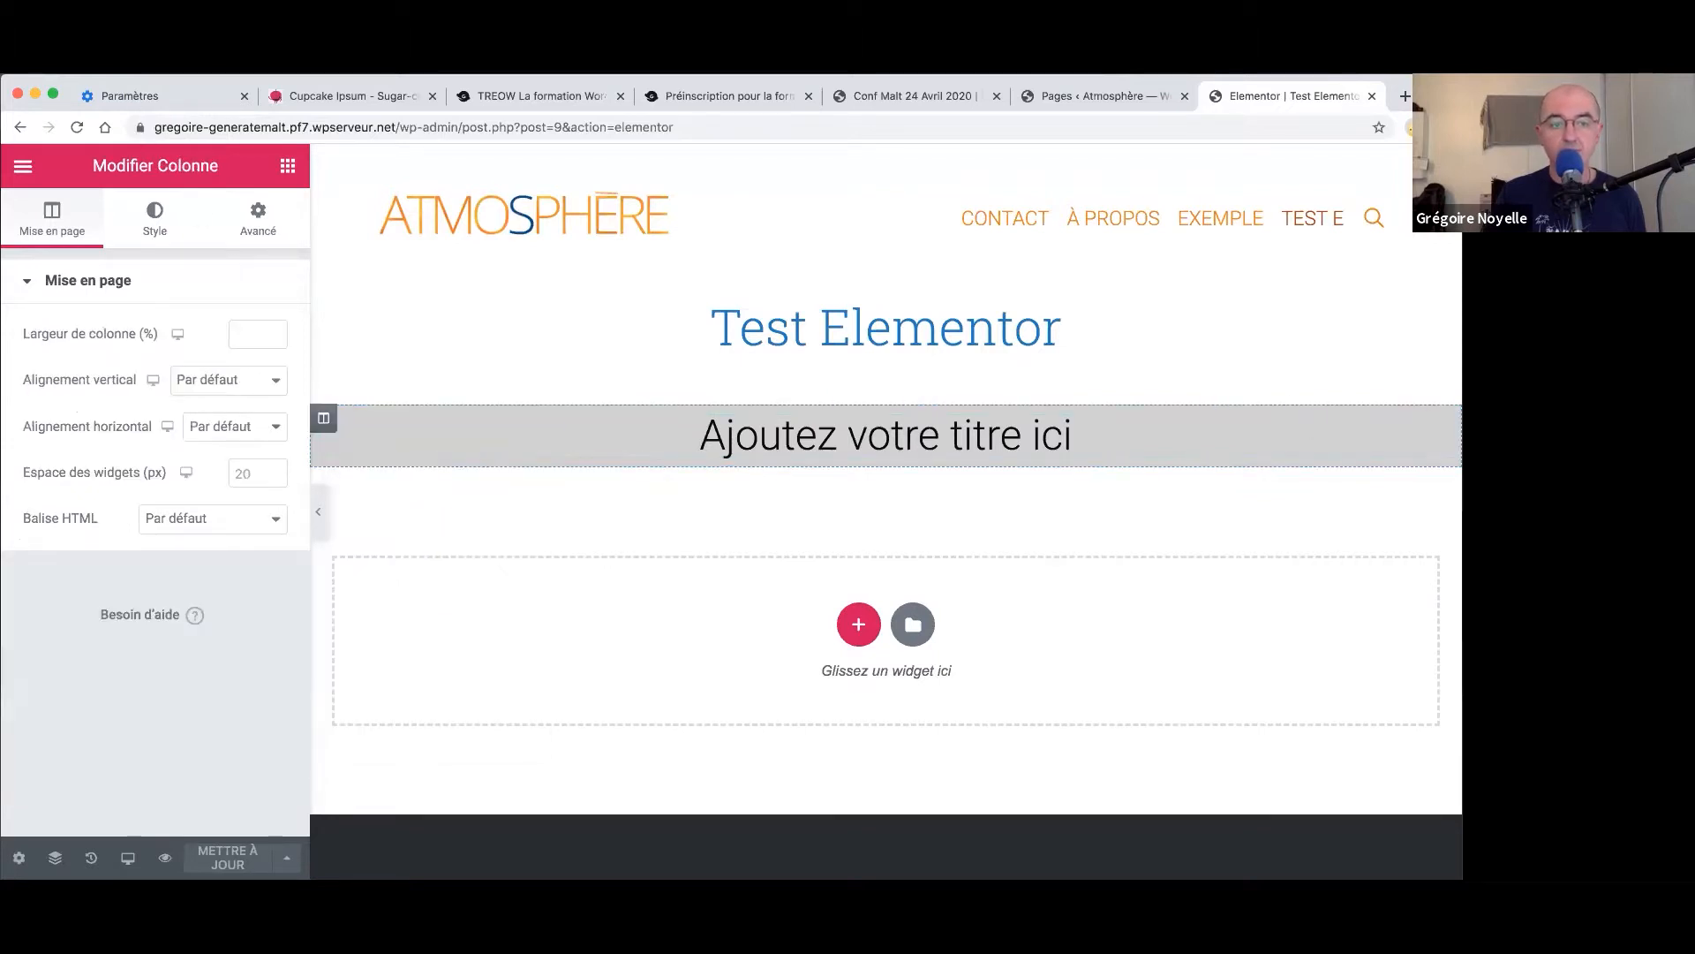
{"action": "left_click", "coordinate": [164, 215]}
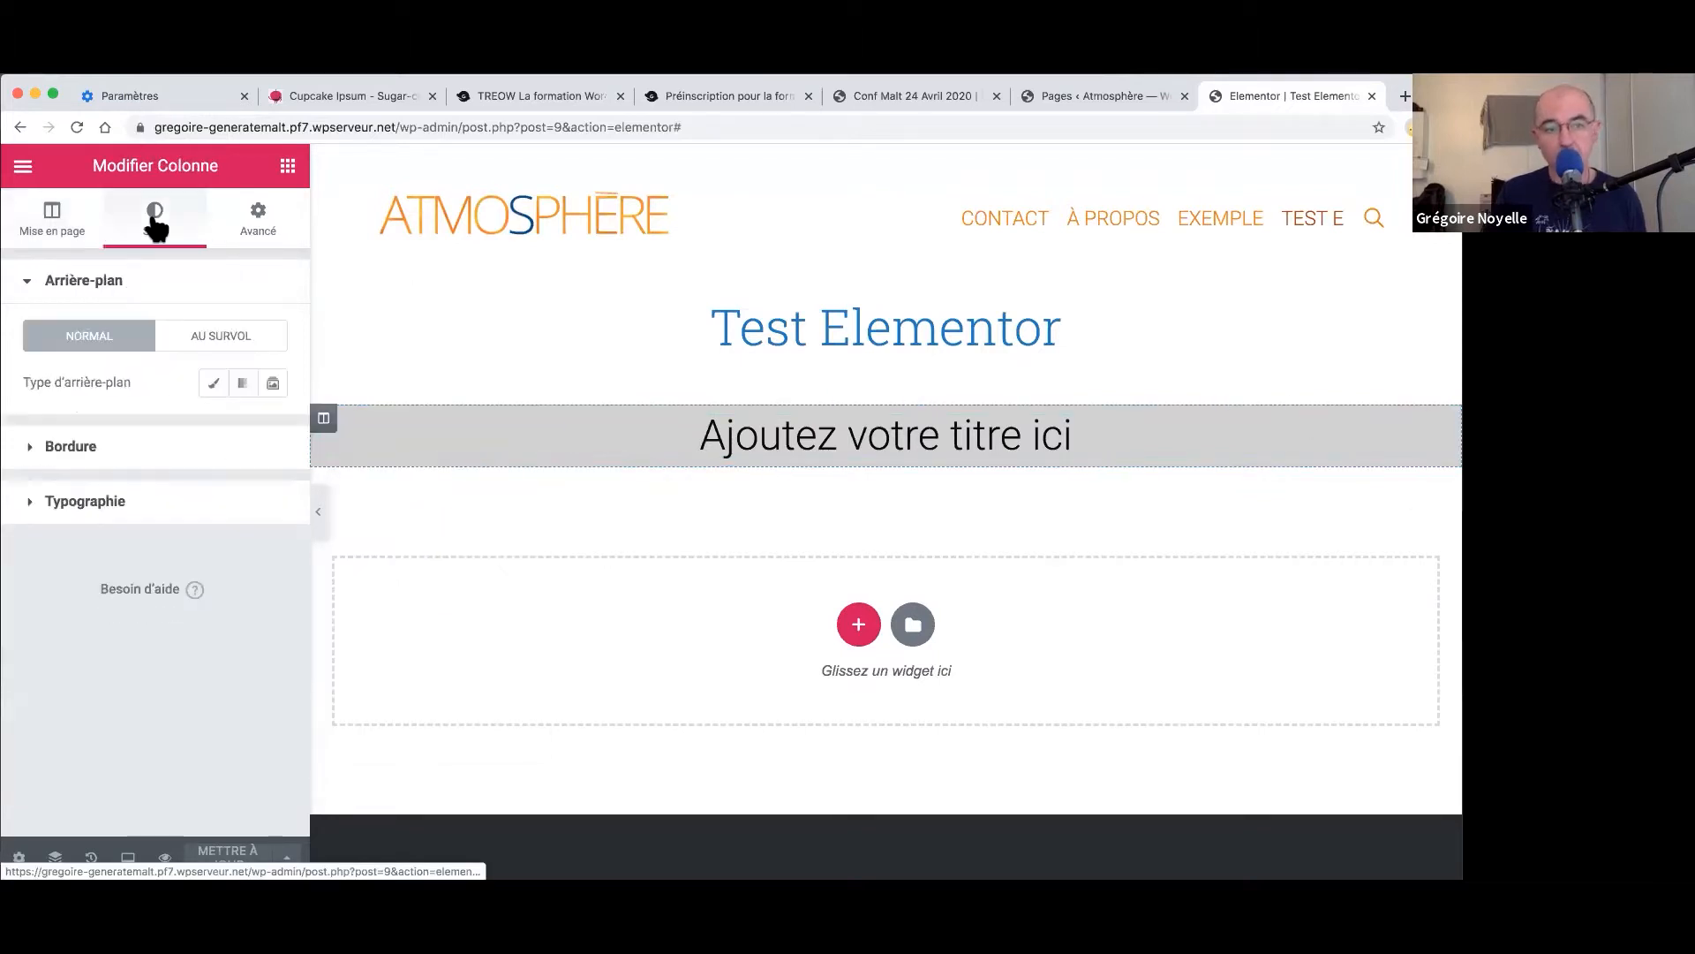
{"action": "left_click", "coordinate": [208, 387]}
{"action": "left_click", "coordinate": [238, 436]}
{"action": "mouse_move", "coordinate": [185, 553]}
{"action": "left_mouse_down"}
{"action": "mouse_move", "coordinate": [162, 577]}
{"action": "mouse_move", "coordinate": [149, 566]}
{"action": "left_mouse_up"}
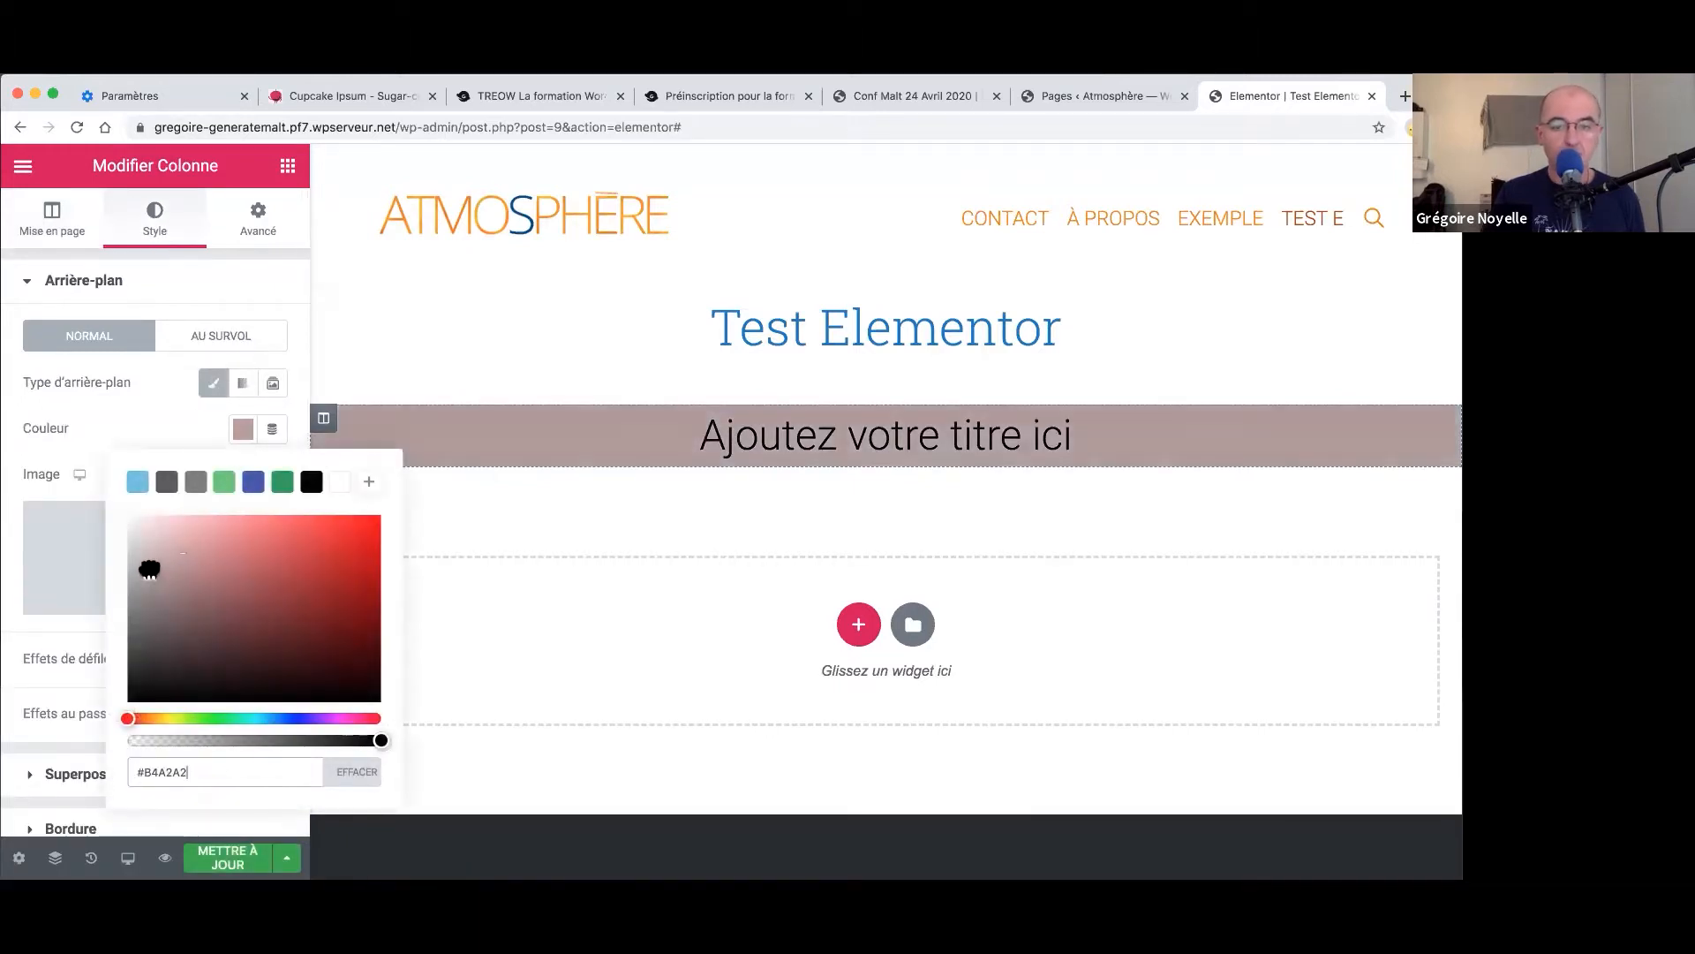
{"action": "left_click", "coordinate": [211, 718]}
{"action": "left_click_drag", "start_coordinate": [205, 596], "coordinate": [184, 536]}
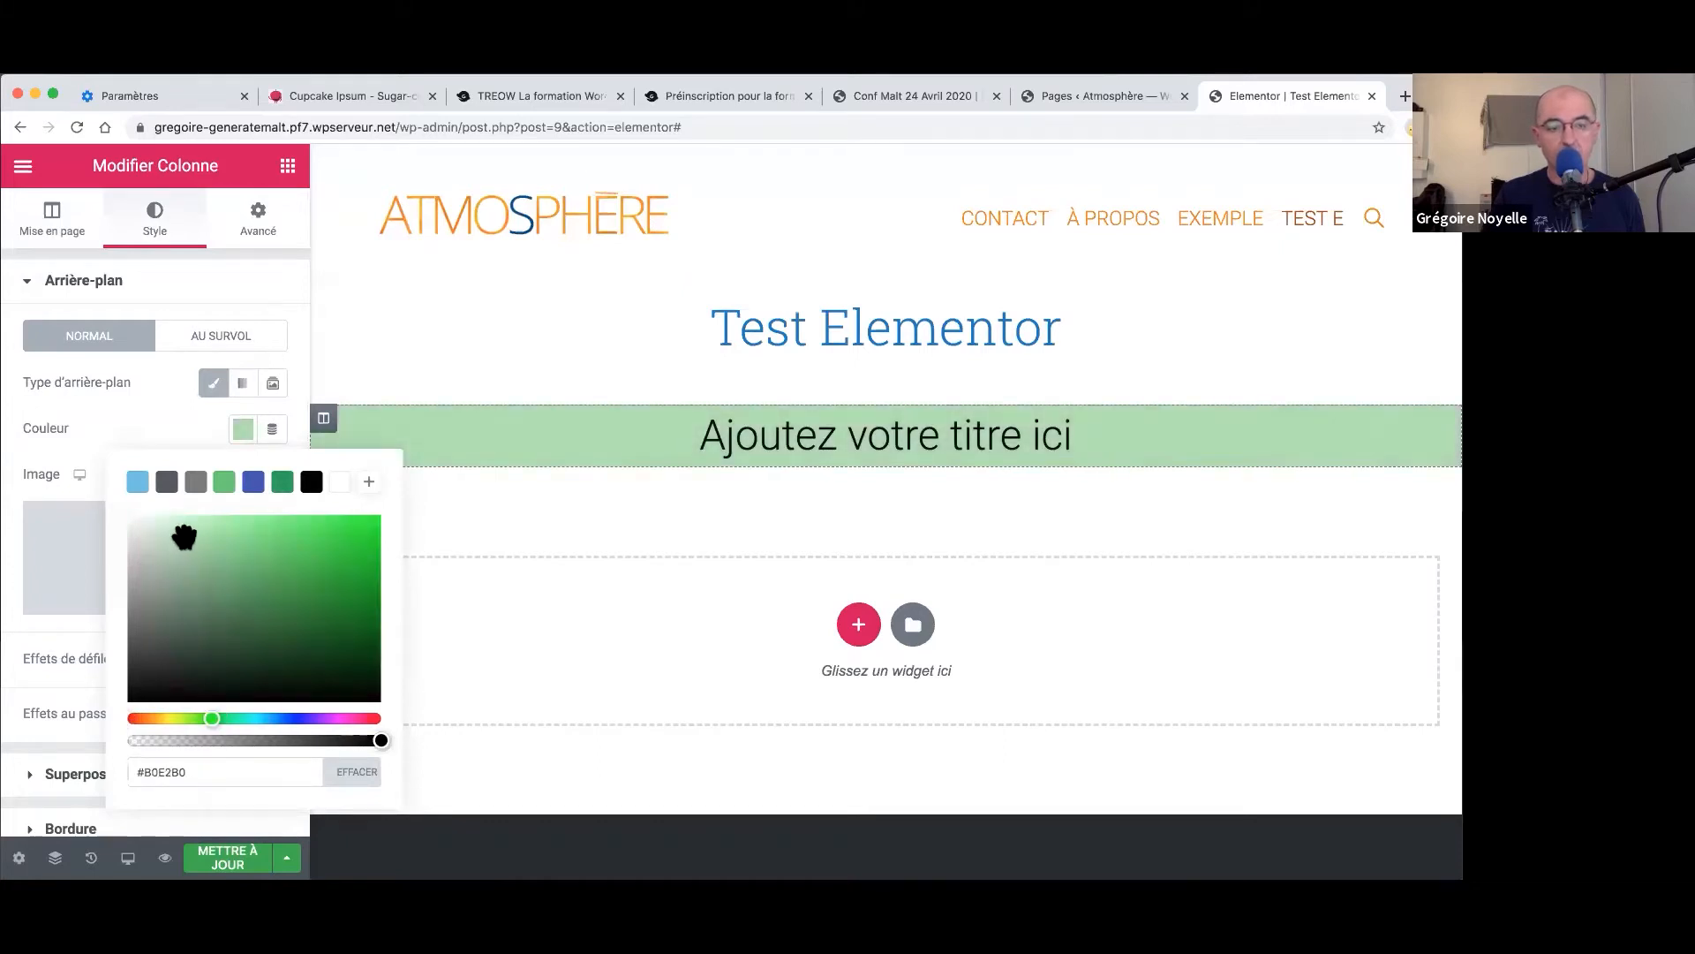
{"action": "left_click", "coordinate": [274, 299]}
{"action": "left_click", "coordinate": [276, 287]}
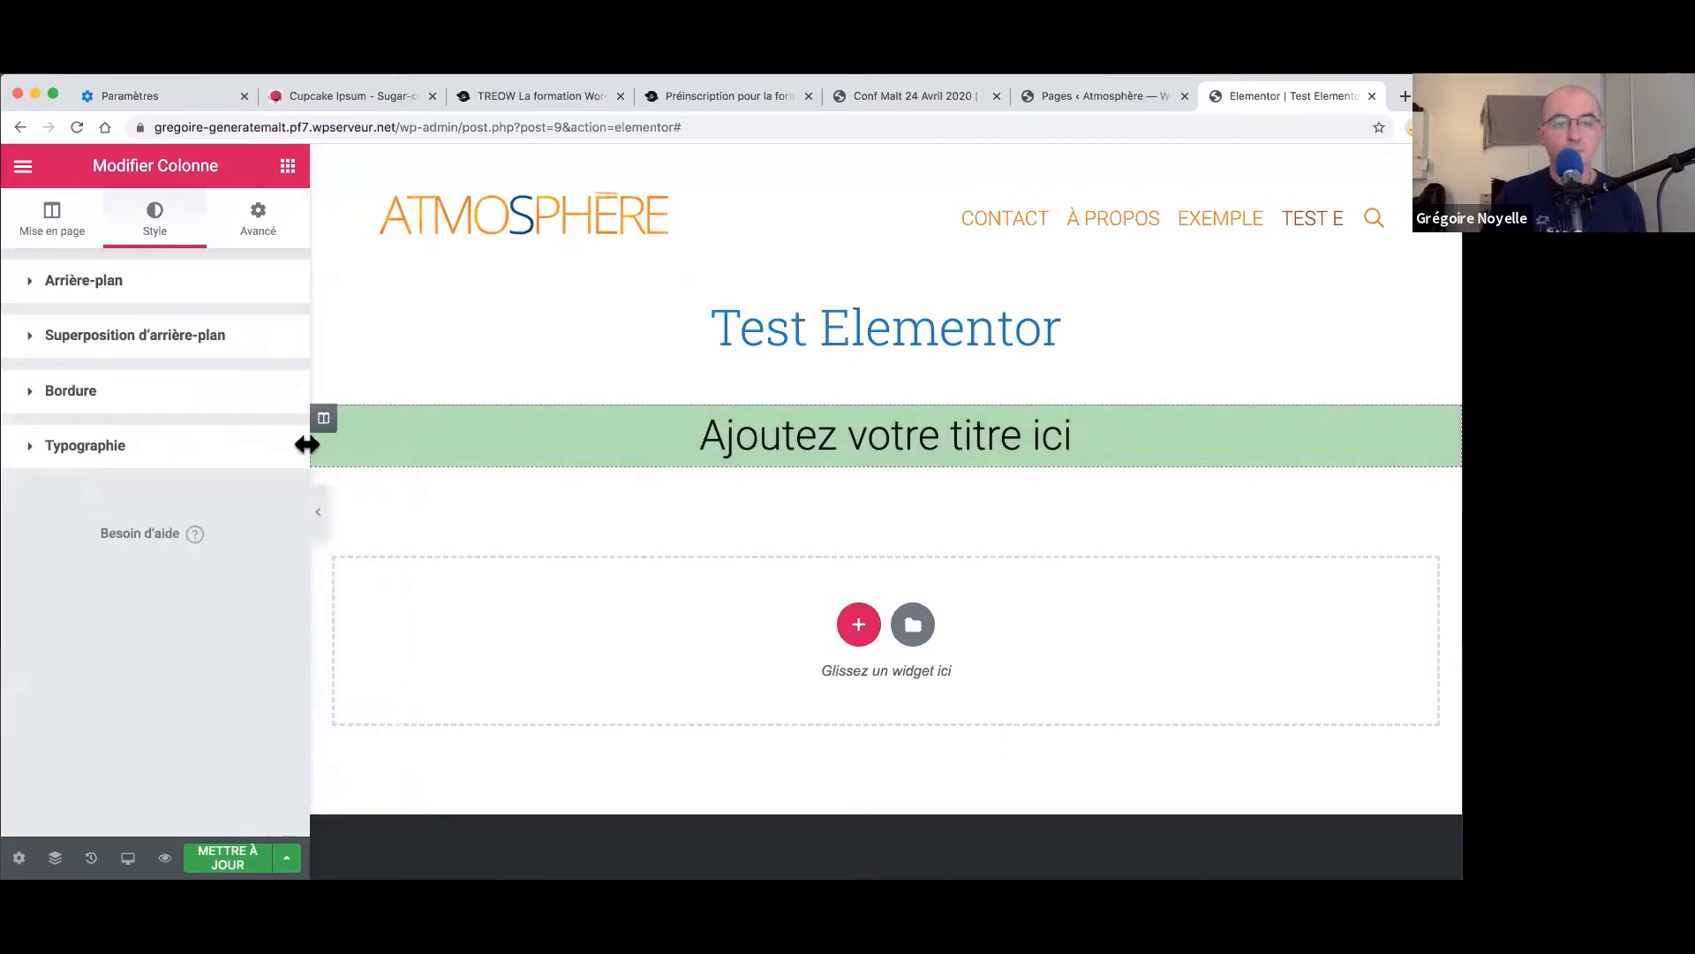
{"action": "left_click", "coordinate": [318, 513]}
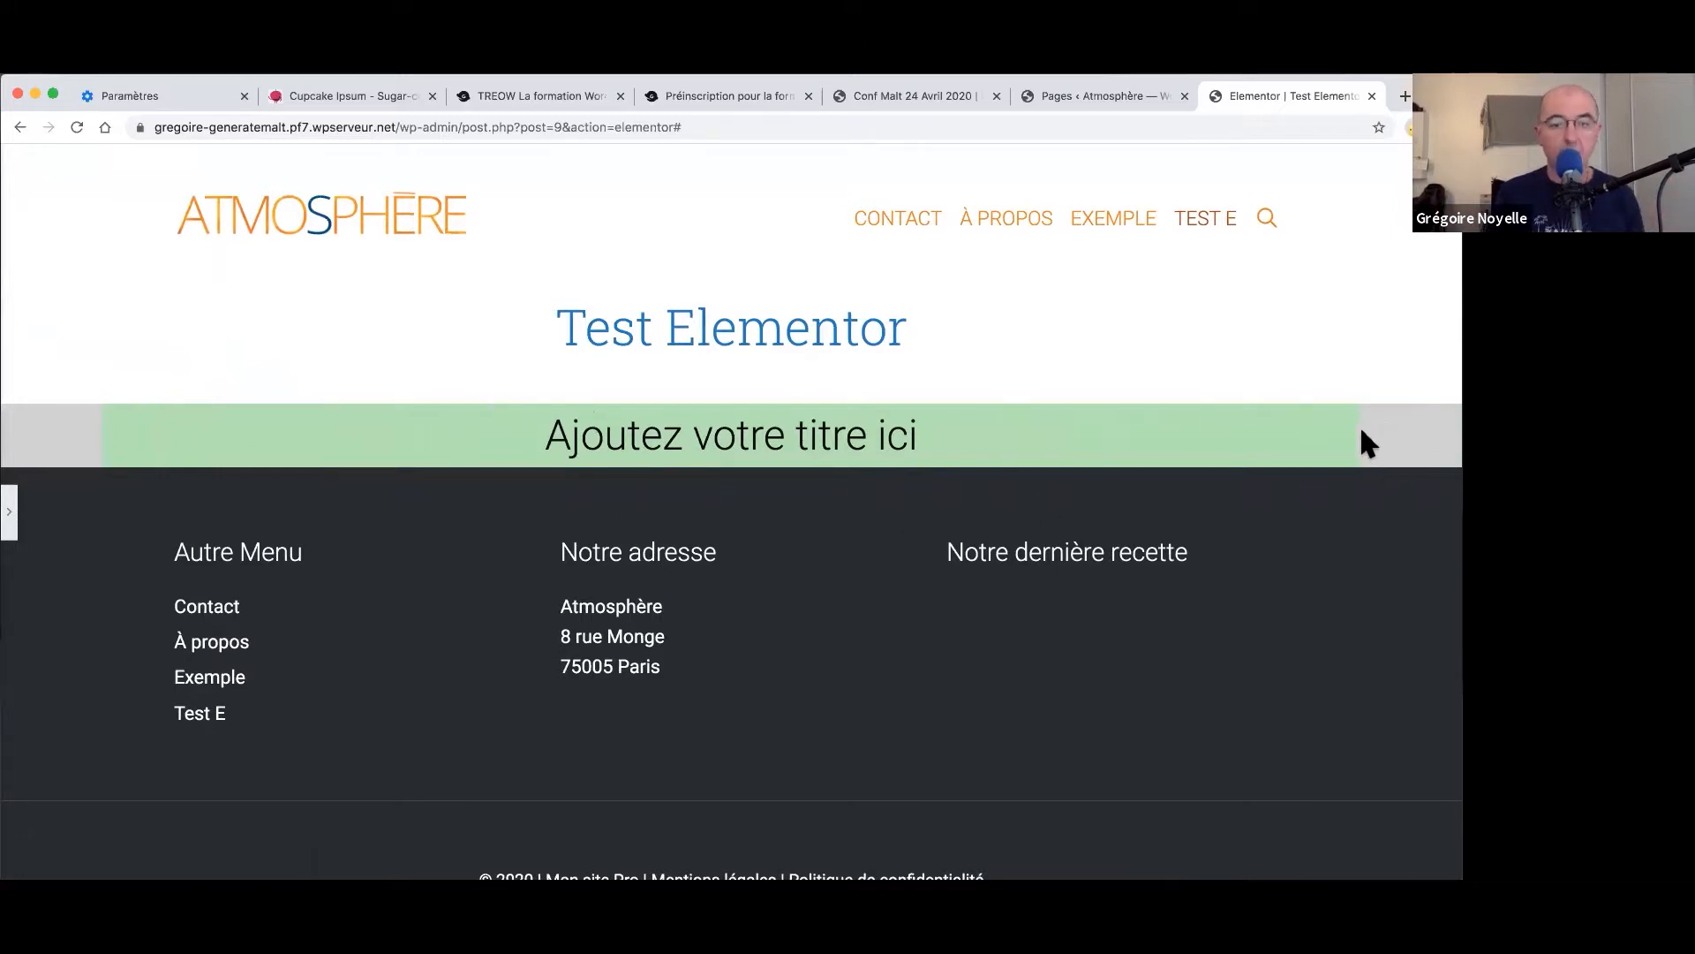
{"action": "left_click", "coordinate": [12, 525]}
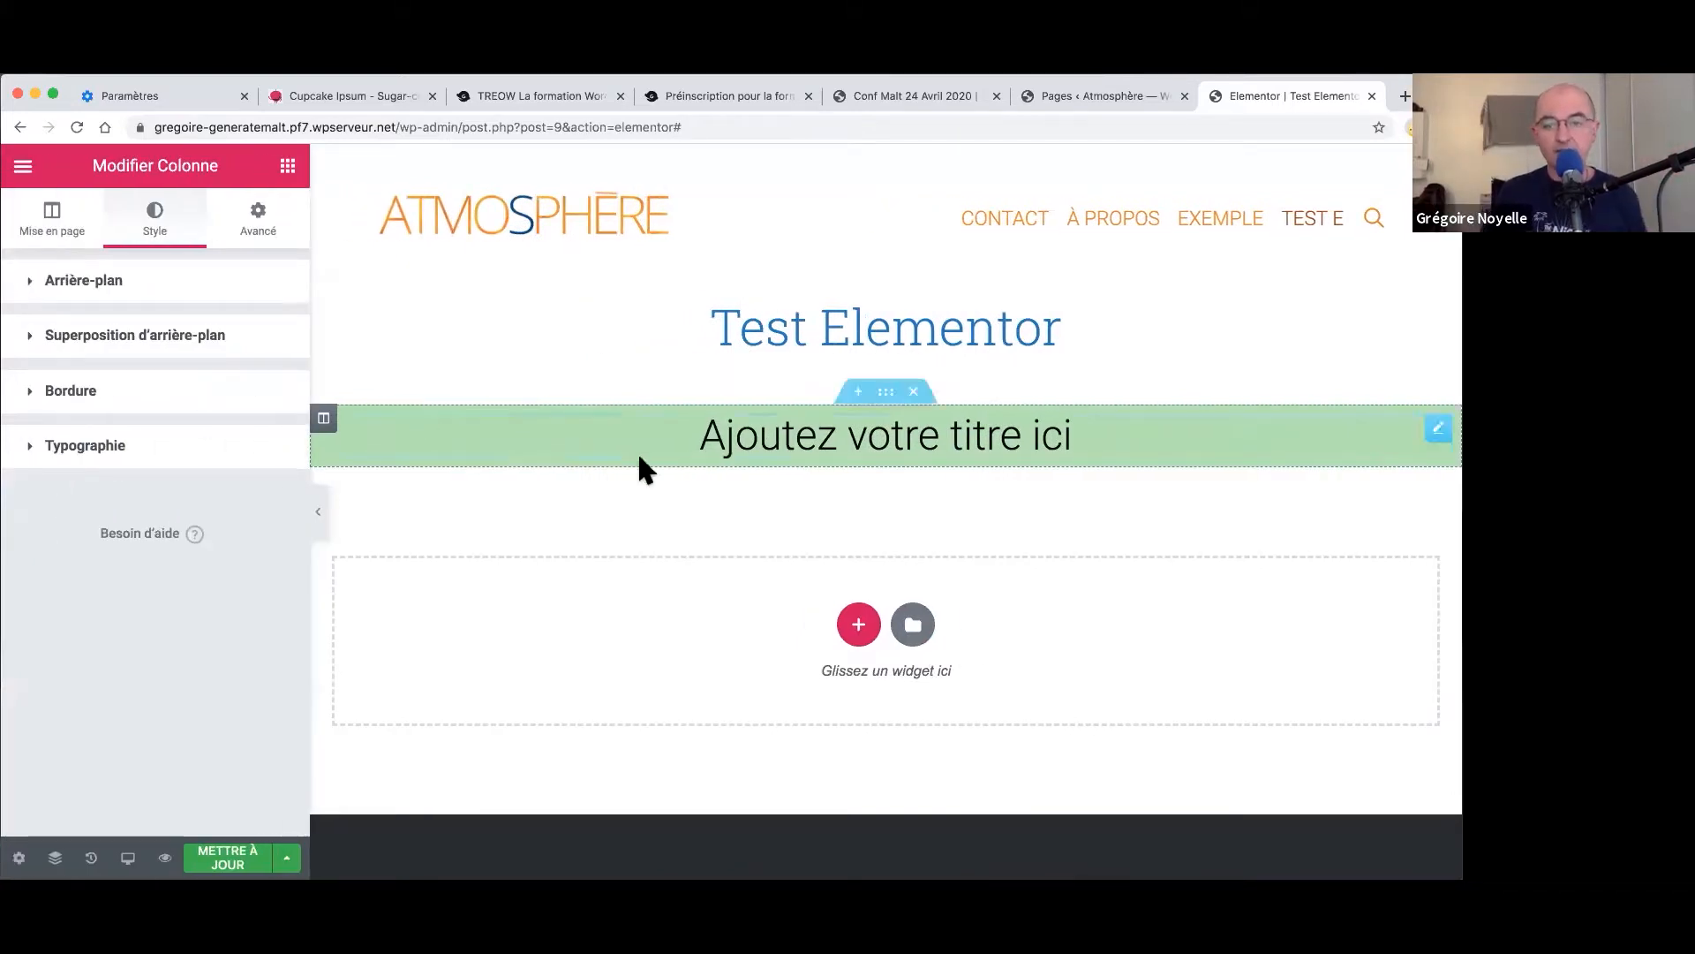
- Set the section's content width to 907, keeping it Encadré after trying Pleine largeur
{"action": "left_click", "coordinate": [58, 228]}
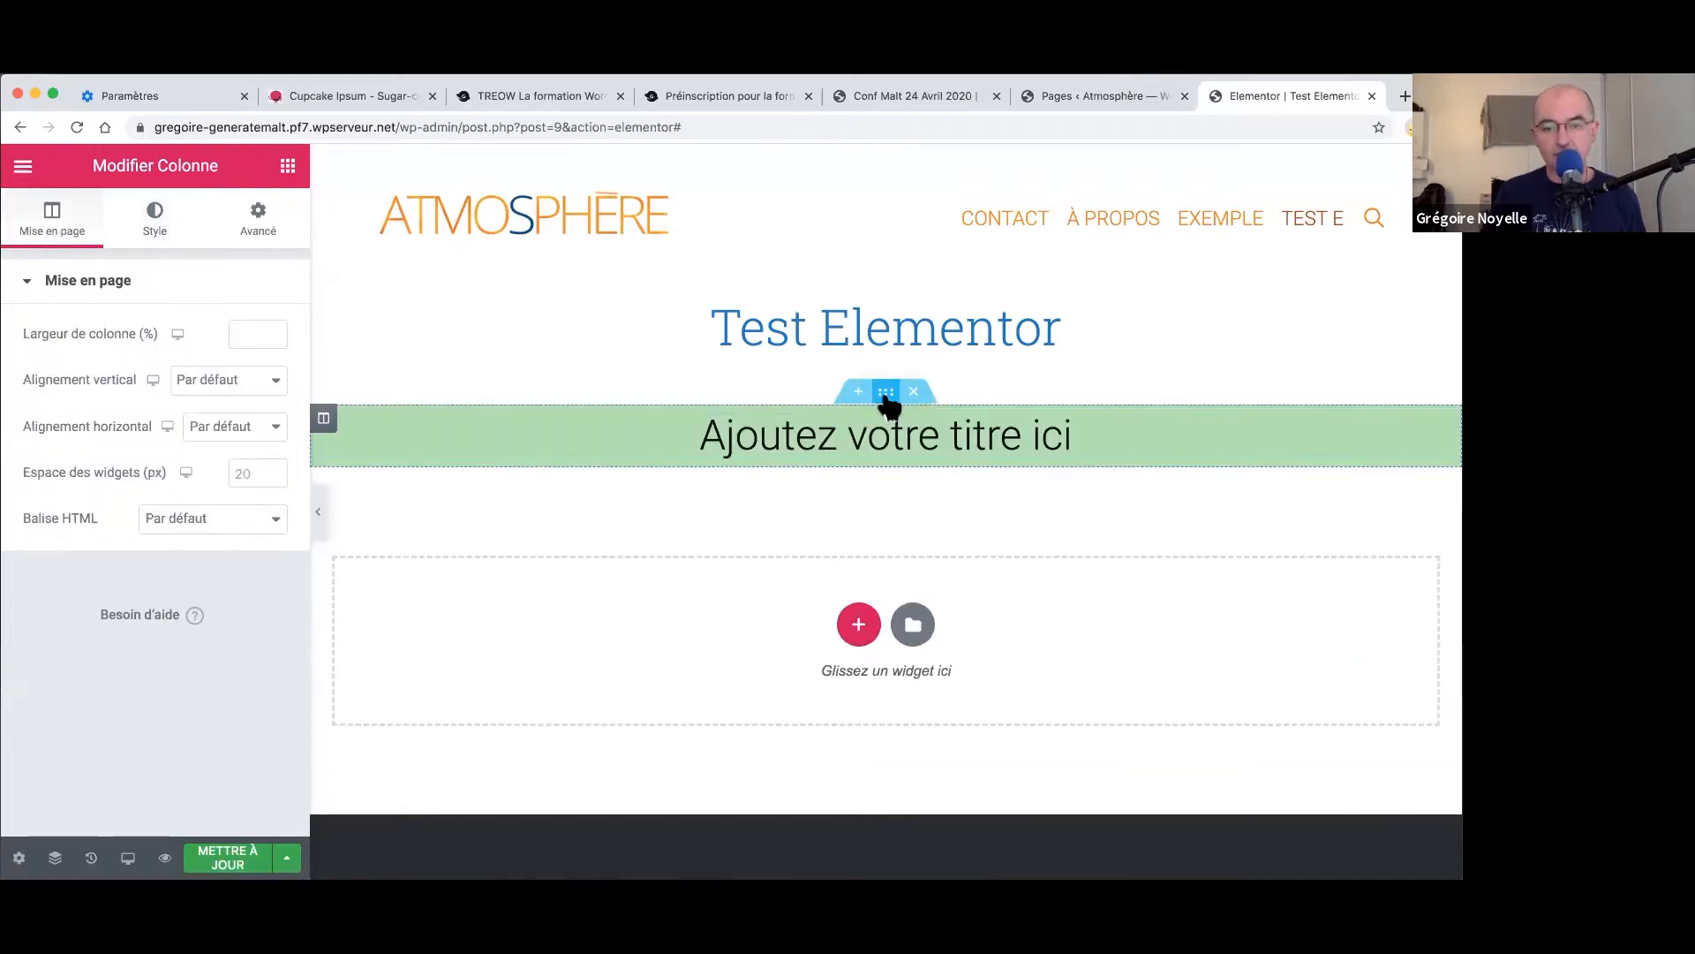
{"action": "left_click", "coordinate": [885, 394]}
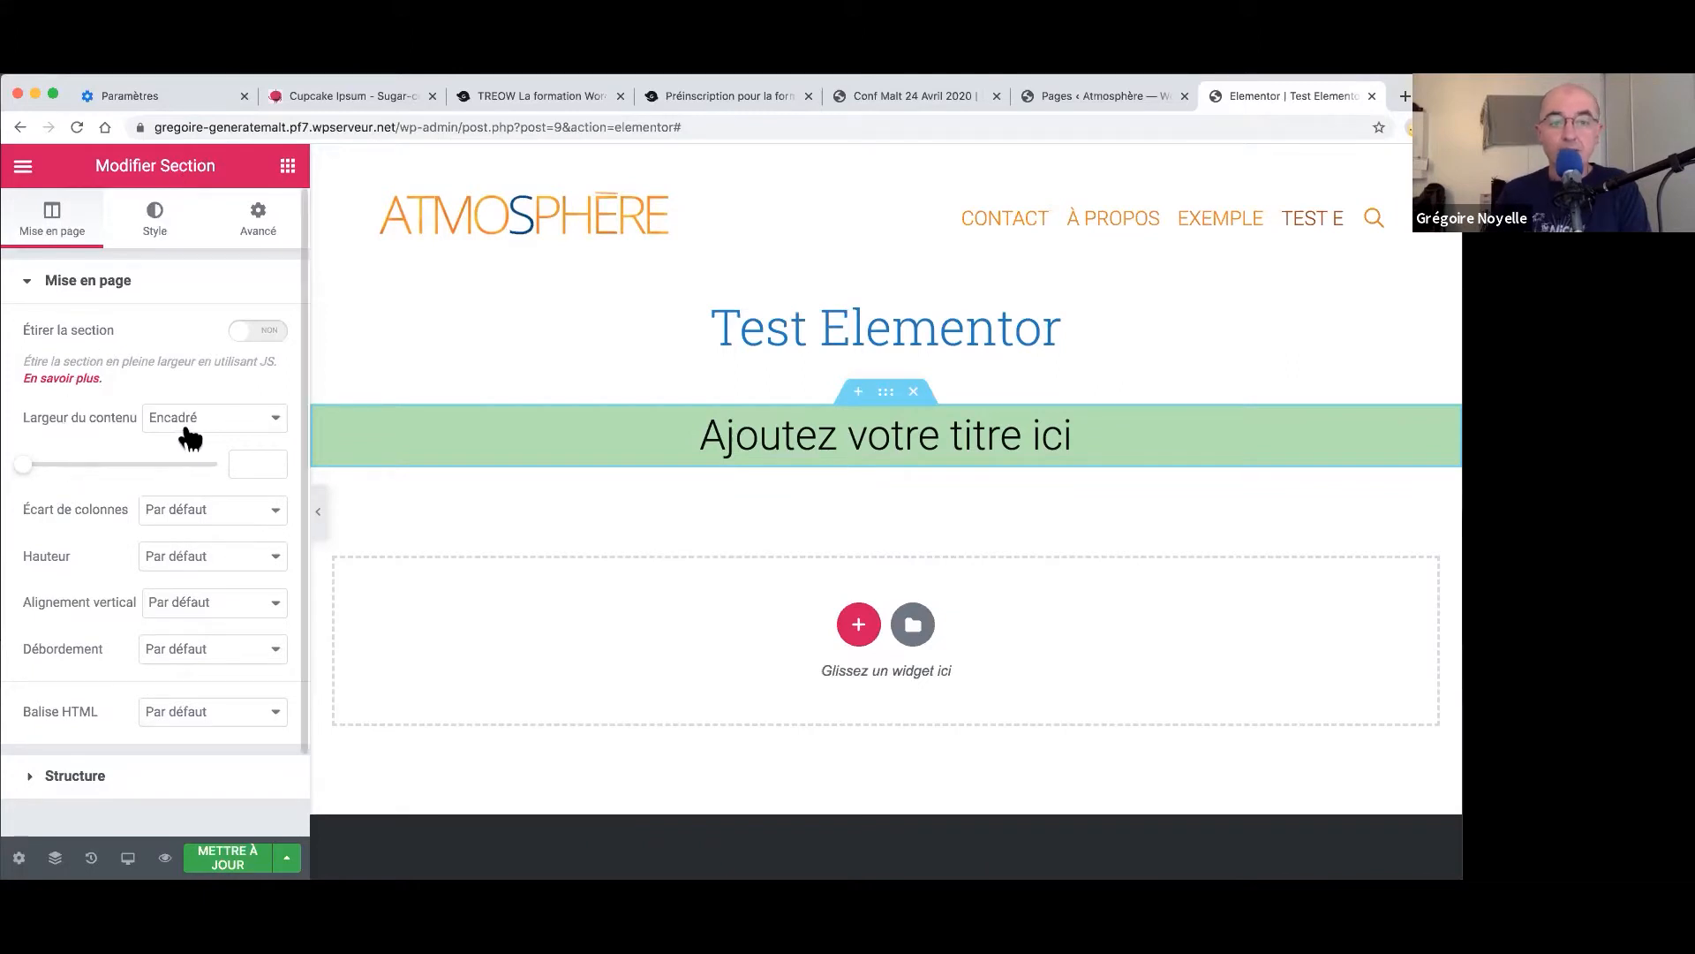
{"action": "left_click_drag", "start_coordinate": [26, 477], "coordinate": [71, 477]}
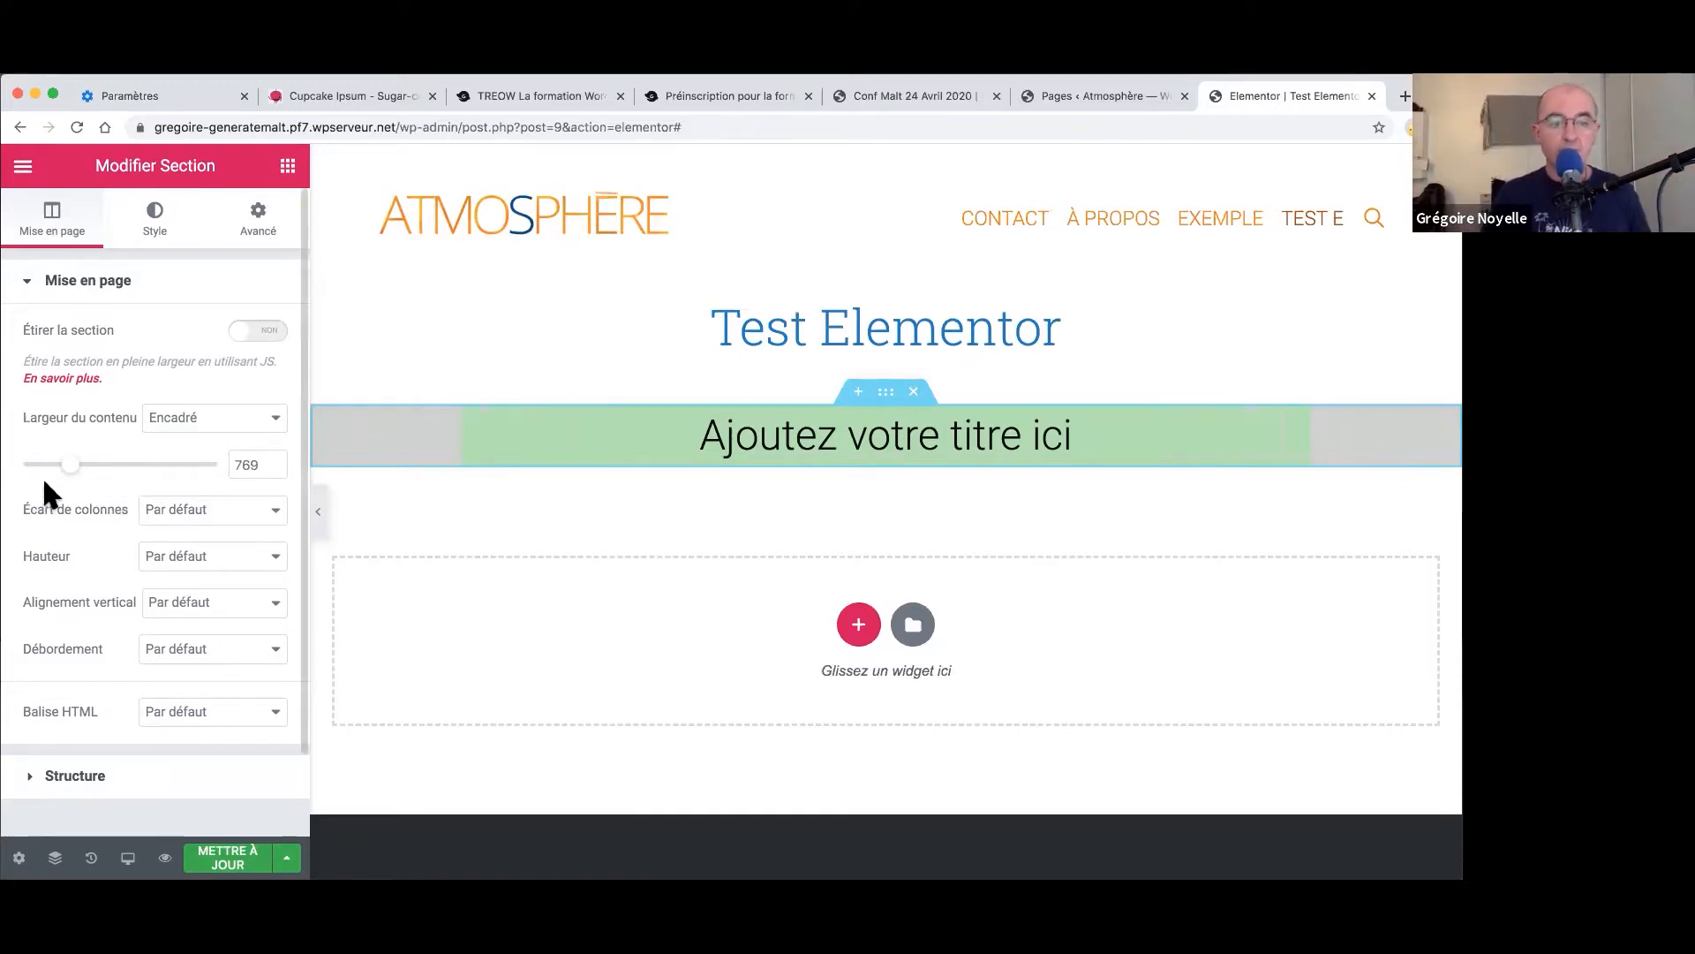
{"action": "mouse_move", "coordinate": [71, 469]}
{"action": "left_mouse_down"}
{"action": "mouse_move", "coordinate": [108, 468]}
{"action": "mouse_move", "coordinate": [94, 465]}
{"action": "left_mouse_up"}
{"action": "left_click", "coordinate": [208, 420]}
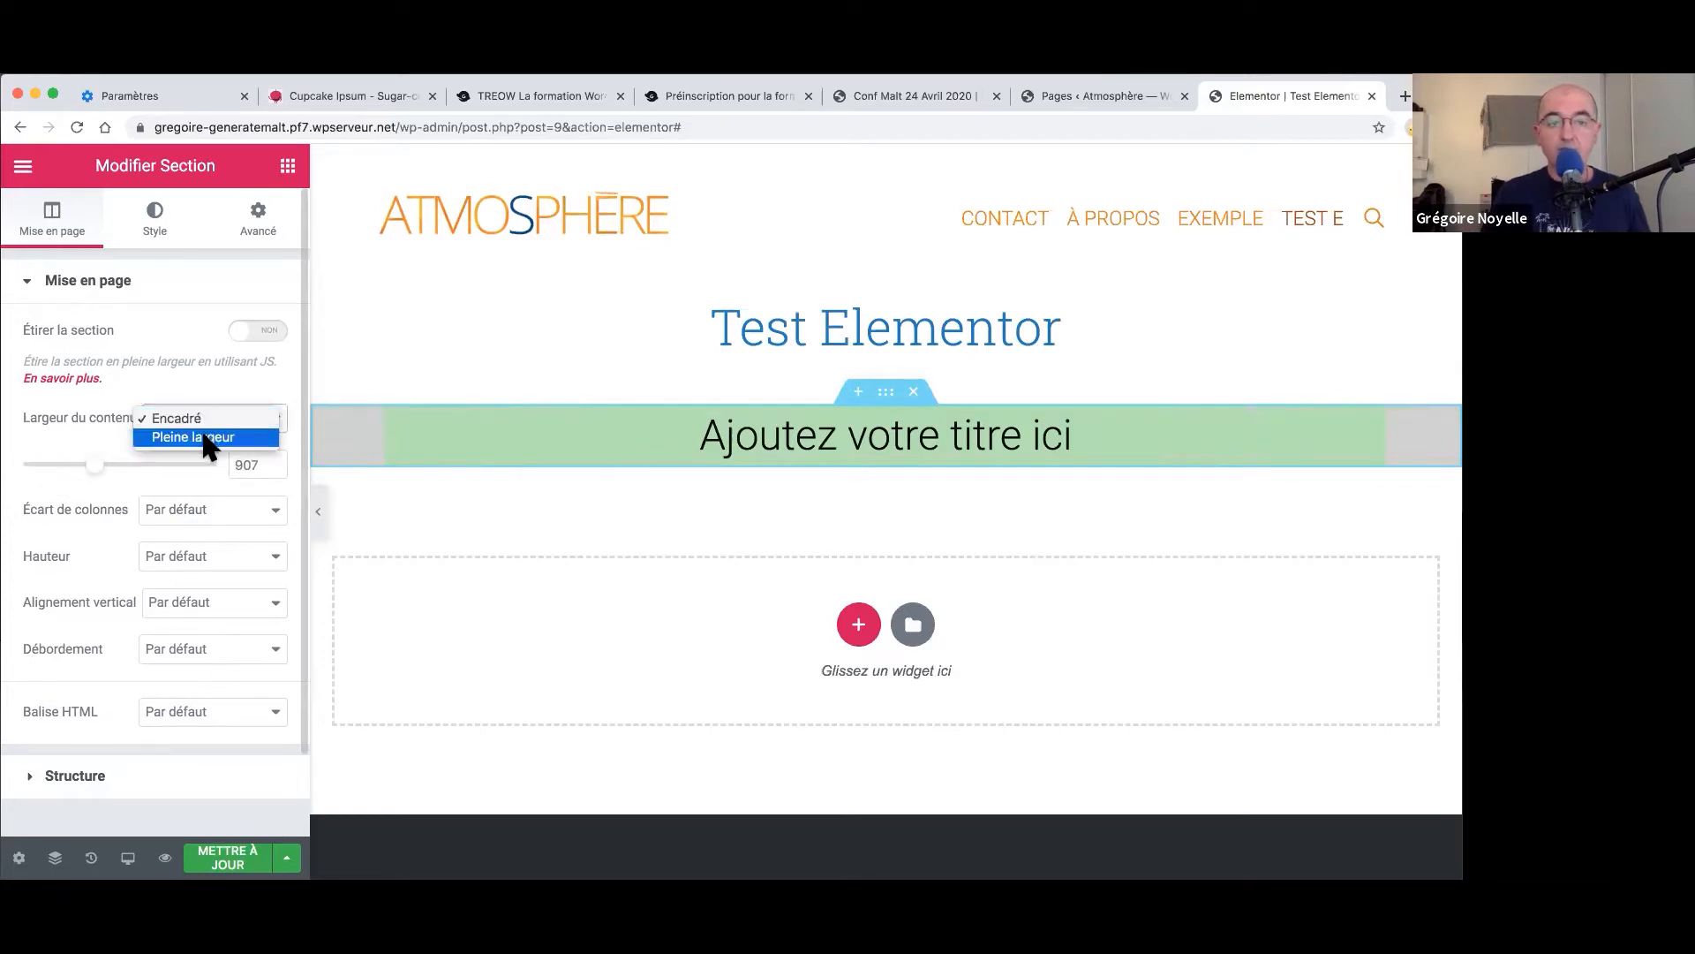
{"action": "left_click", "coordinate": [209, 441]}
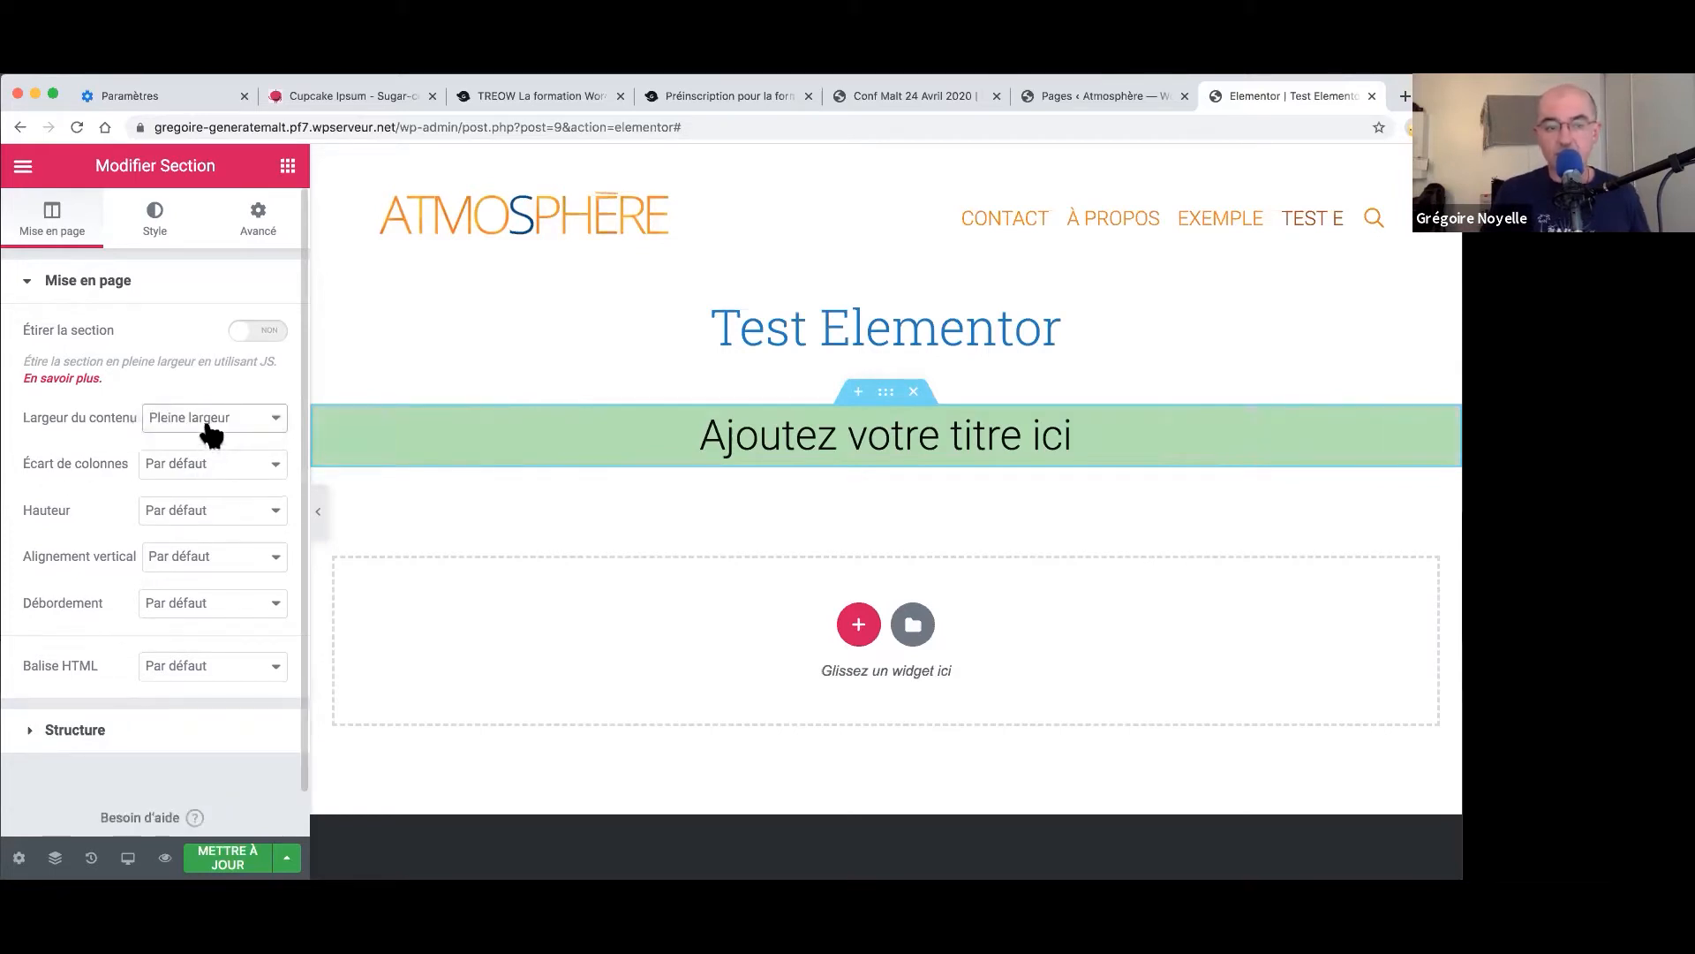
{"action": "left_click", "coordinate": [210, 426]}
{"action": "left_click", "coordinate": [211, 398]}
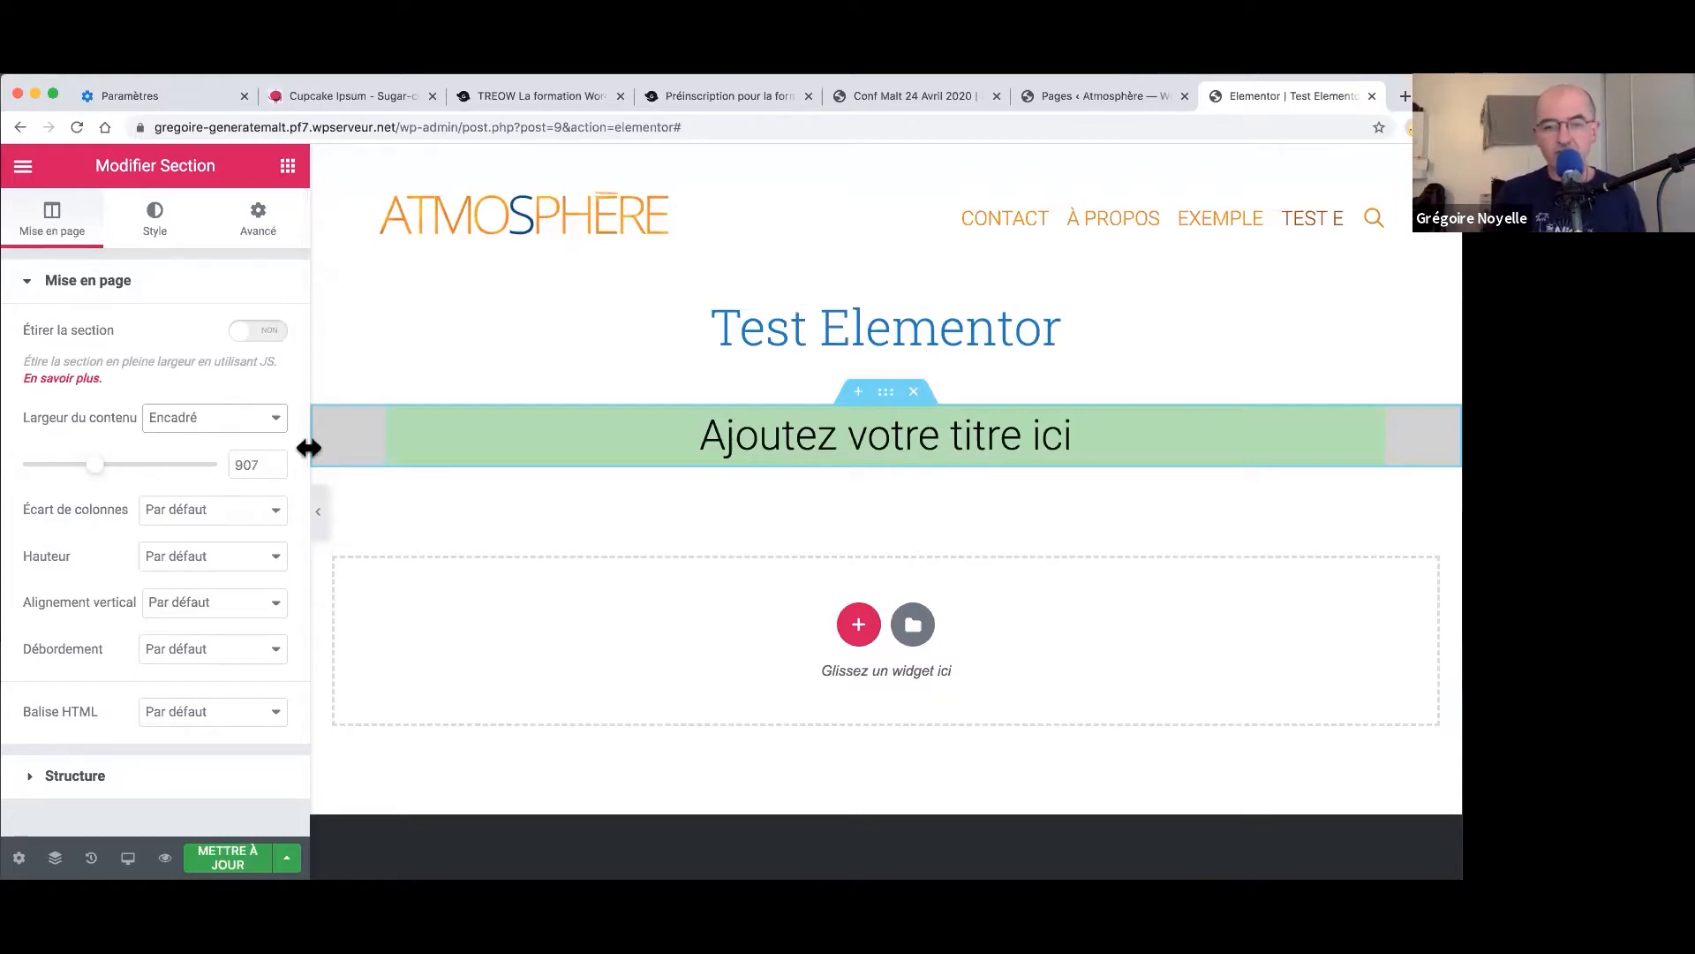
- Change the heading text to 'Titre de ma page'
{"action": "left_click", "coordinate": [988, 440]}
{"action": "triple_click", "coordinate": [989, 439]}
{"action": "type", "text": "tuitr"}
{"action": "key", "text": "BackSpace"}
{"action": "key", "text": "BackSpace"}
{"action": "key", "text": "BackSpace"}
{"action": "key", "text": "BackSpace"}
{"action": "key", "text": "BackSpace"}
{"action": "type", "text": "T"}
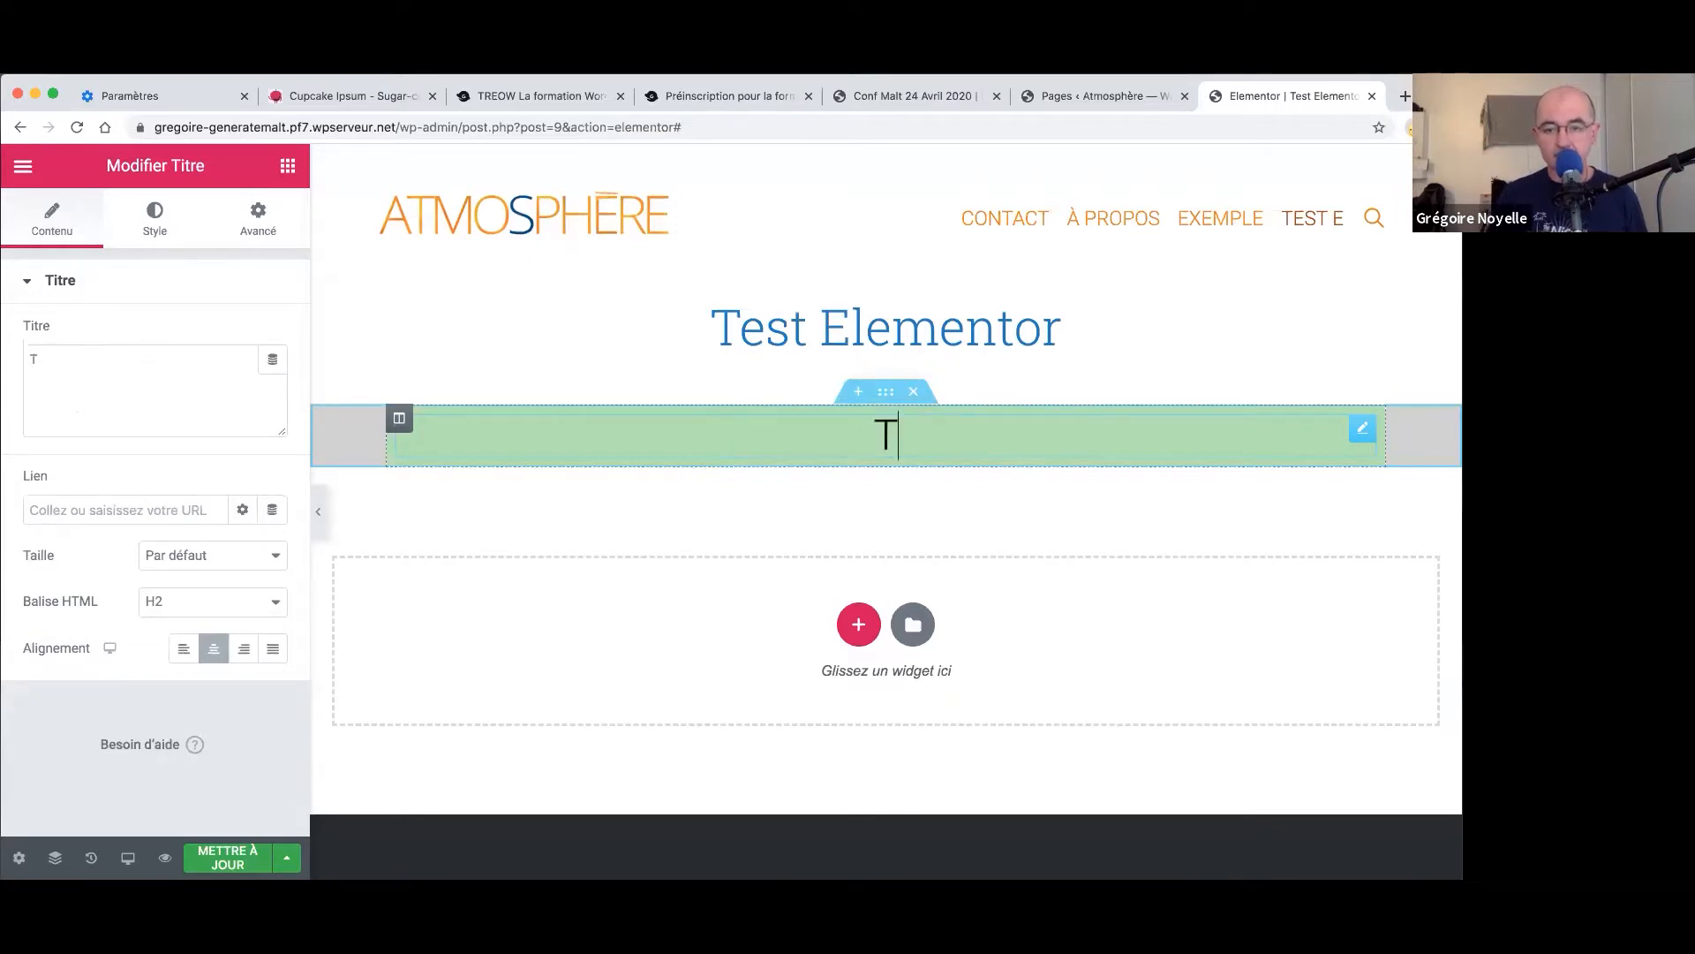
{"action": "type", "text": "itre de ma page"}
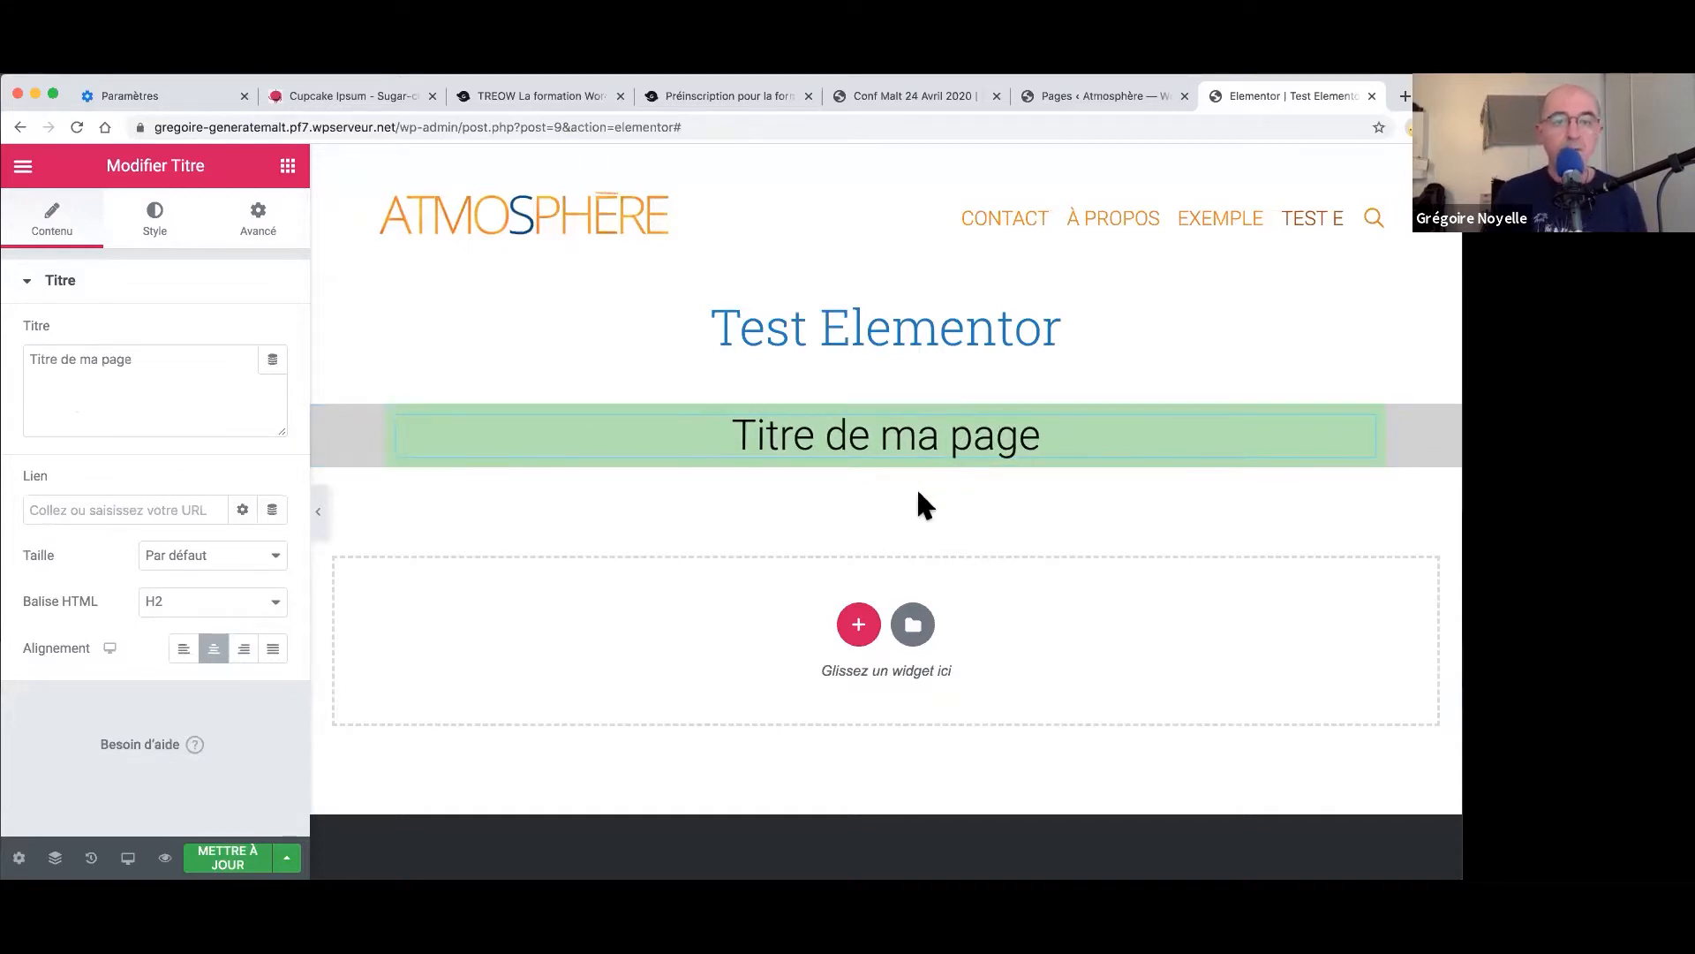
- Clear the column's green background colour with EFFACER
{"action": "mouse_move", "coordinate": [720, 435]}
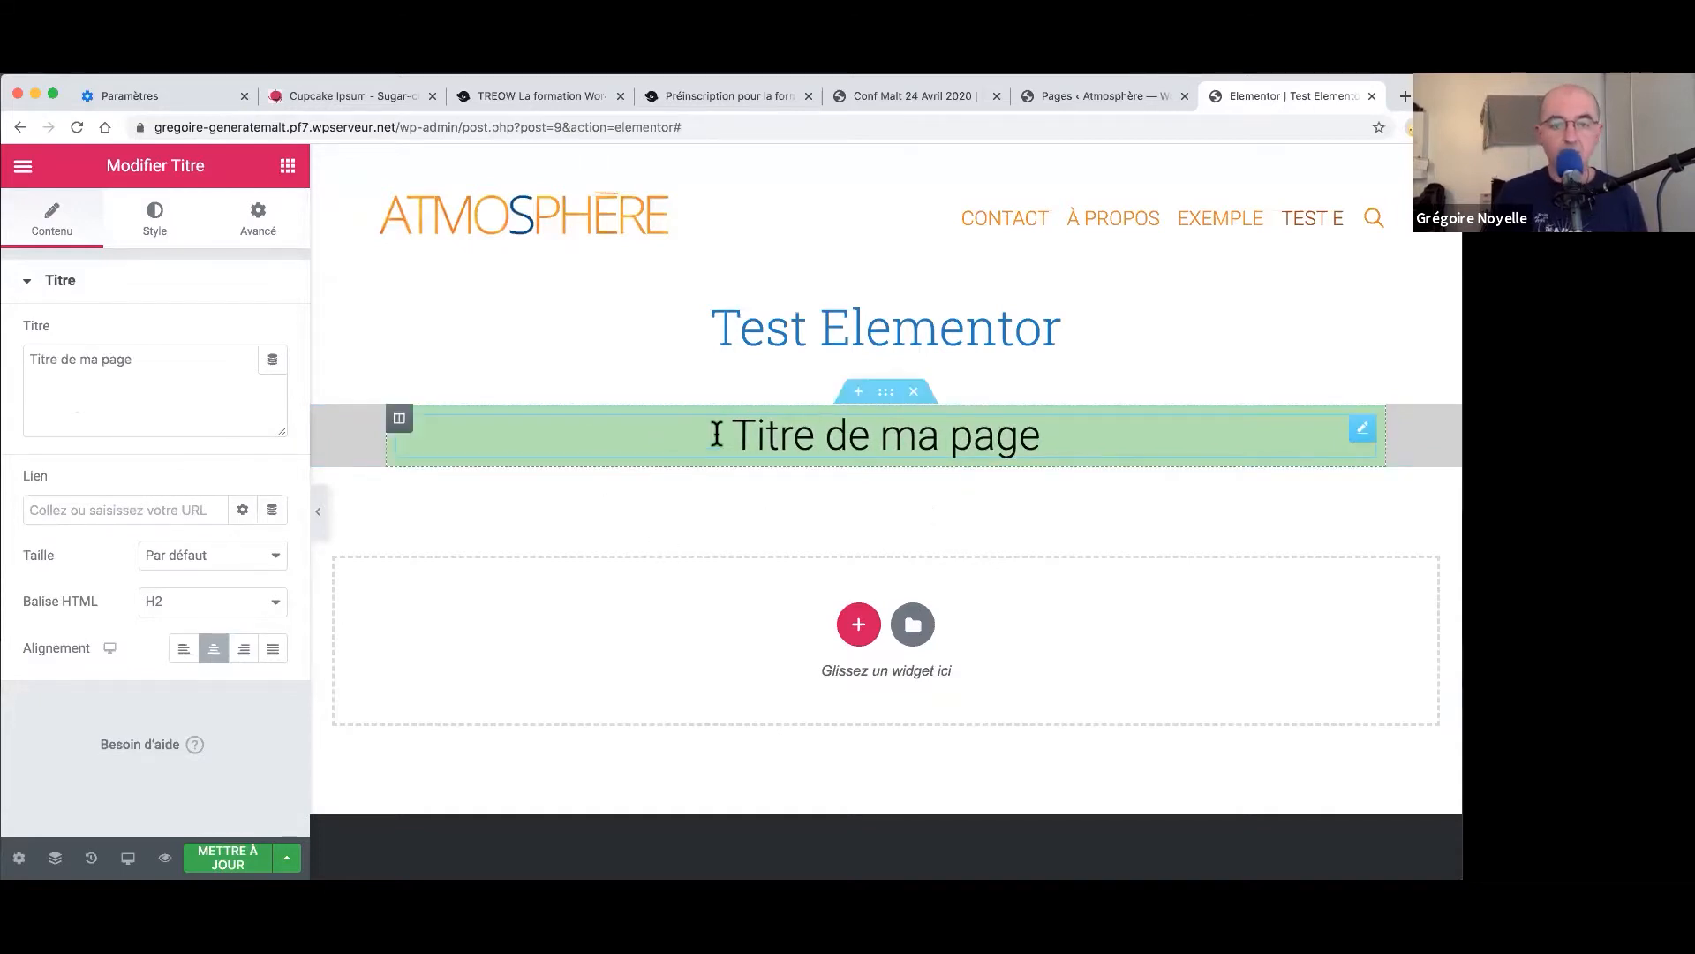
{"action": "right_click", "coordinate": [399, 418]}
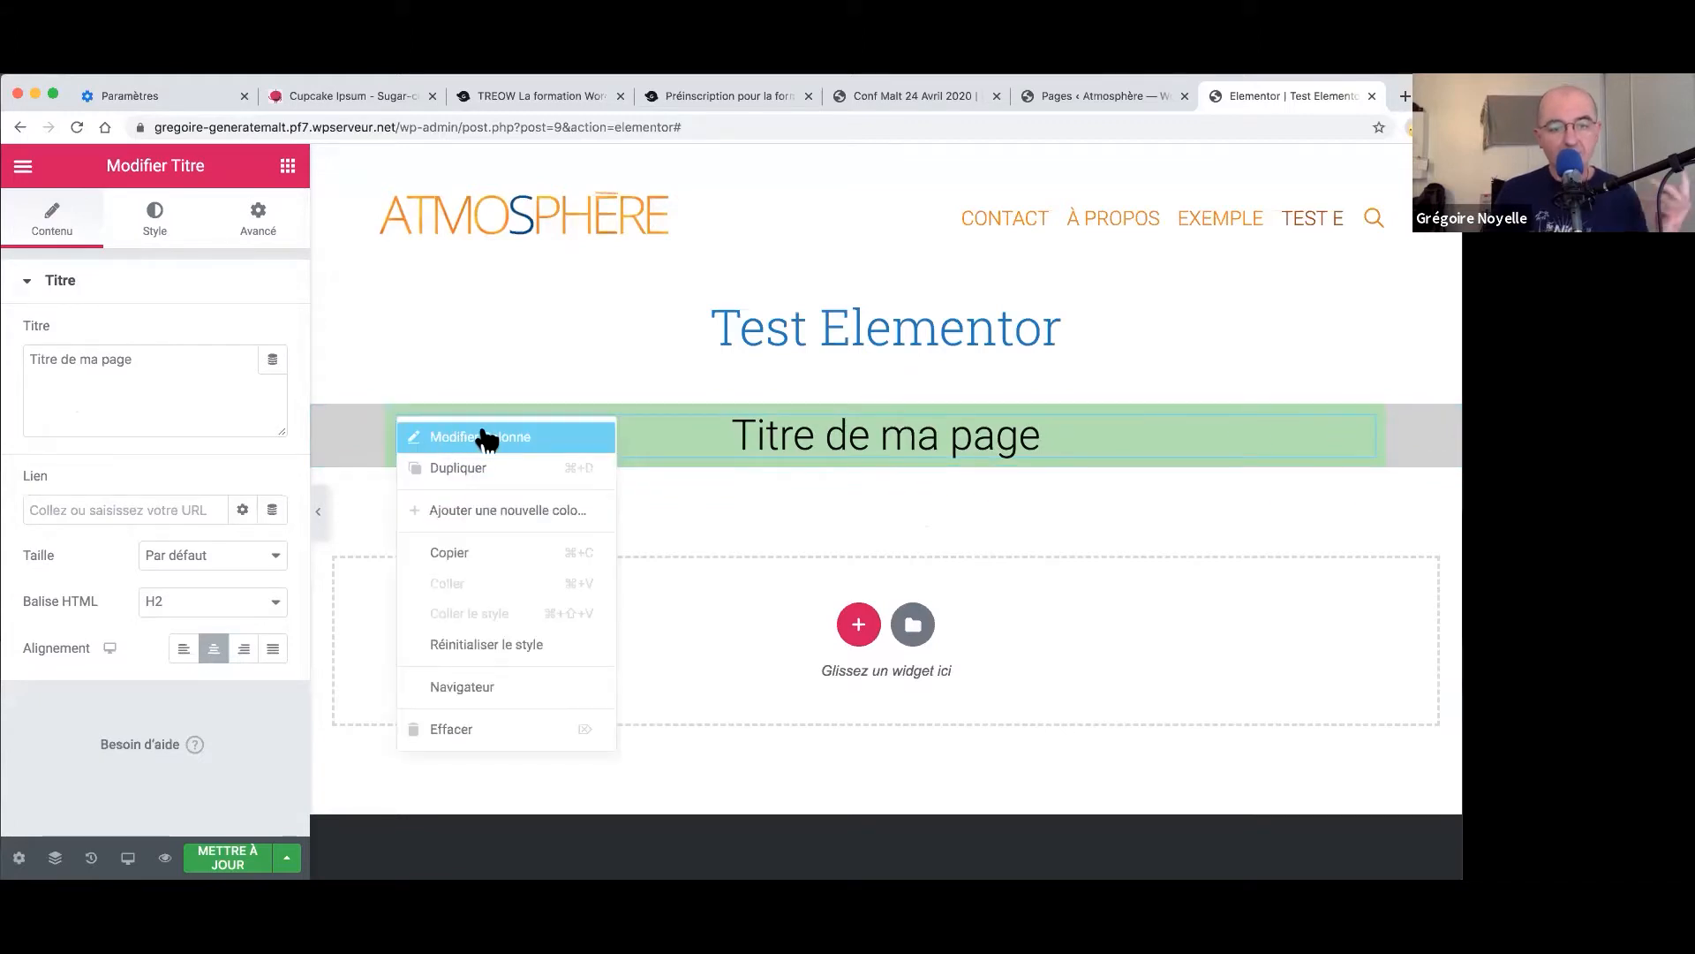
{"action": "left_click", "coordinate": [481, 437]}
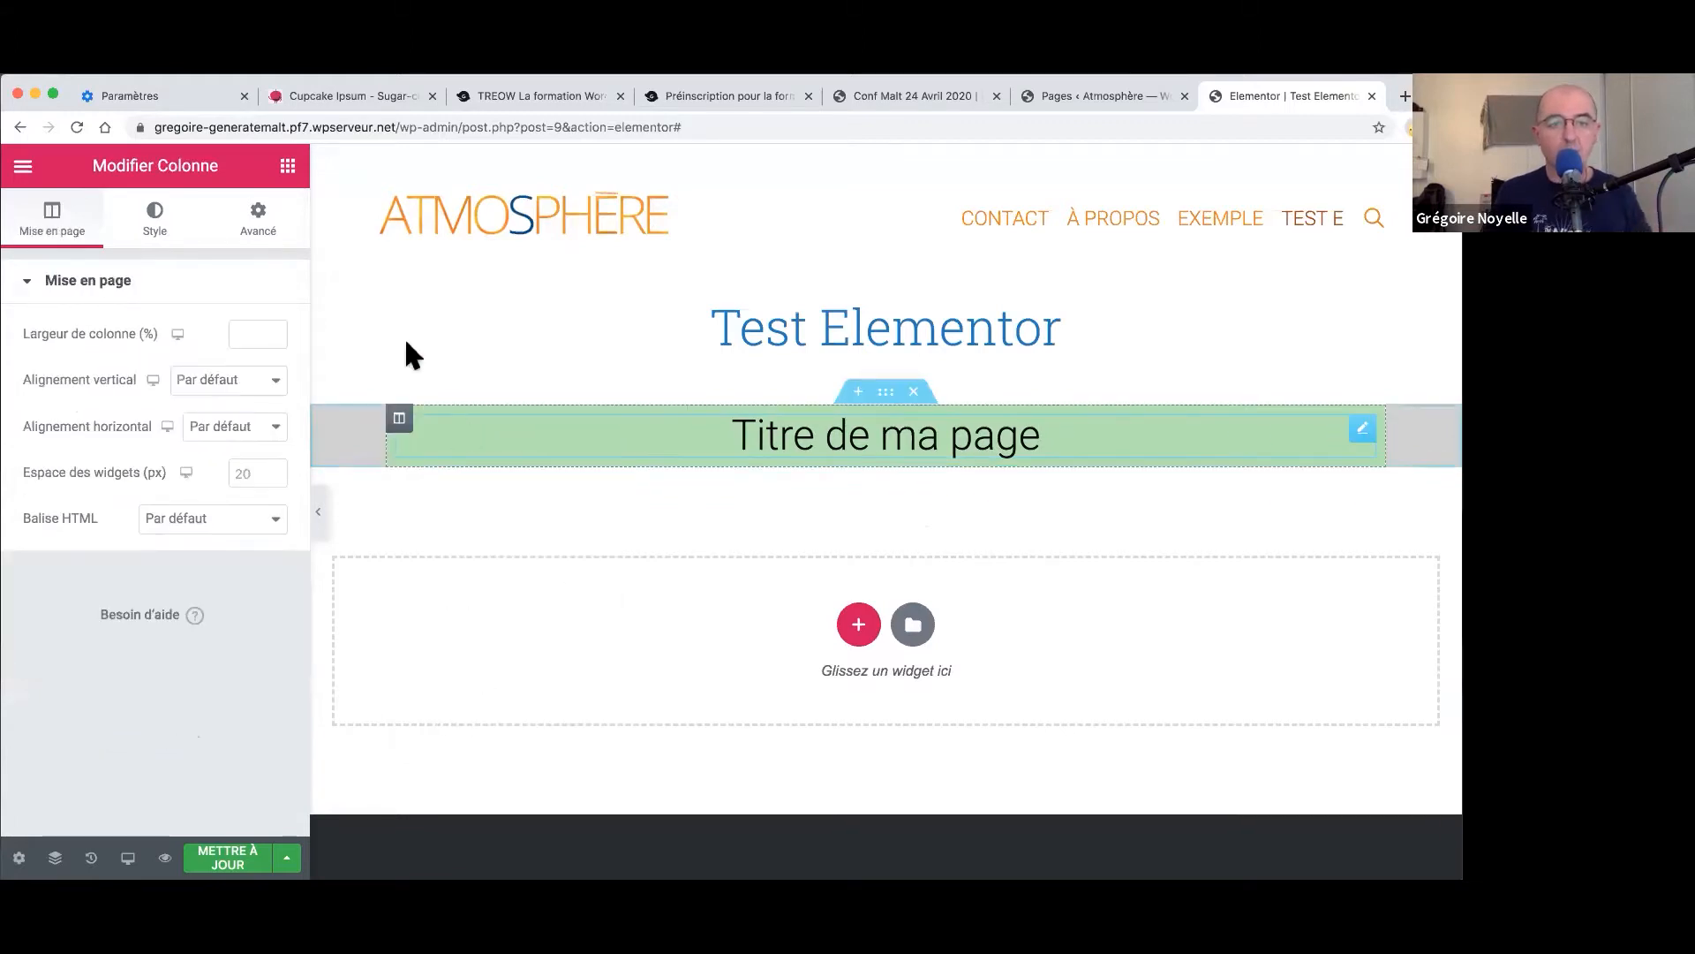
{"action": "left_click", "coordinate": [168, 221]}
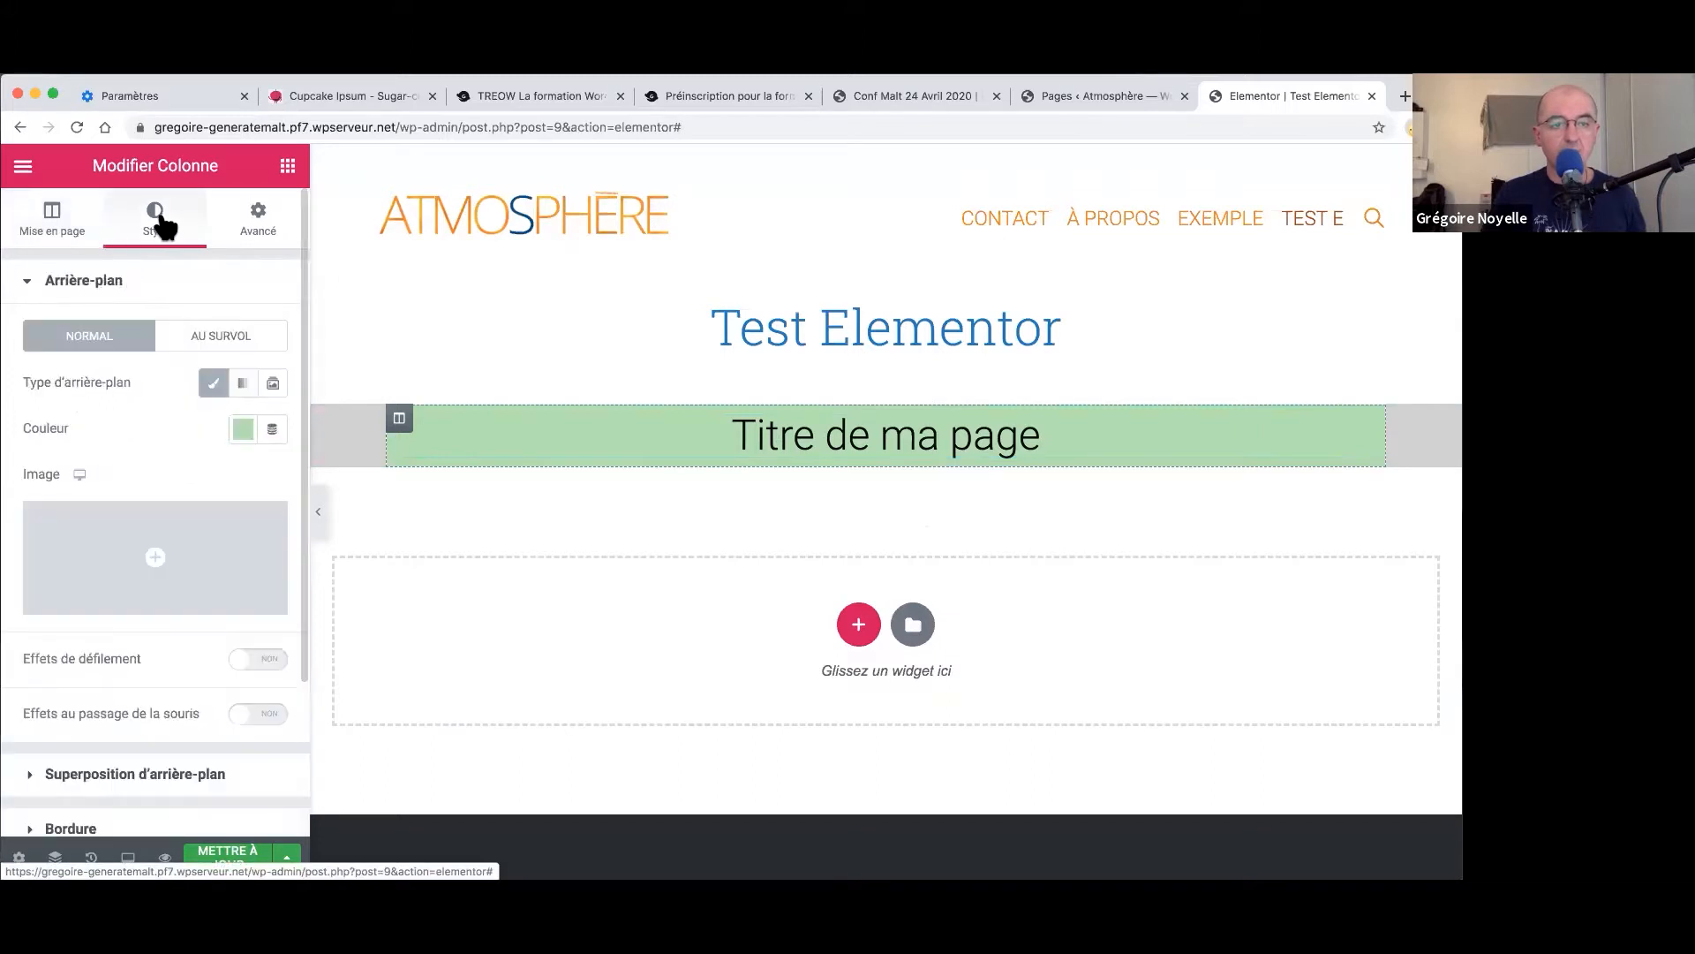
{"action": "left_click", "coordinate": [248, 432]}
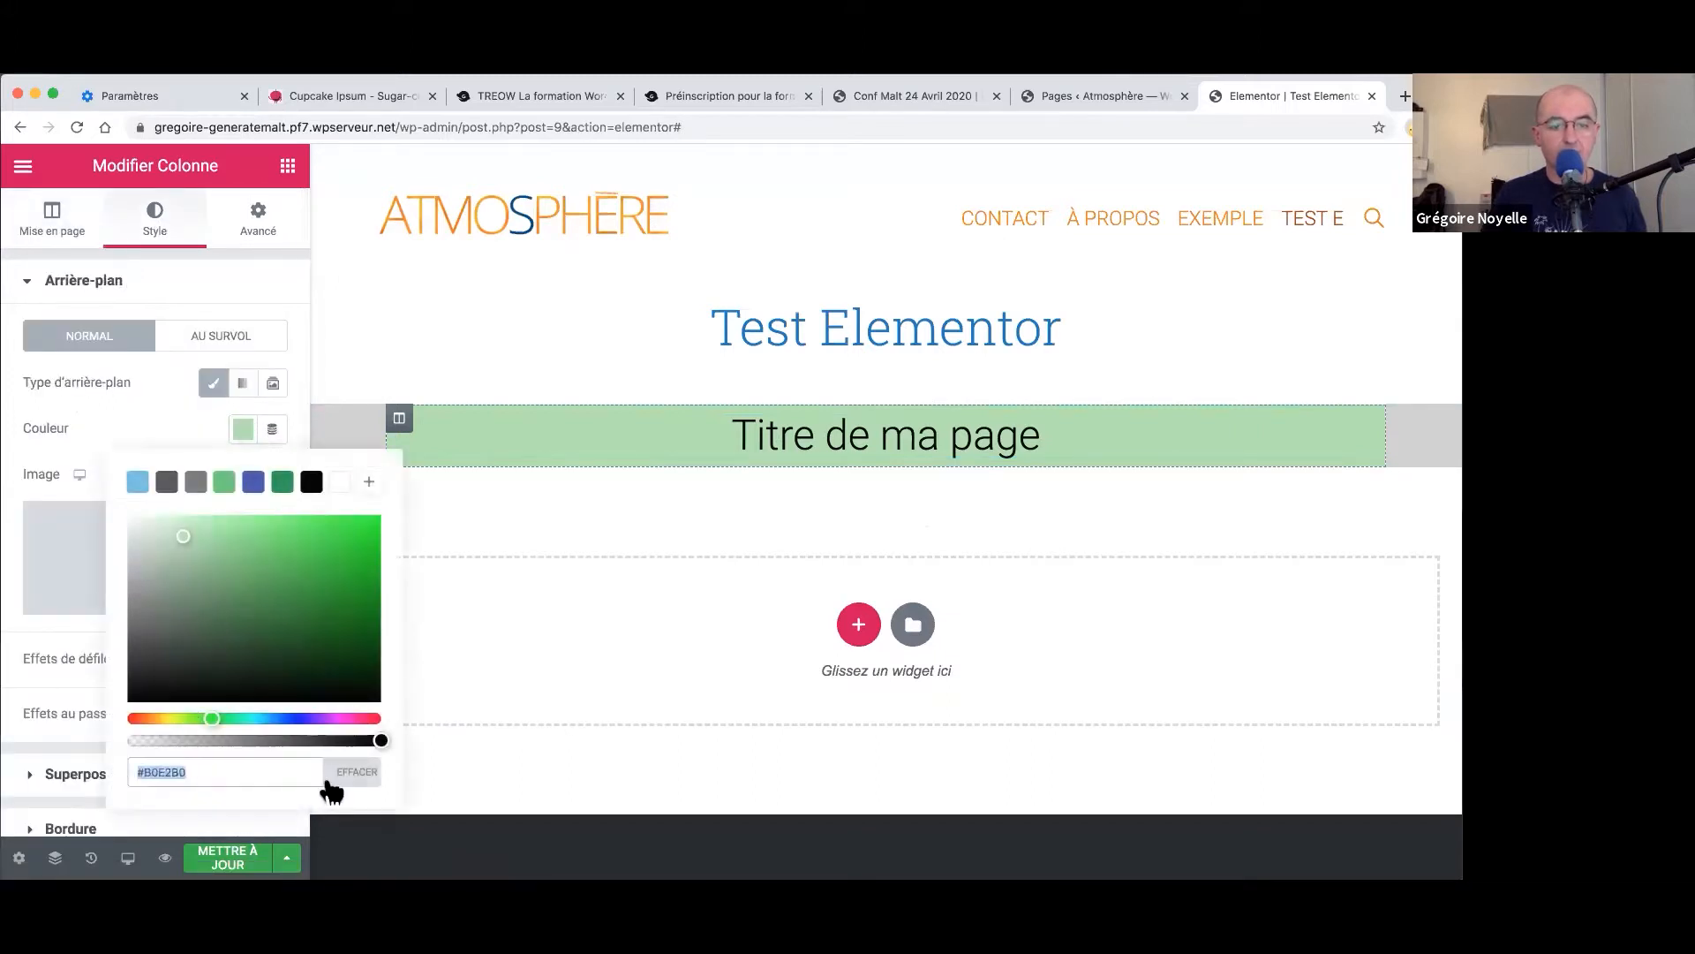
{"action": "left_click", "coordinate": [356, 781]}
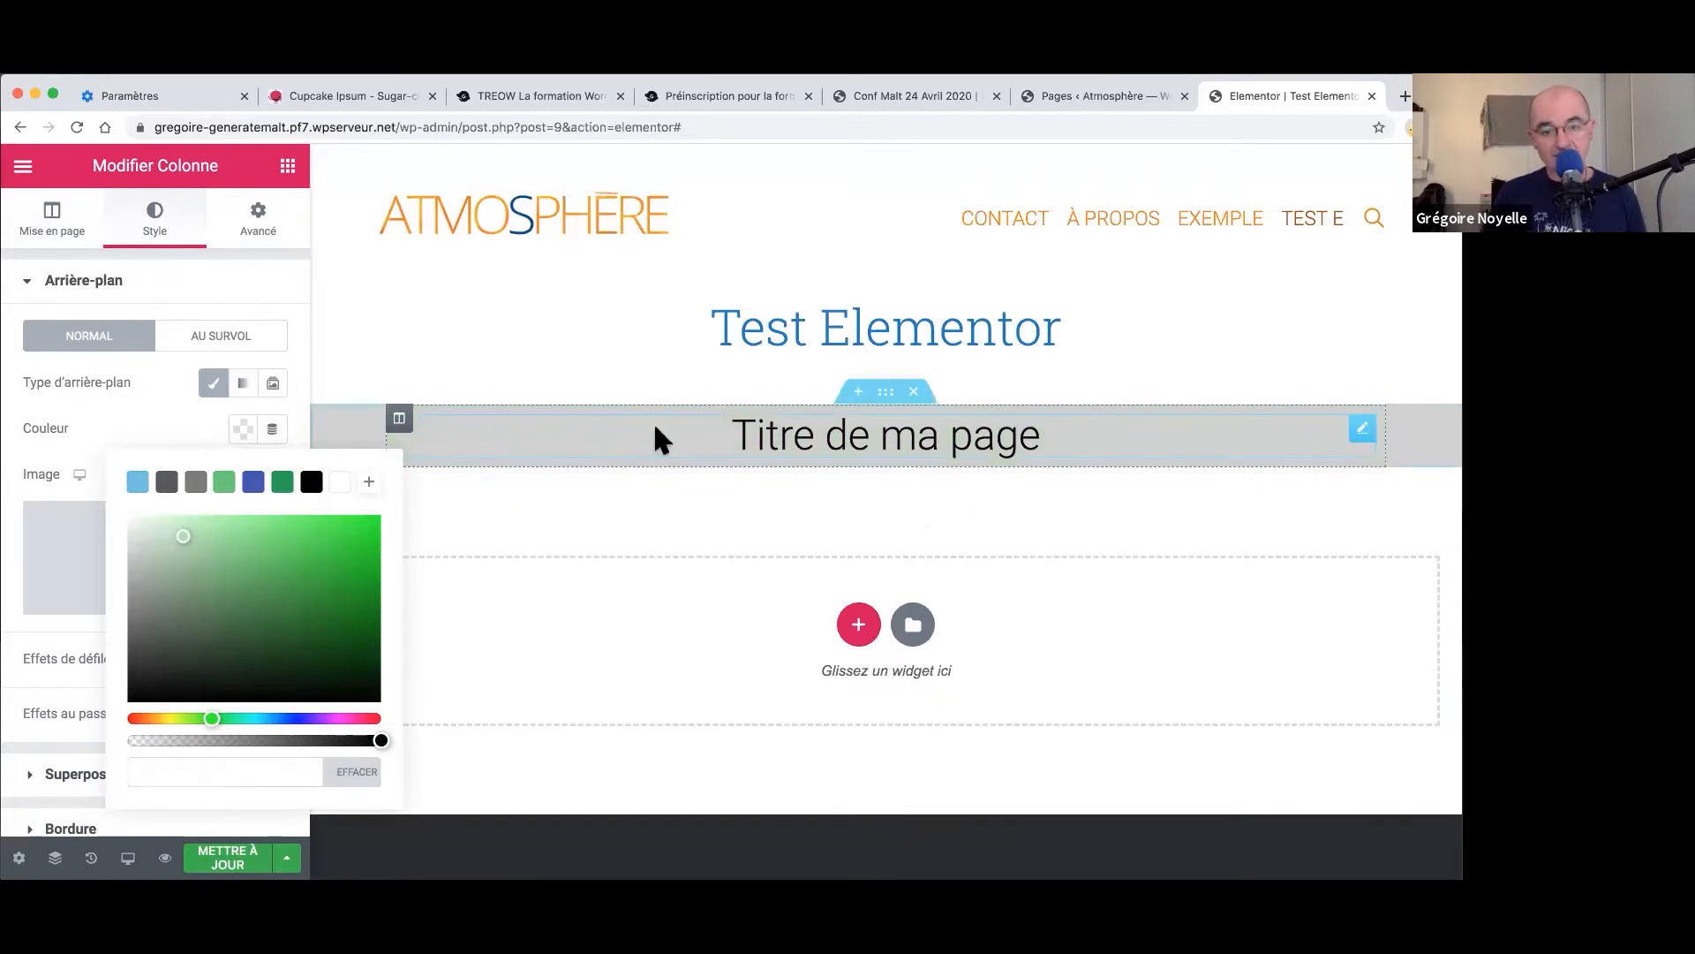
{"action": "right_click", "coordinate": [880, 394]}
{"action": "left_click", "coordinate": [918, 419]}
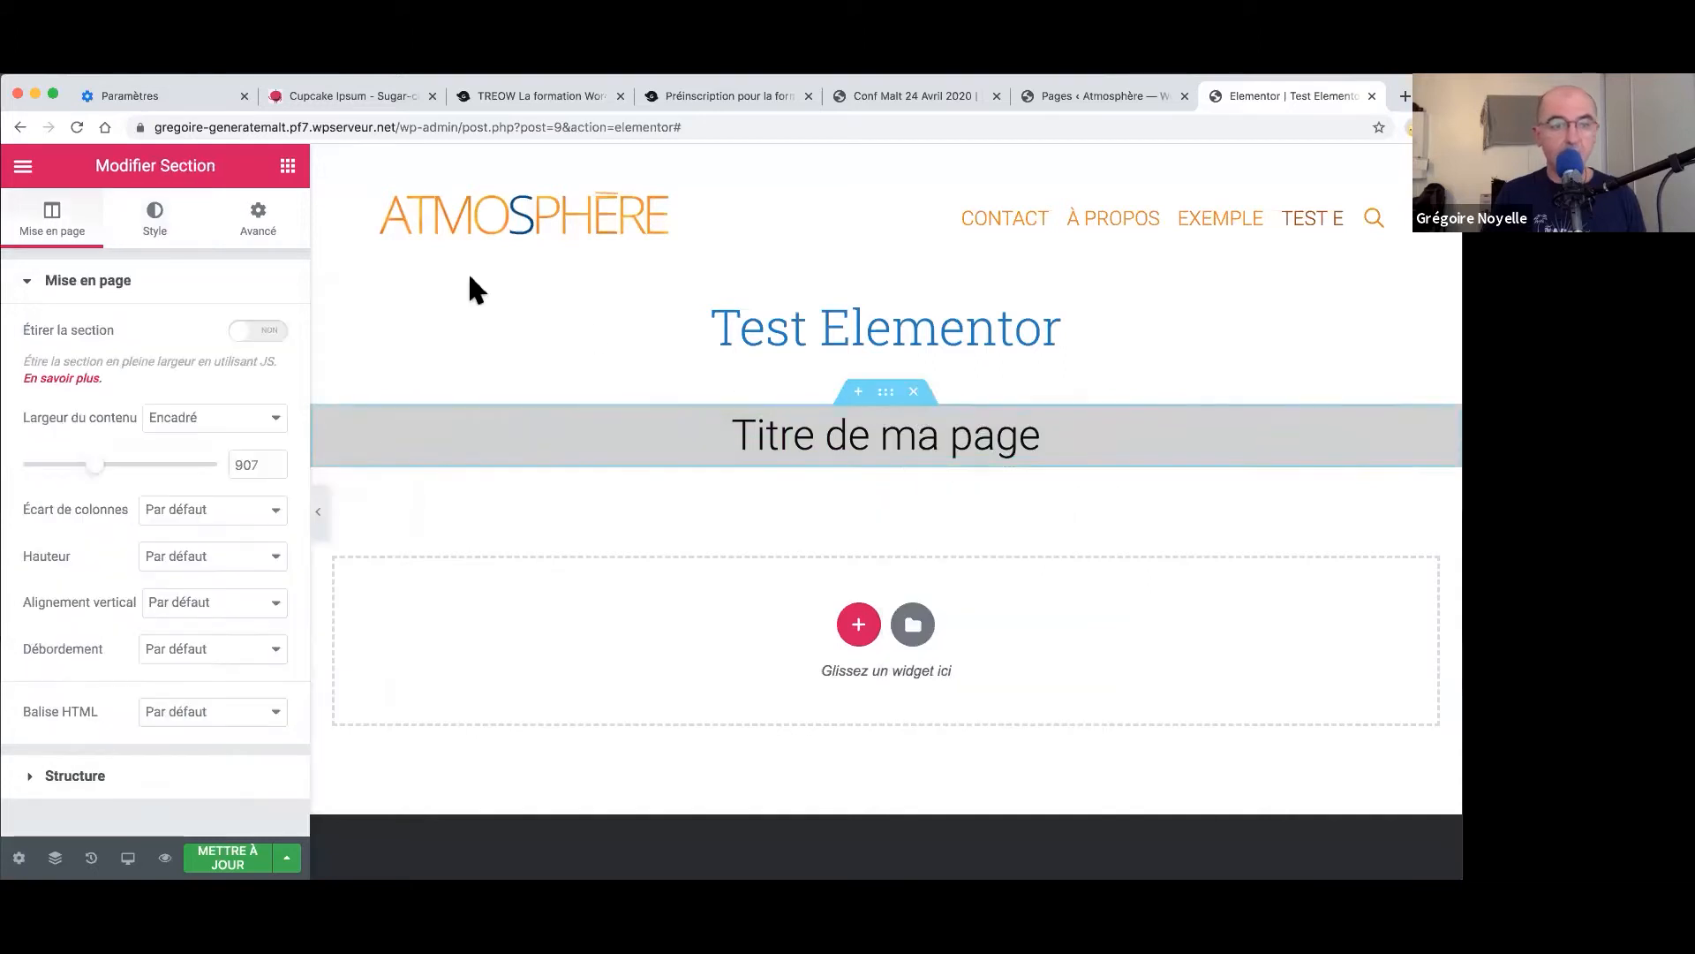
- Set gros-pain-avec-main.jpg as the section's background image
{"action": "left_click", "coordinate": [175, 237]}
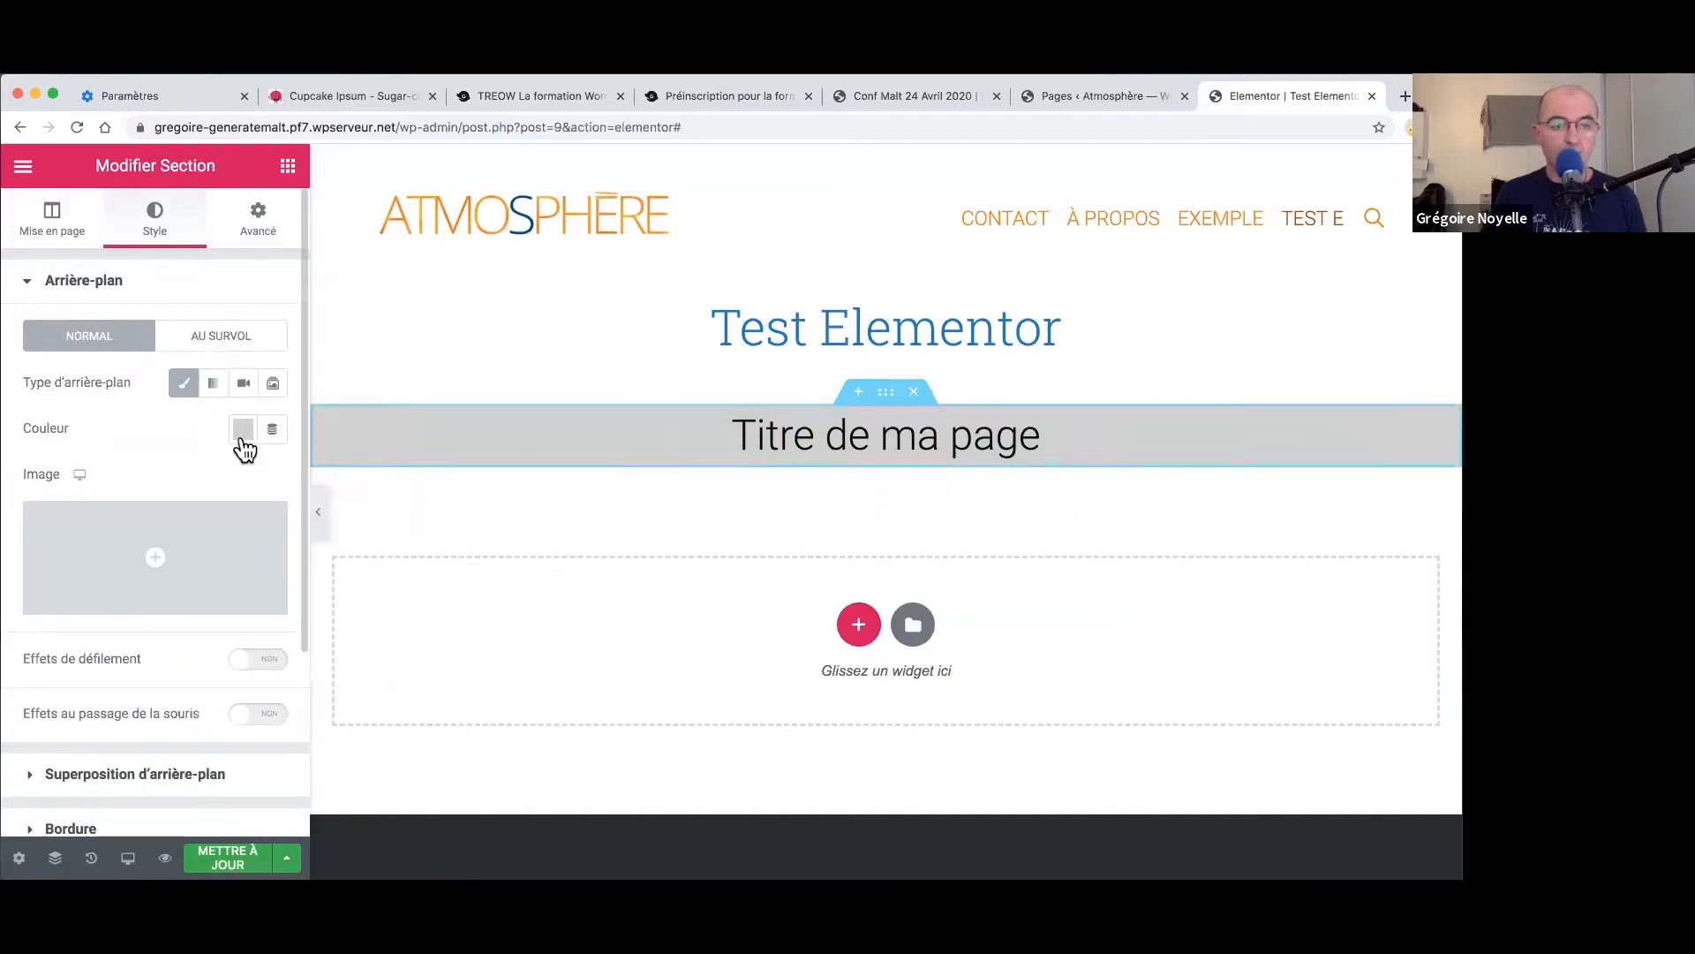
{"action": "left_click", "coordinate": [133, 556]}
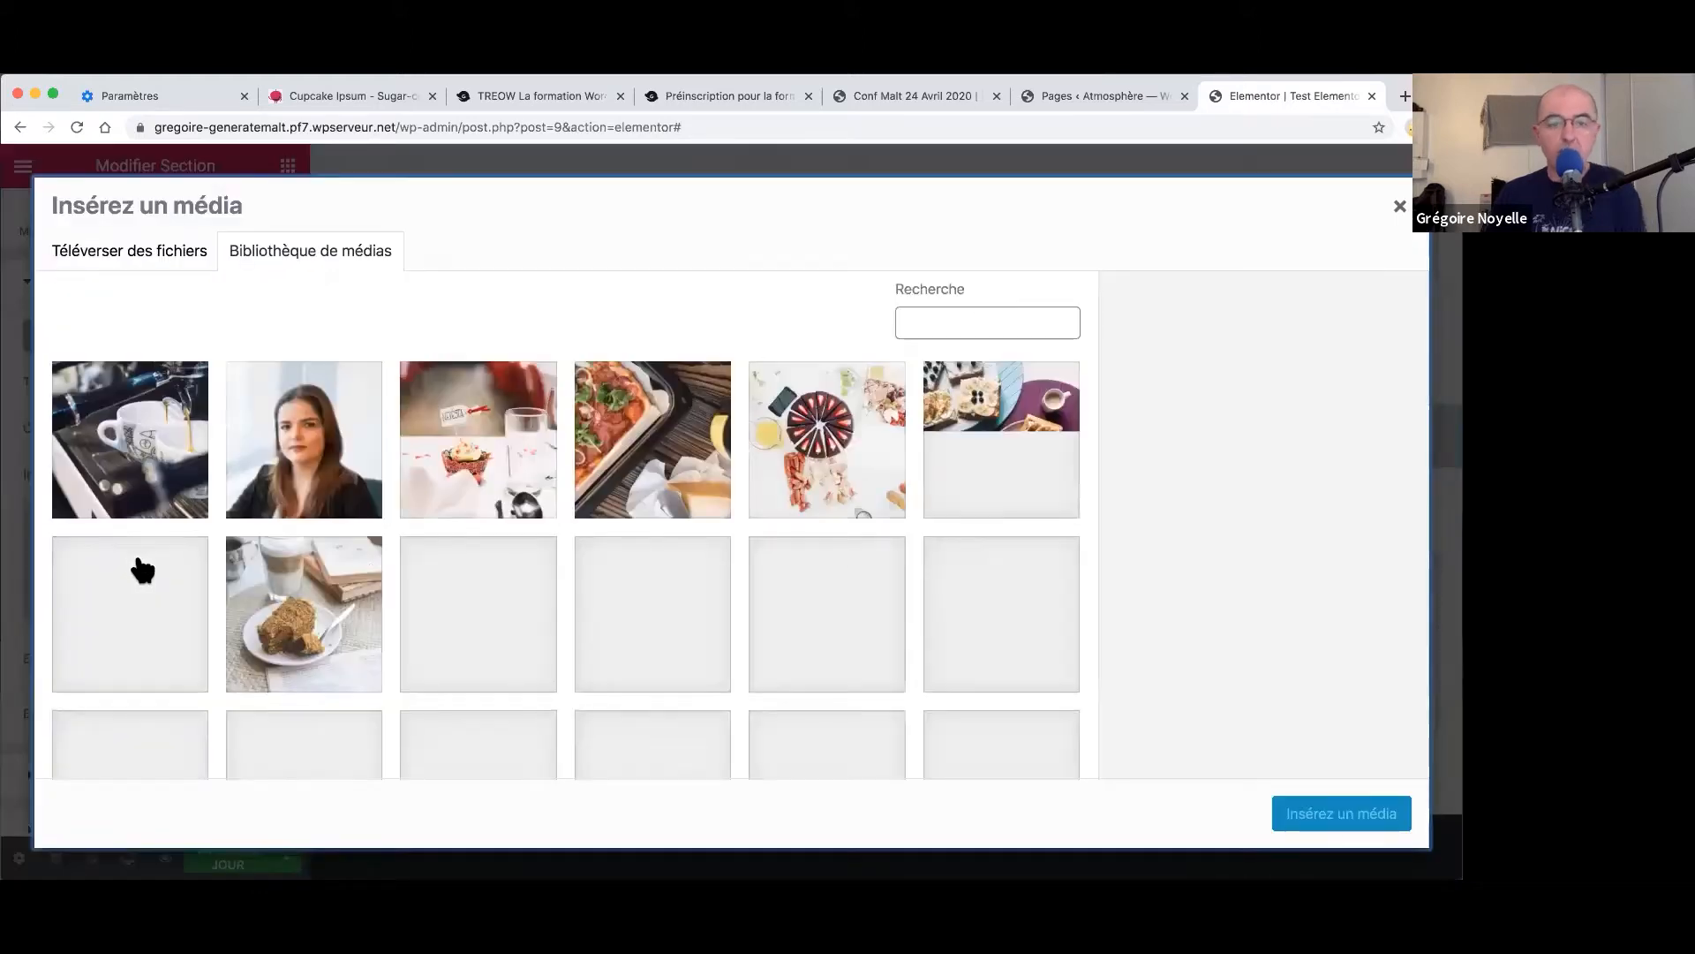
{"action": "scroll", "coordinate": [521, 578], "scroll_direction": "down", "scroll_amount": 5}
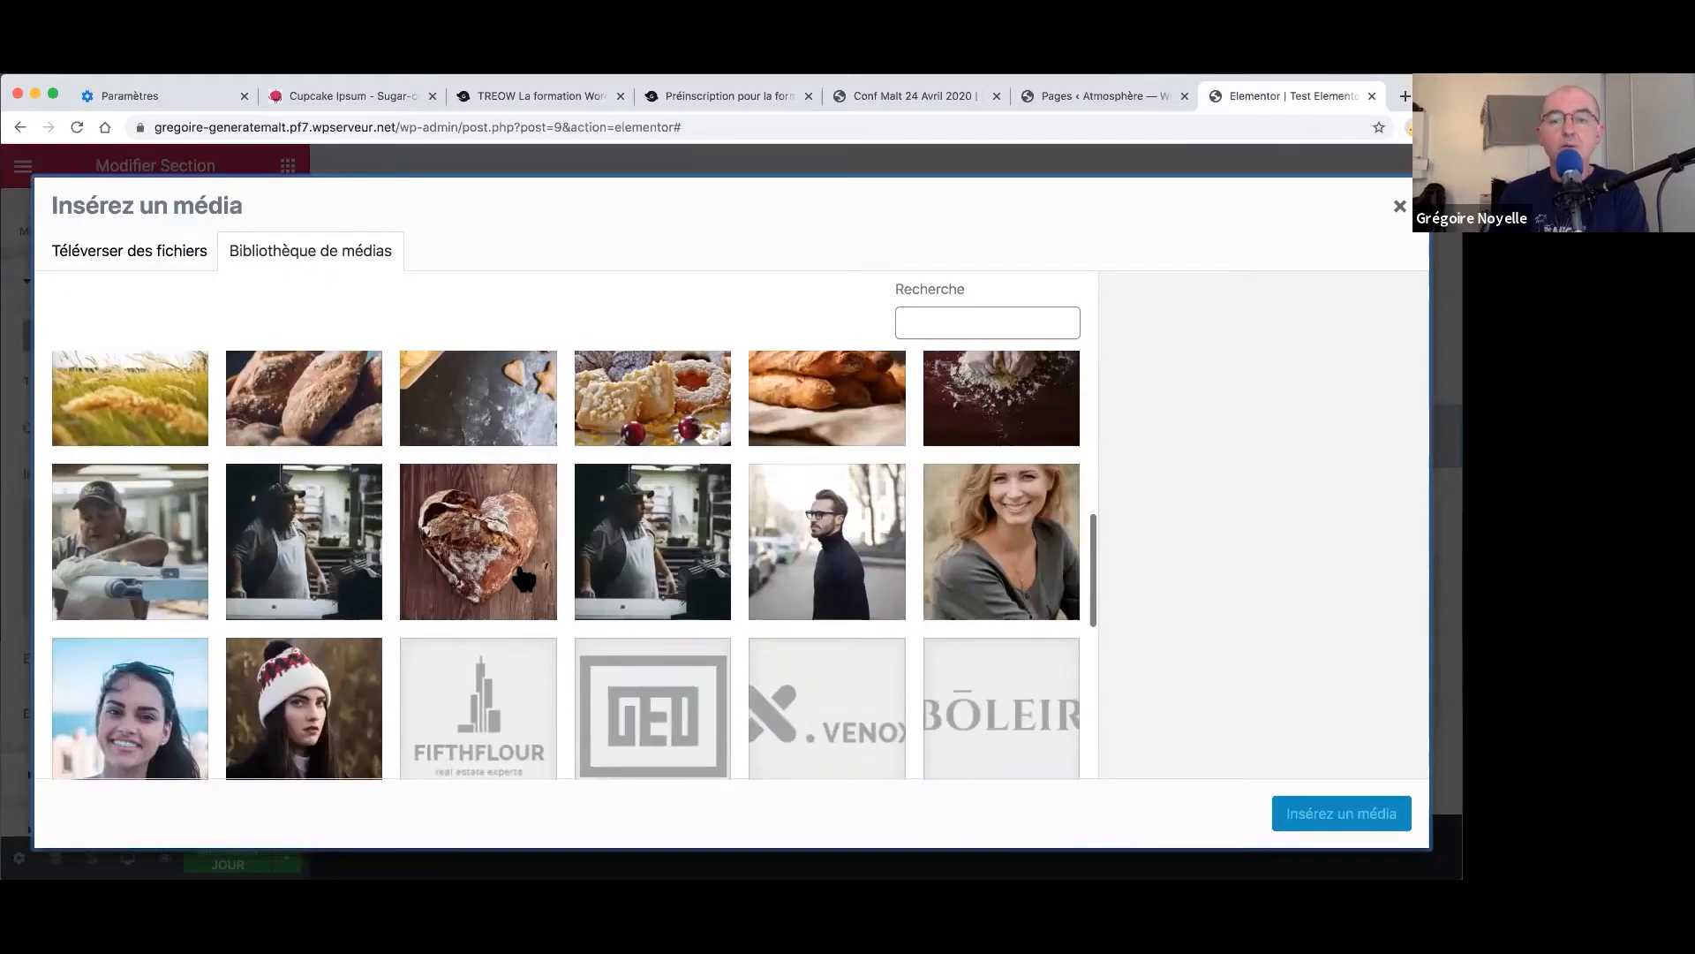
{"action": "scroll", "coordinate": [520, 579], "scroll_direction": "down", "scroll_amount": 3}
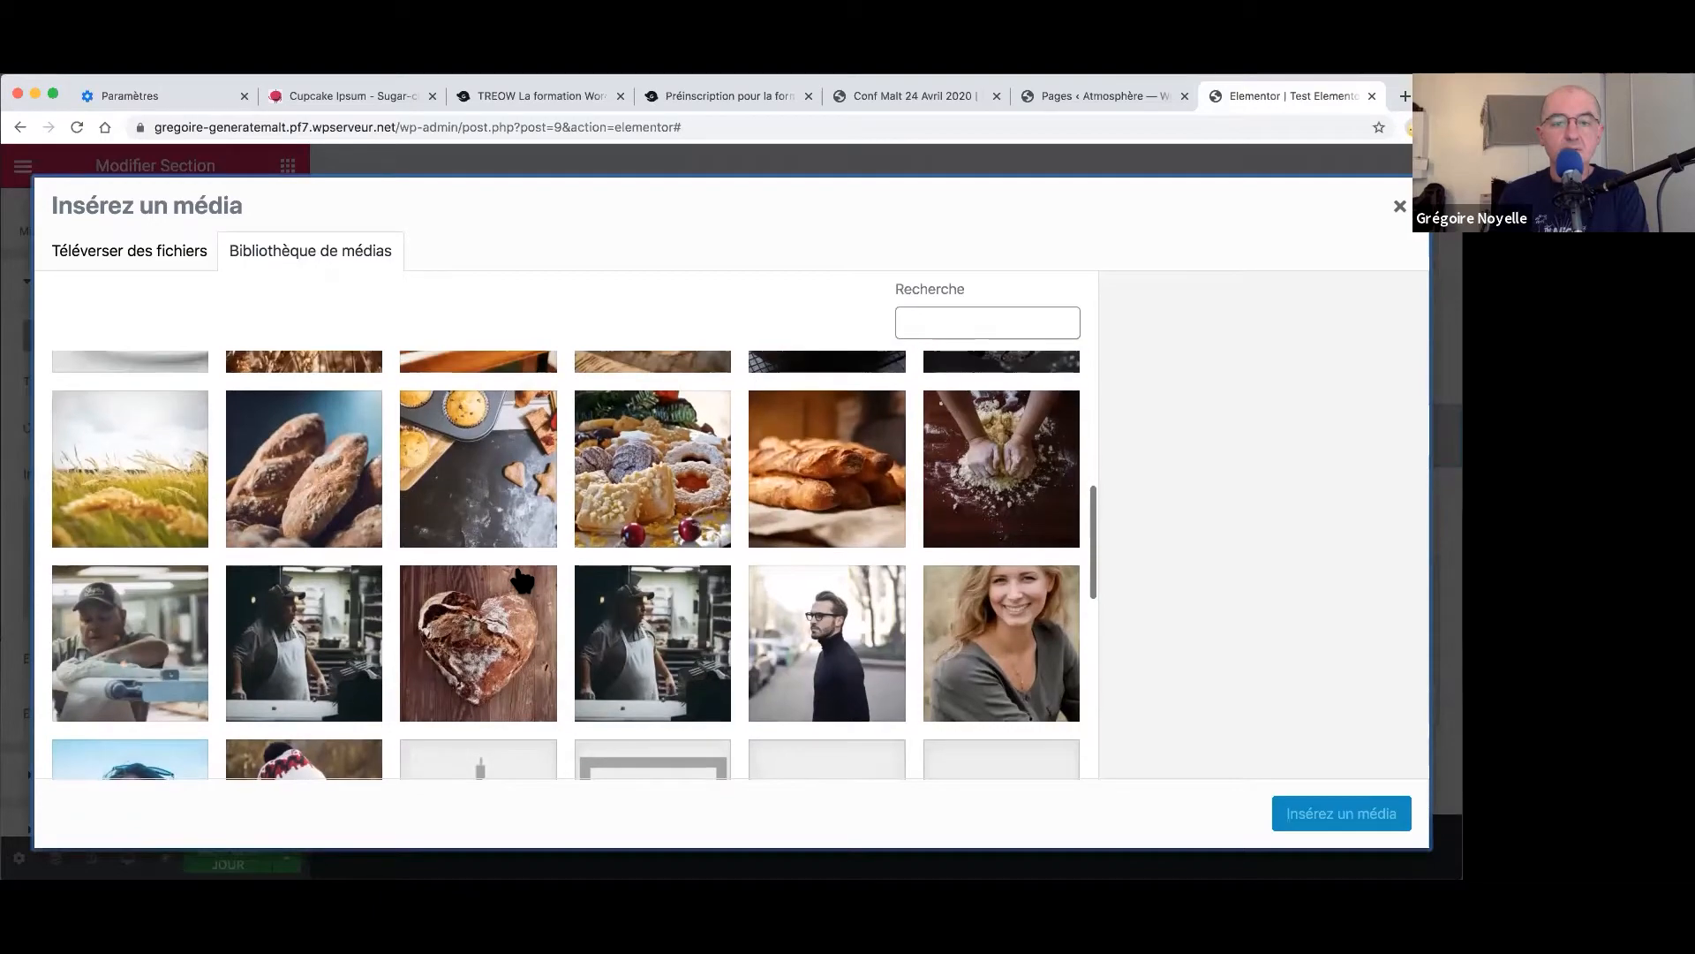
{"action": "scroll", "coordinate": [521, 578], "scroll_direction": "down", "scroll_amount": 4}
{"action": "scroll", "coordinate": [522, 580], "scroll_direction": "up", "scroll_amount": 5}
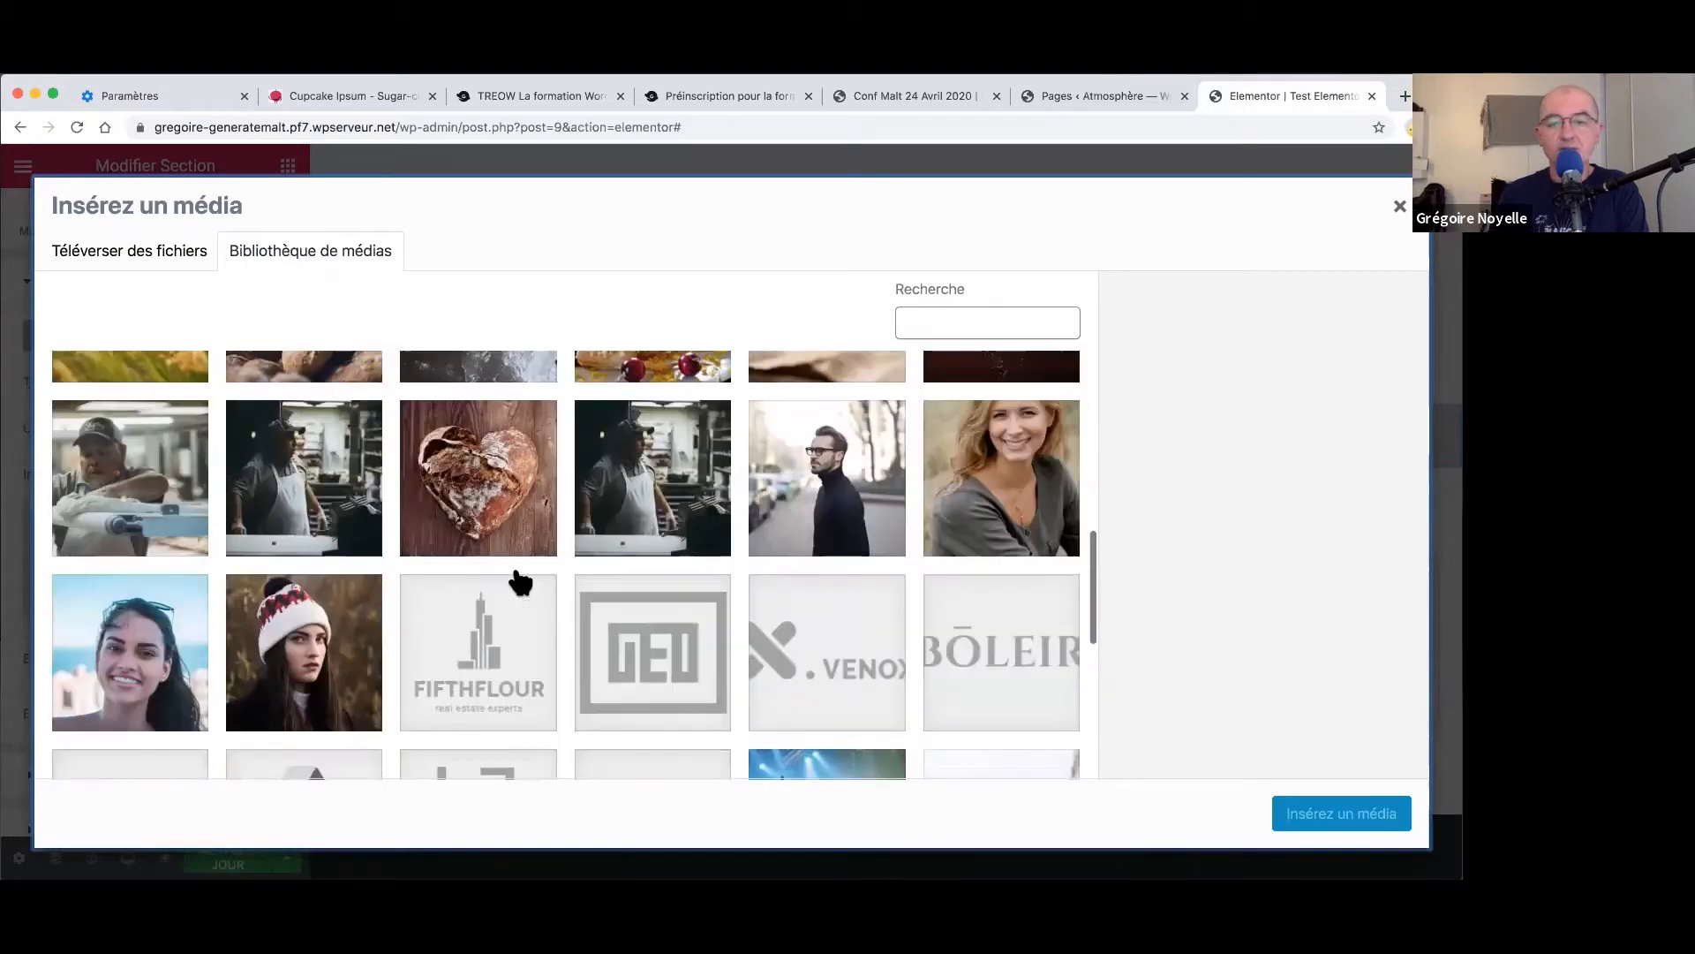
{"action": "scroll", "coordinate": [1014, 530], "scroll_direction": "up", "scroll_amount": 3}
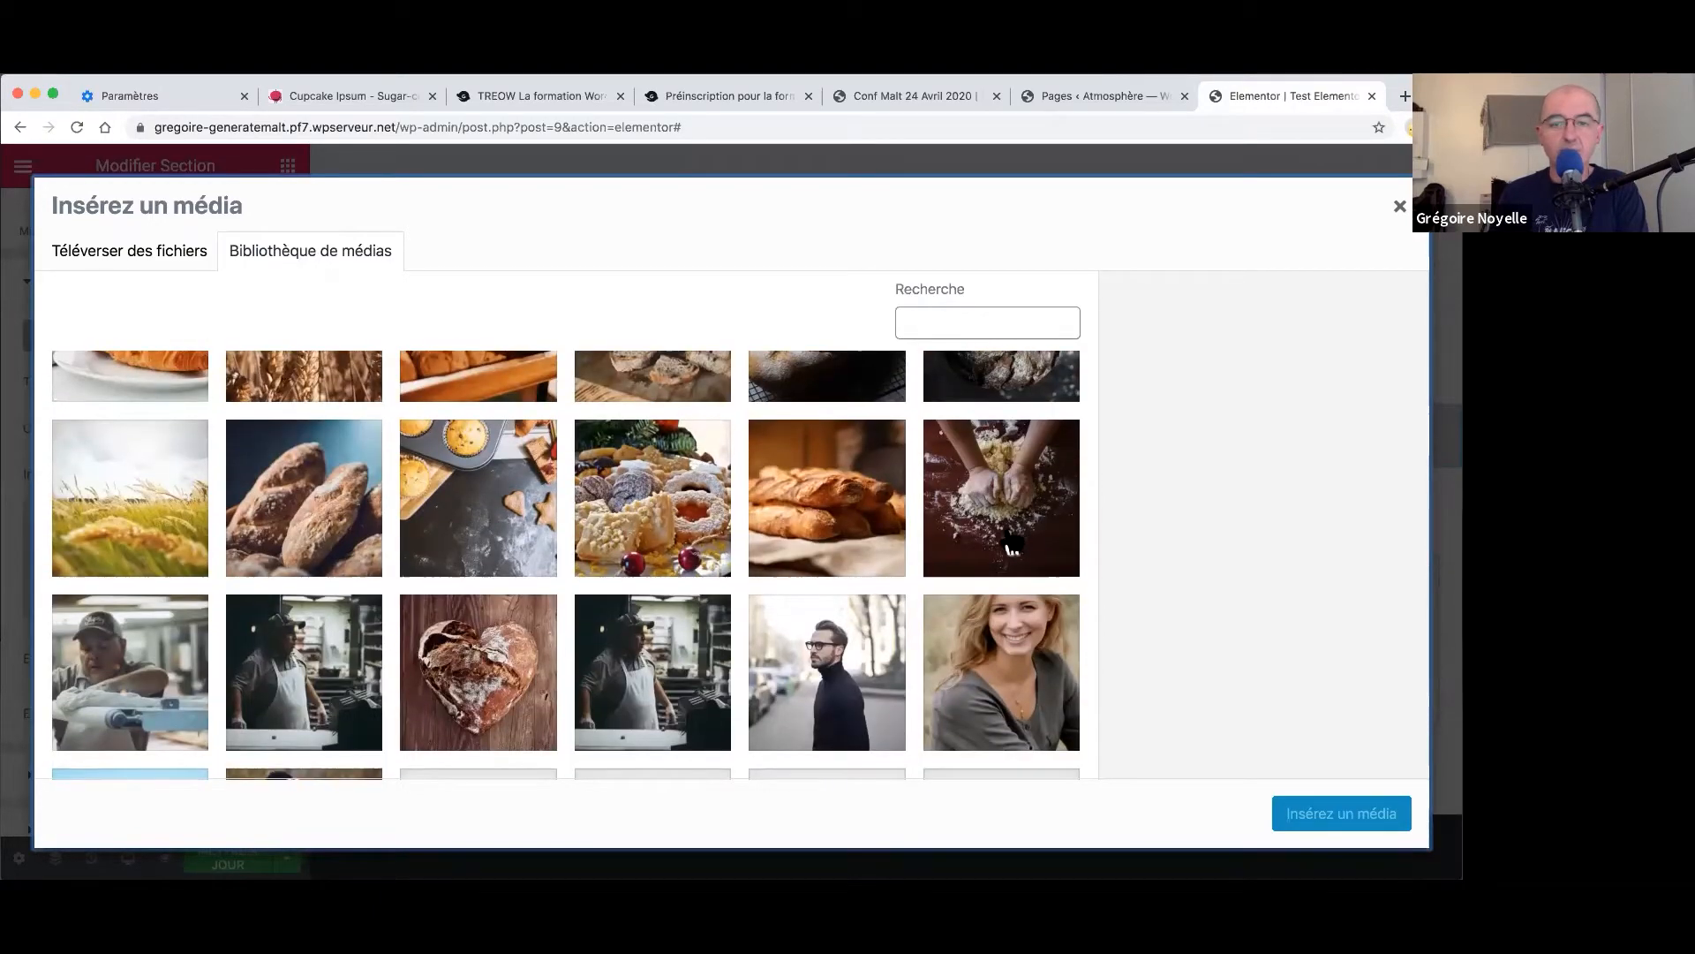
{"action": "scroll", "coordinate": [1009, 511], "scroll_direction": "up", "scroll_amount": 1}
{"action": "left_click", "coordinate": [1010, 511]}
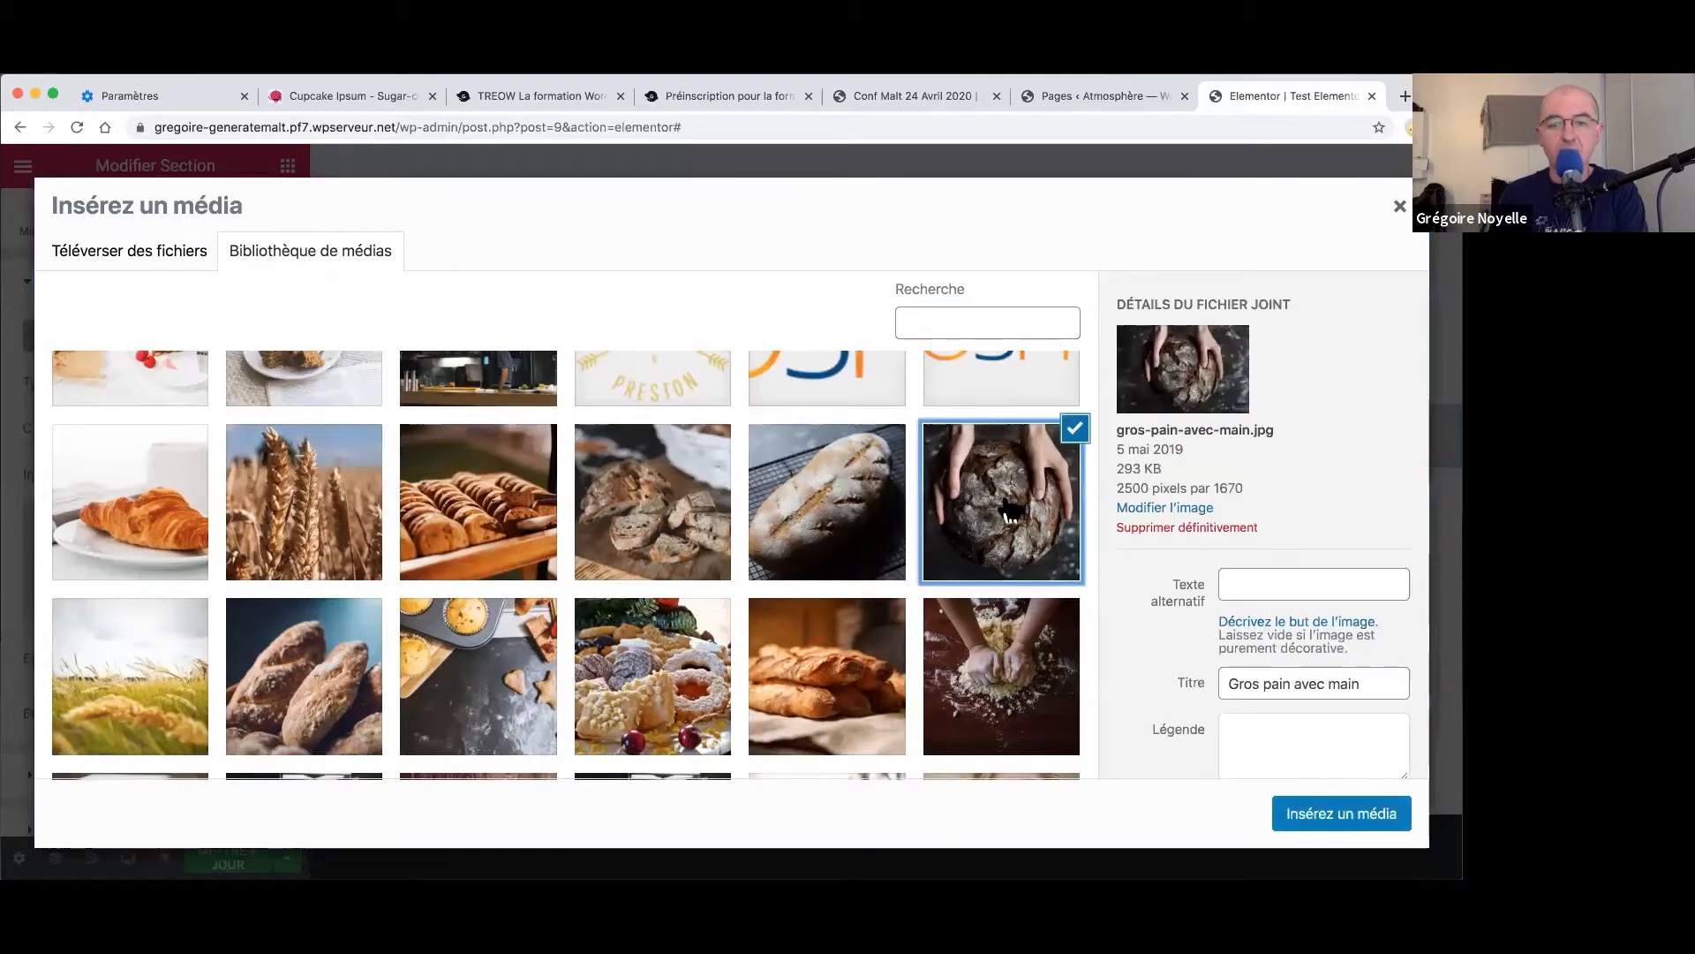
{"action": "left_click", "coordinate": [1349, 817]}
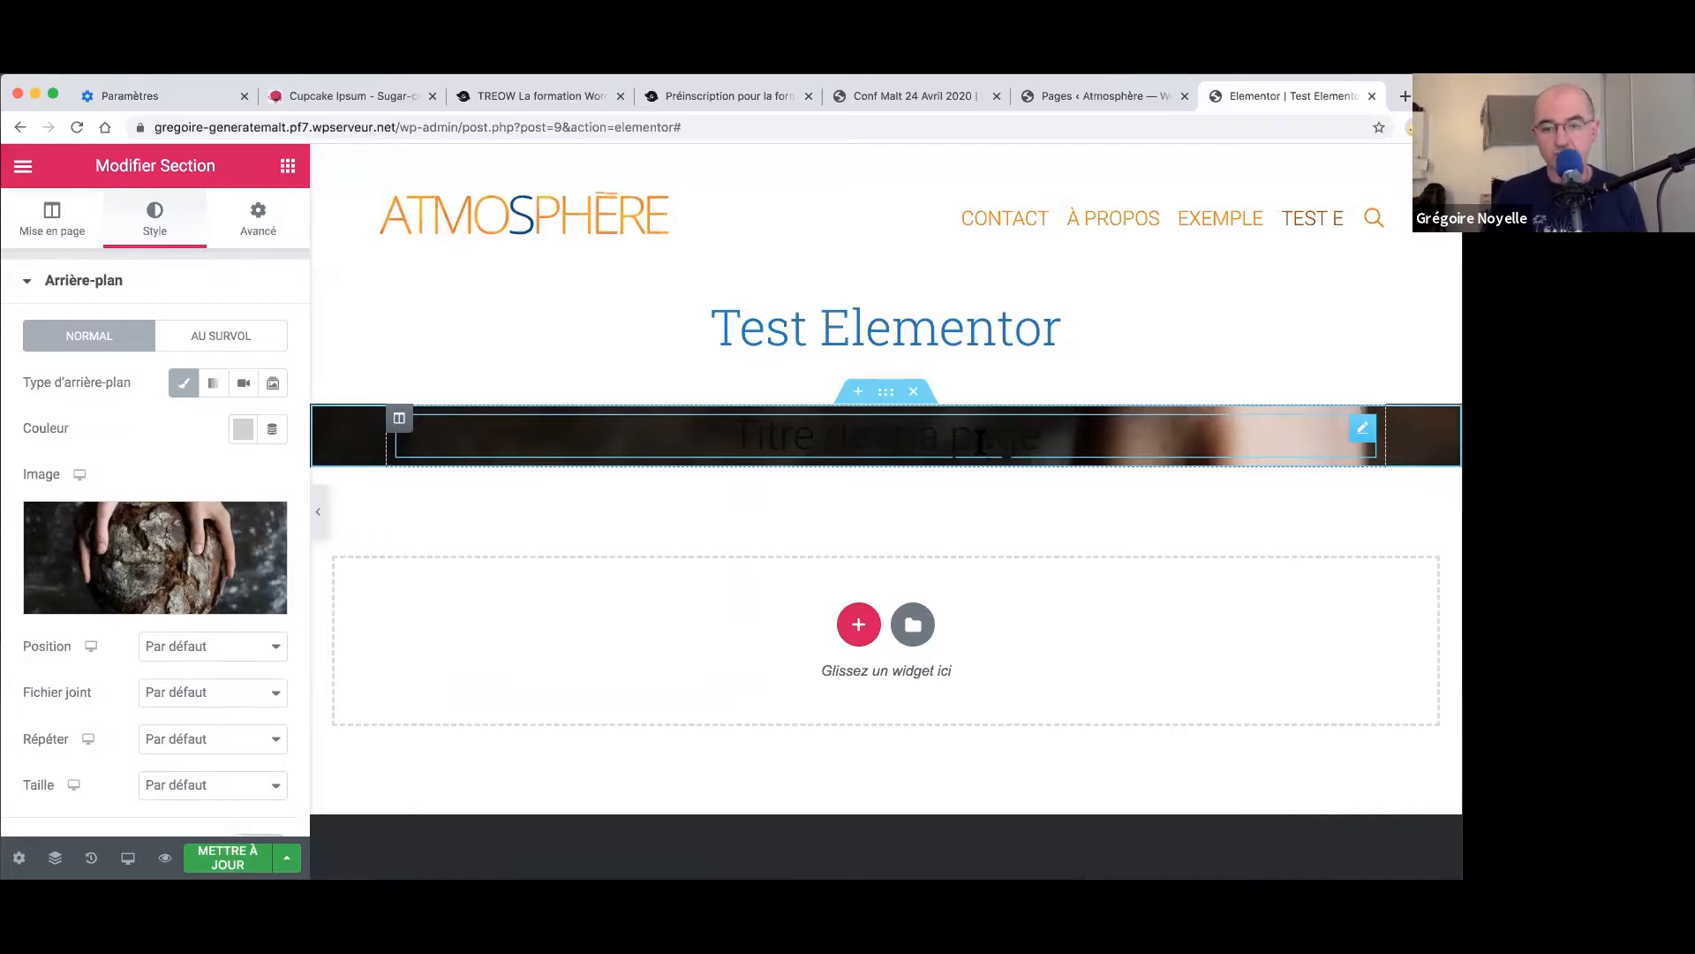
- Colour the 'Titre de ma page' heading text white (#FFFFFF)
{"action": "left_click", "coordinate": [980, 441]}
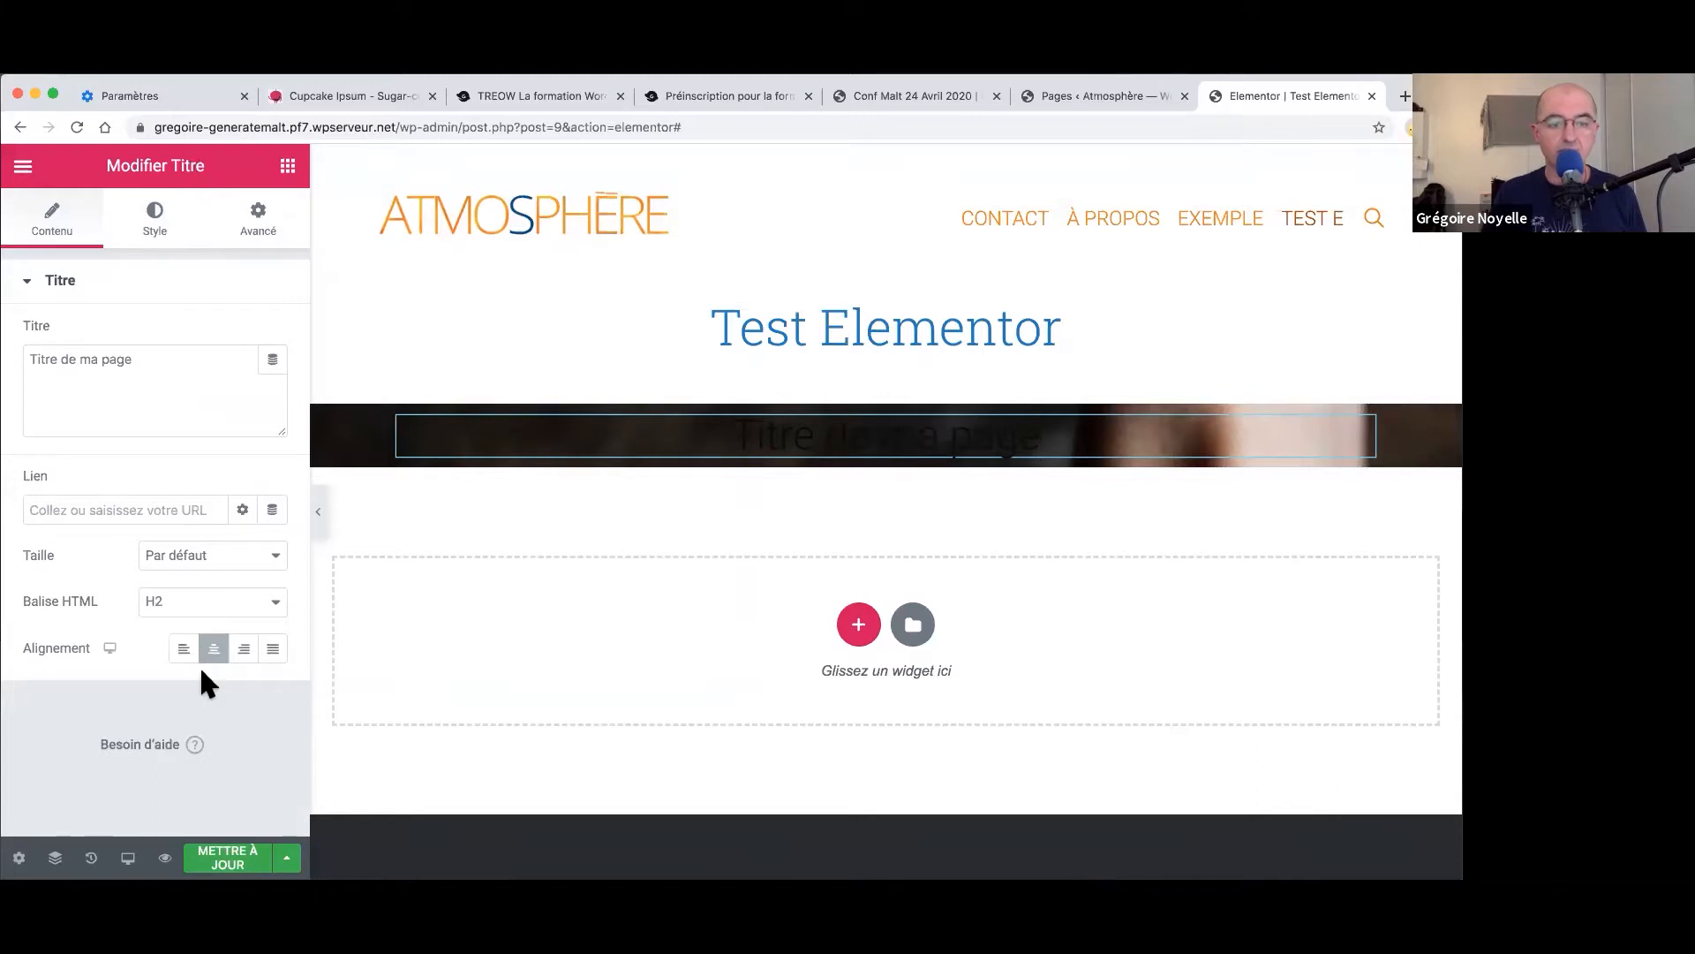
{"action": "left_click", "coordinate": [156, 234]}
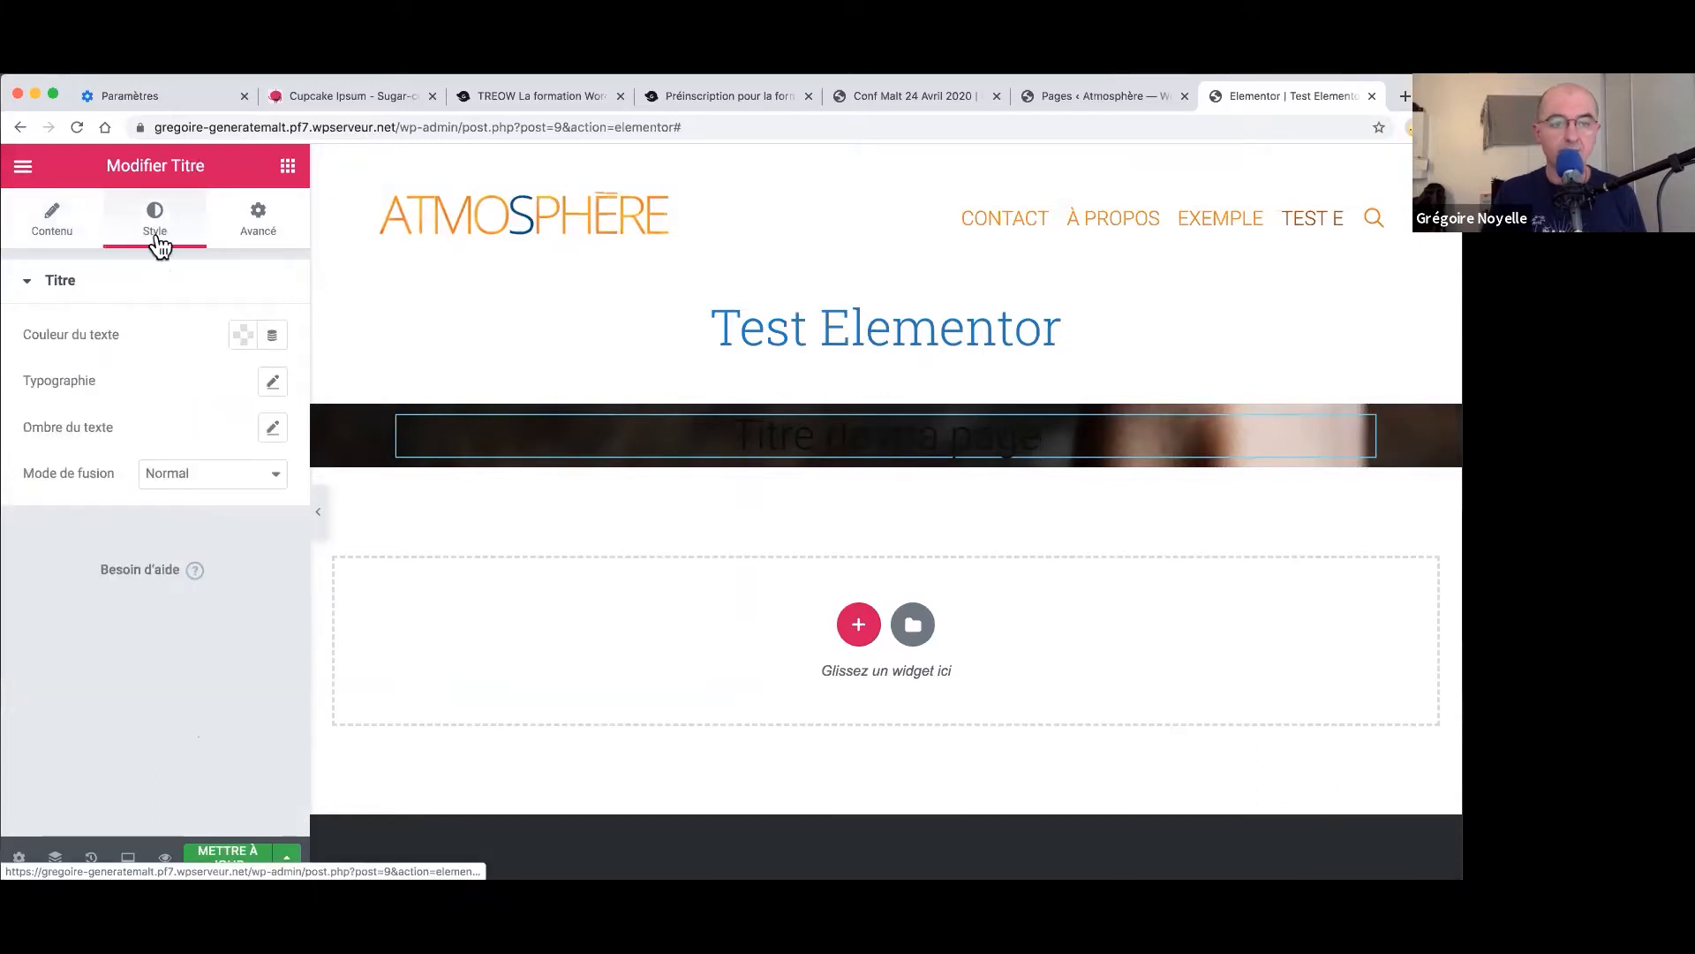
{"action": "left_click", "coordinate": [256, 336]}
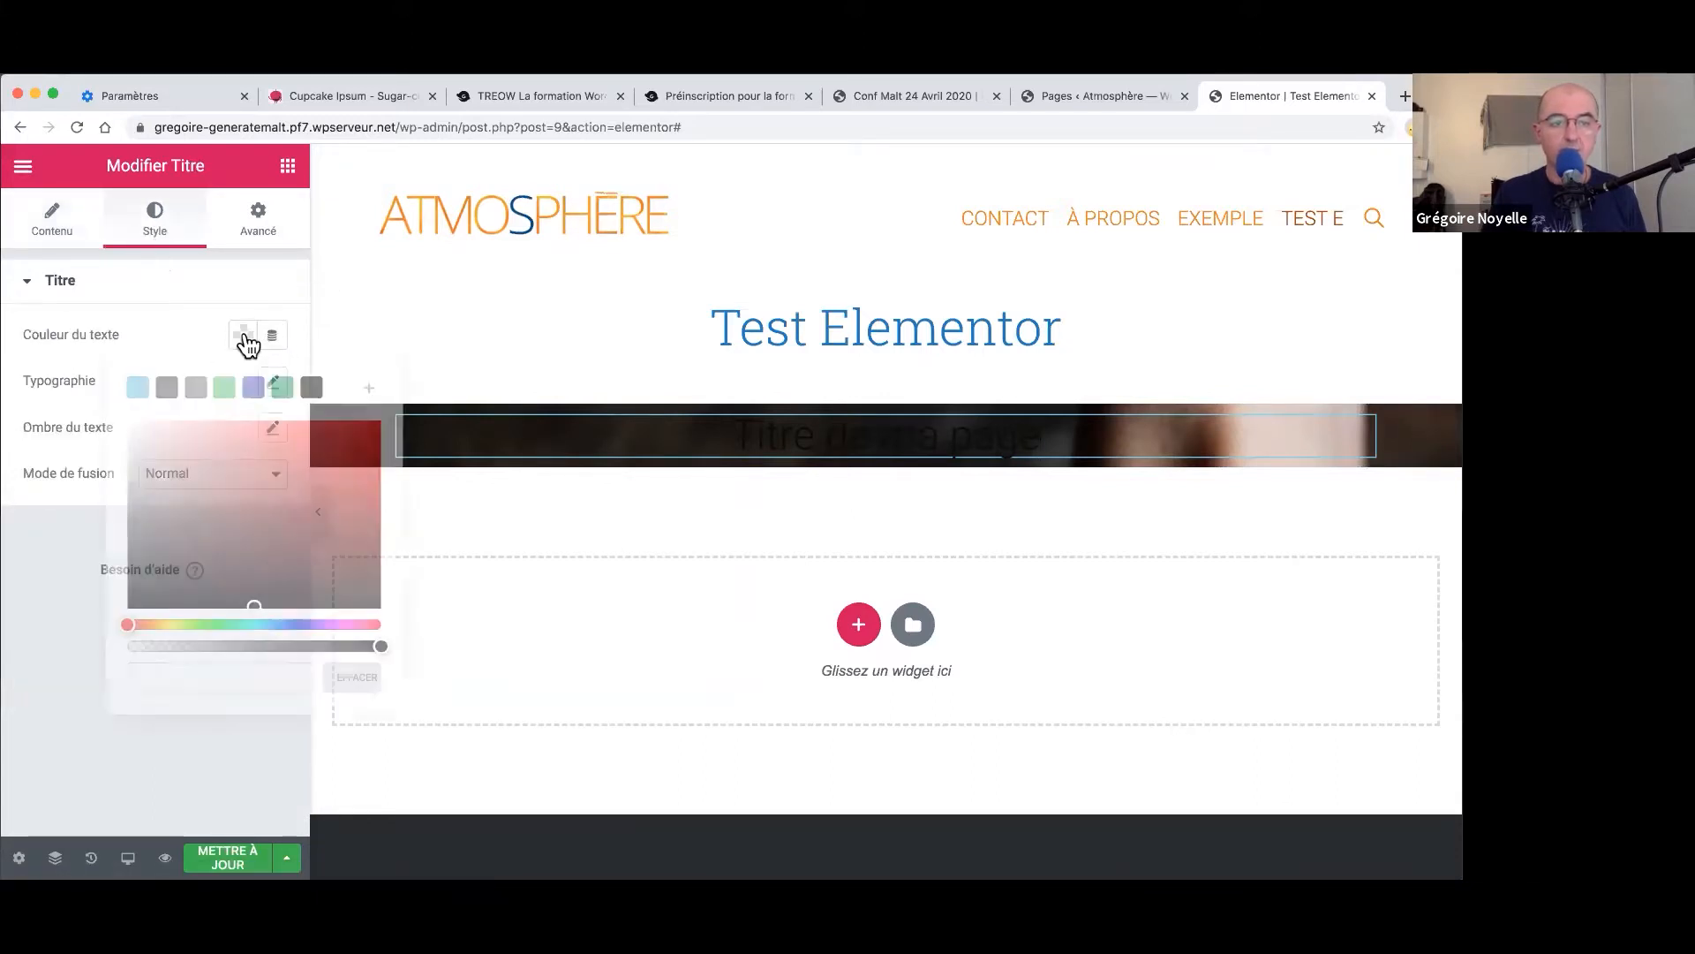
{"action": "left_click_drag", "start_coordinate": [215, 454], "coordinate": [111, 401]}
{"action": "left_click", "coordinate": [81, 511]}
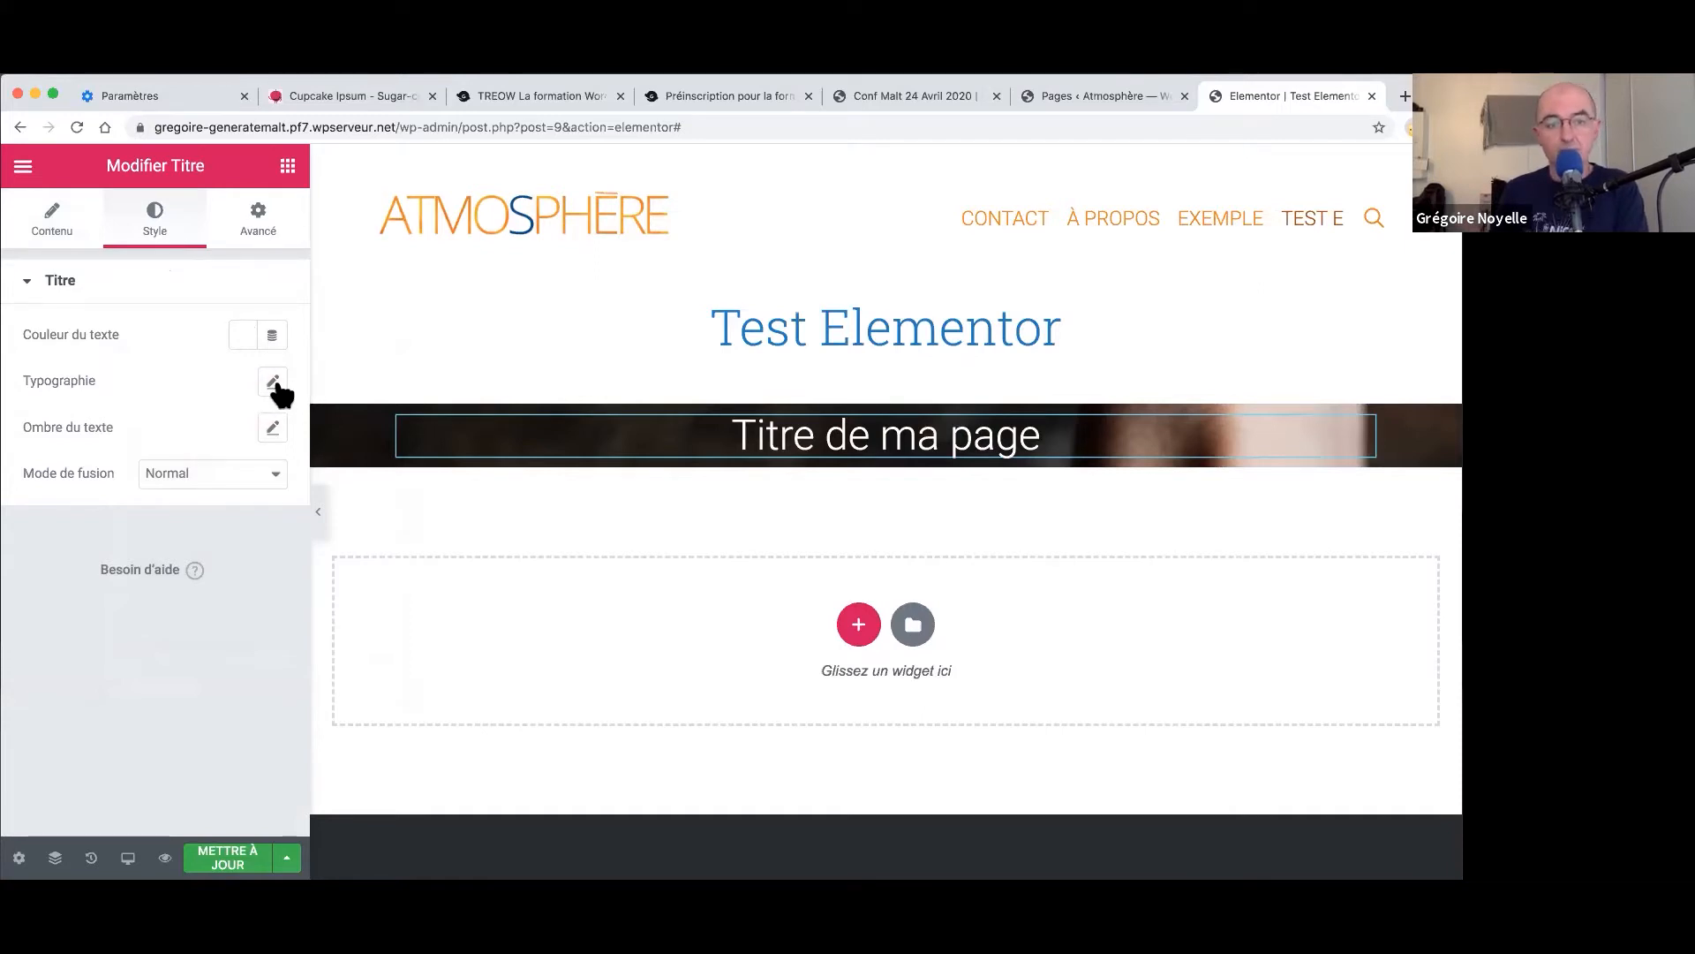
- Set the title's typography size to 45 px
{"action": "left_click", "coordinate": [273, 384]}
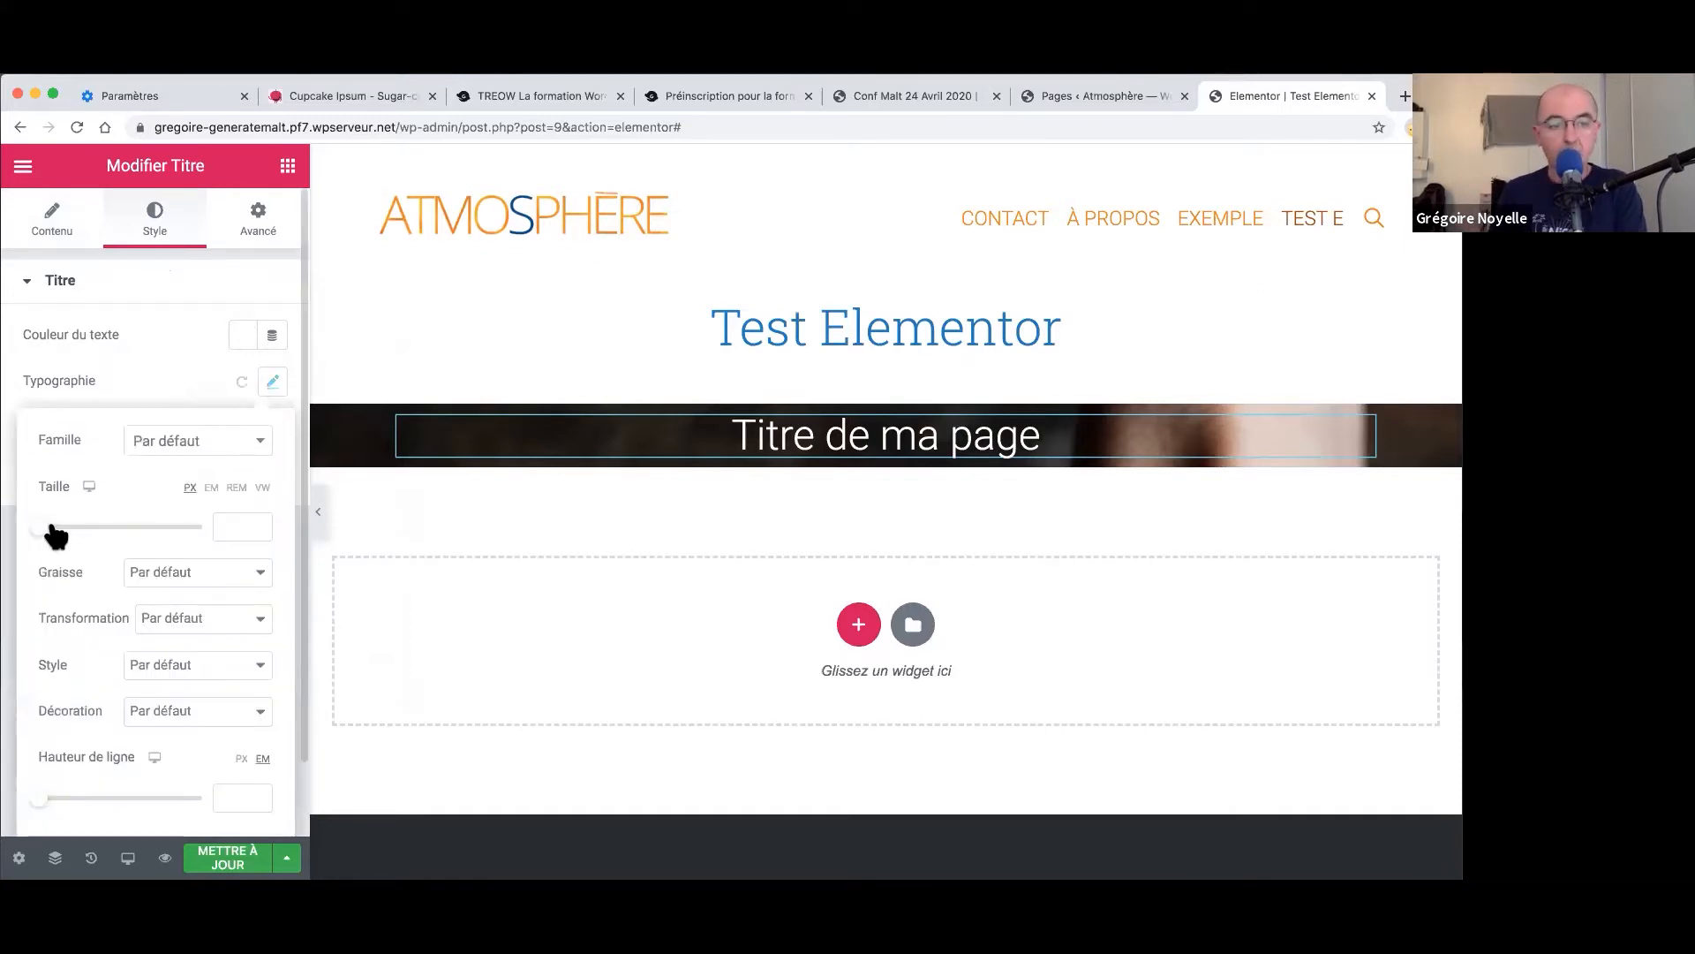
{"action": "left_click_drag", "start_coordinate": [51, 531], "coordinate": [95, 529]}
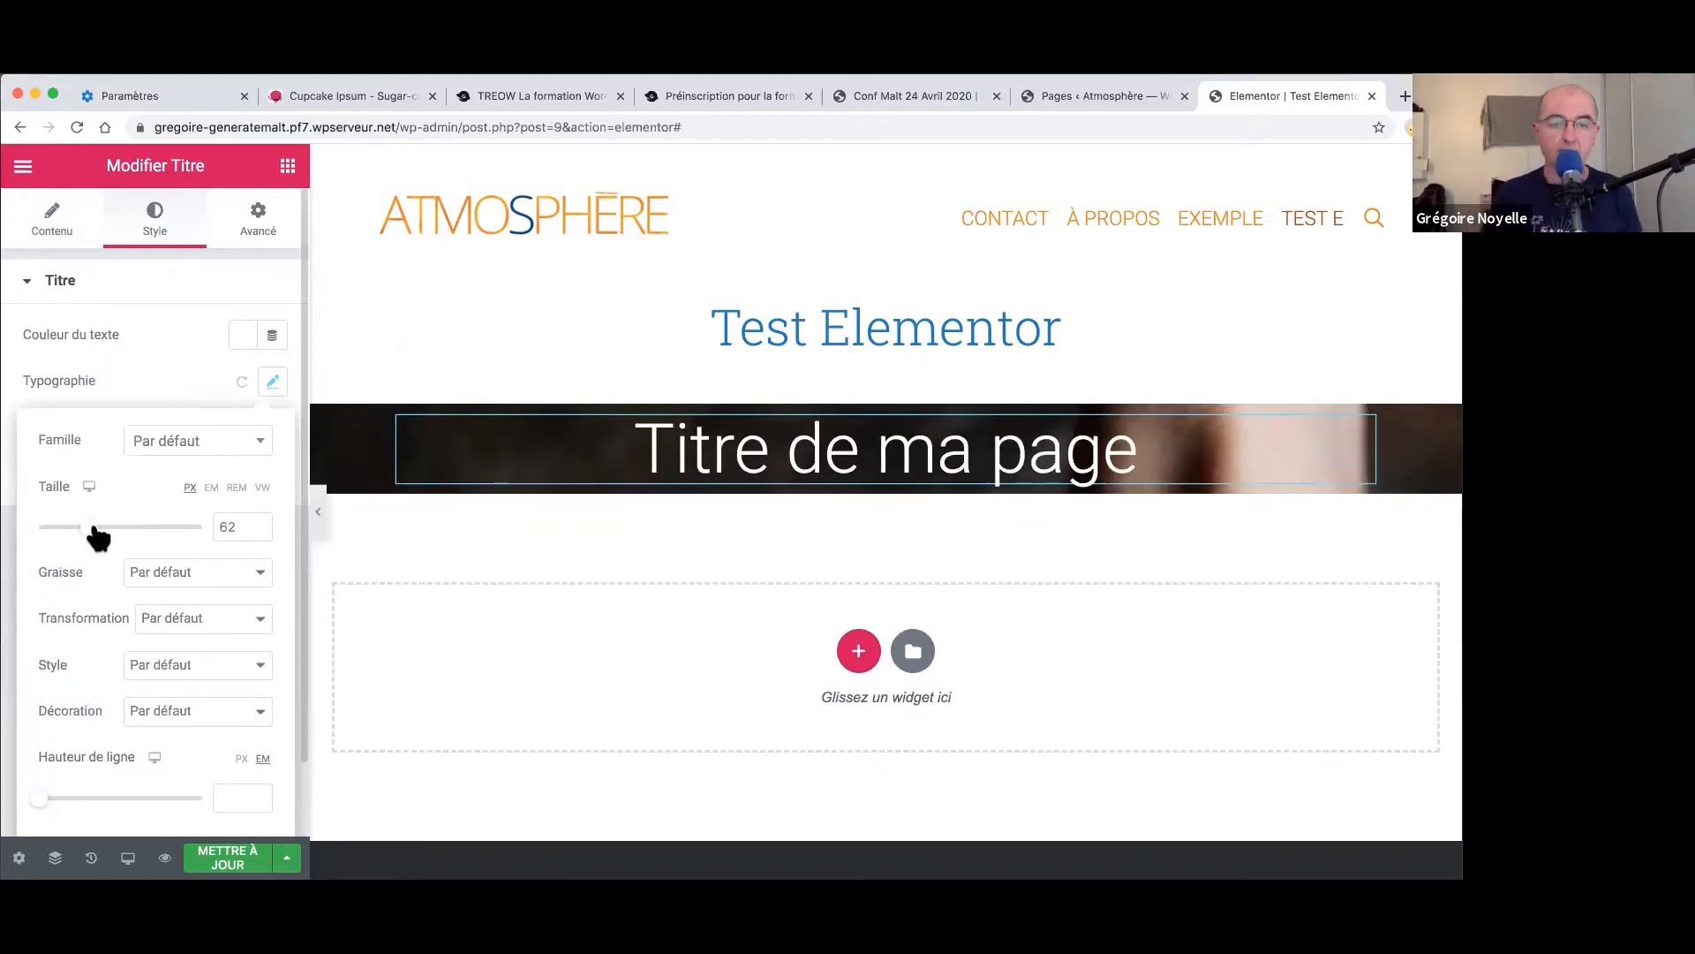
{"action": "left_click", "coordinate": [77, 530]}
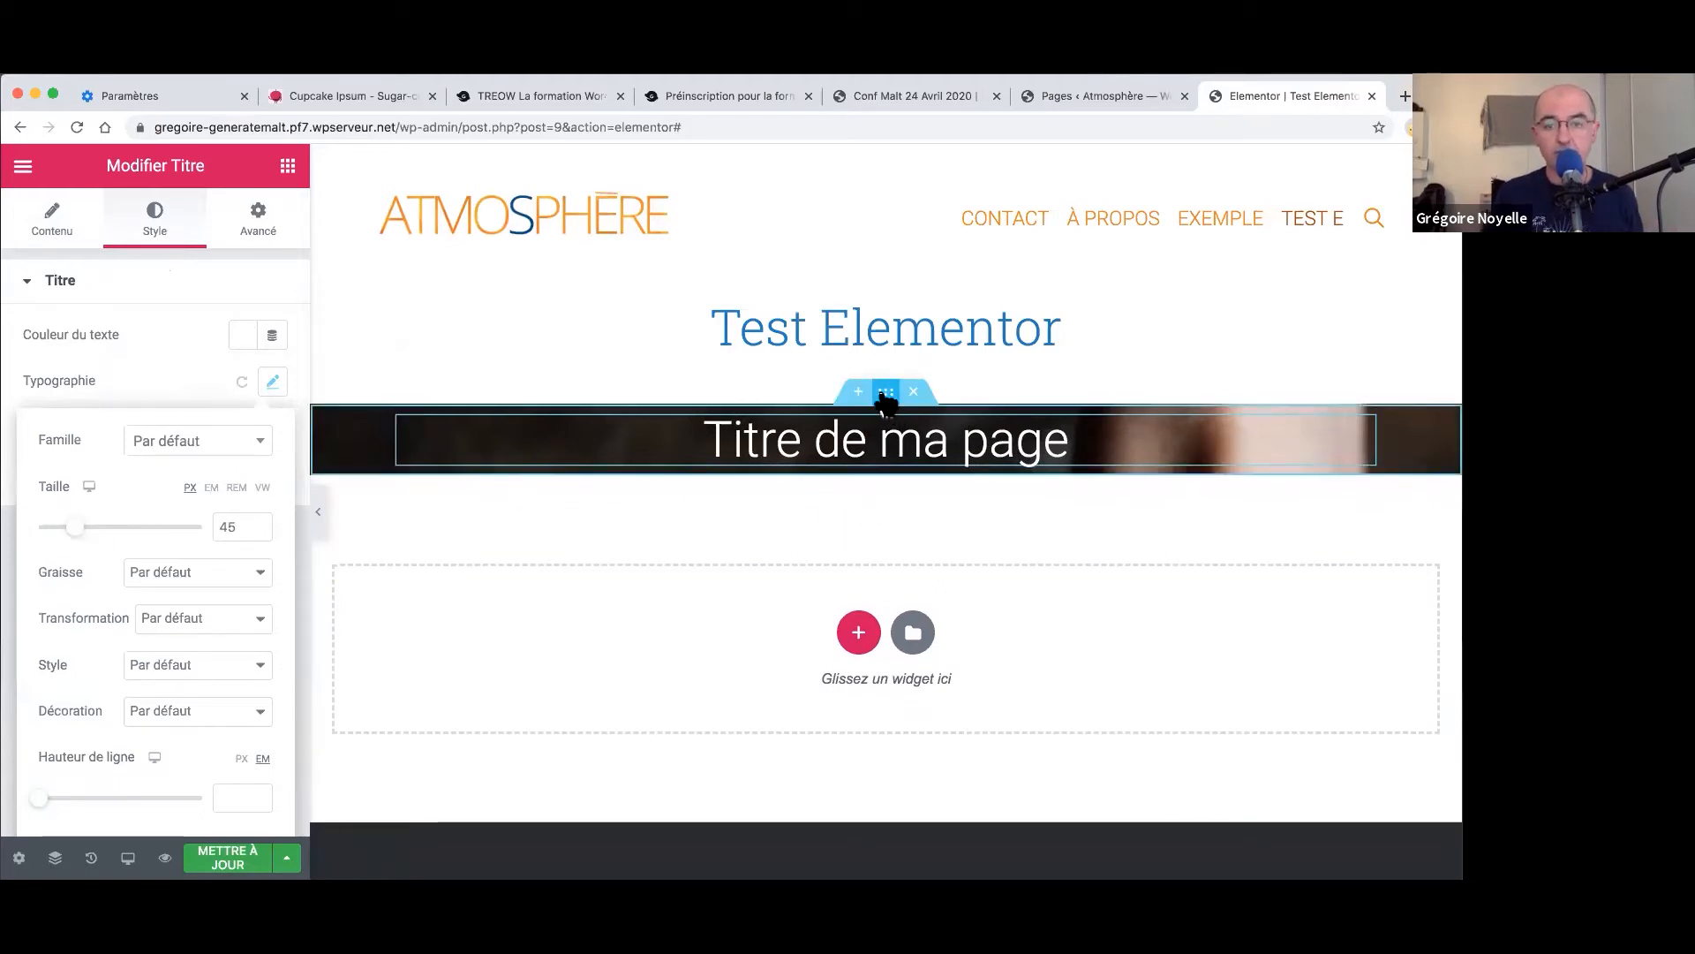
- Edit the hero section through its handle menu and show its Avancé tab
{"action": "right_click", "coordinate": [892, 392]}
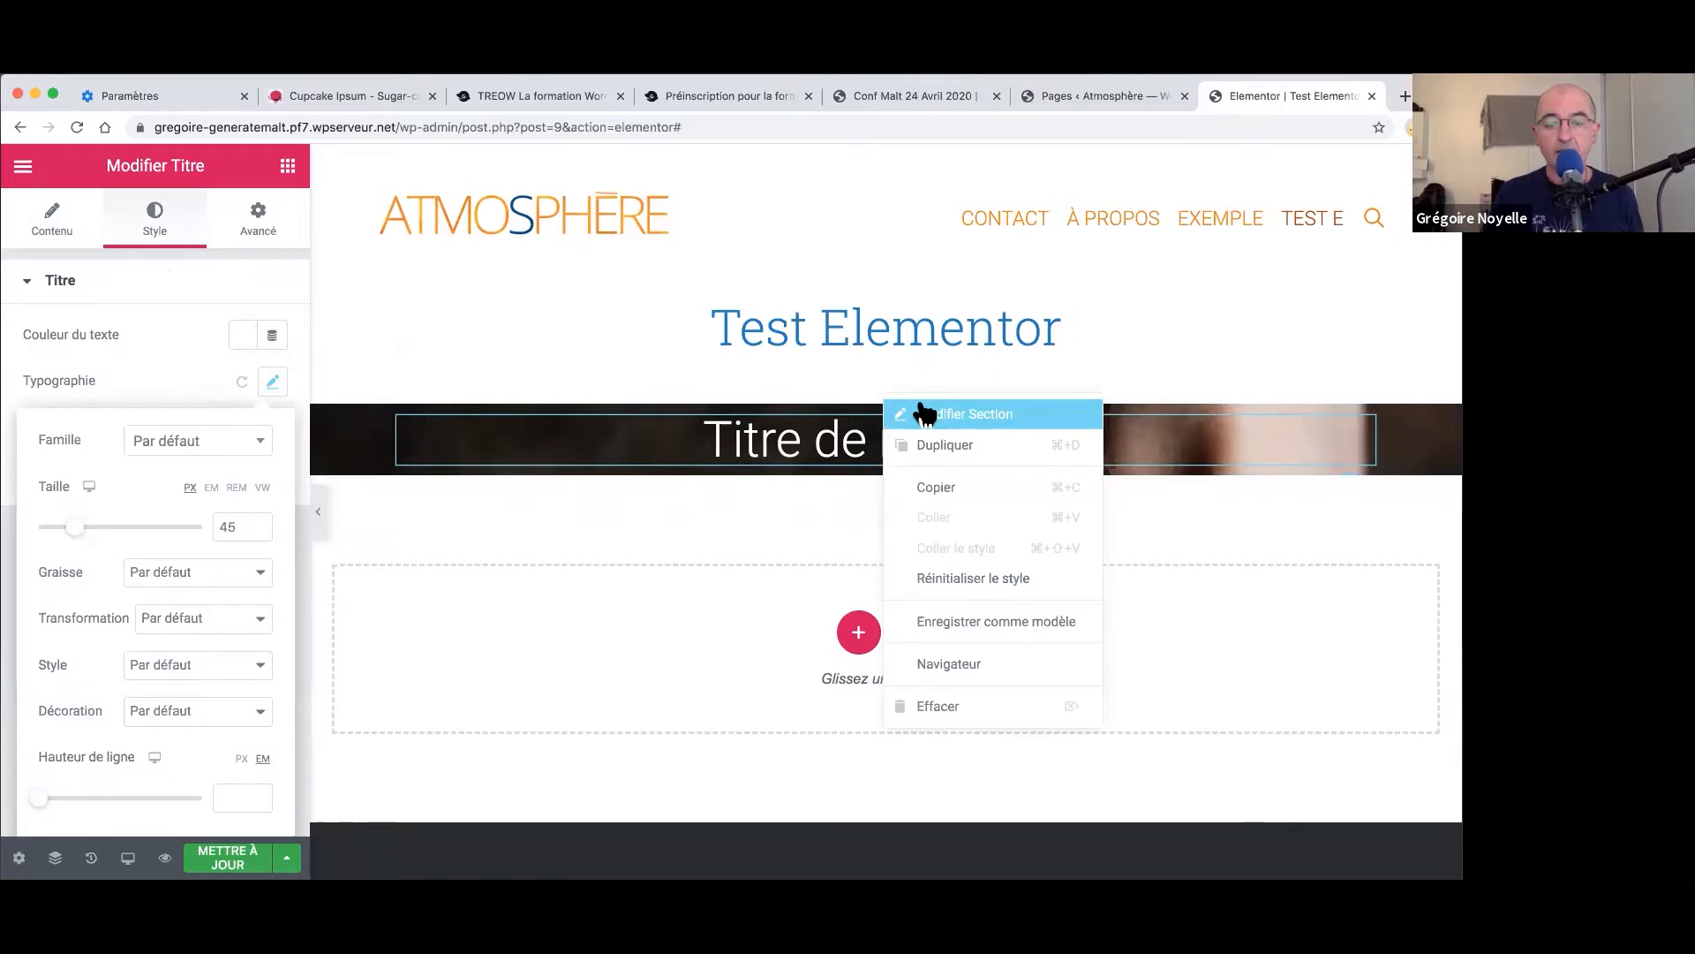
{"action": "left_click", "coordinate": [923, 411]}
{"action": "left_click", "coordinate": [262, 227]}
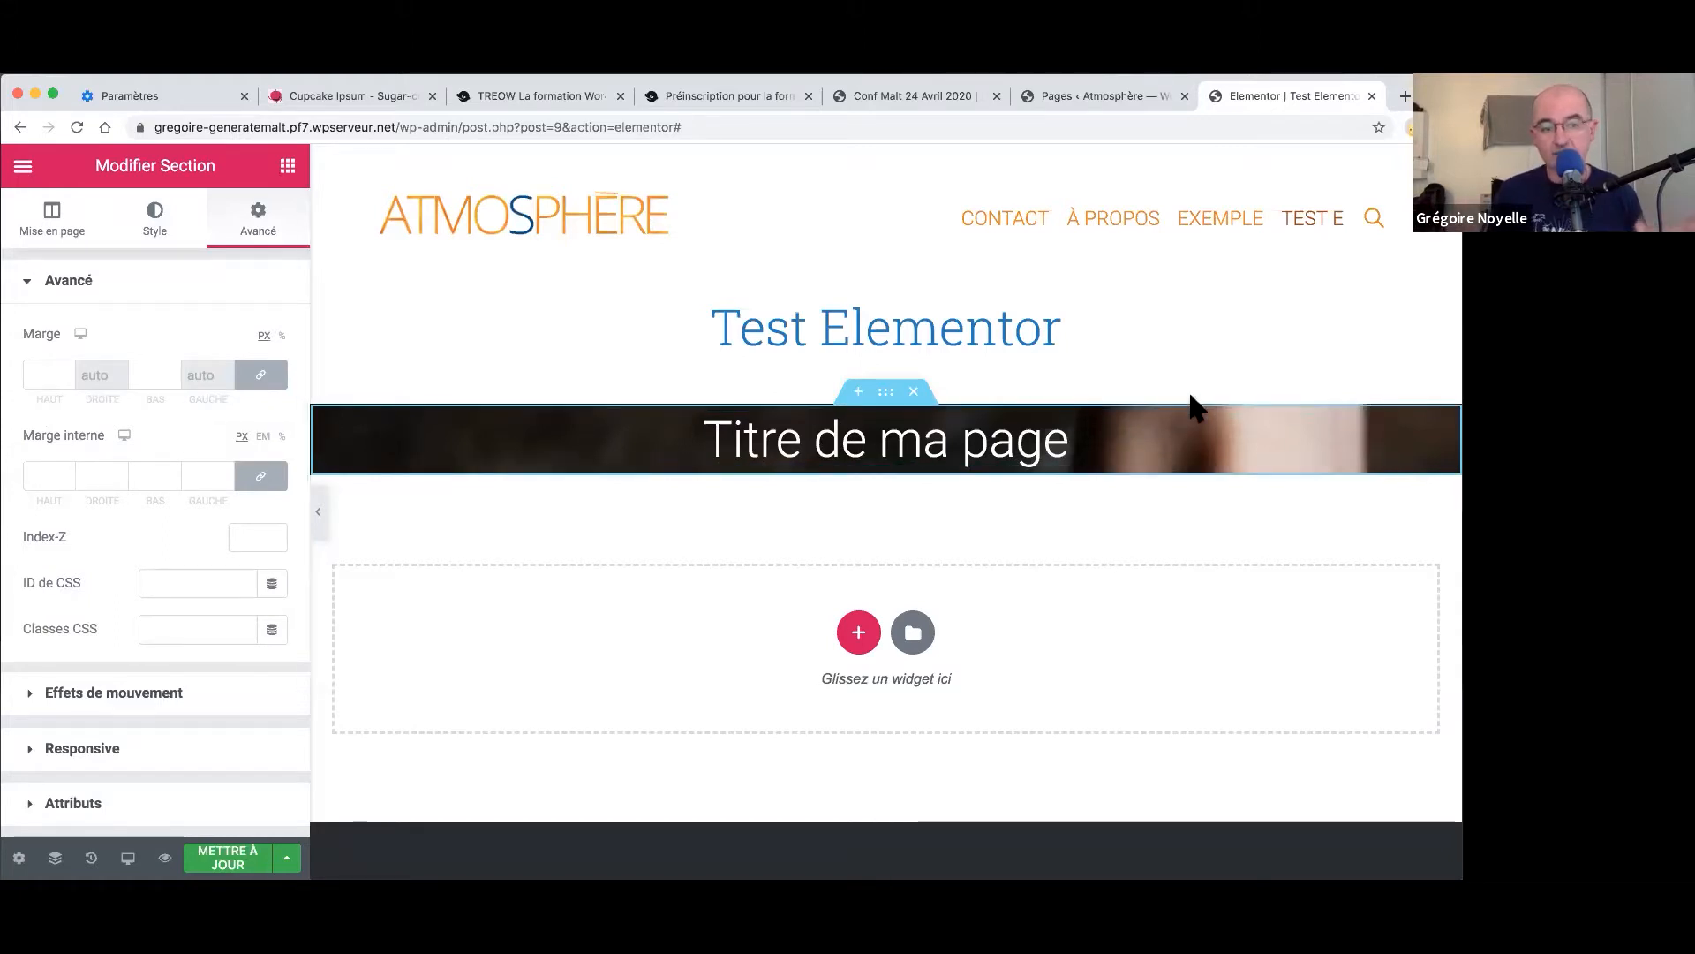
- Unlink the hero padding and set top and bottom to 150 px, sides 0
{"action": "left_click", "coordinate": [263, 478]}
{"action": "left_click_drag", "start_coordinate": [55, 478], "coordinate": [23, 477]}
{"action": "type", "text": "100"}
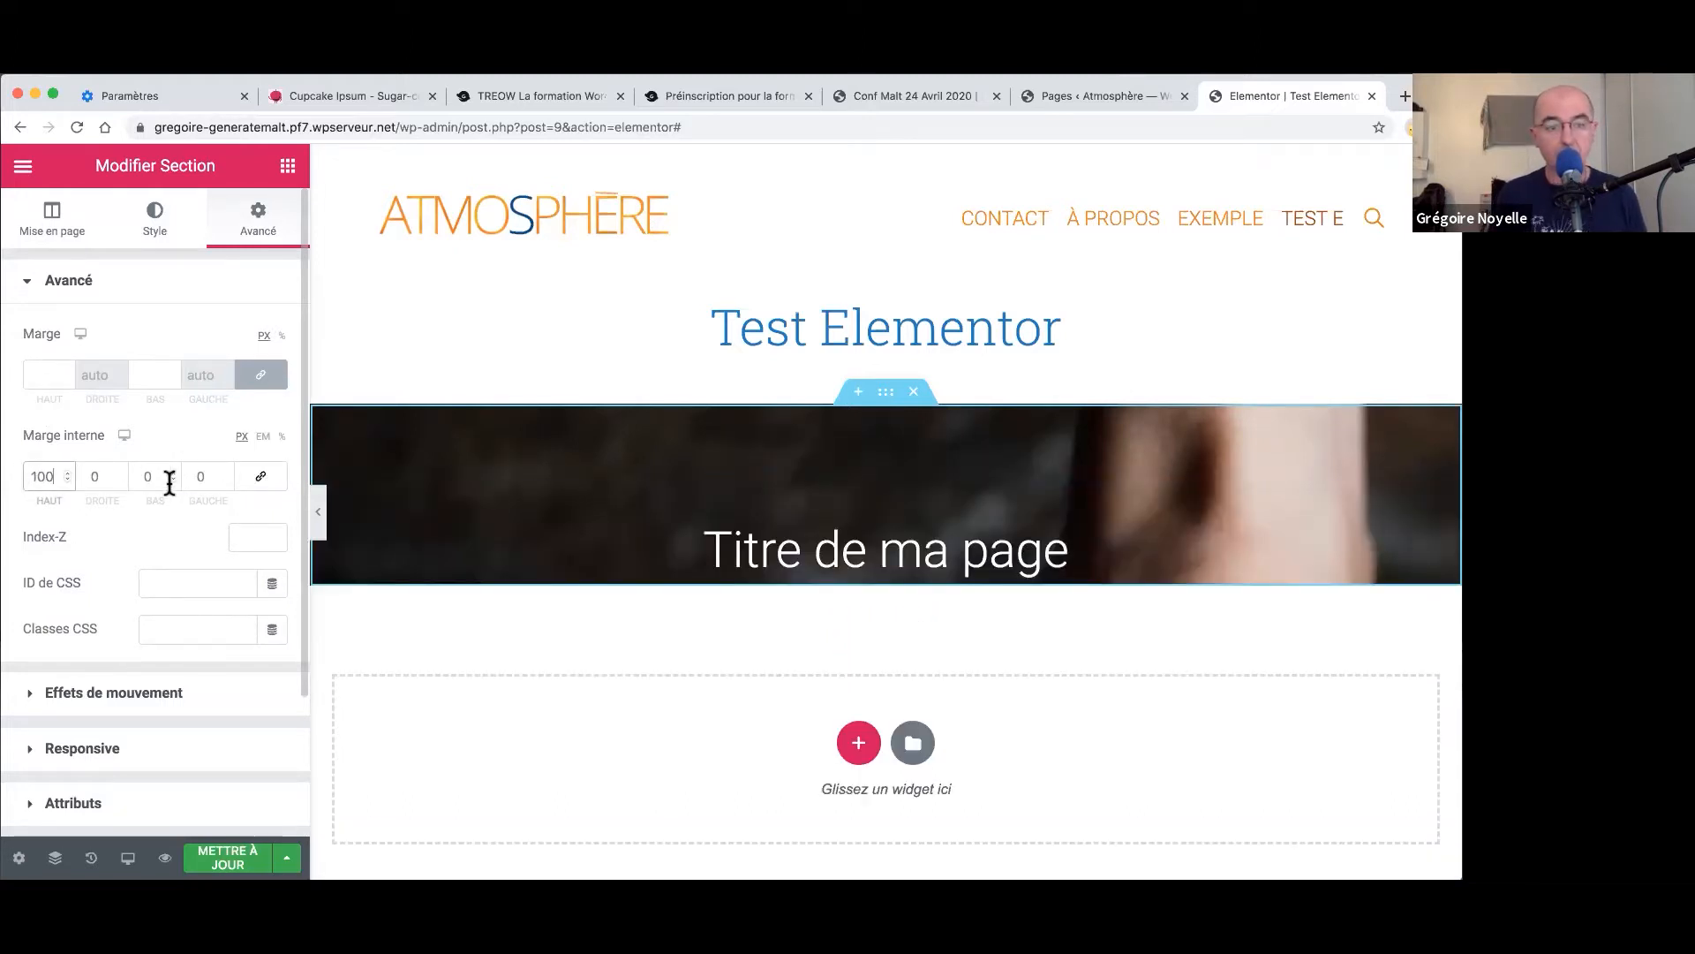
{"action": "left_click_drag", "start_coordinate": [167, 480], "coordinate": [124, 488]}
{"action": "type", "text": "100"}
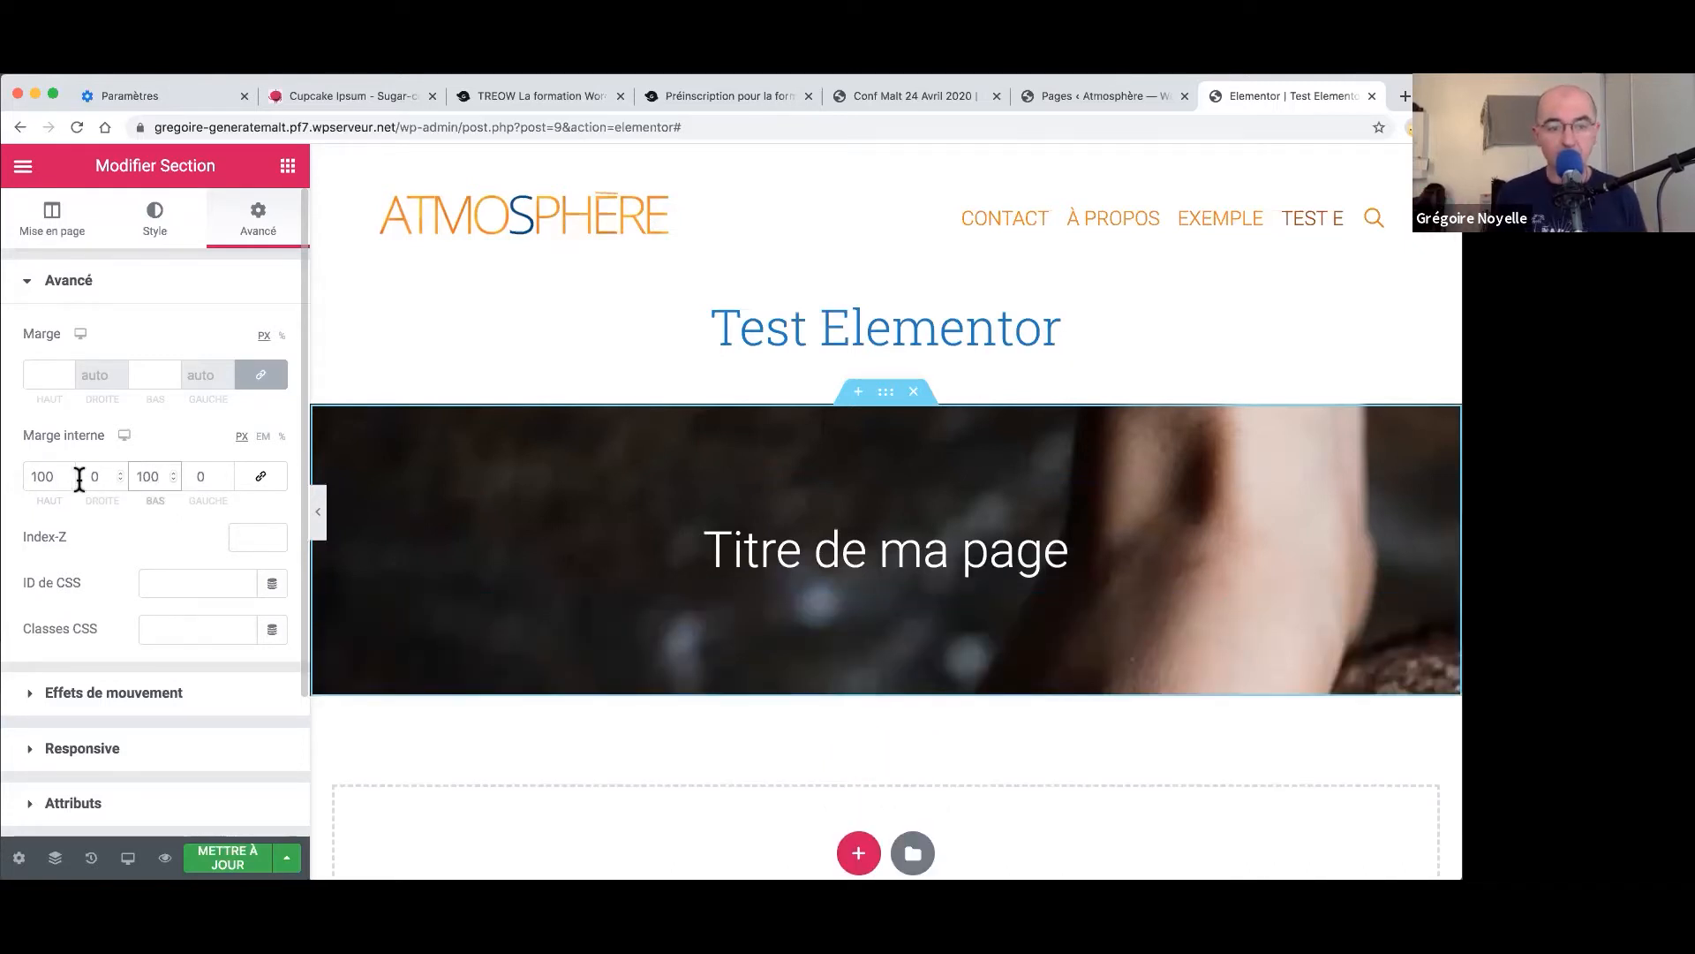
{"action": "left_click_drag", "start_coordinate": [50, 477], "coordinate": [23, 478]}
{"action": "type", "text": "150"}
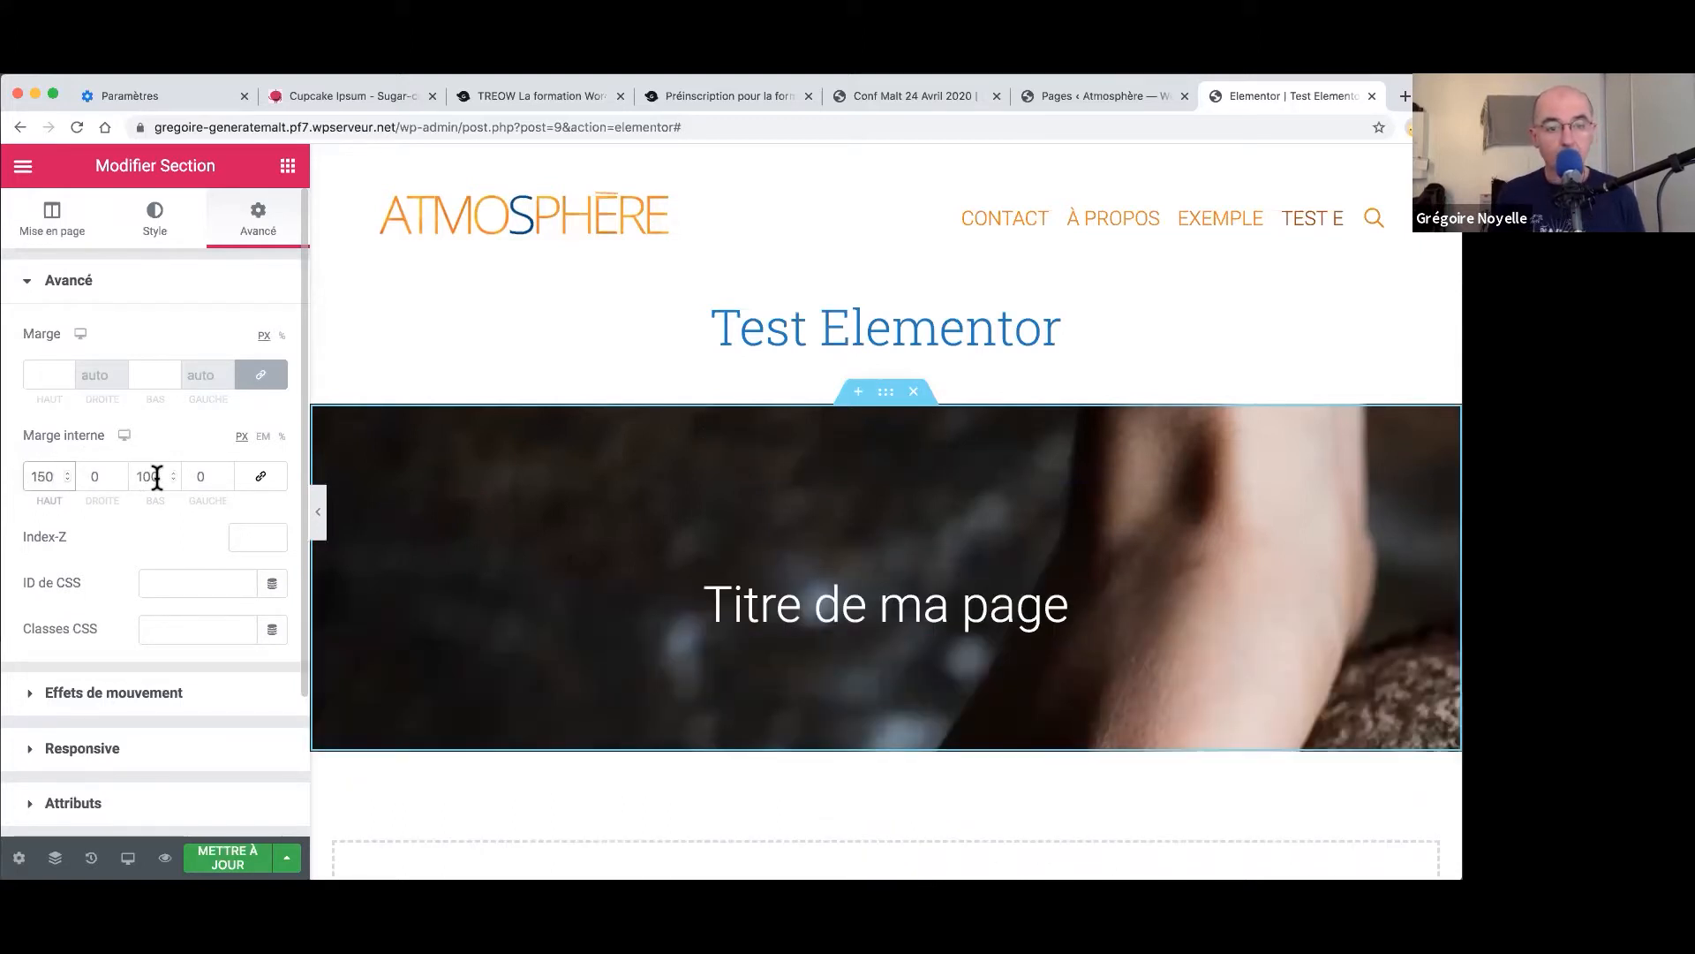
{"action": "left_click_drag", "start_coordinate": [157, 477], "coordinate": [131, 478]}
{"action": "type", "text": "150"}
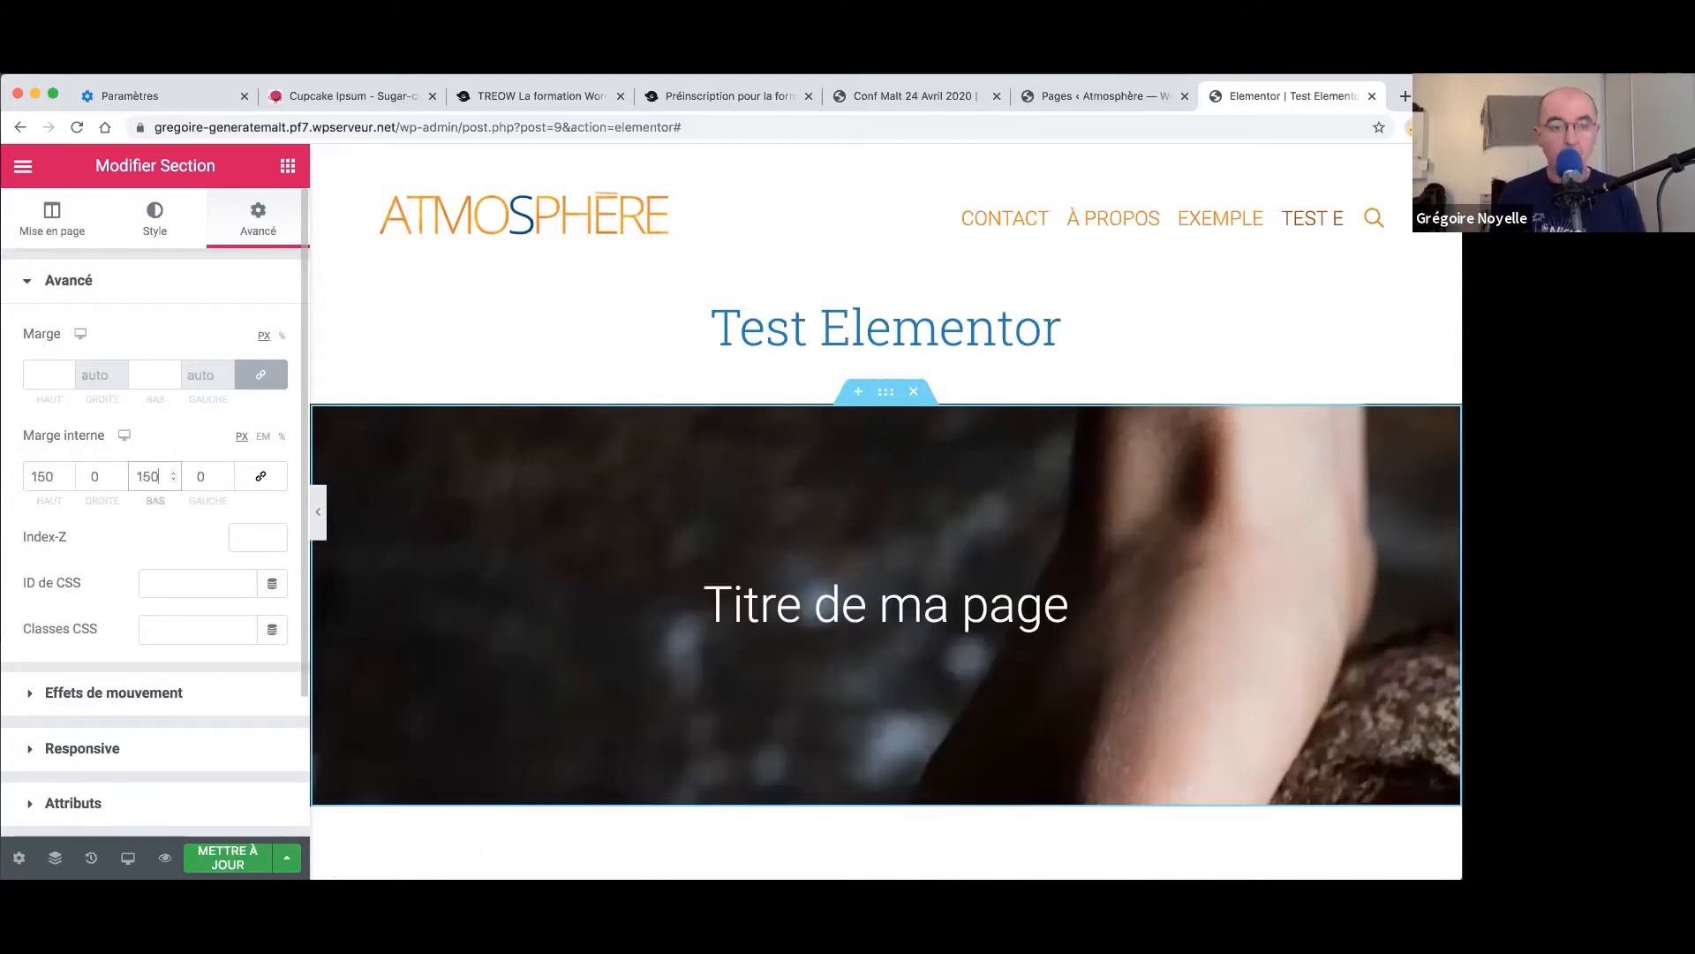
{"action": "scroll", "coordinate": [450, 500], "scroll_direction": "down", "scroll_amount": 2}
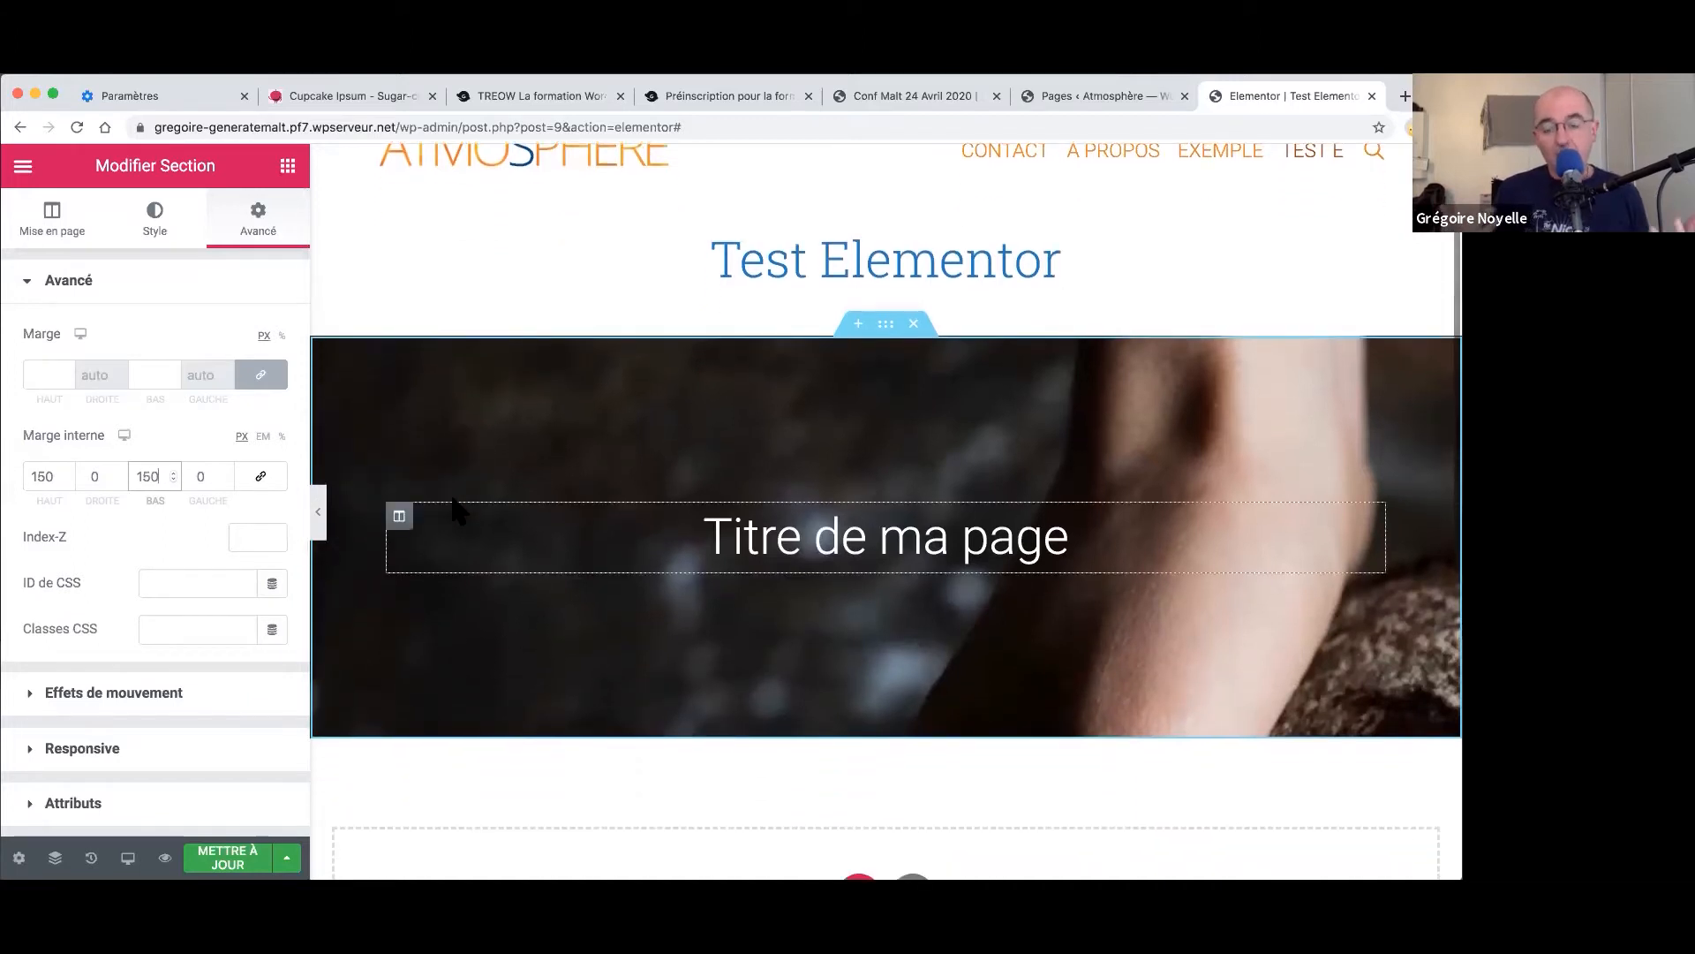
- Set the hero background position to Centre centré
{"action": "left_click", "coordinate": [156, 231]}
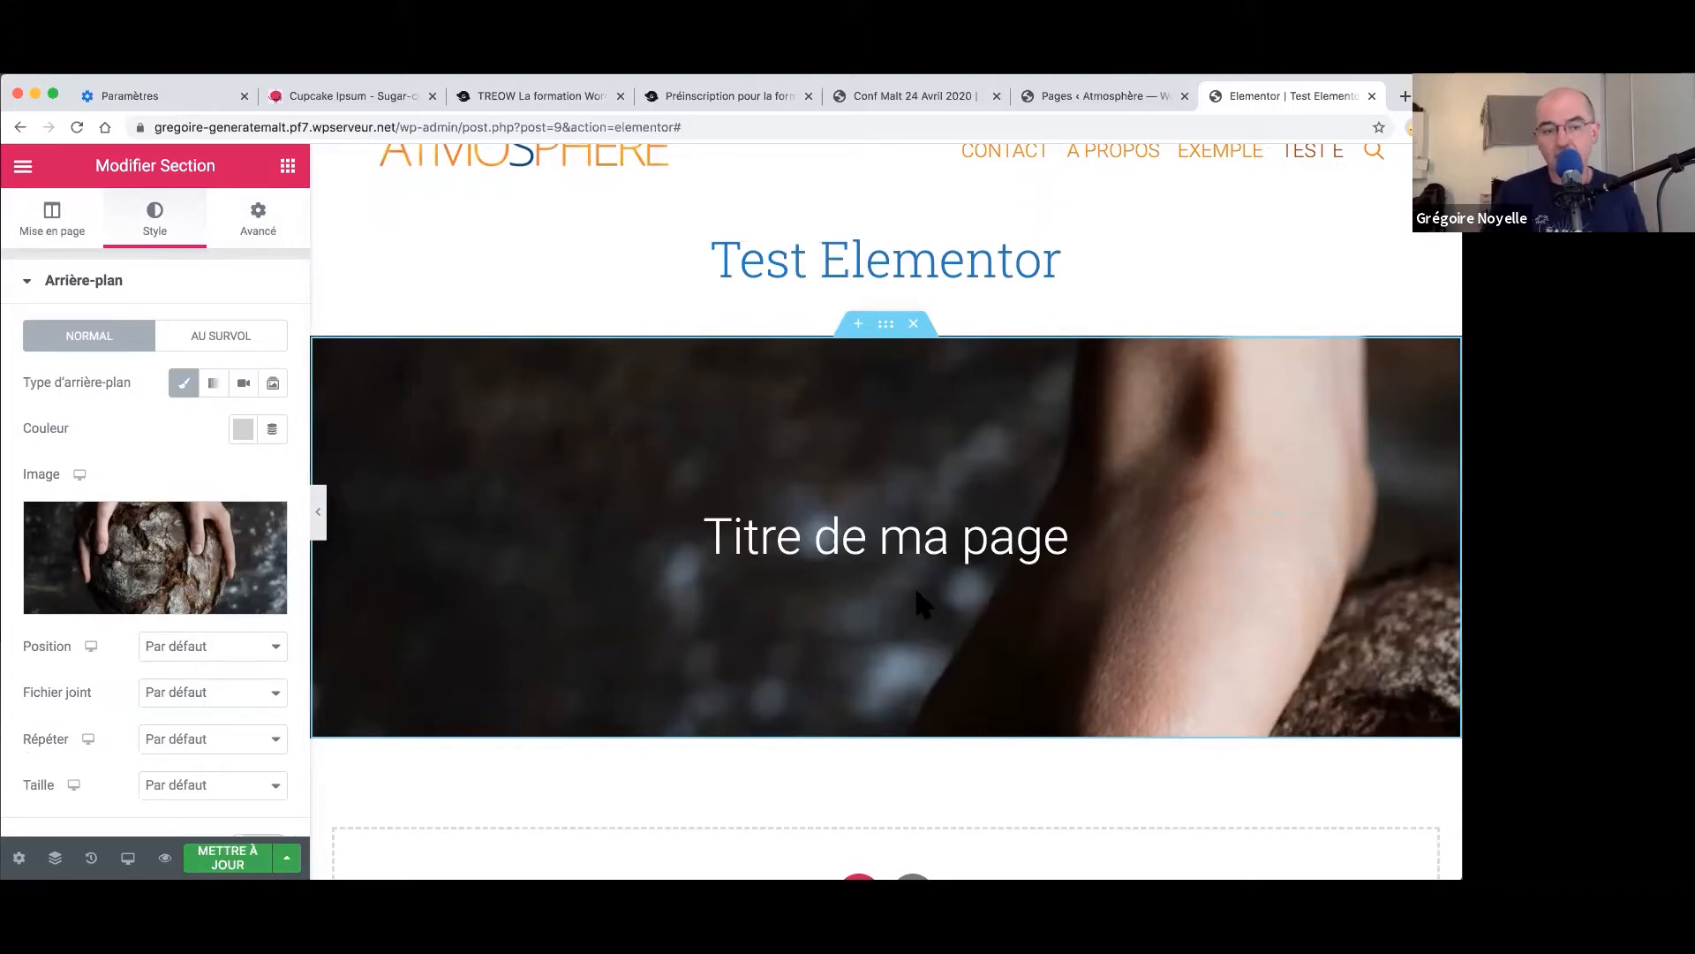
{"action": "left_click", "coordinate": [163, 650]}
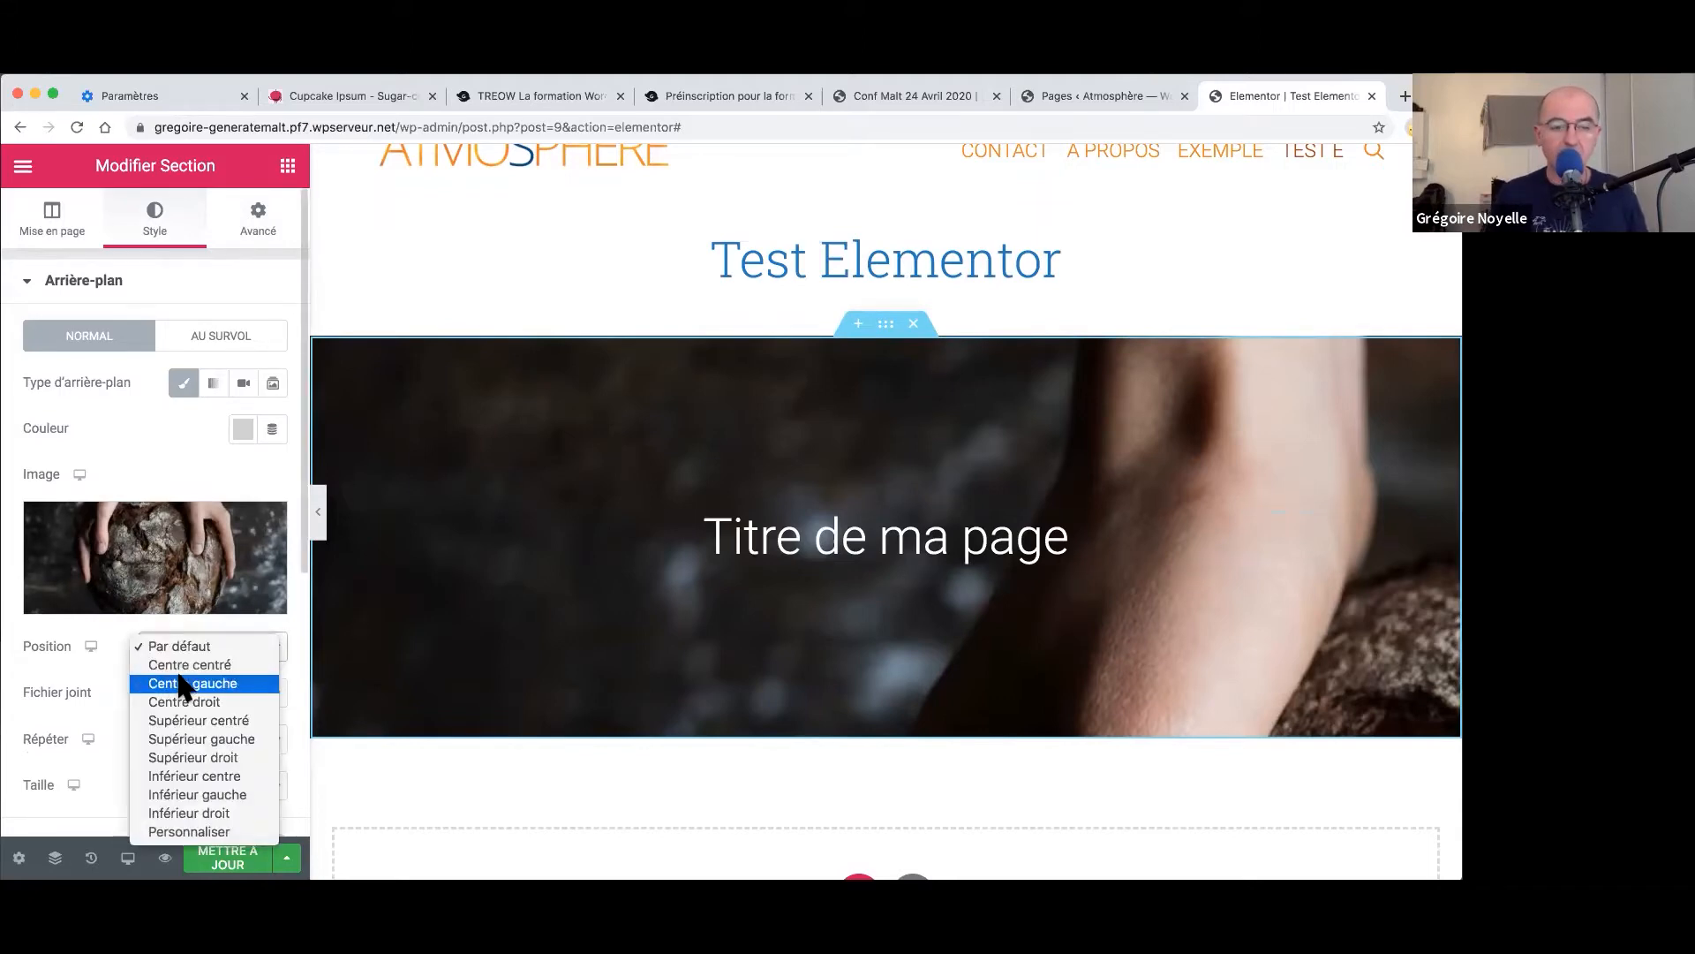
{"action": "left_click", "coordinate": [181, 664]}
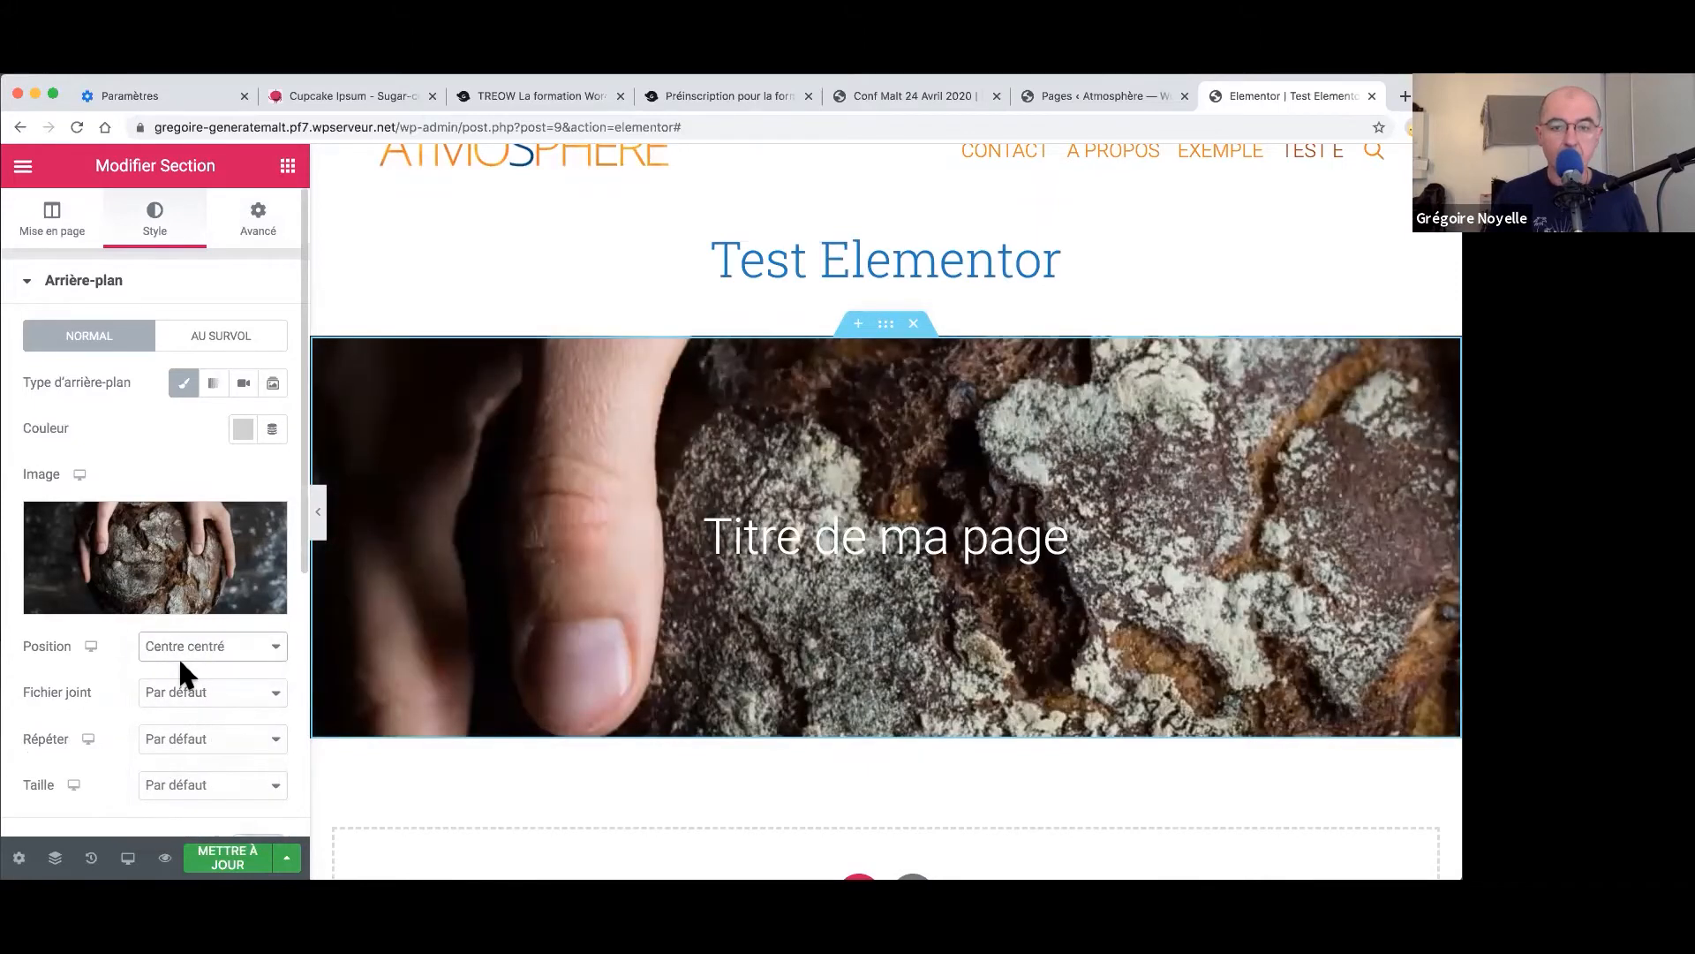
- Try scroll and fixed attachment, then leave Fichier joint at Par défaut
{"action": "scroll", "coordinate": [181, 698], "scroll_direction": "down", "scroll_amount": 1}
{"action": "left_click", "coordinate": [176, 635]}
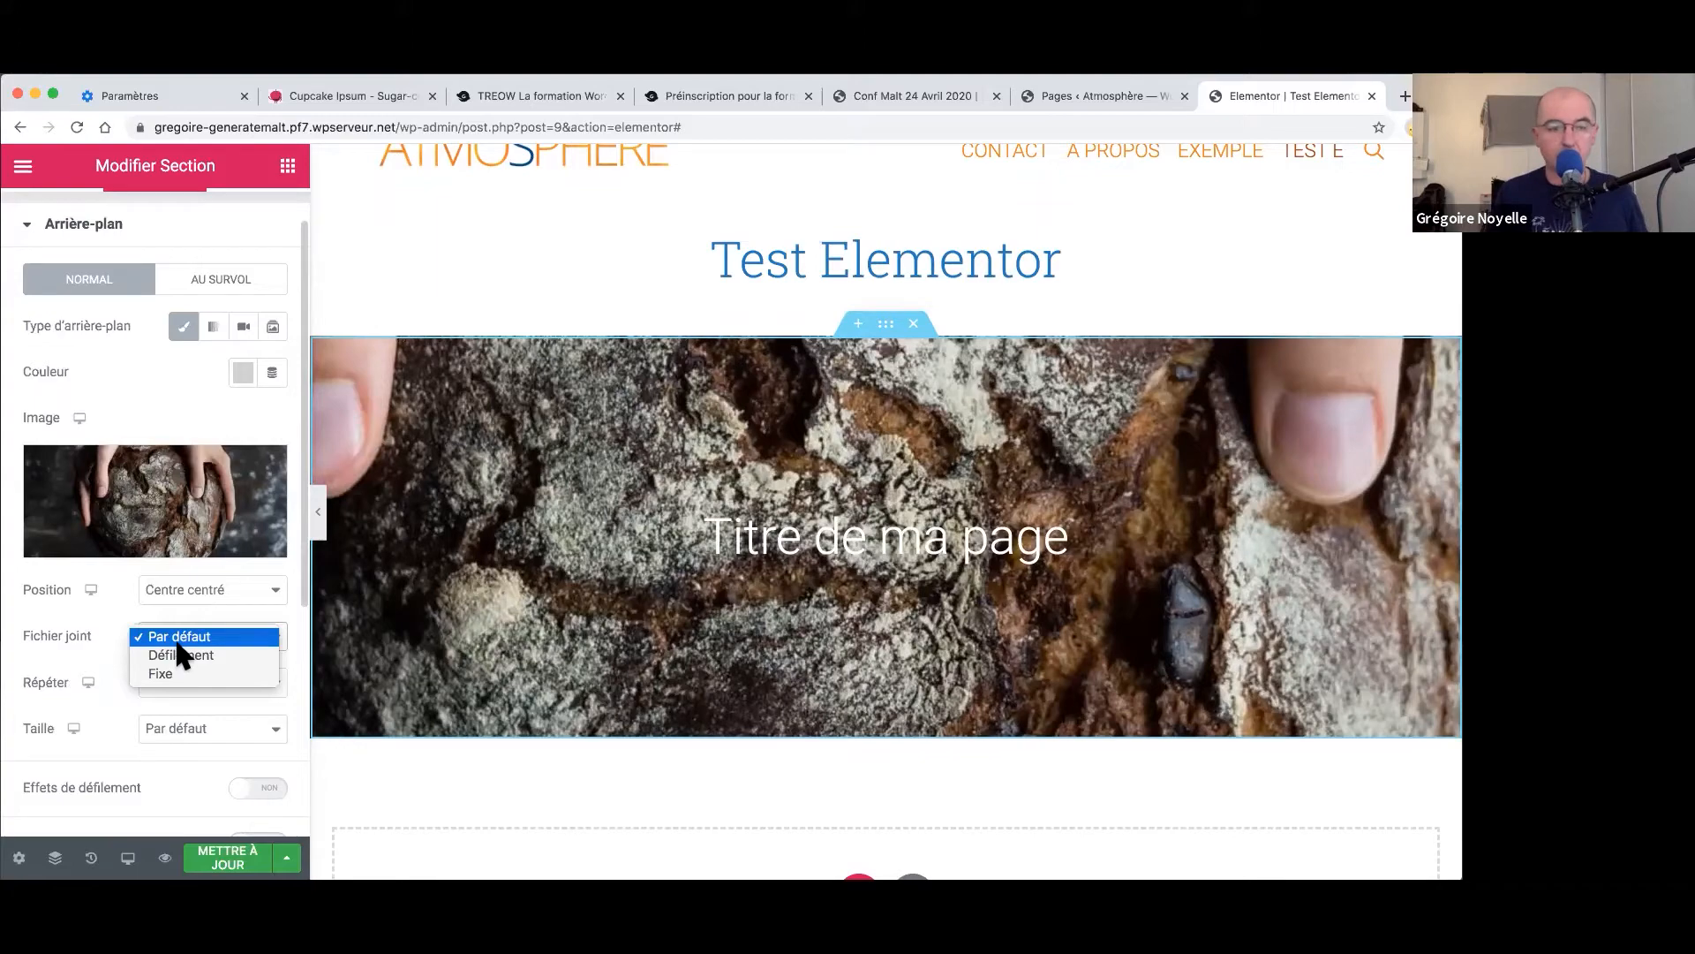
{"action": "left_click", "coordinate": [218, 654]}
{"action": "scroll", "coordinate": [957, 603], "scroll_direction": "down", "scroll_amount": 4}
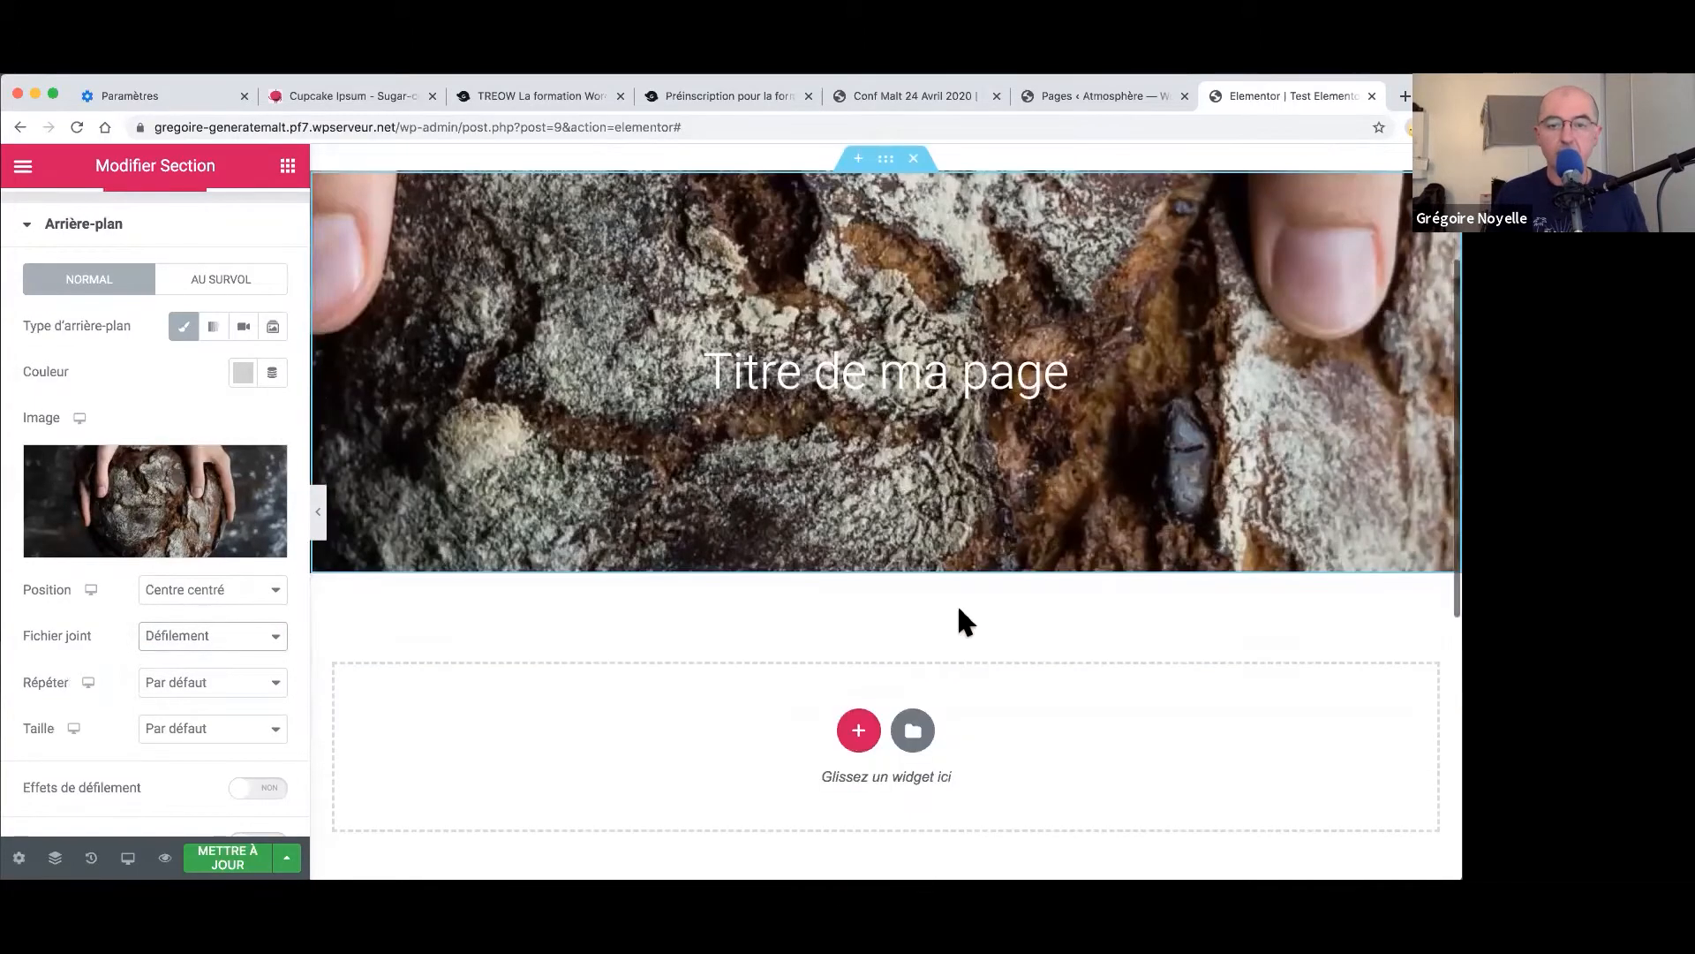
{"action": "scroll", "coordinate": [957, 602], "scroll_direction": "up", "scroll_amount": 3}
{"action": "scroll", "coordinate": [957, 605], "scroll_direction": "down", "scroll_amount": 6}
{"action": "scroll", "coordinate": [957, 606], "scroll_direction": "up", "scroll_amount": 3}
{"action": "left_click", "coordinate": [188, 635]}
{"action": "left_click", "coordinate": [196, 654]}
{"action": "scroll", "coordinate": [781, 597], "scroll_direction": "down", "scroll_amount": 1}
{"action": "scroll", "coordinate": [780, 596], "scroll_direction": "up", "scroll_amount": 3}
{"action": "scroll", "coordinate": [781, 601], "scroll_direction": "down", "scroll_amount": 5}
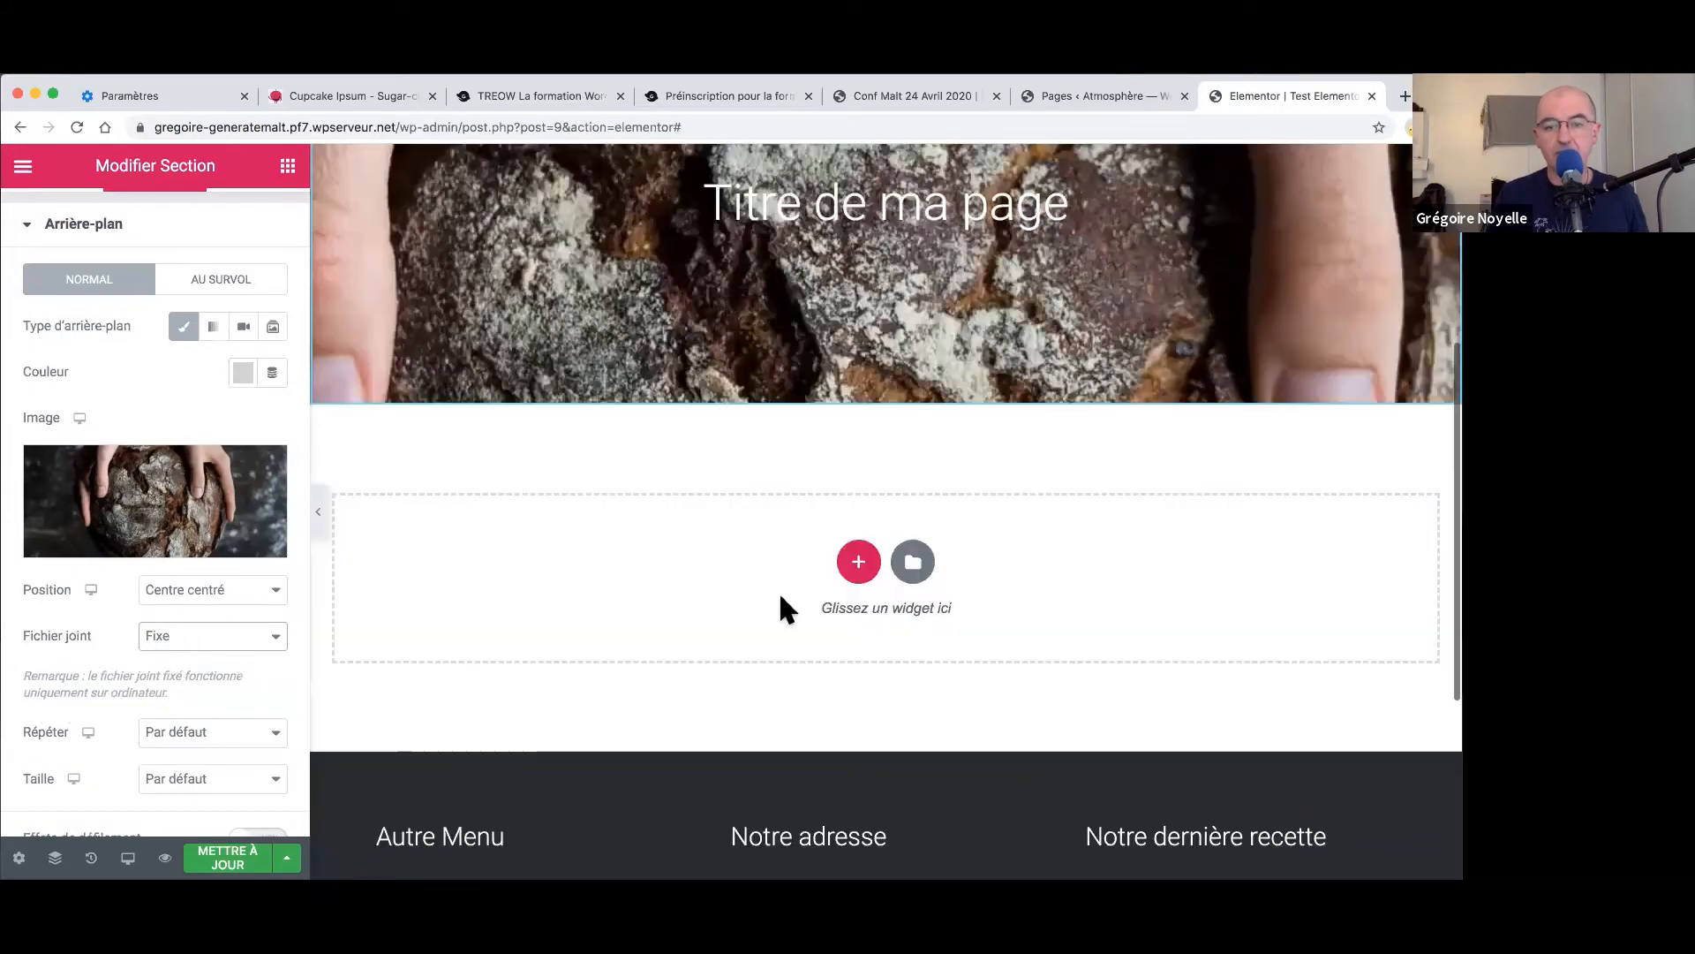
{"action": "scroll", "coordinate": [781, 601], "scroll_direction": "up", "scroll_amount": 5}
{"action": "scroll", "coordinate": [782, 605], "scroll_direction": "down", "scroll_amount": 5}
{"action": "scroll", "coordinate": [782, 605], "scroll_direction": "up", "scroll_amount": 5}
{"action": "scroll", "coordinate": [782, 605], "scroll_direction": "down", "scroll_amount": 1}
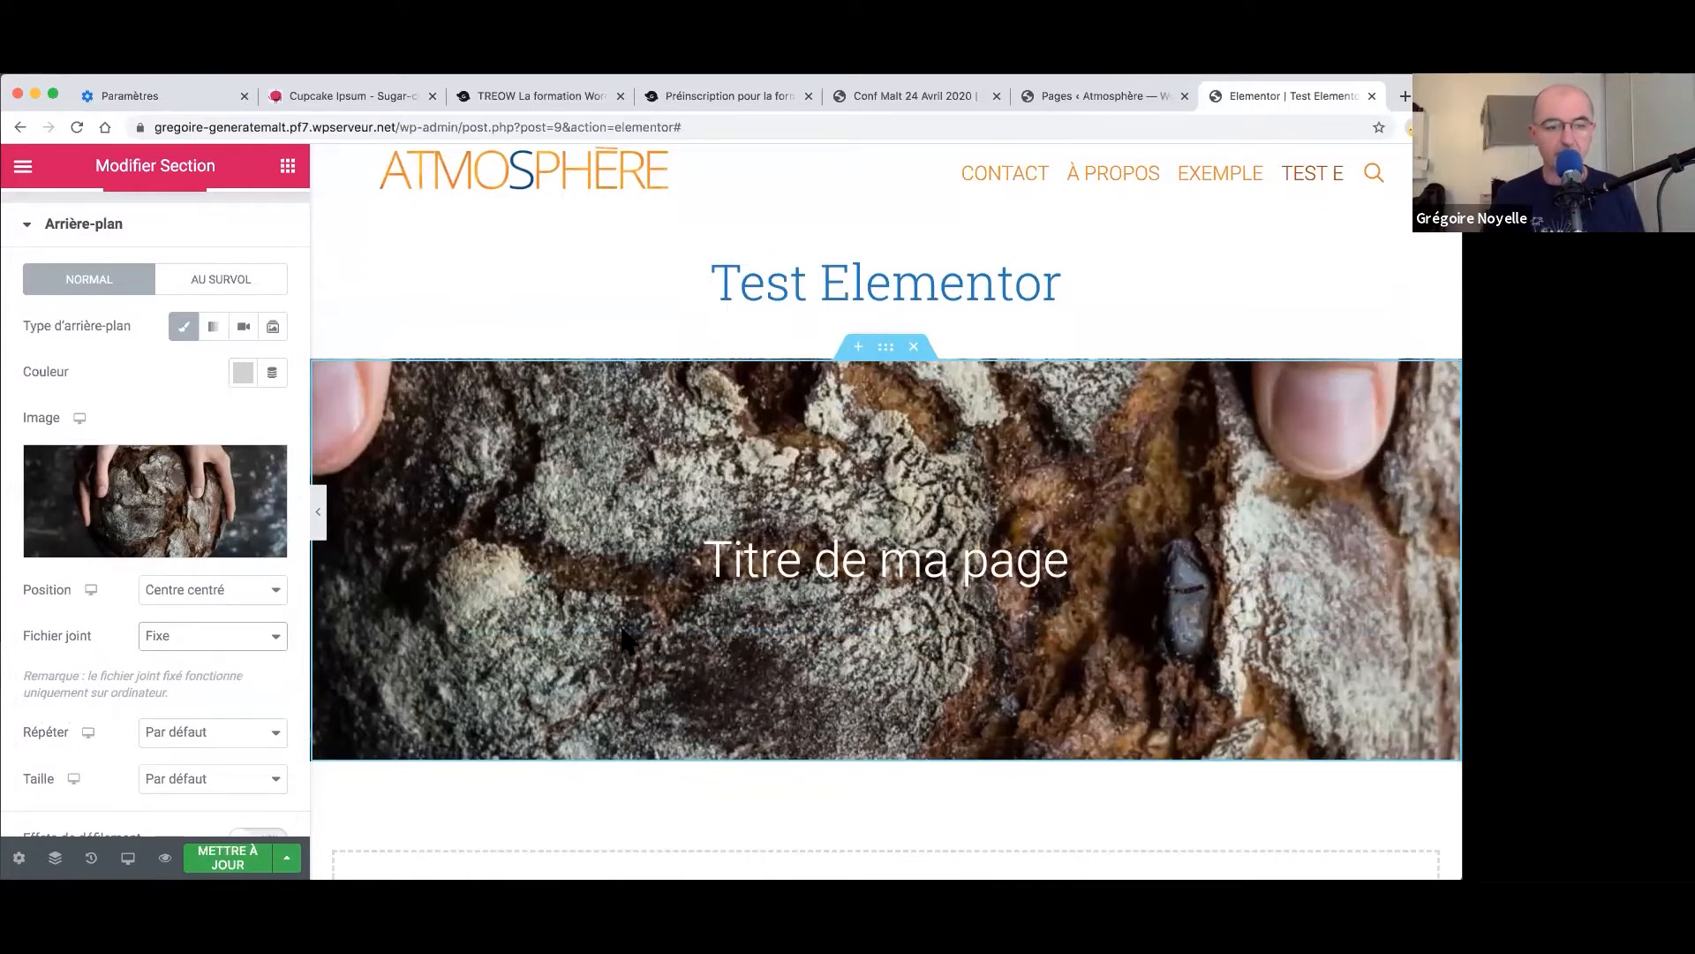
{"action": "left_click", "coordinate": [170, 636]}
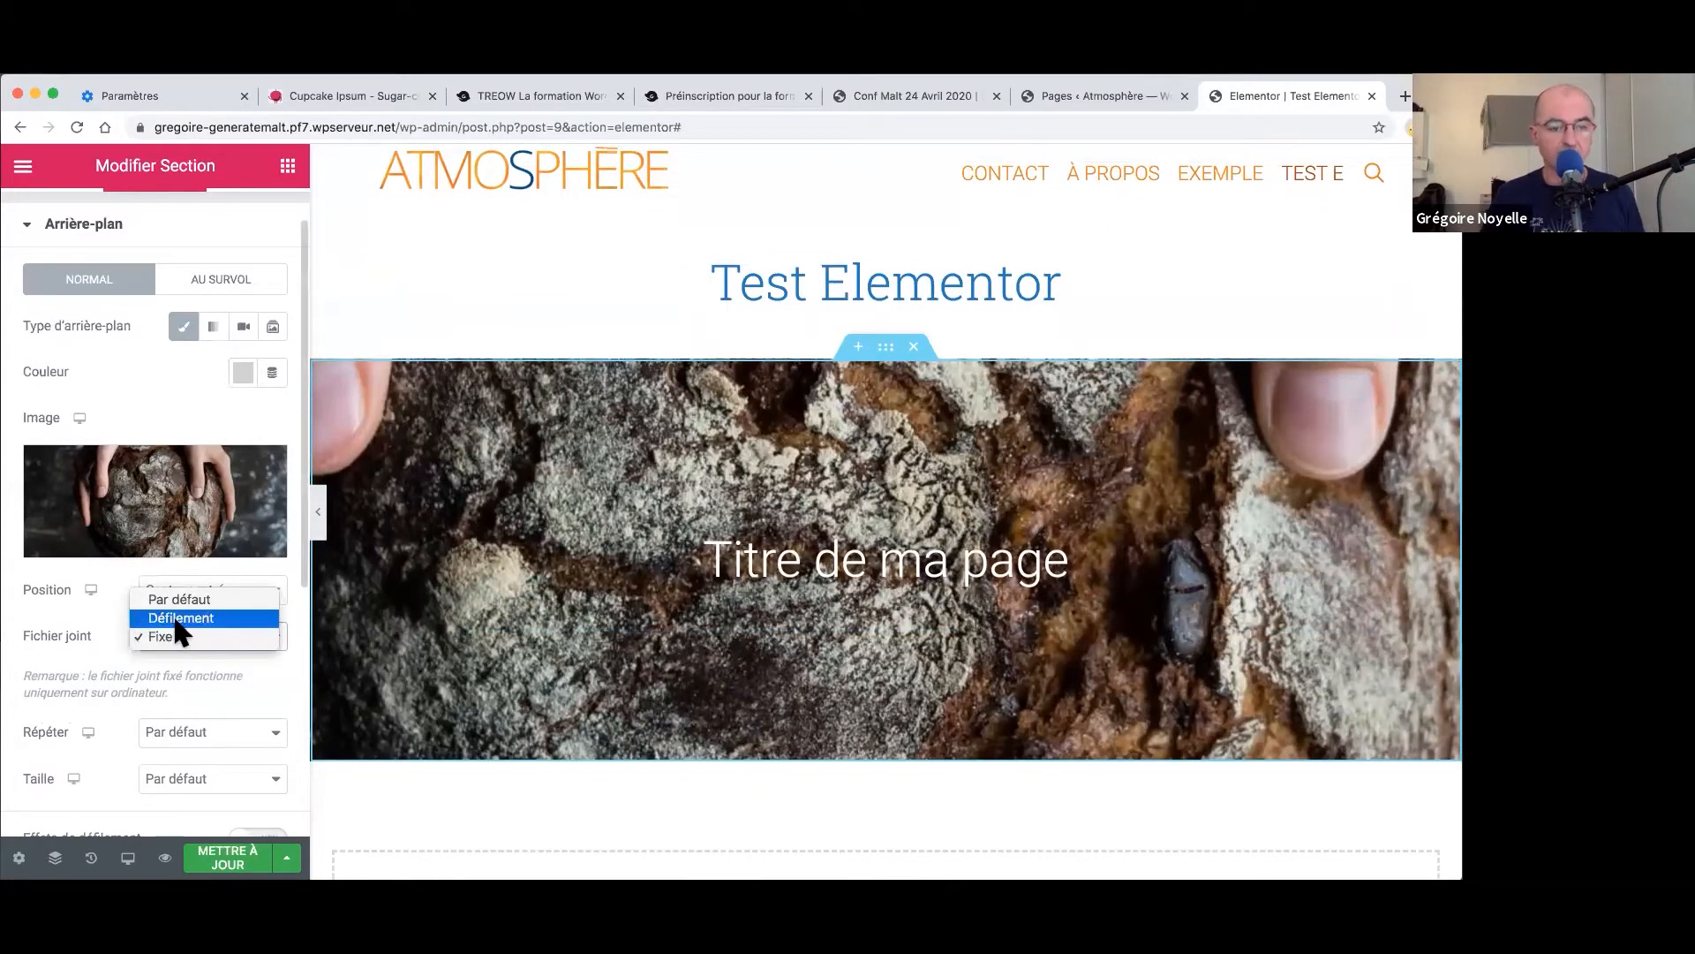
{"action": "left_click", "coordinate": [174, 603]}
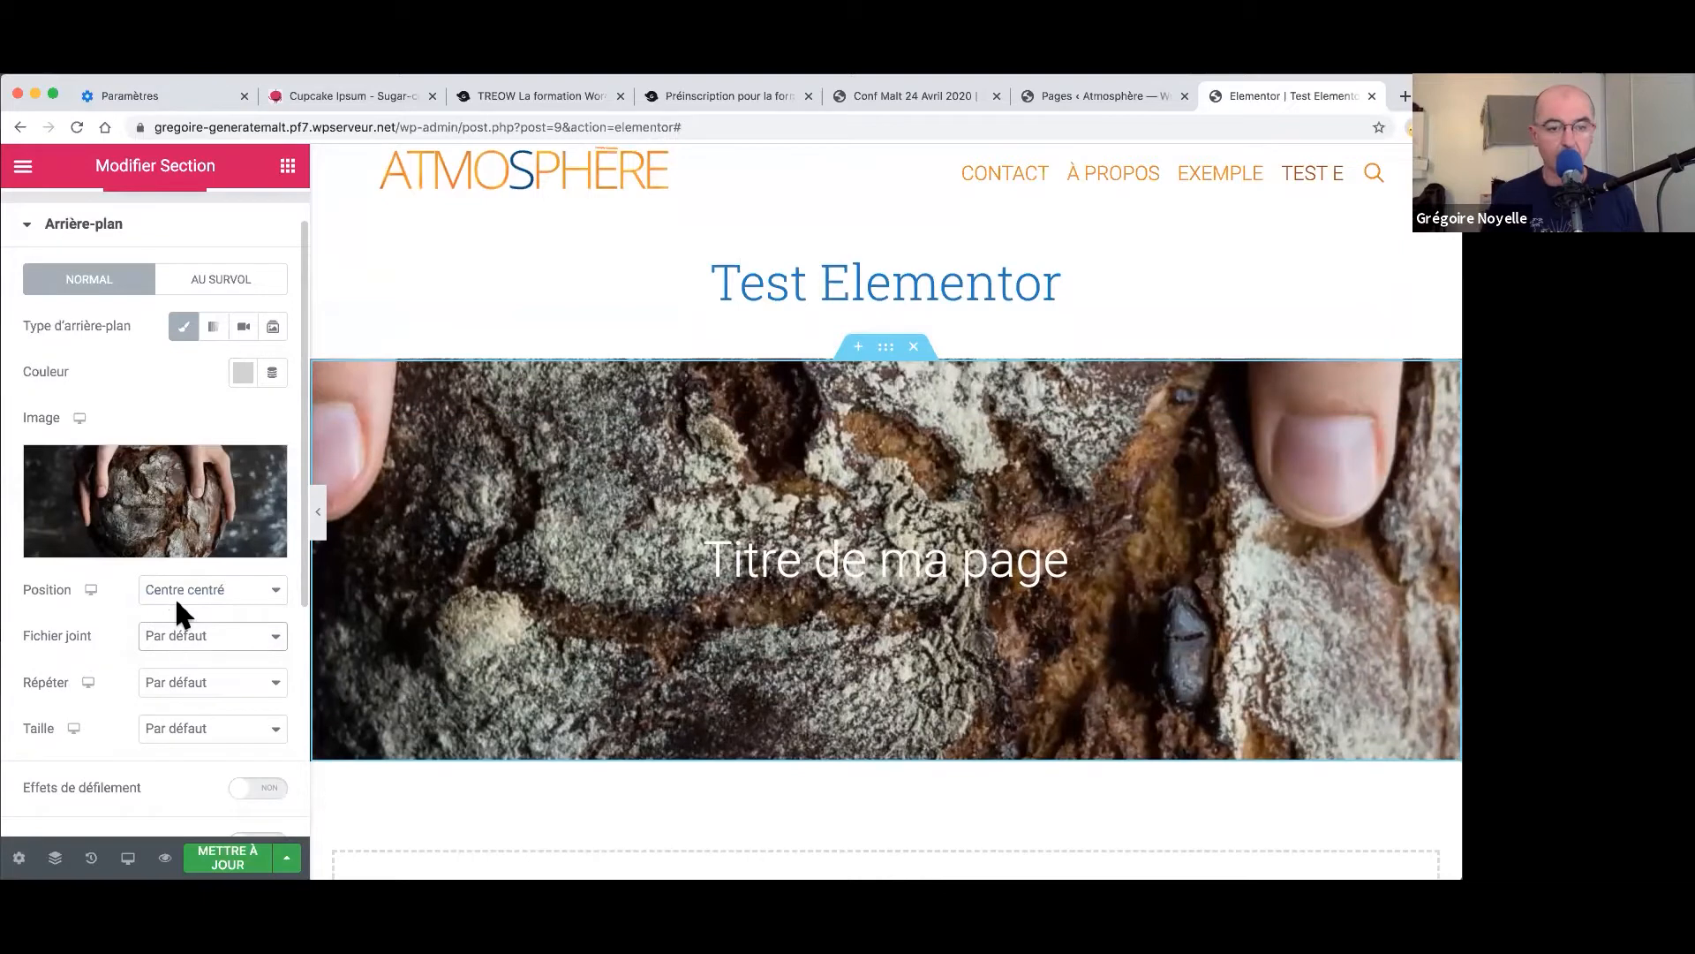
- Set the background image to Non-répété and size Couvrir
{"action": "left_click", "coordinate": [174, 689]}
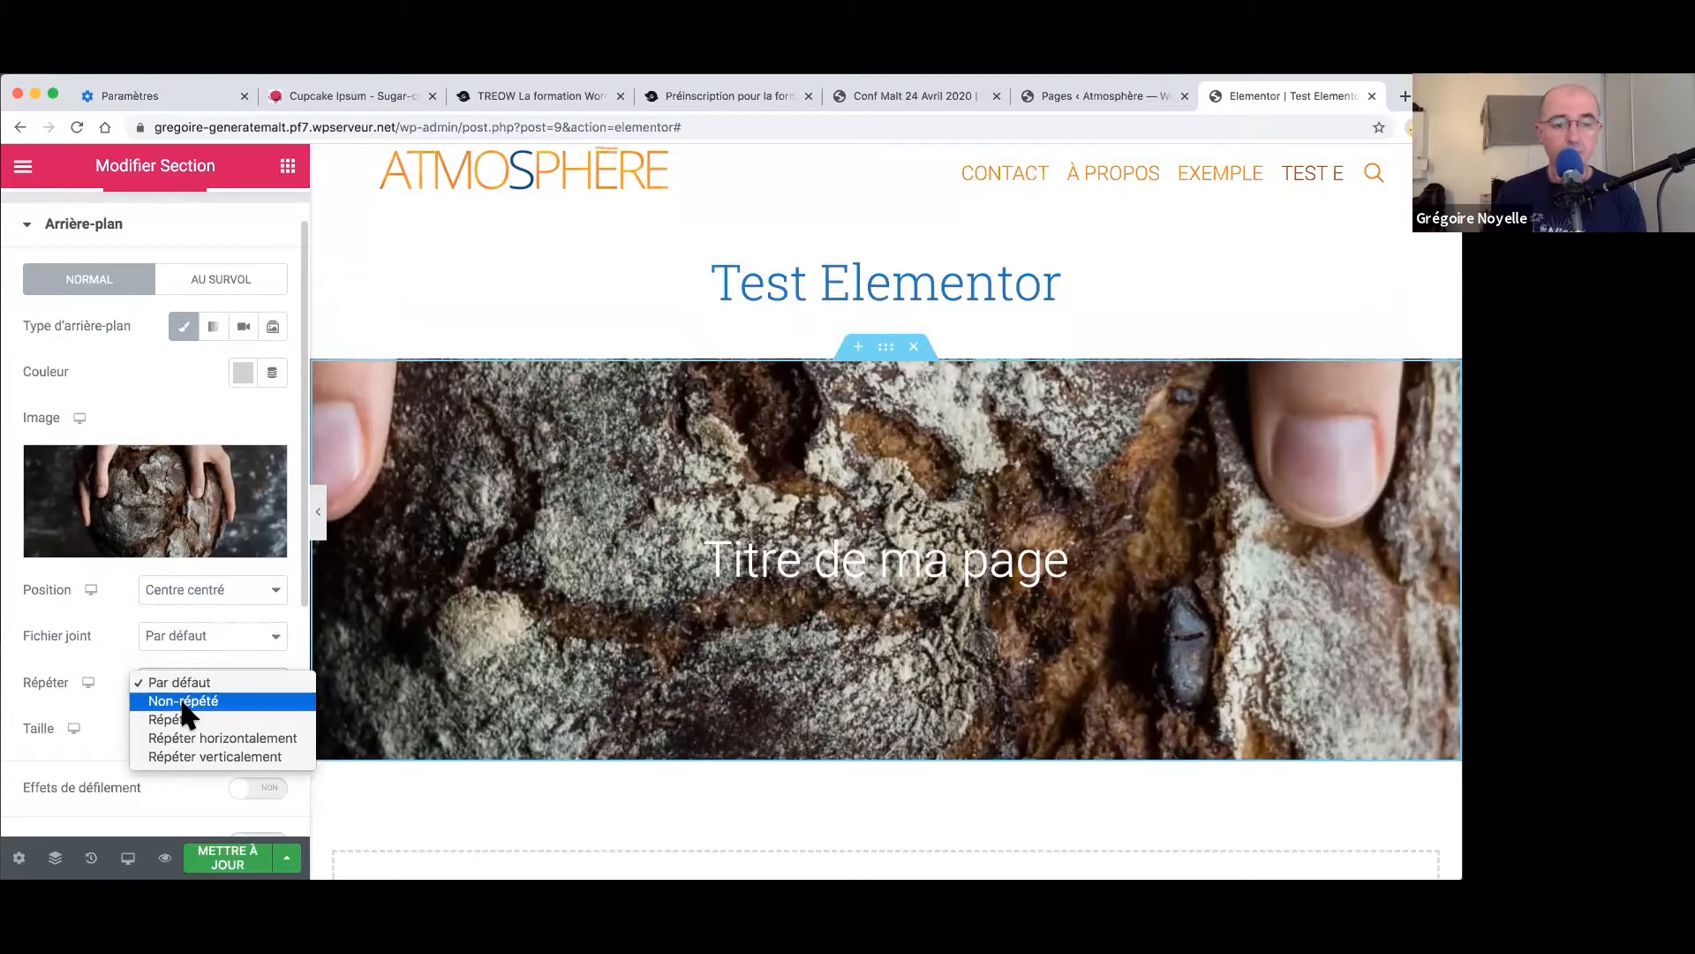
{"action": "left_click", "coordinate": [183, 701]}
{"action": "left_click", "coordinate": [181, 732]}
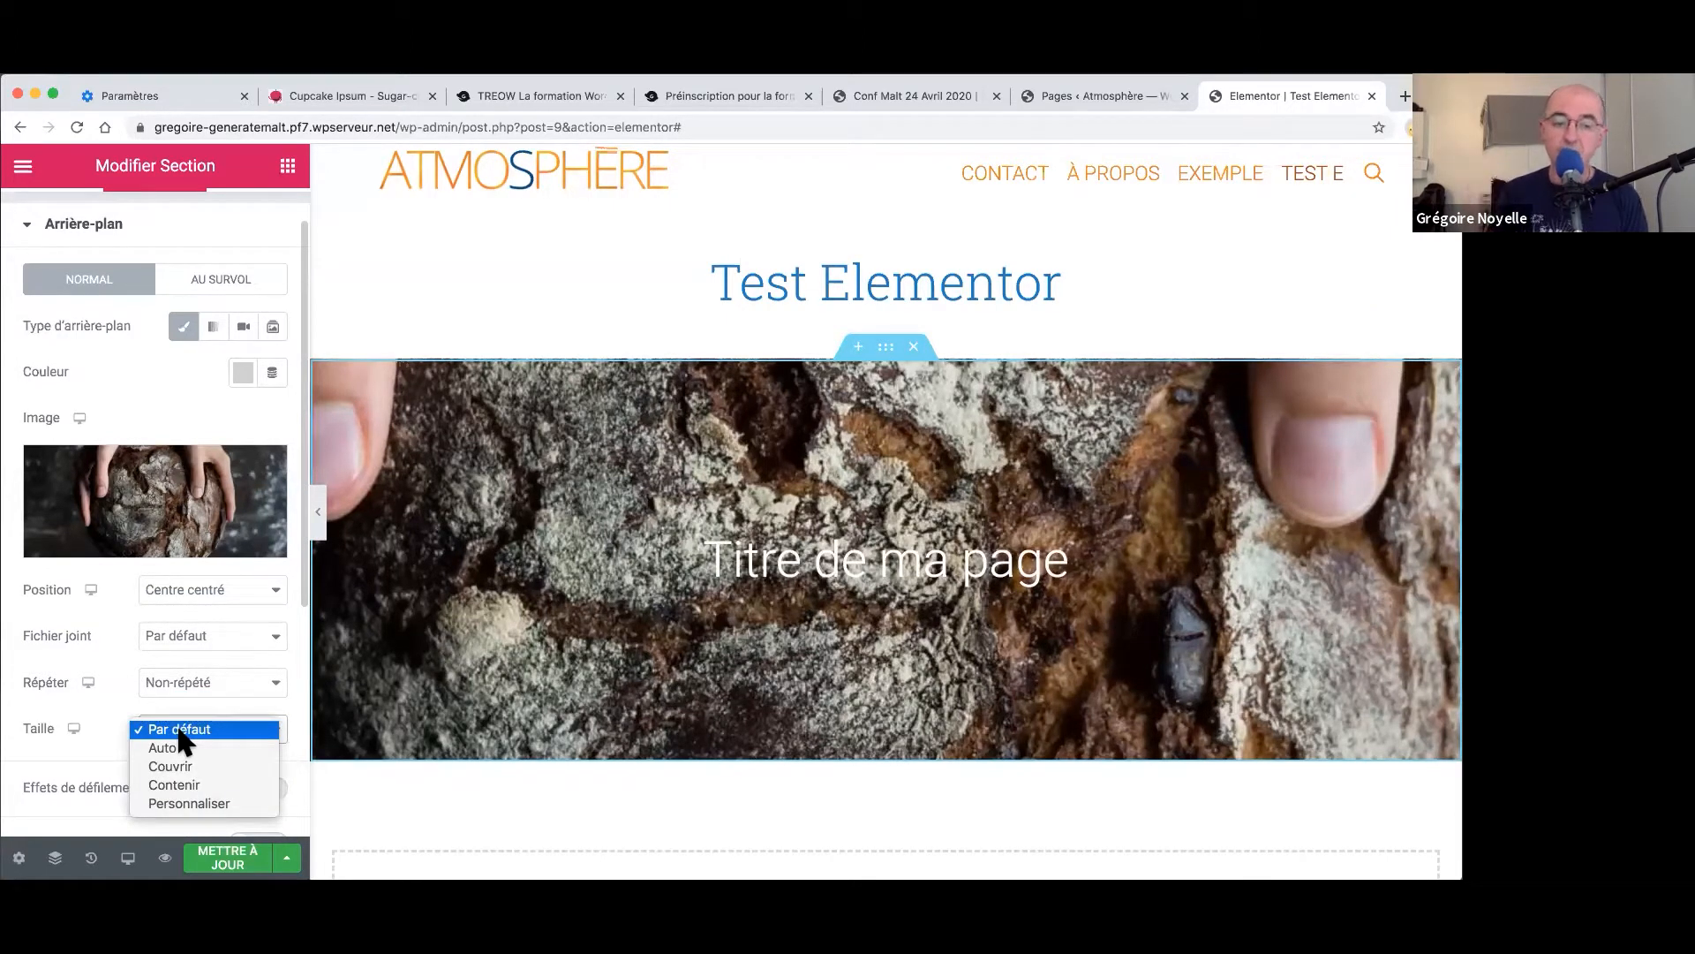
{"action": "left_click", "coordinate": [177, 766]}
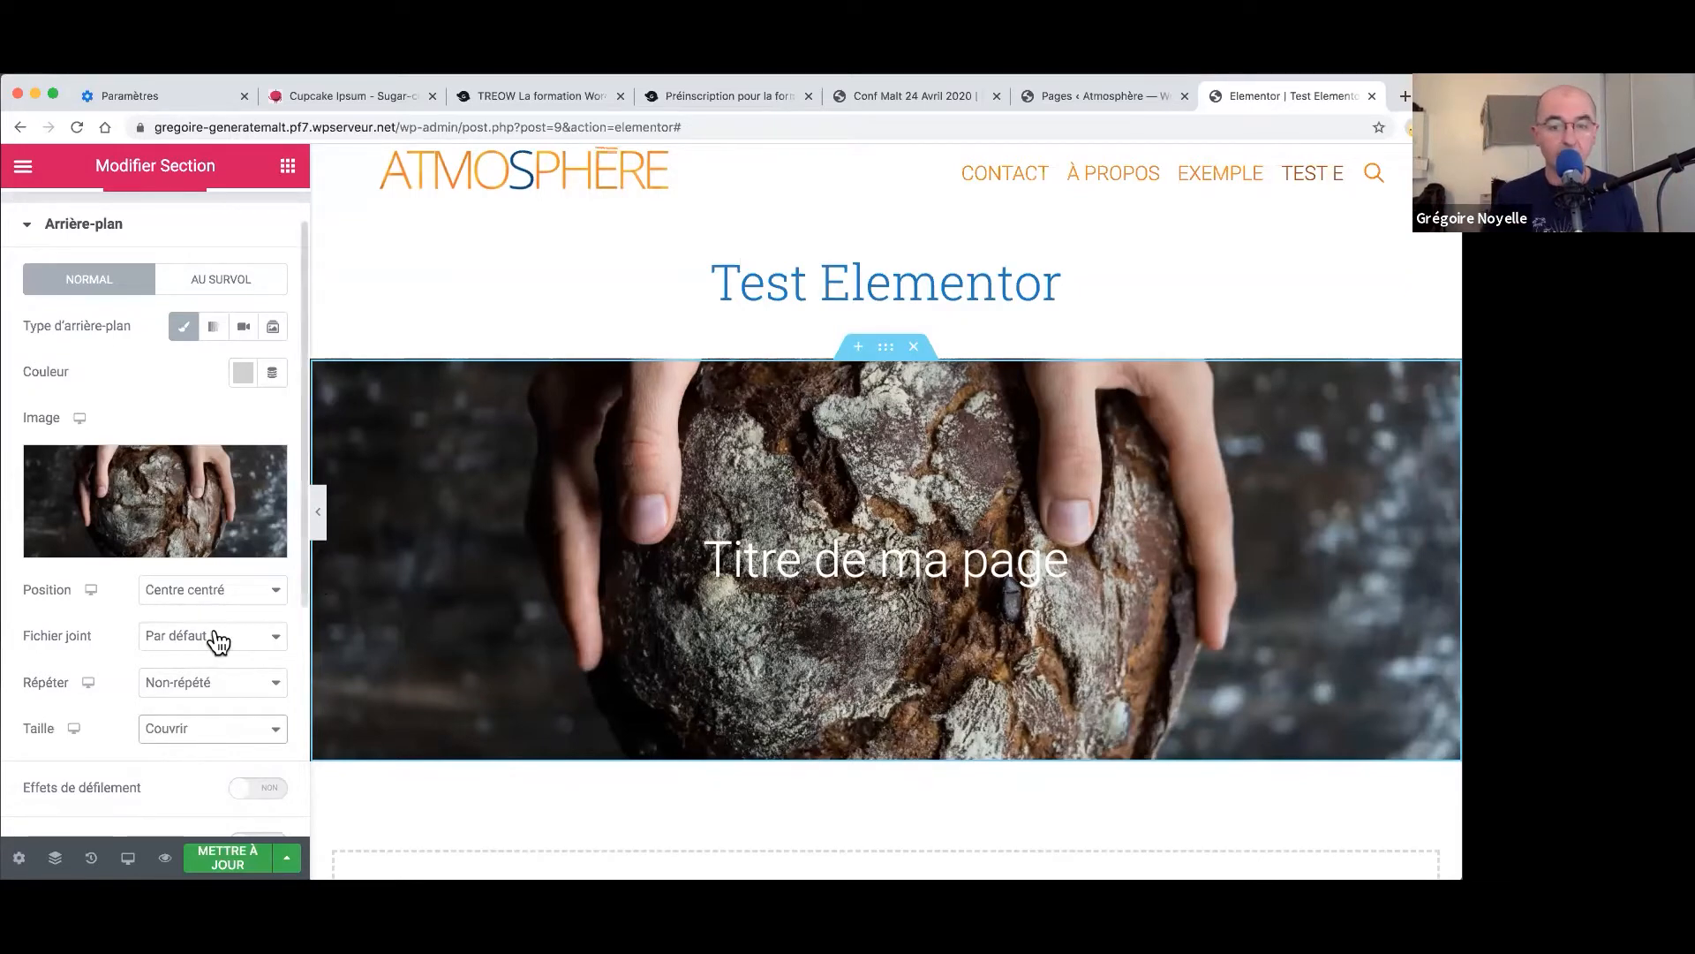
{"action": "scroll", "coordinate": [216, 636], "scroll_direction": "down", "scroll_amount": 5}
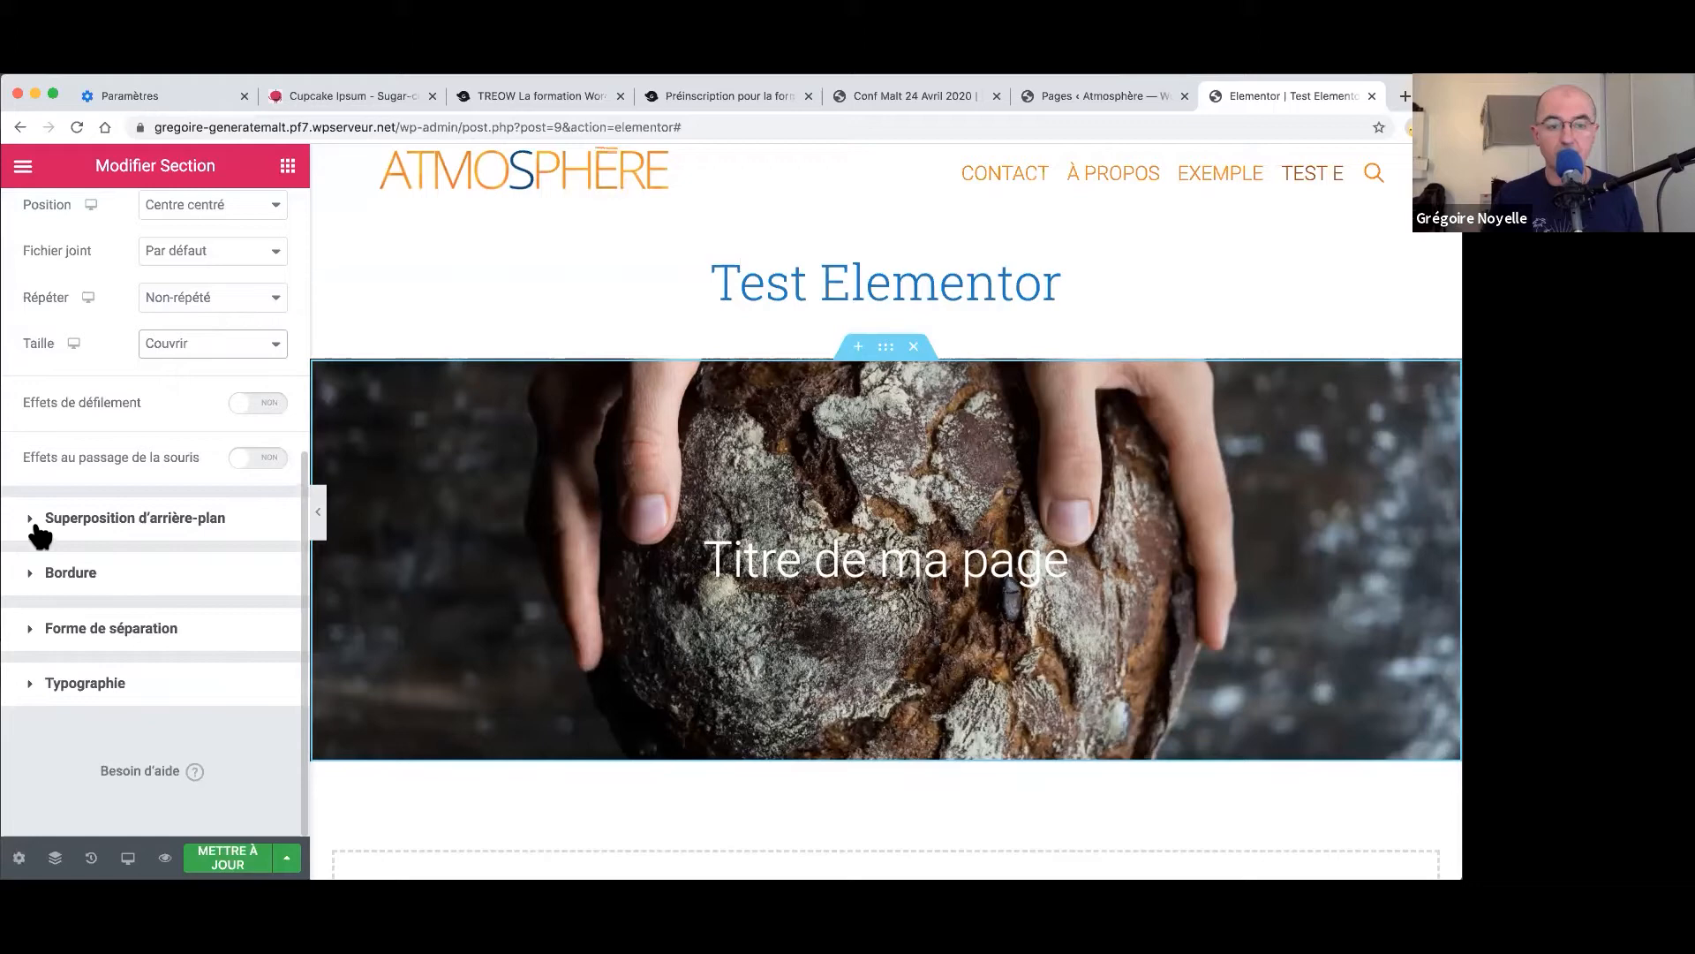
- Add a Classique background overlay in #0F0F0F at 0,63 opacity over the bread image
{"action": "left_click", "coordinate": [33, 516]}
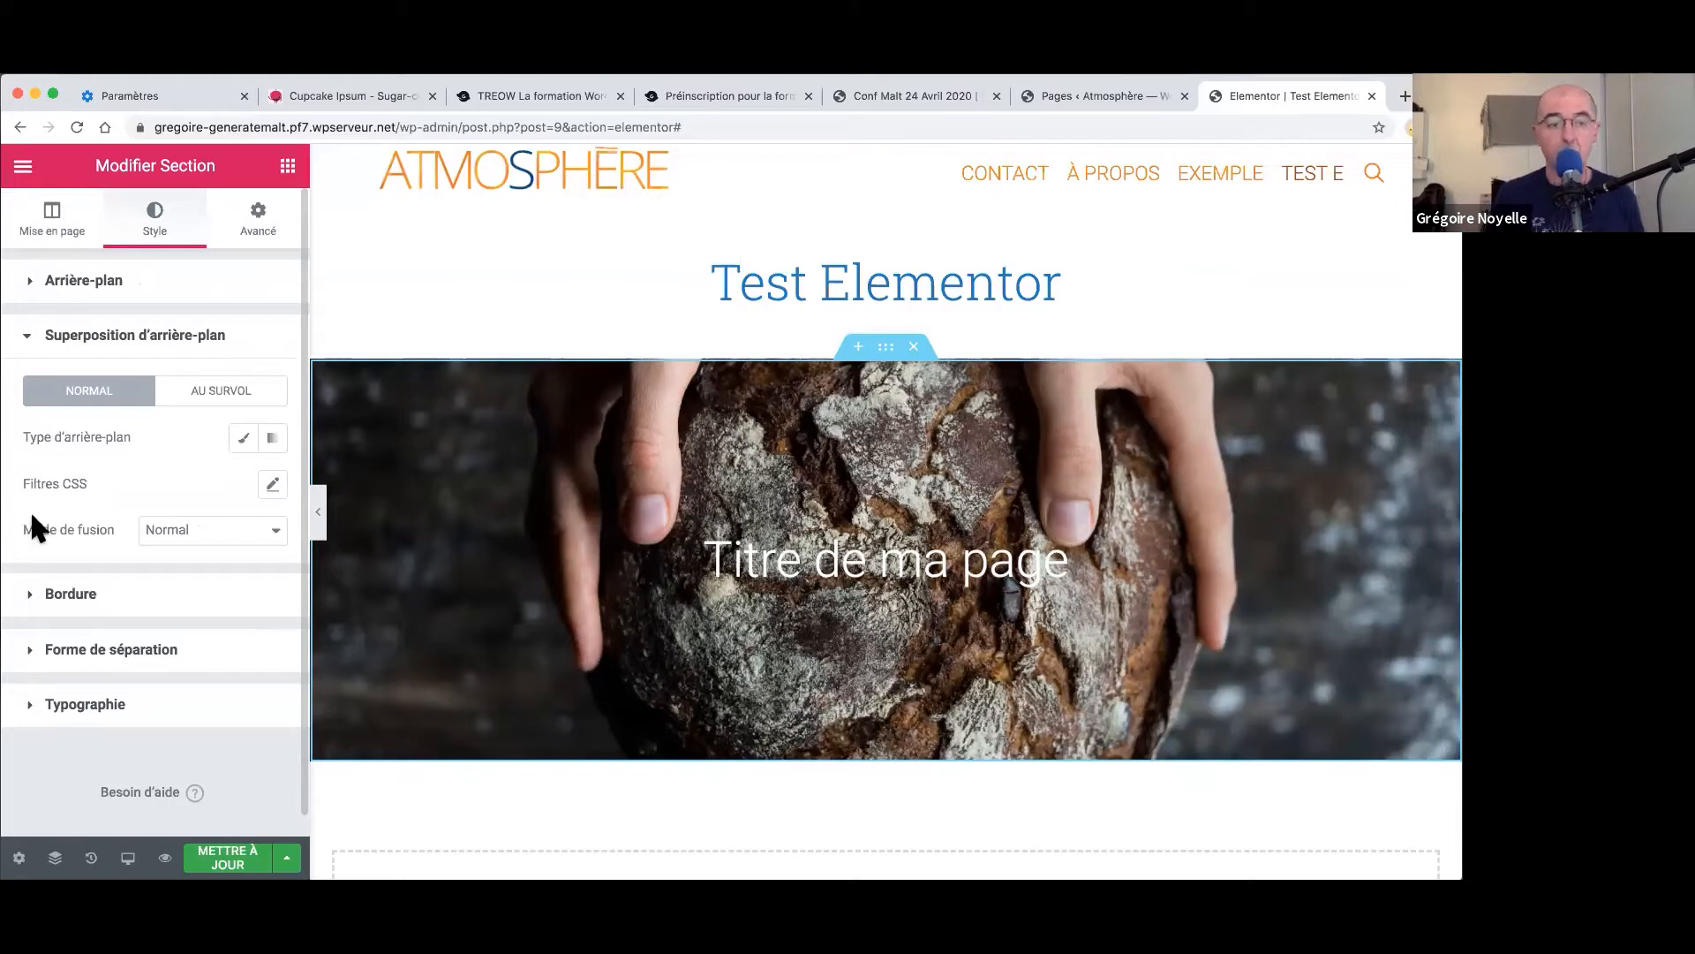
{"action": "left_click", "coordinate": [242, 439]}
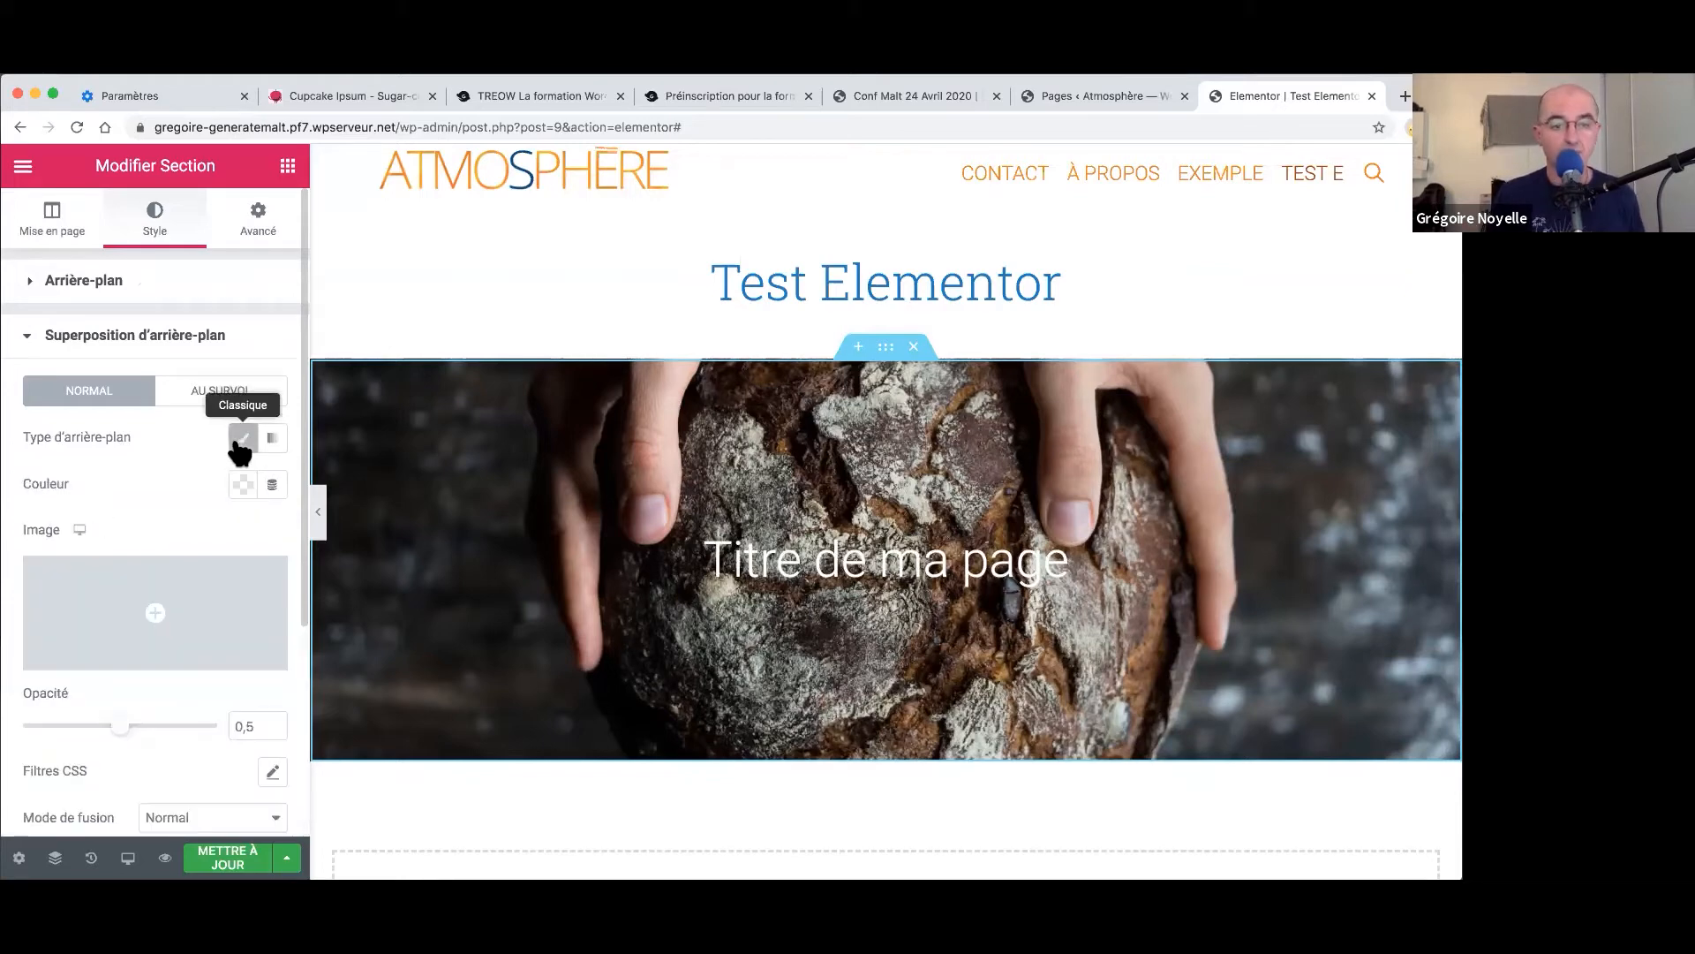
{"action": "left_click", "coordinate": [242, 486]}
{"action": "left_click_drag", "start_coordinate": [175, 630], "coordinate": [124, 757]}
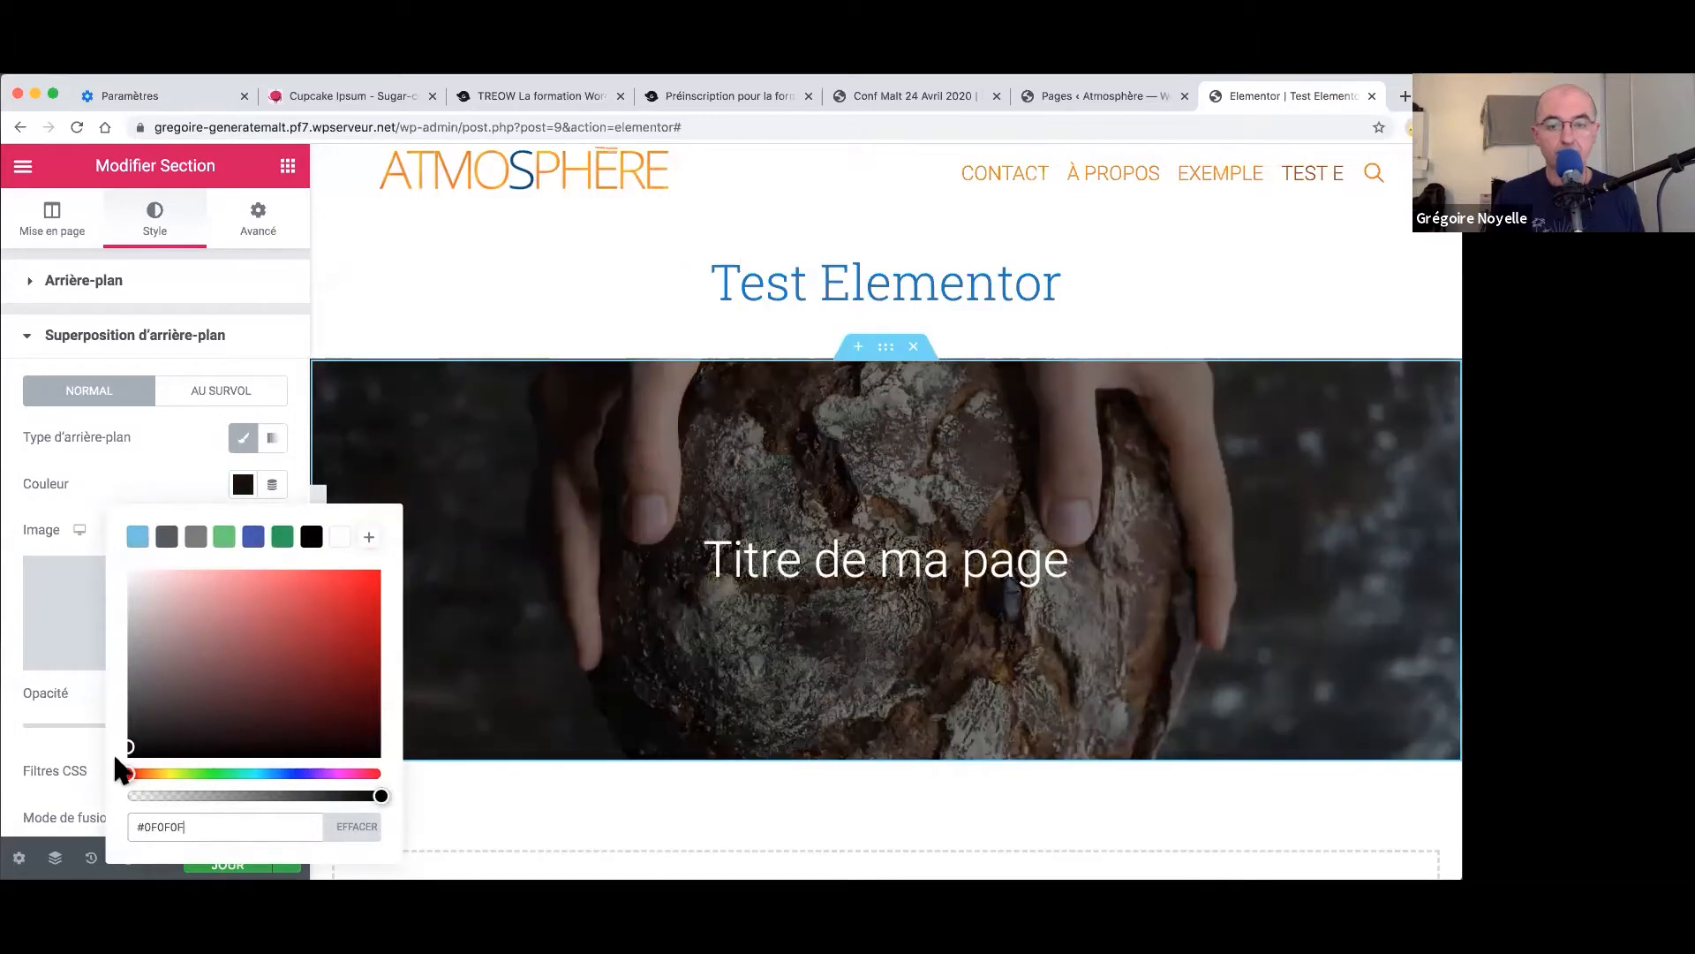
{"action": "left_click", "coordinate": [16, 452]}
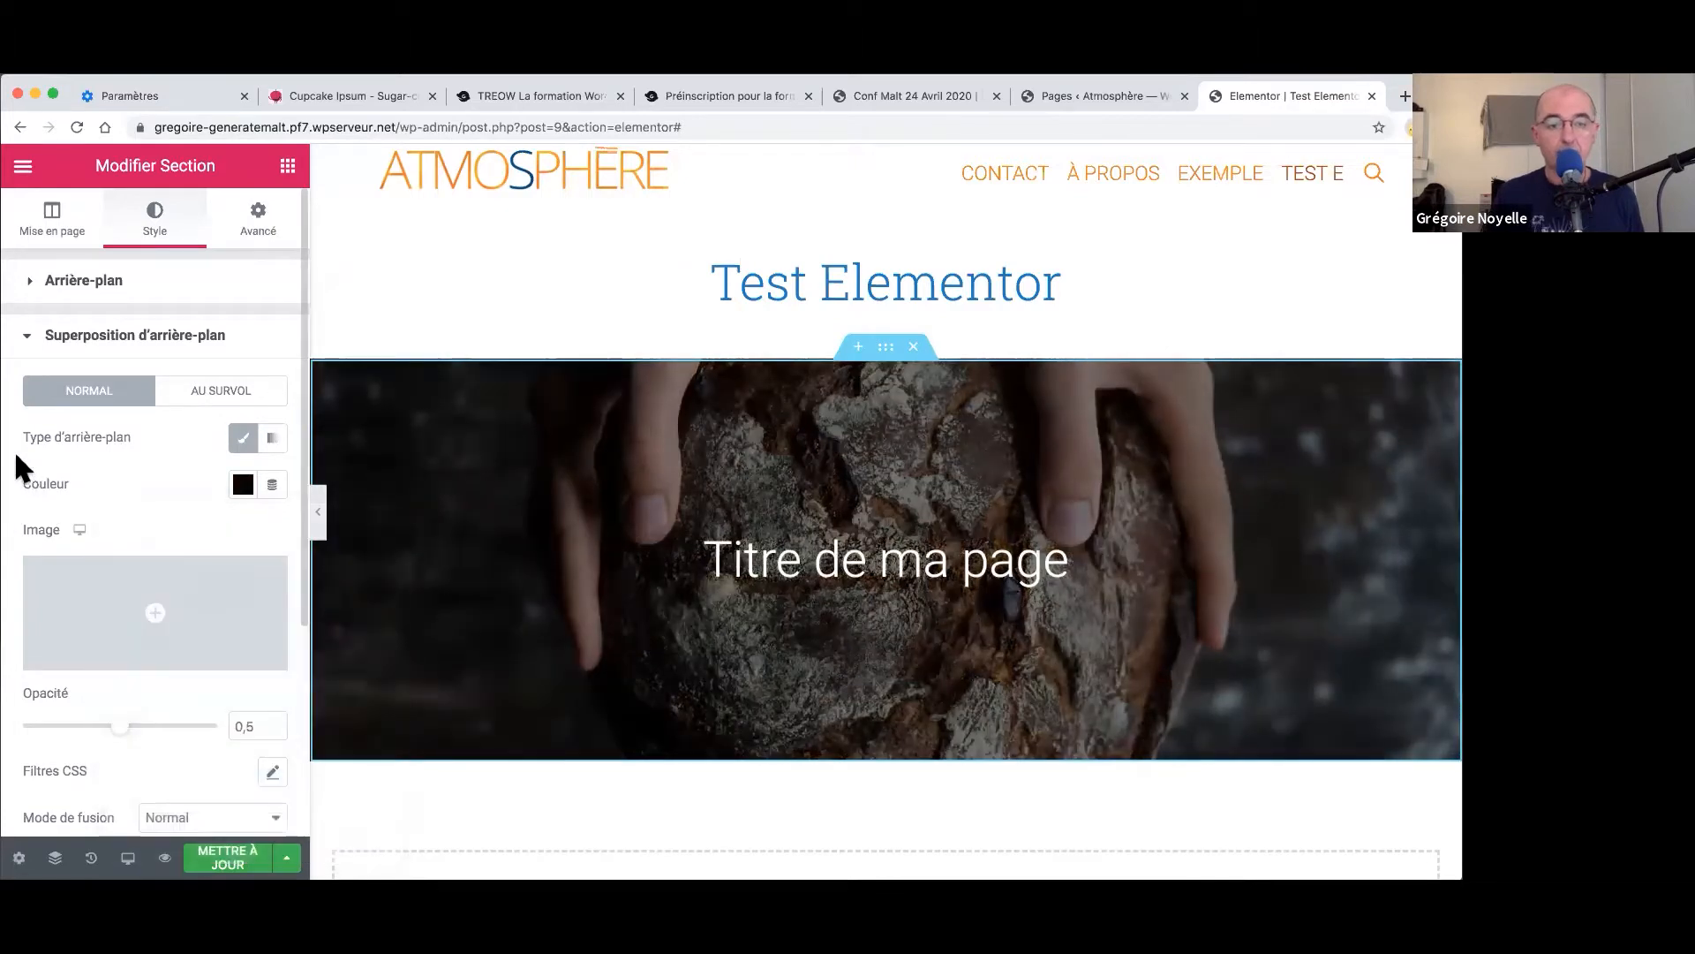
{"action": "left_click_drag", "start_coordinate": [118, 731], "coordinate": [144, 730]}
{"action": "scroll", "coordinate": [173, 720], "scroll_direction": "down", "scroll_amount": 2}
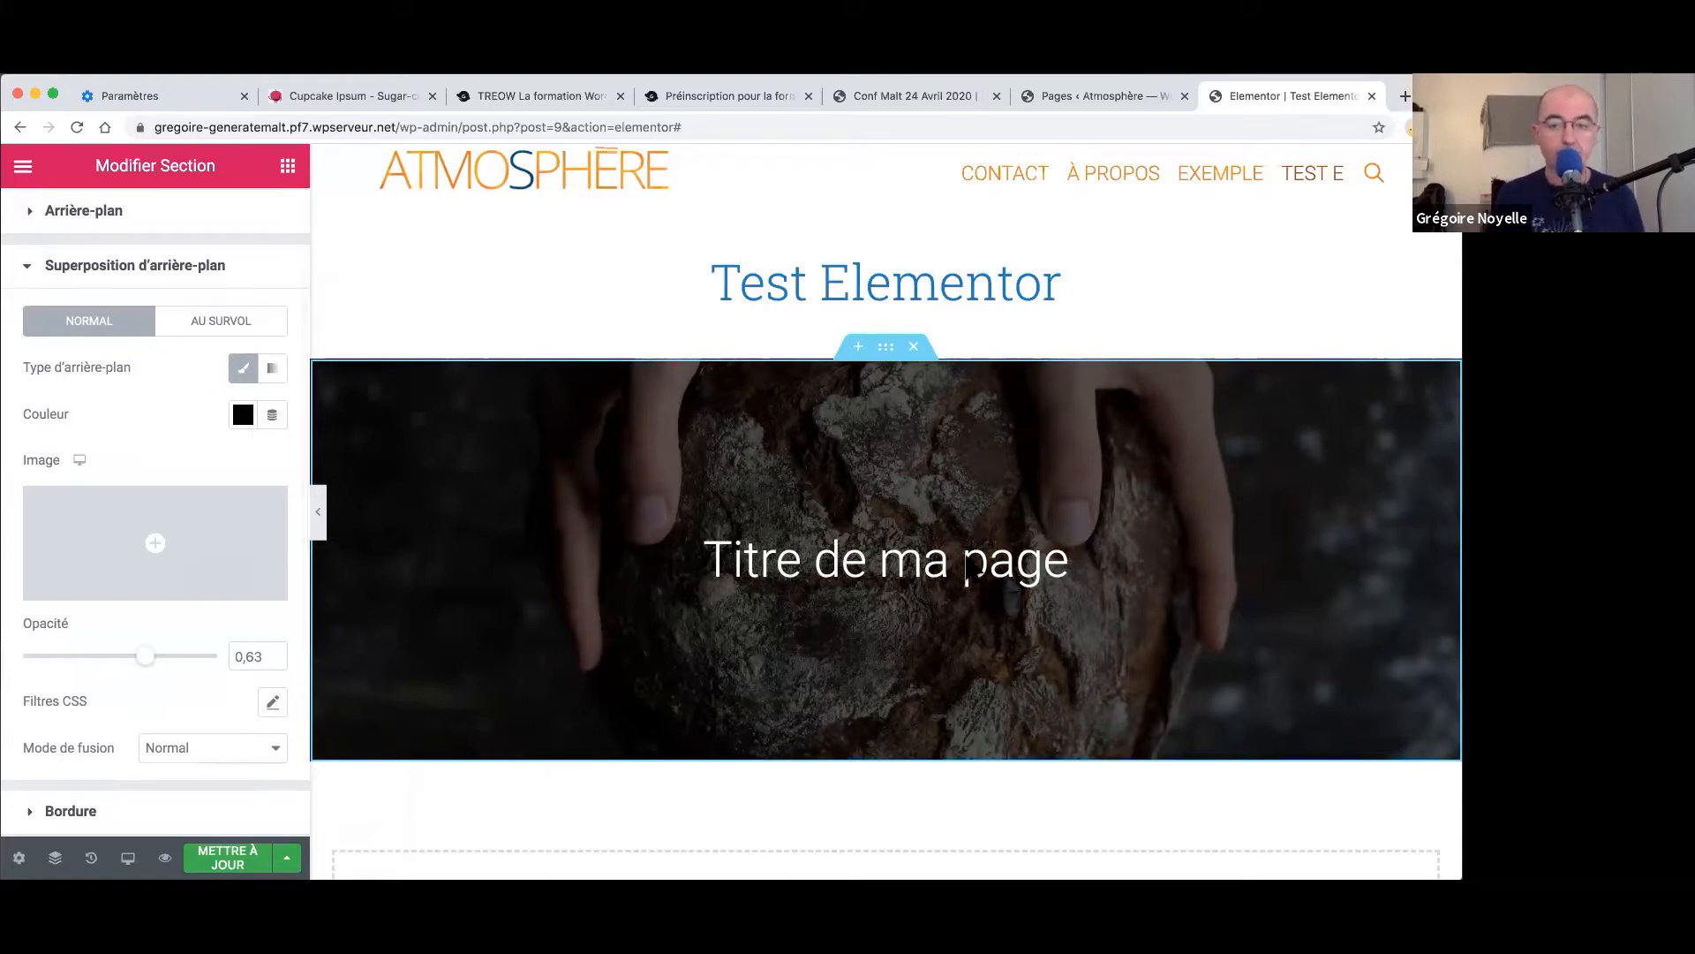
{"action": "scroll", "coordinate": [540, 697], "scroll_direction": "down", "scroll_amount": 2}
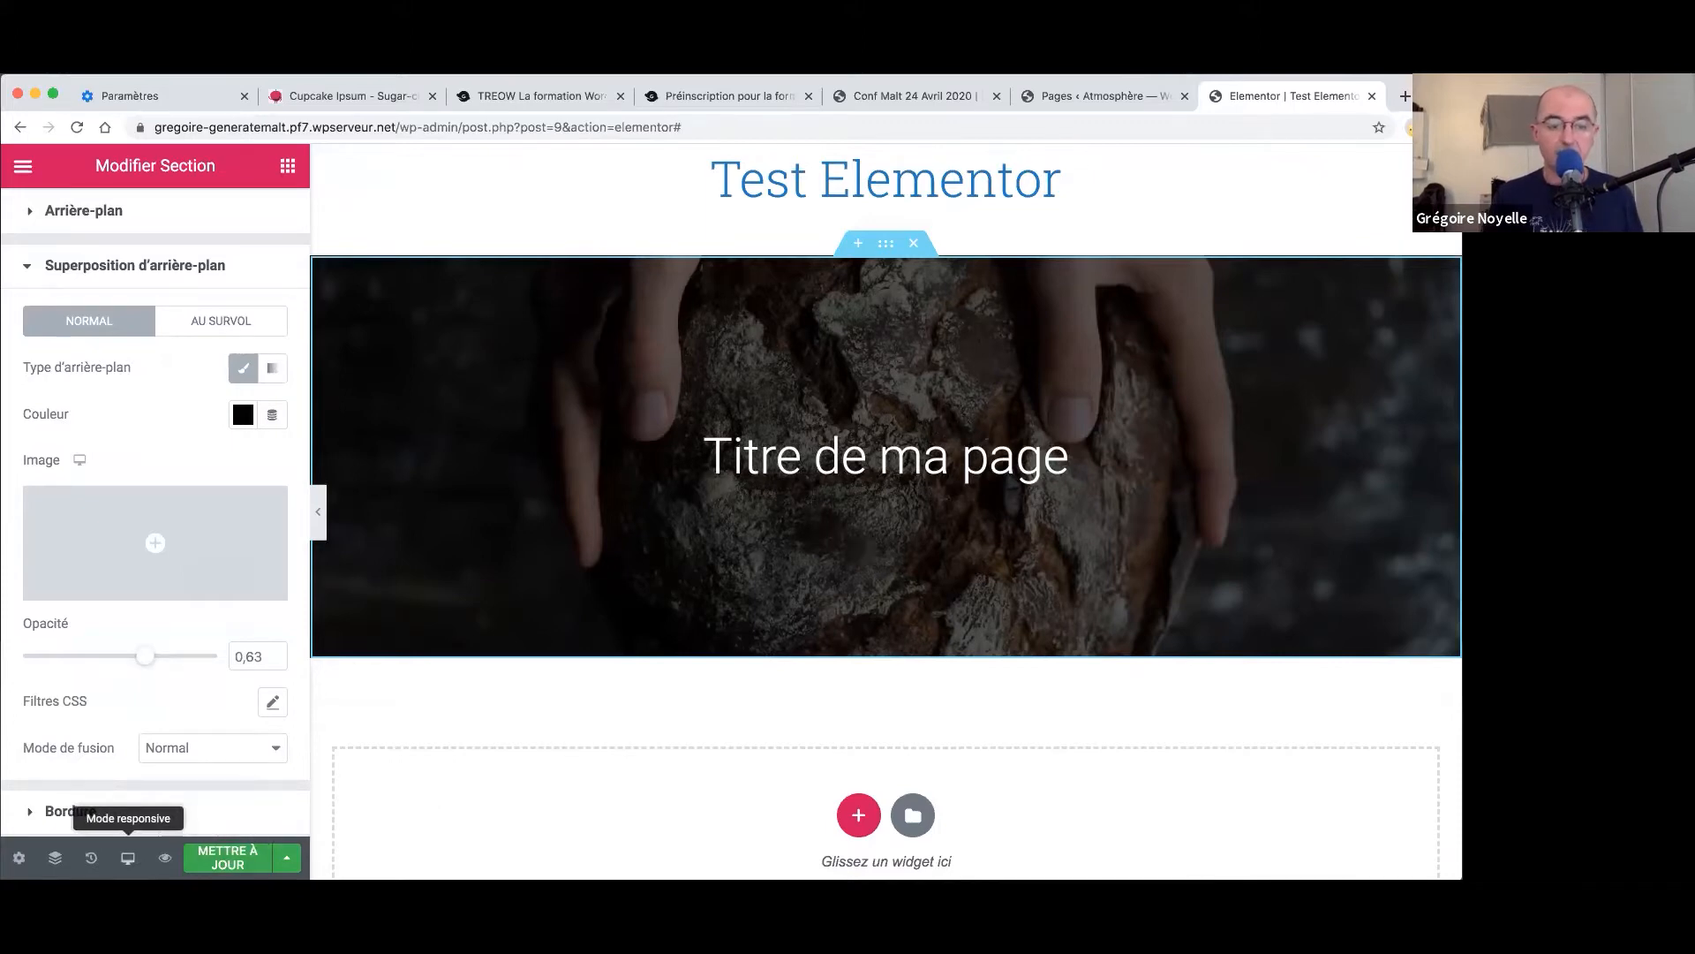
- Preview the page at mobile and tablet widths, ending on mobile
{"action": "left_click", "coordinate": [128, 857]}
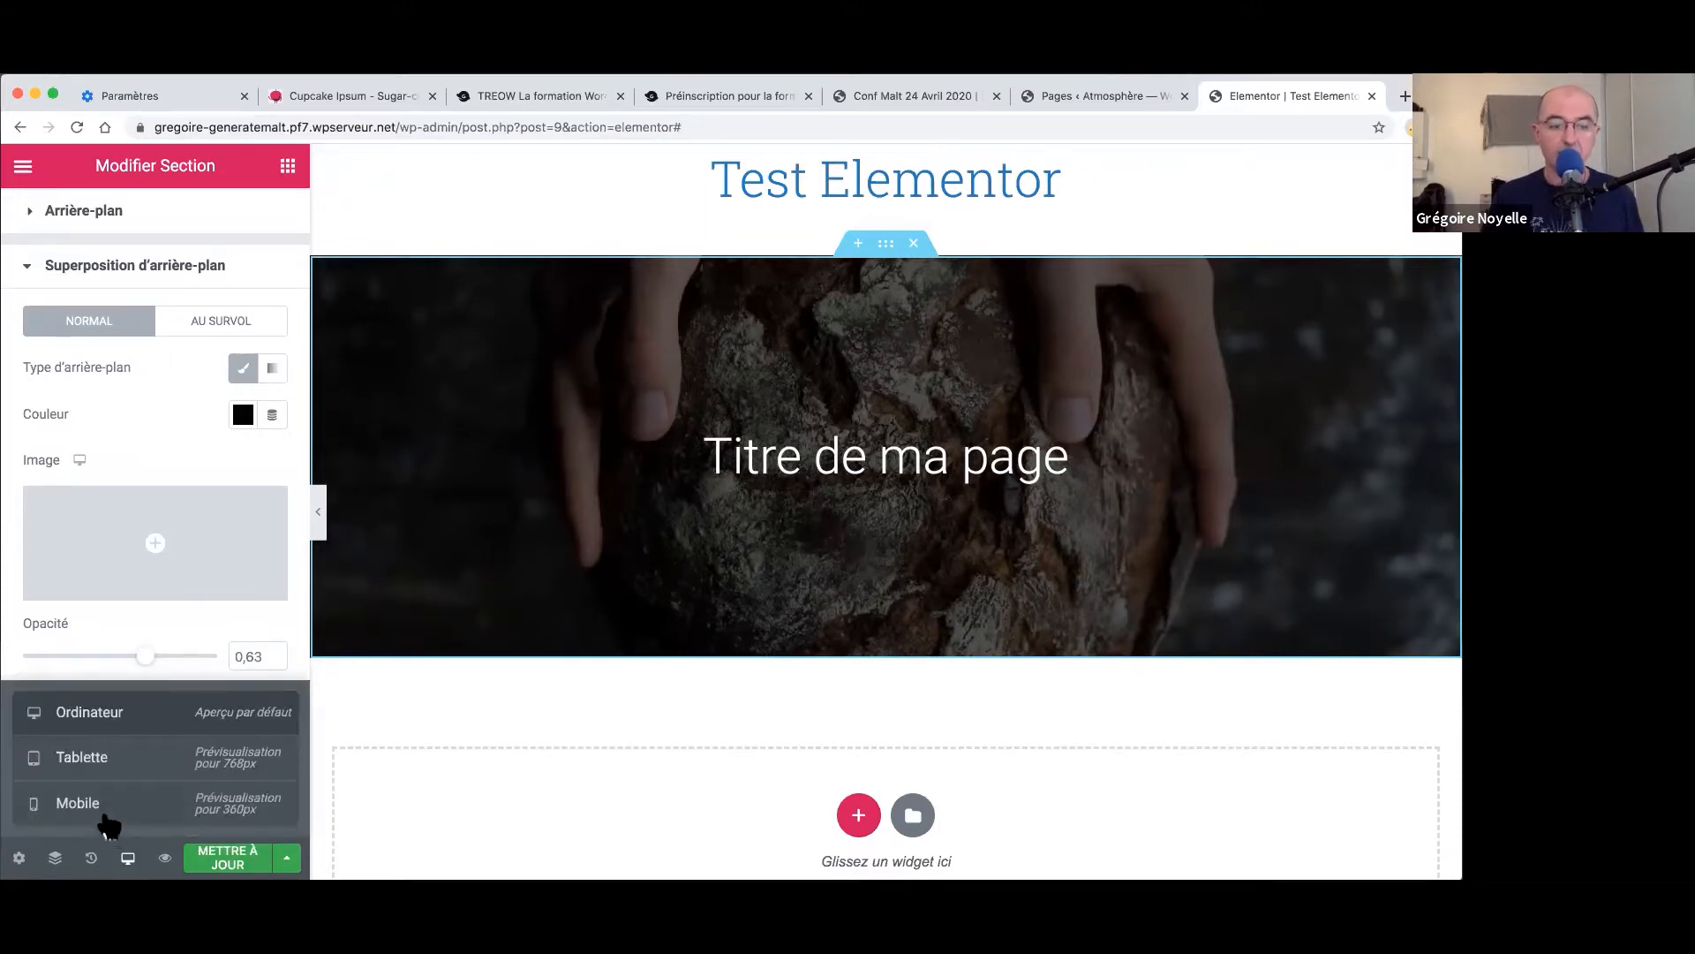
{"action": "left_click", "coordinate": [102, 817]}
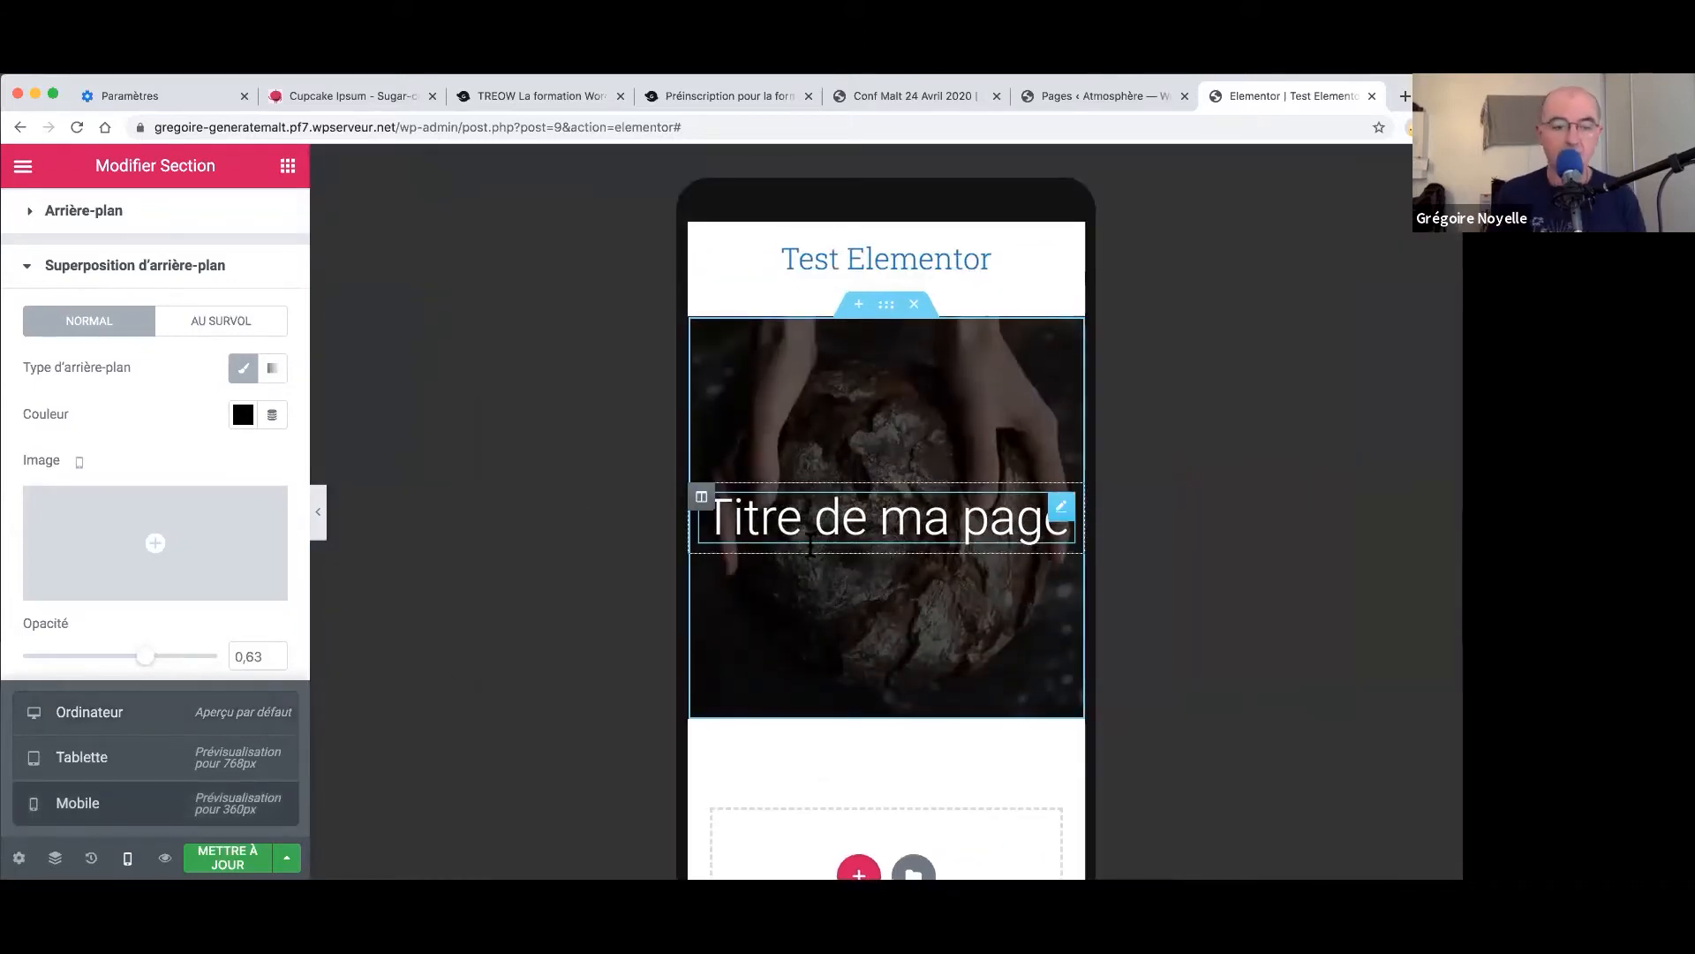
{"action": "left_click", "coordinate": [90, 760]}
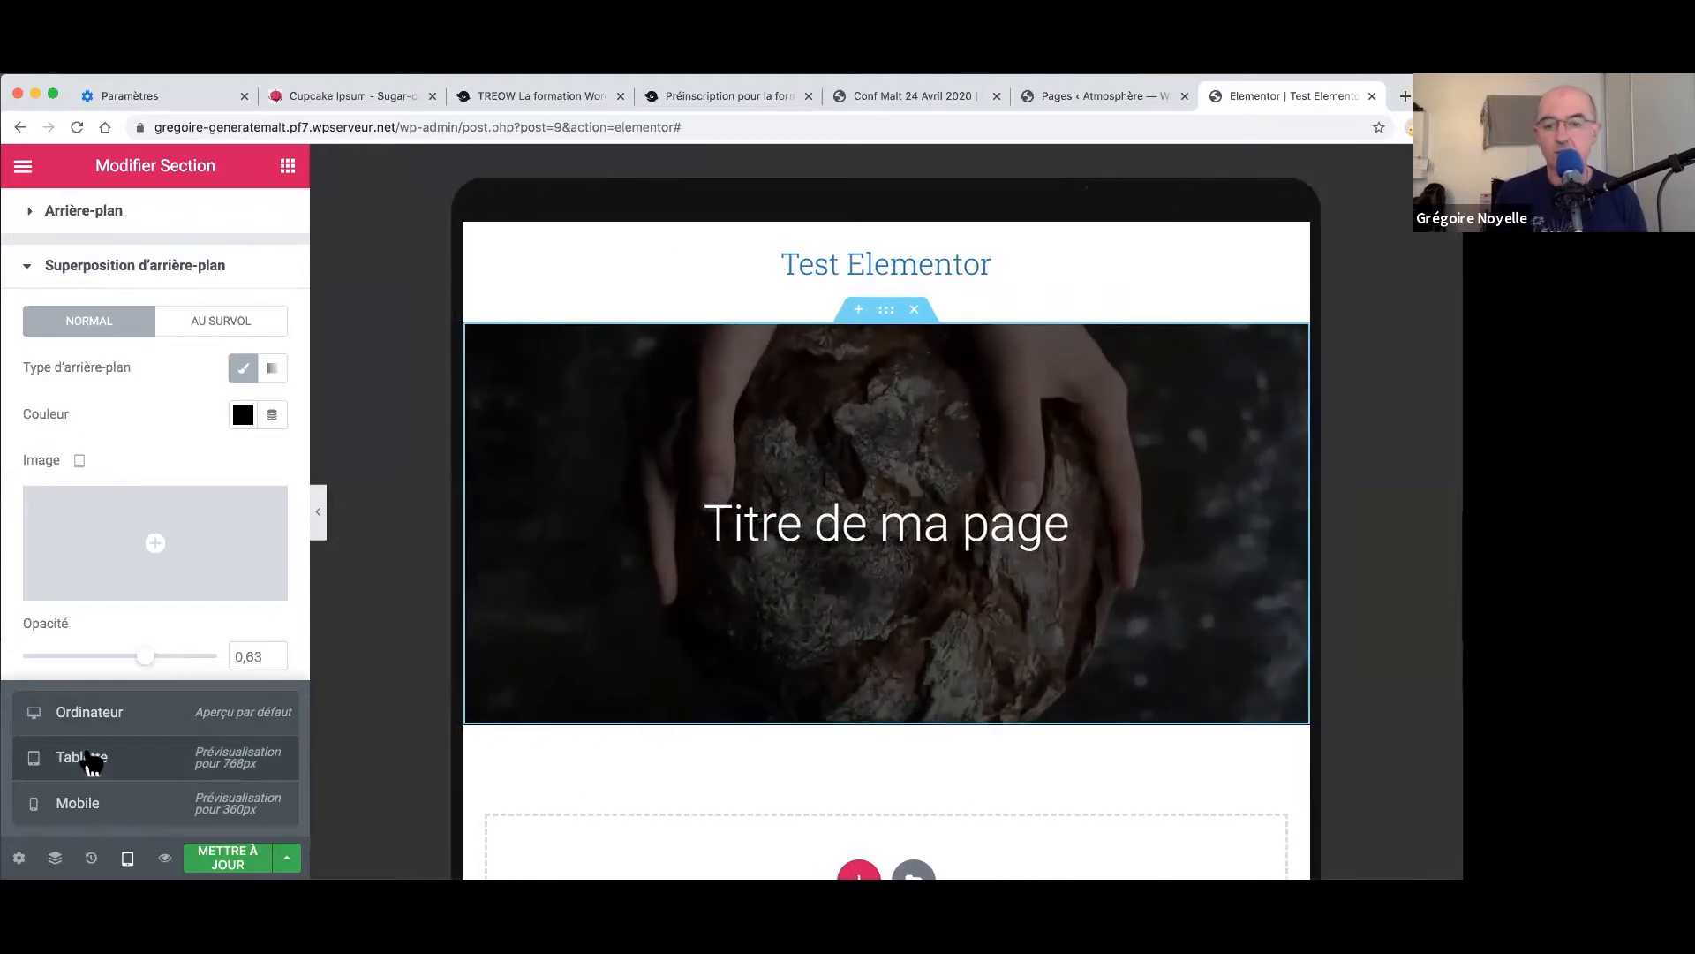
{"action": "left_click", "coordinate": [94, 806]}
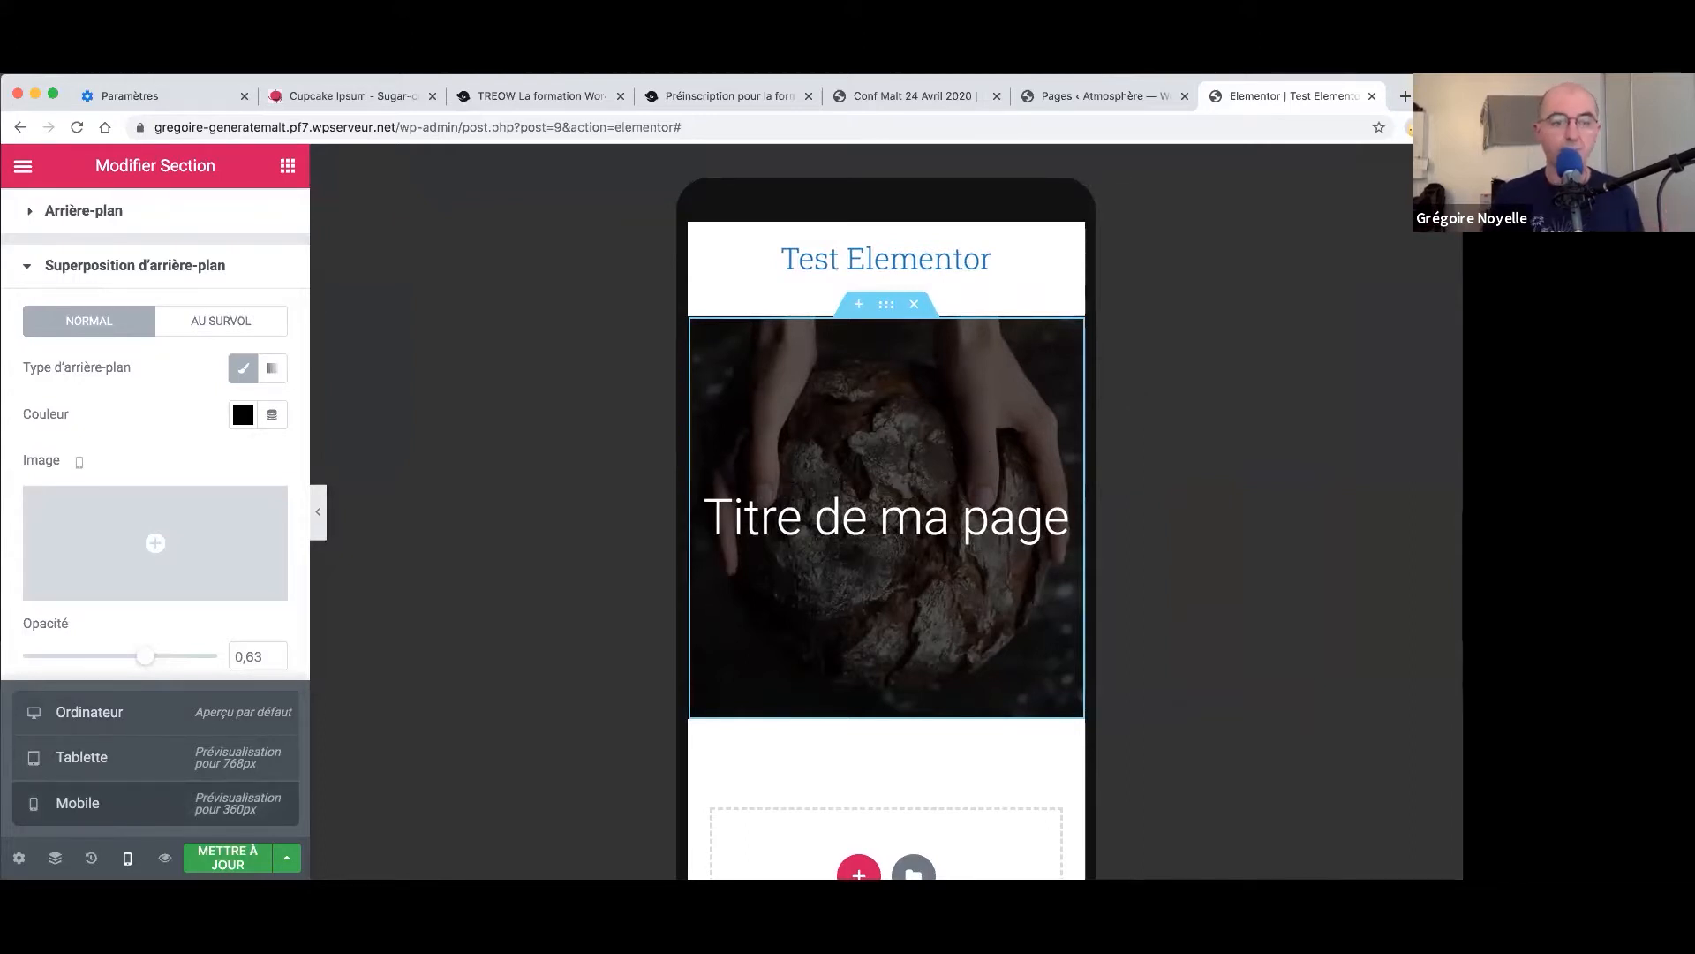
{"action": "scroll", "coordinate": [192, 495], "scroll_direction": "up", "scroll_amount": 2}
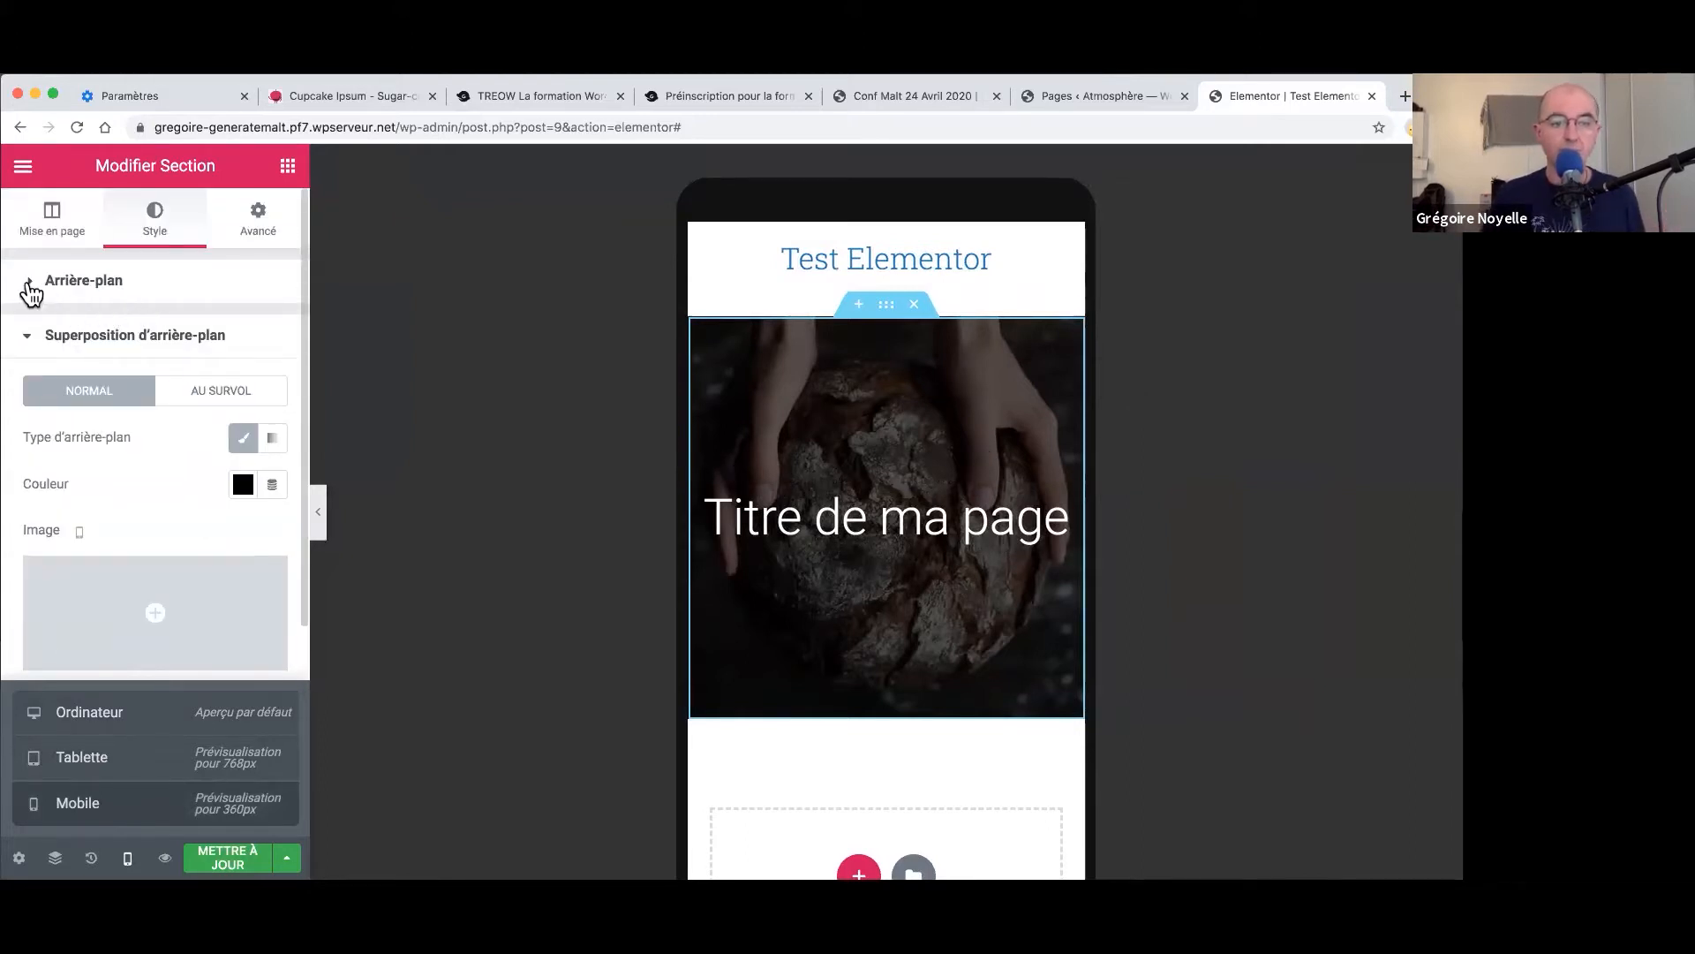
- Show the section's Avancé spacing, check desktop padding 150/0/150/0, then return to mobile
{"action": "left_click", "coordinate": [29, 282]}
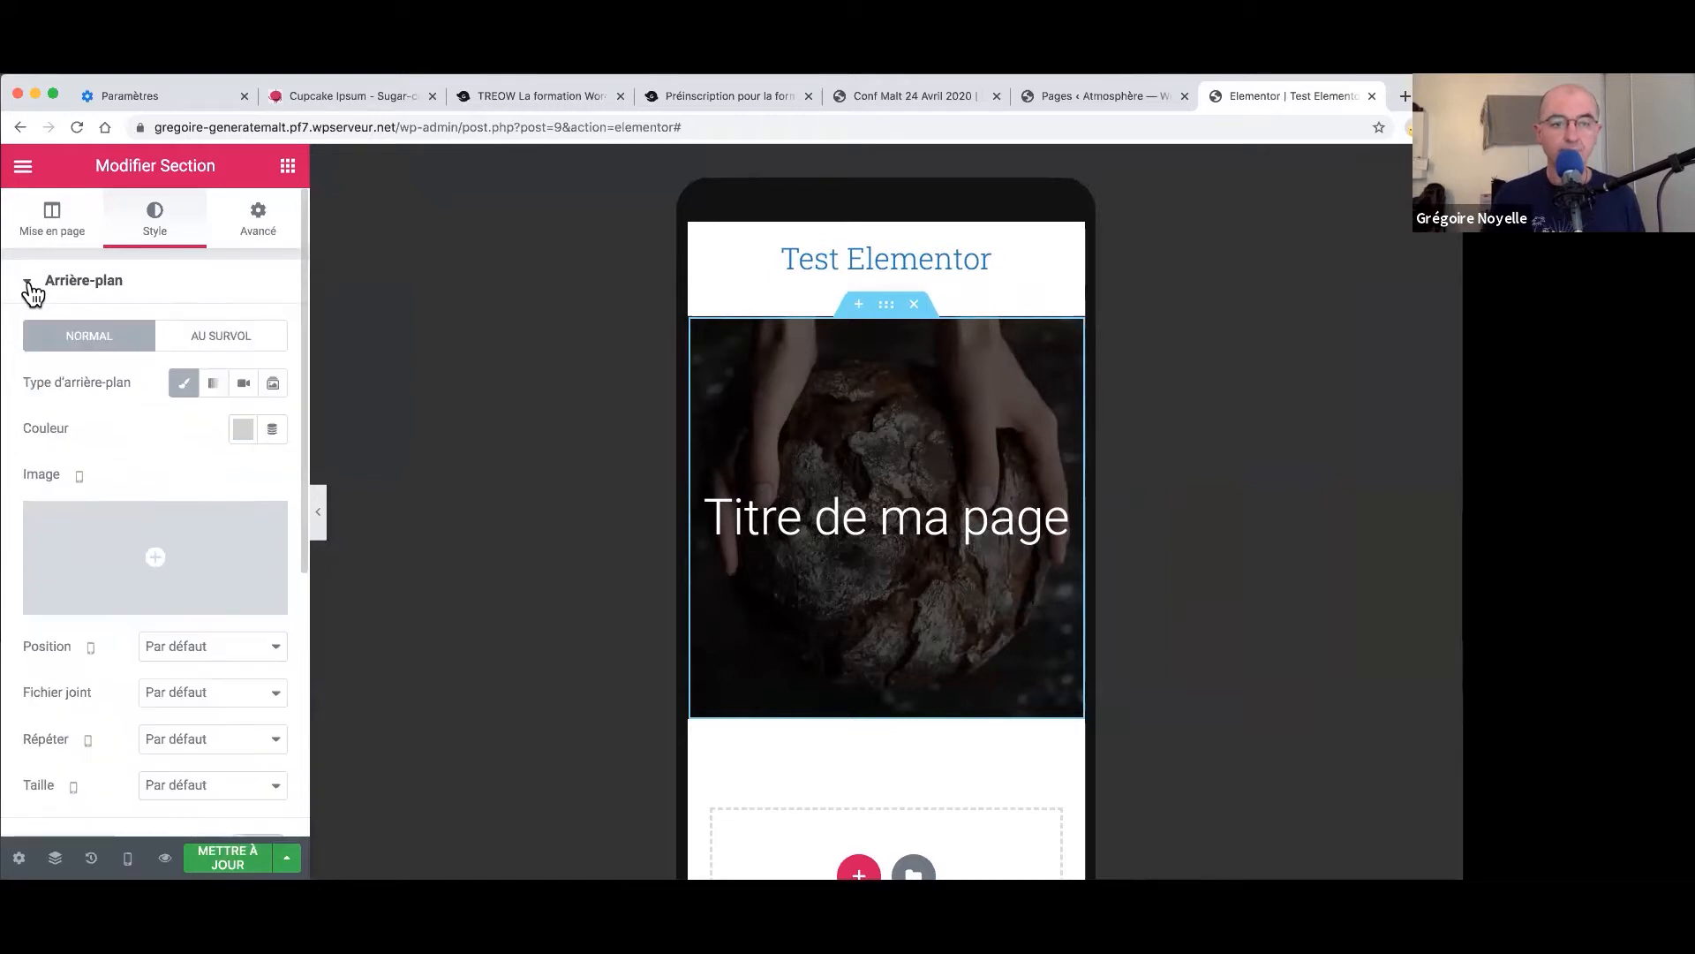
{"action": "left_click", "coordinate": [256, 220]}
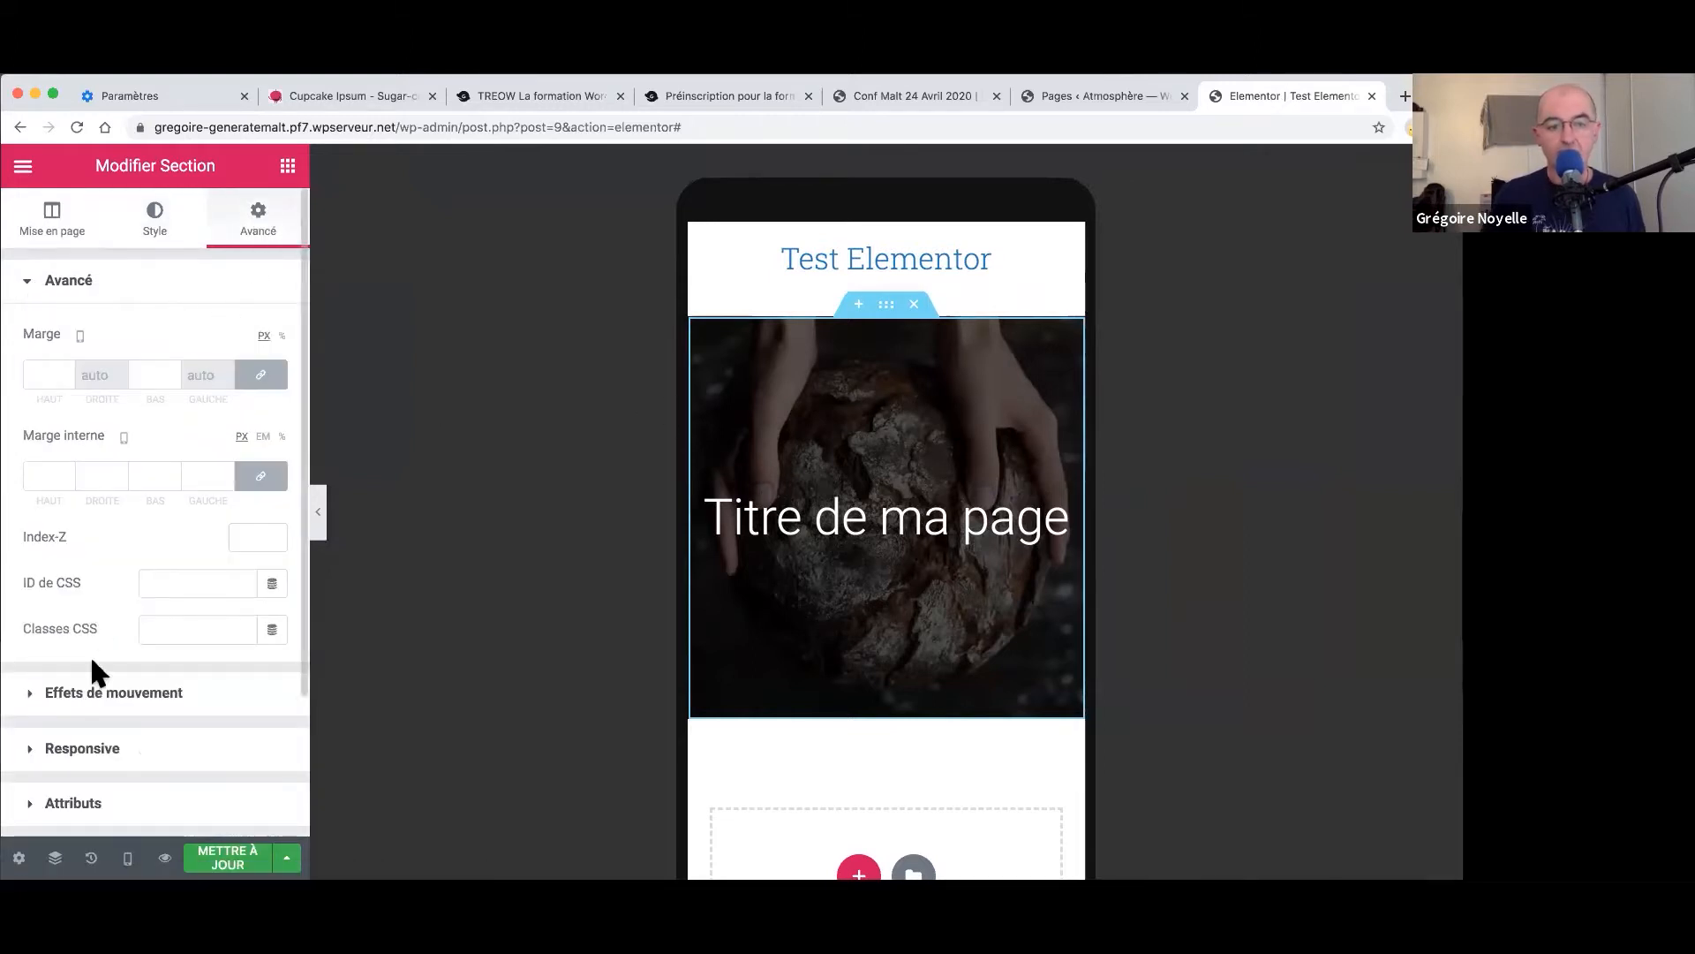
{"action": "left_click", "coordinate": [127, 857]}
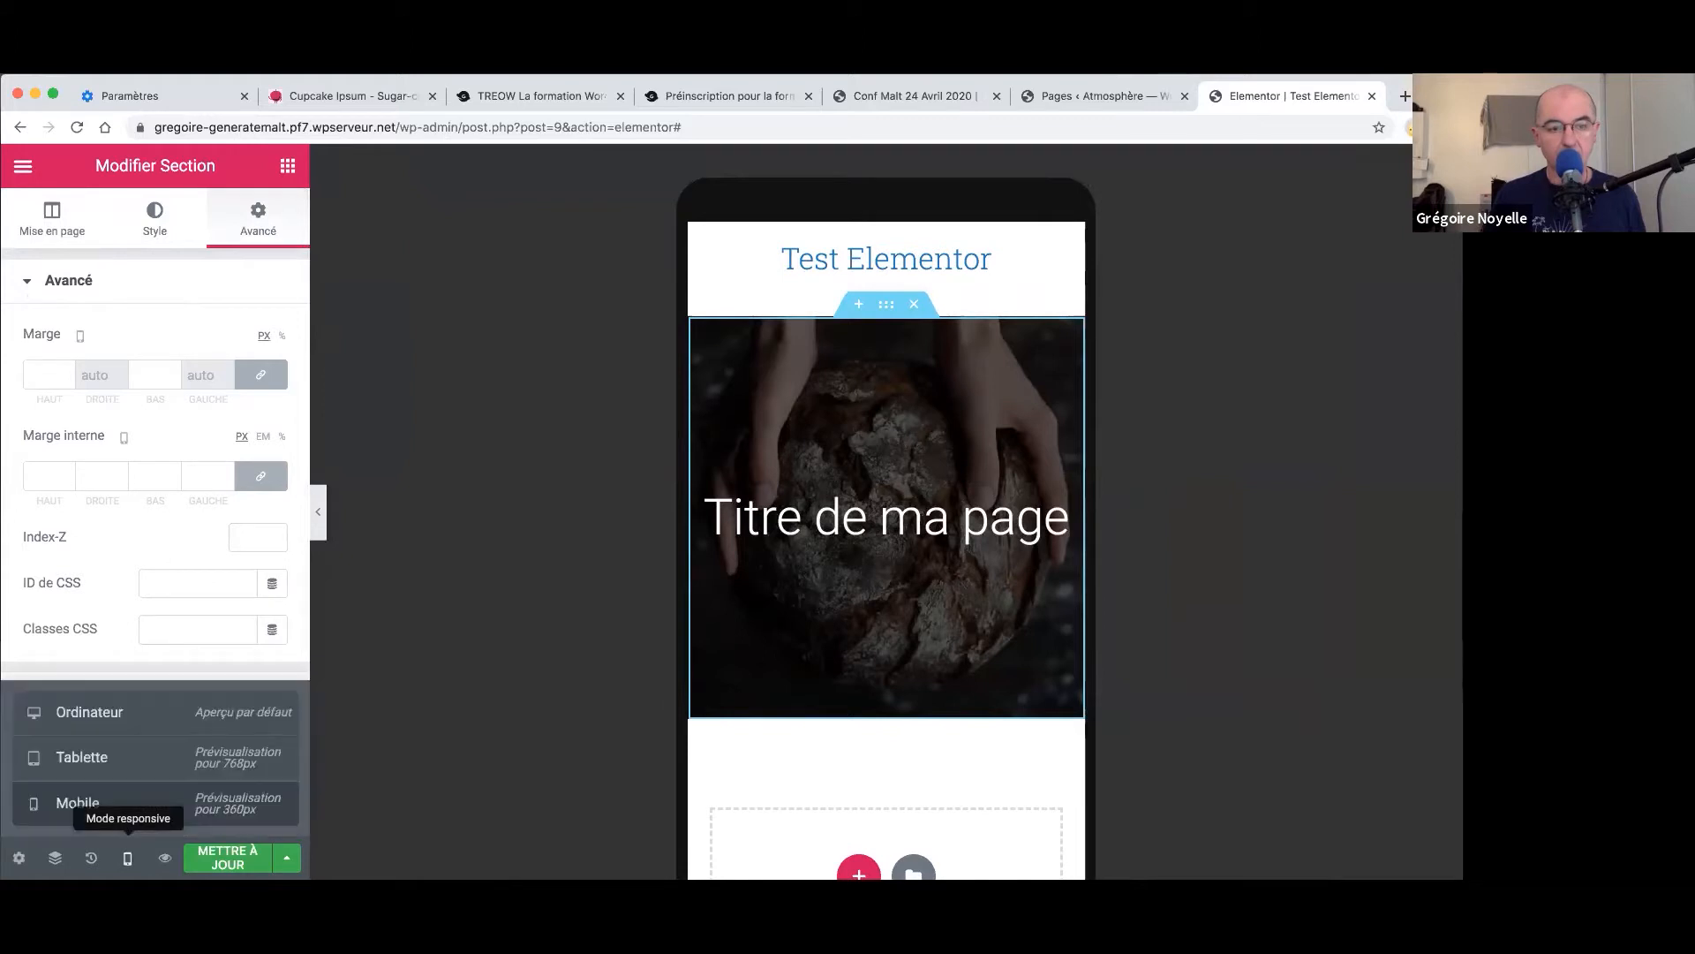
{"action": "left_click", "coordinate": [119, 724]}
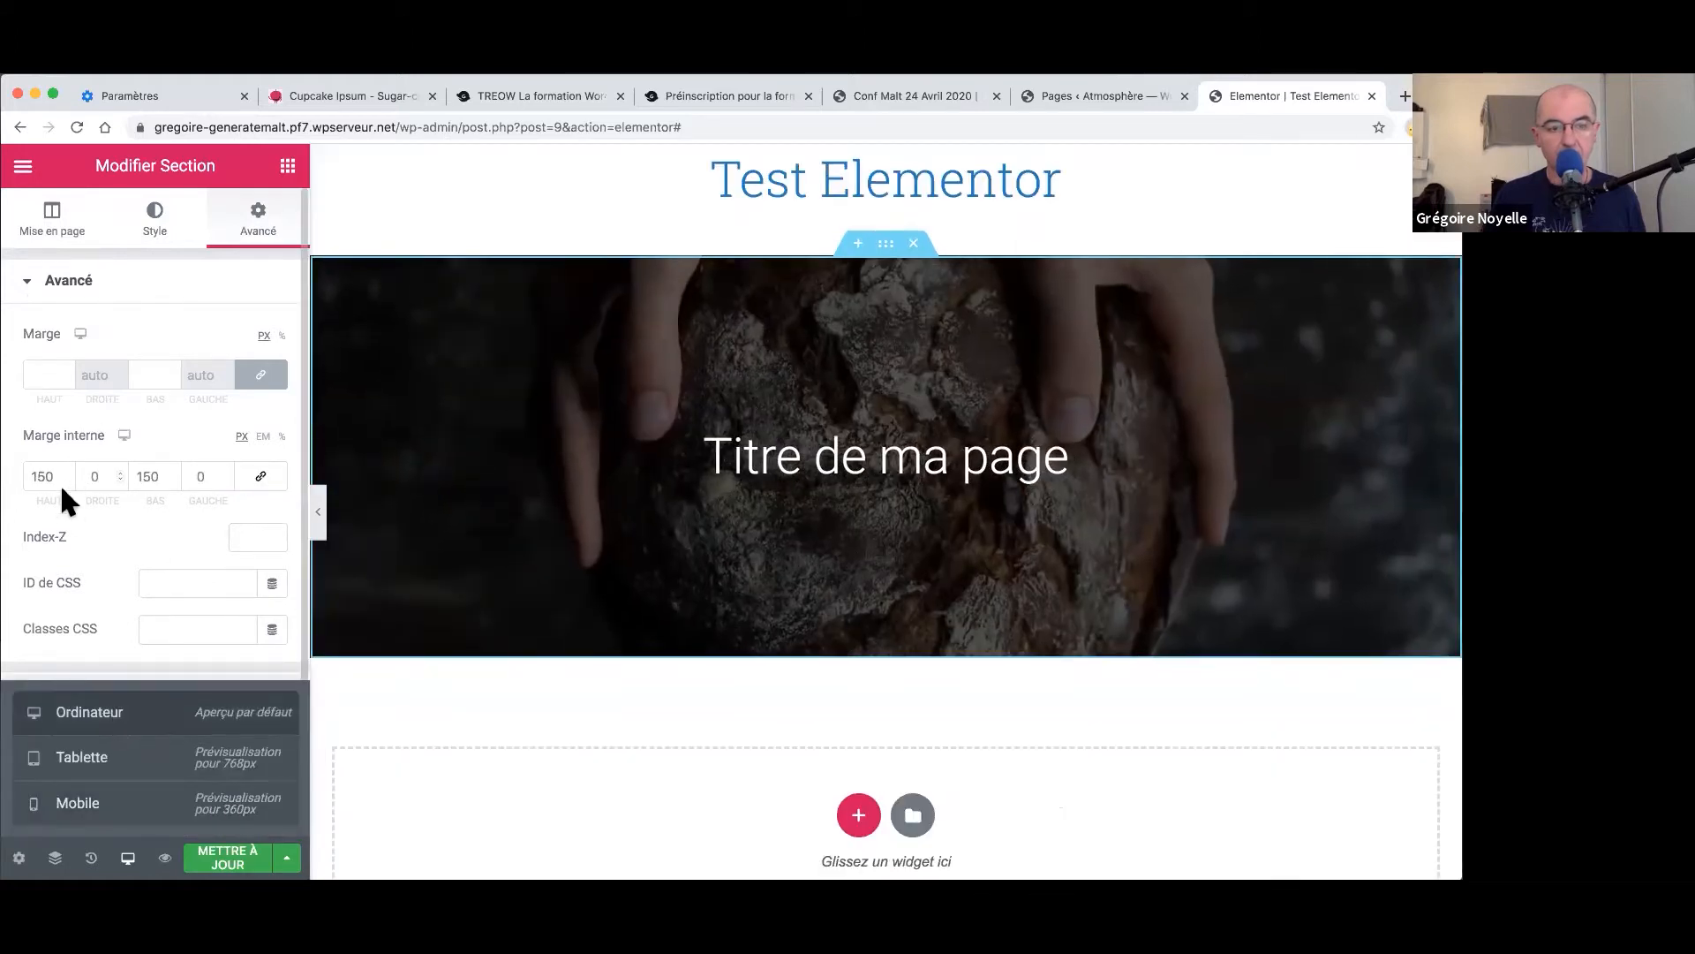
{"action": "left_click", "coordinate": [110, 822]}
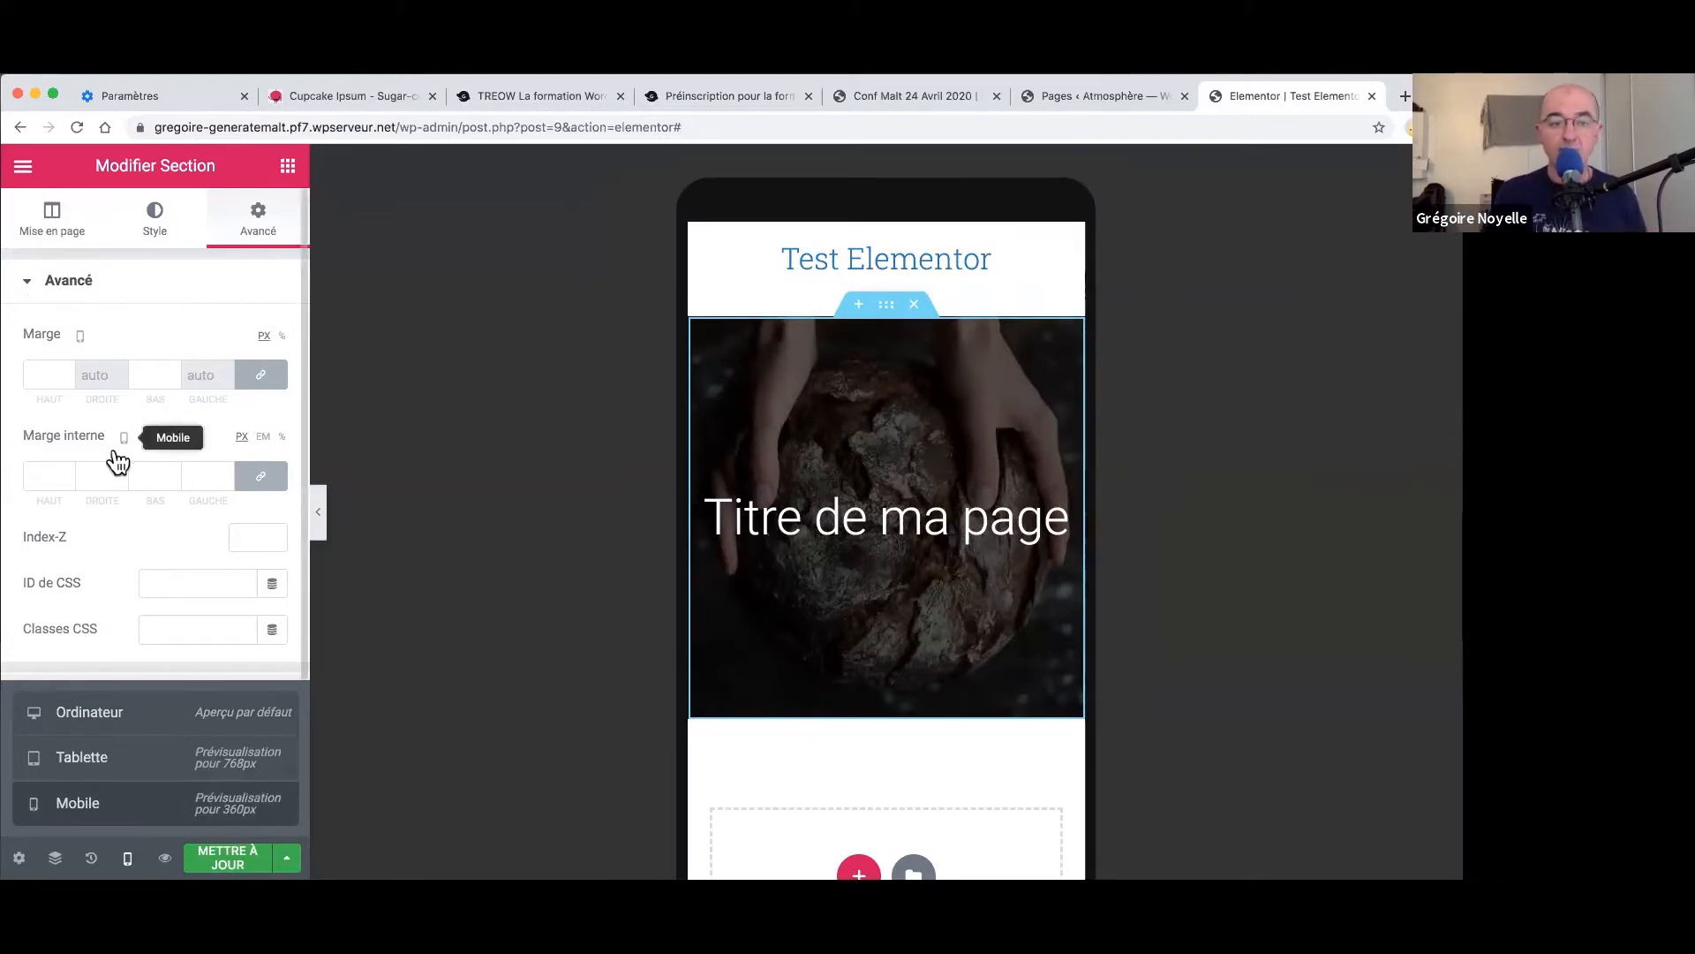
- Set the hero's mobile padding to 50/0/50/0 (top, right, bottom, left)
{"action": "left_click", "coordinate": [58, 477]}
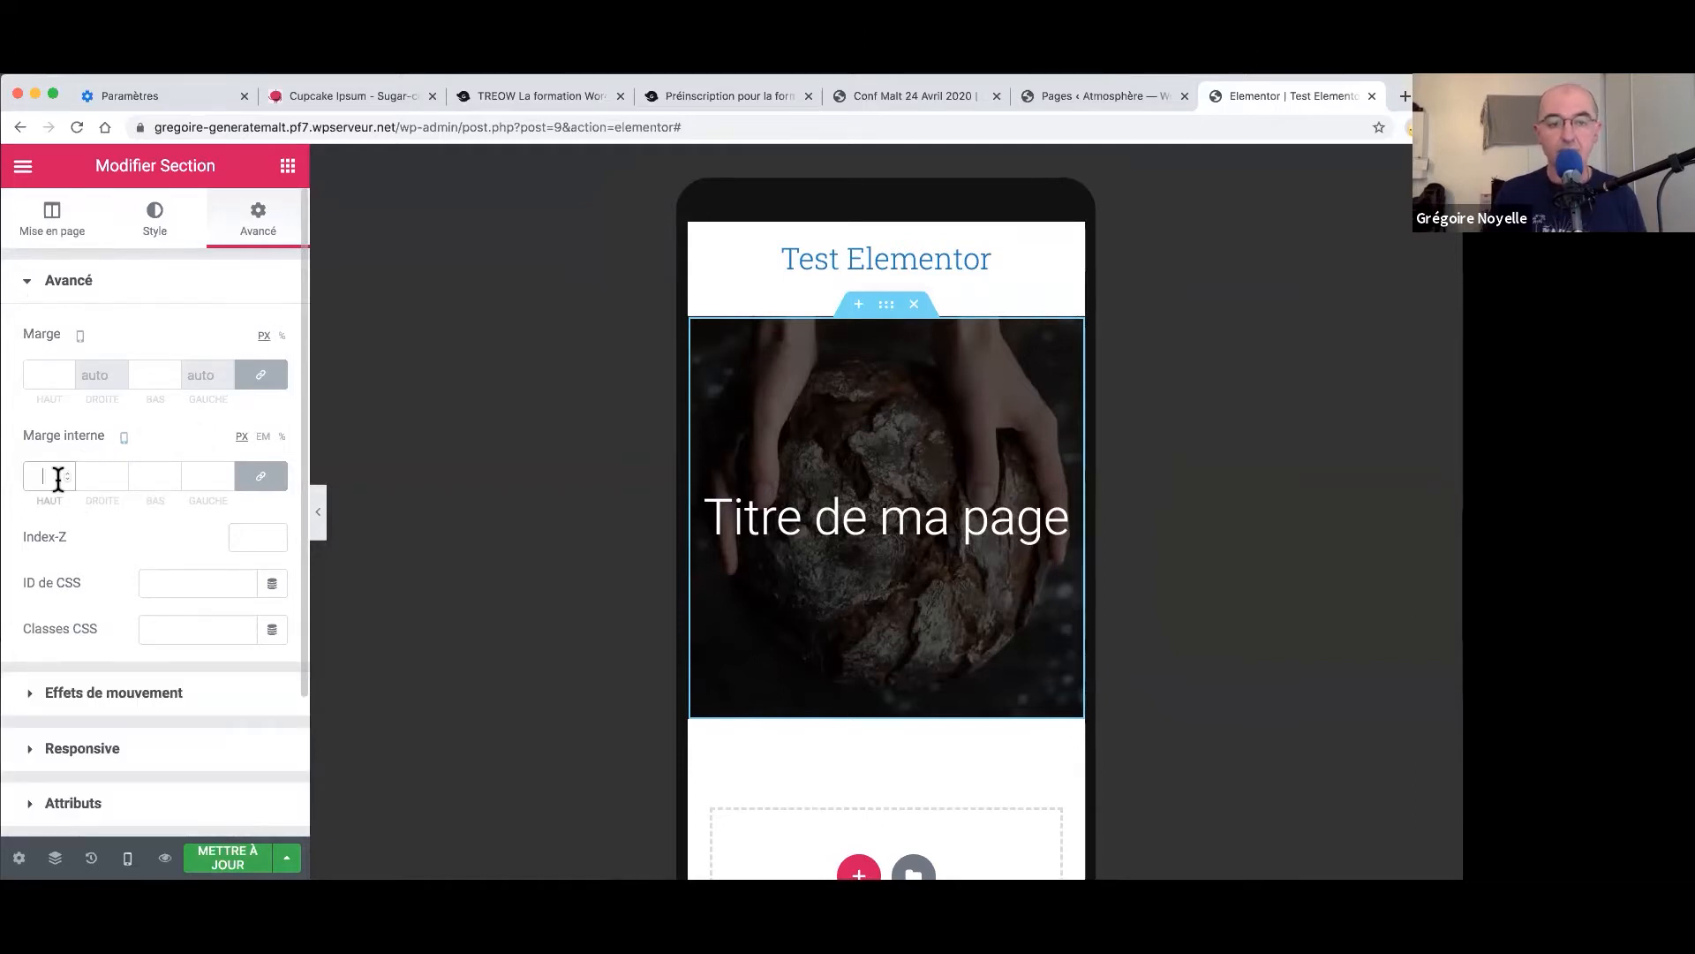
{"action": "type", "text": "50"}
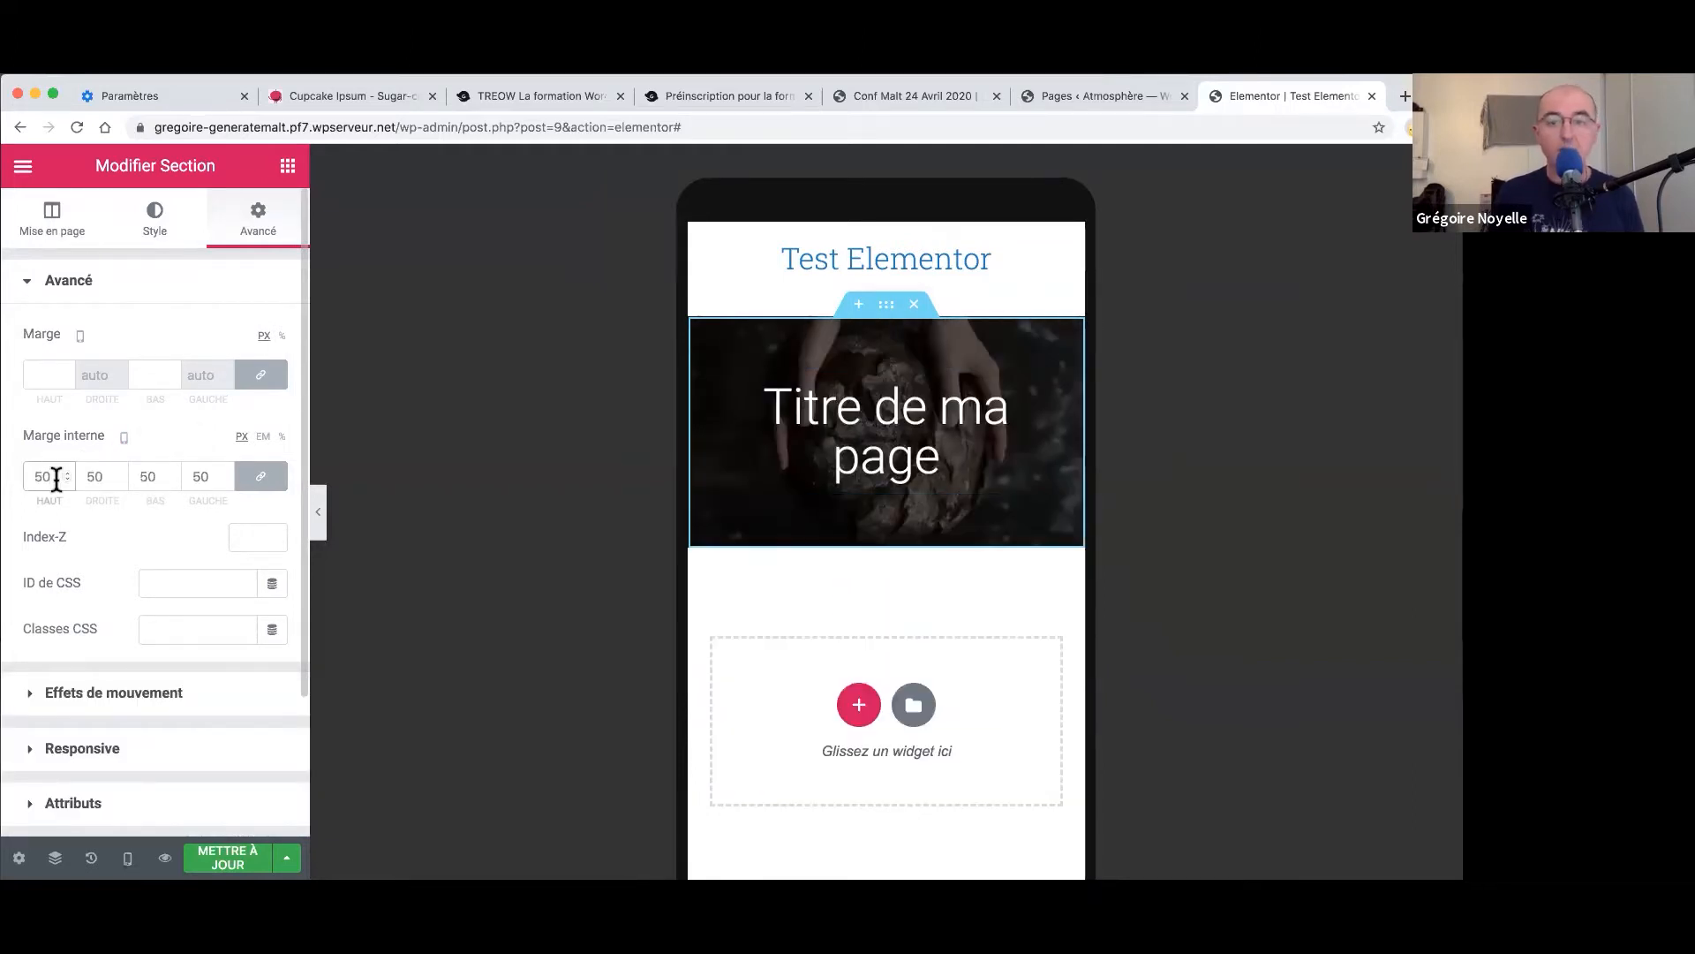
{"action": "left_click", "coordinate": [256, 481]}
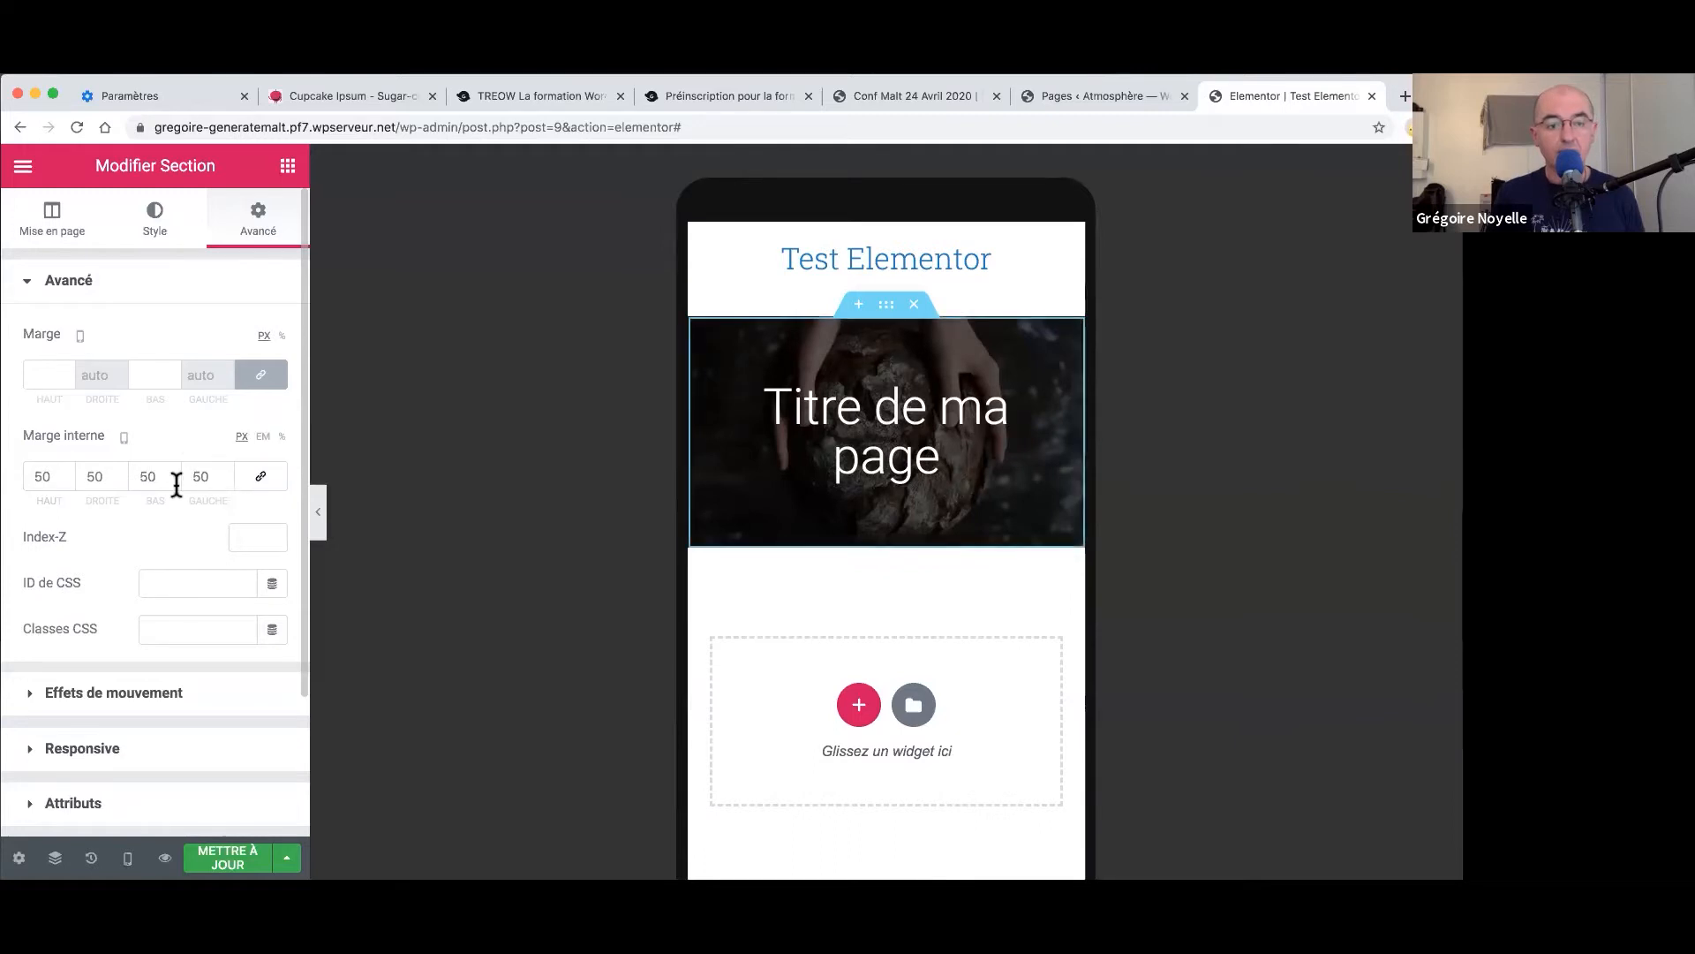
{"action": "left_click", "coordinate": [97, 478]}
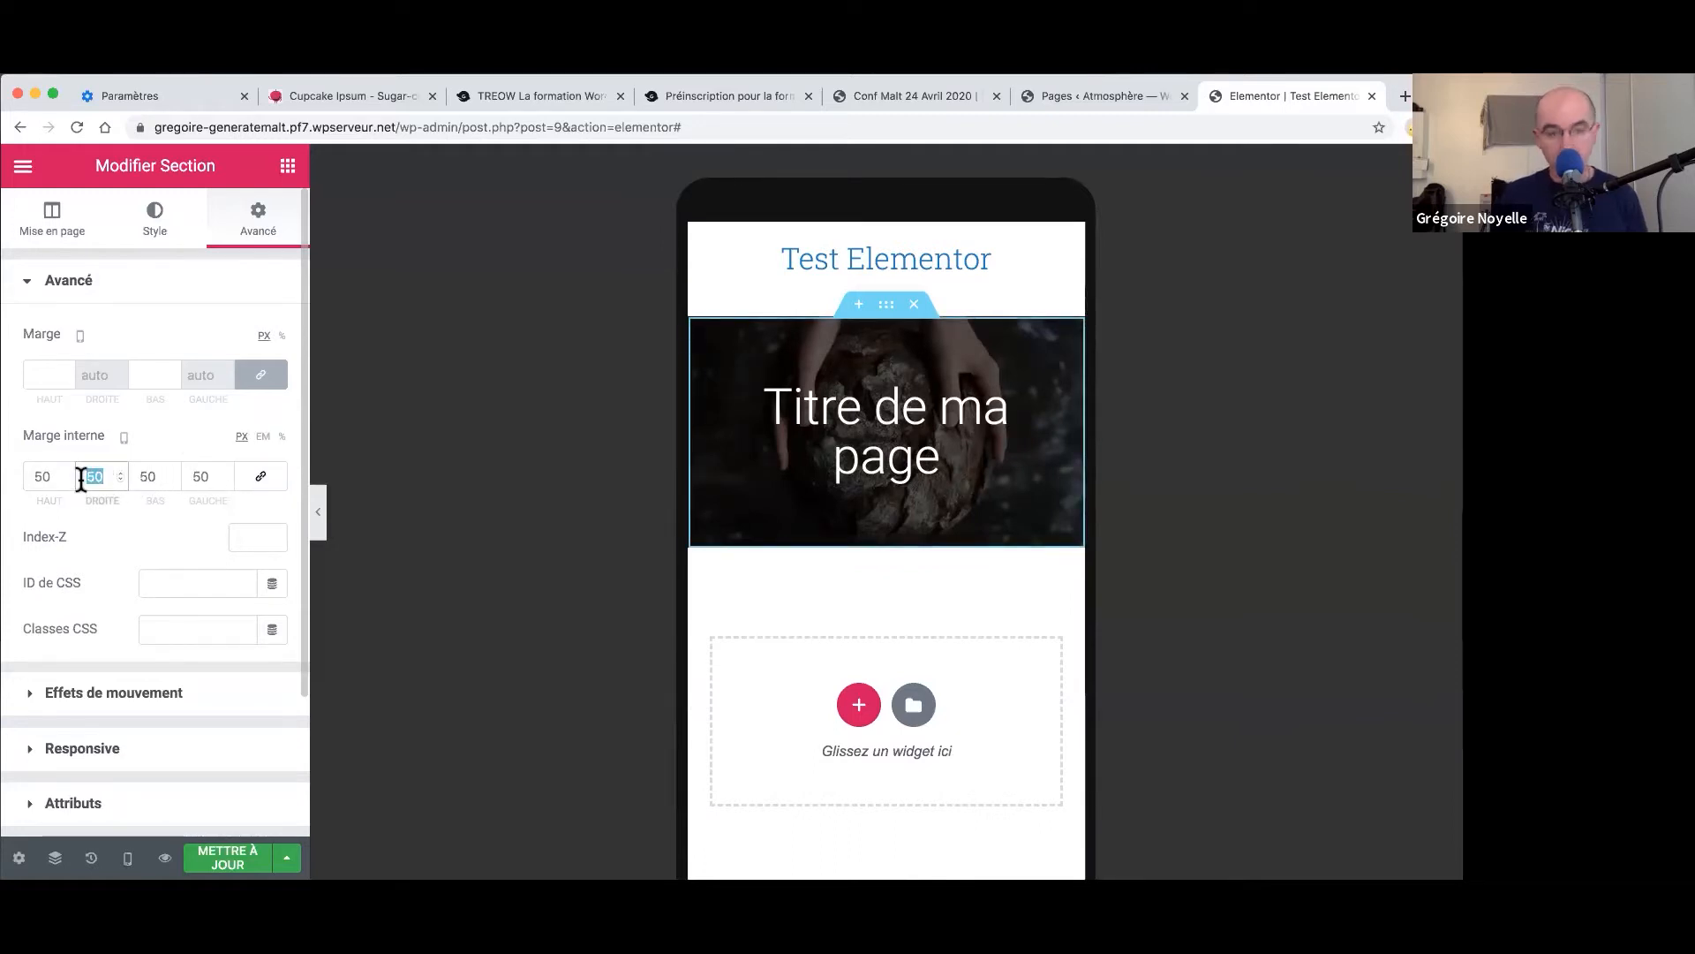
{"action": "type", "text": "0"}
{"action": "key", "text": "Tab"}
{"action": "key", "text": "Tab"}
{"action": "type", "text": "0"}
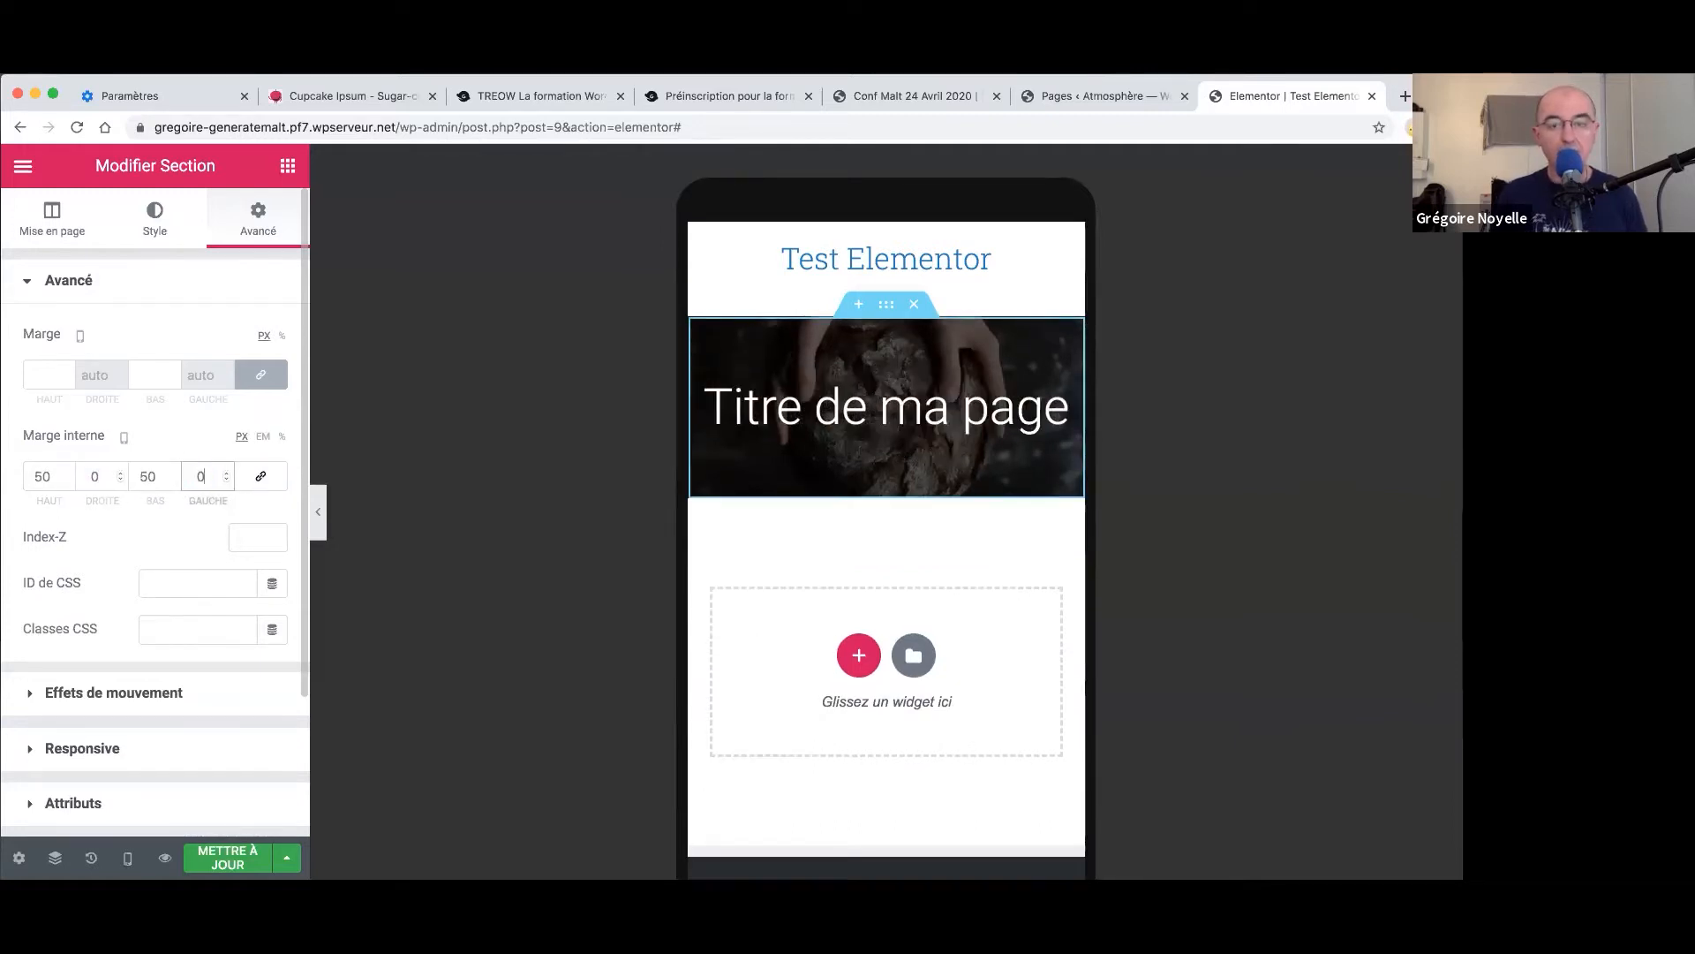
{"action": "type", "text": "50"}
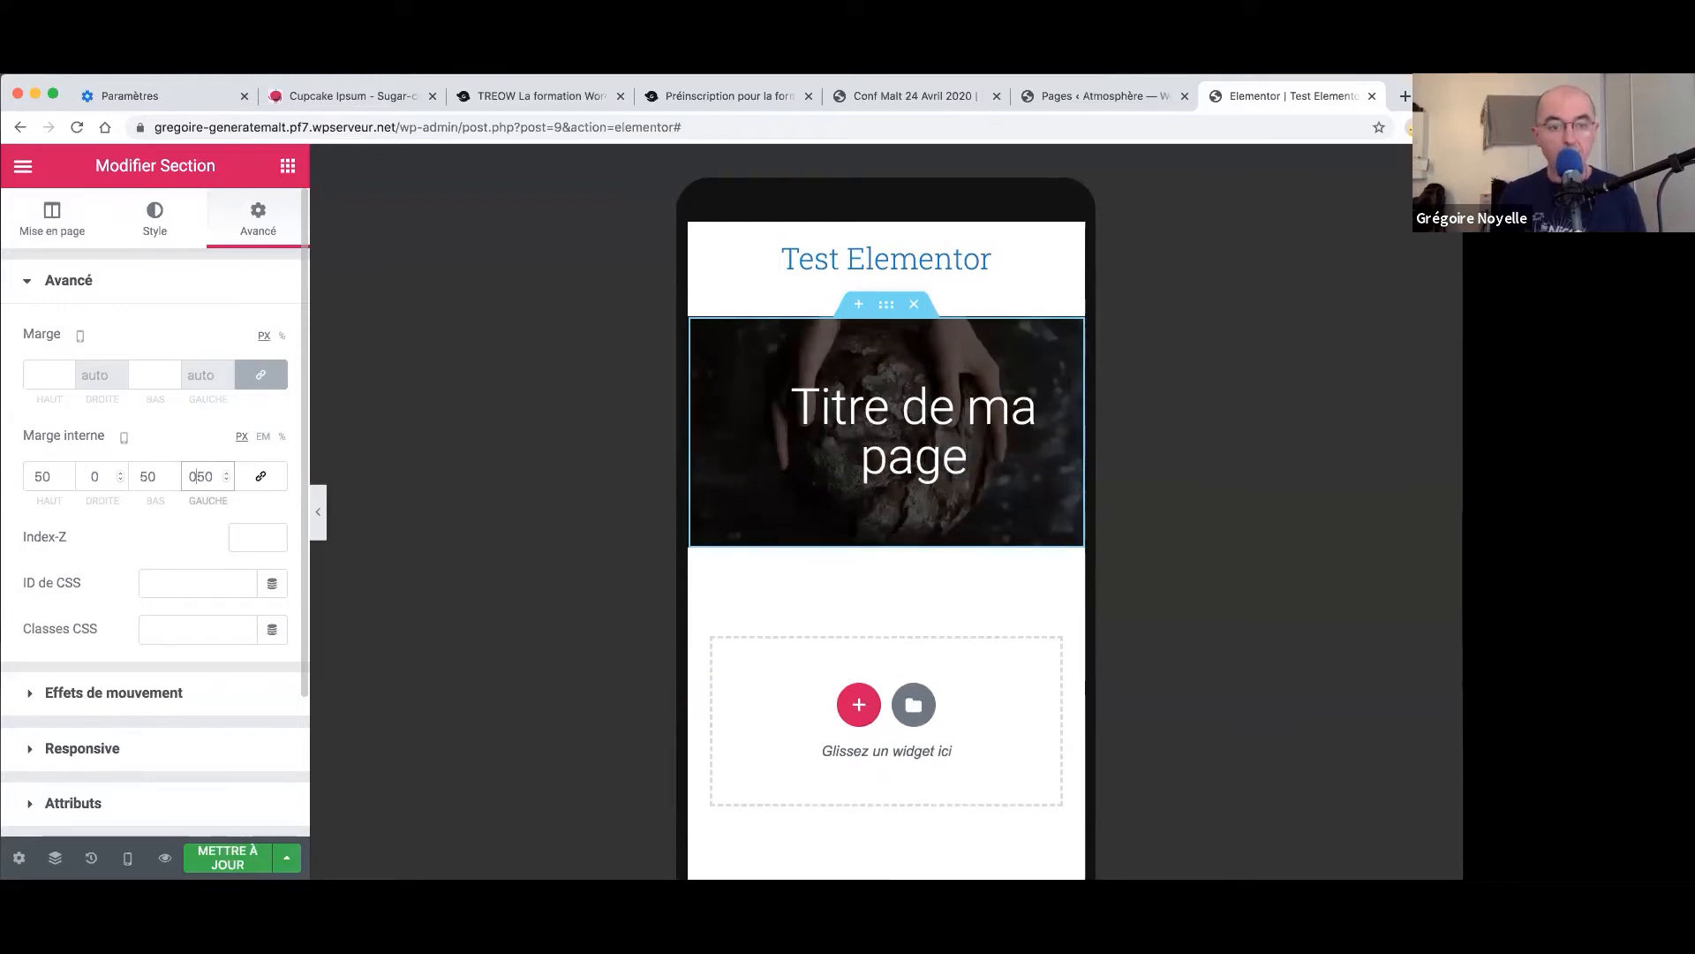
{"action": "double_click", "coordinate": [96, 477]}
{"action": "type", "text": "50"}
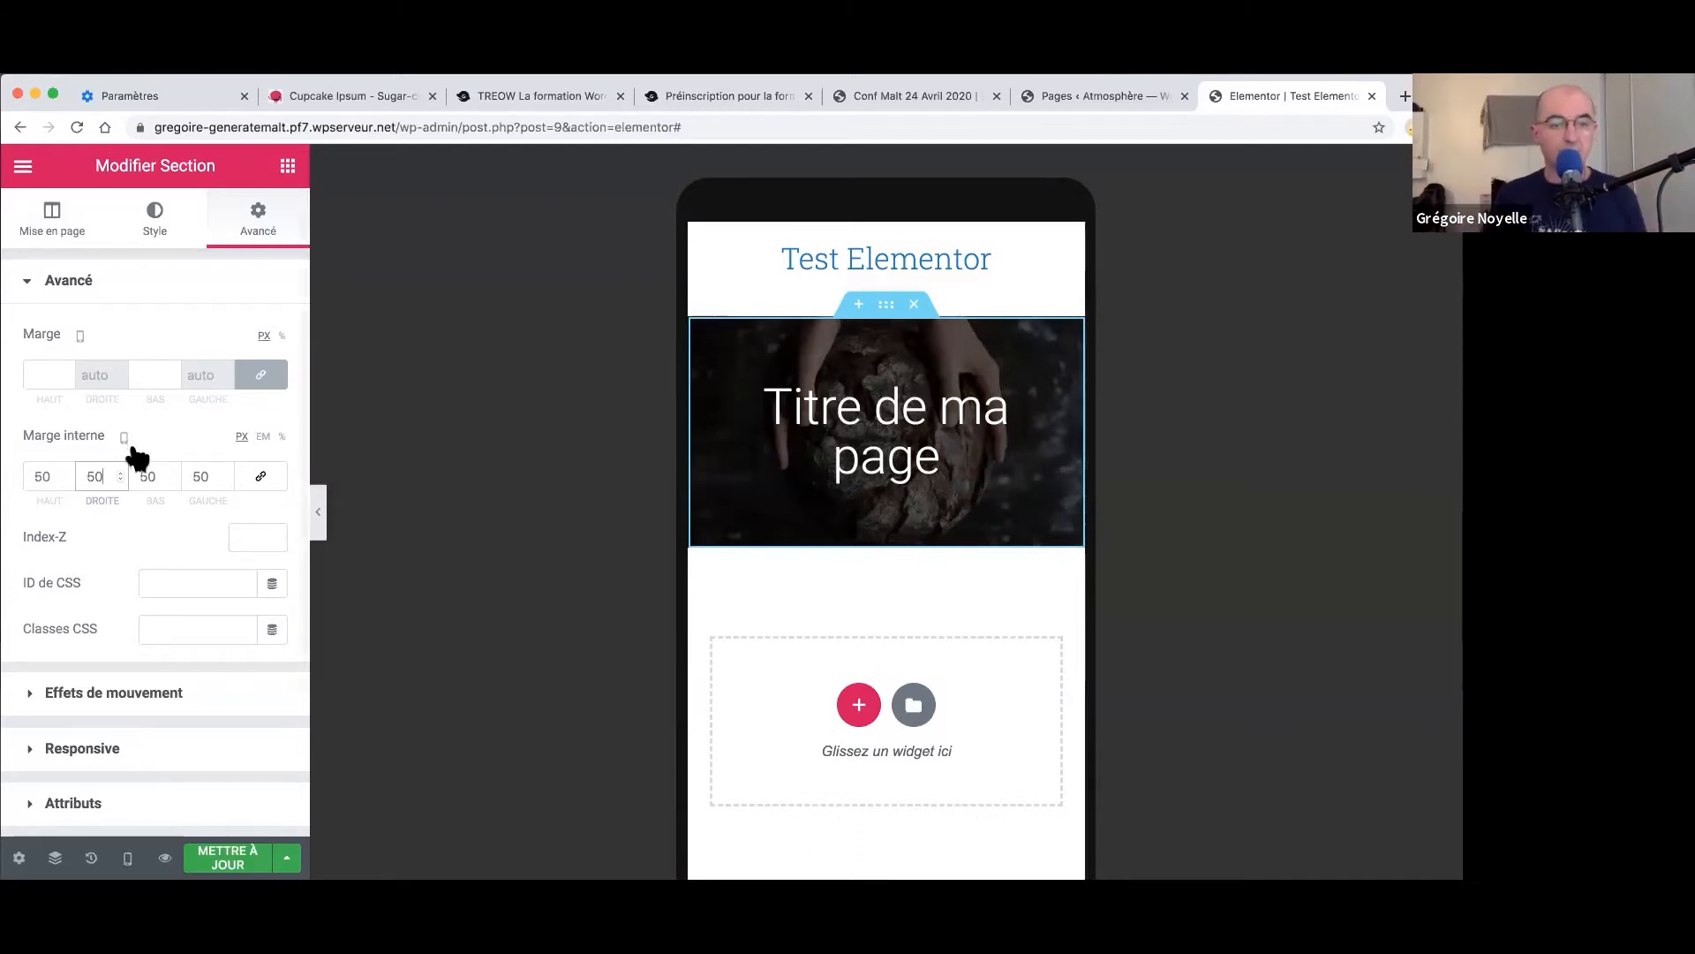
{"action": "left_click_drag", "start_coordinate": [102, 475], "coordinate": [76, 476]}
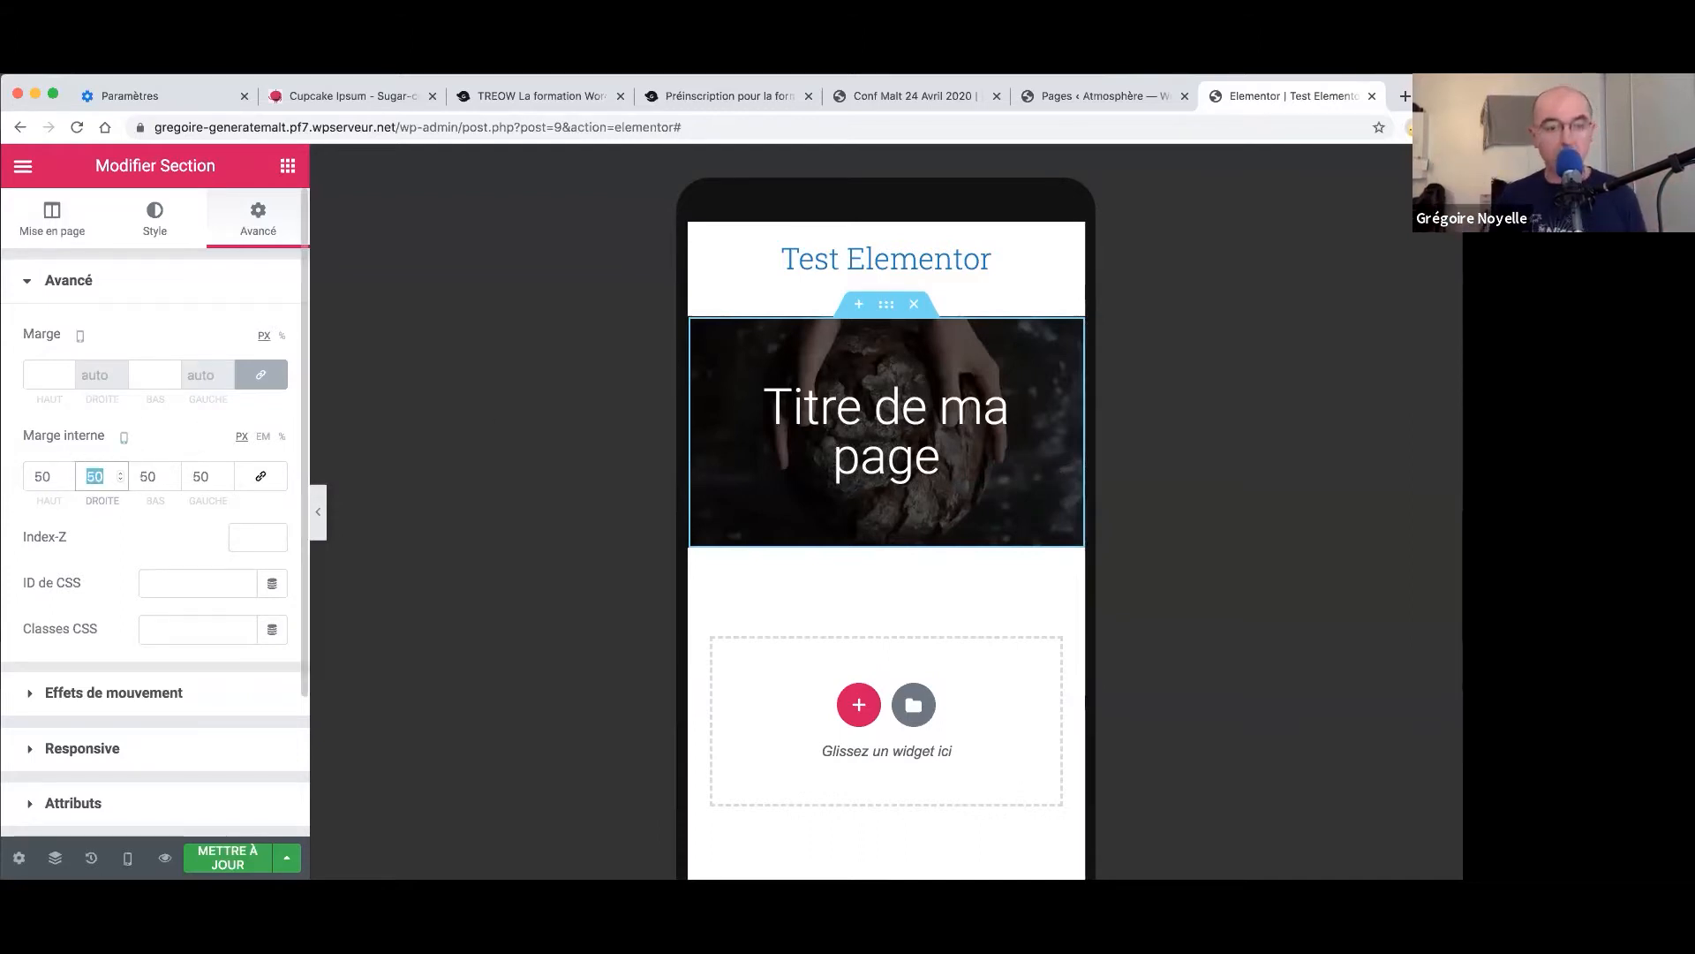
{"action": "type", "text": "0"}
{"action": "key", "text": "Tab"}
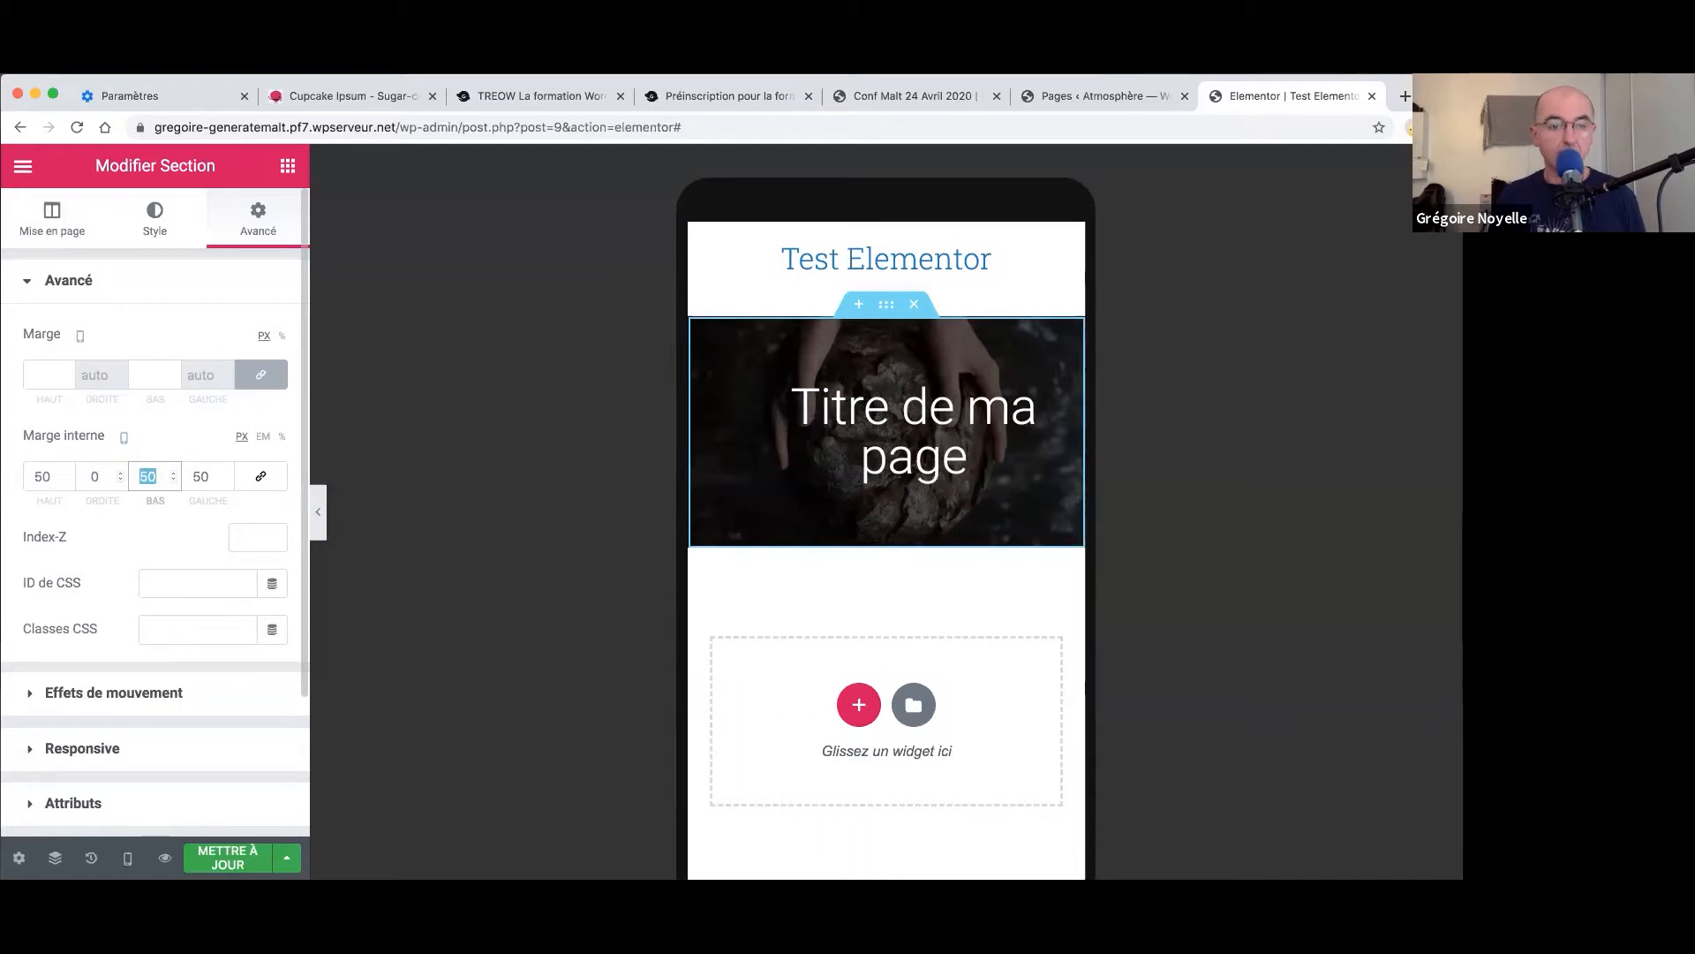
{"action": "key", "text": "shift+Tab"}
{"action": "key", "text": "shift+Tab"}
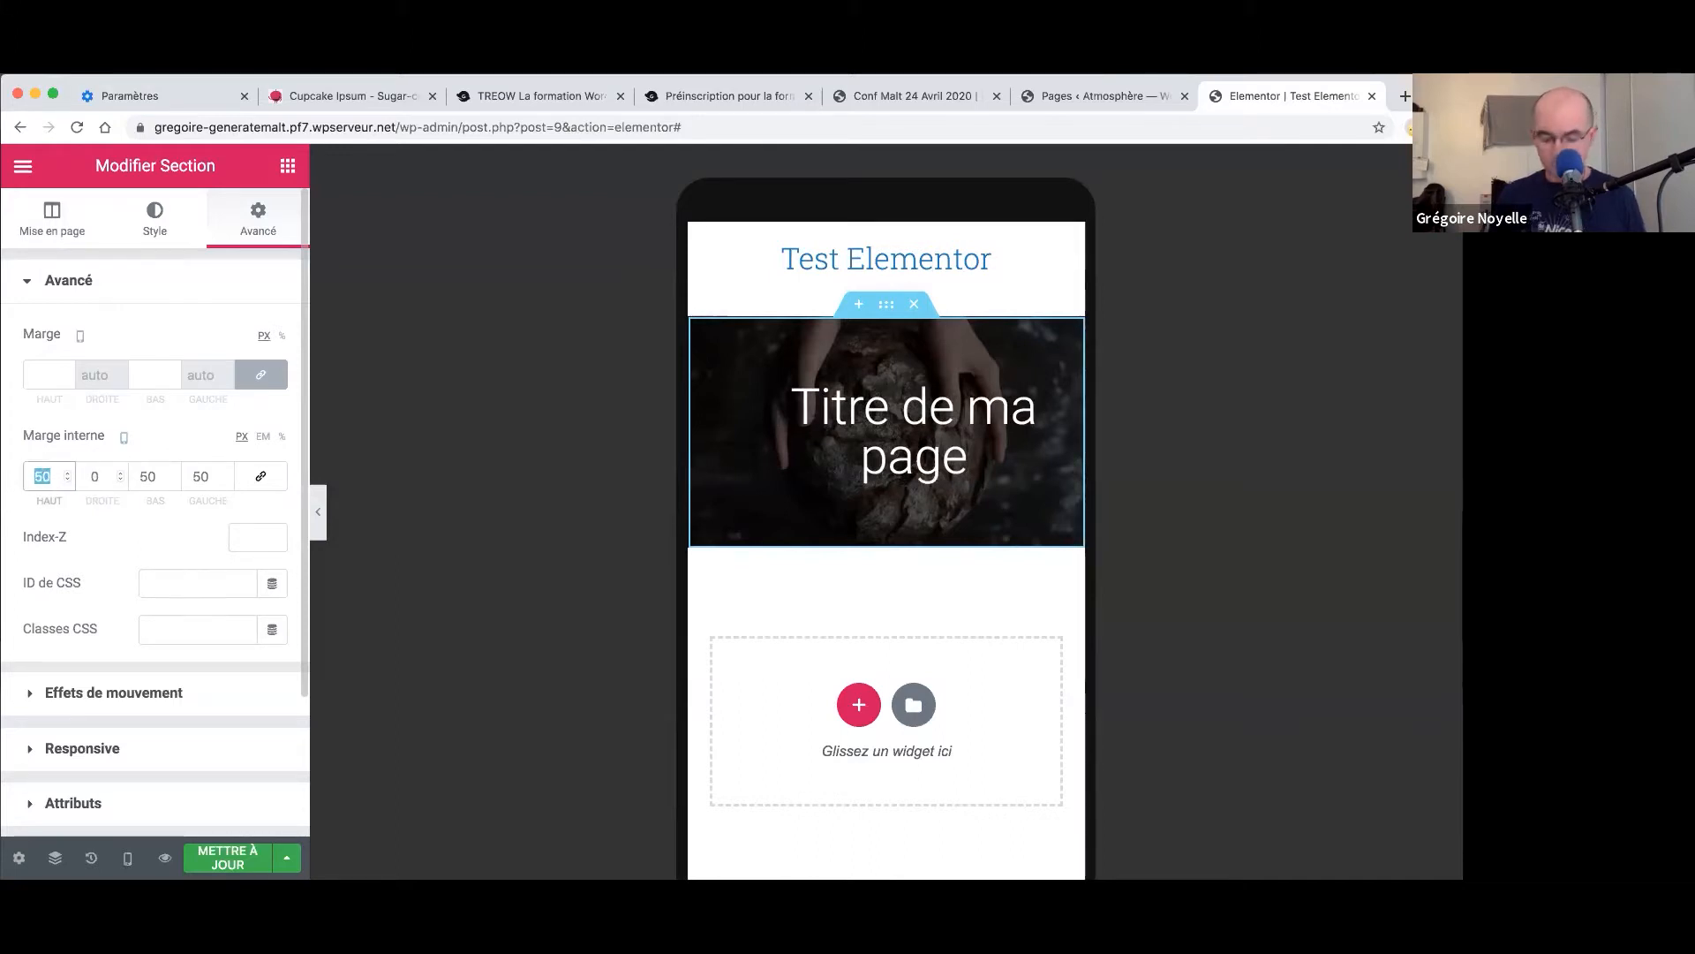
{"action": "type", "text": "0"}
{"action": "key", "text": "Tab"}
{"action": "type", "text": "50"}
{"action": "key", "text": "Tab"}
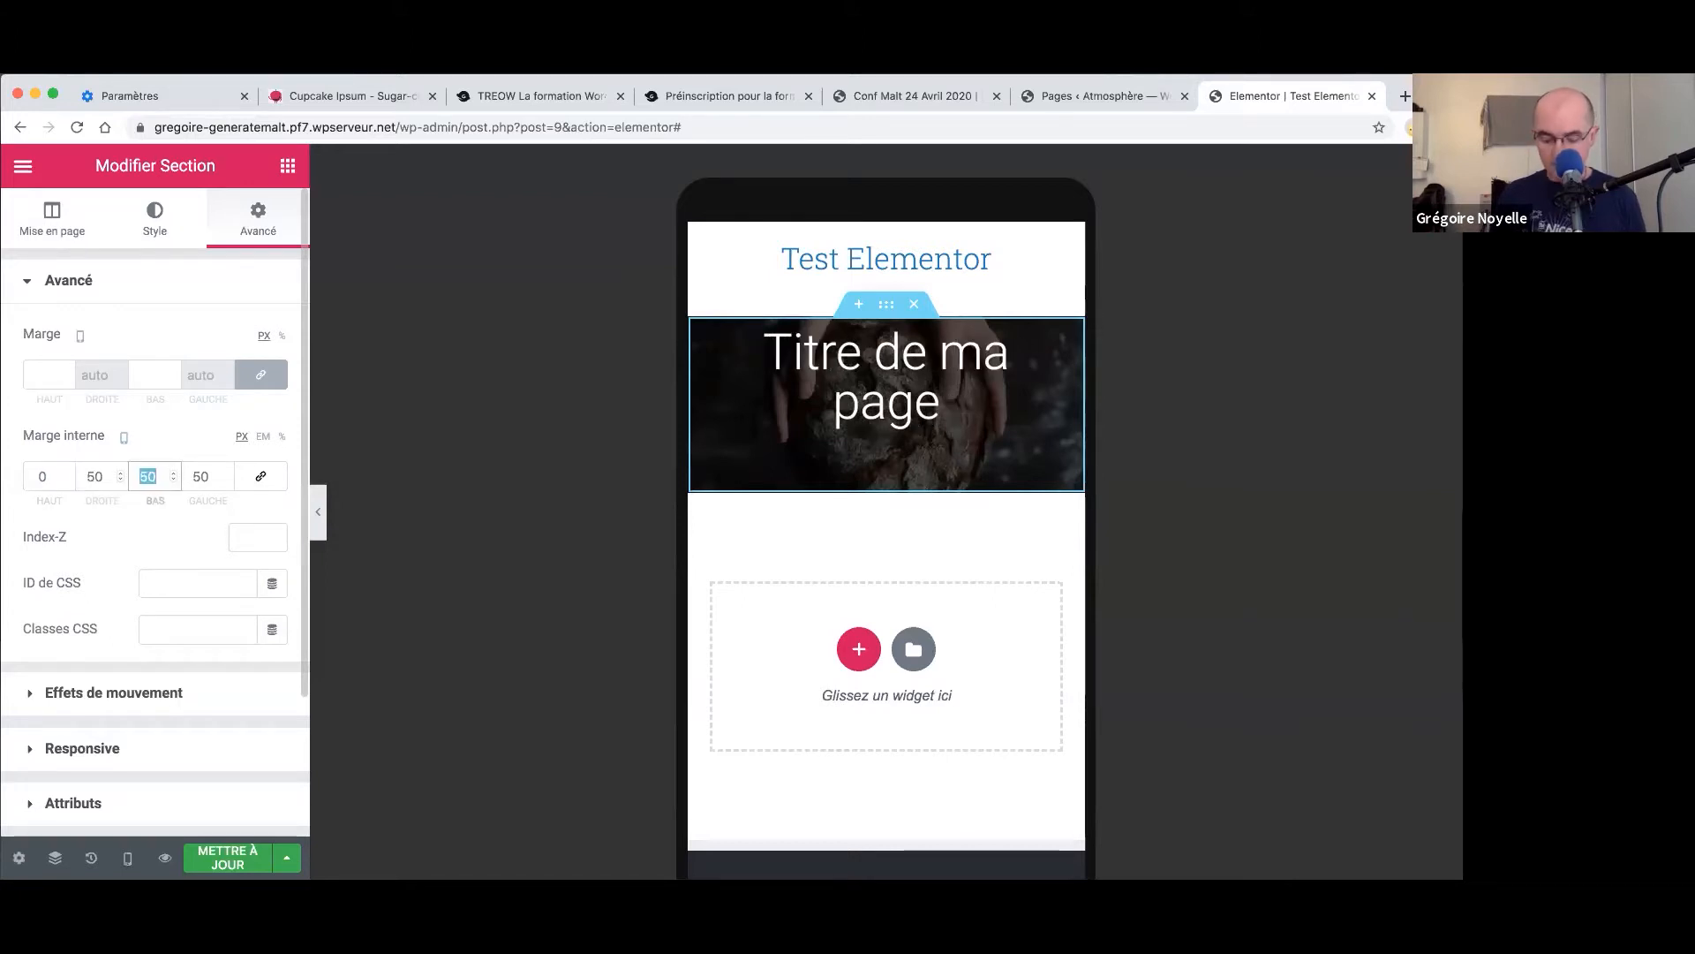
{"action": "type", "text": "0"}
{"action": "key", "text": "Tab"}
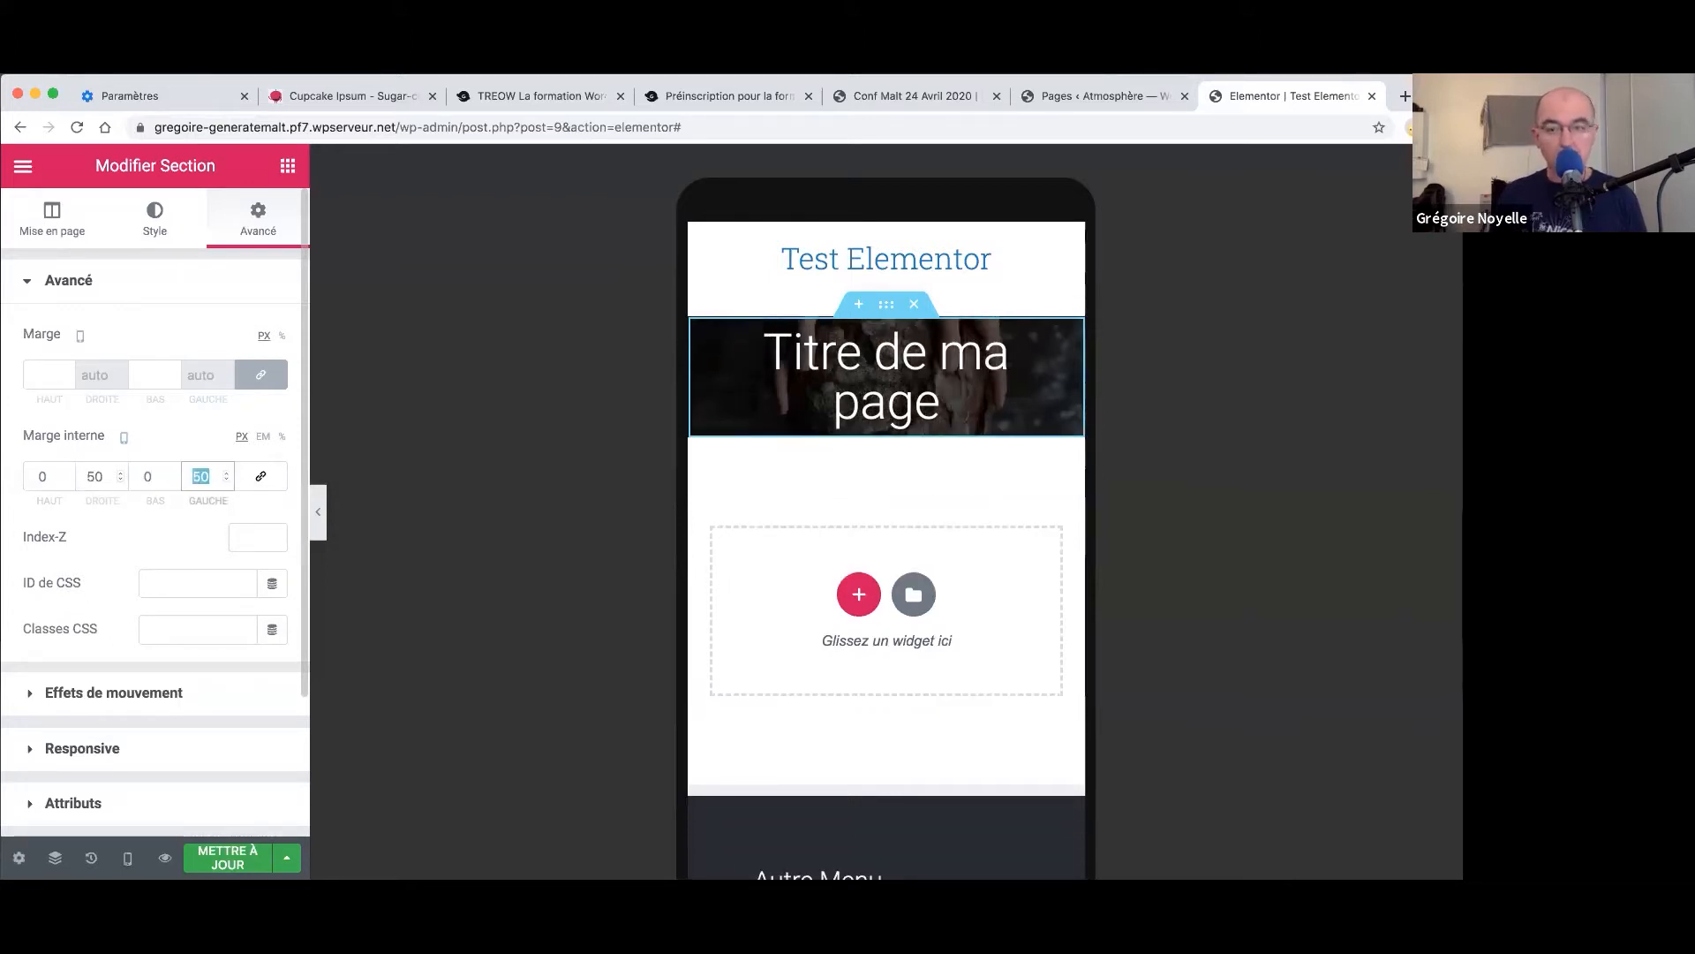
{"action": "double_click", "coordinate": [98, 476]}
{"action": "type", "text": "0"}
{"action": "key", "text": "Tab"}
{"action": "key", "text": "Tab"}
{"action": "type", "text": "0"}
{"action": "double_click", "coordinate": [39, 477]}
{"action": "type", "text": "50"}
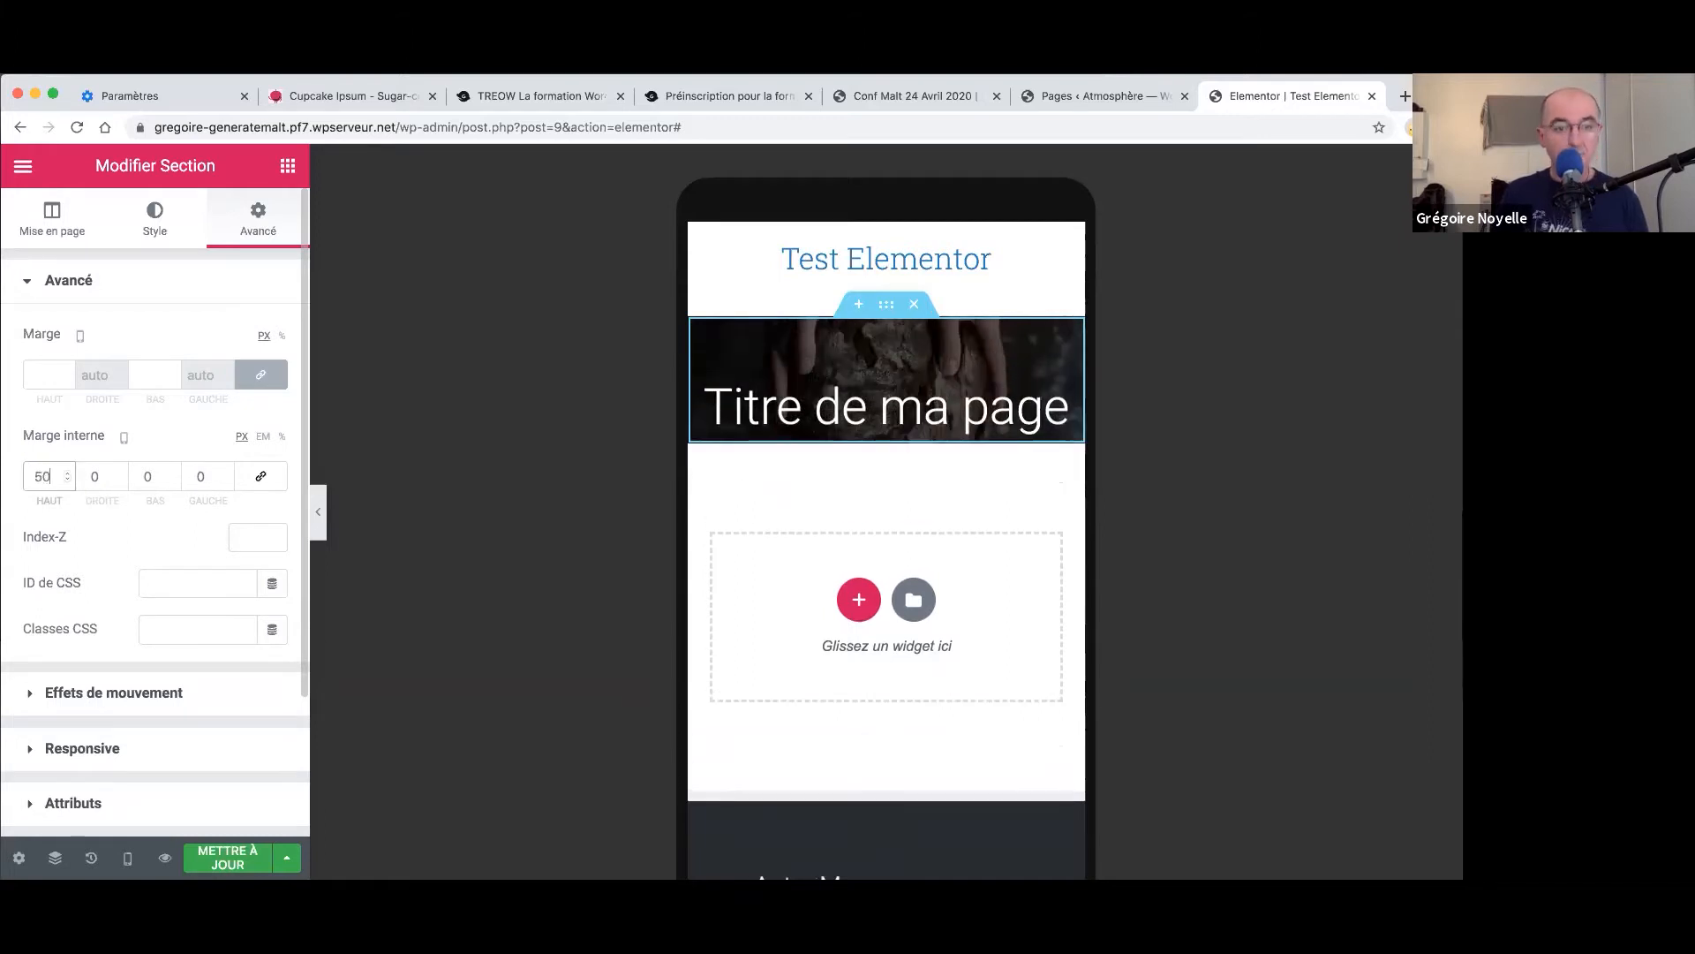
{"action": "double_click", "coordinate": [159, 476]}
{"action": "type", "text": "50"}
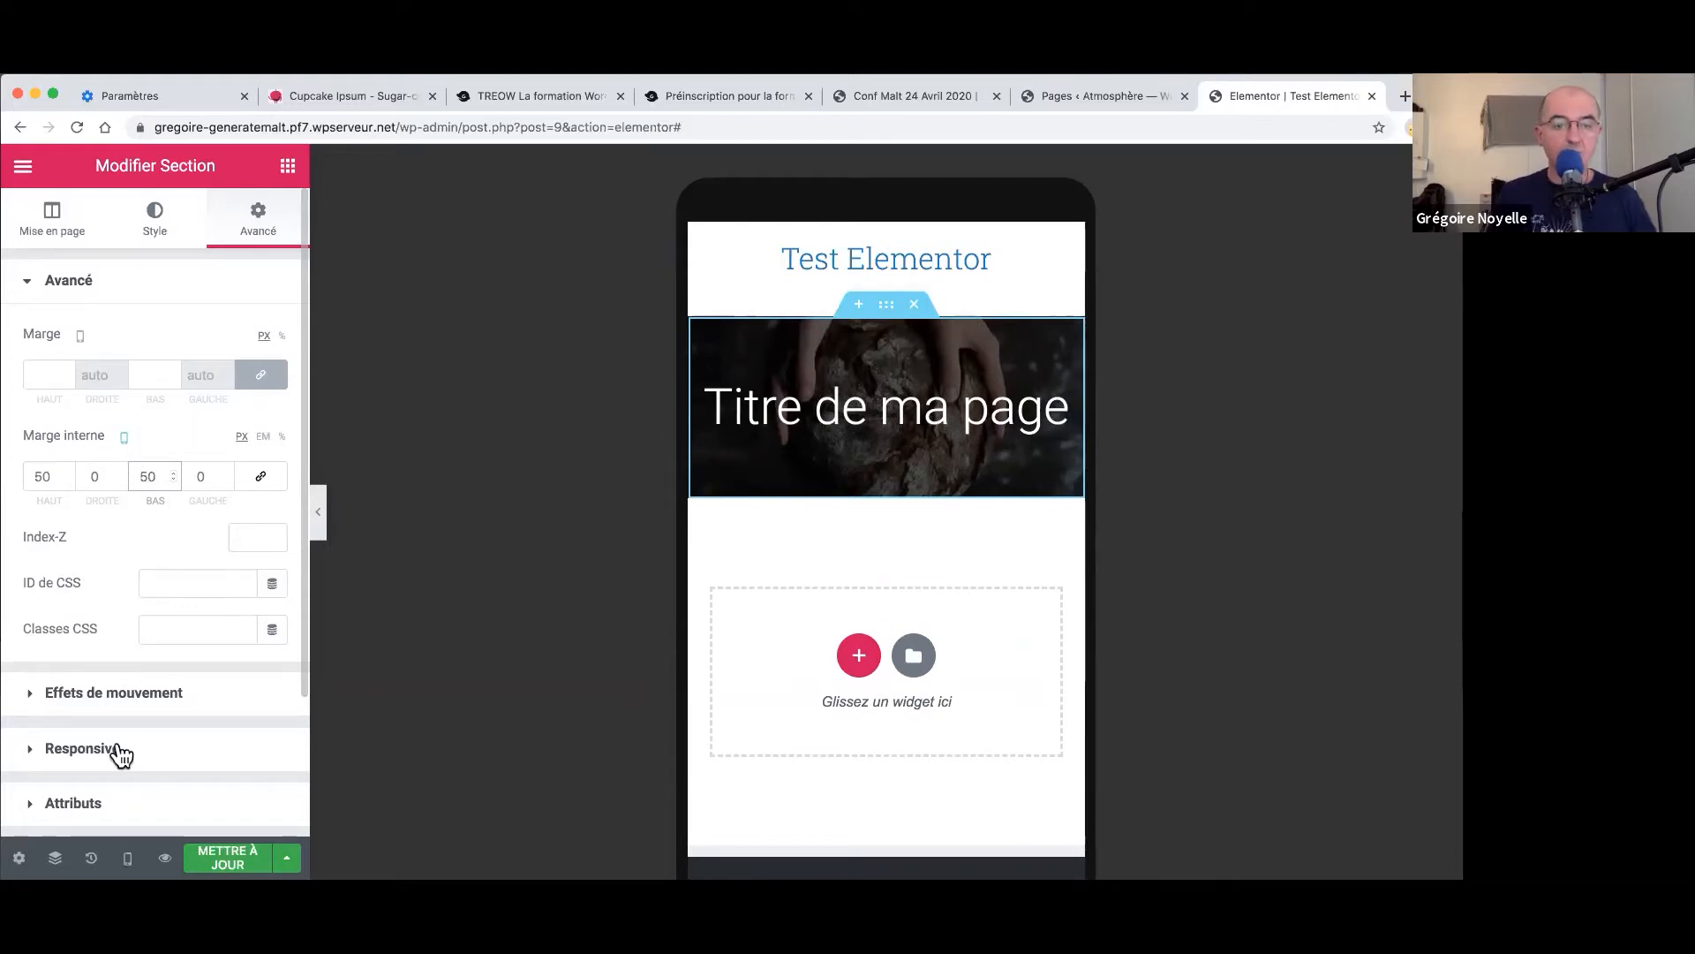
- Compare the desktop and mobile previews, then select the title heading
{"action": "left_click", "coordinate": [127, 858]}
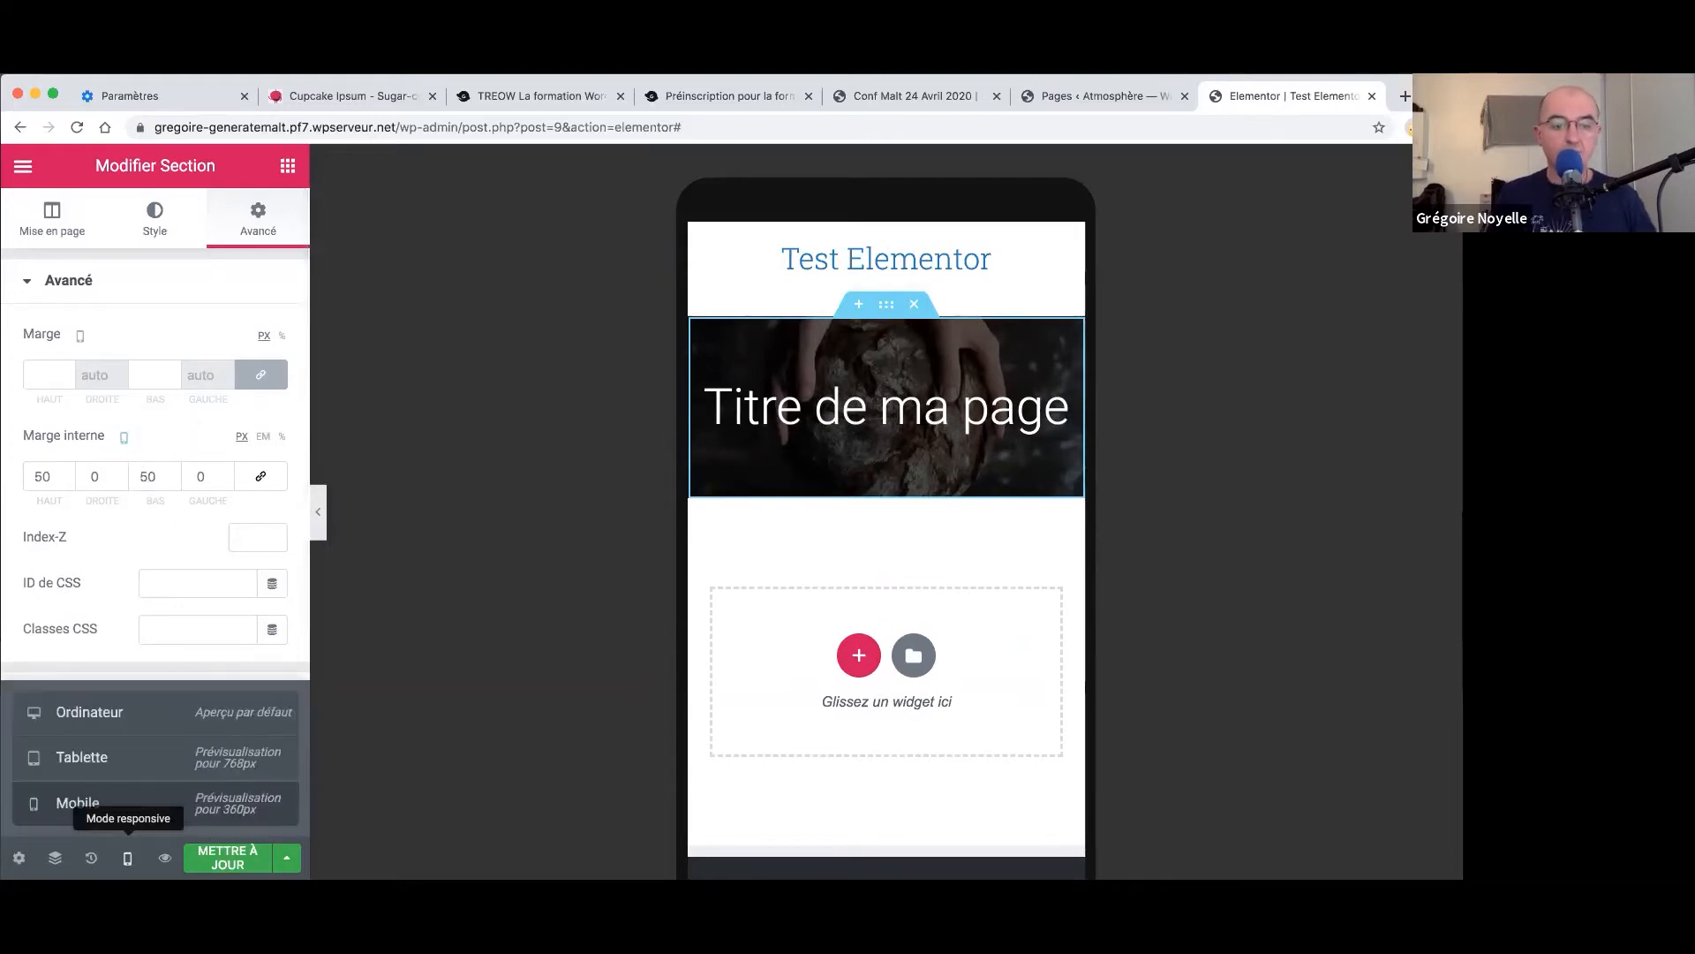
{"action": "left_click", "coordinate": [121, 709]}
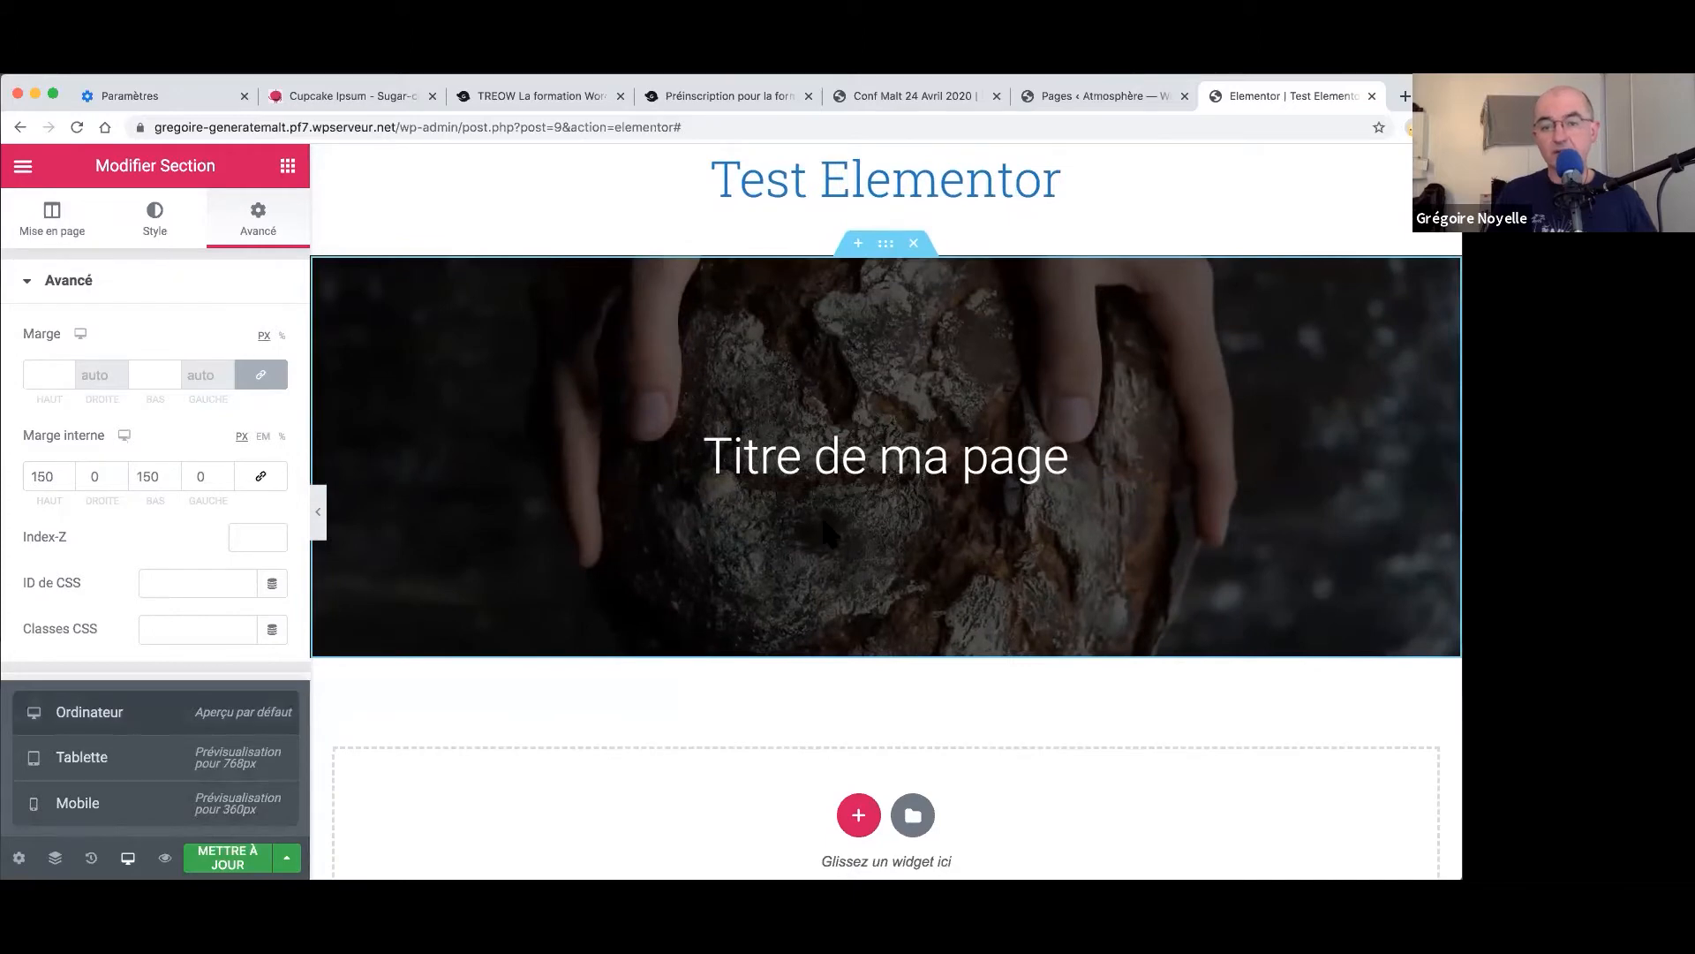
{"action": "left_click", "coordinate": [62, 803]}
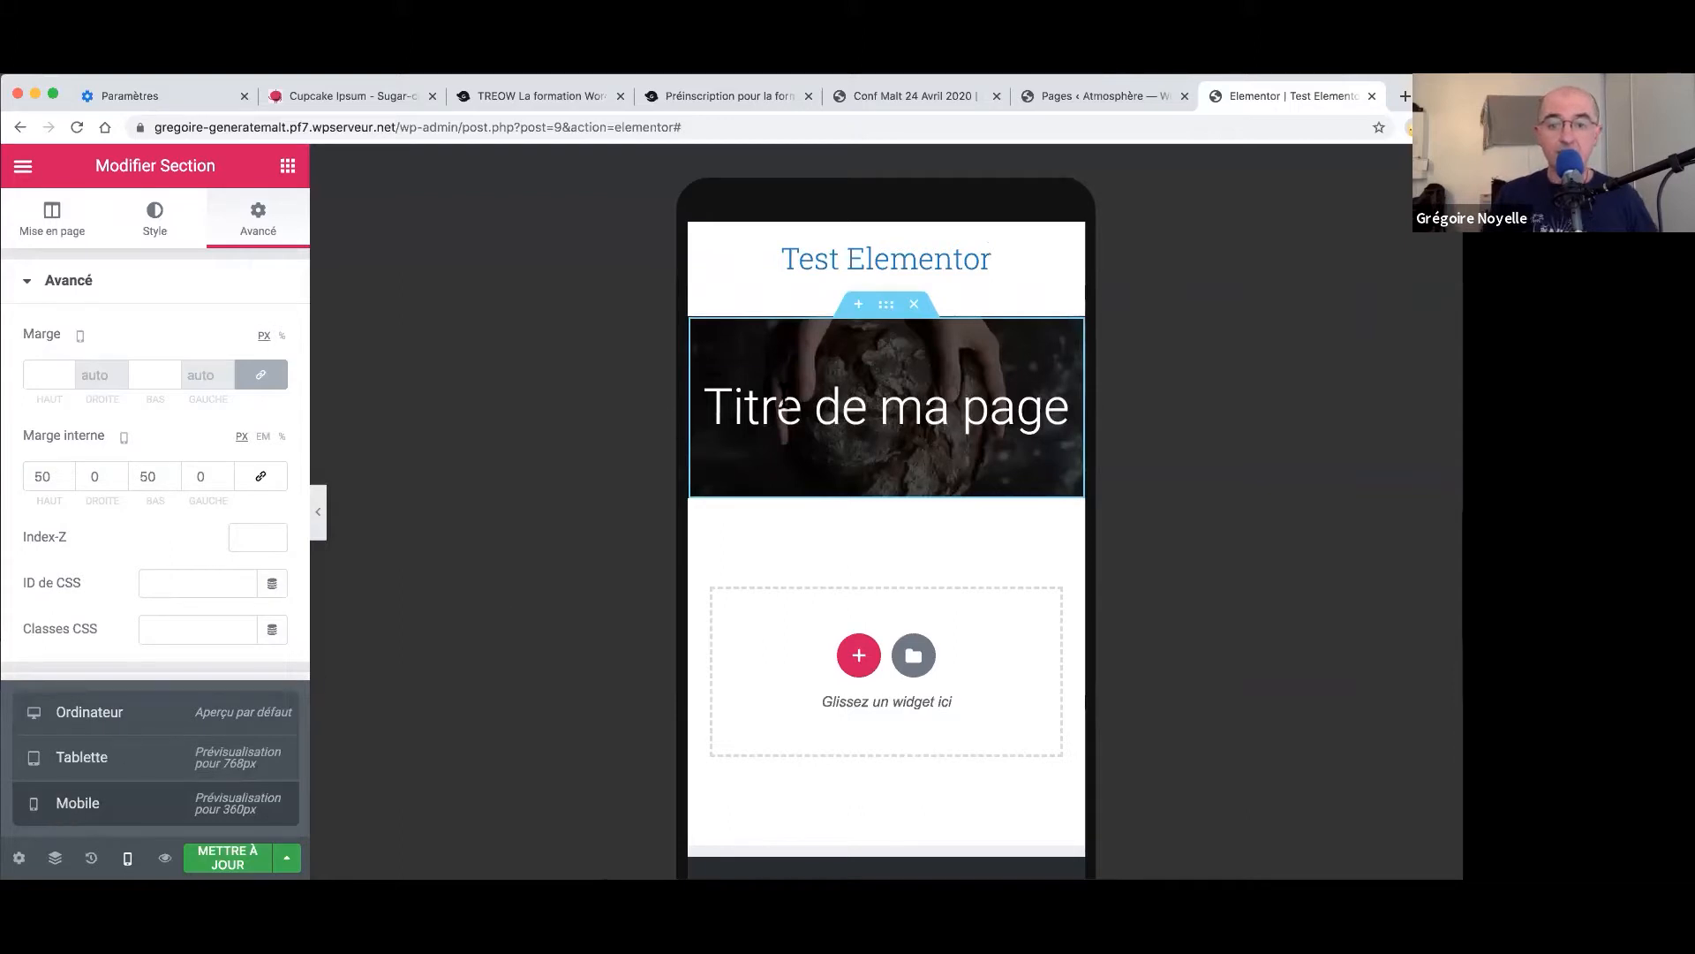
{"action": "left_click", "coordinate": [782, 405]}
{"action": "right_click", "coordinate": [785, 408]}
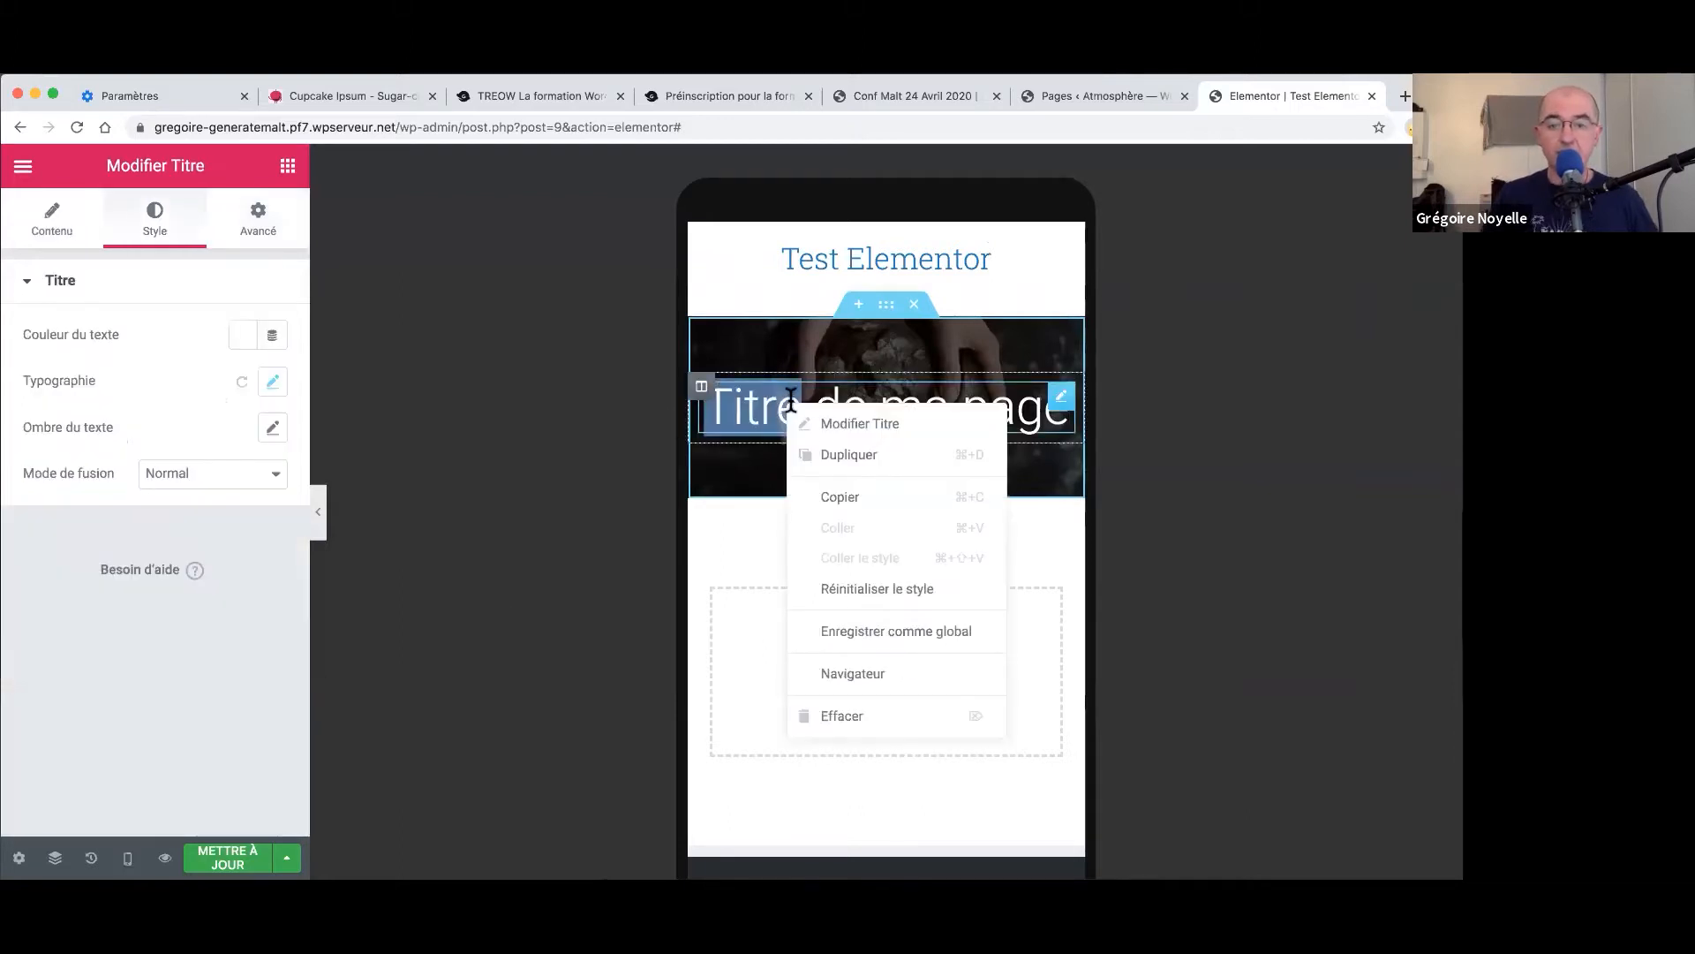
- Set the title's mobile font size to about 31 px
{"action": "left_click", "coordinate": [839, 438]}
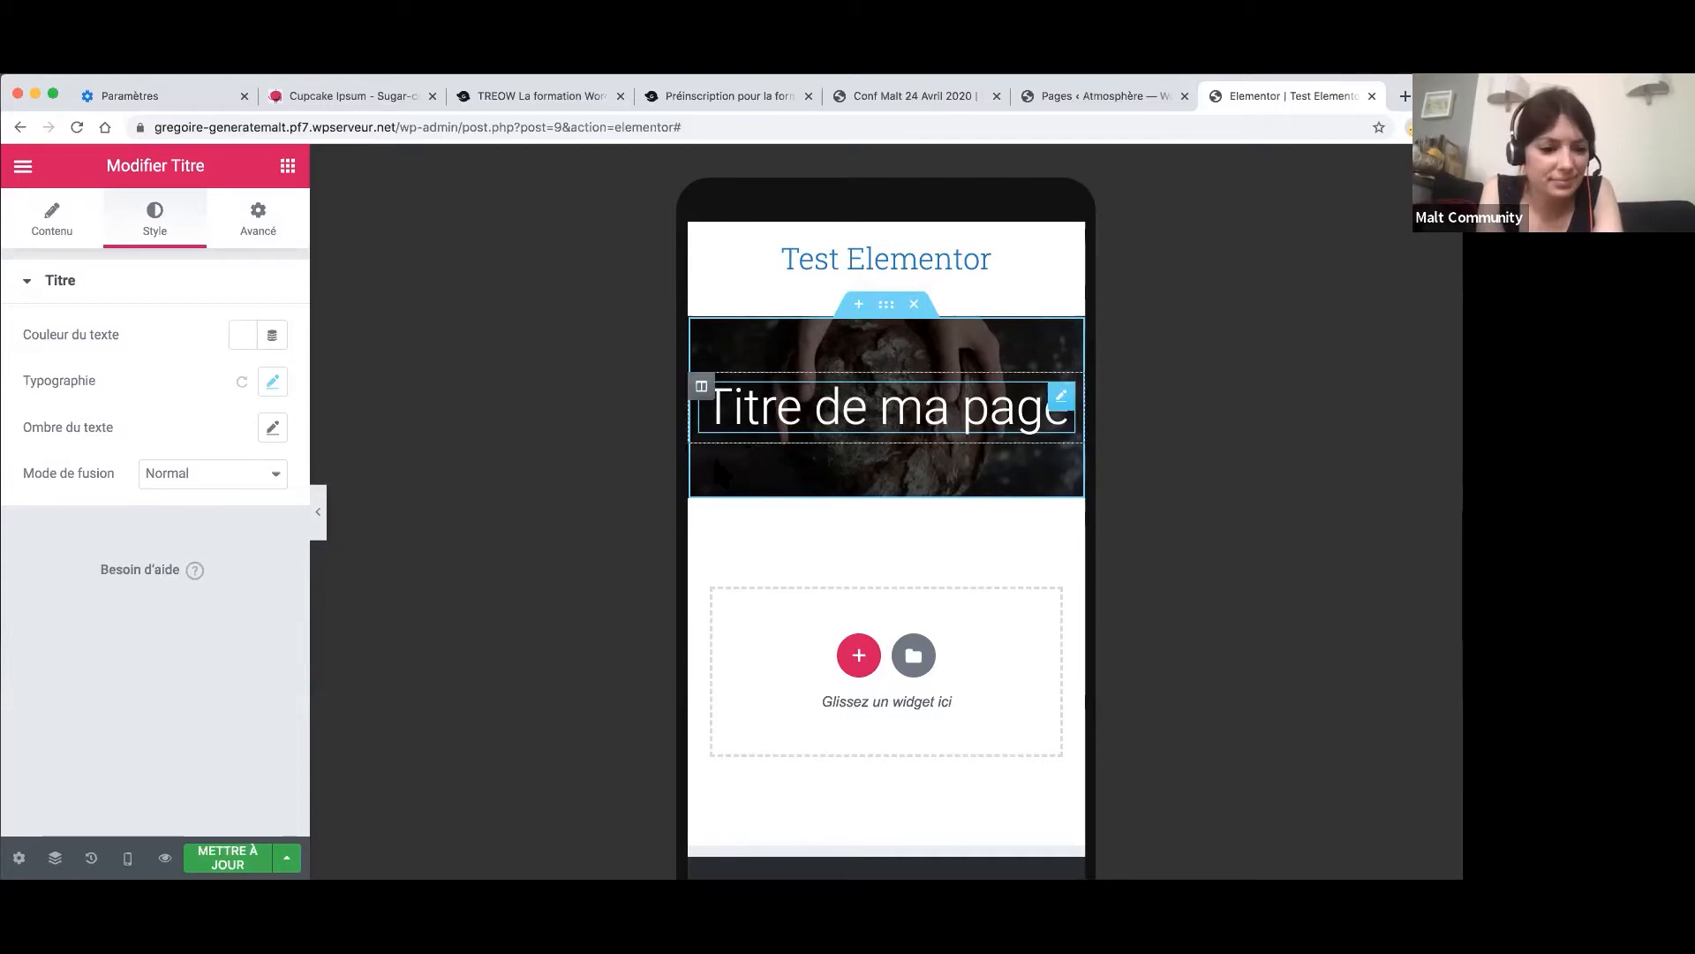
{"action": "left_click", "coordinate": [273, 382]}
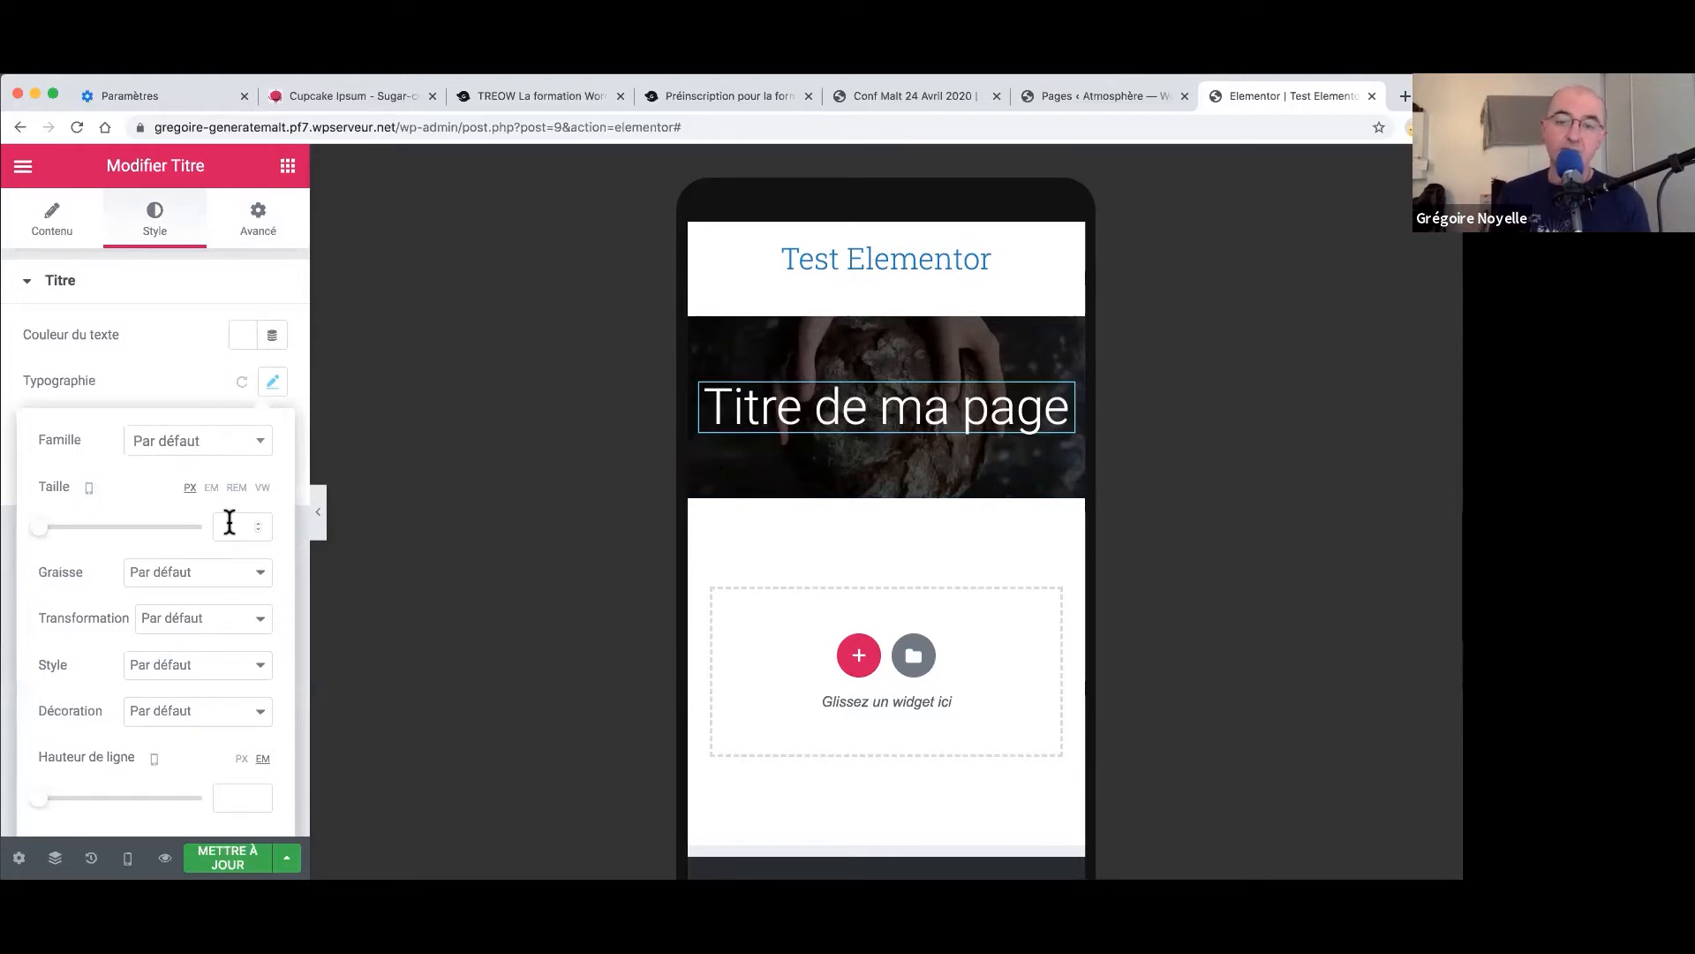
{"action": "left_click", "coordinate": [55, 527]}
{"action": "left_click_drag", "start_coordinate": [58, 528], "coordinate": [68, 528]}
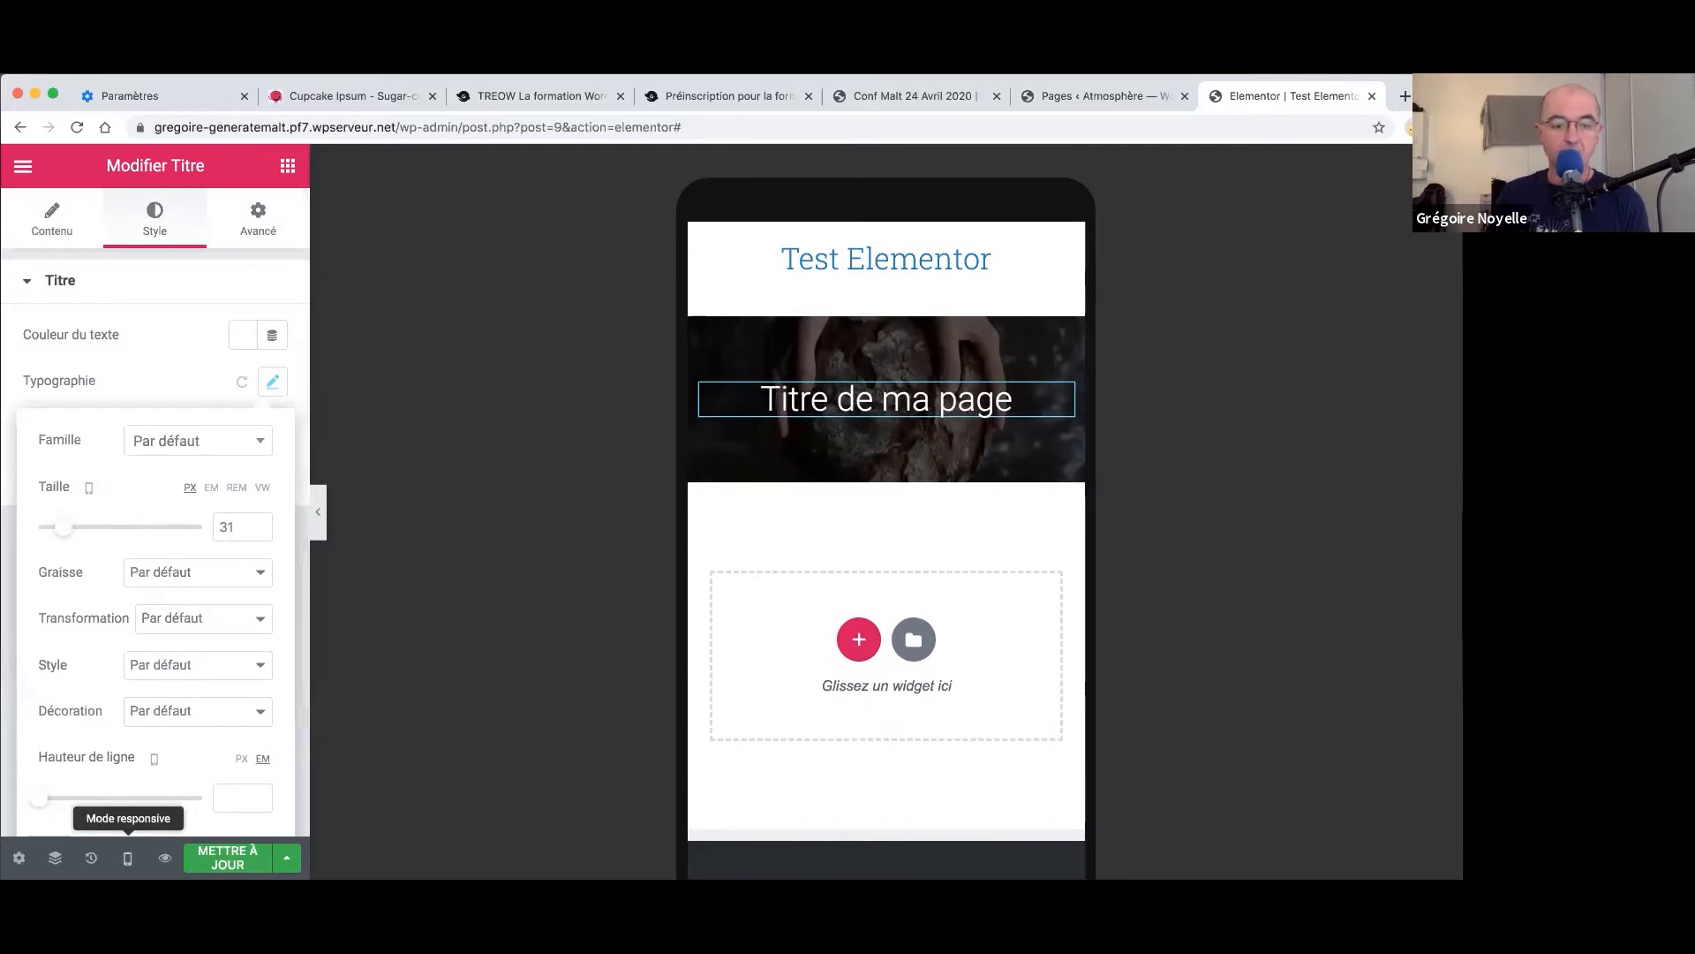
- Switch between desktop and mobile previews to check the title size
{"action": "left_click", "coordinate": [128, 858]}
{"action": "left_click", "coordinate": [120, 712]}
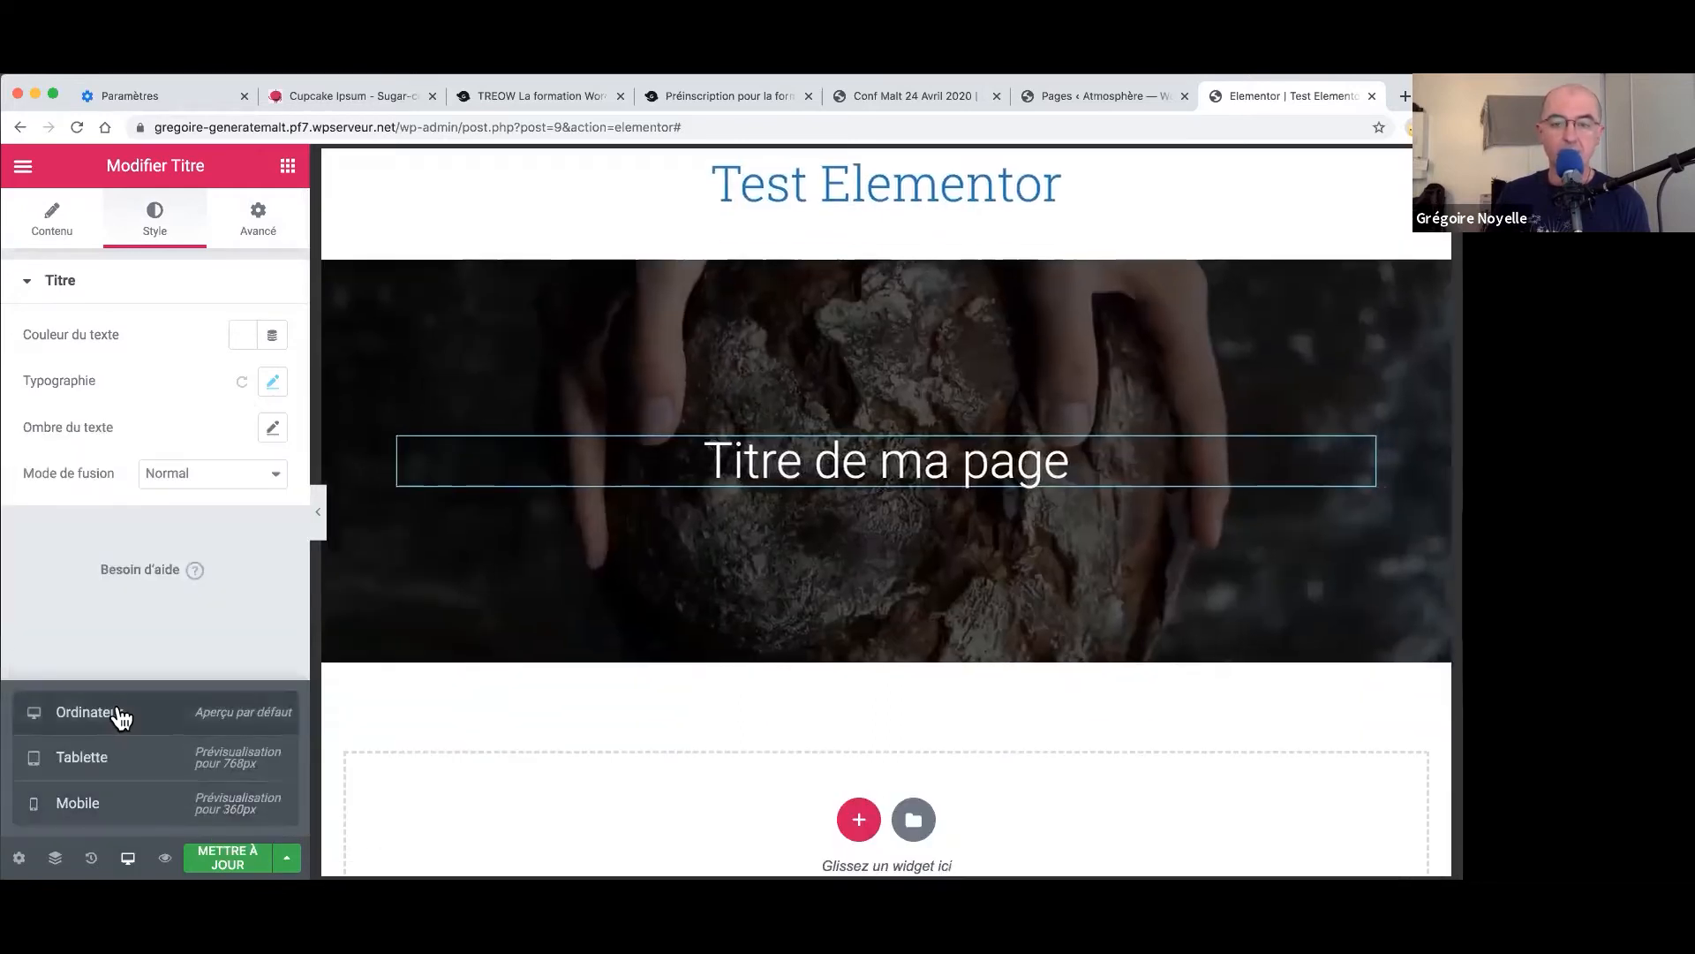
{"action": "left_click", "coordinate": [128, 857]}
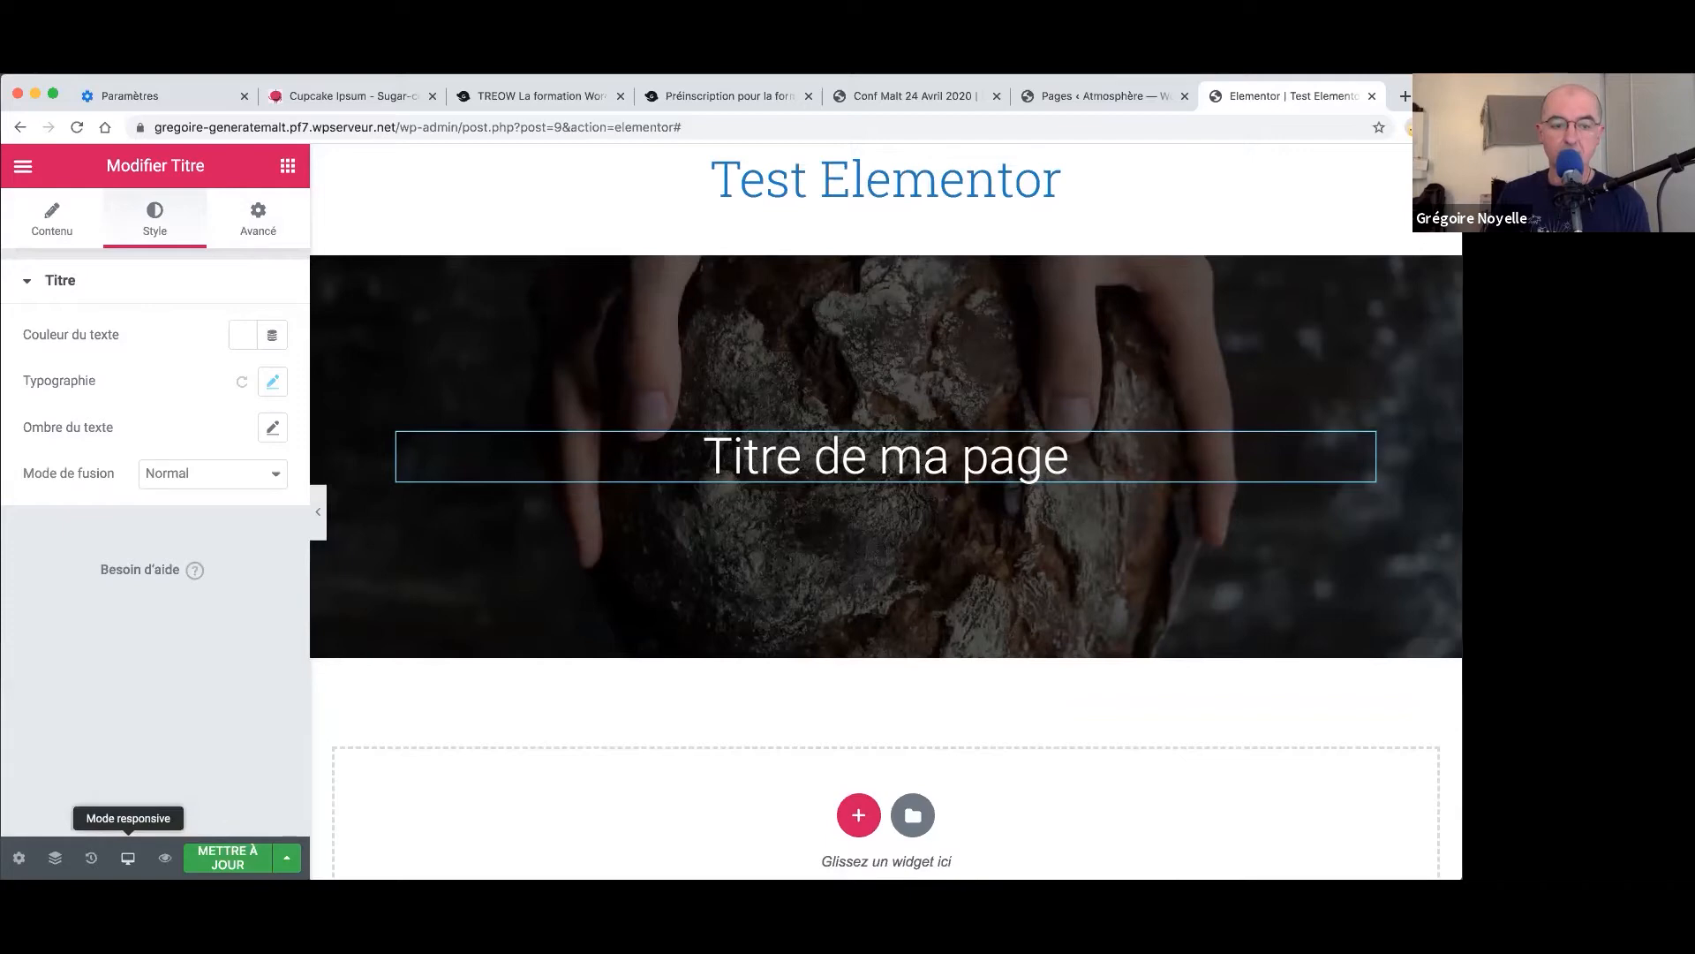
{"action": "left_click", "coordinate": [128, 858]}
{"action": "left_click", "coordinate": [120, 804]}
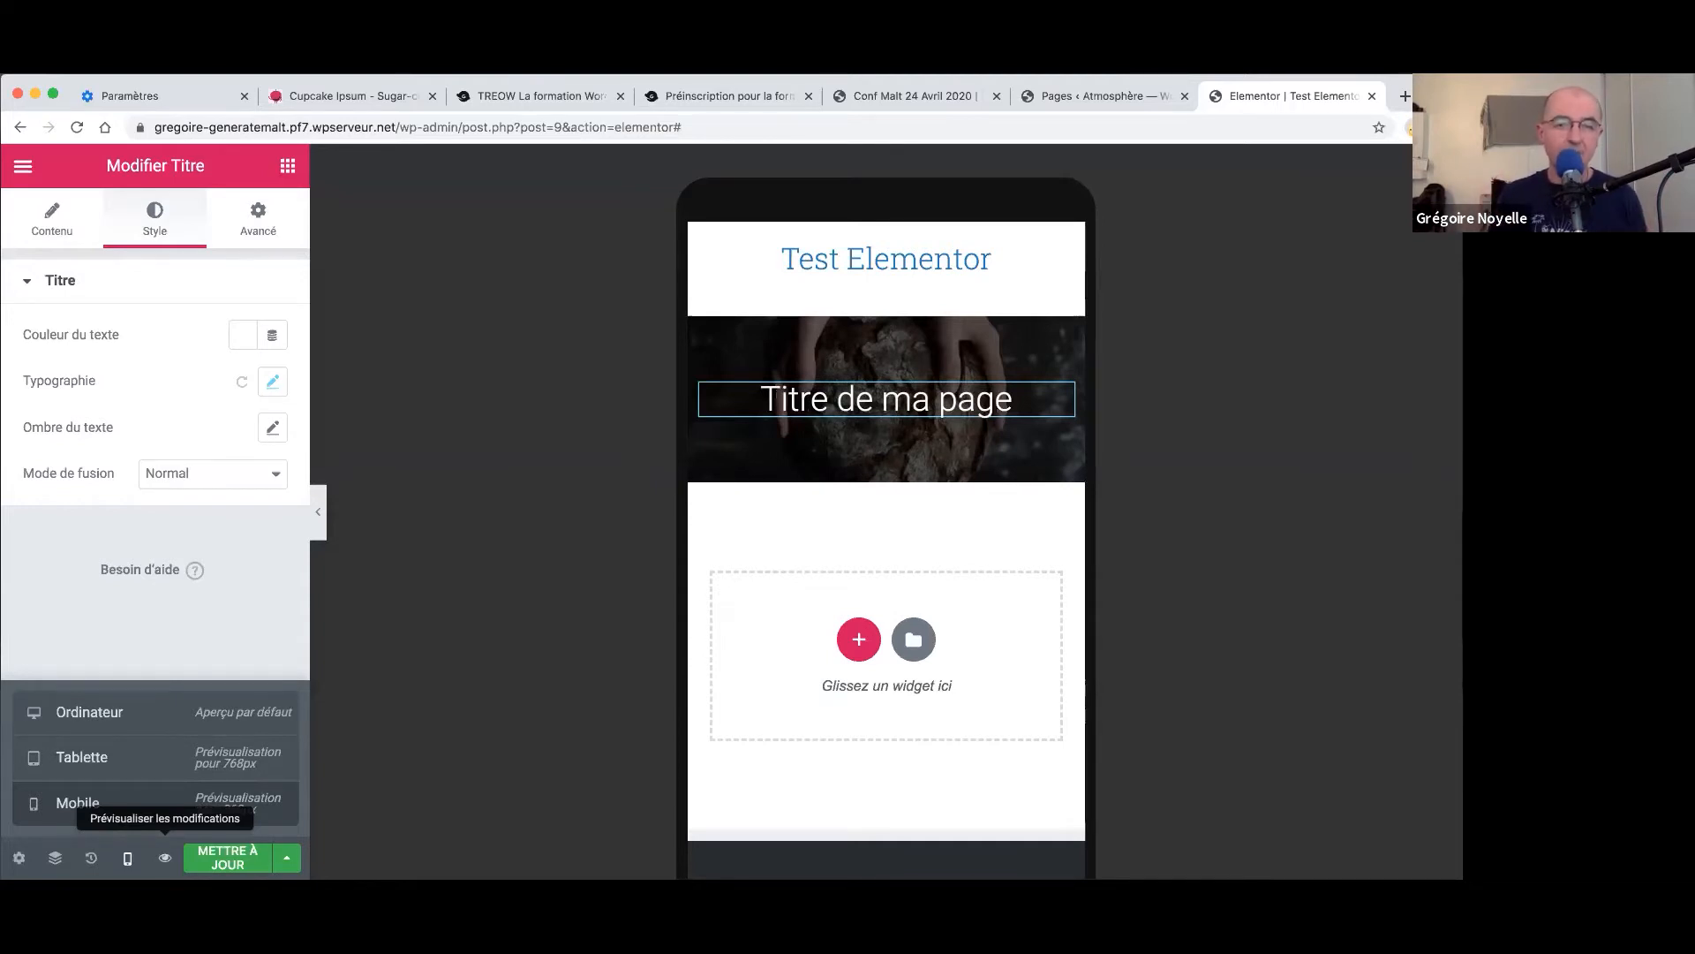
- Save the page with METTRE À JOUR and return to the desktop preview
{"action": "left_click", "coordinate": [227, 857]}
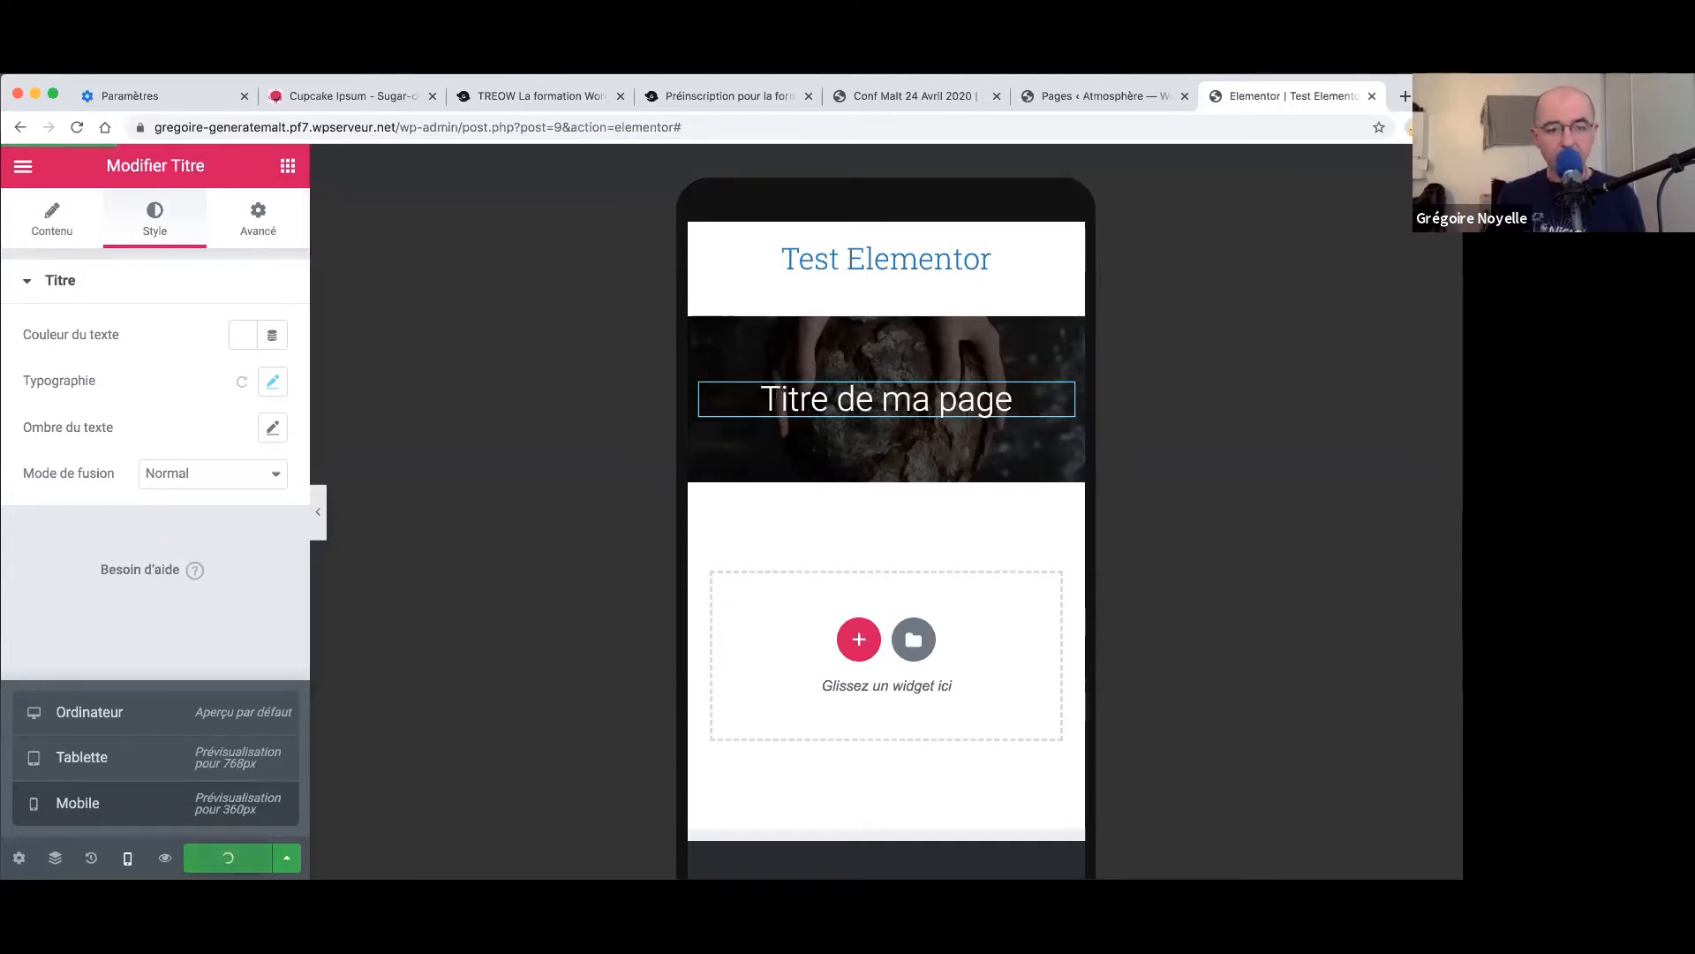
{"action": "left_click", "coordinate": [128, 858]}
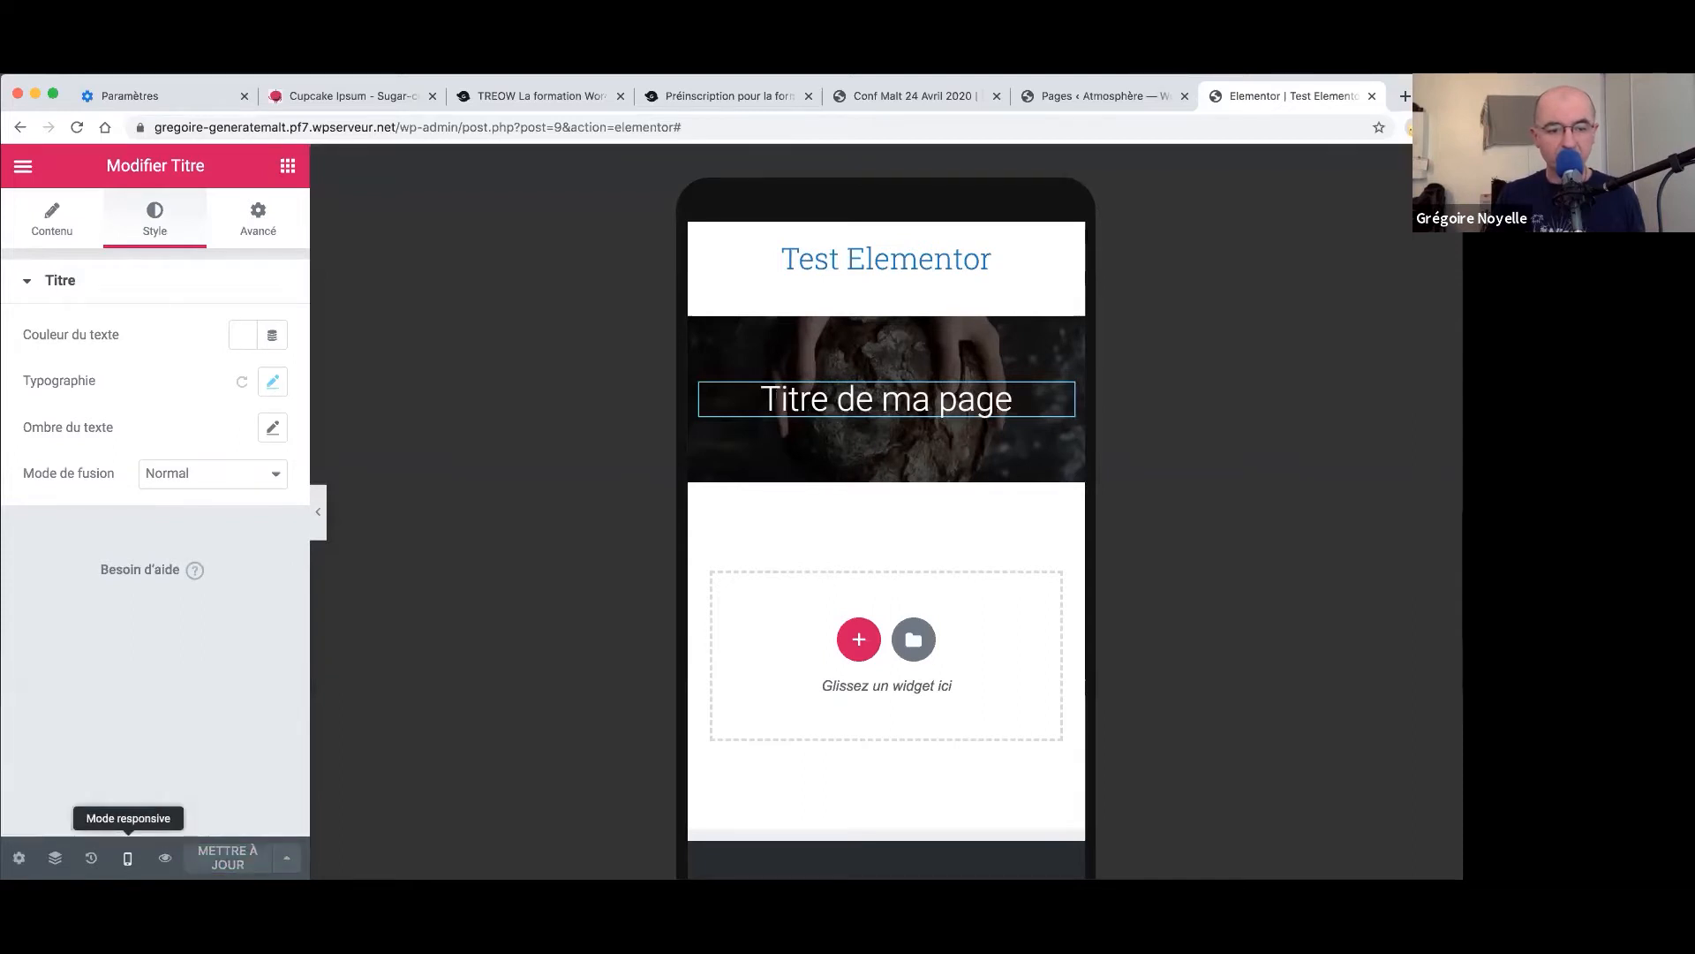
{"action": "left_click", "coordinate": [128, 858]}
{"action": "left_click", "coordinate": [122, 722]}
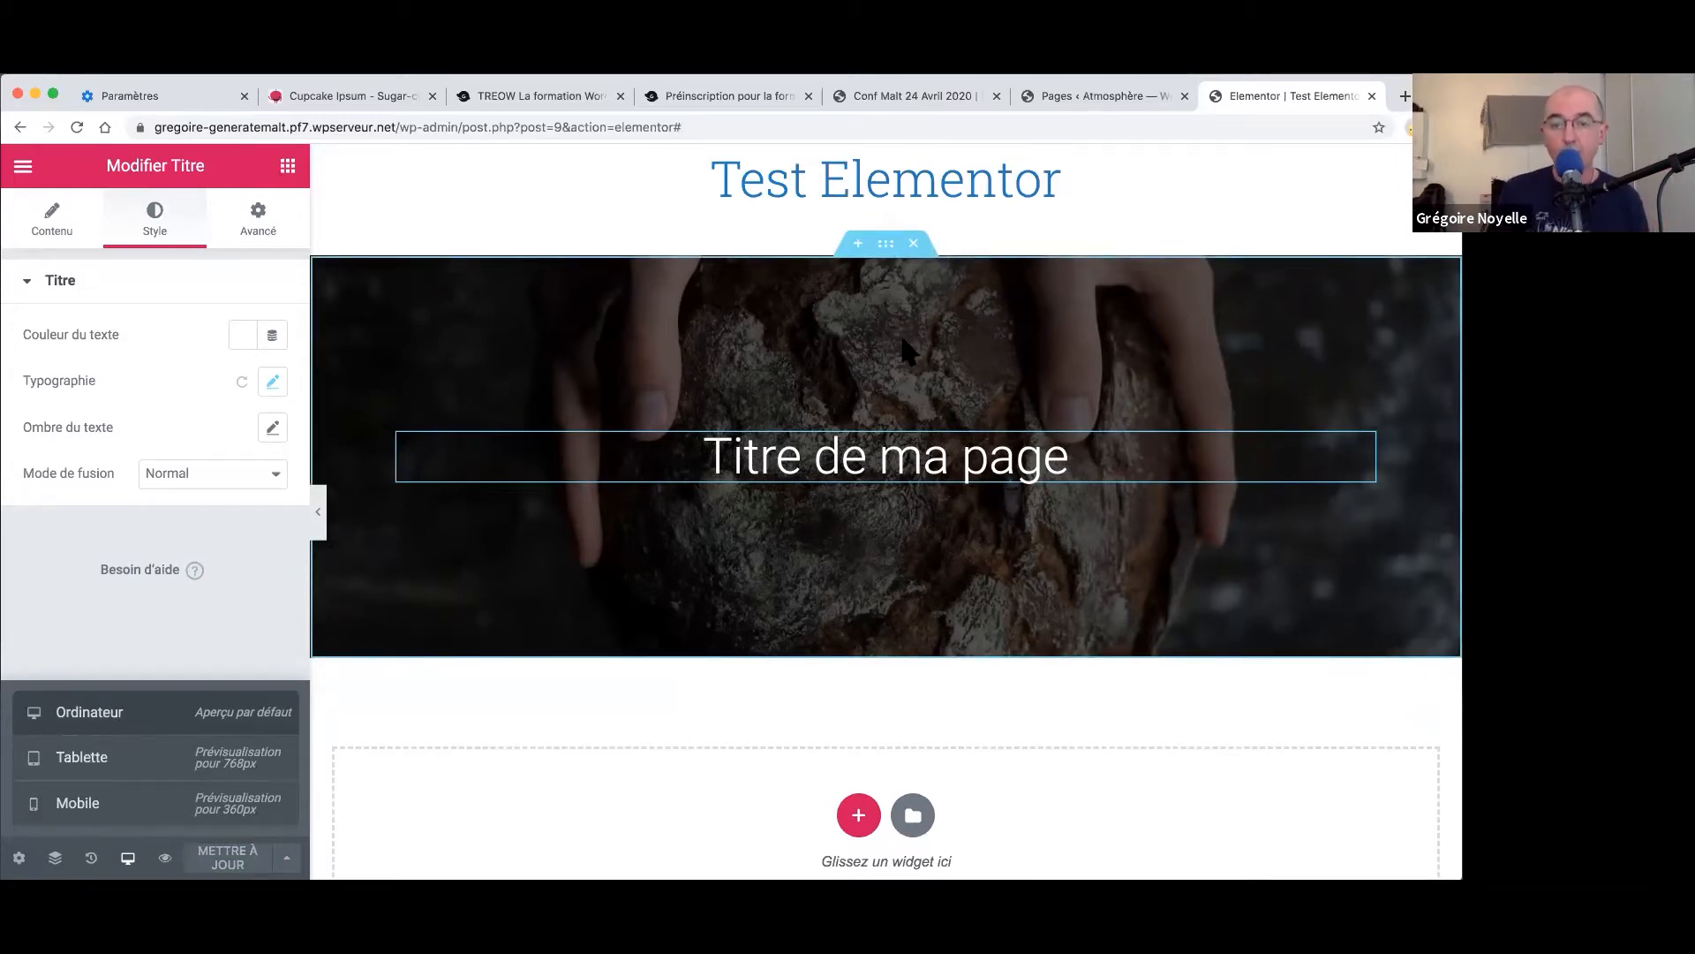
- Save the hero section as a template named 'Test entête'
{"action": "left_click", "coordinate": [930, 330]}
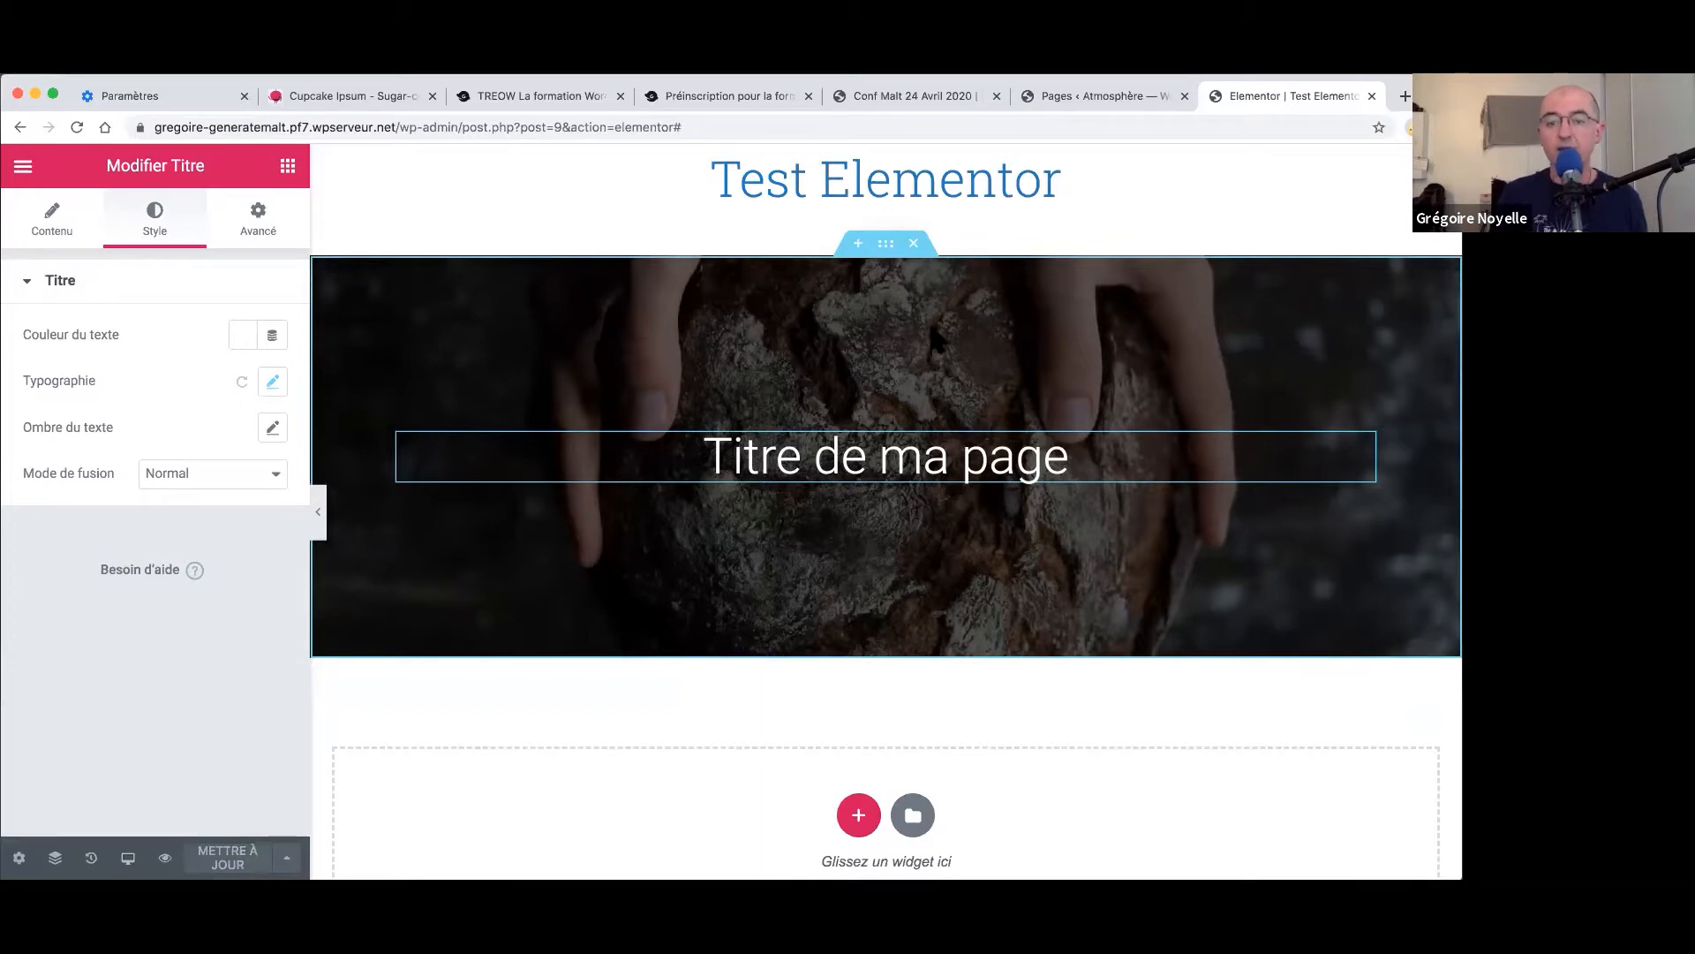
{"action": "right_click", "coordinate": [884, 241]}
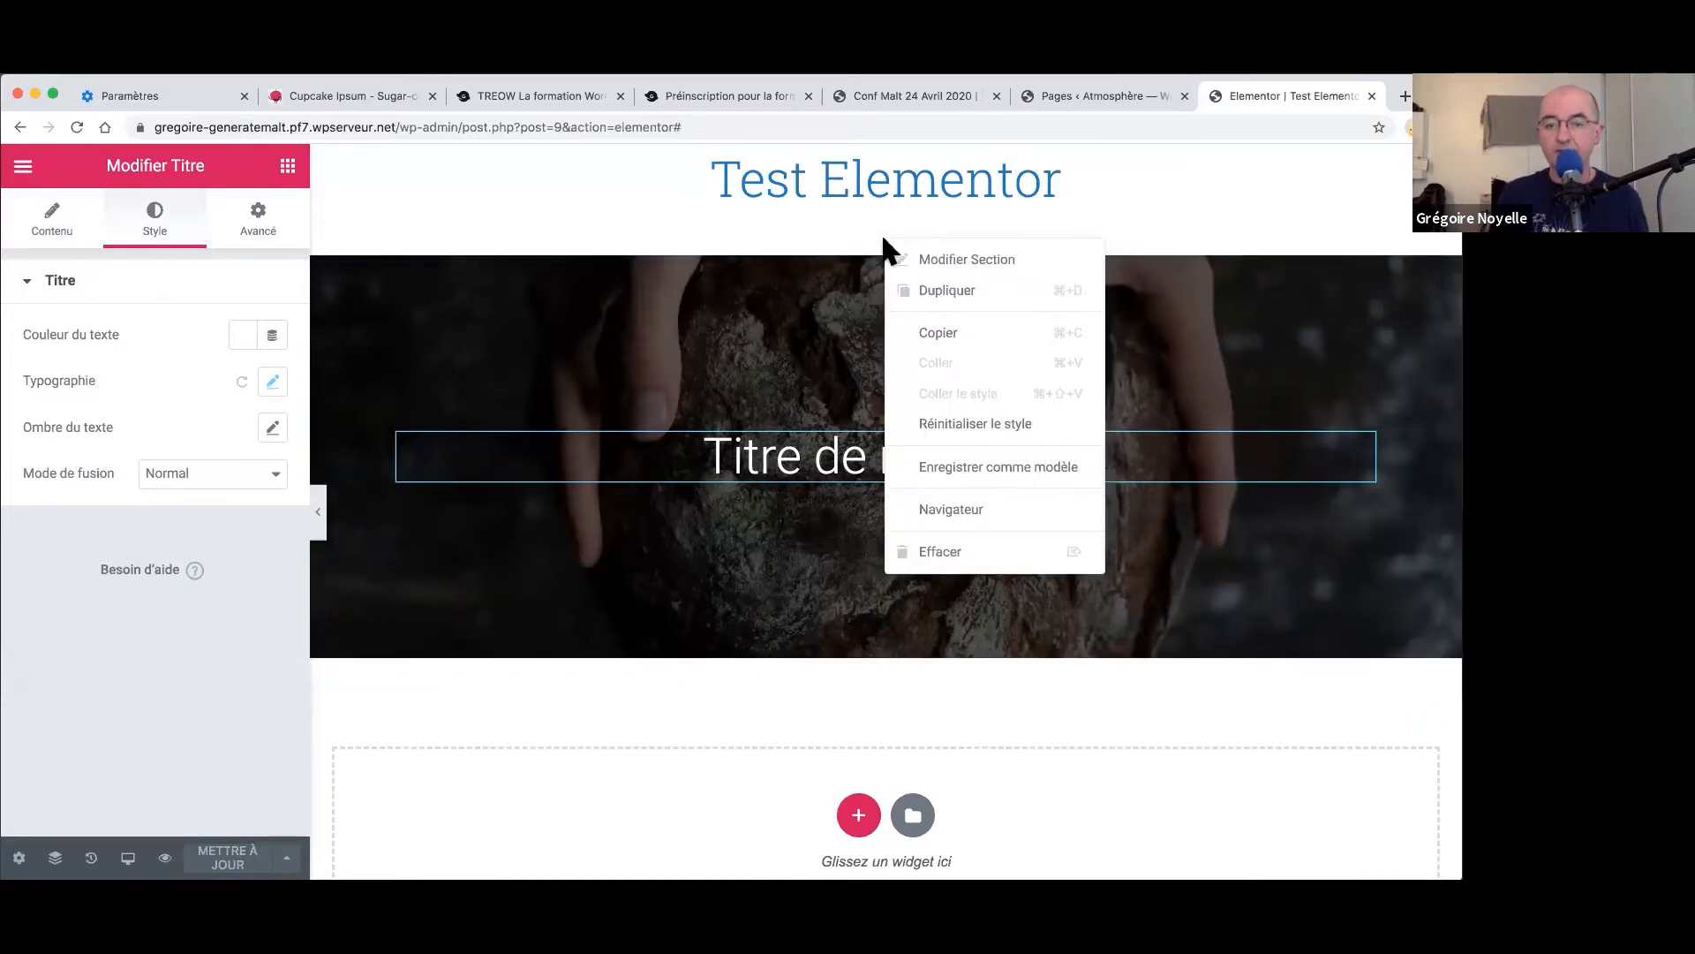
{"action": "left_click", "coordinate": [1014, 466]}
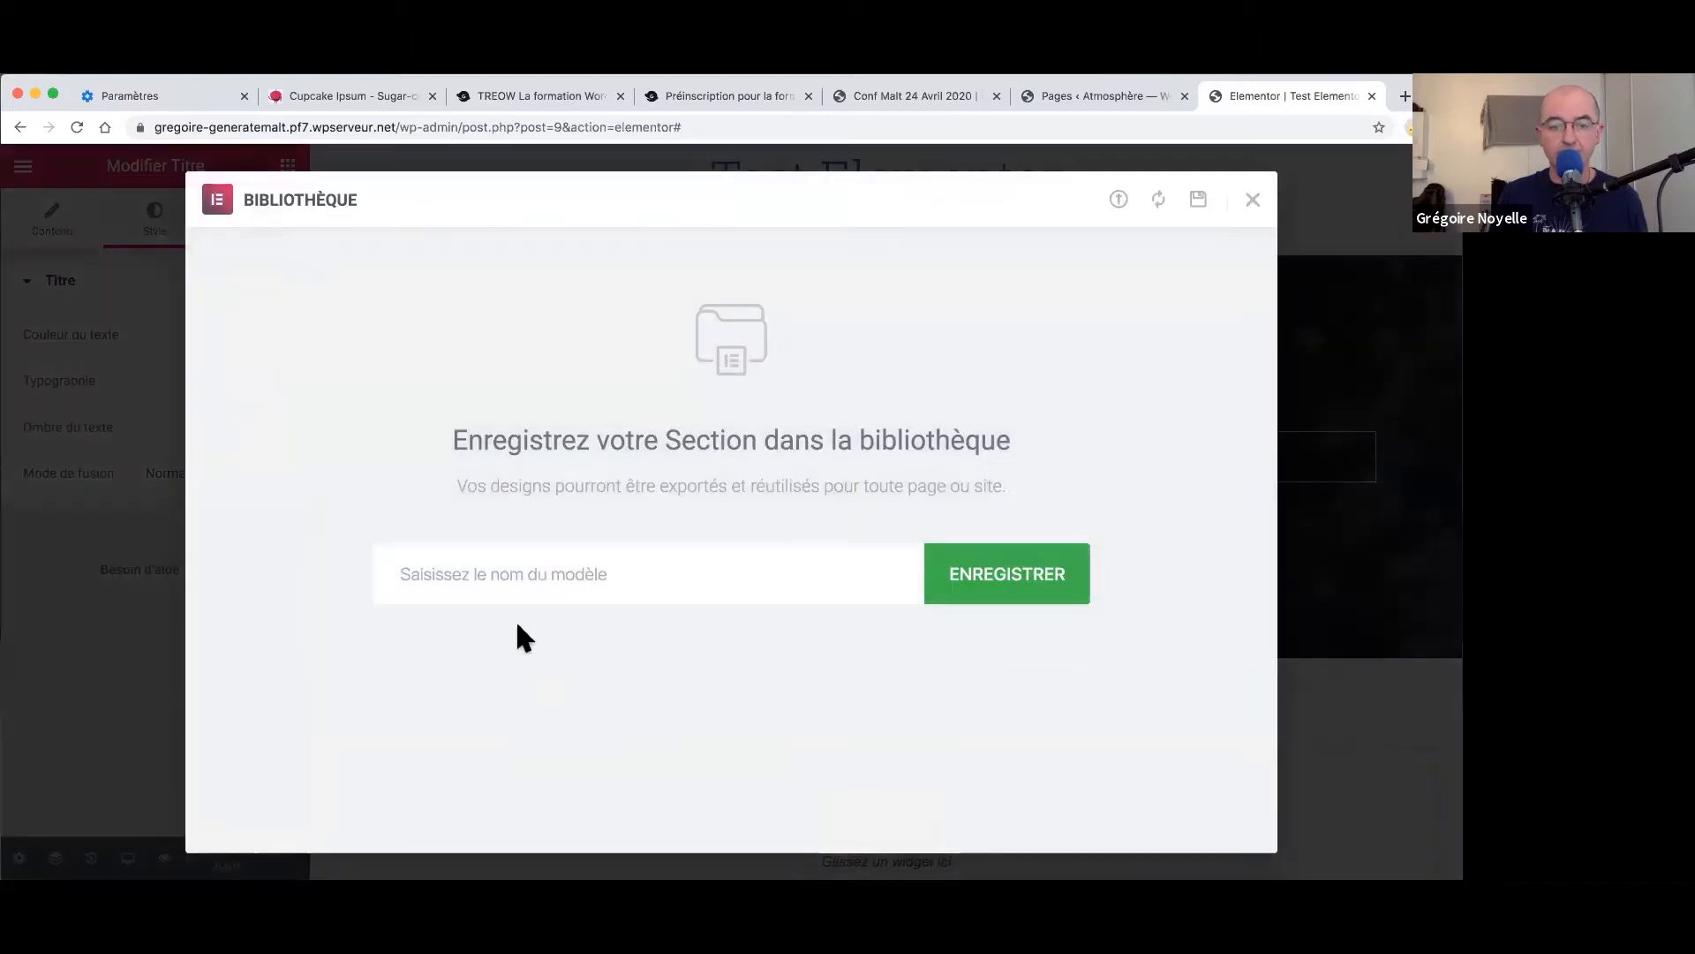
{"action": "left_click", "coordinate": [553, 579]}
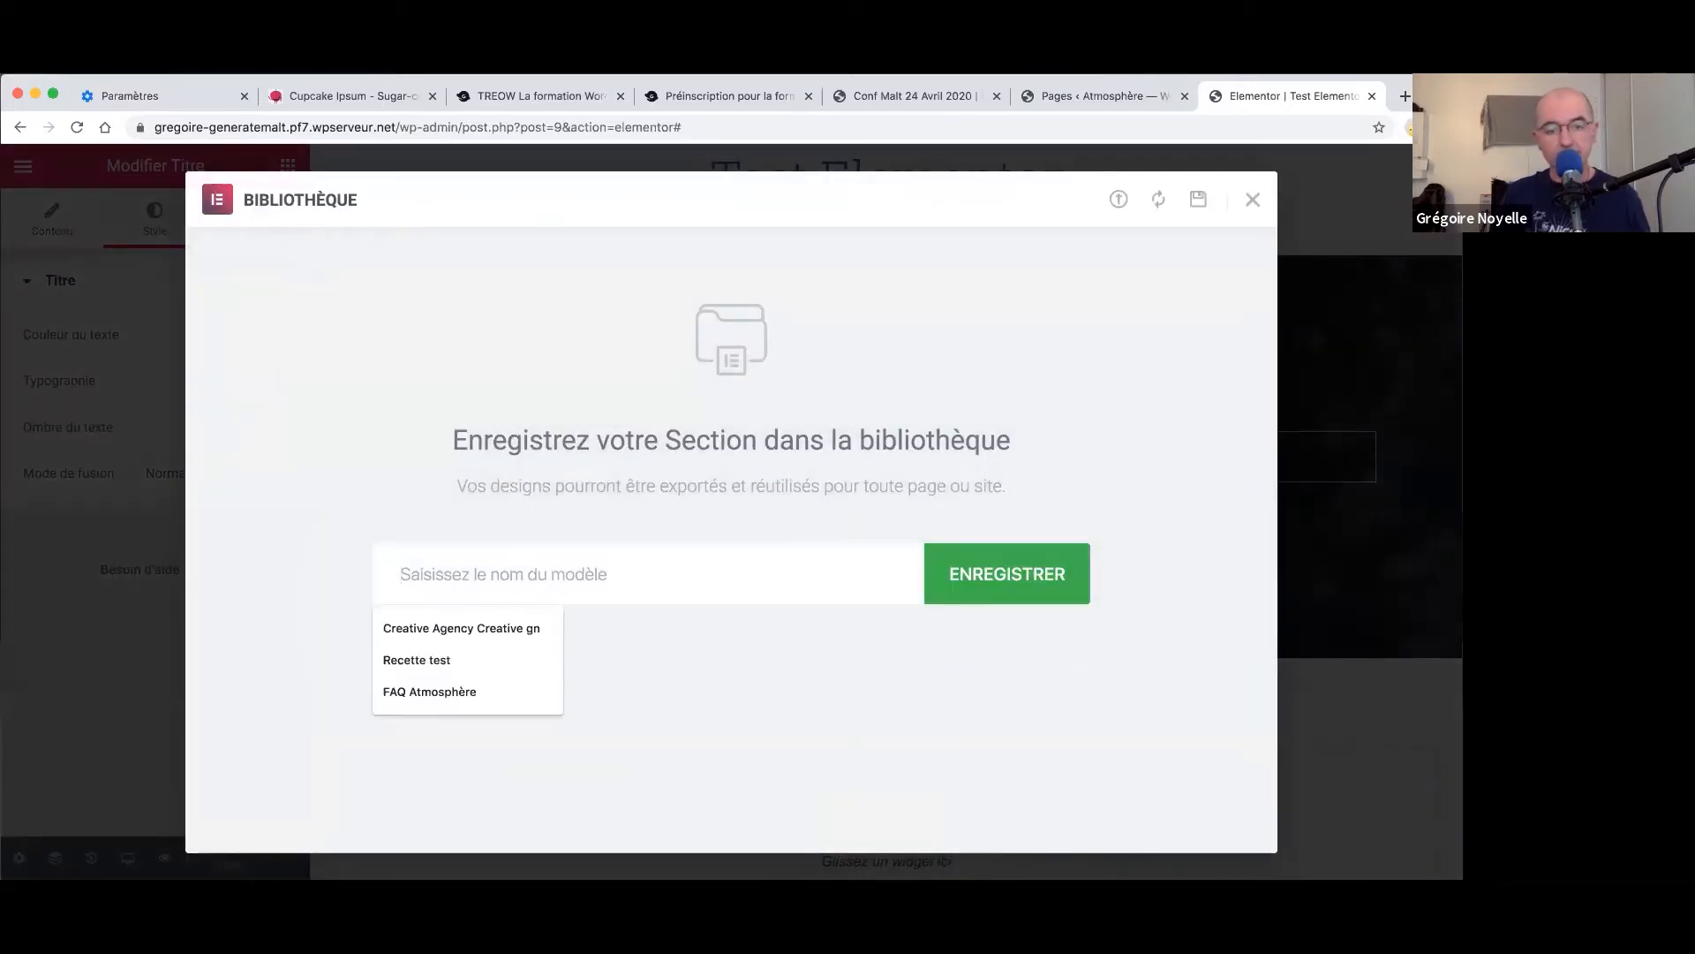
{"action": "type", "text": "Test entête"}
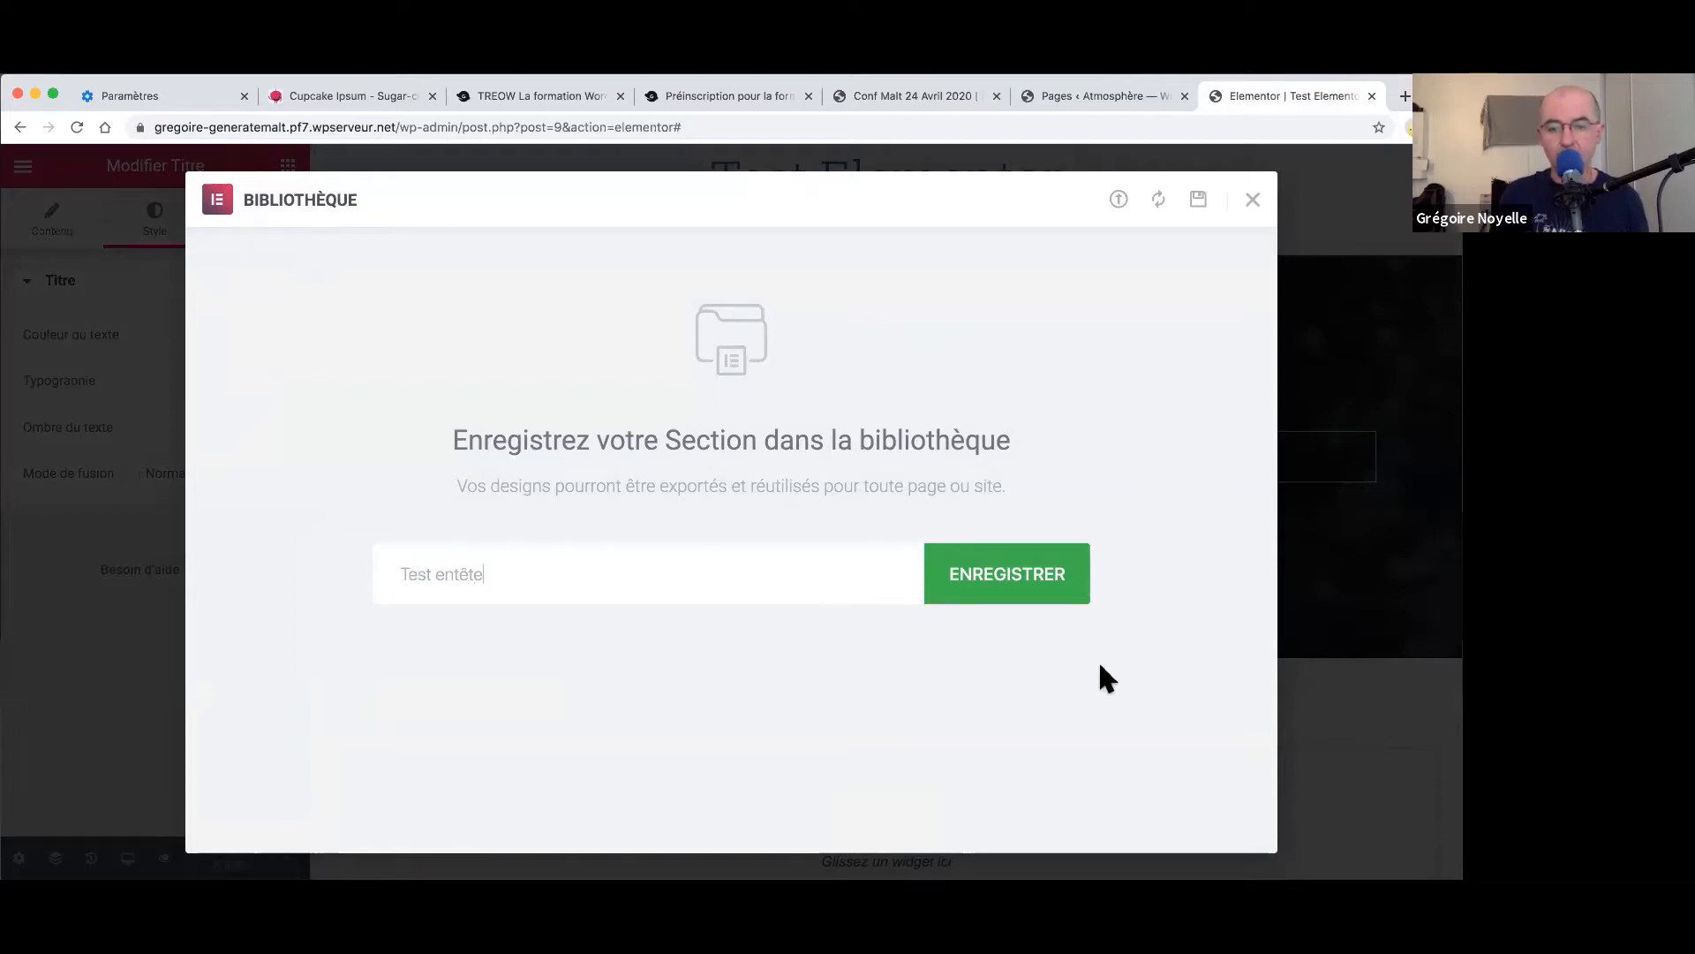
{"action": "left_click", "coordinate": [1027, 598]}
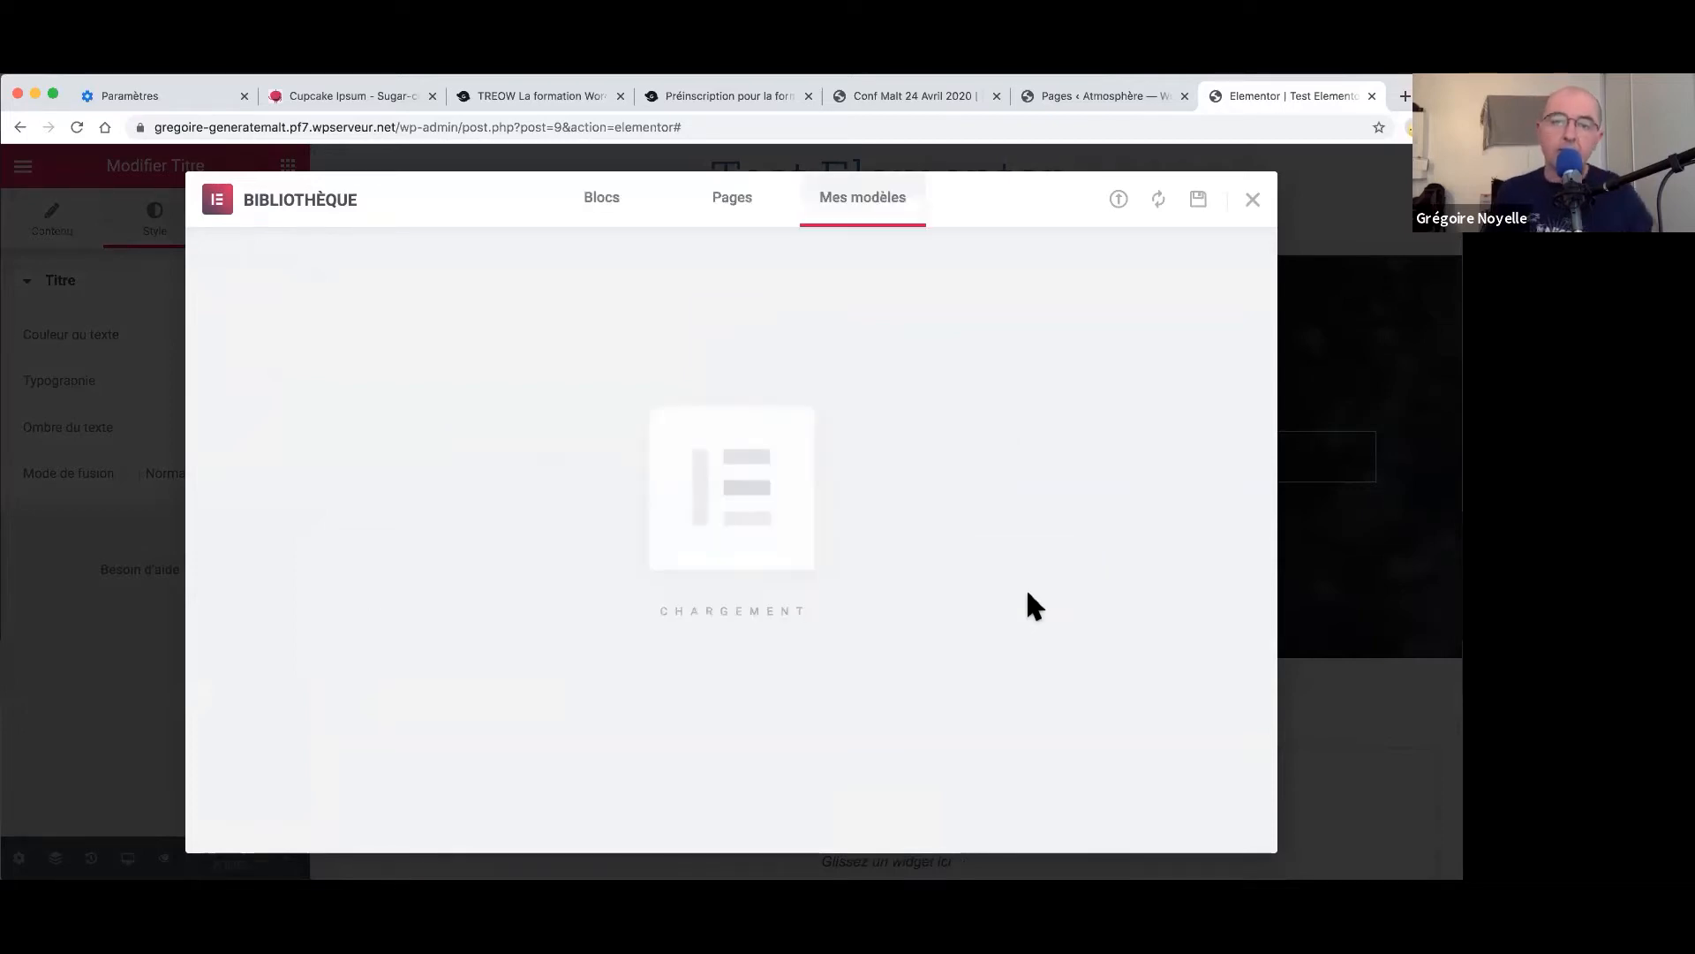
{"action": "left_click", "coordinate": [1261, 203]}
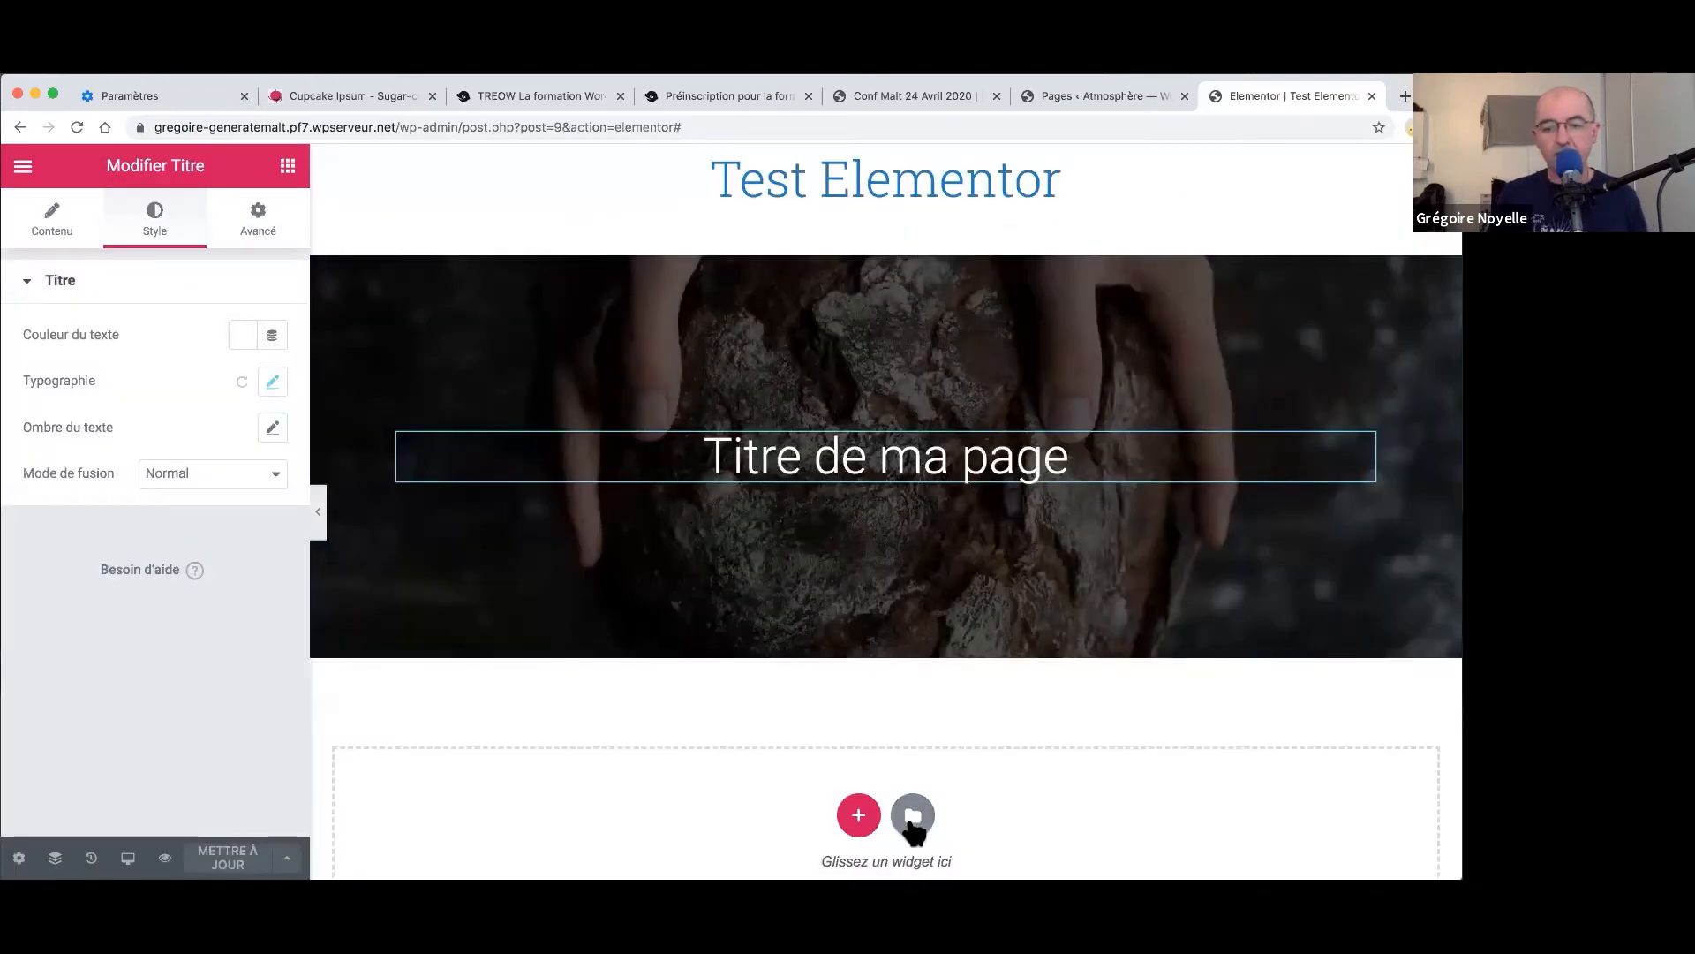
- Insert the Test entête template from Mes modèles, importing its document settings
{"action": "left_click", "coordinate": [912, 817]}
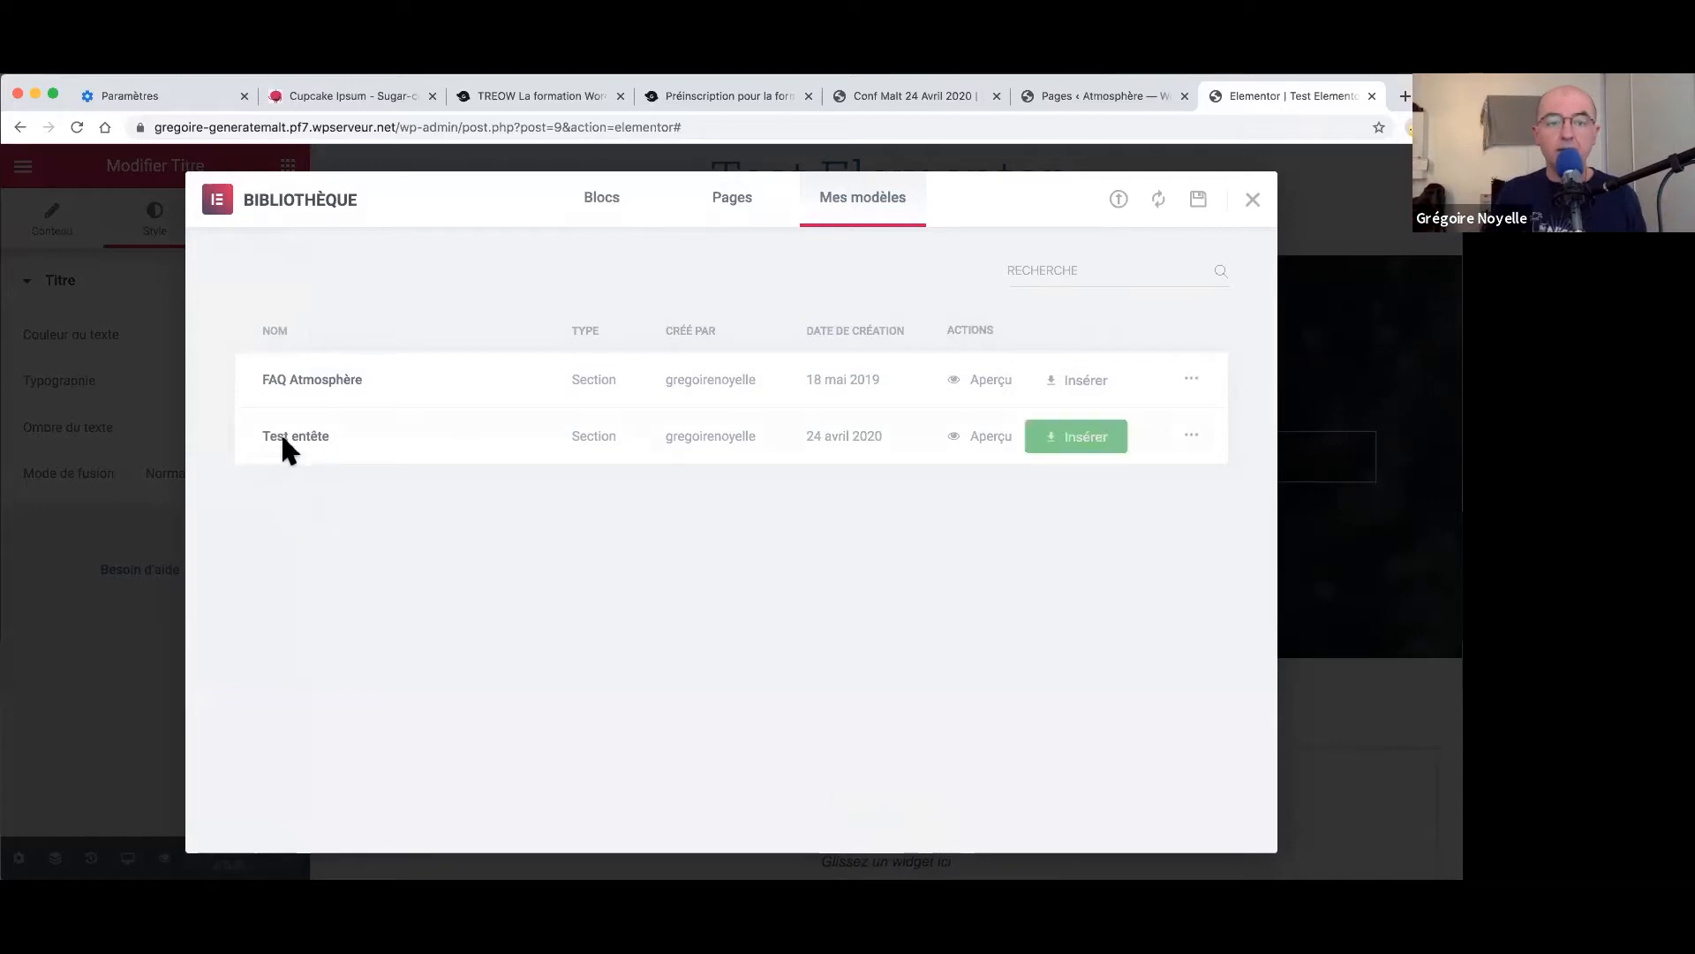
{"action": "left_click", "coordinate": [1105, 444]}
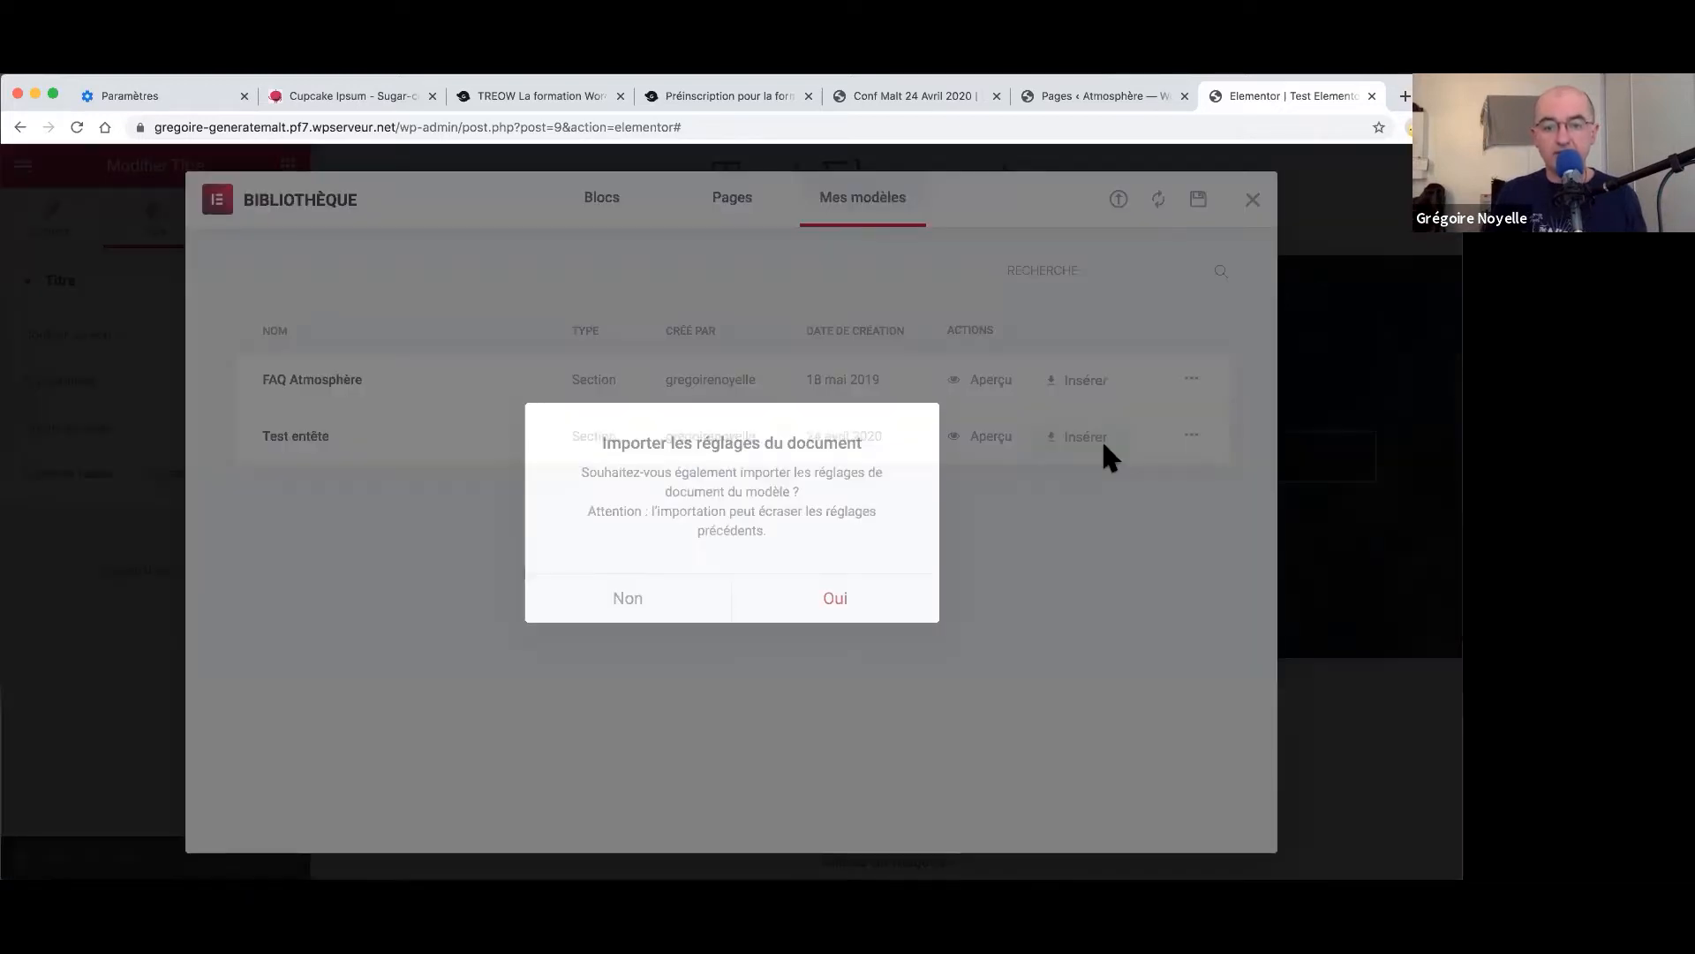
{"action": "left_click", "coordinate": [877, 608]}
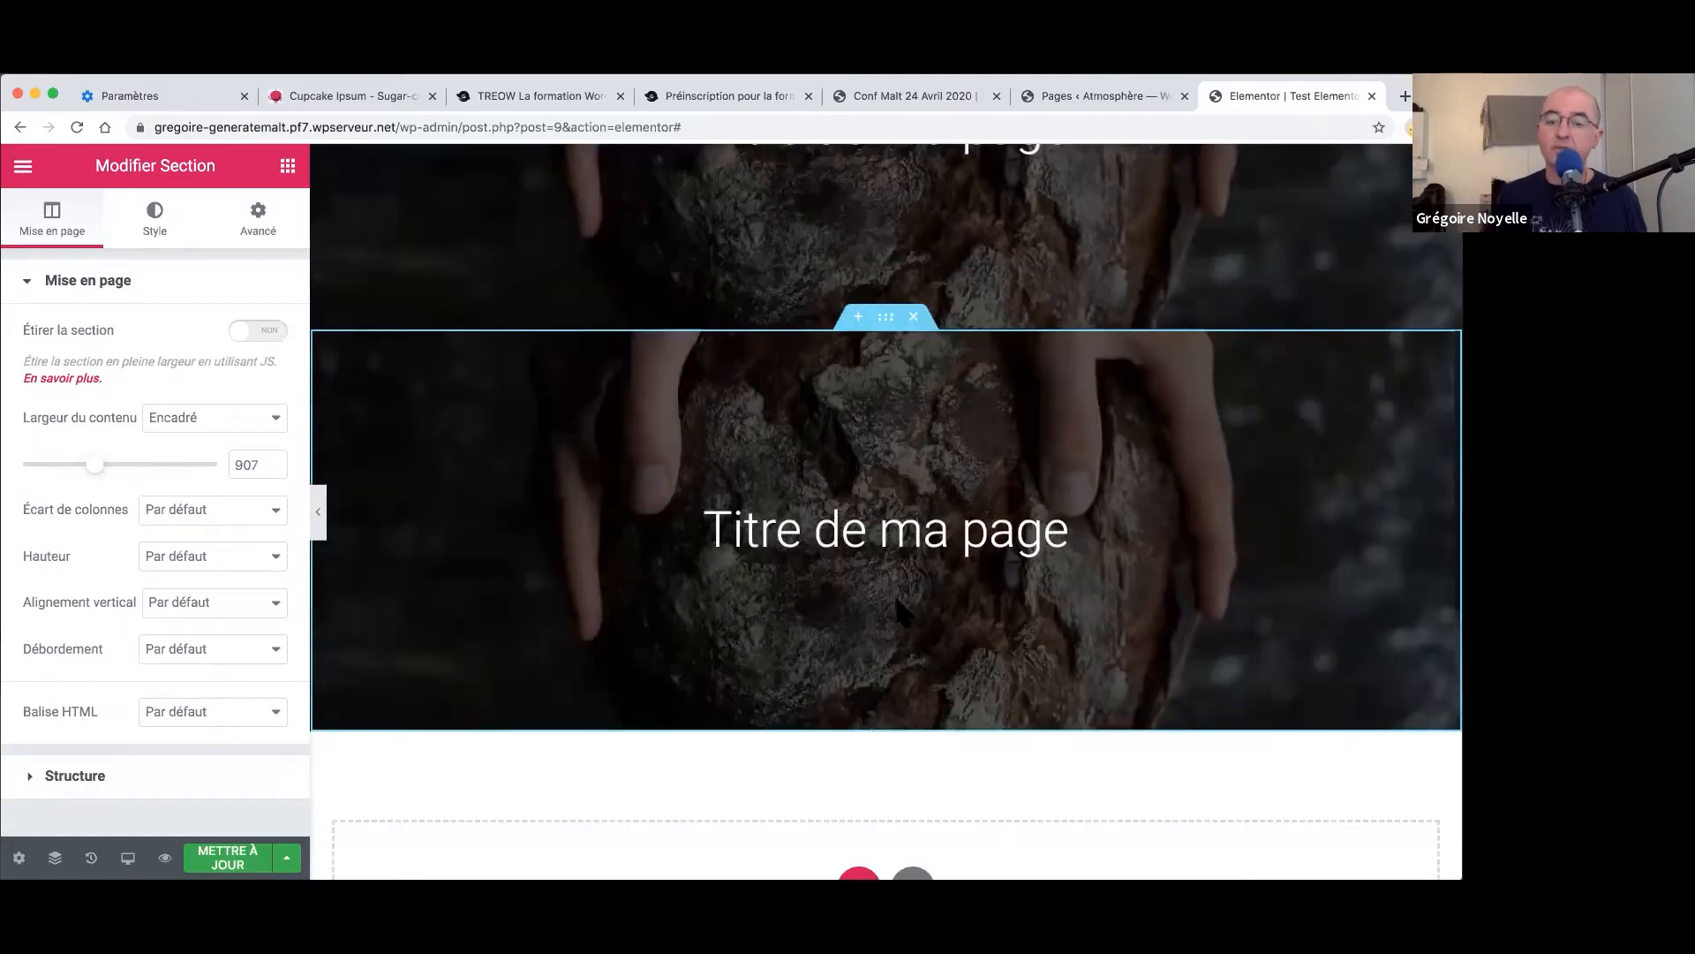
- Delete the duplicated hero and add a single-column section with a heading widget
{"action": "left_click", "coordinate": [914, 318]}
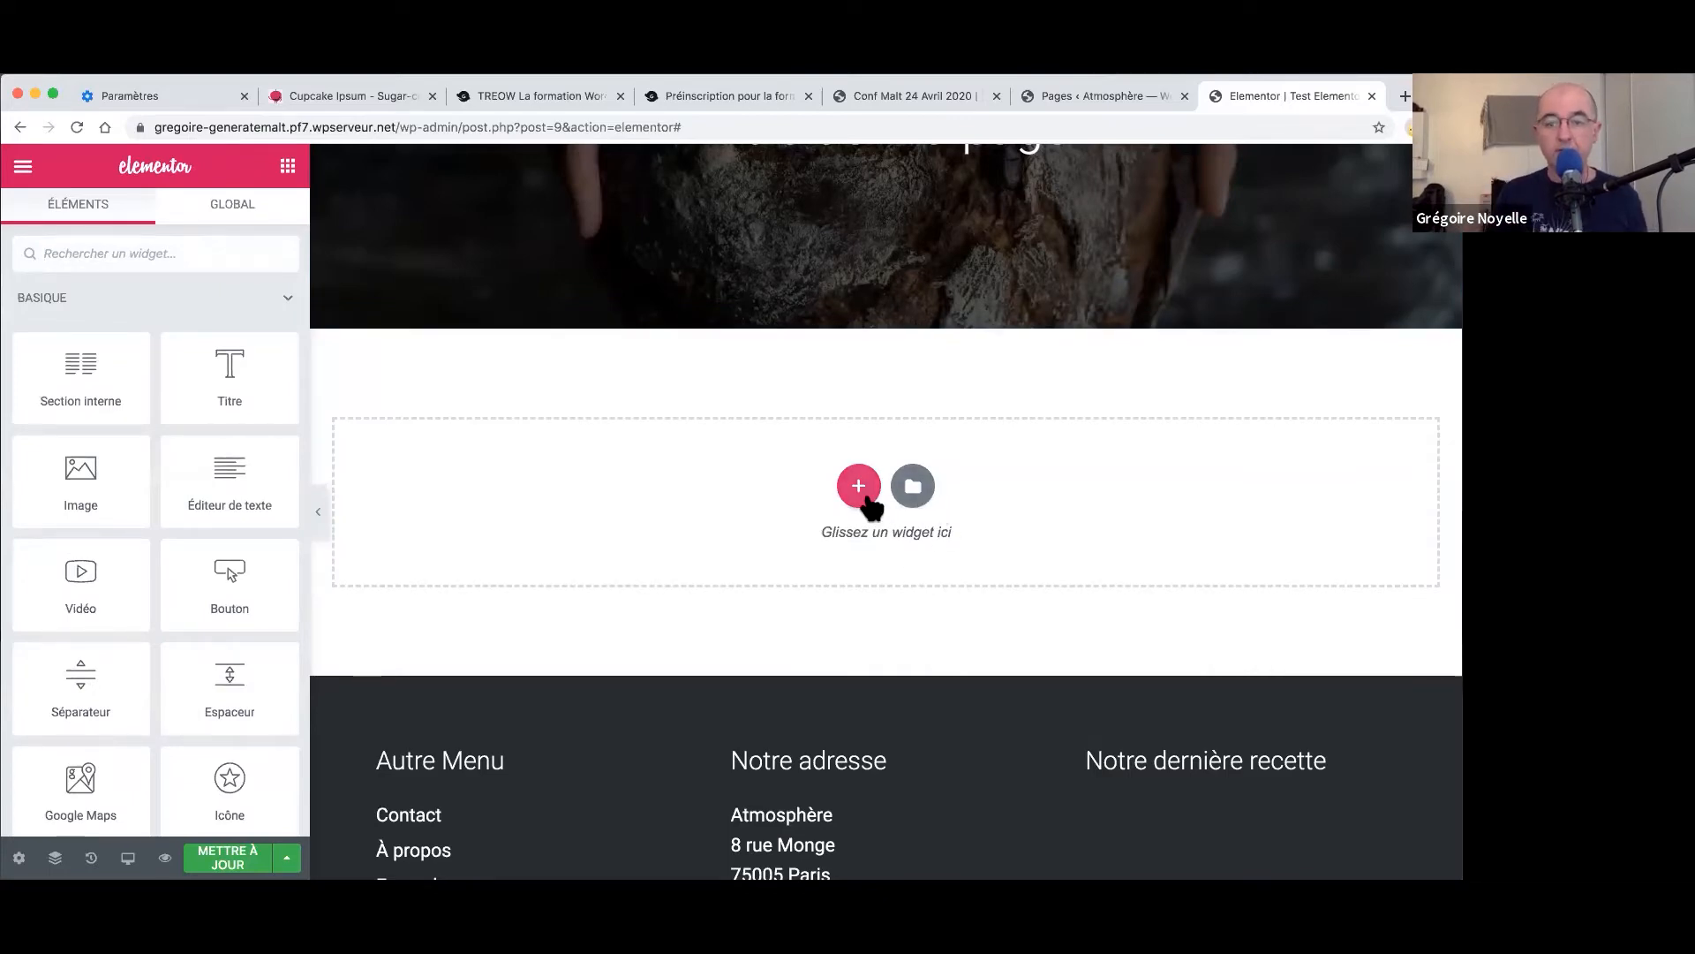
{"action": "left_click", "coordinate": [860, 489]}
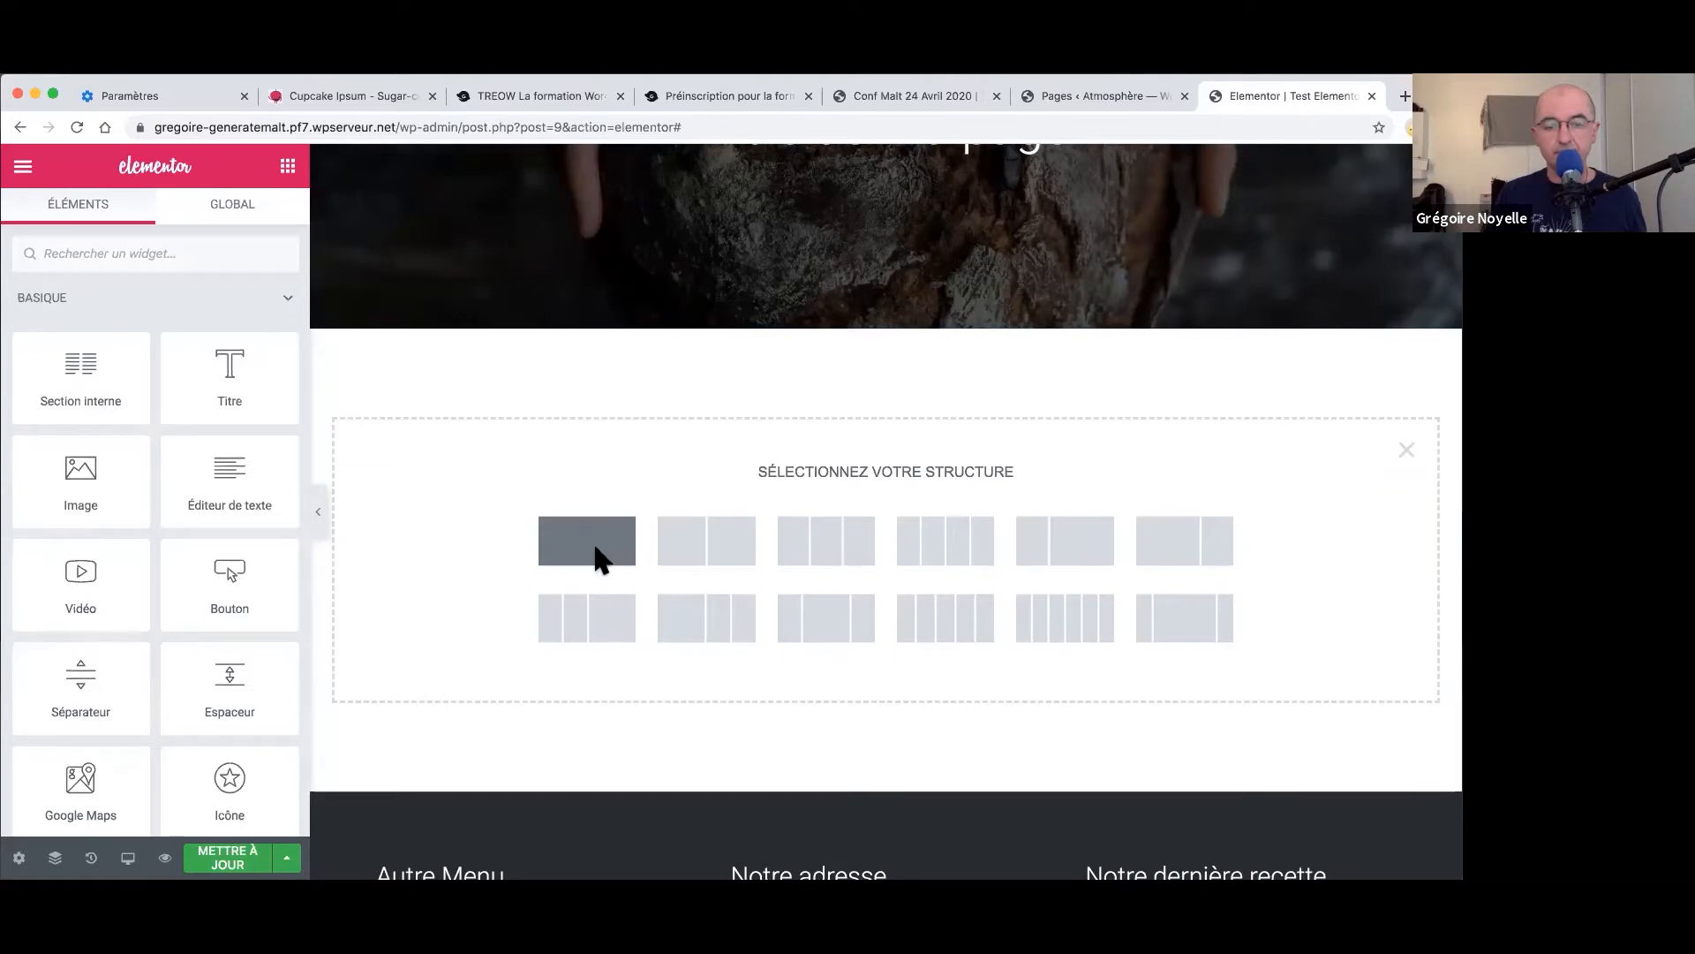
{"action": "left_click", "coordinate": [594, 555]}
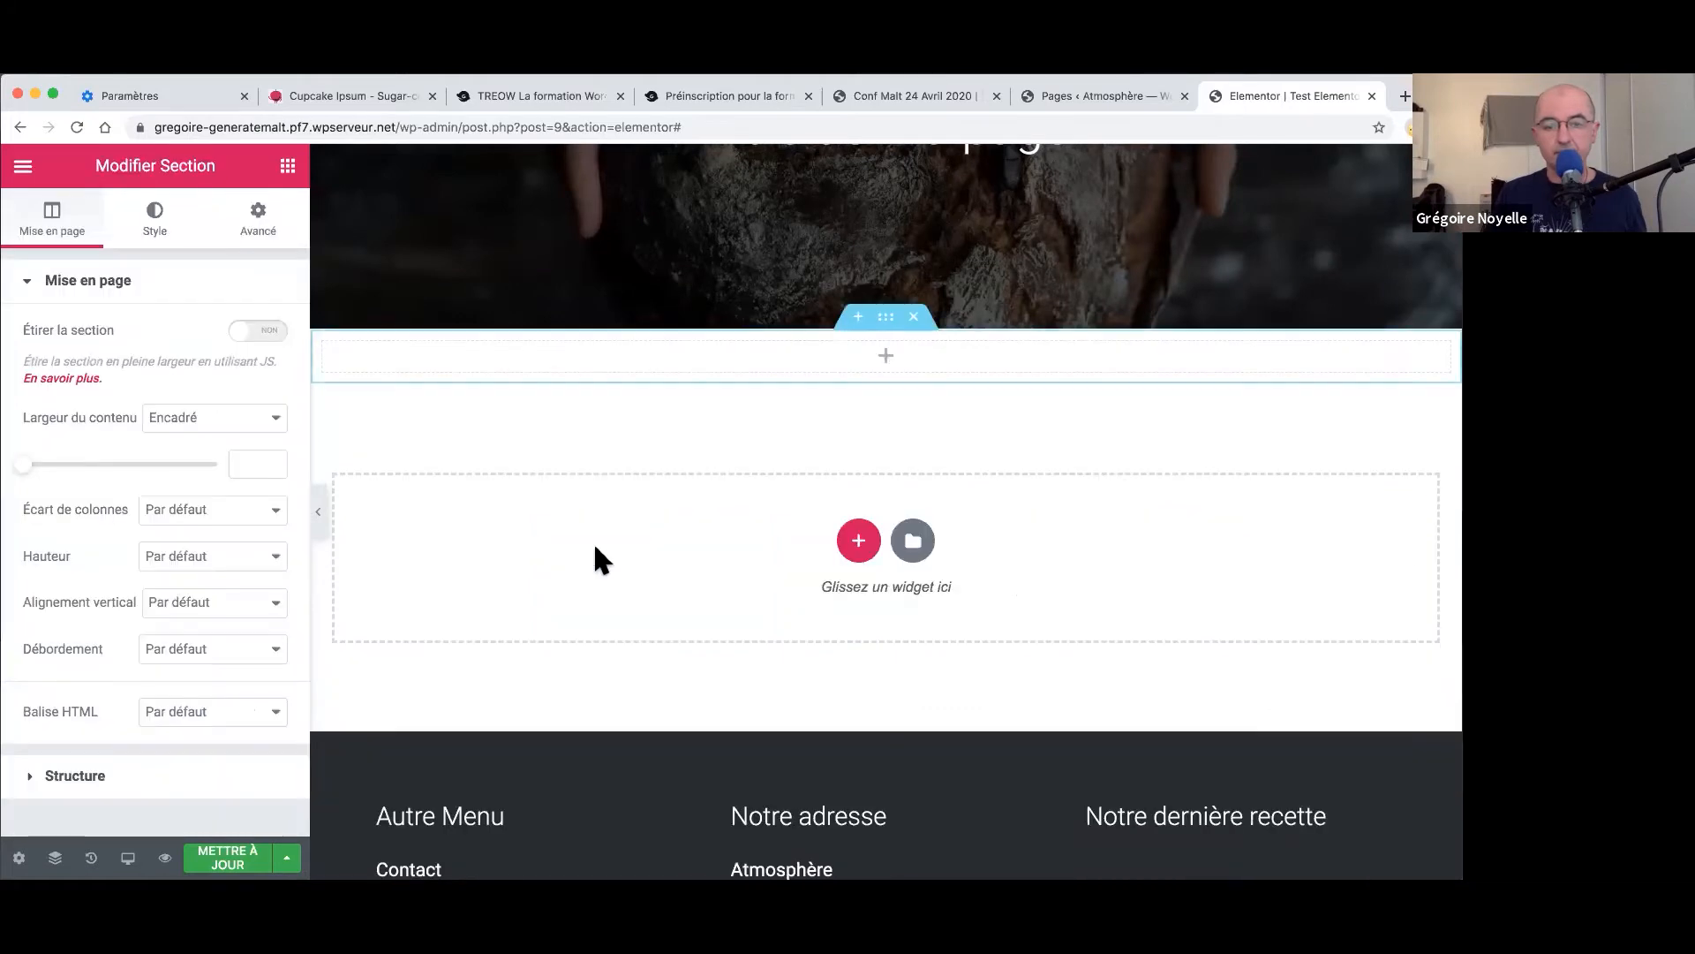
{"action": "left_click", "coordinate": [288, 165]}
{"action": "left_click_drag", "start_coordinate": [219, 353], "coordinate": [862, 357]}
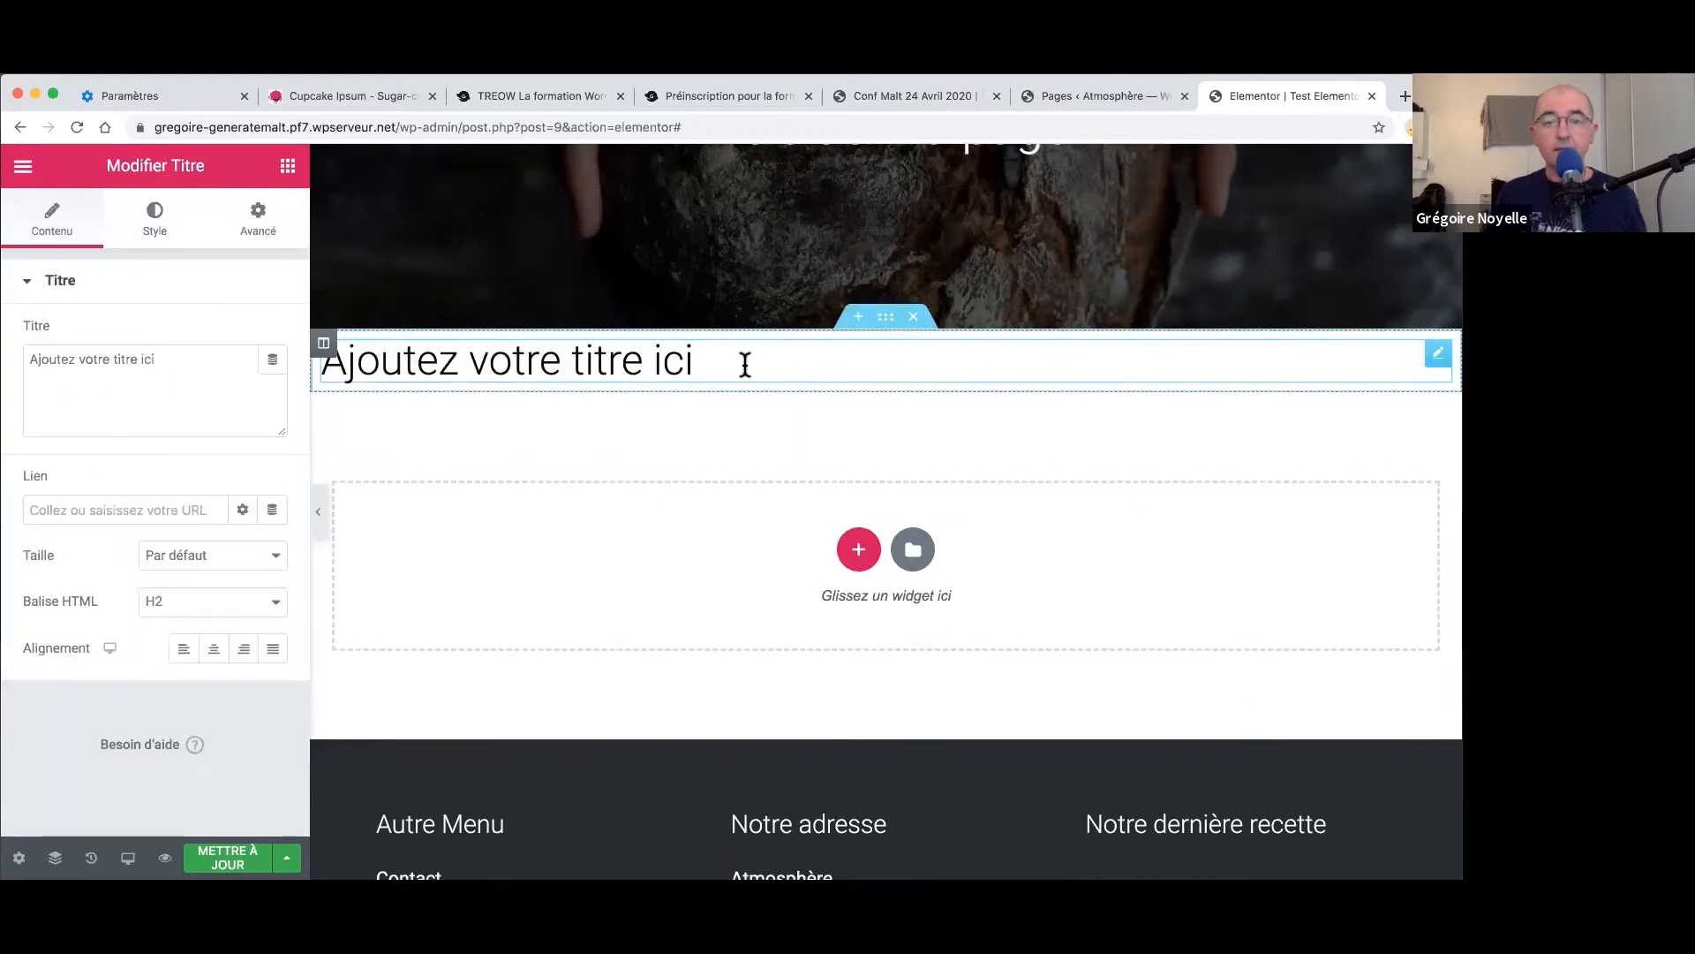
- Change the heading text to 'section interne' and centre it
{"action": "left_click_drag", "start_coordinate": [697, 362], "coordinate": [320, 362]}
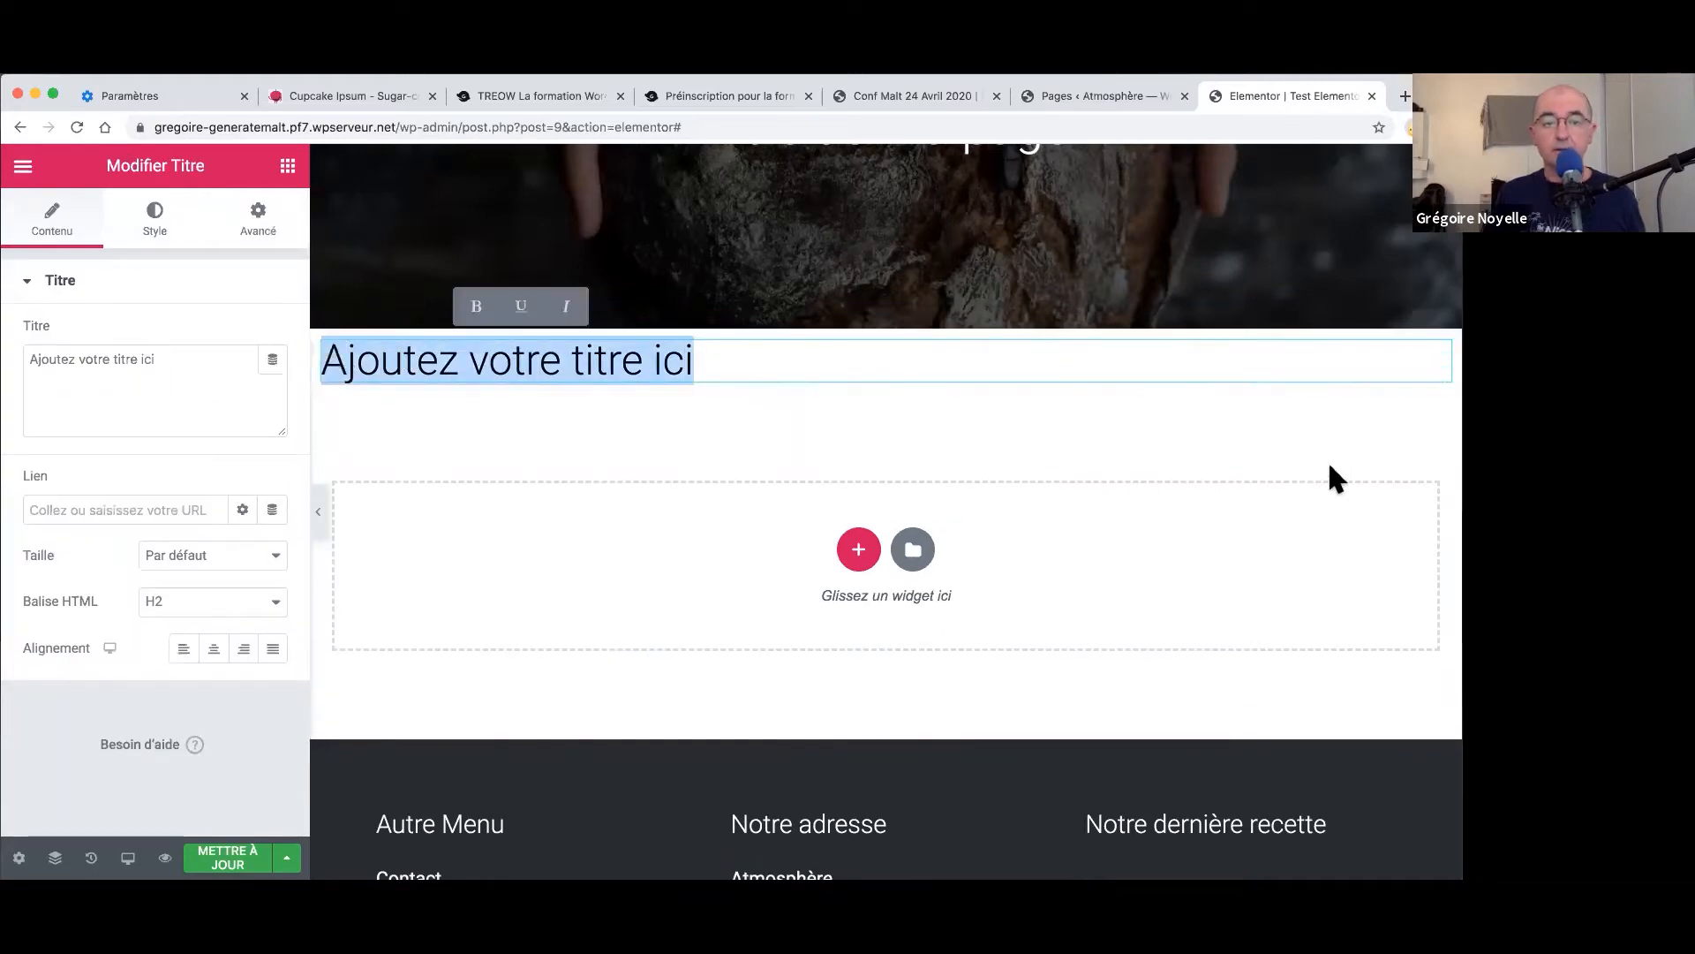
{"action": "type", "text": "süe"}
{"action": "key", "text": "BackSpace"}
{"action": "key", "text": "BackSpace"}
{"action": "key", "text": "BackSpace"}
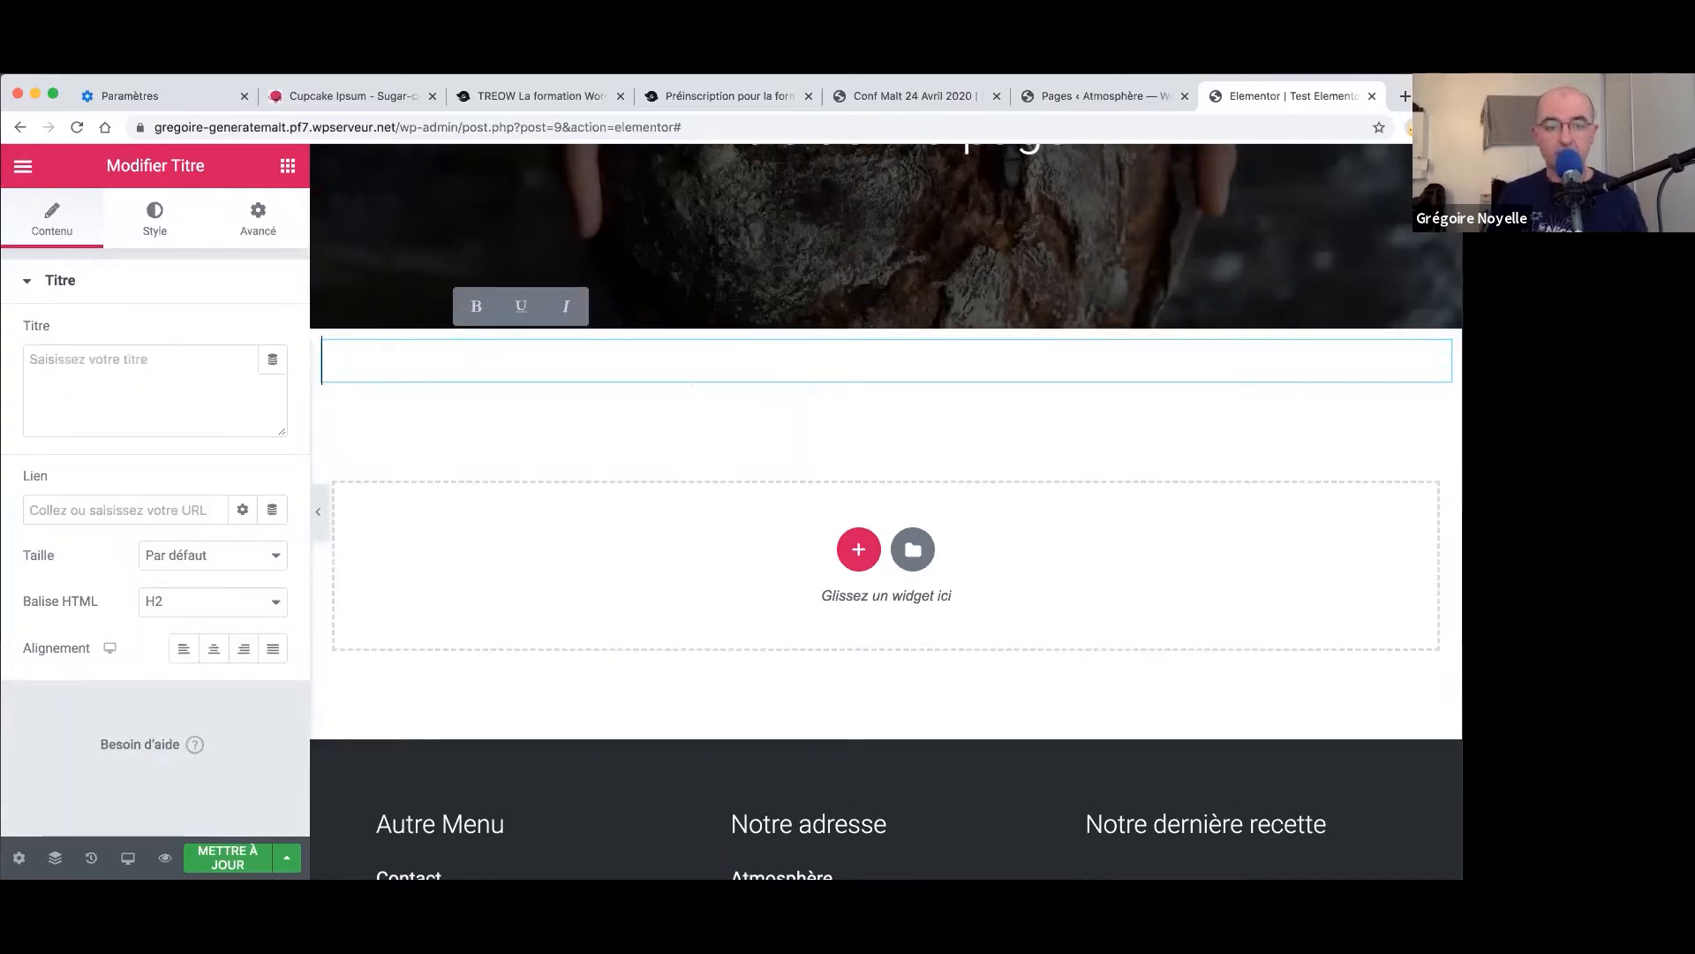
{"action": "type", "text": "section in"}
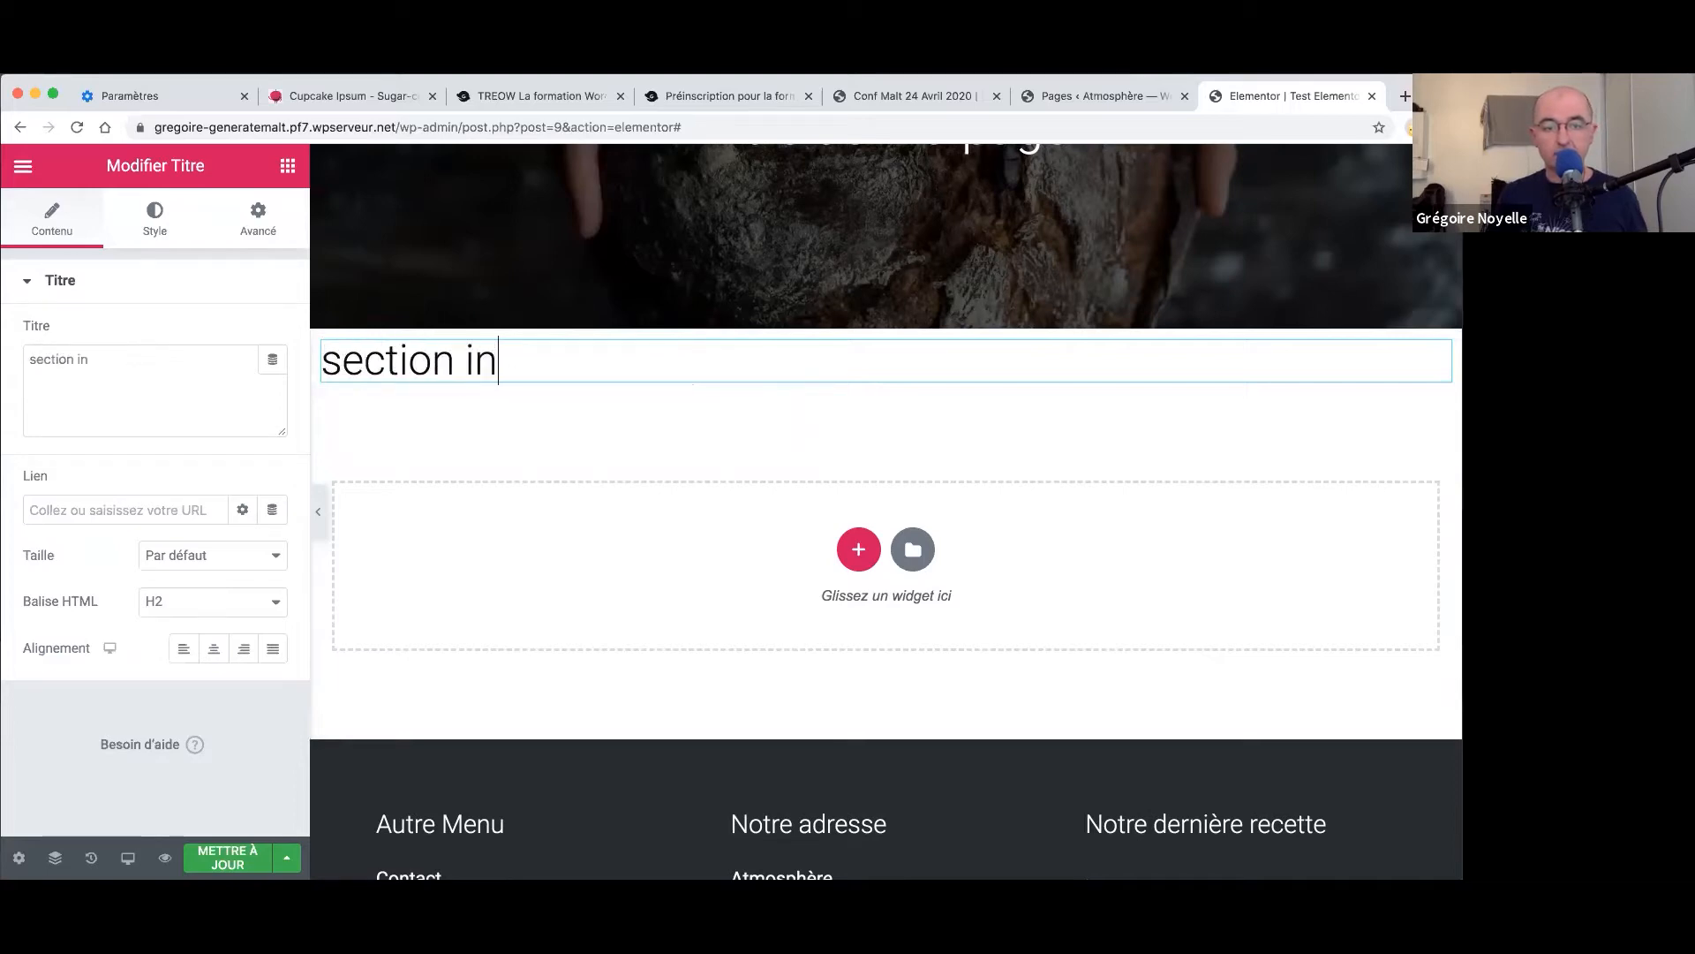
{"action": "type", "text": "terne"}
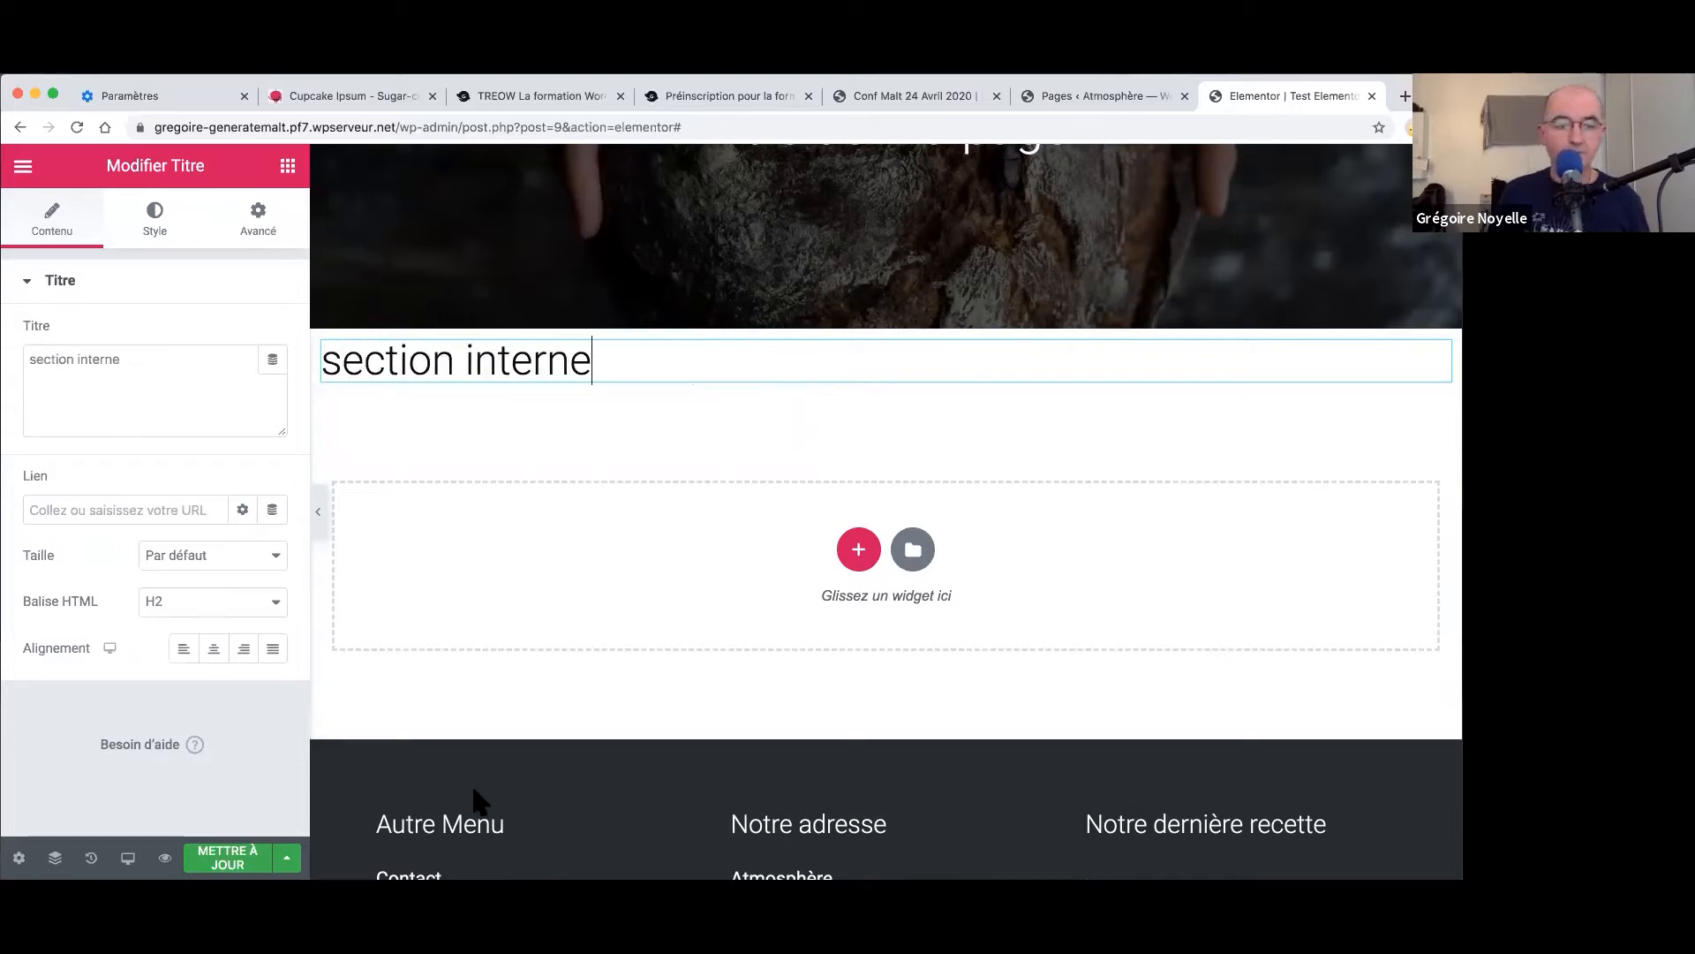
{"action": "left_click", "coordinate": [210, 652]}
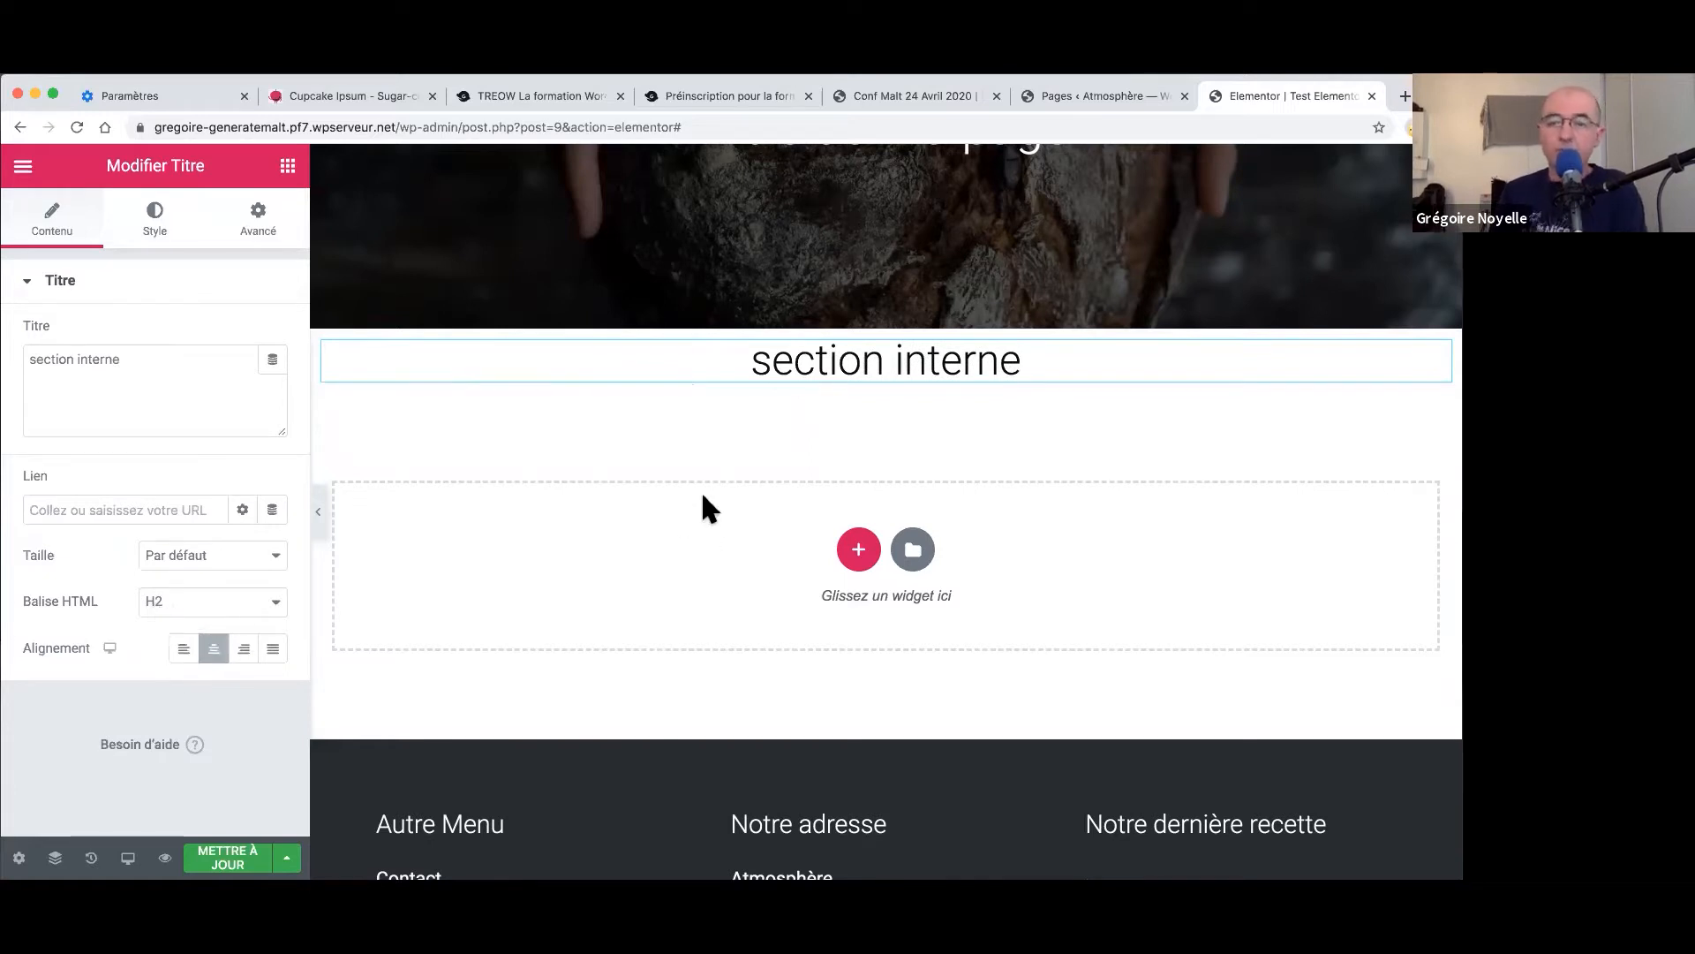
- Give the heading's section a classic light grey #DCDADA background
{"action": "right_click", "coordinate": [887, 314]}
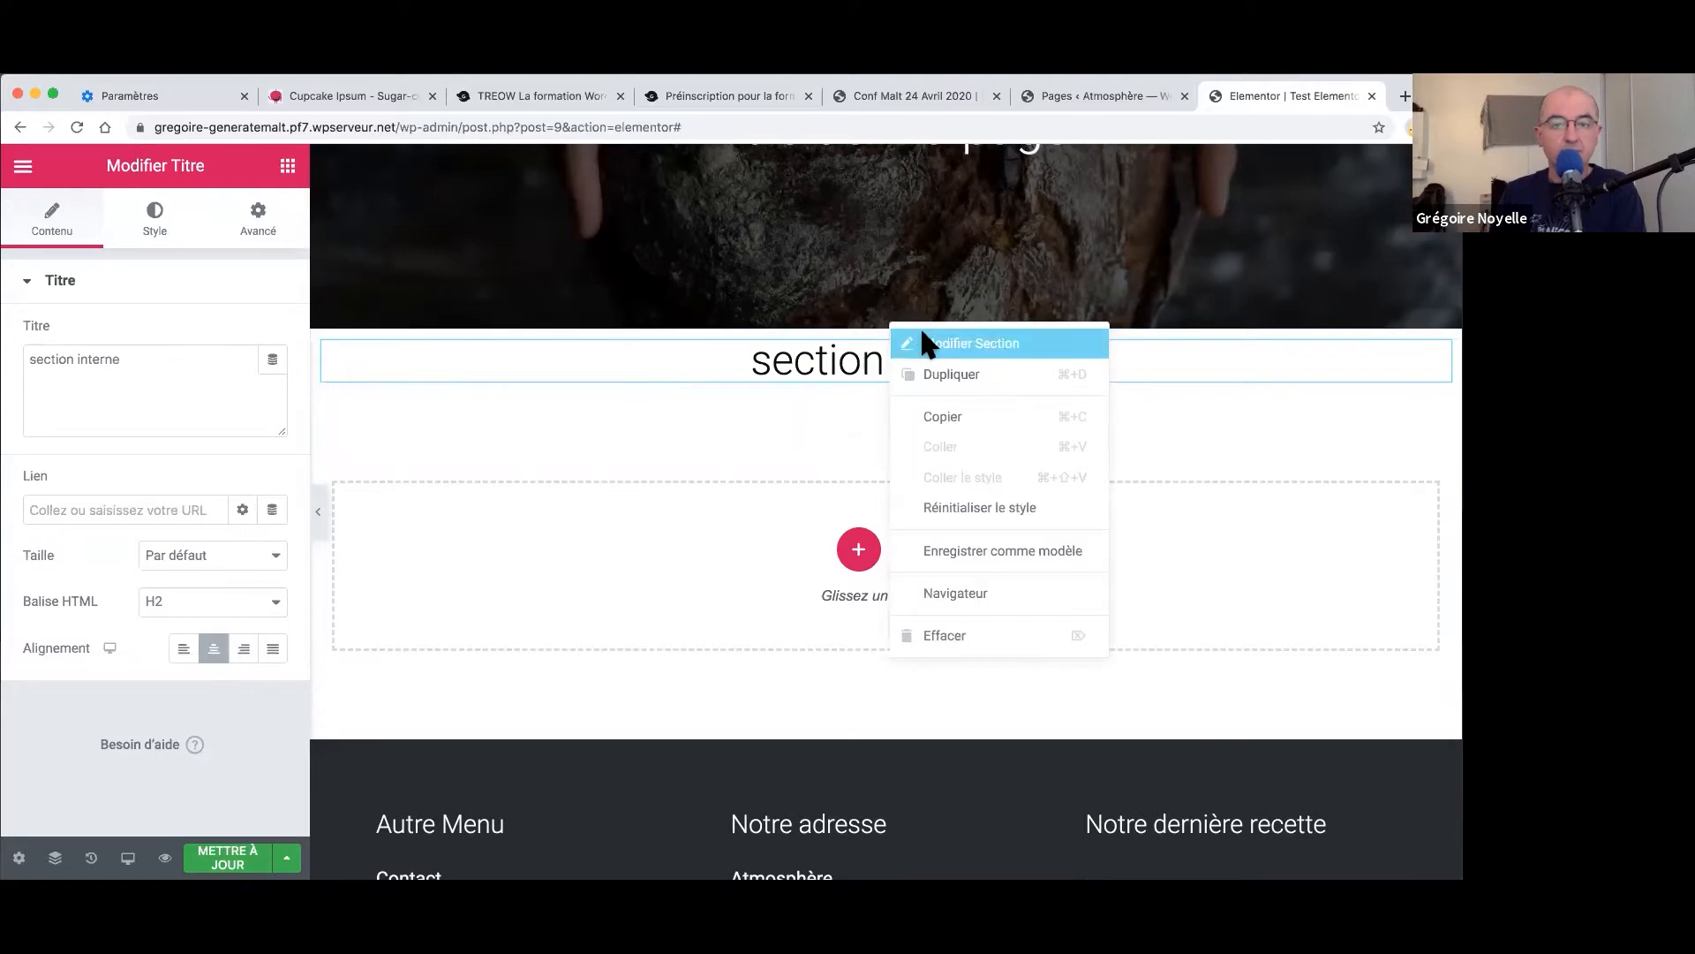
{"action": "left_click", "coordinate": [920, 339]}
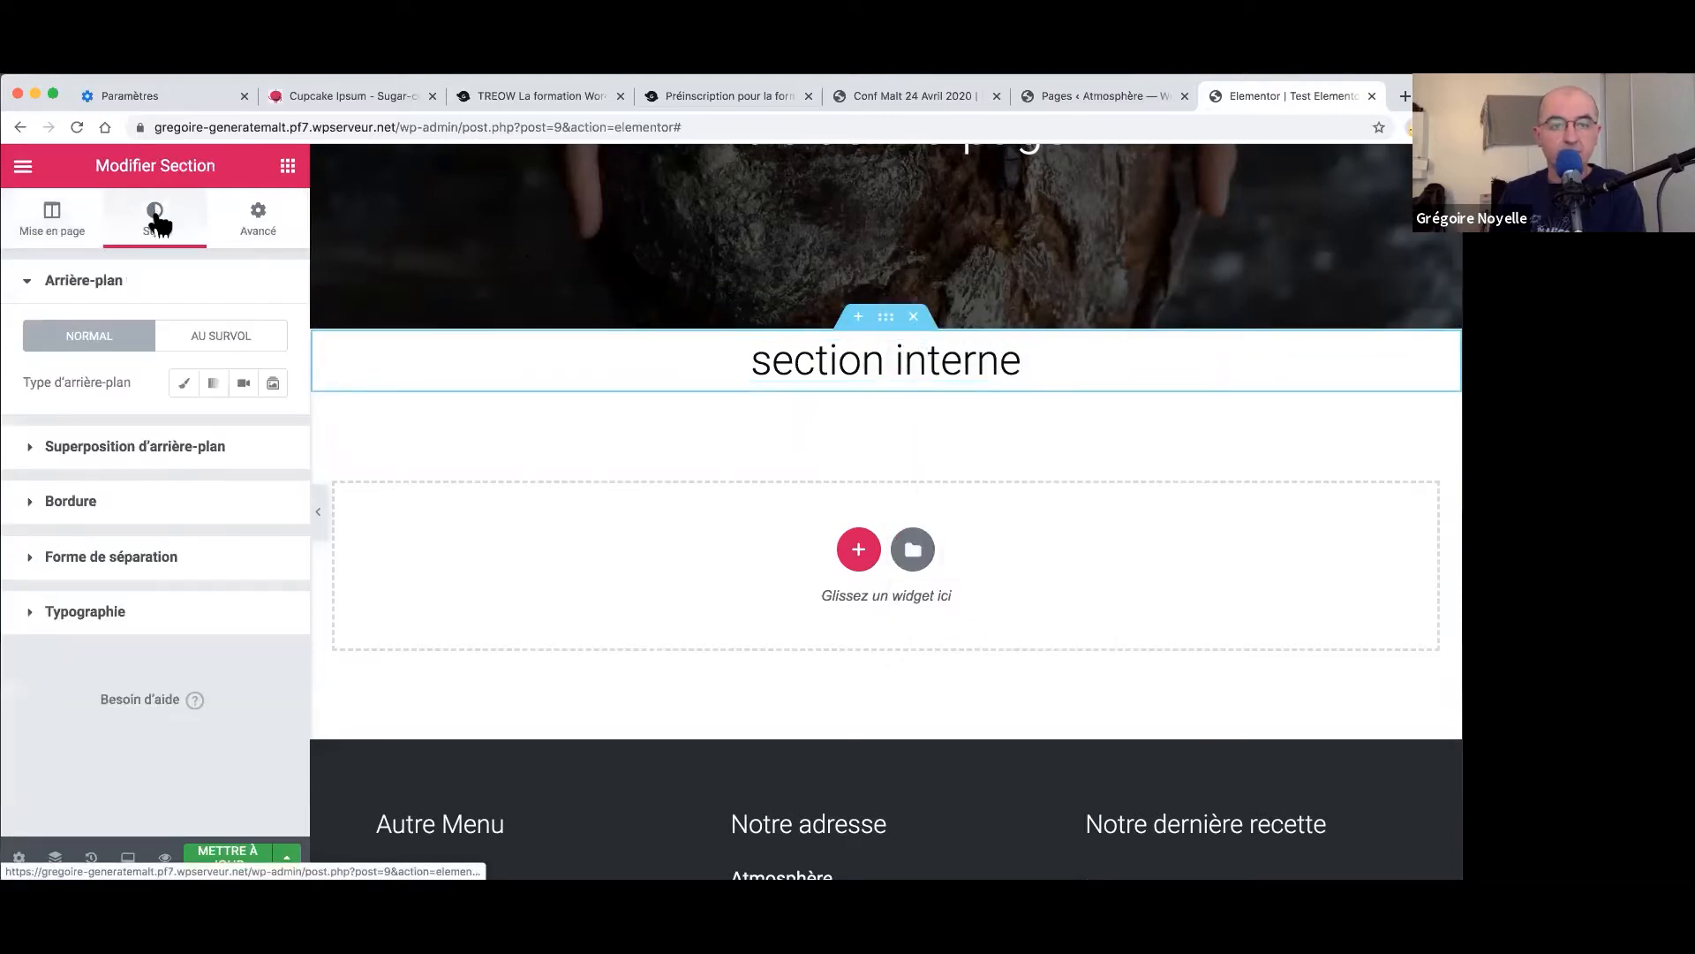
{"action": "left_click", "coordinate": [183, 382]}
{"action": "left_click", "coordinate": [247, 432]}
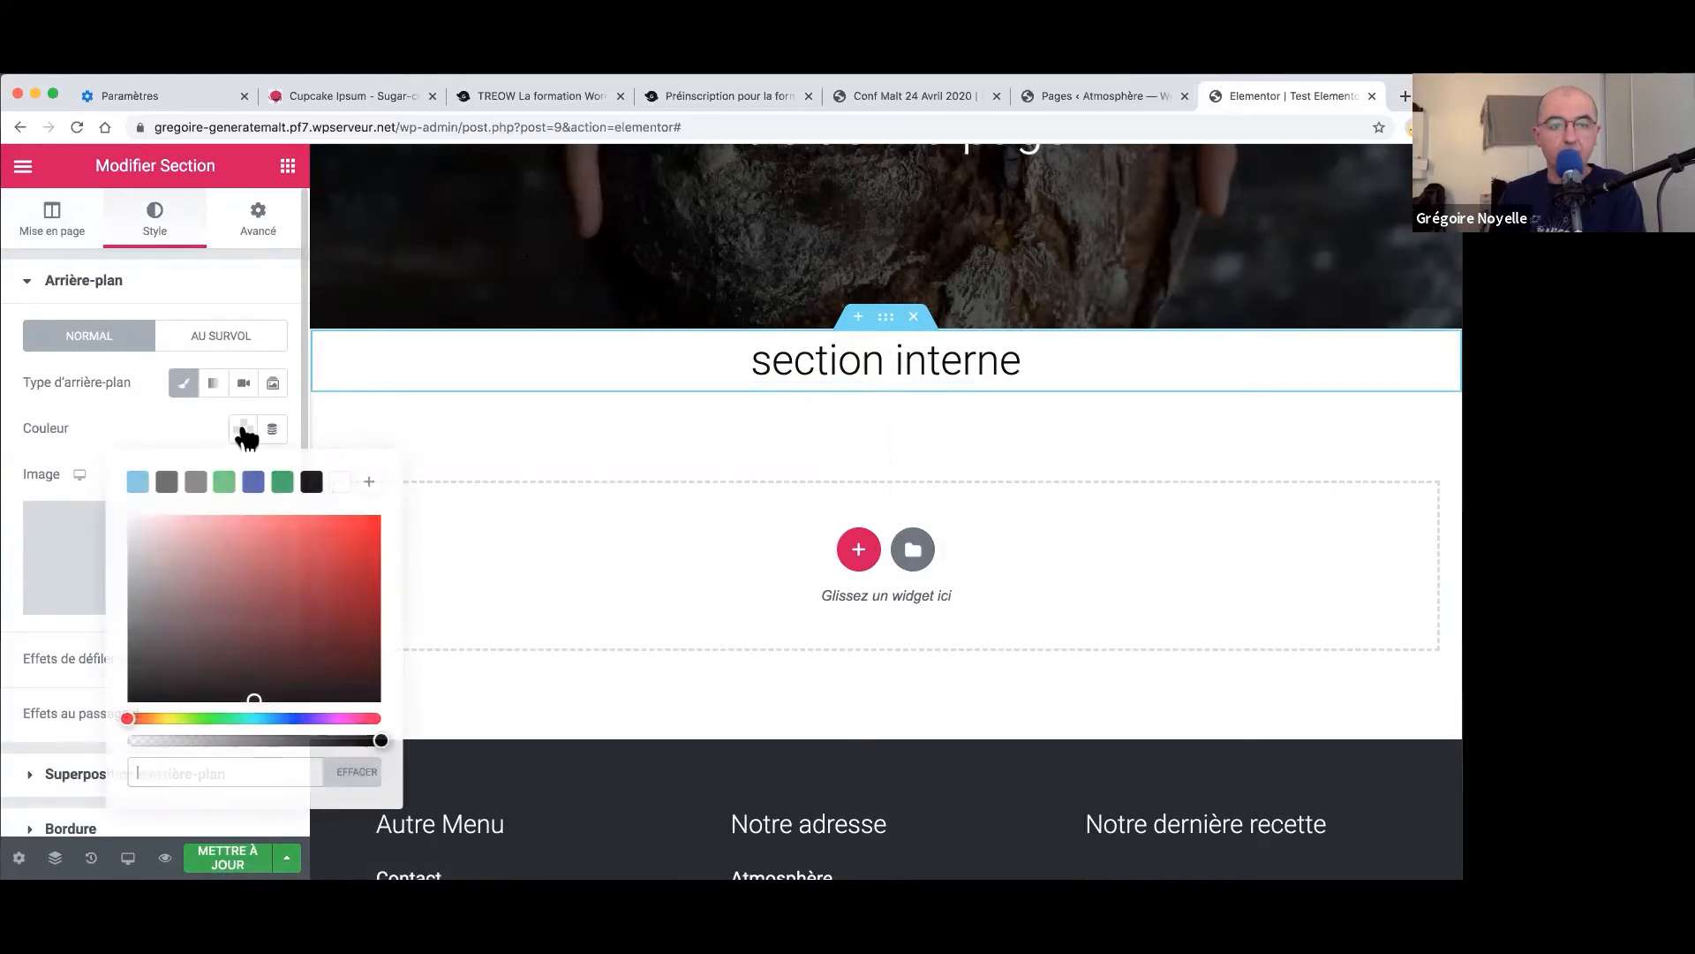
{"action": "left_click_drag", "start_coordinate": [151, 575], "coordinate": [142, 538]}
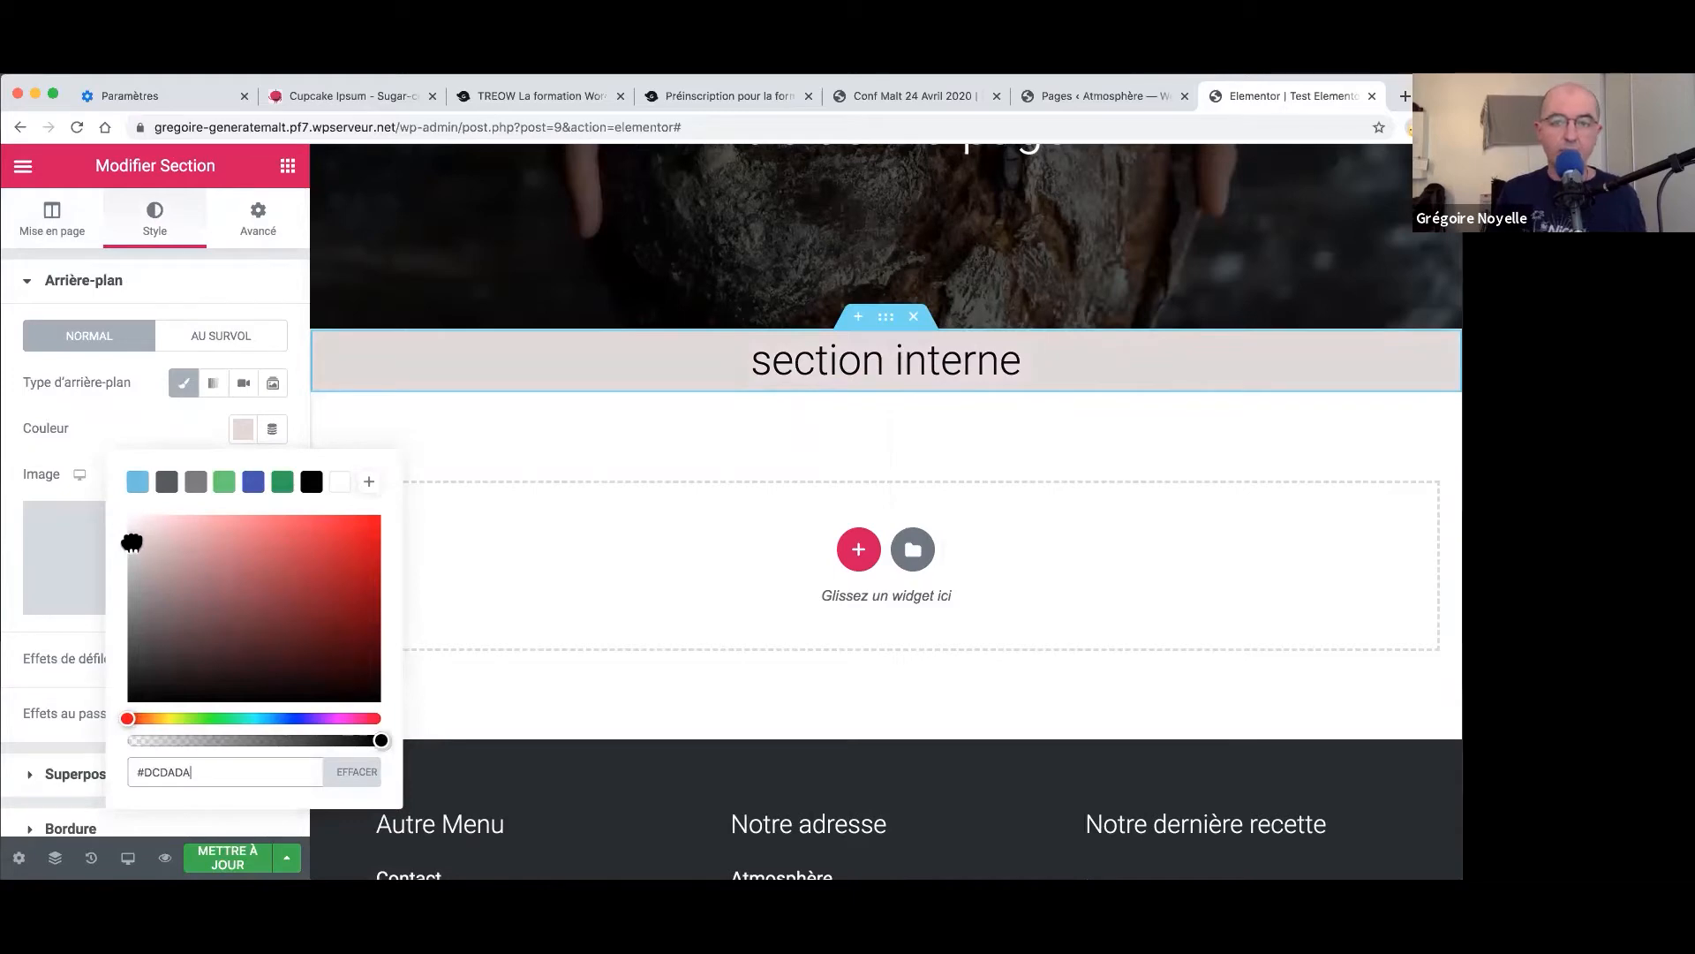
{"action": "left_click", "coordinate": [70, 452]}
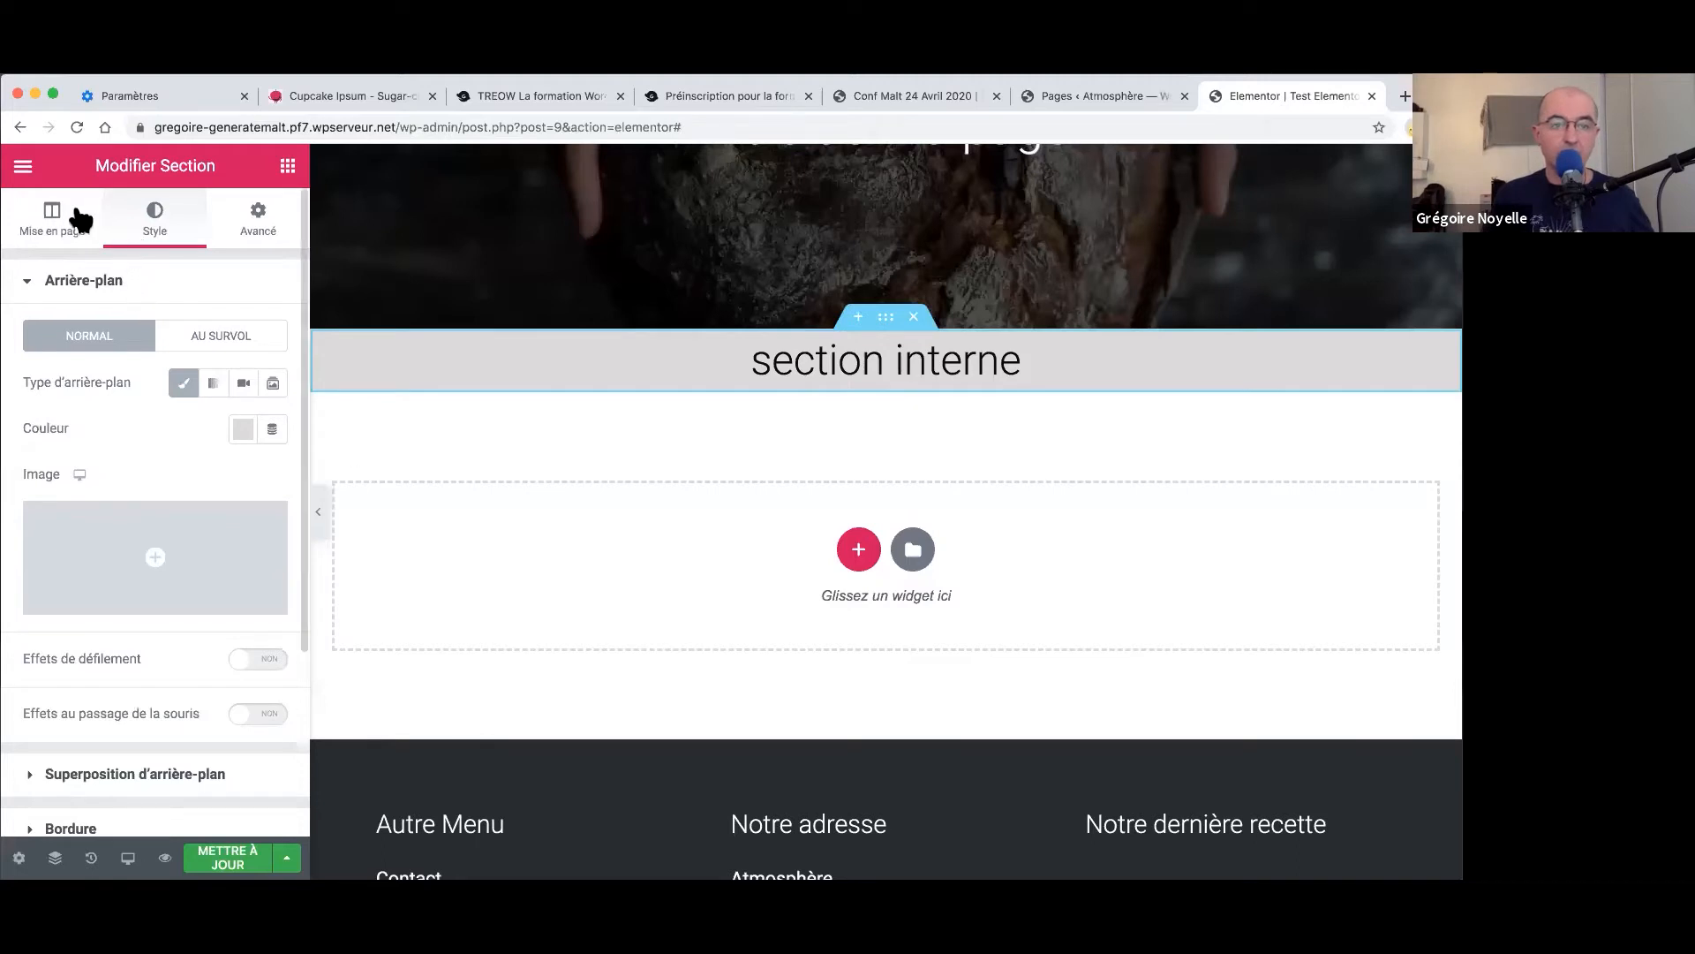
{"action": "left_click", "coordinate": [288, 166]}
{"action": "scroll", "coordinate": [212, 480], "scroll_direction": "down", "scroll_amount": 1}
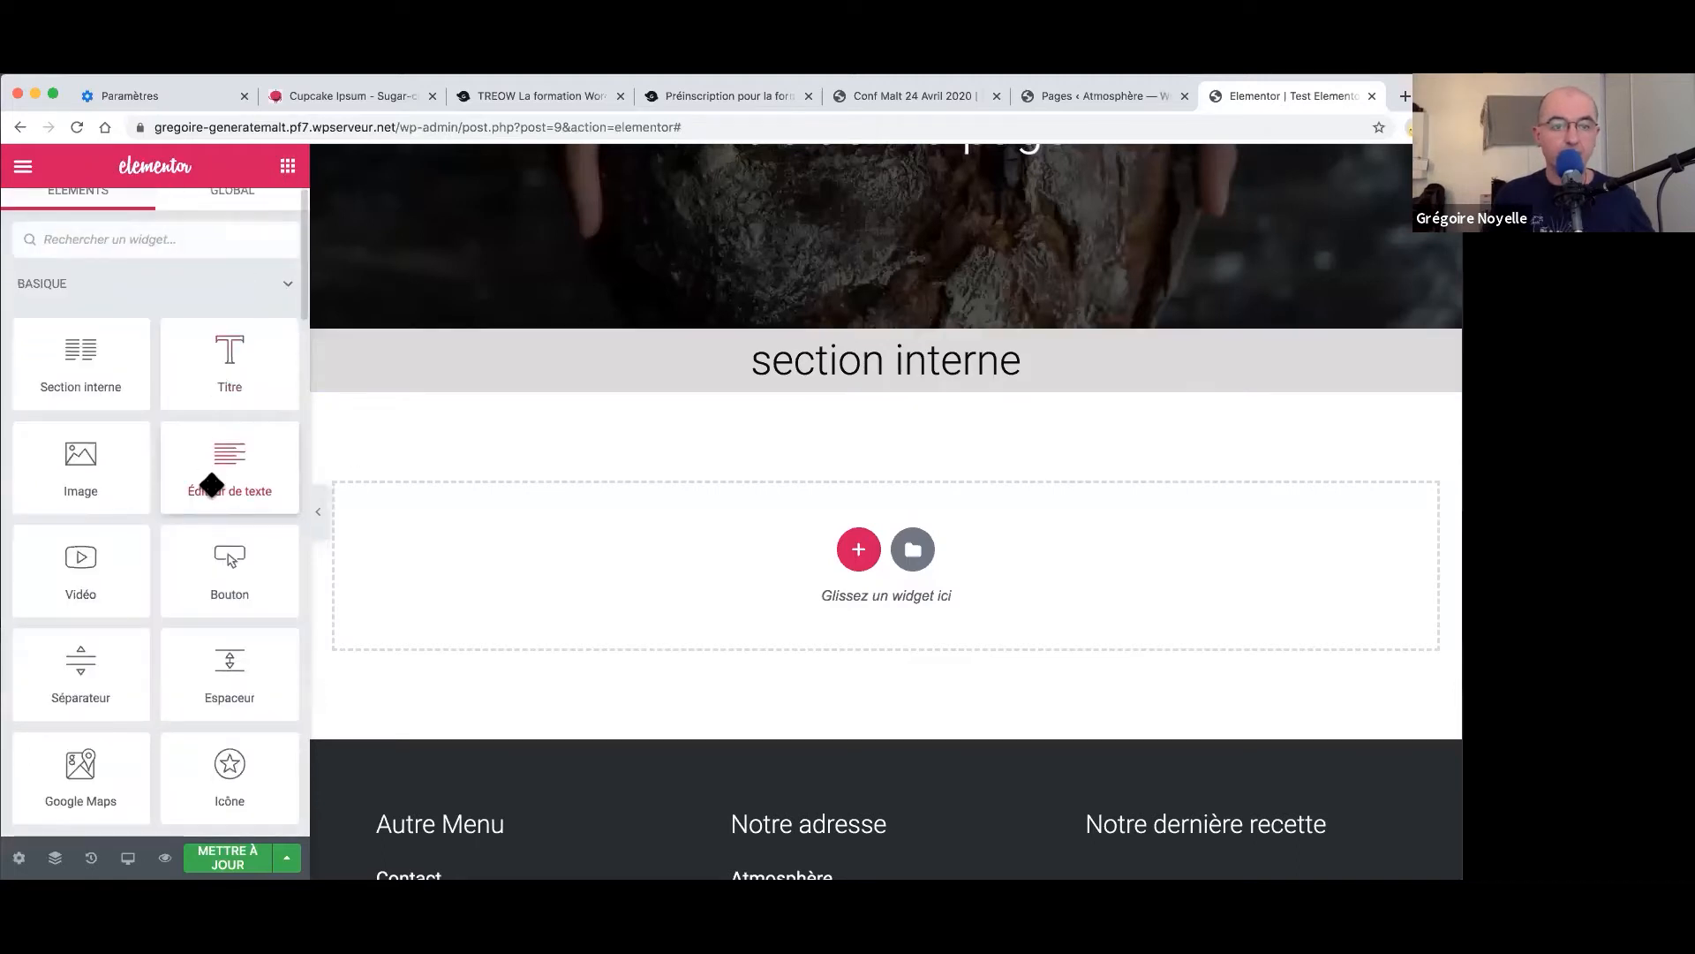
- Add a two-column inner section below the heading, adding then deleting a third column
{"action": "left_click_drag", "start_coordinate": [364, 361], "coordinate": [906, 371]}
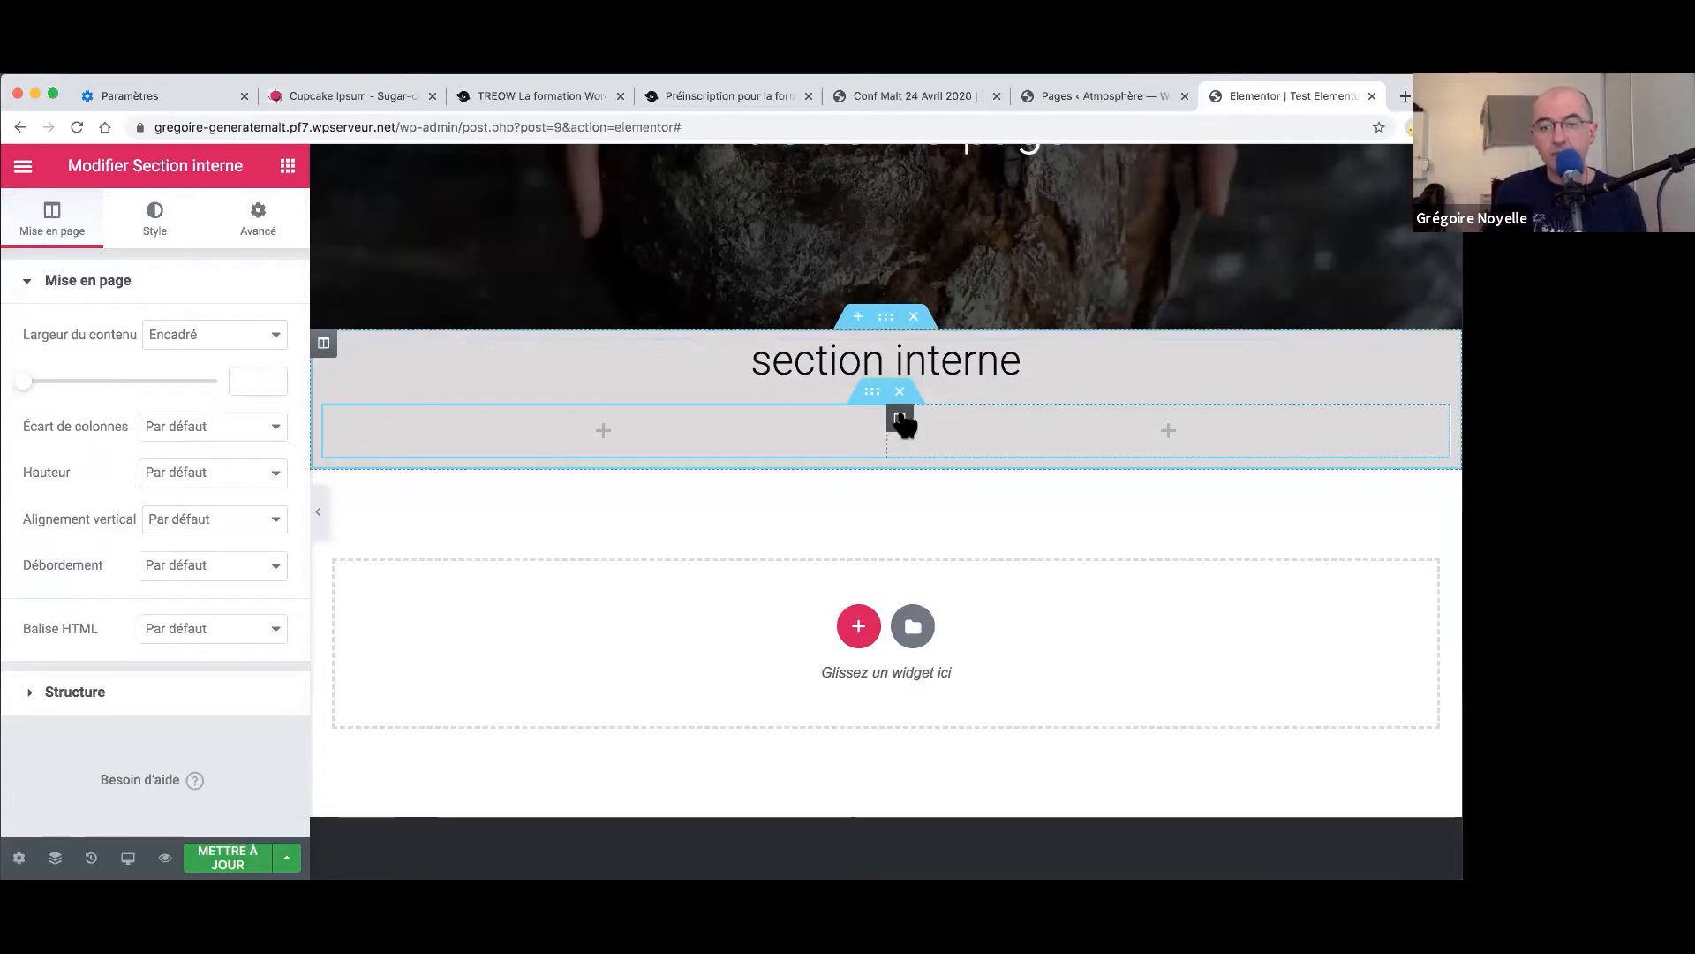
{"action": "right_click", "coordinate": [900, 420]}
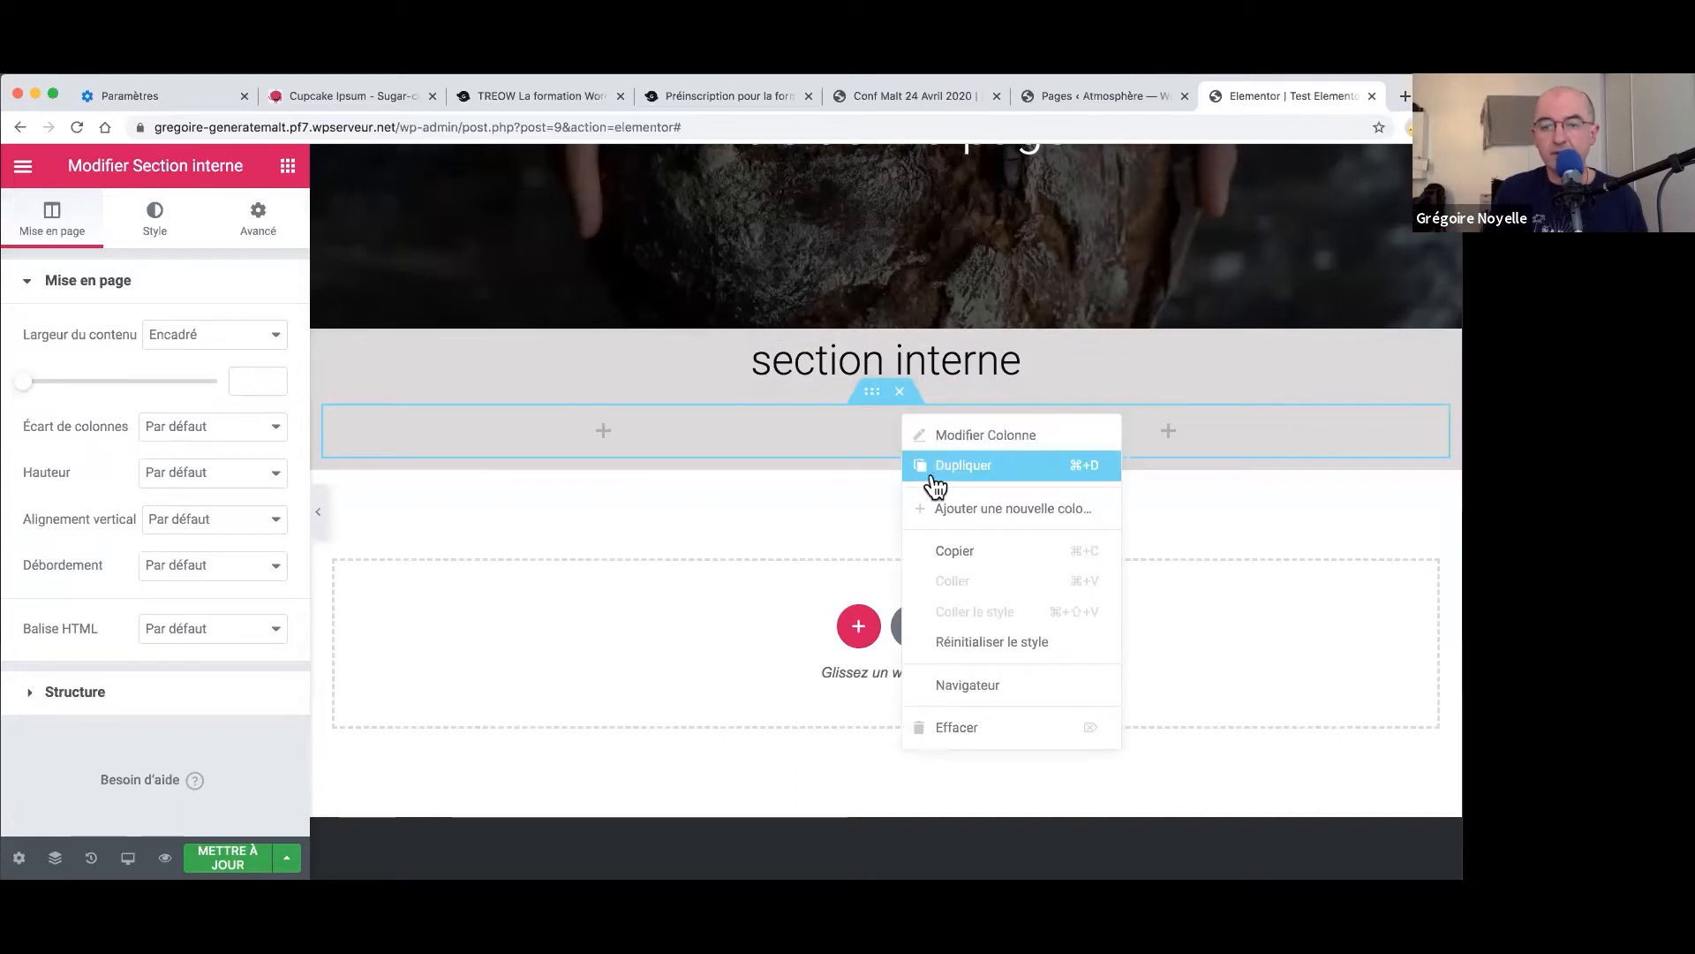
{"action": "left_click", "coordinate": [942, 511]}
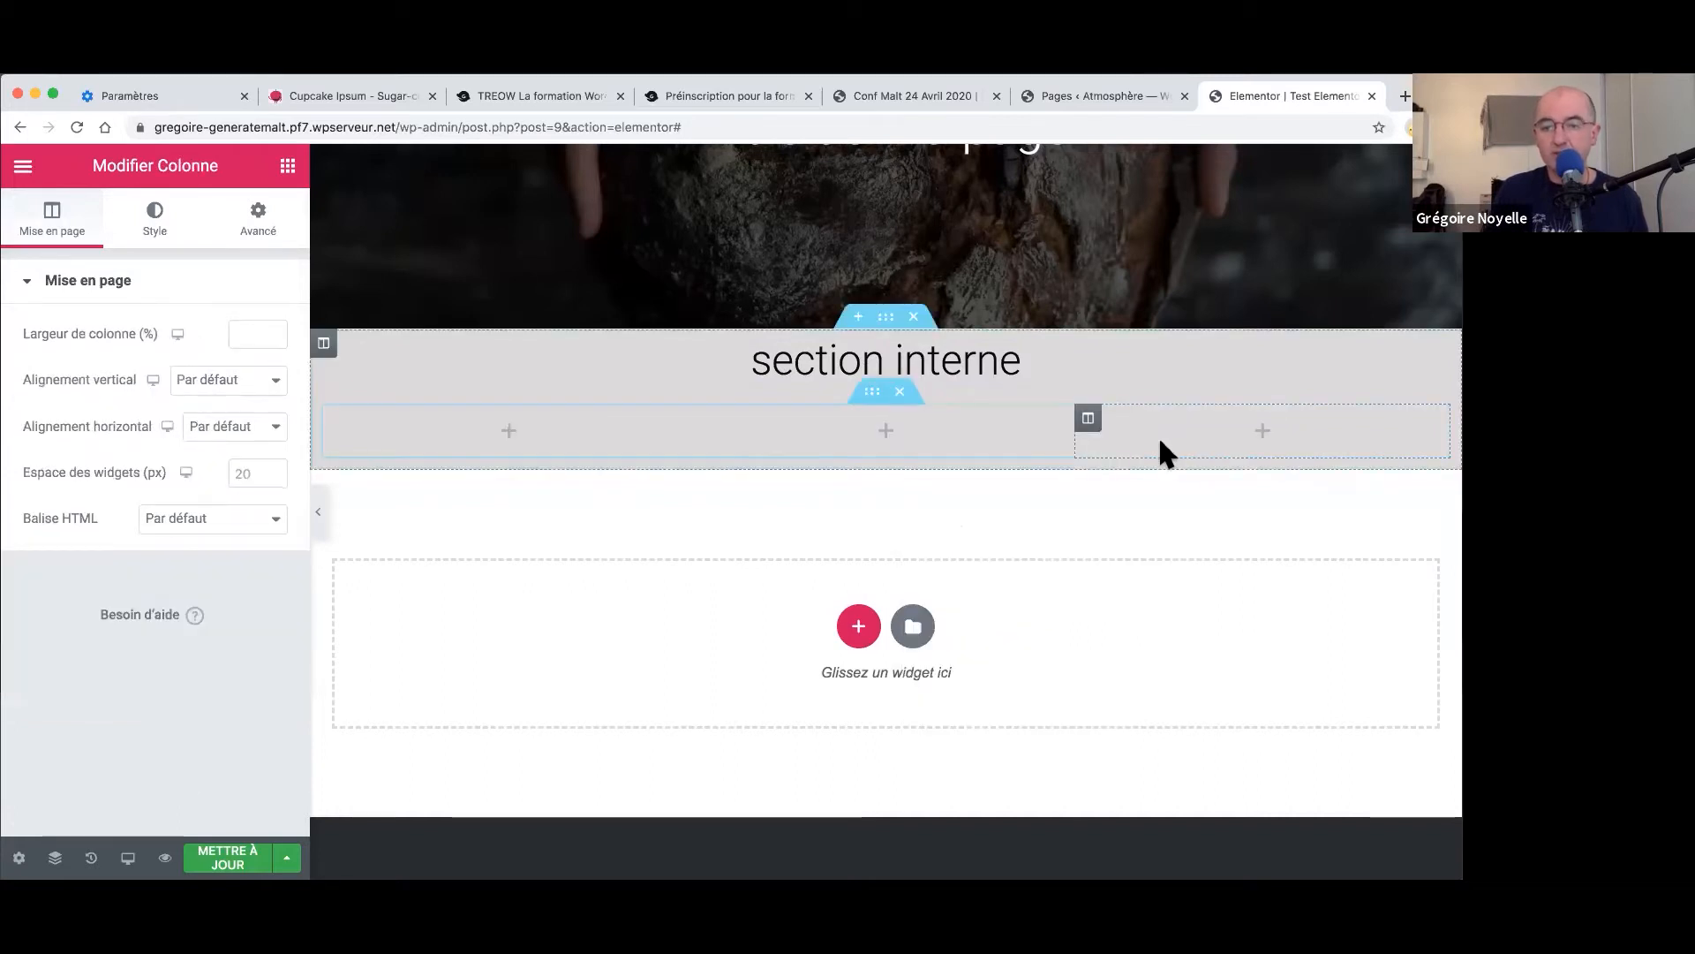
{"action": "right_click", "coordinate": [1091, 421]}
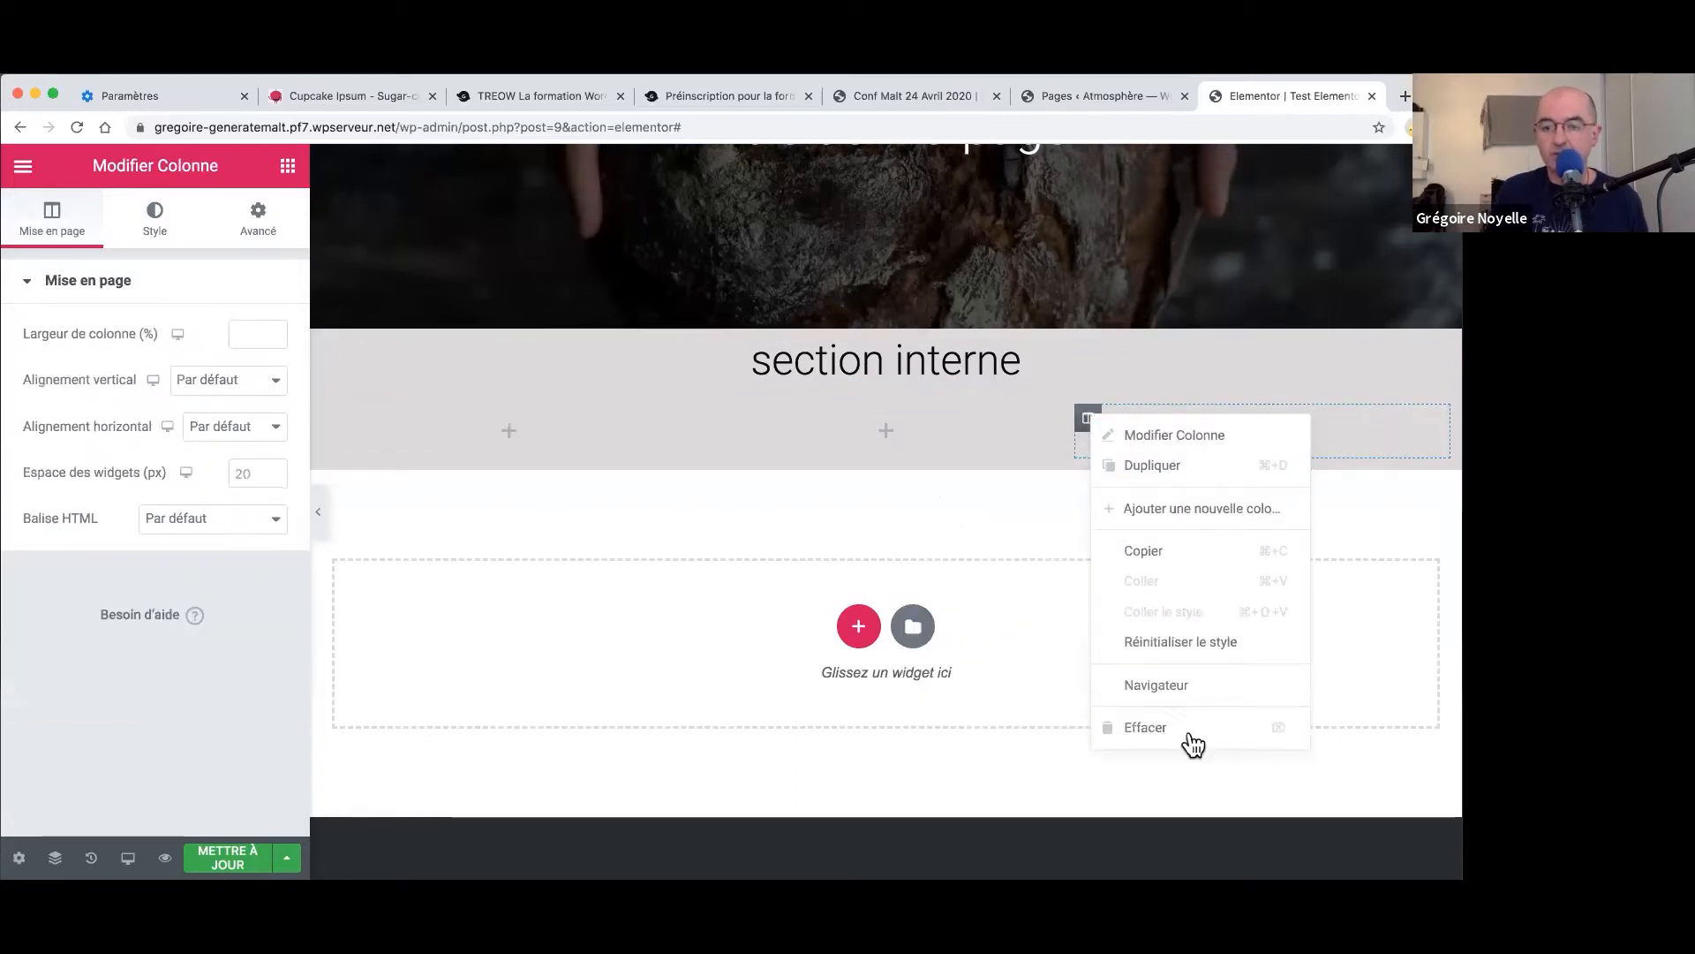
{"action": "left_click", "coordinate": [1189, 726]}
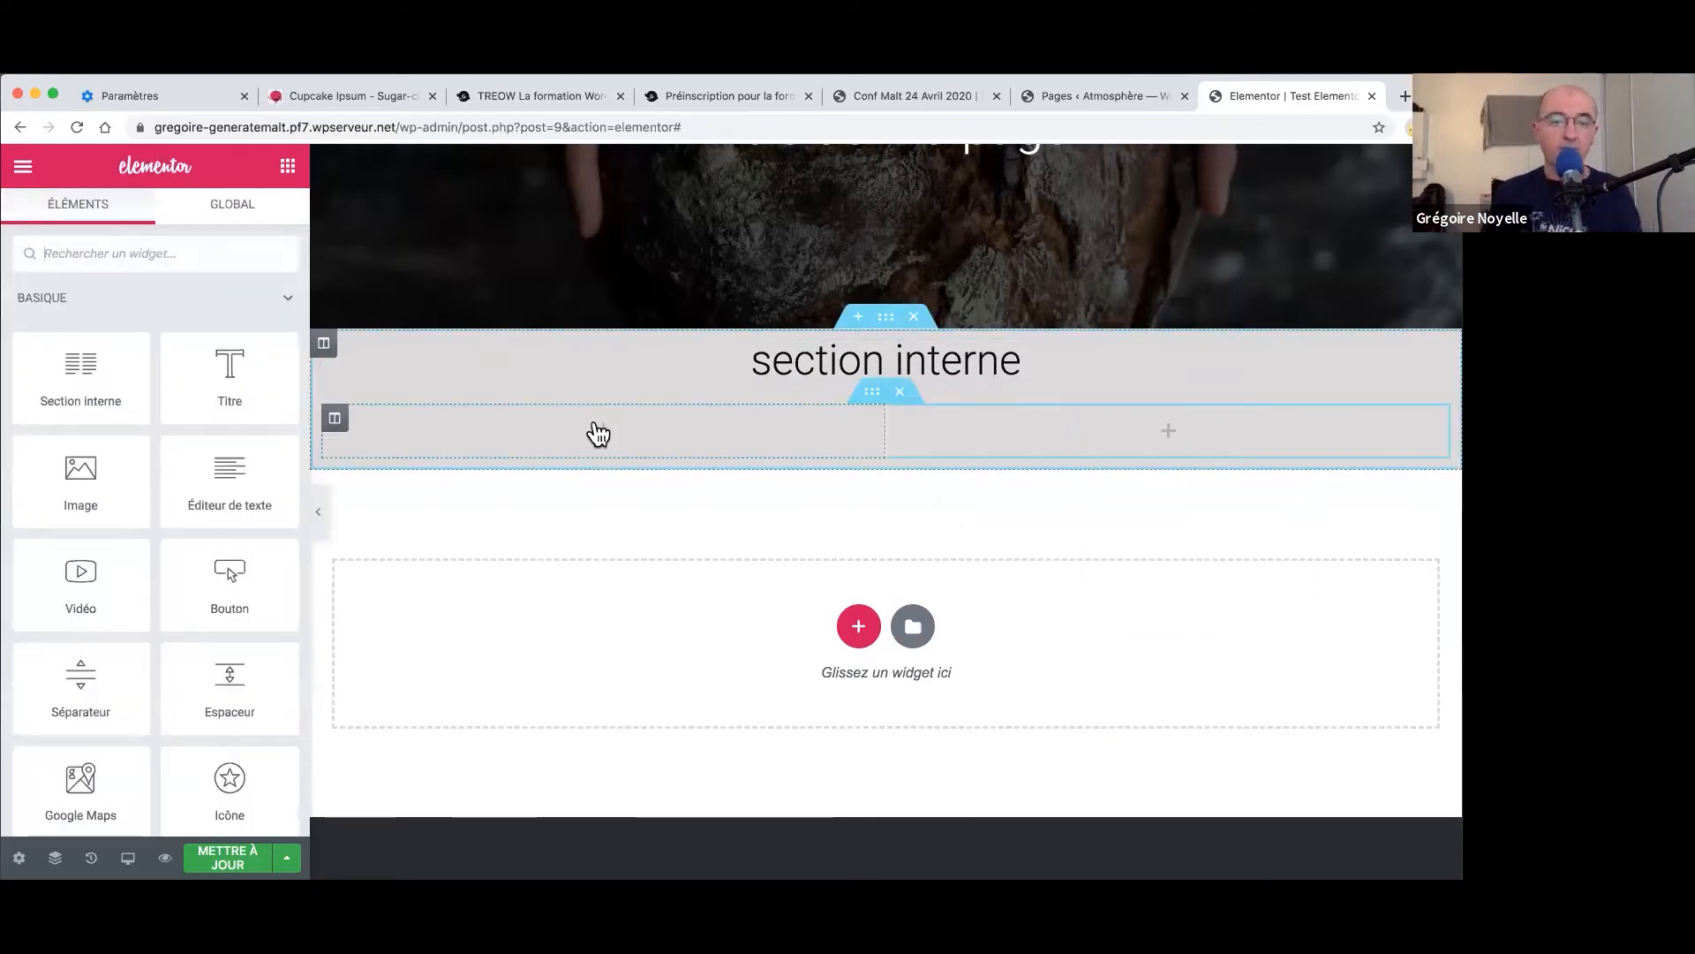
- Set the left column's classic background colour to white #FFFFFF
{"action": "right_click", "coordinate": [336, 419]}
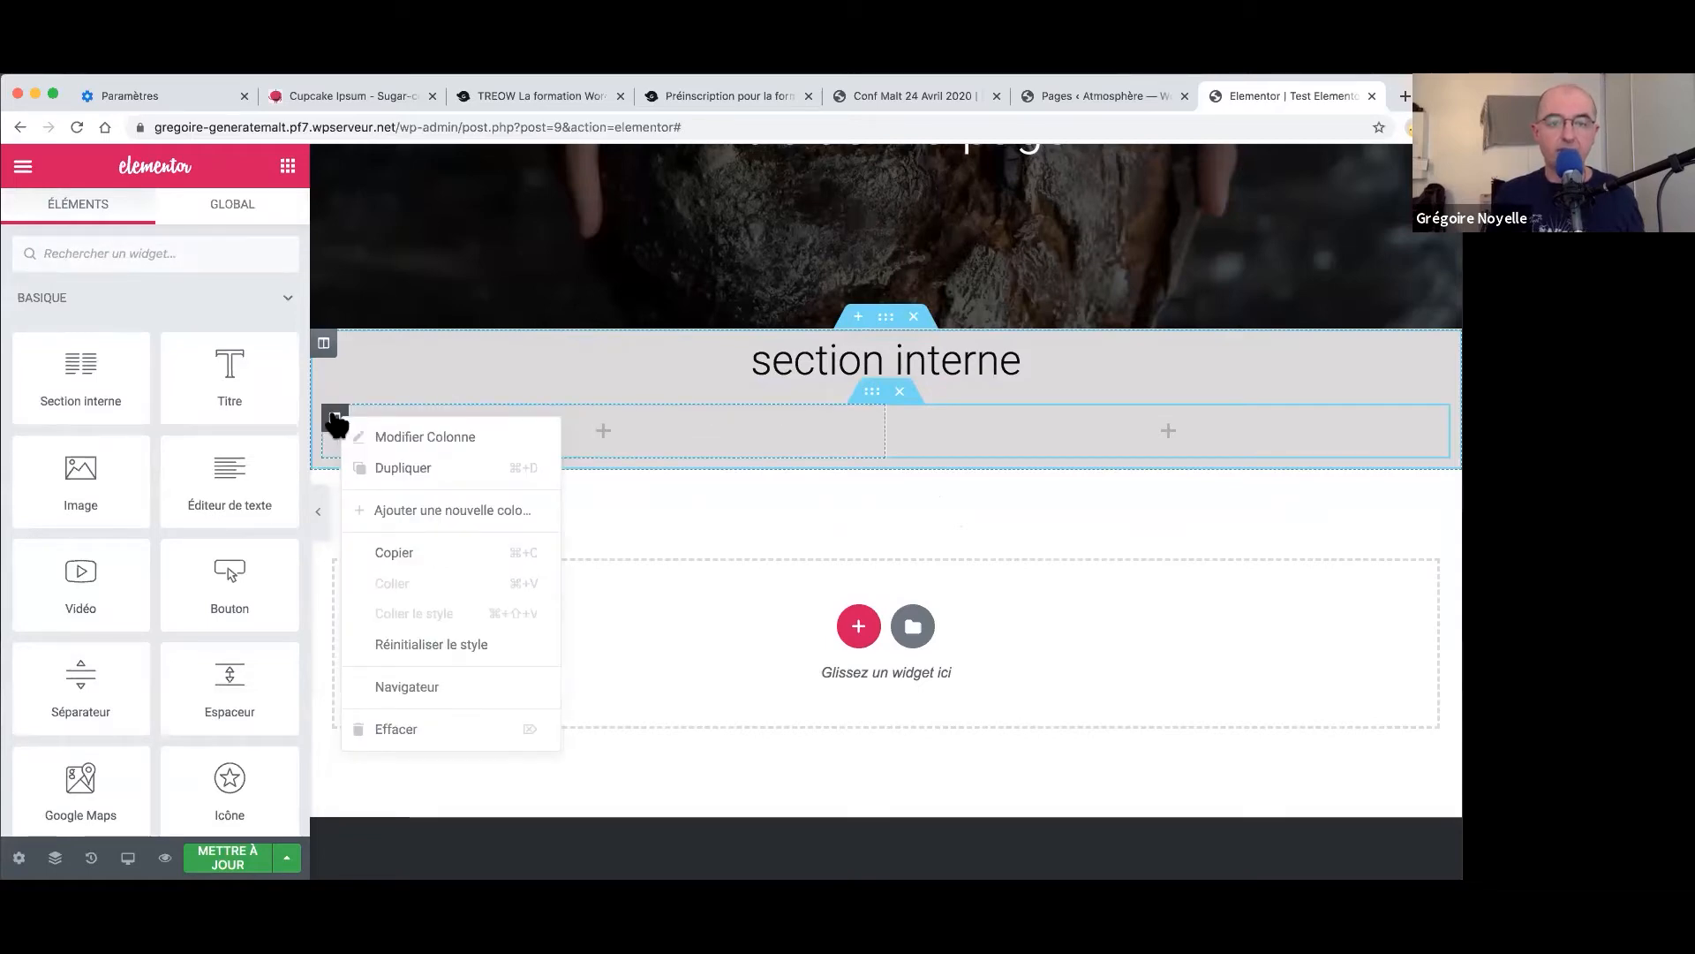
{"action": "left_click", "coordinate": [336, 420]}
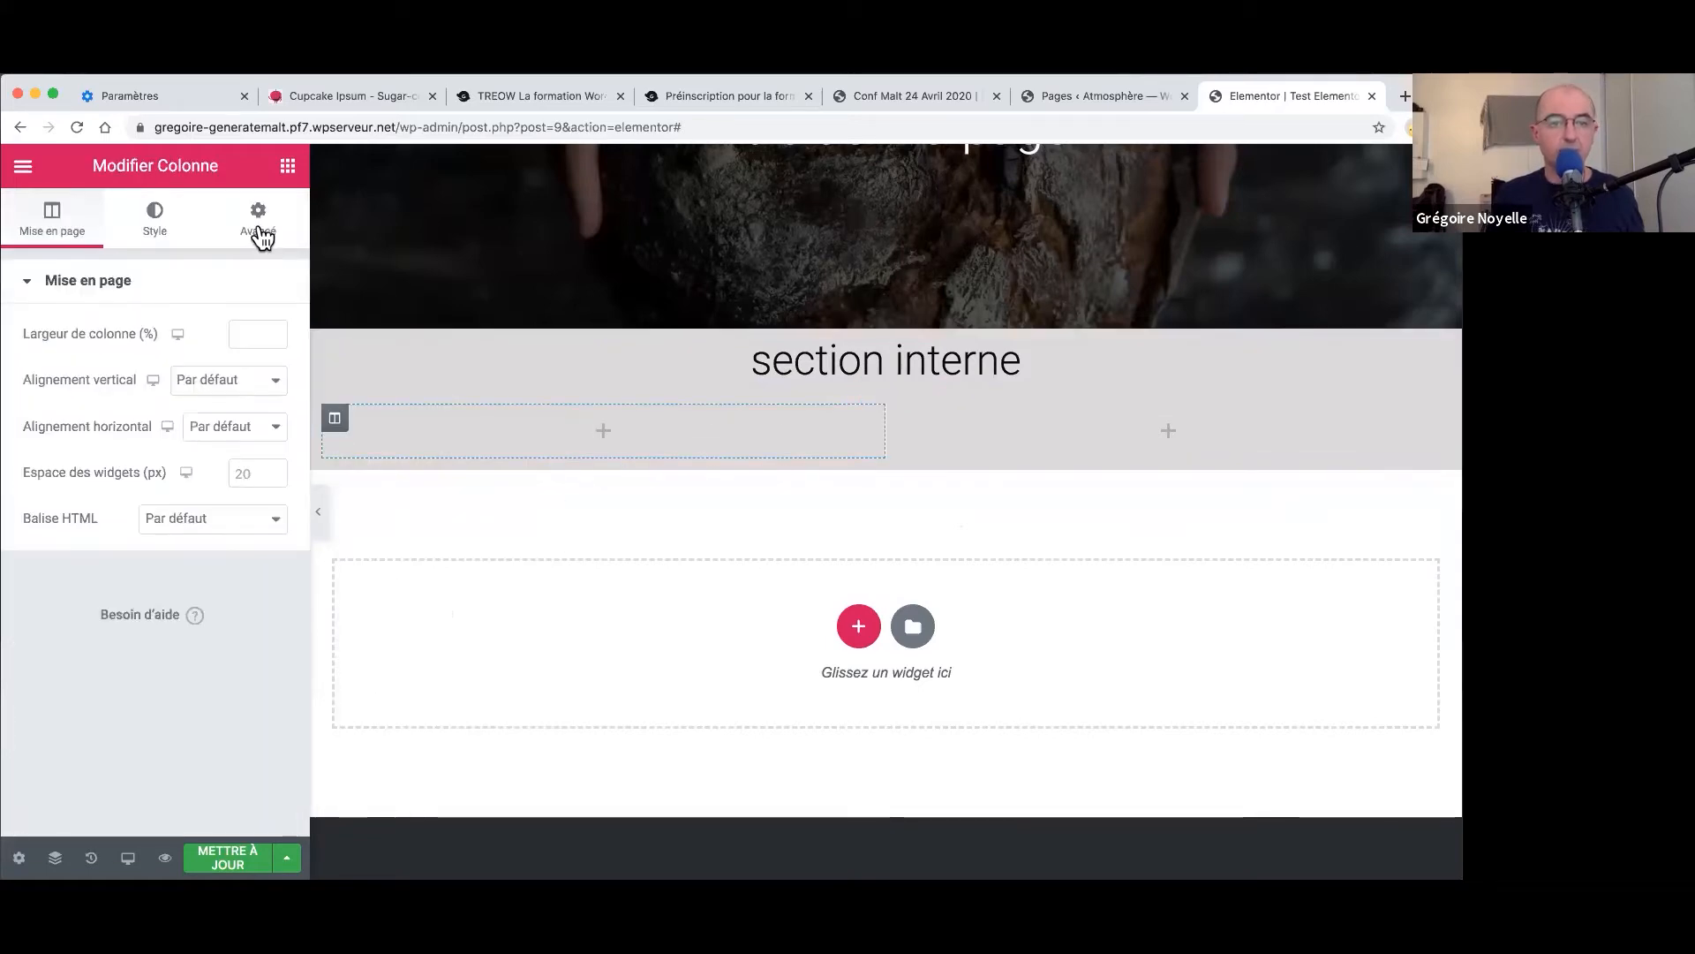
{"action": "left_click", "coordinate": [257, 228]}
{"action": "left_click", "coordinate": [152, 221]}
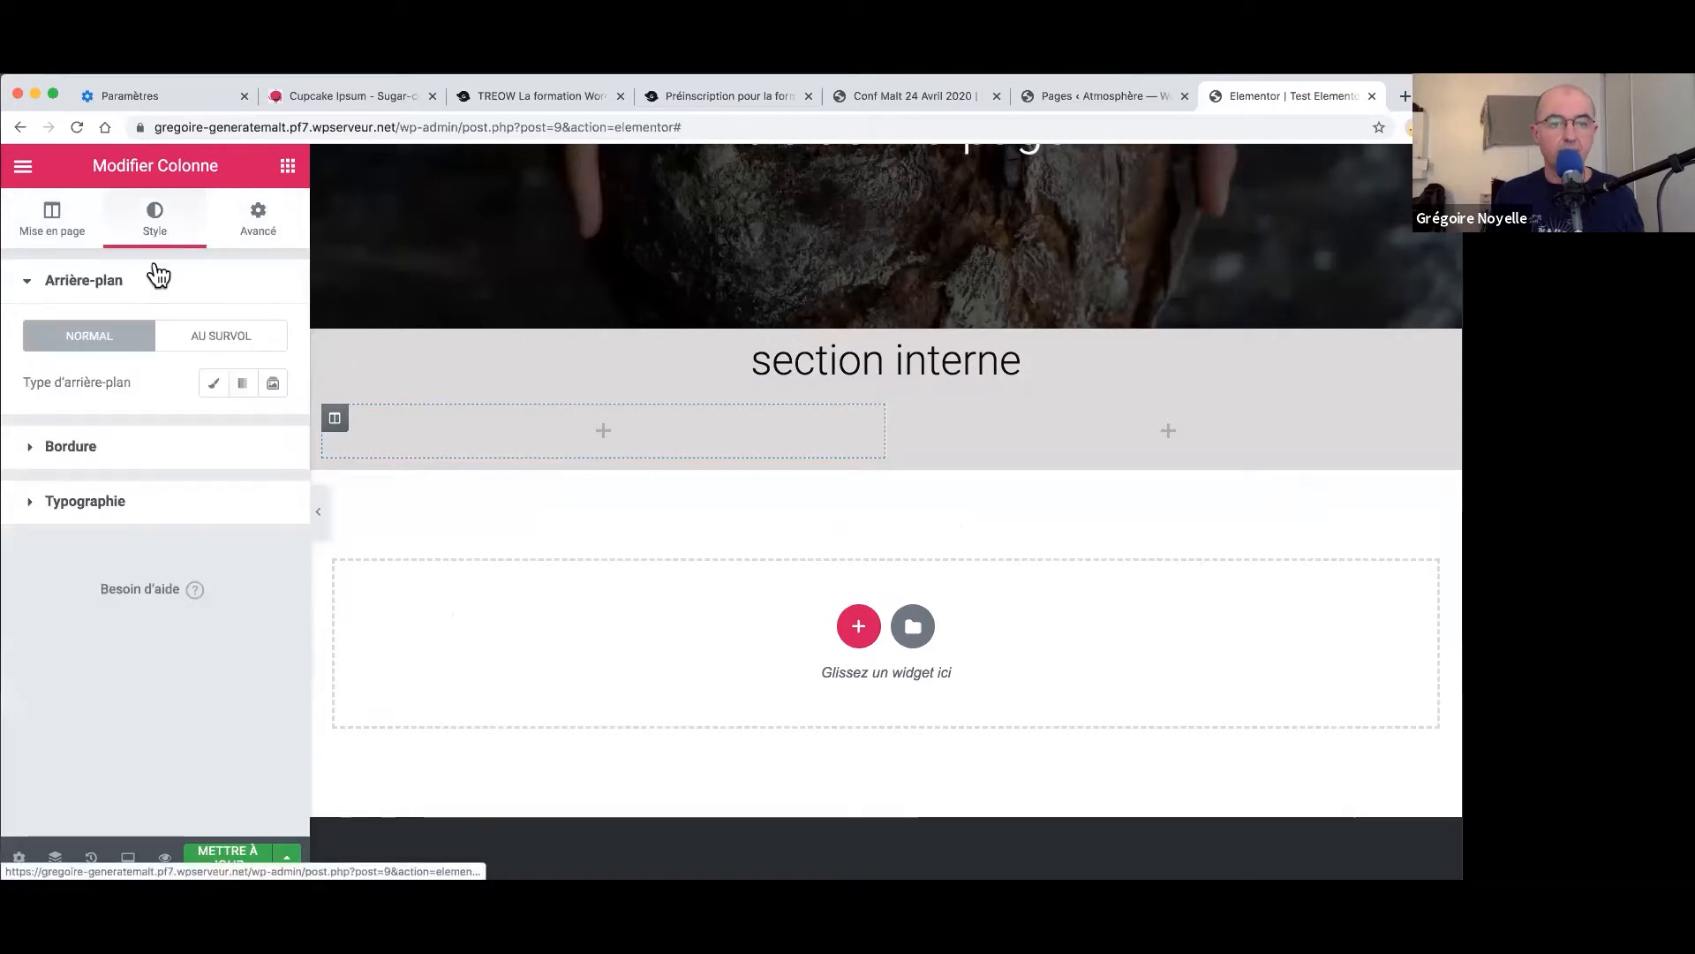
{"action": "left_click", "coordinate": [210, 385]}
{"action": "left_click", "coordinate": [240, 433]}
{"action": "left_click_drag", "start_coordinate": [181, 533], "coordinate": [97, 480]}
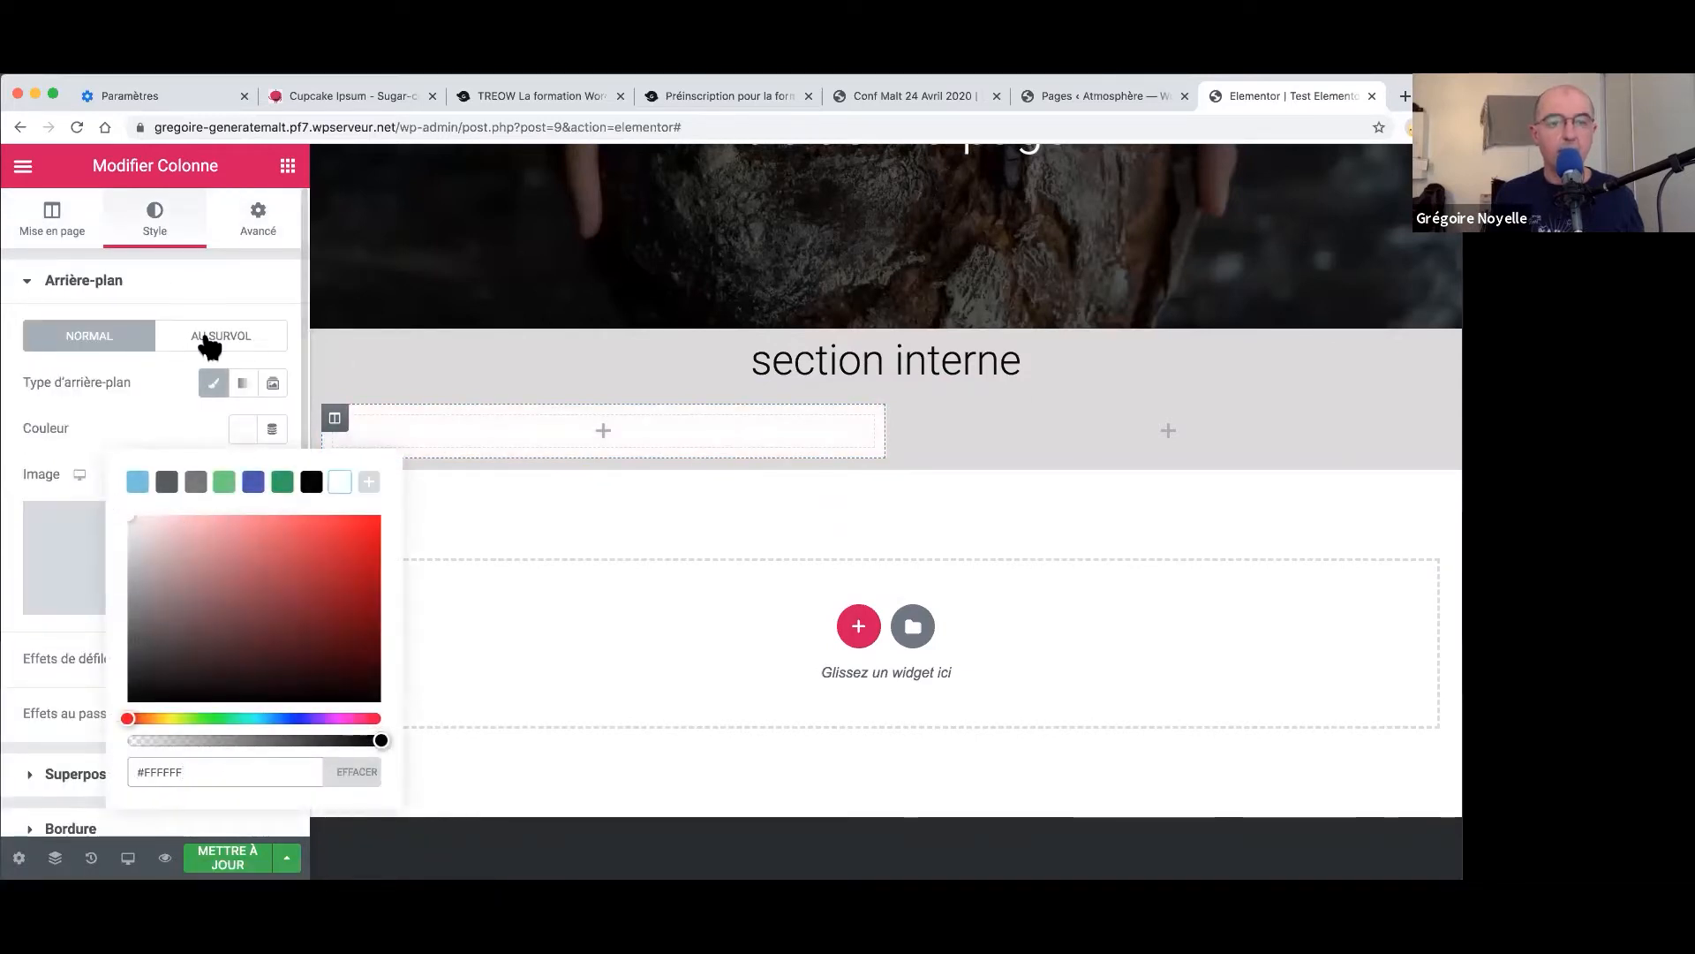
{"action": "left_click", "coordinate": [206, 288]}
- Add a heading to the left column and set its HTML tag to H3
{"action": "left_click", "coordinate": [288, 166]}
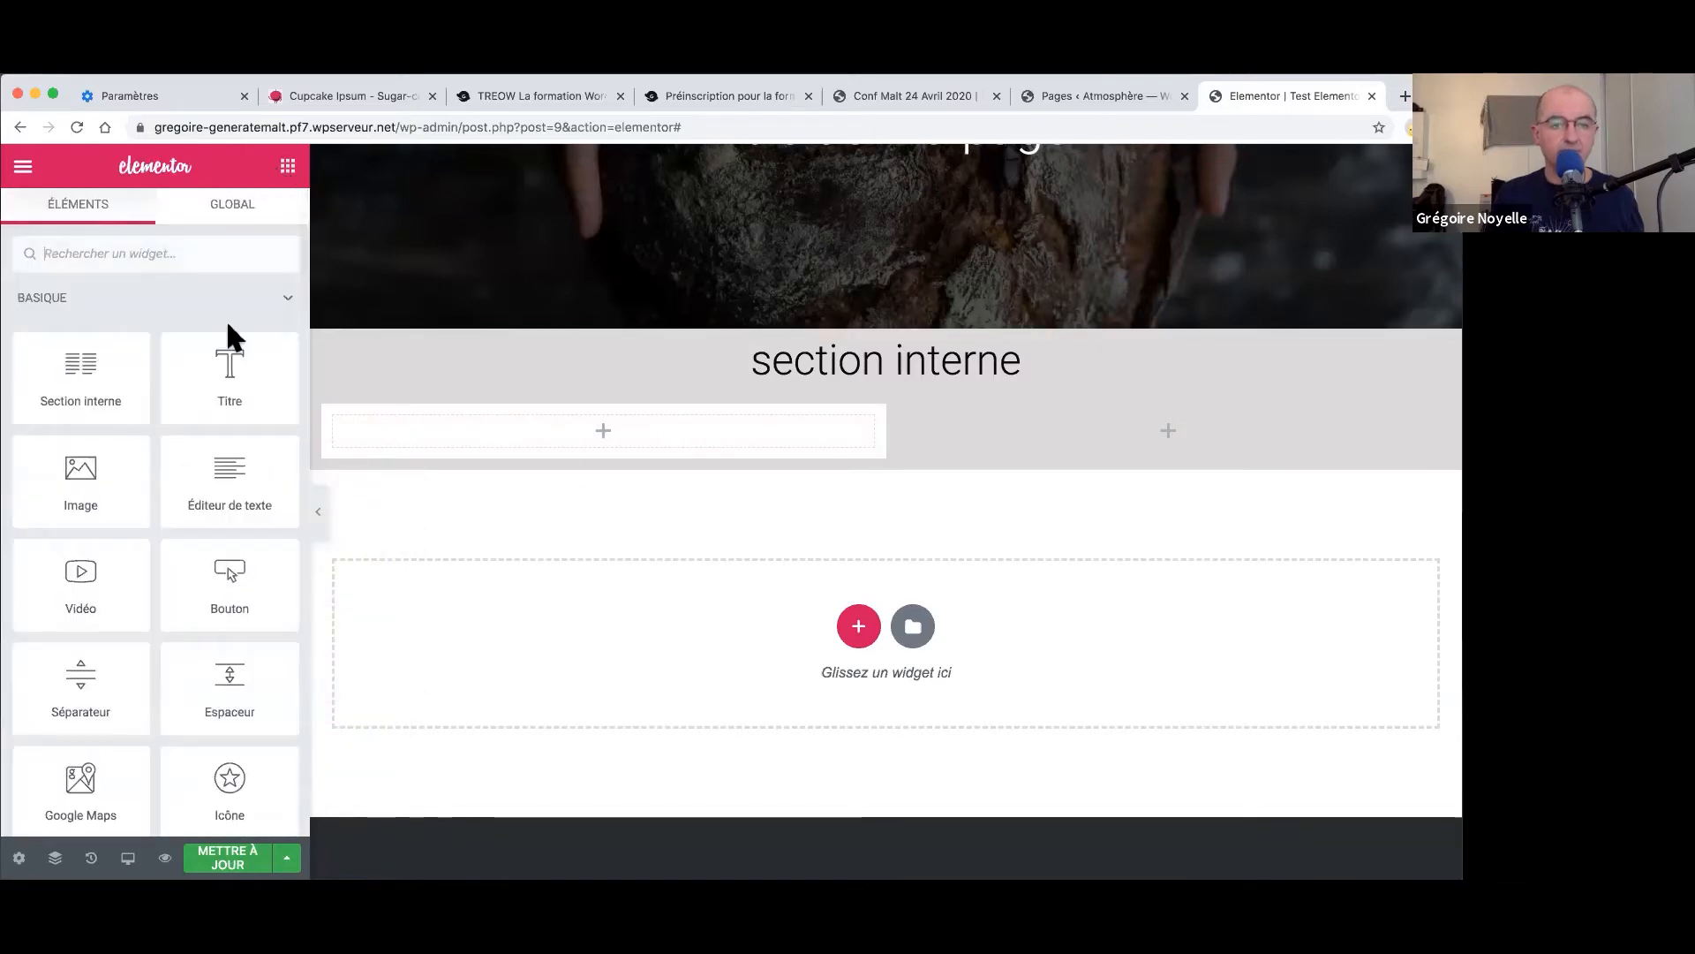
{"action": "left_click_drag", "start_coordinate": [232, 355], "coordinate": [484, 420]}
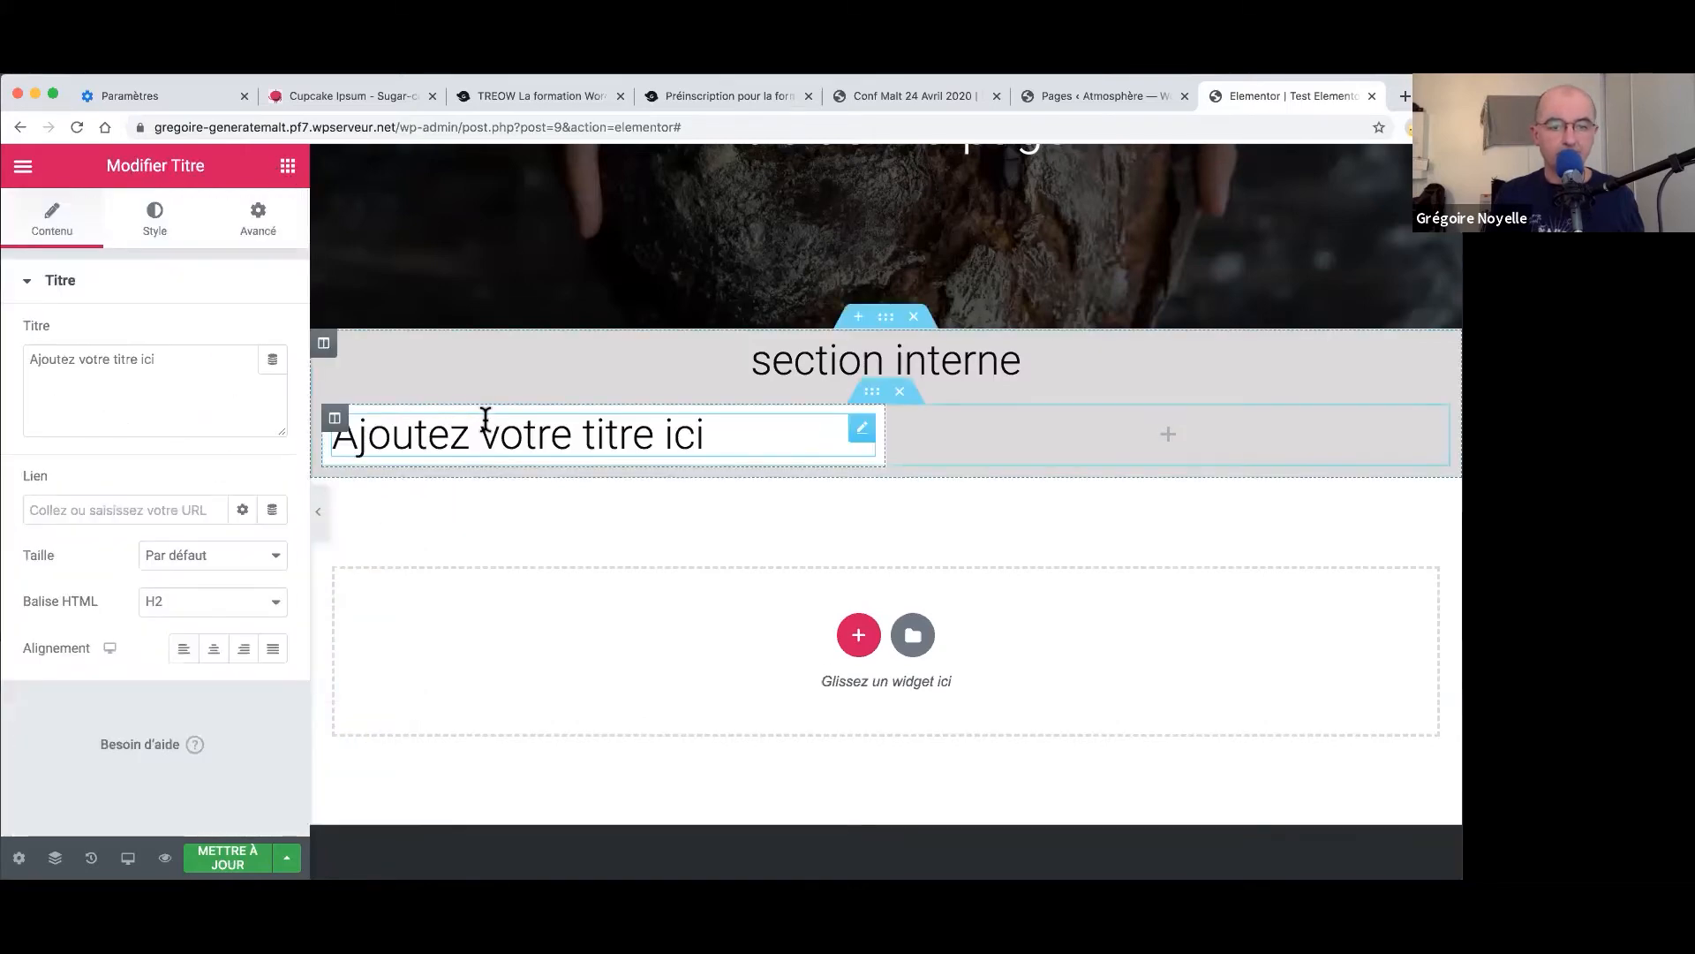
{"action": "left_click", "coordinate": [187, 607]}
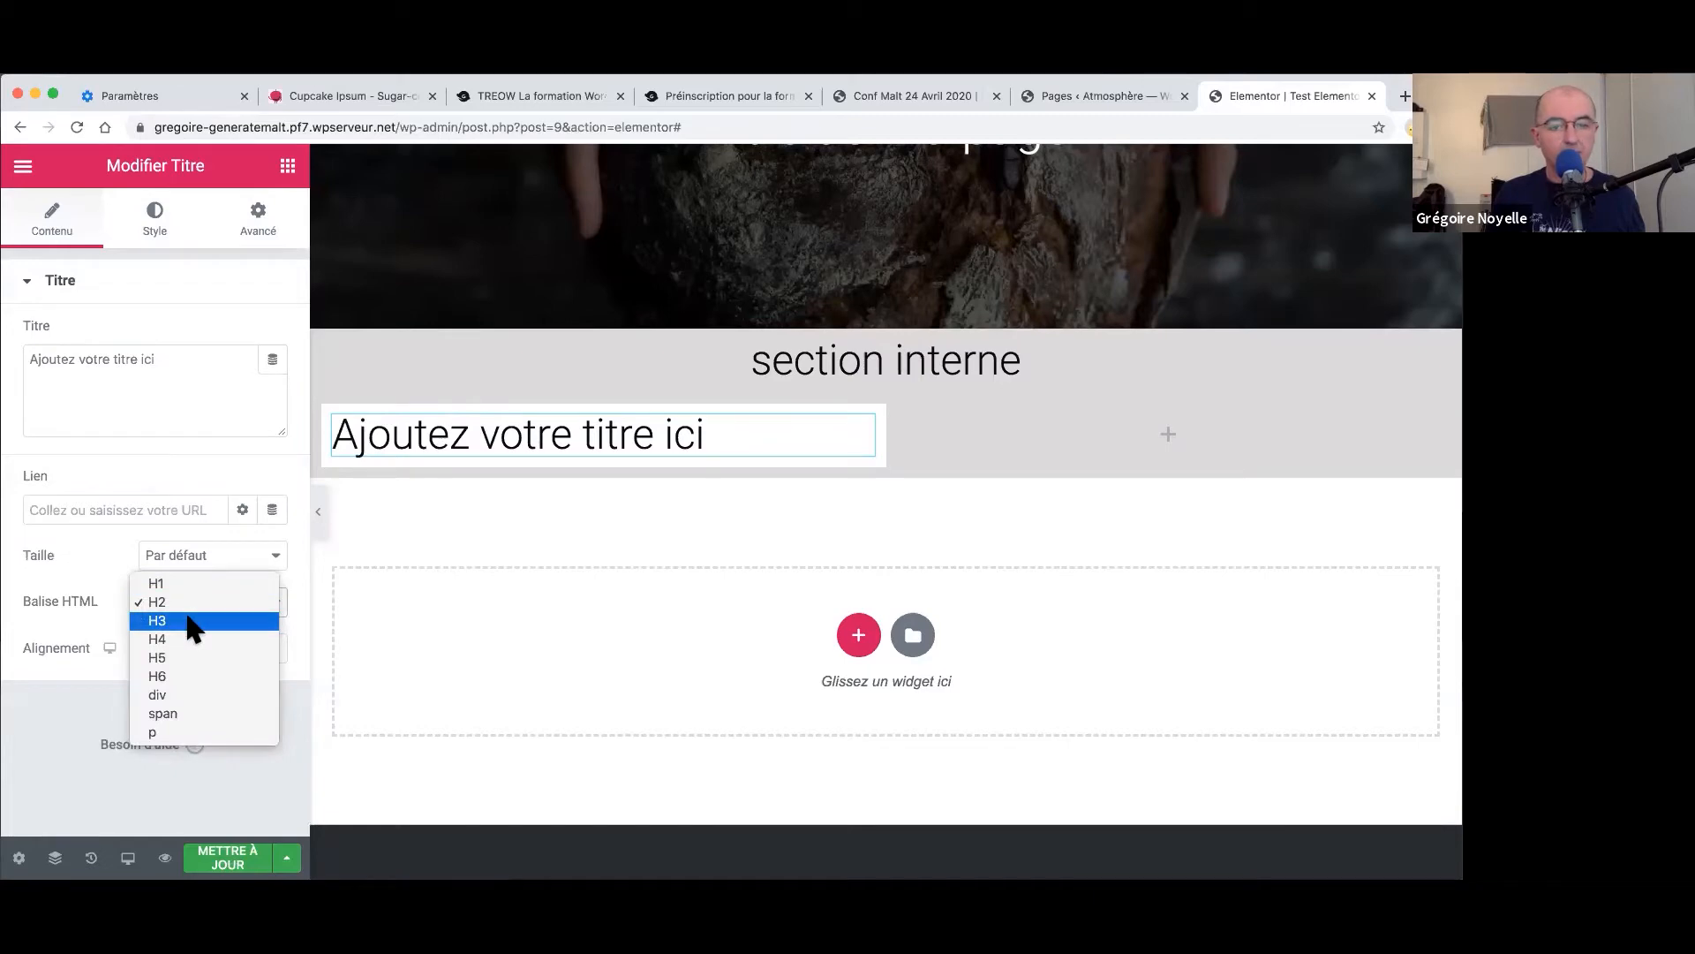
{"action": "left_click", "coordinate": [193, 624]}
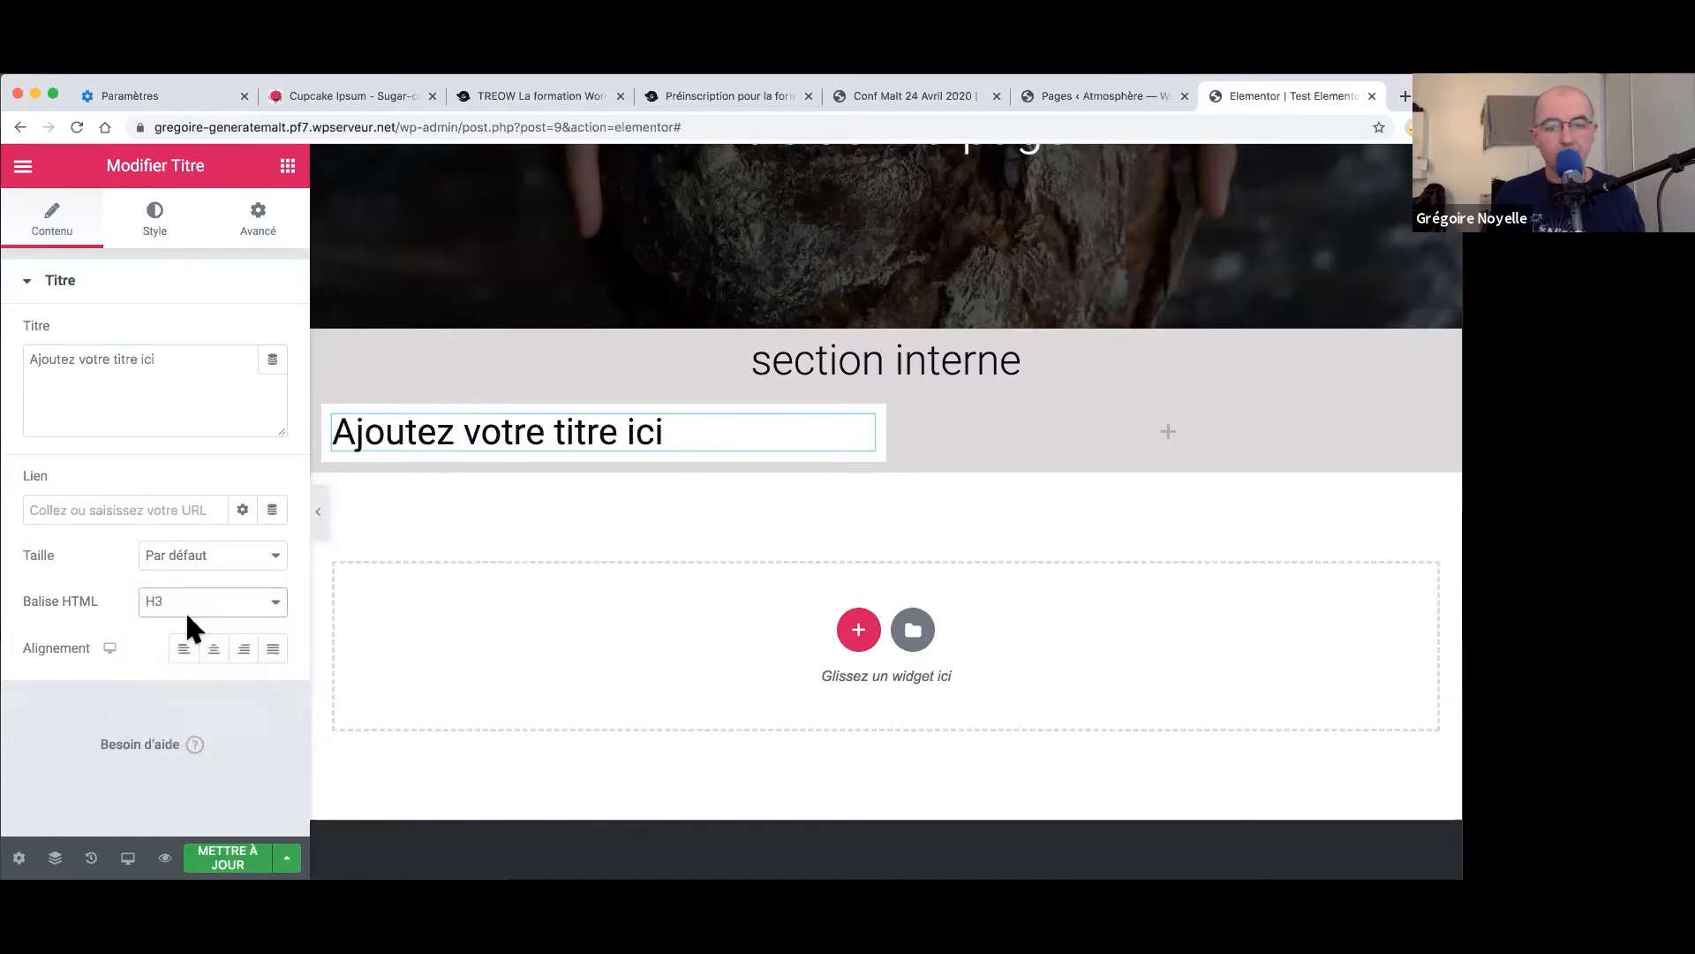
- Add a Lorem ipsum text editor block below the new heading
{"action": "left_click", "coordinate": [287, 168]}
{"action": "left_click_drag", "start_coordinate": [227, 481], "coordinate": [484, 500]}
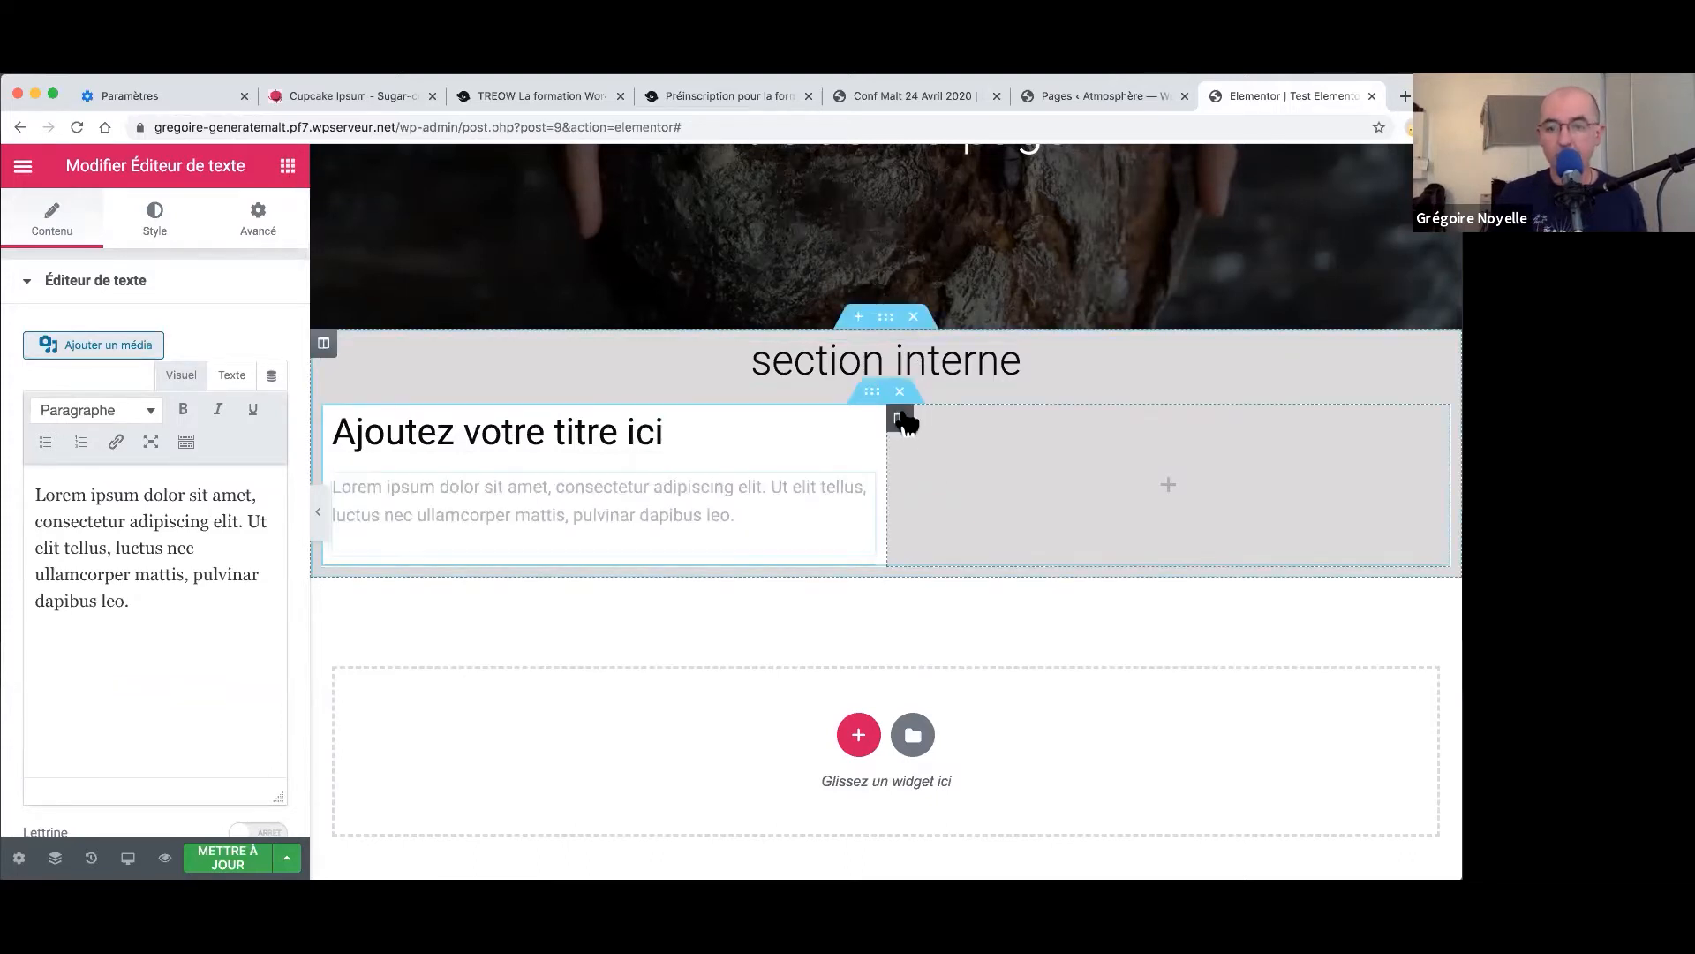
{"action": "left_click", "coordinate": [900, 418]}
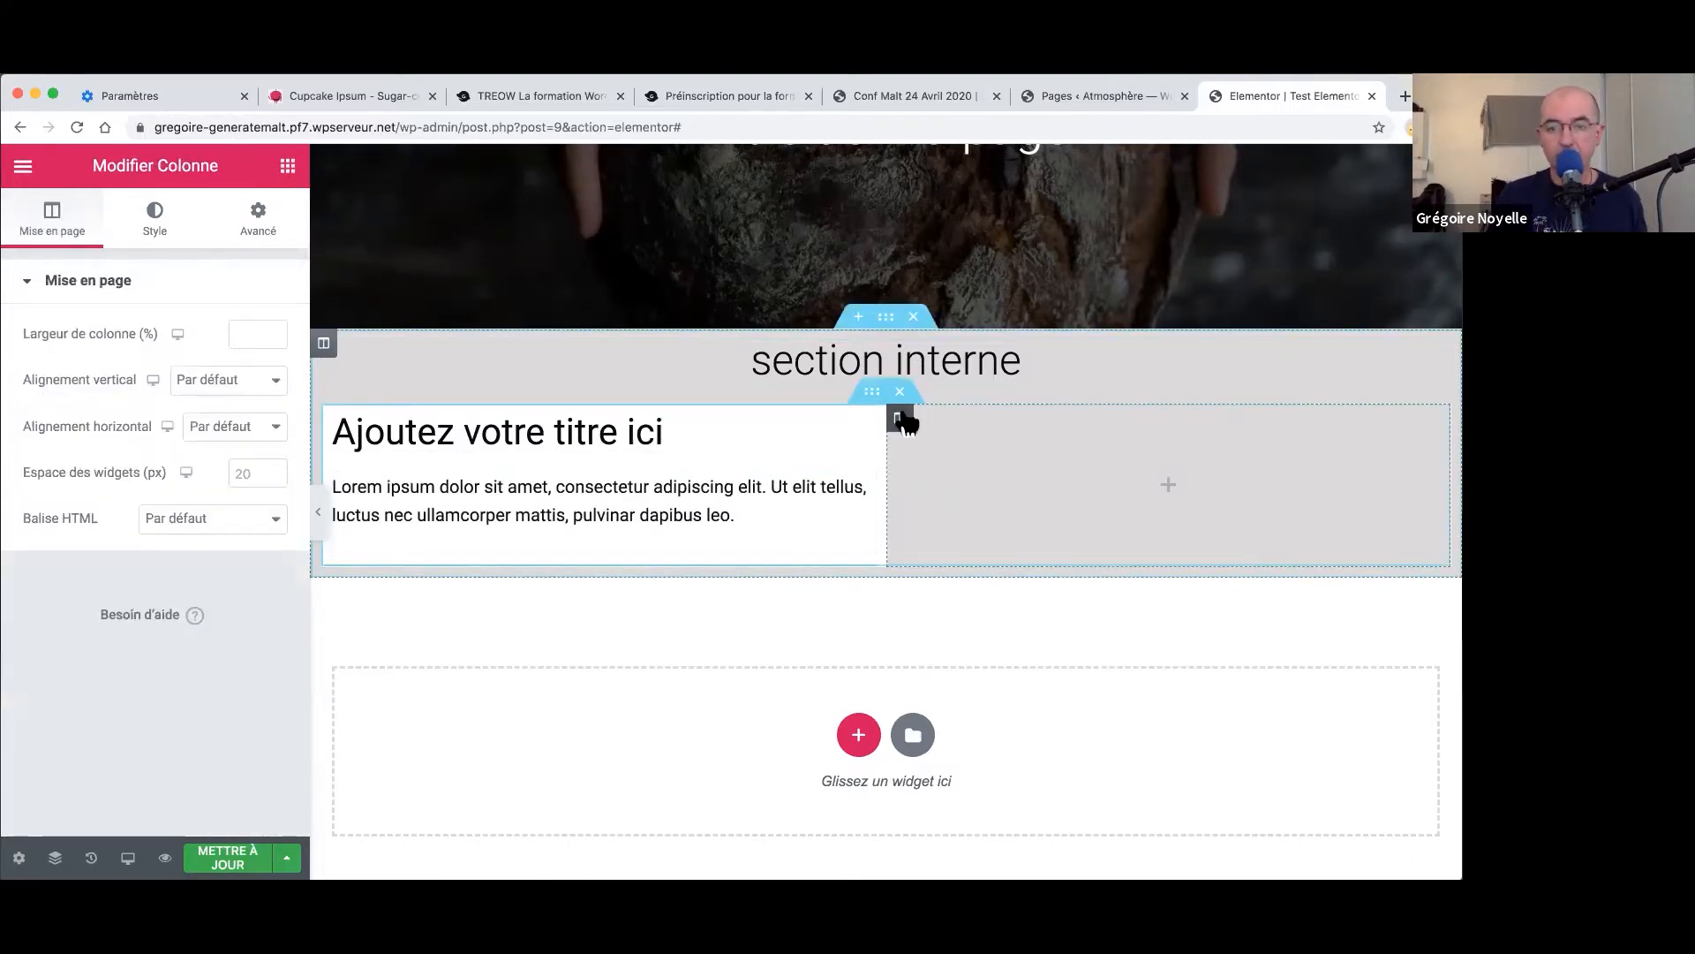
- Set the right column's classic background image to serie-de-biscuits.jpg from the media library
{"action": "left_click", "coordinate": [159, 216]}
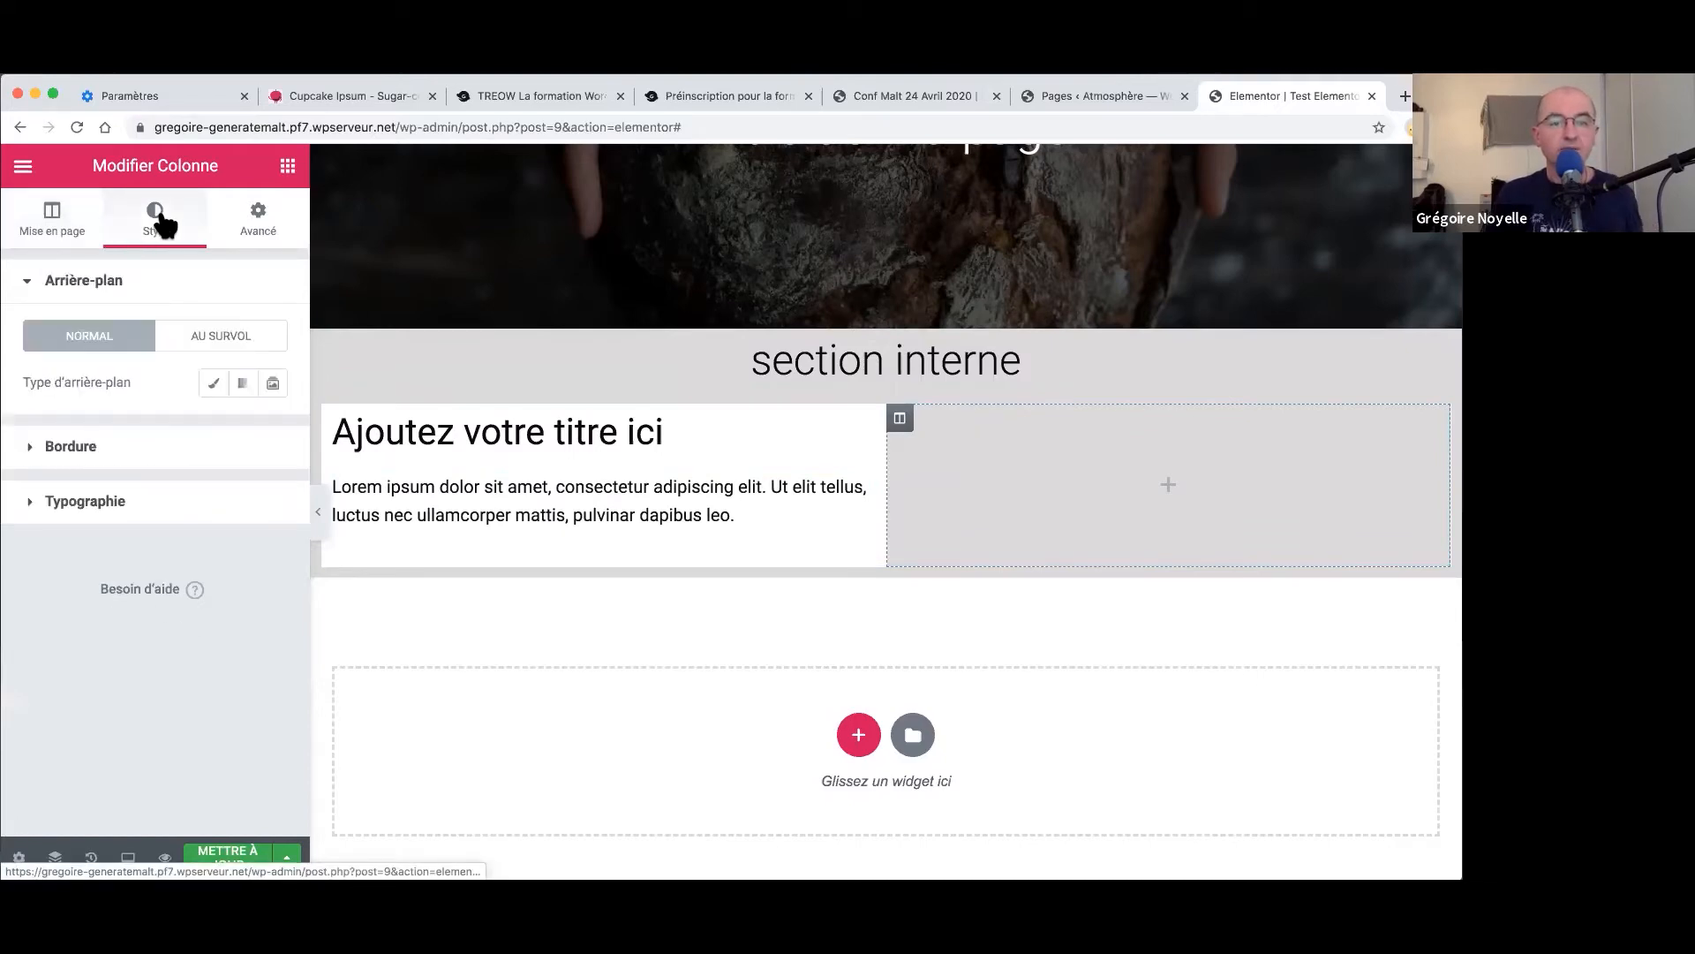
{"action": "left_click", "coordinate": [216, 384]}
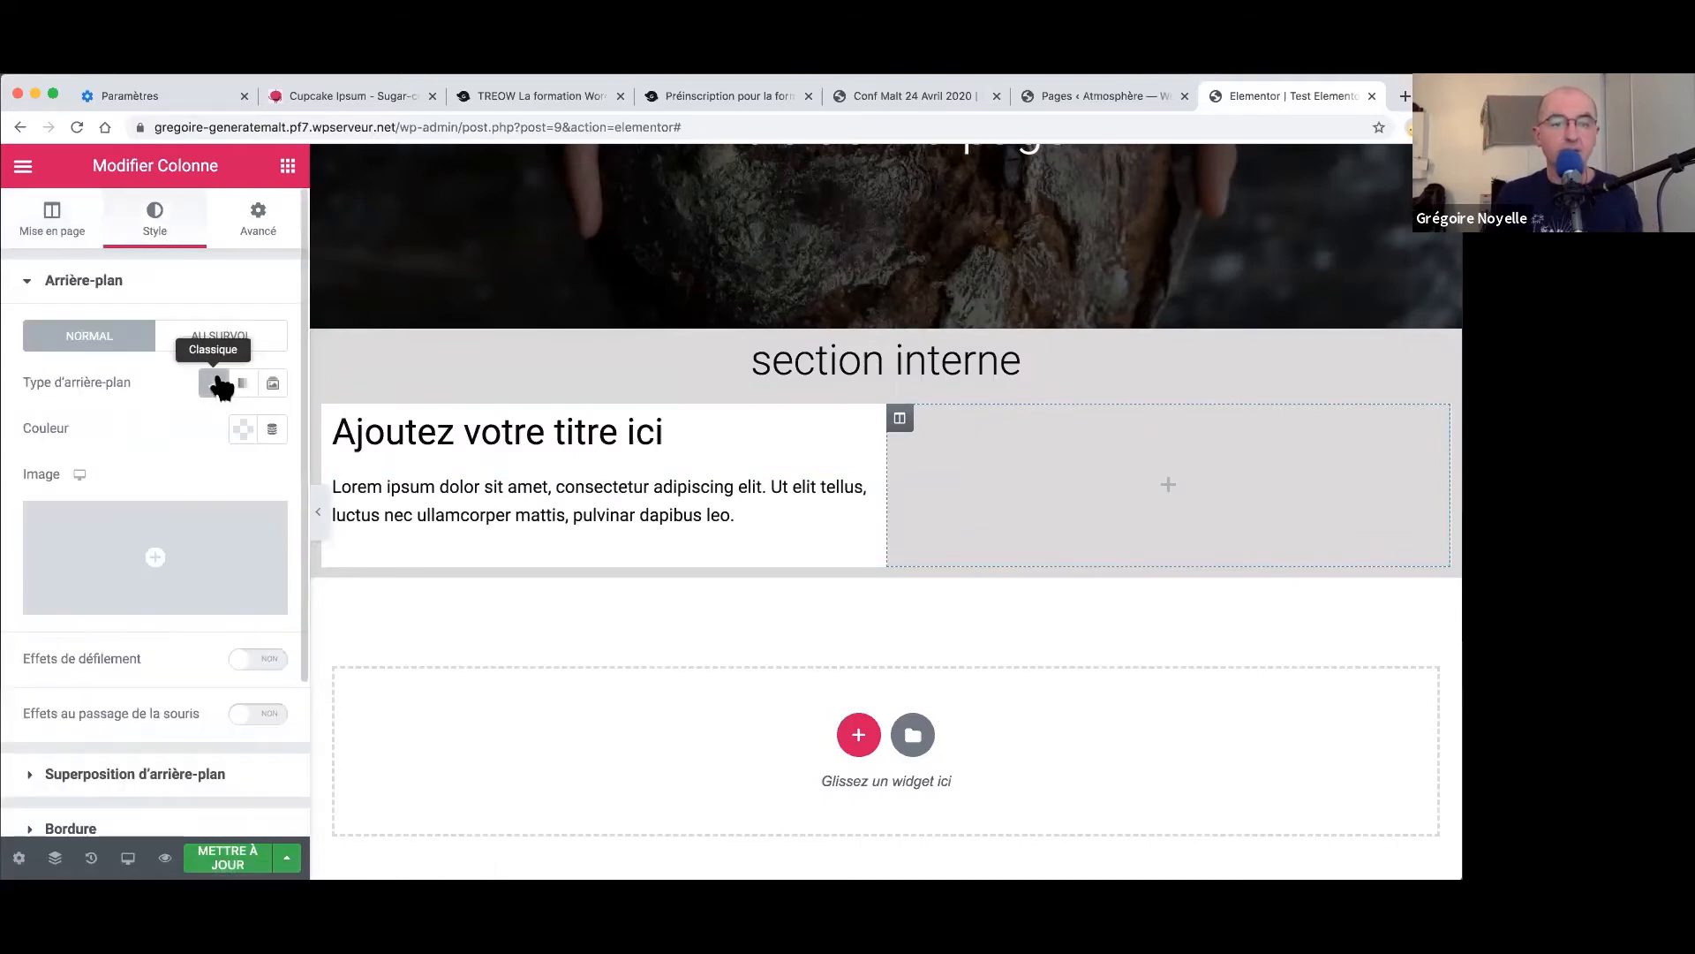
{"action": "left_click", "coordinate": [179, 550]}
{"action": "scroll", "coordinate": [777, 631], "scroll_direction": "down", "scroll_amount": 5}
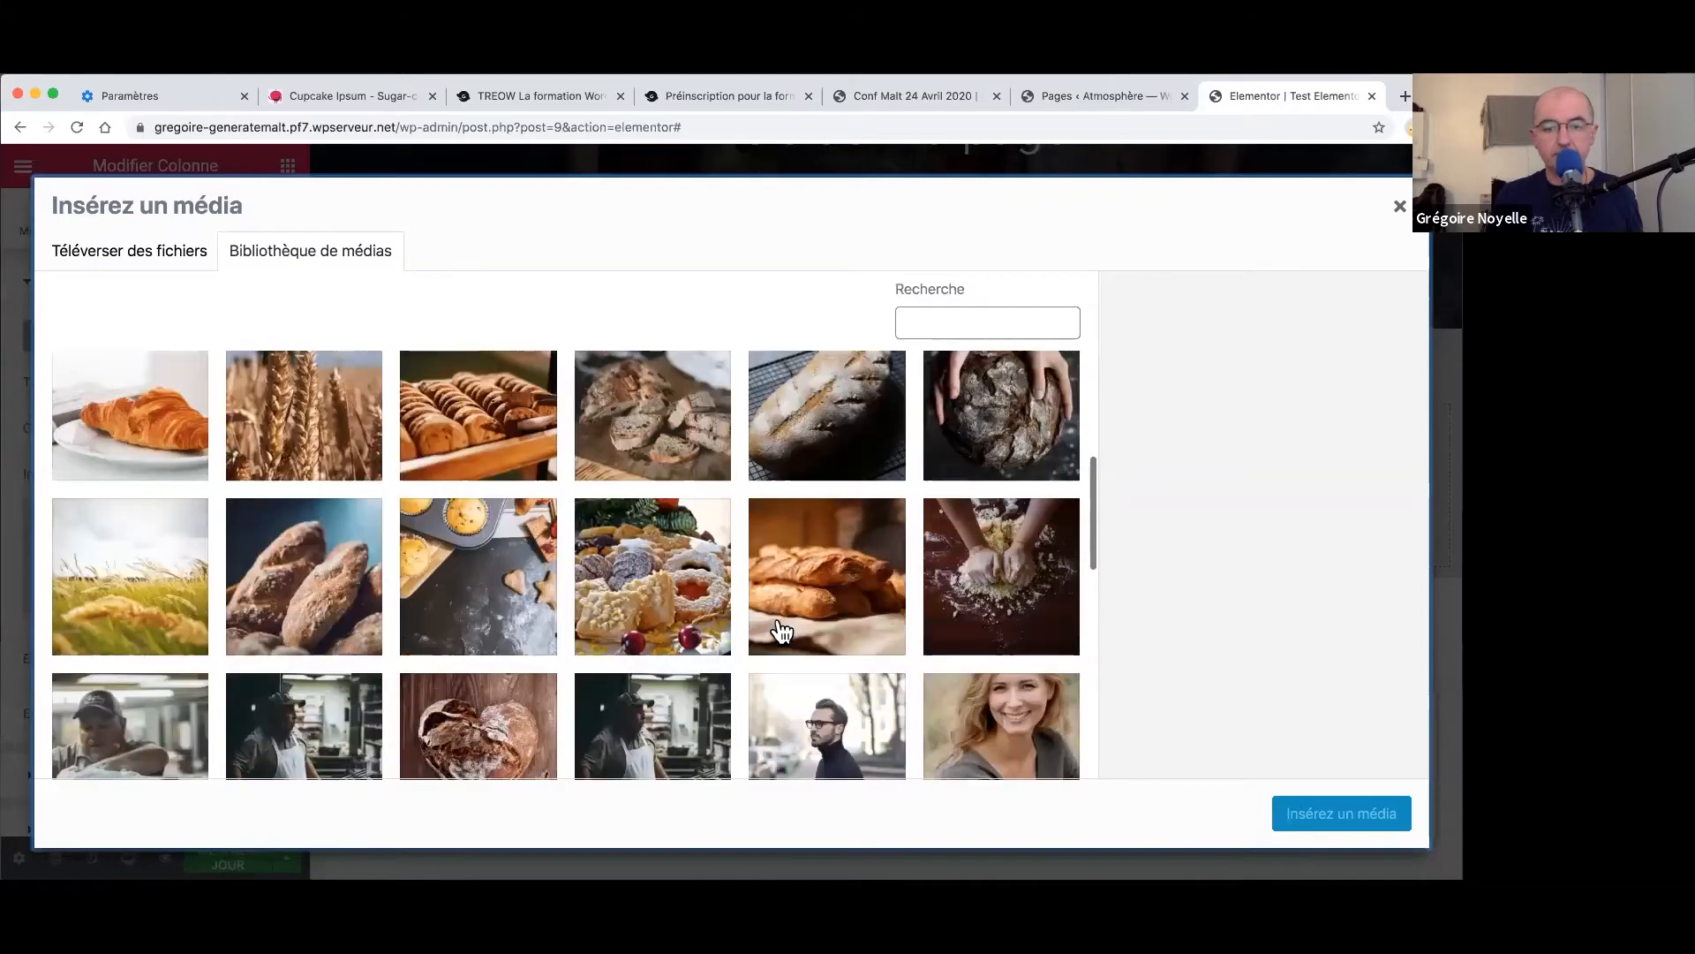
{"action": "left_click", "coordinate": [676, 567]}
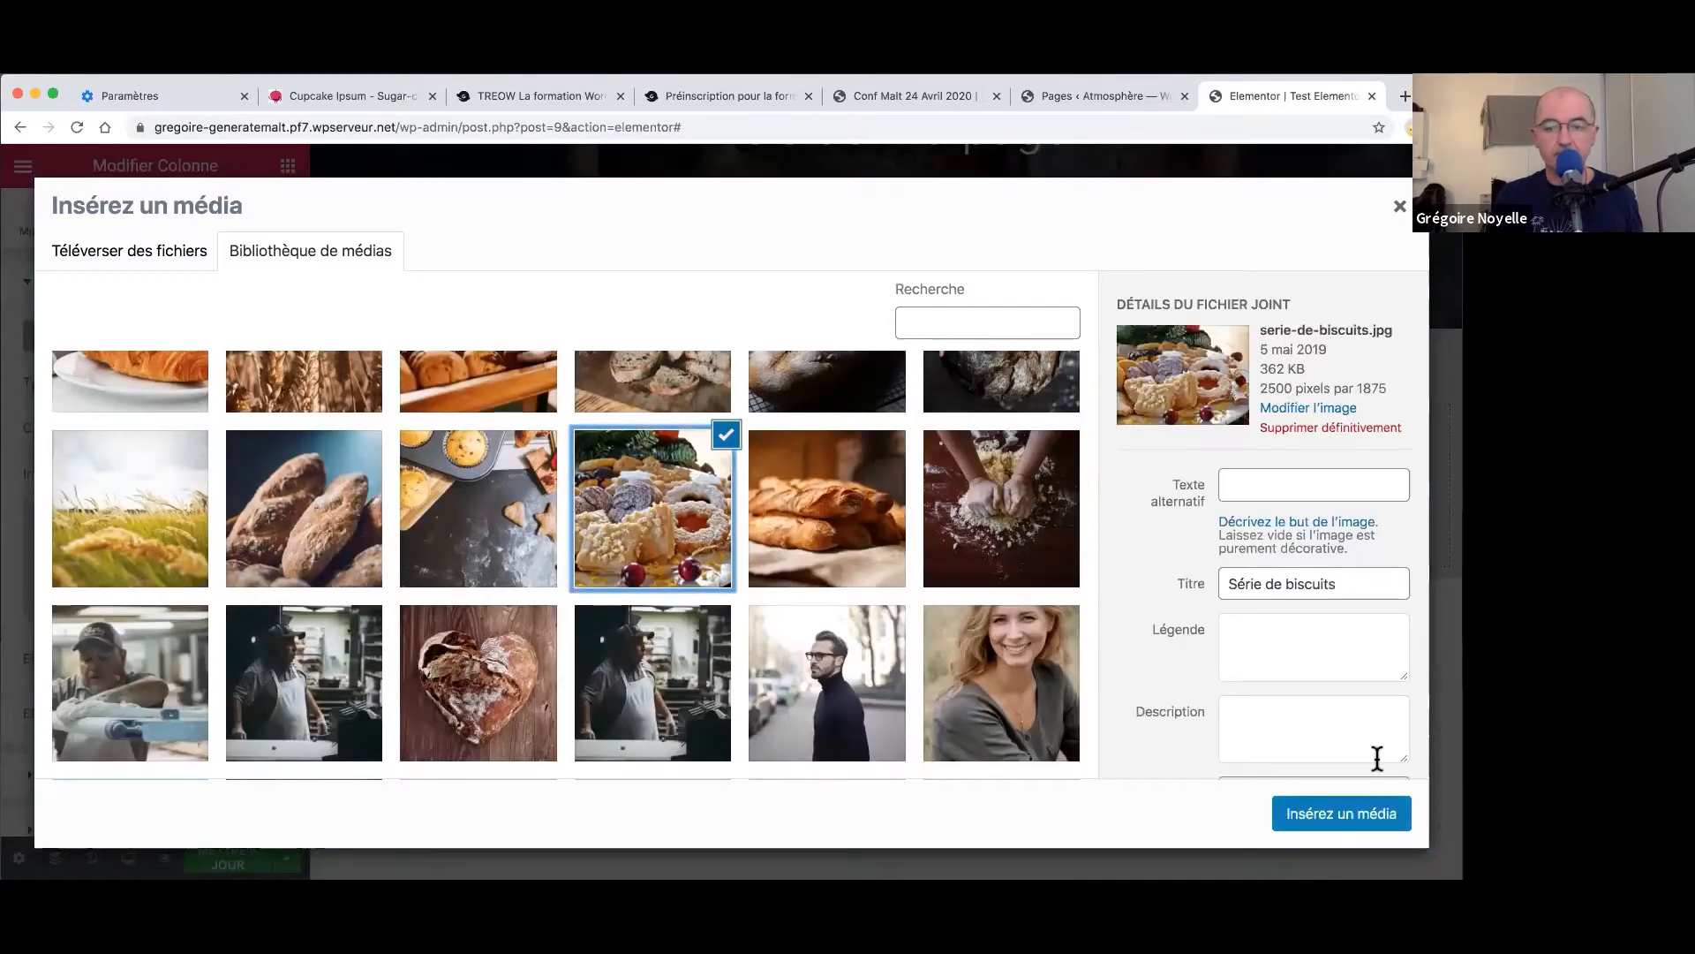
{"action": "left_click", "coordinate": [1332, 814]}
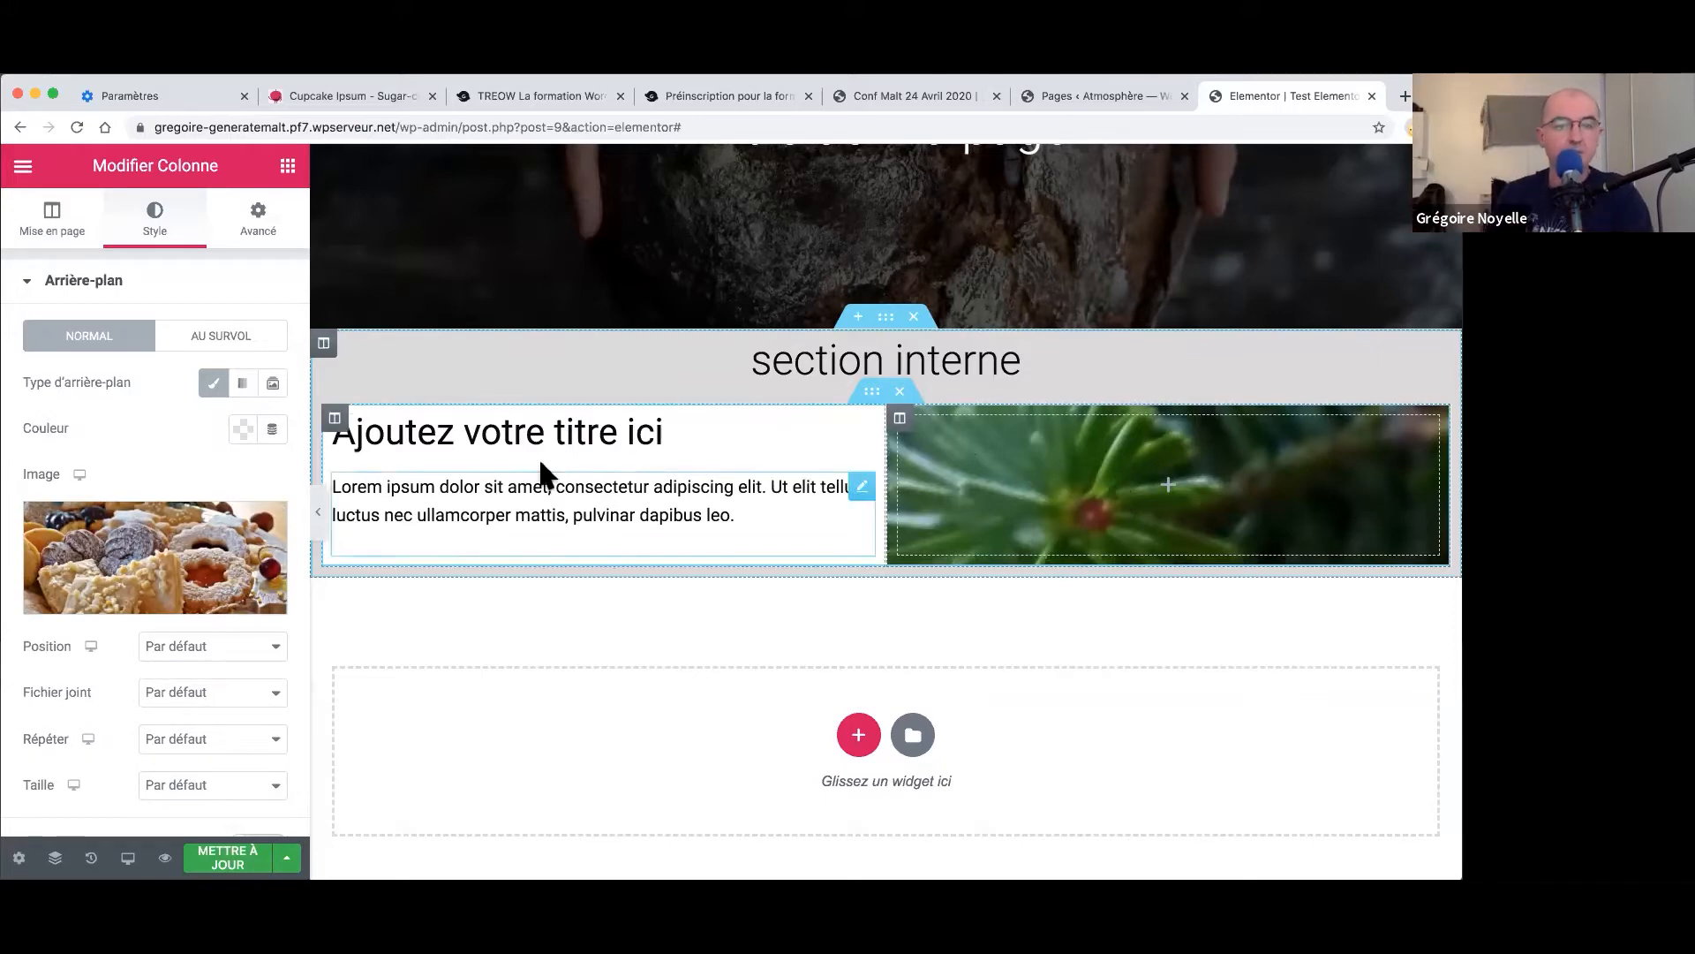
- Add a spacer into the right image column and make it taller
{"action": "left_click", "coordinate": [288, 166]}
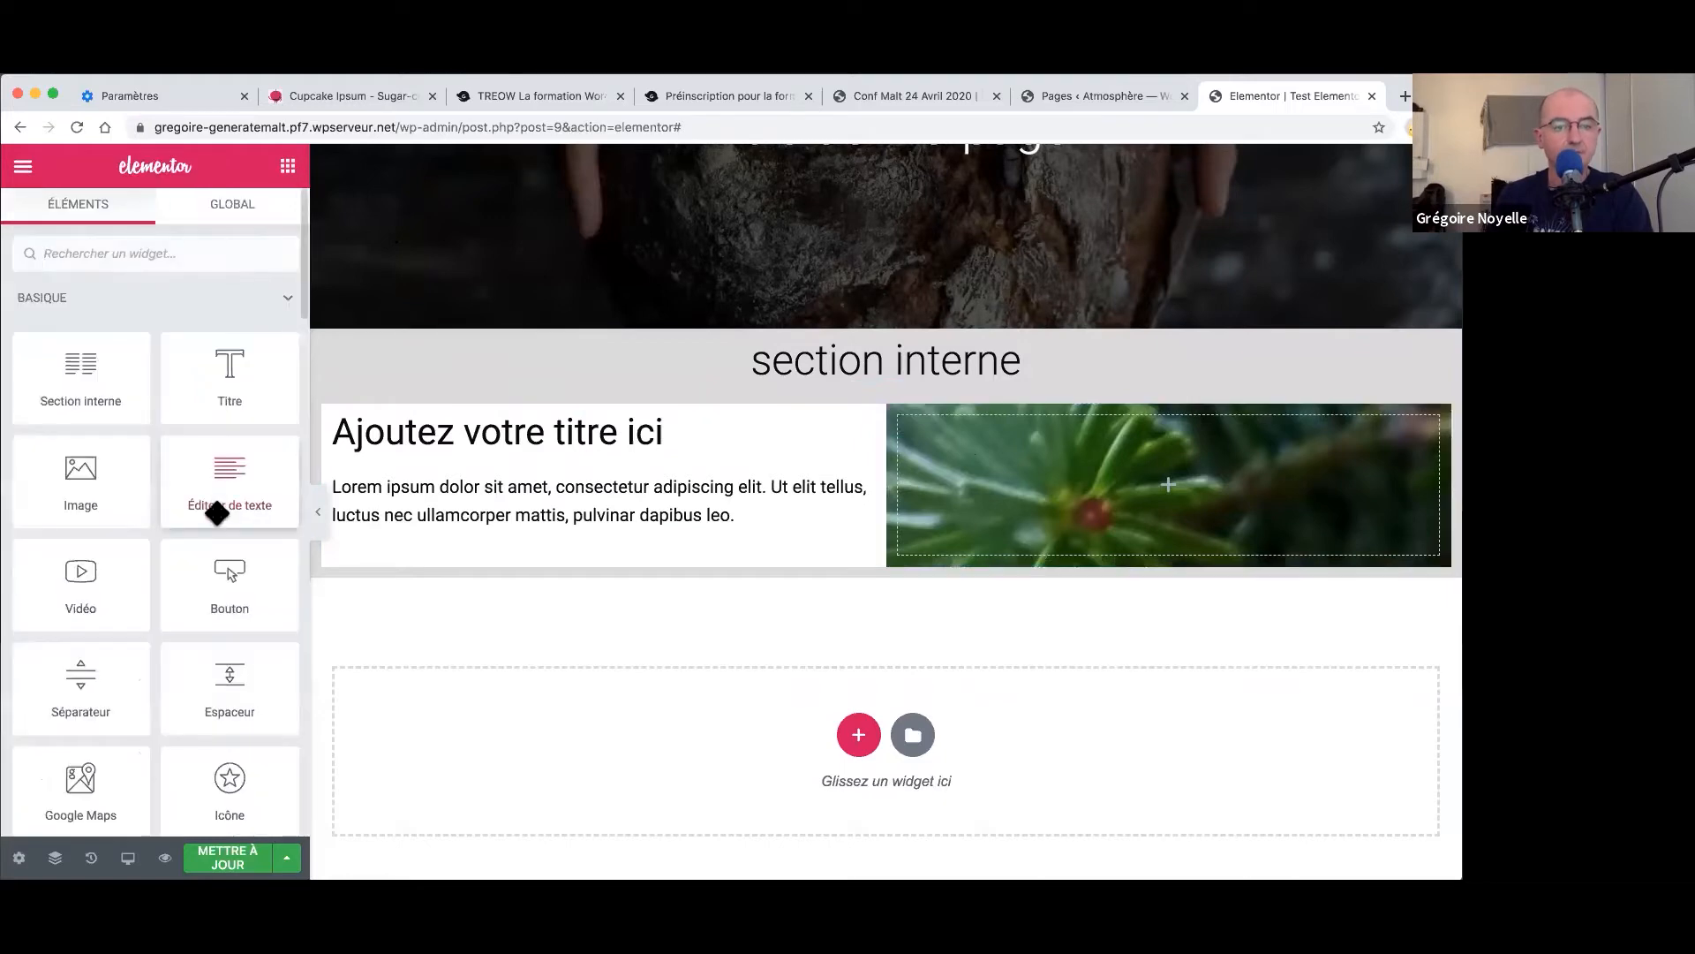
{"action": "scroll", "coordinate": [218, 503], "scroll_direction": "down", "scroll_amount": 1}
{"action": "left_click_drag", "start_coordinate": [197, 673], "coordinate": [1015, 451]}
{"action": "left_click_drag", "start_coordinate": [39, 382], "coordinate": [81, 402]}
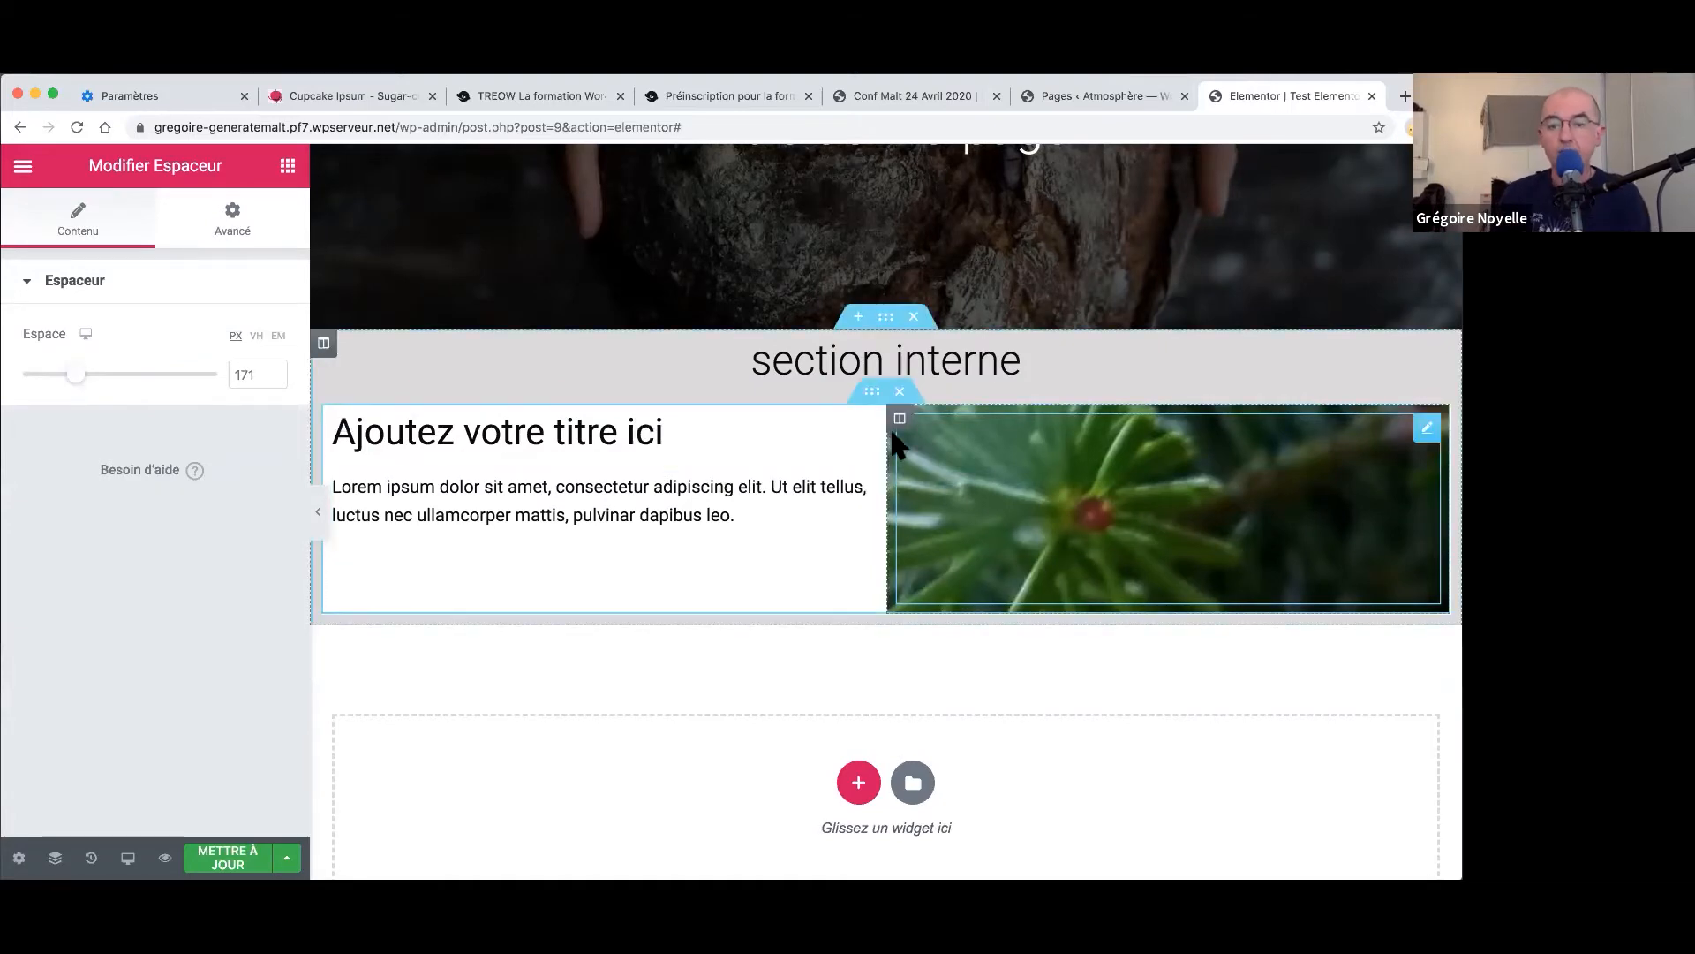
- Set the column background image to Centre centré, Non-répété, Couvrir
{"action": "right_click", "coordinate": [901, 427]}
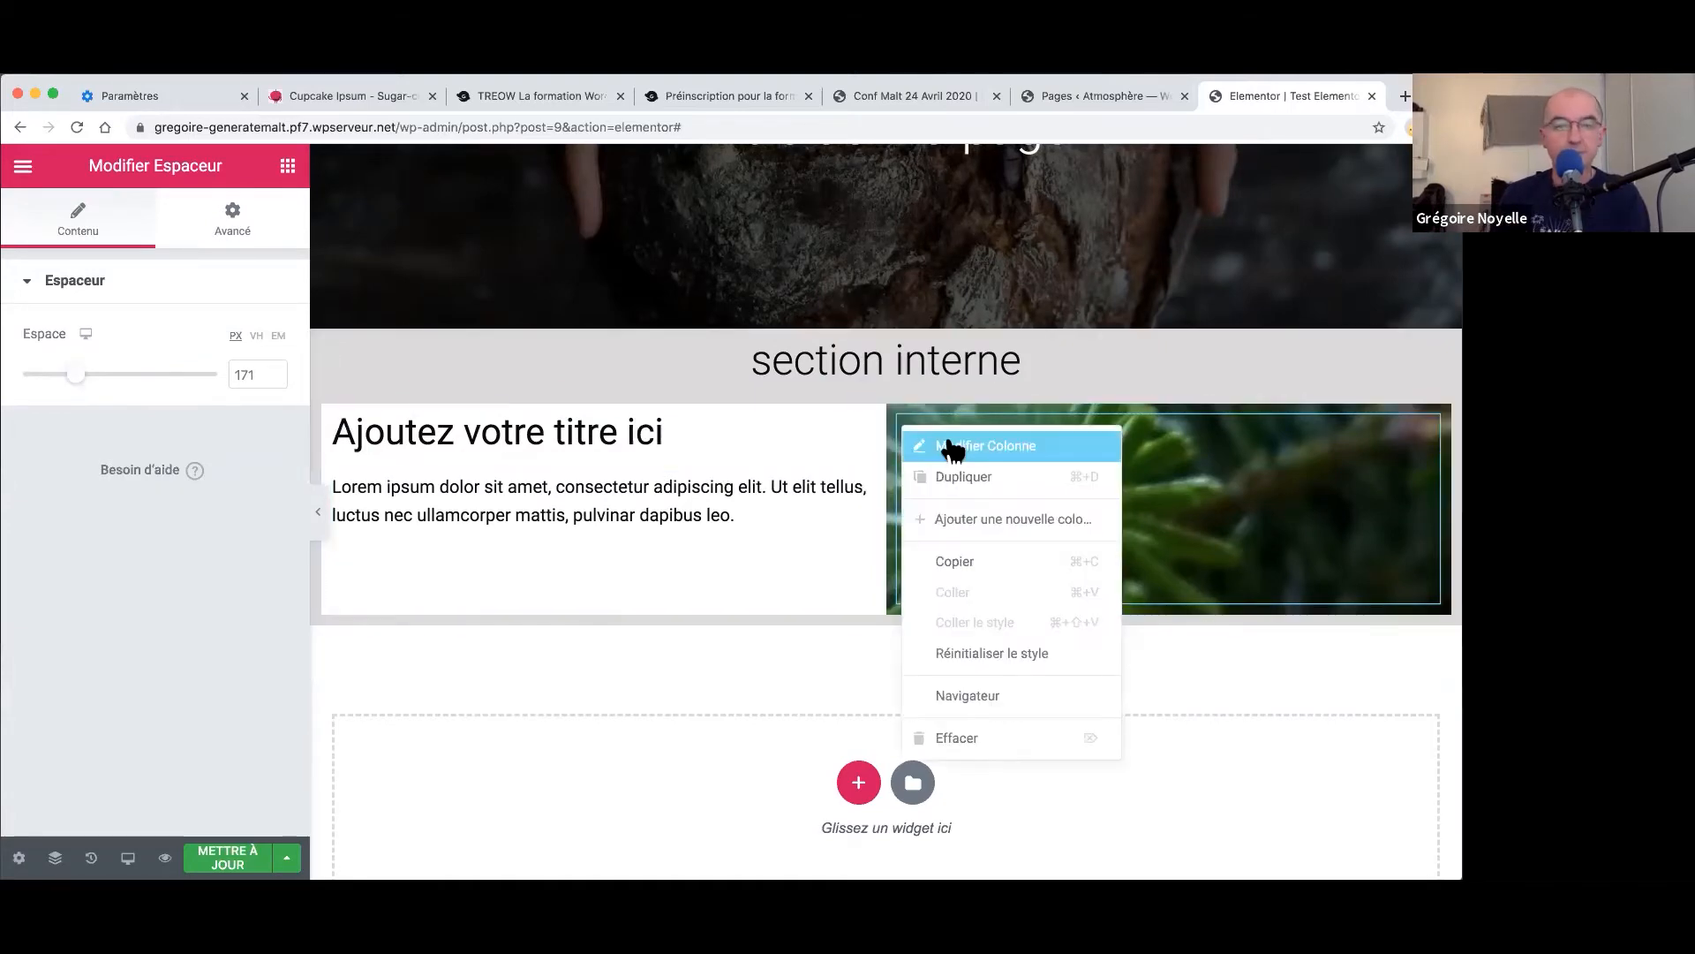
{"action": "left_click", "coordinate": [986, 445]}
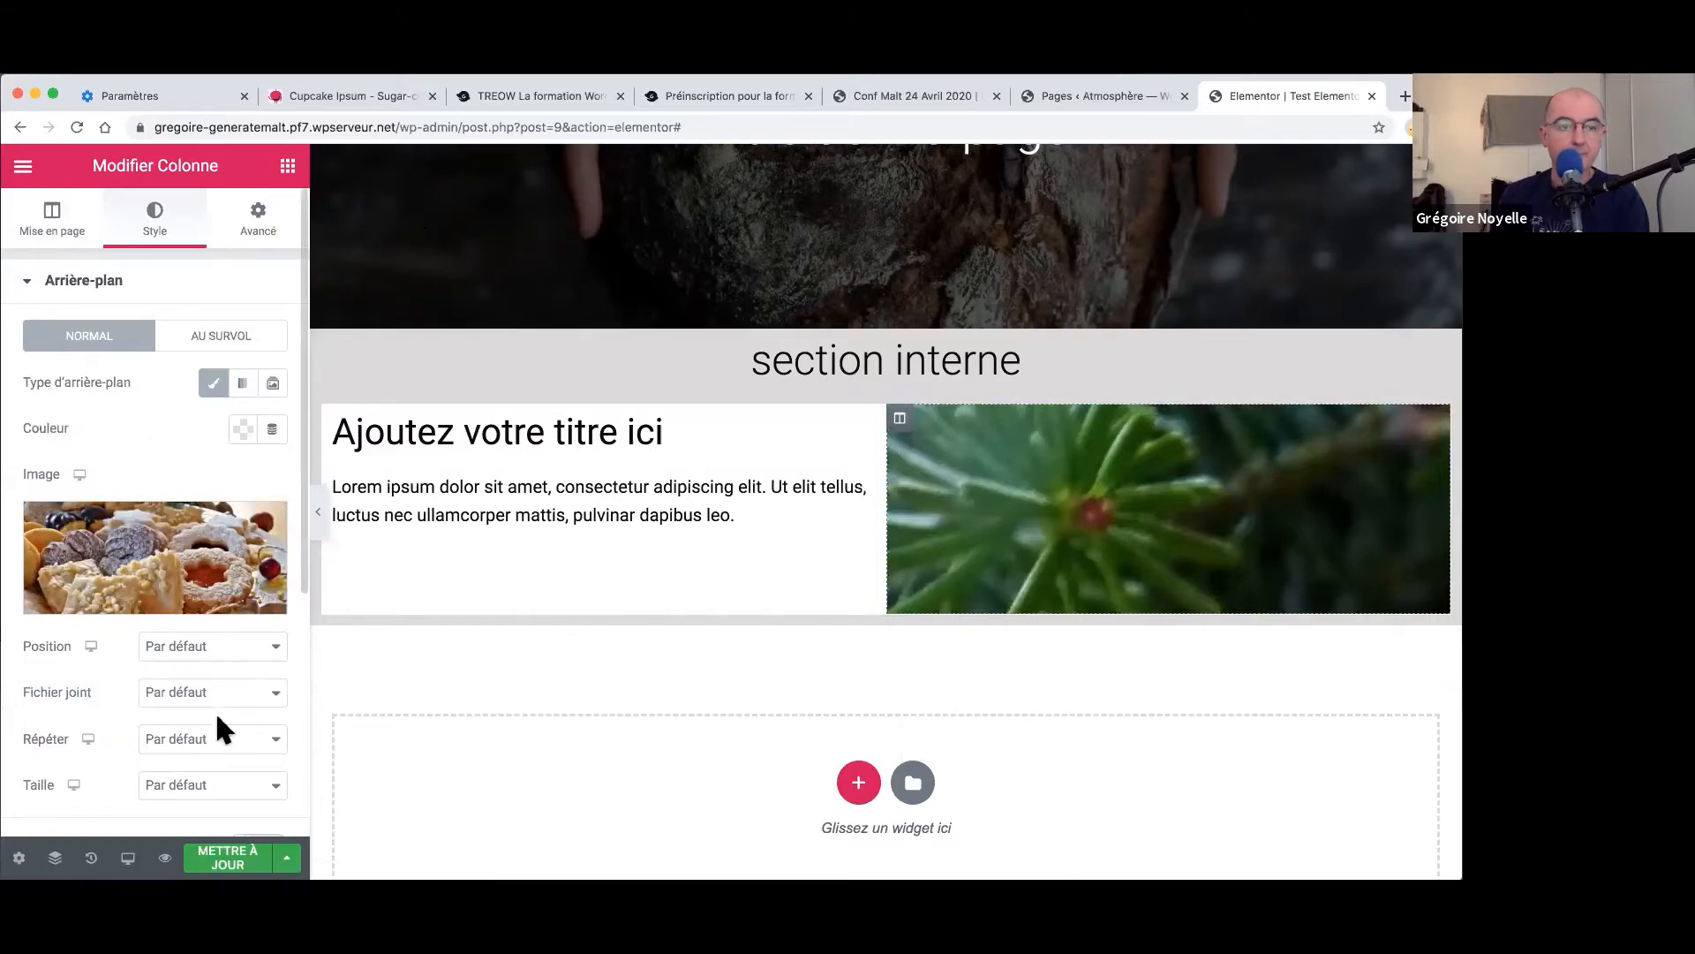
{"action": "left_click", "coordinate": [196, 657]}
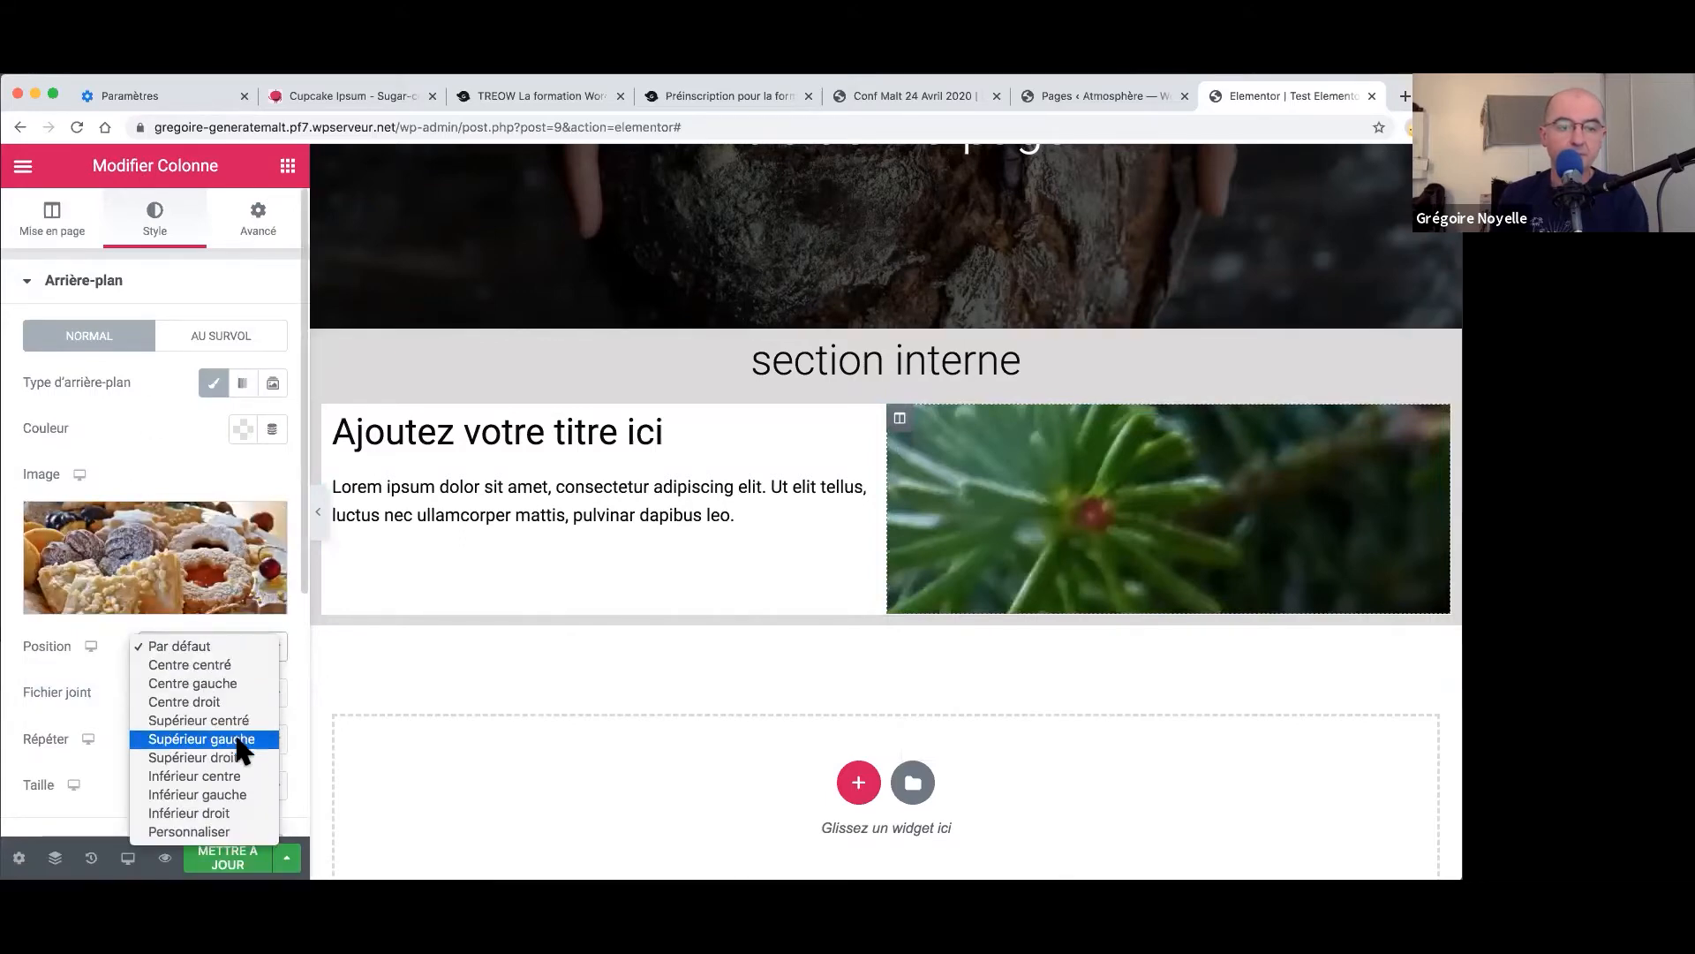
{"action": "left_click", "coordinate": [216, 669]}
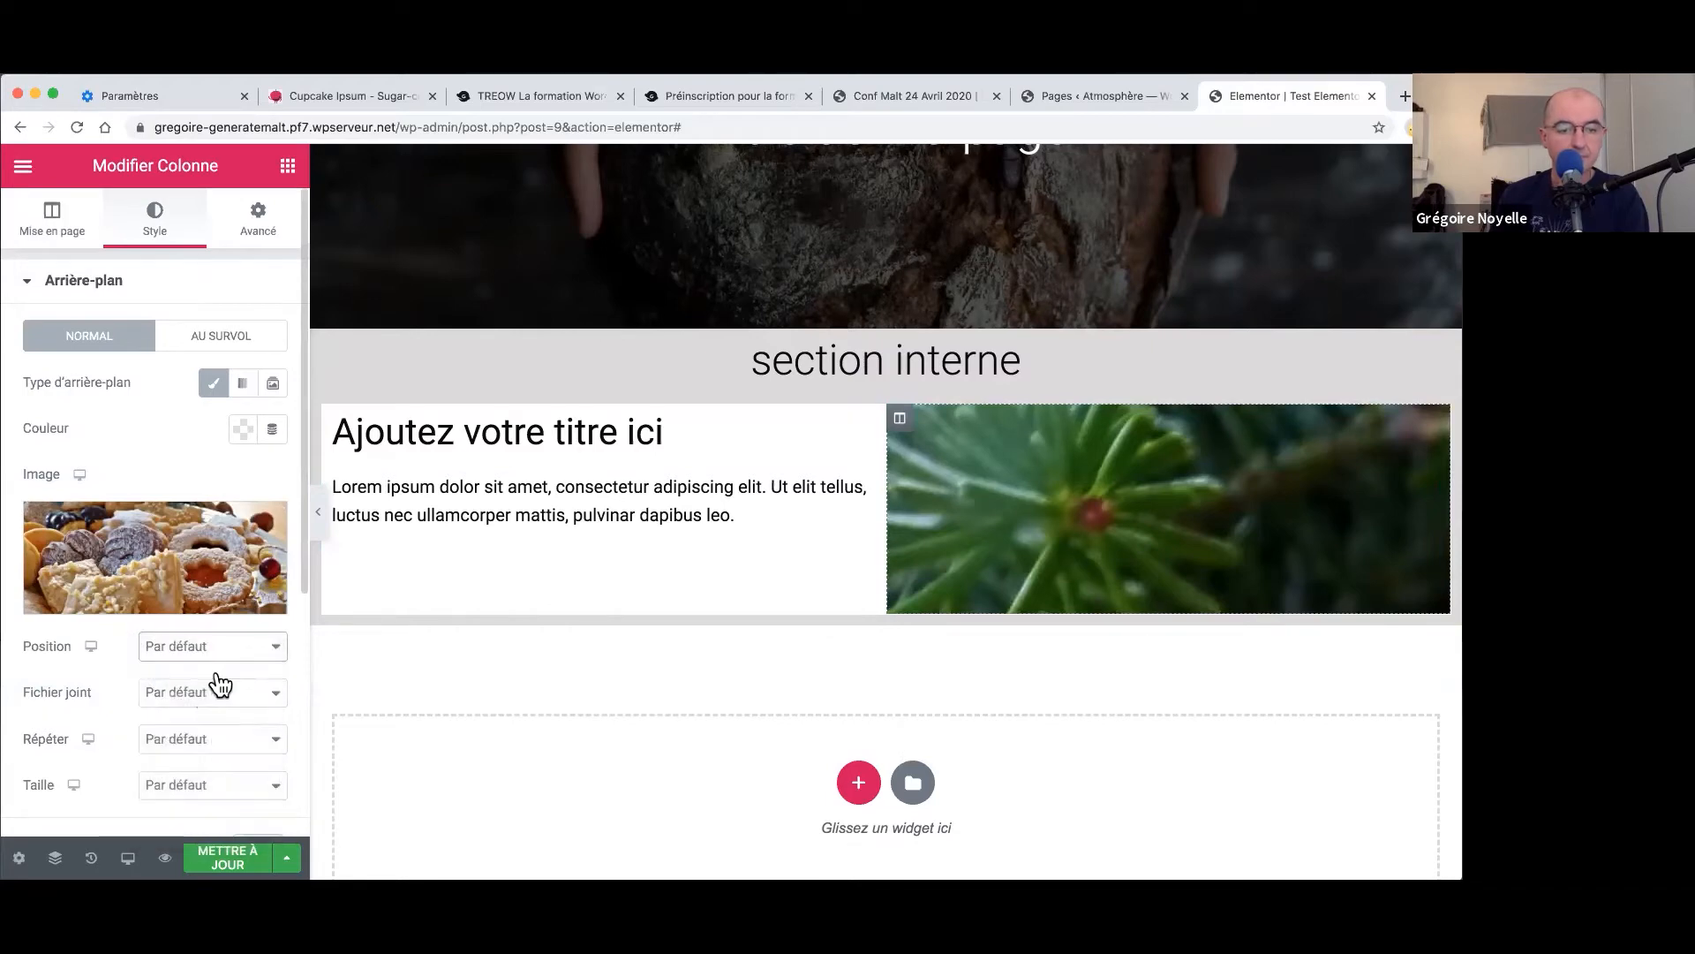
{"action": "left_click", "coordinate": [201, 749]}
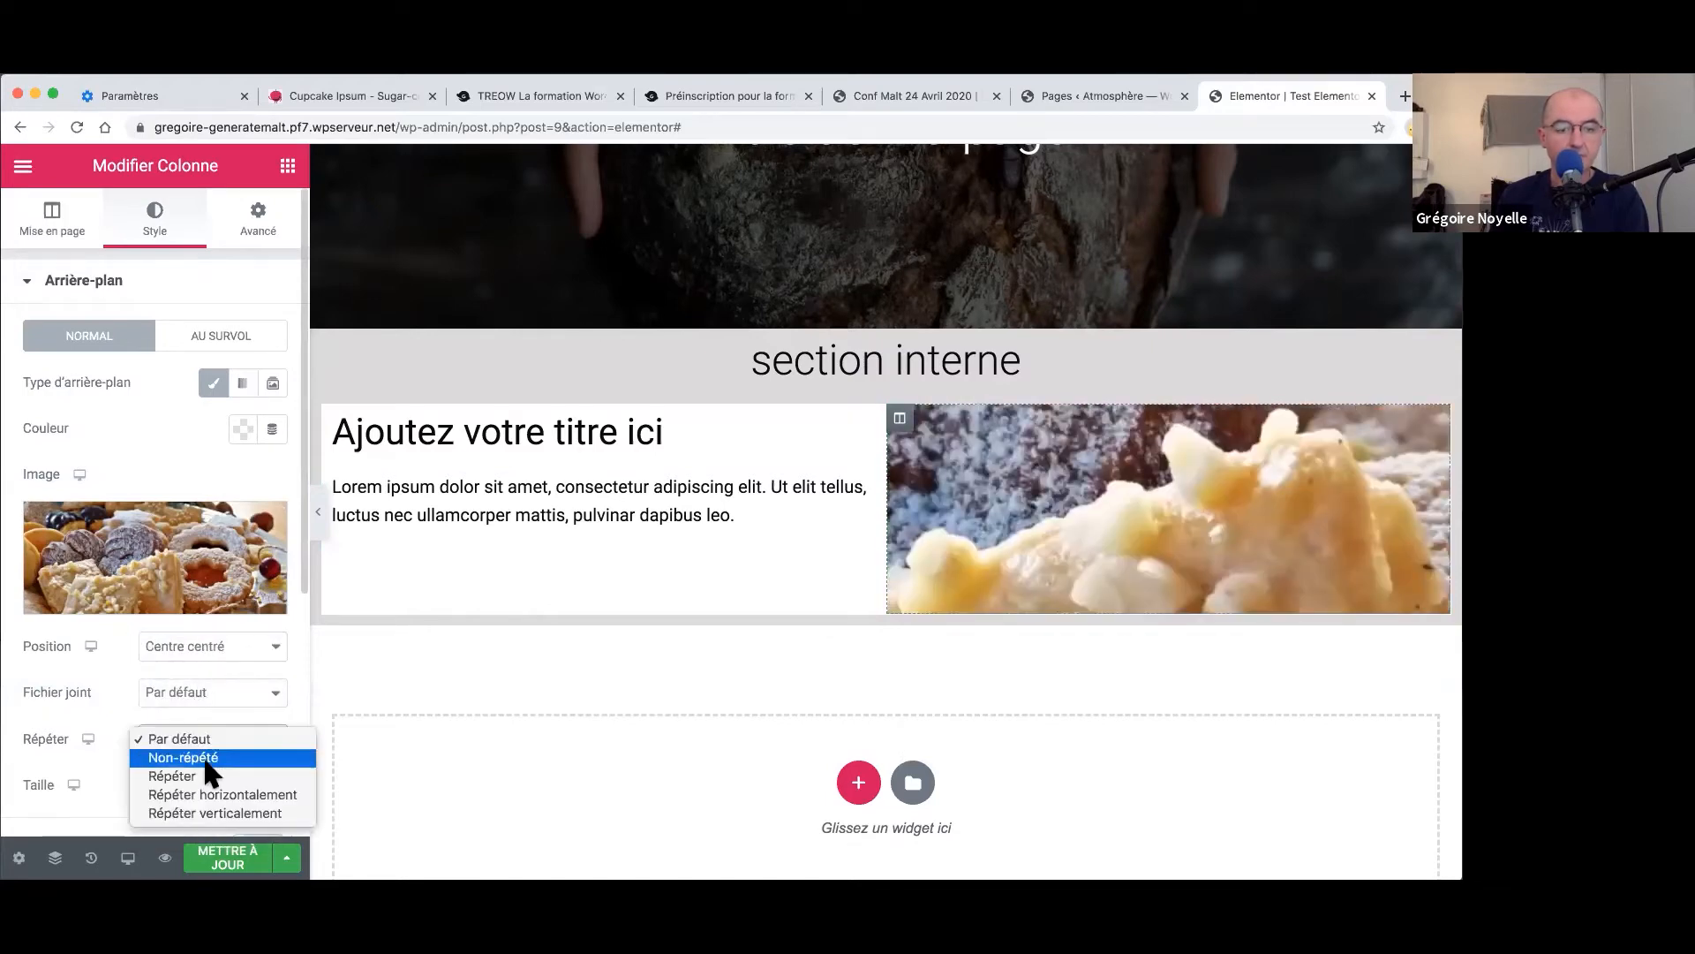
{"action": "left_click", "coordinate": [205, 757]}
{"action": "left_click", "coordinate": [210, 789]}
{"action": "left_click", "coordinate": [204, 822]}
- Raise the spacer's Espace to 315 to make the row taller
{"action": "scroll", "coordinate": [1236, 457], "scroll_direction": "down", "scroll_amount": 3}
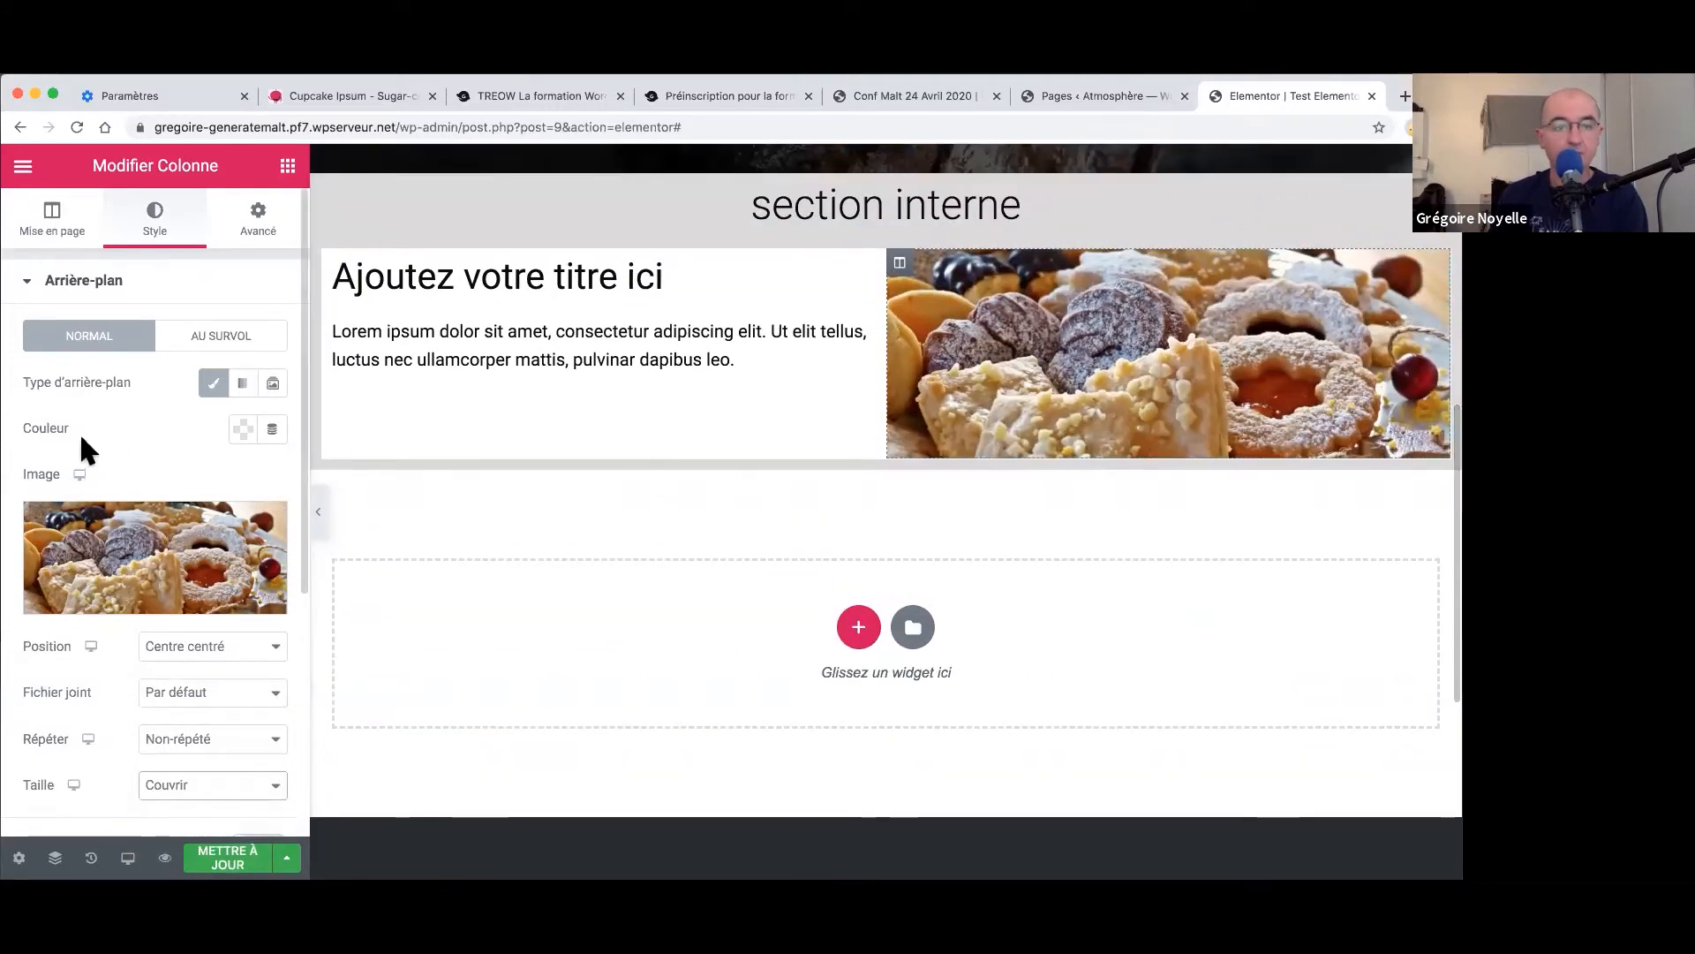
{"action": "right_click", "coordinate": [1064, 362]}
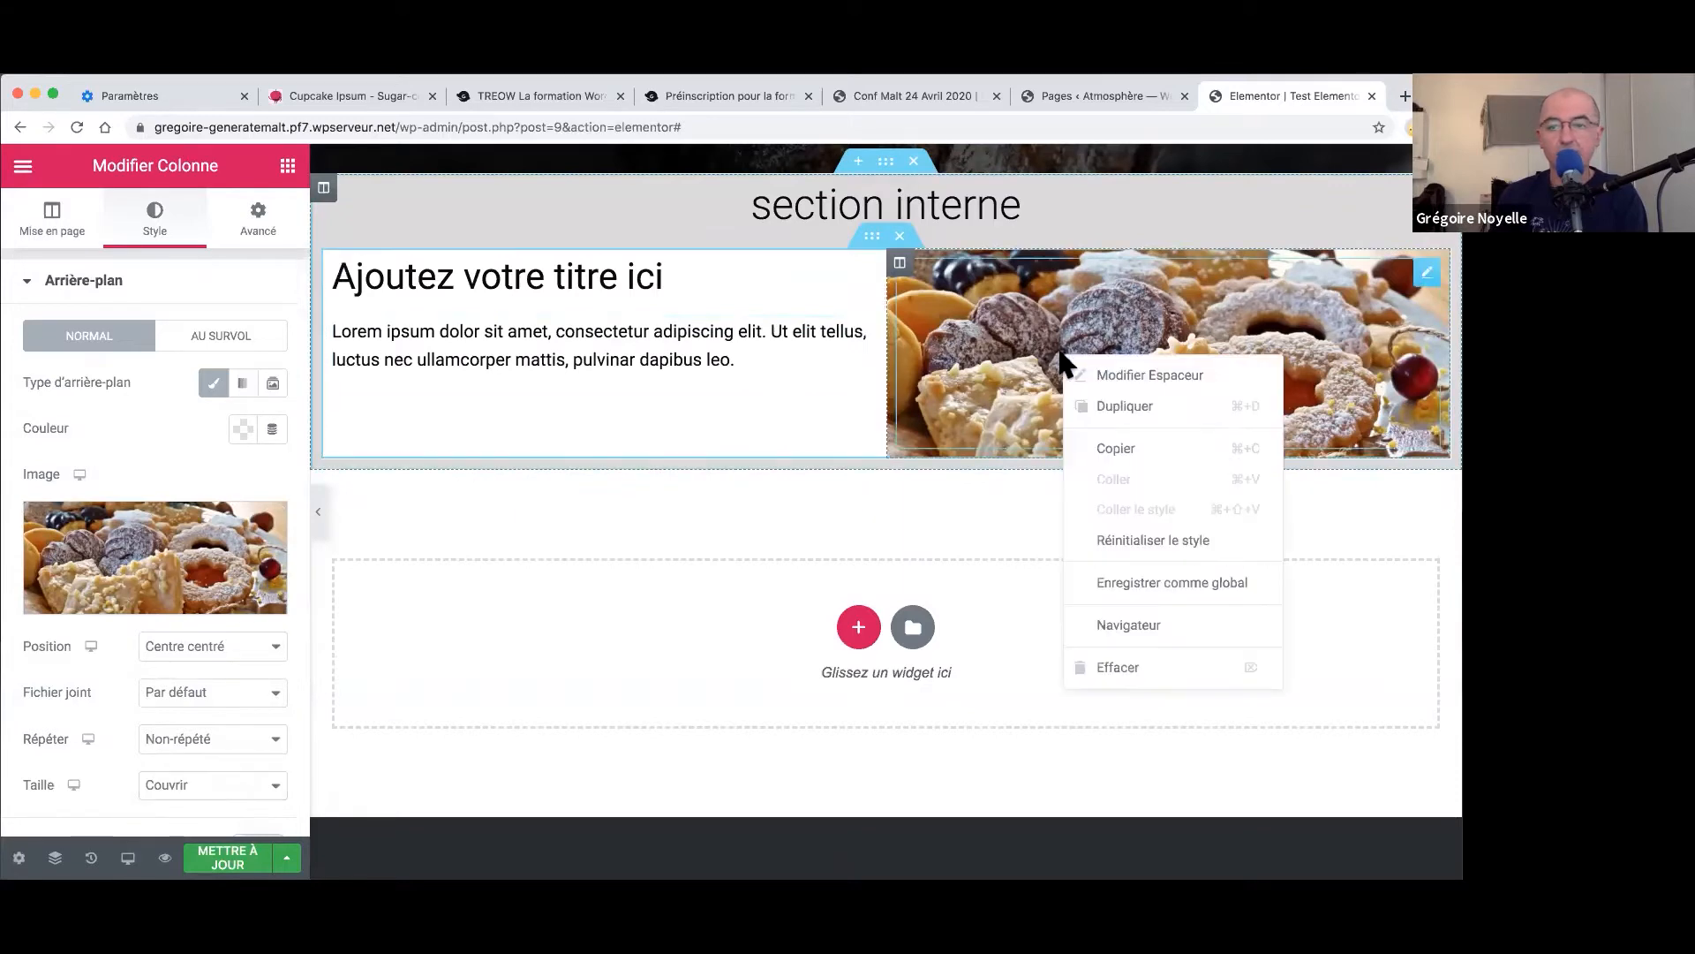
{"action": "left_click", "coordinate": [1125, 371]}
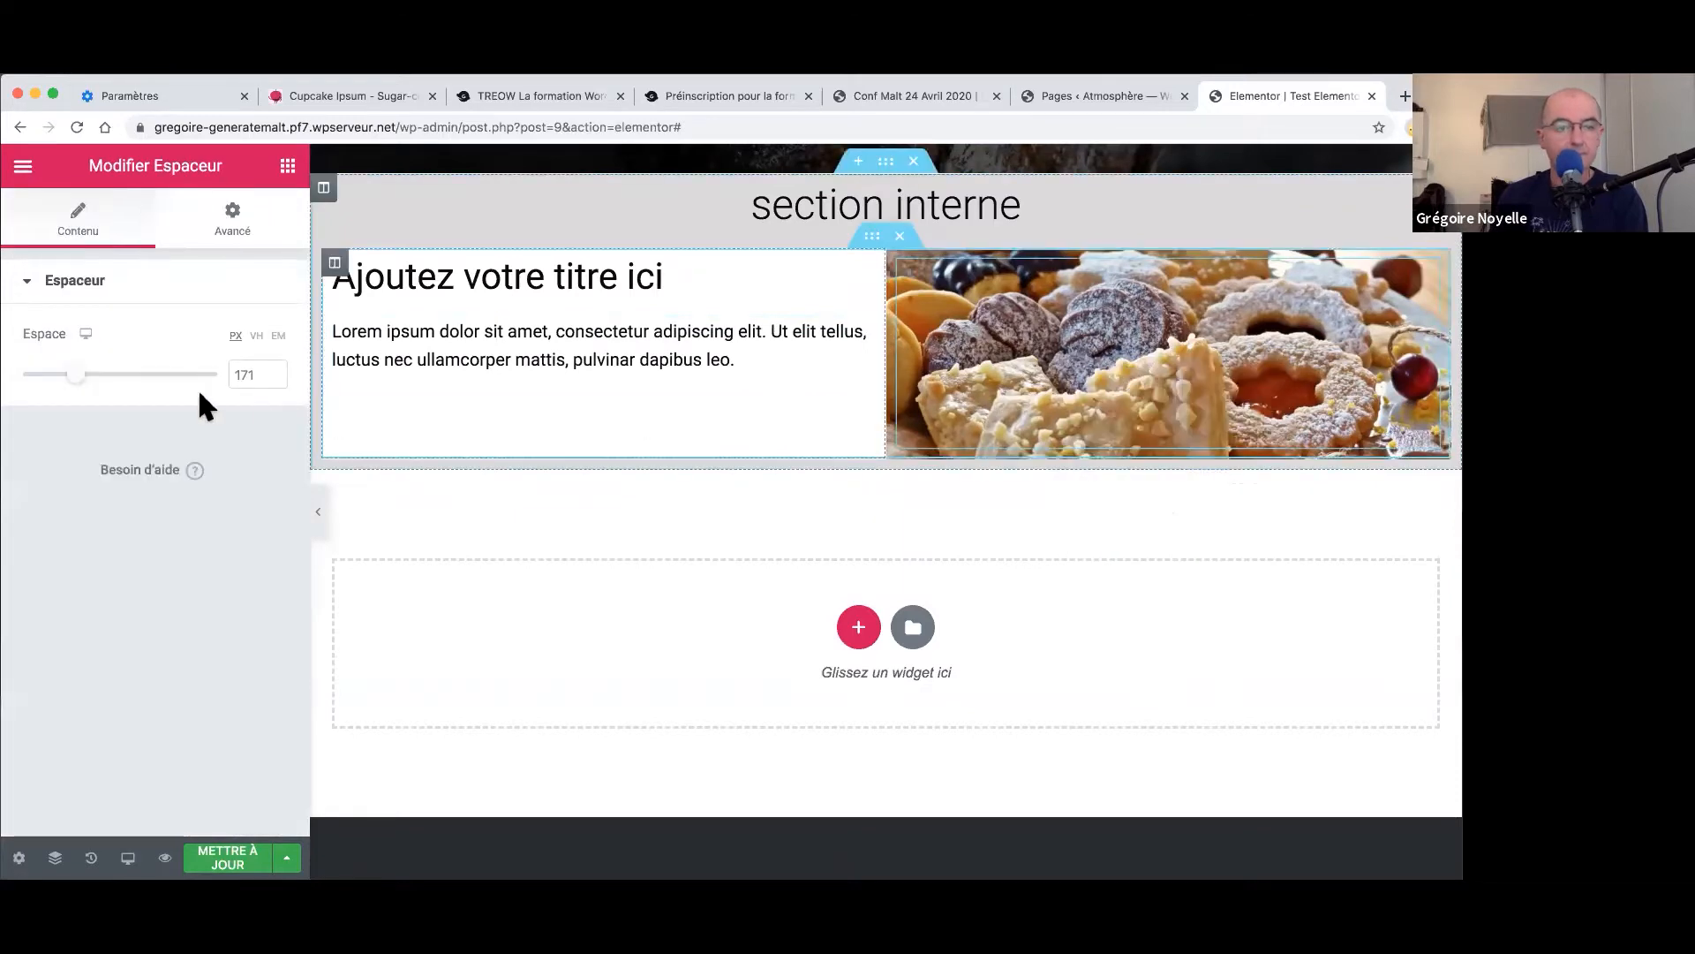
{"action": "left_click_drag", "start_coordinate": [75, 375], "coordinate": [114, 394]}
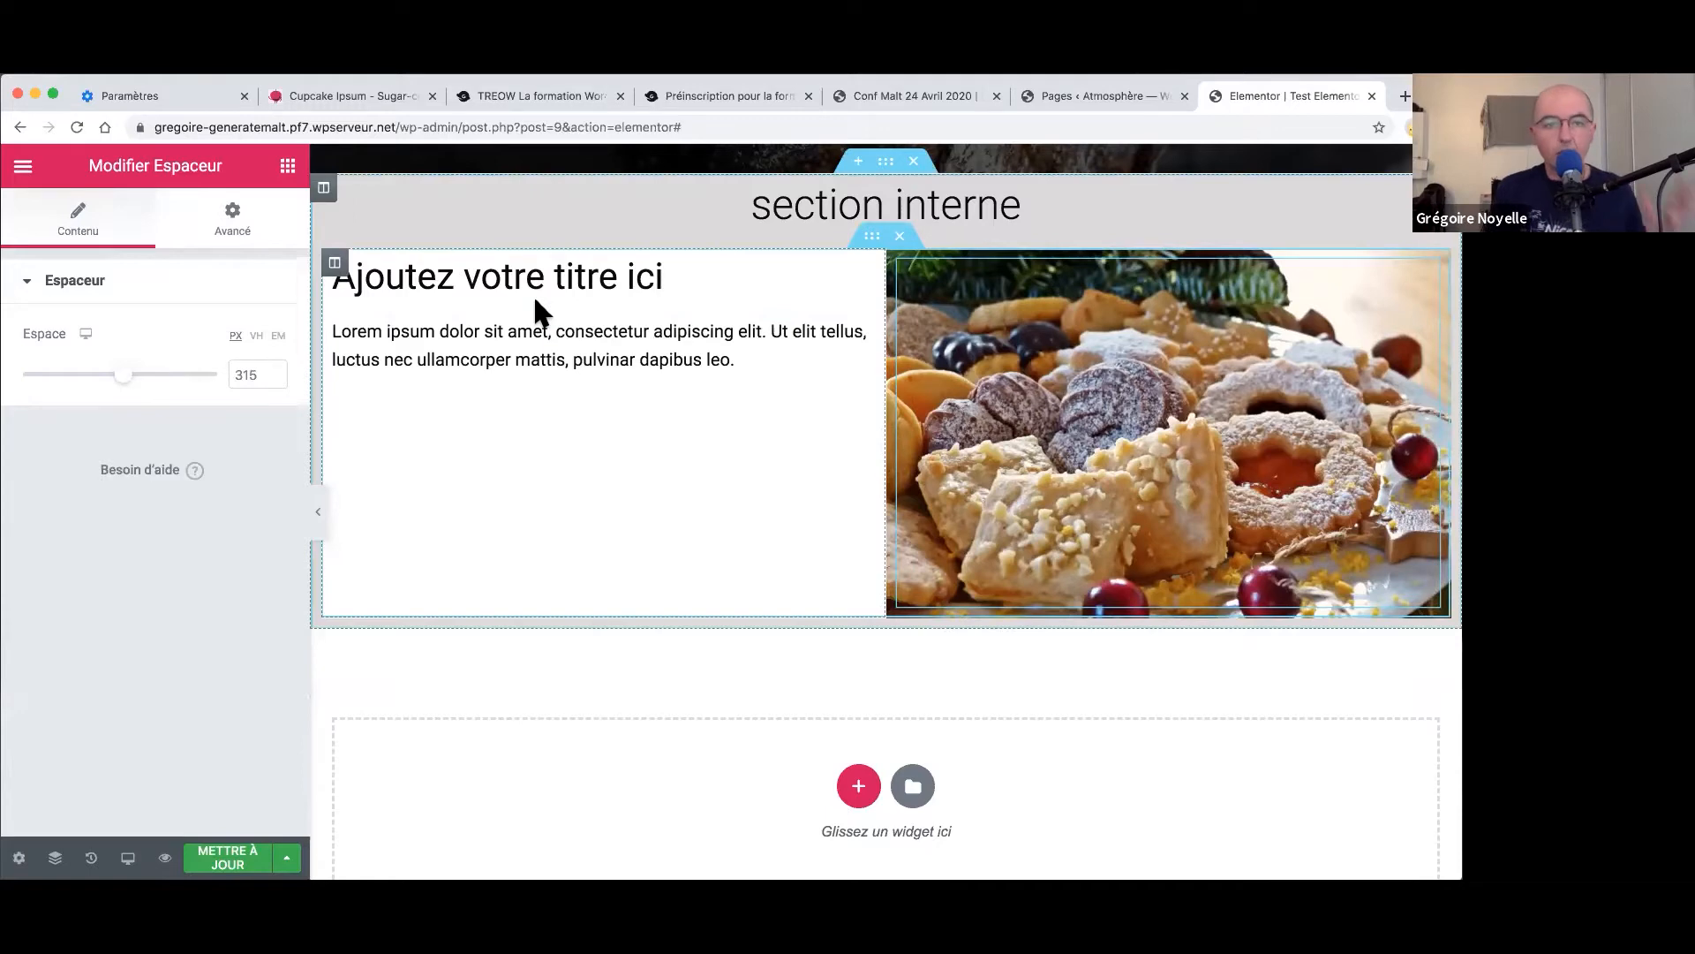
- Set the white text column's linked Marge interne to 51 px on all sides
{"action": "right_click", "coordinate": [336, 267]}
{"action": "left_click", "coordinate": [364, 286]}
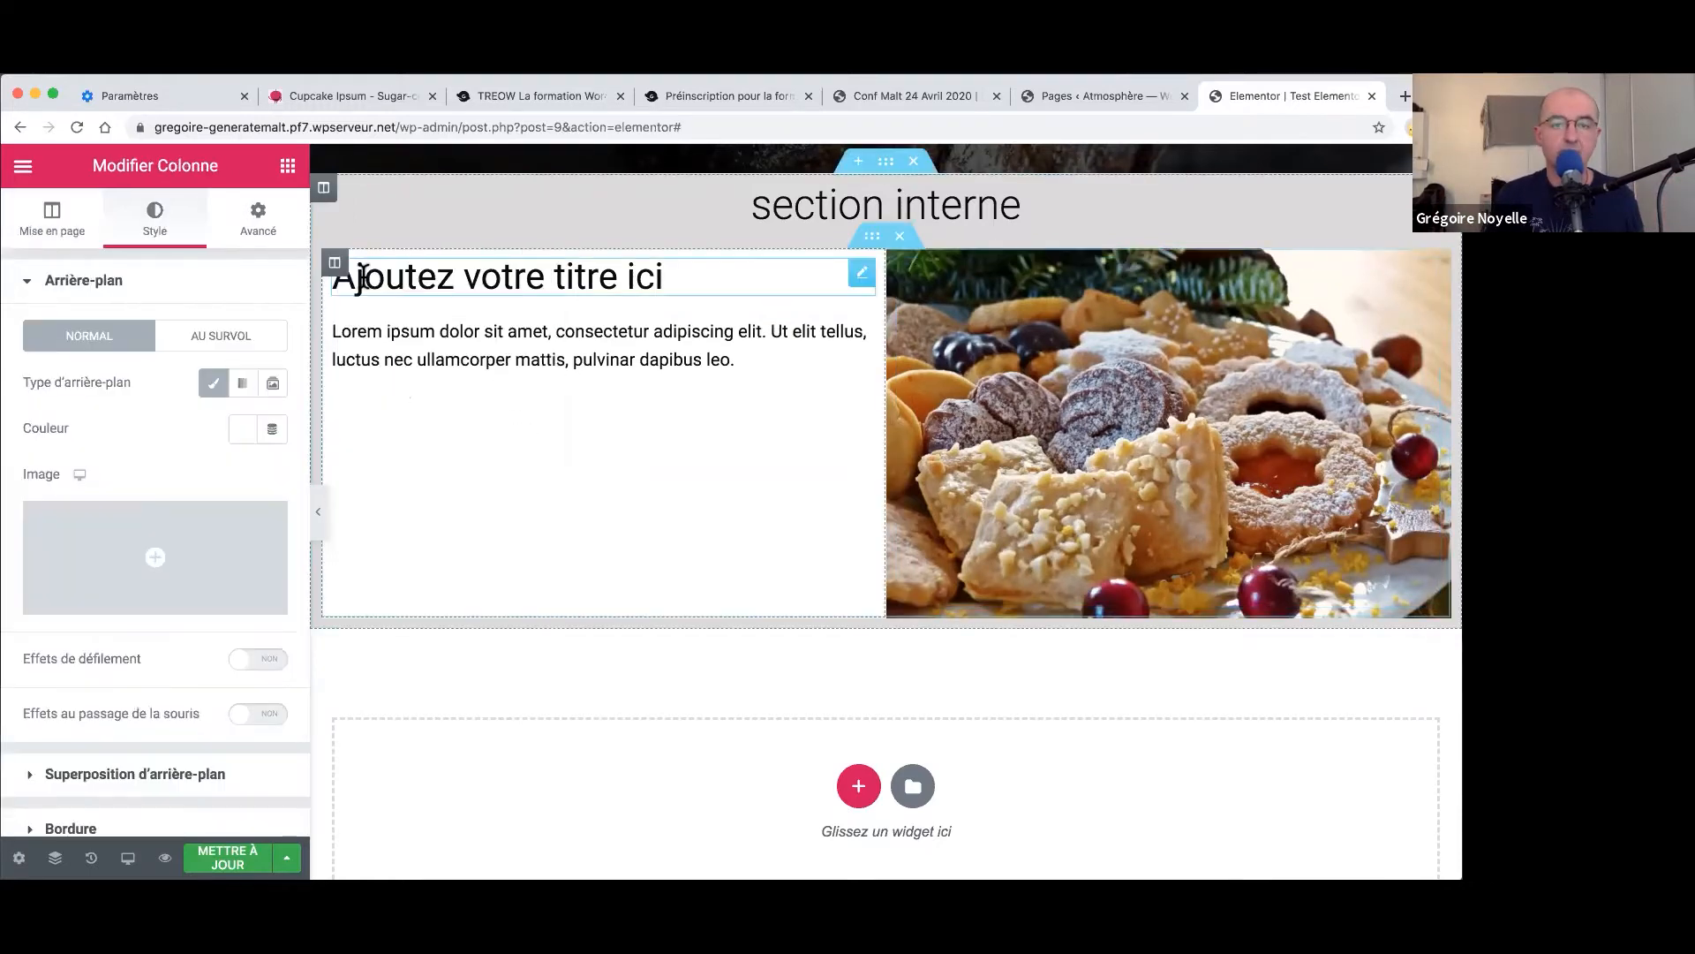
{"action": "left_click", "coordinate": [252, 225]}
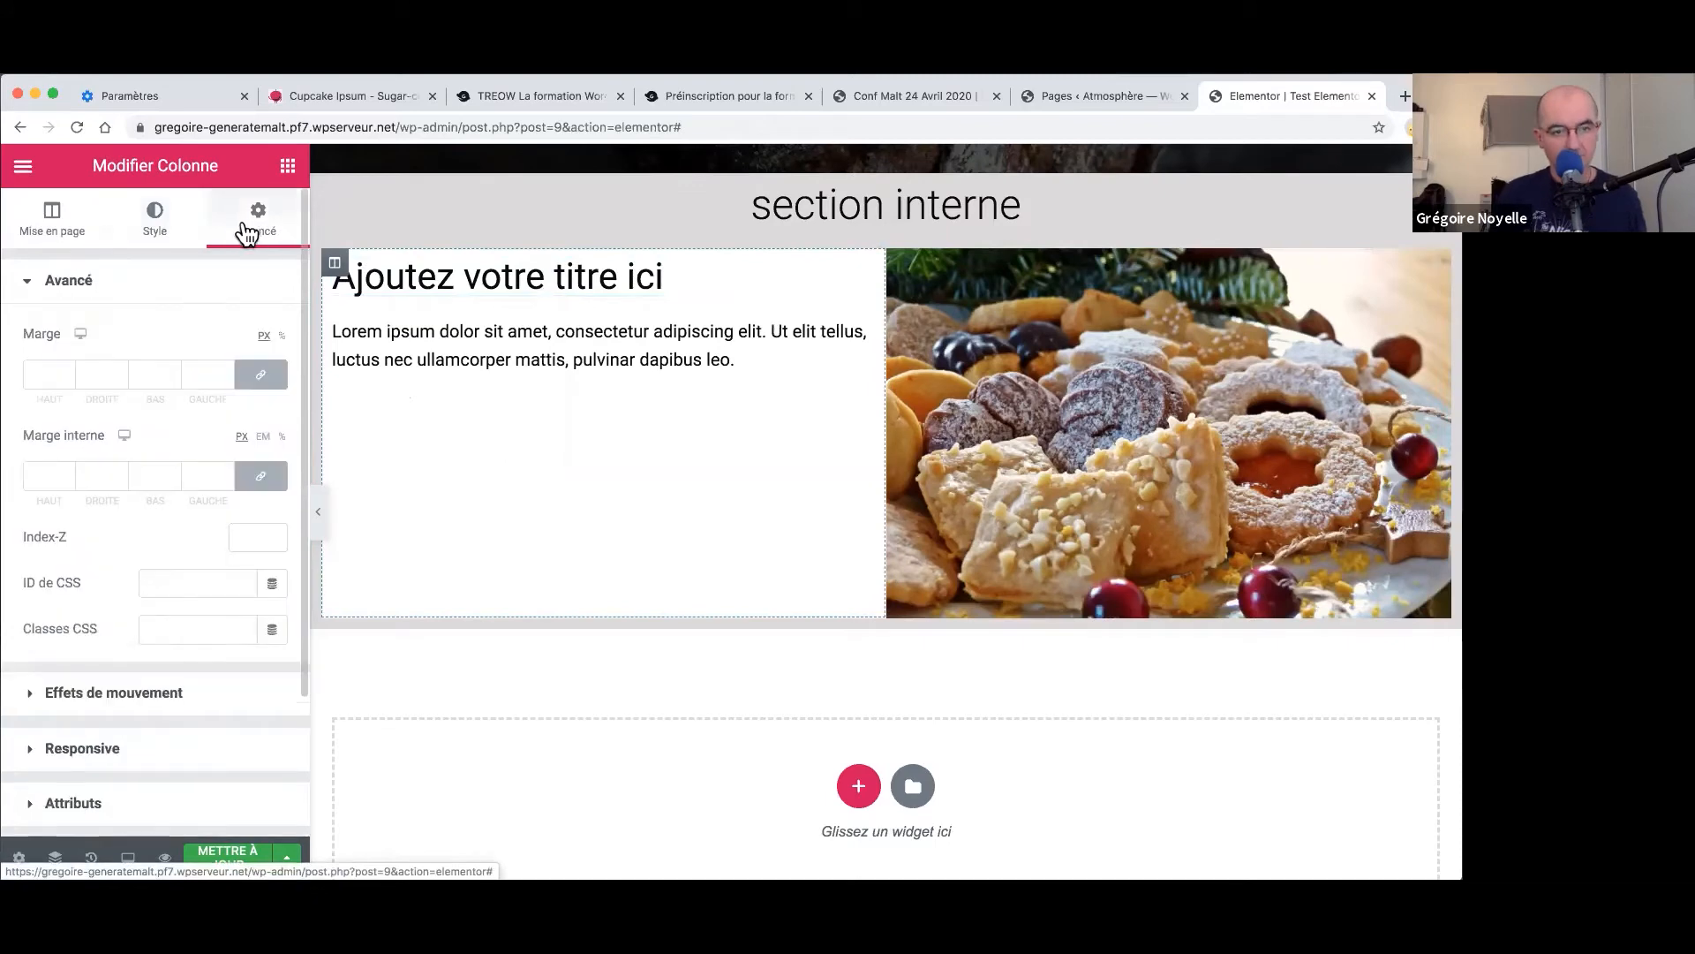
{"action": "left_click", "coordinate": [67, 468]}
{"action": "type", "text": "10"}
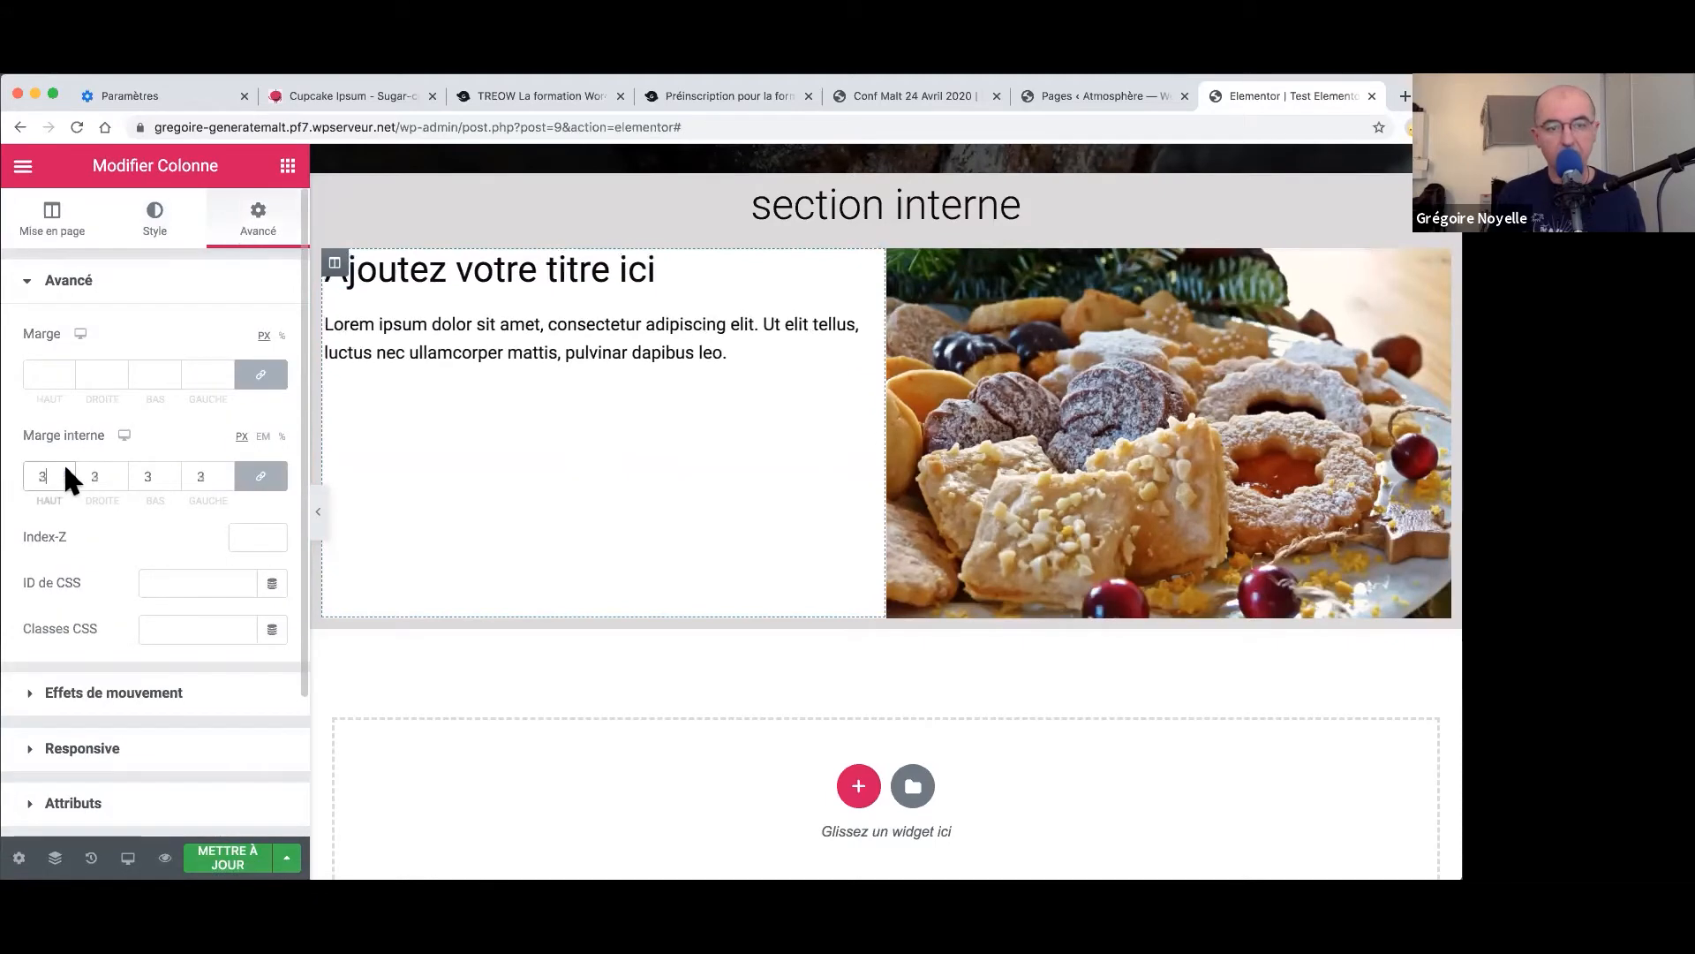
{"action": "key", "text": "Up"}
{"action": "key", "text": "Up"}
{"action": "key", "text": "Up"}
{"action": "key", "text": "Up"}
{"action": "key", "text": "Up"}
{"action": "key", "text": "Up"}
{"action": "key", "text": "Up"}
{"action": "key", "text": "Up"}
{"action": "key", "text": "Up"}
{"action": "key", "text": "Up"}
{"action": "key", "text": "Up"}
{"action": "key", "text": "Up"}
{"action": "key", "text": "Up"}
{"action": "key", "text": "Up"}
{"action": "key", "text": "Up"}
{"action": "key", "text": "Up"}
{"action": "key", "text": "Up"}
{"action": "key", "text": "Up"}
{"action": "key", "text": "Up"}
{"action": "key", "text": "Up"}
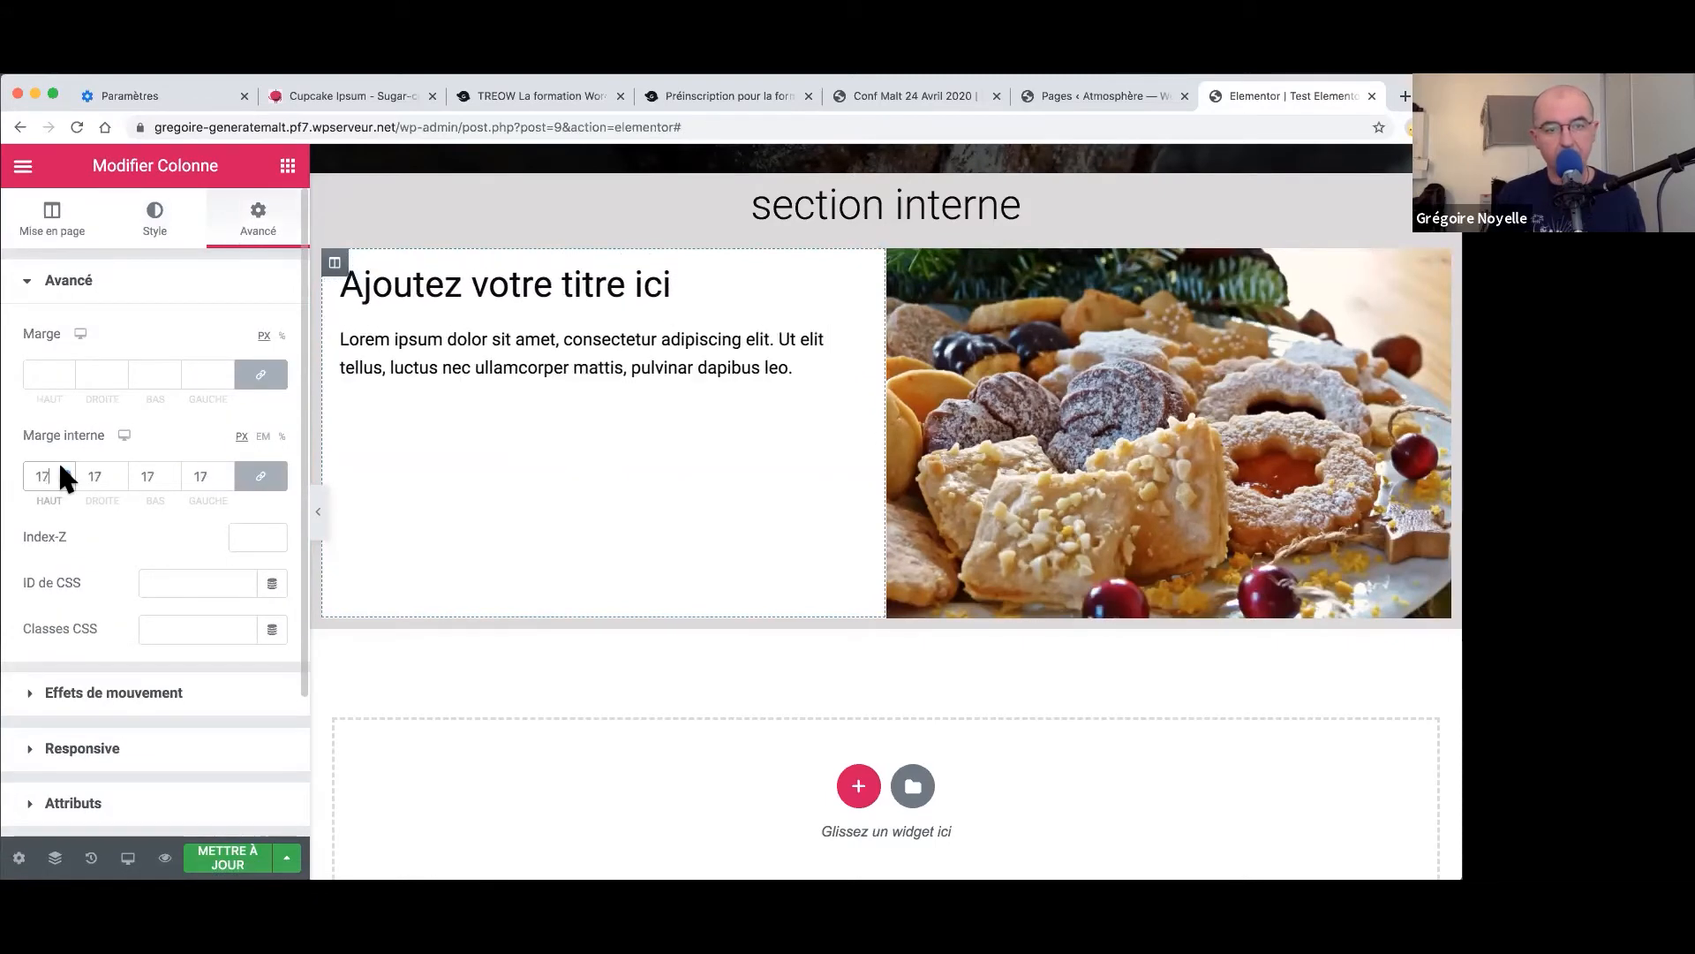
{"action": "key", "text": "Up"}
{"action": "key", "text": "Up"}
{"action": "key", "text": "Up"}
{"action": "key", "text": "Up"}
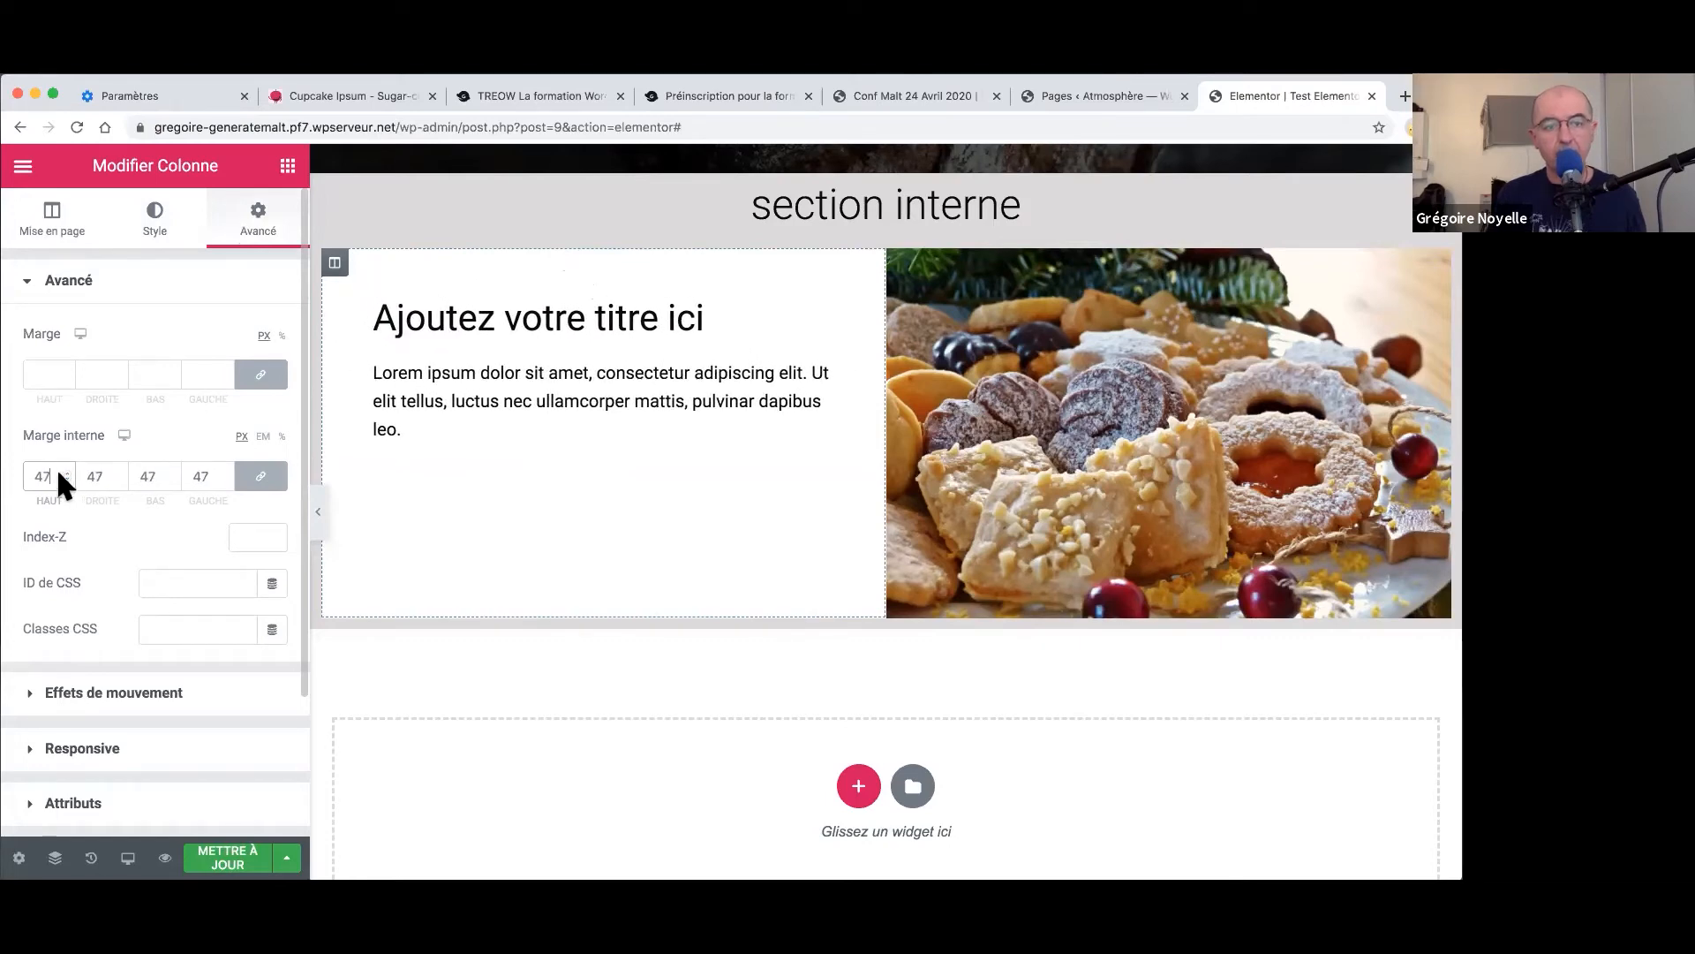
{"action": "key", "text": "Up"}
{"action": "key", "text": "Up"}
{"action": "key", "text": "Up"}
{"action": "key", "text": "Up"}
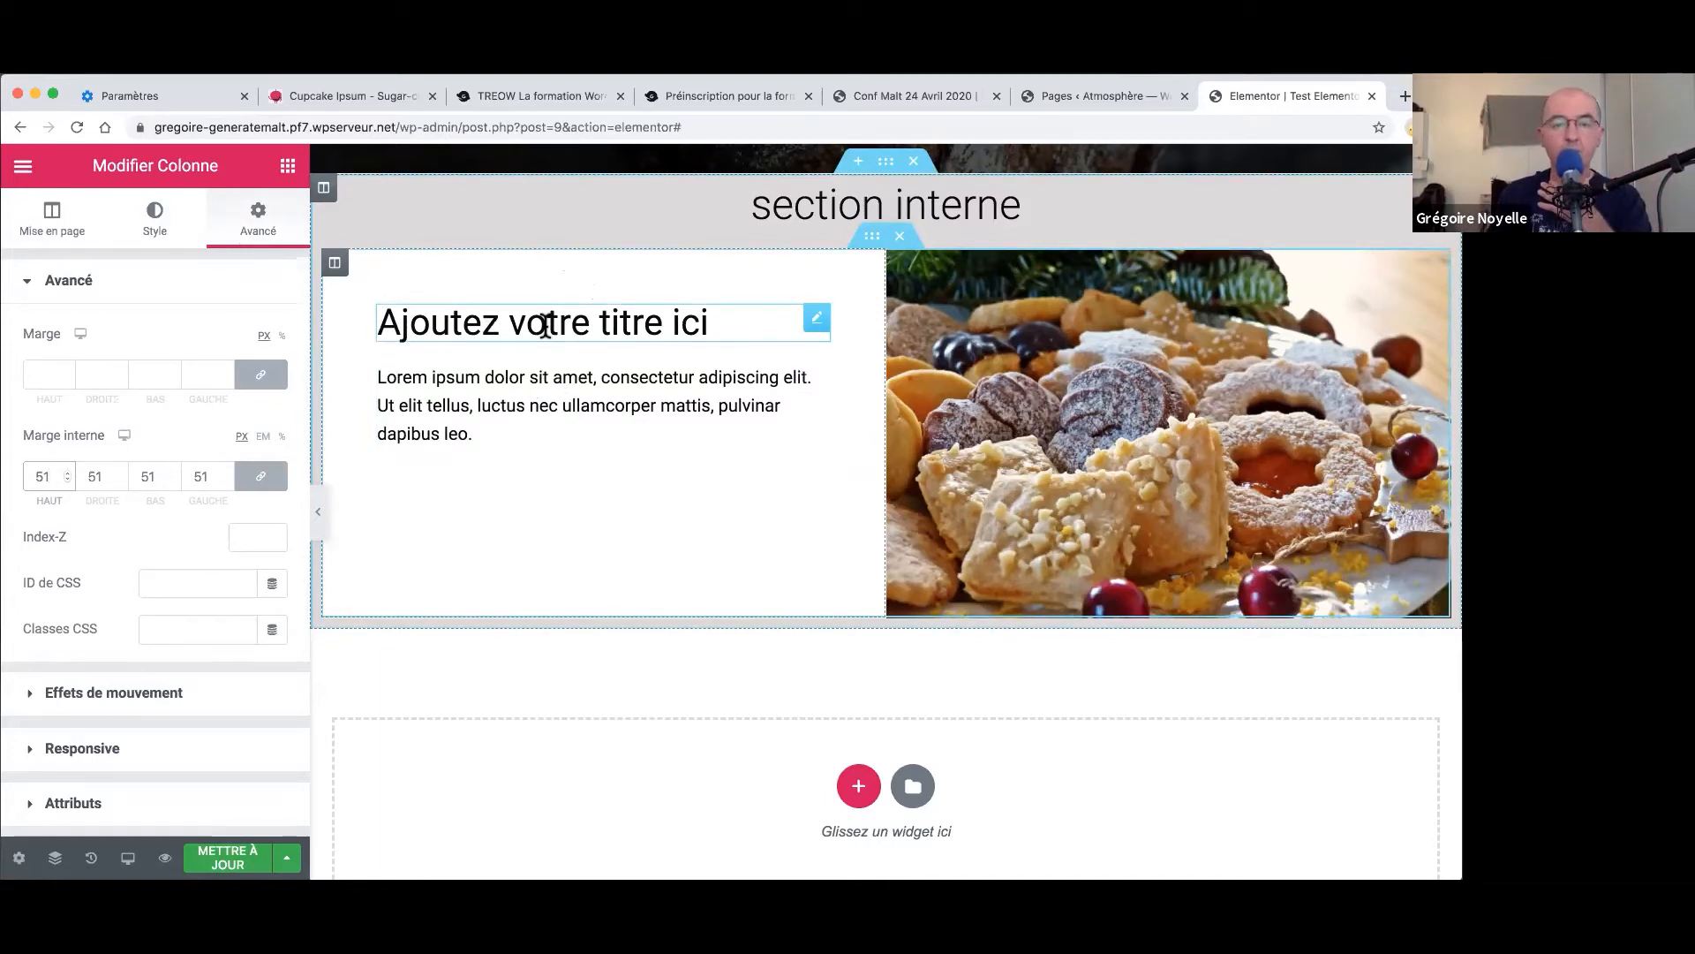
- Set the 'Ajoutez votre titre ici' heading's typography size to 29 px
{"action": "left_click", "coordinate": [707, 309]}
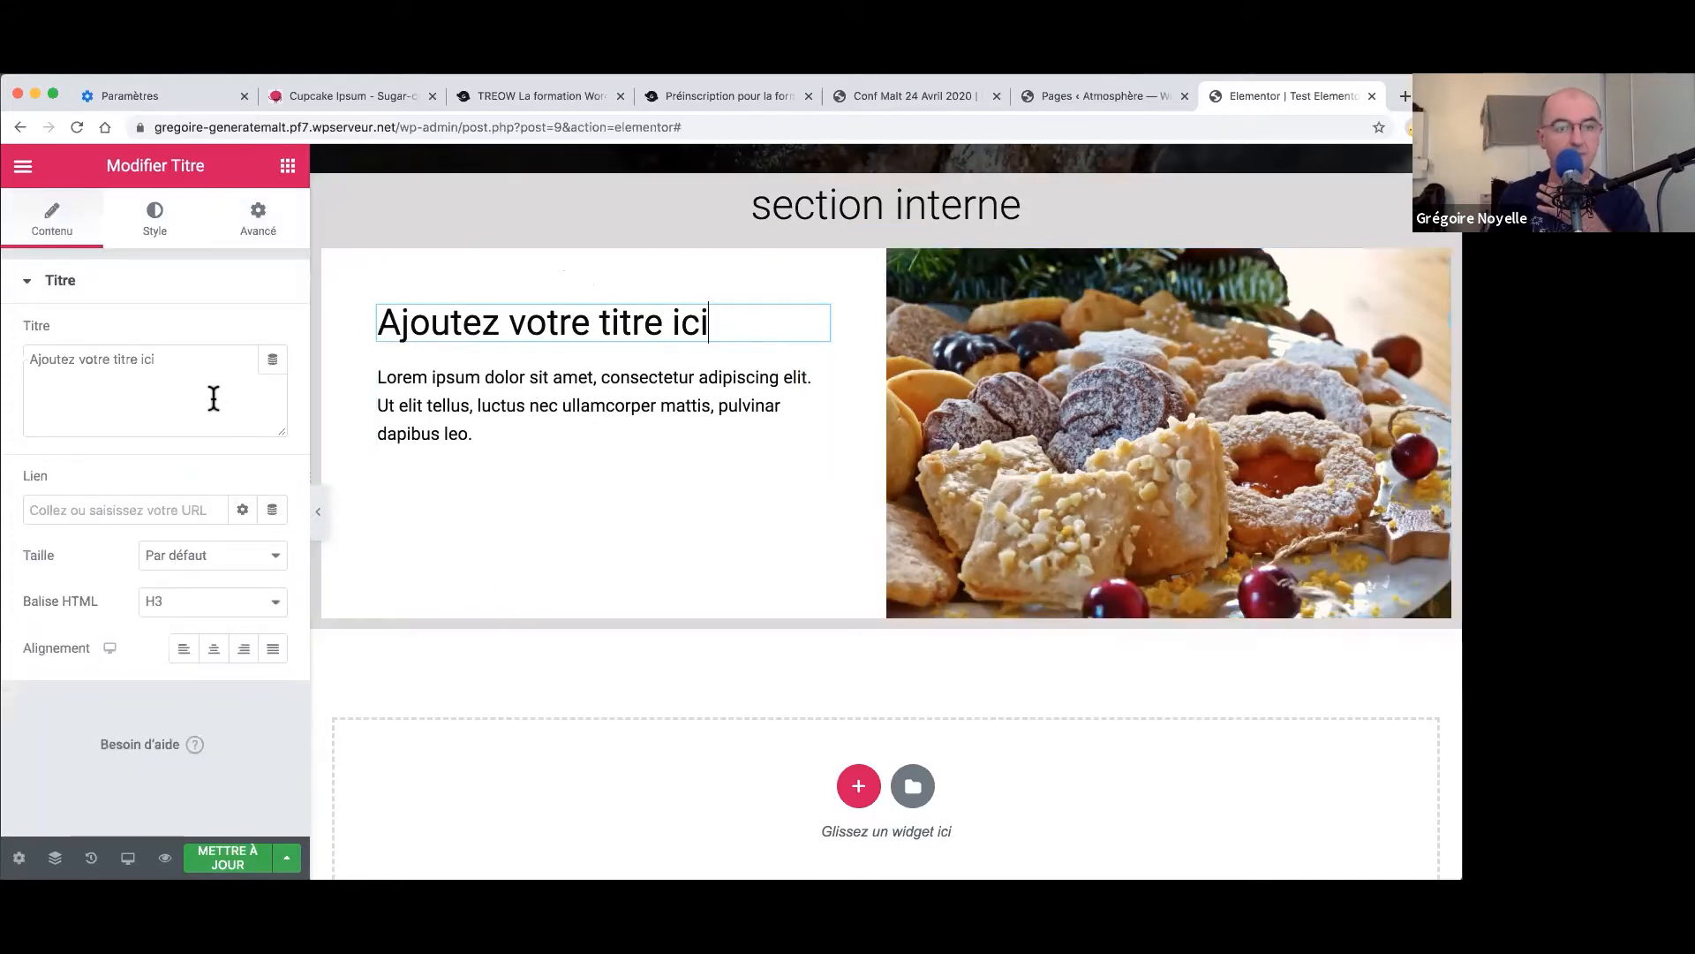
{"action": "left_click", "coordinate": [152, 231]}
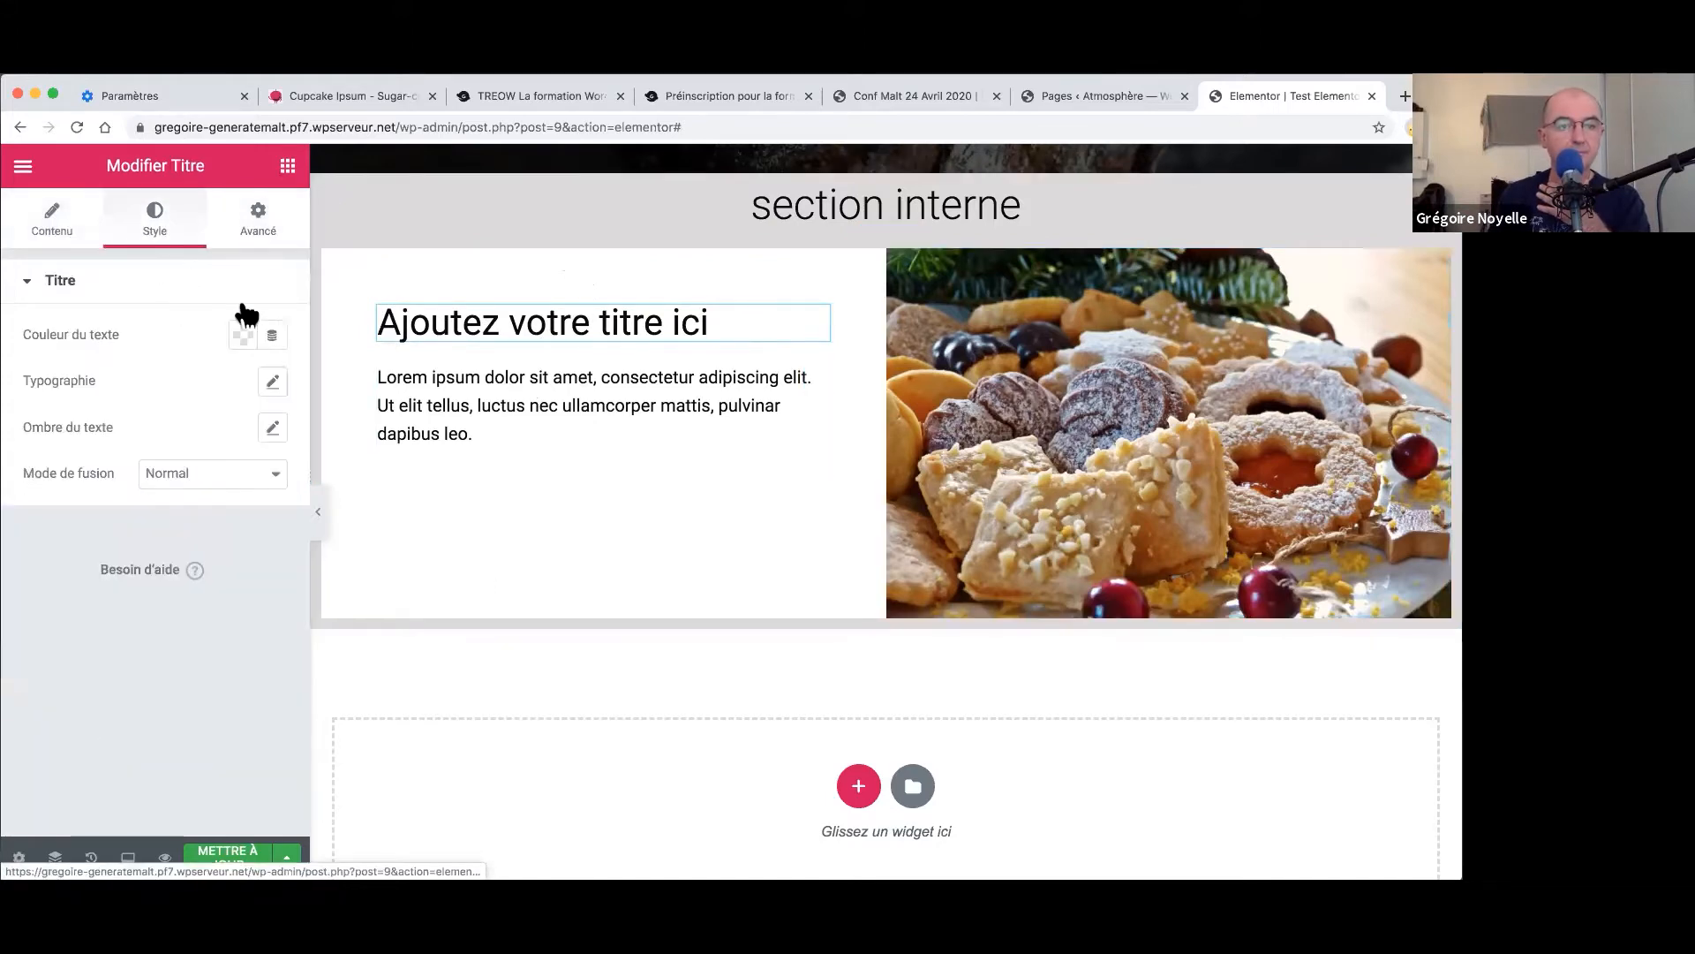
{"action": "left_click", "coordinate": [271, 383]}
{"action": "mouse_move", "coordinate": [60, 535]}
{"action": "left_mouse_down"}
{"action": "mouse_move", "coordinate": [83, 538]}
{"action": "mouse_move", "coordinate": [62, 539]}
{"action": "left_mouse_up"}
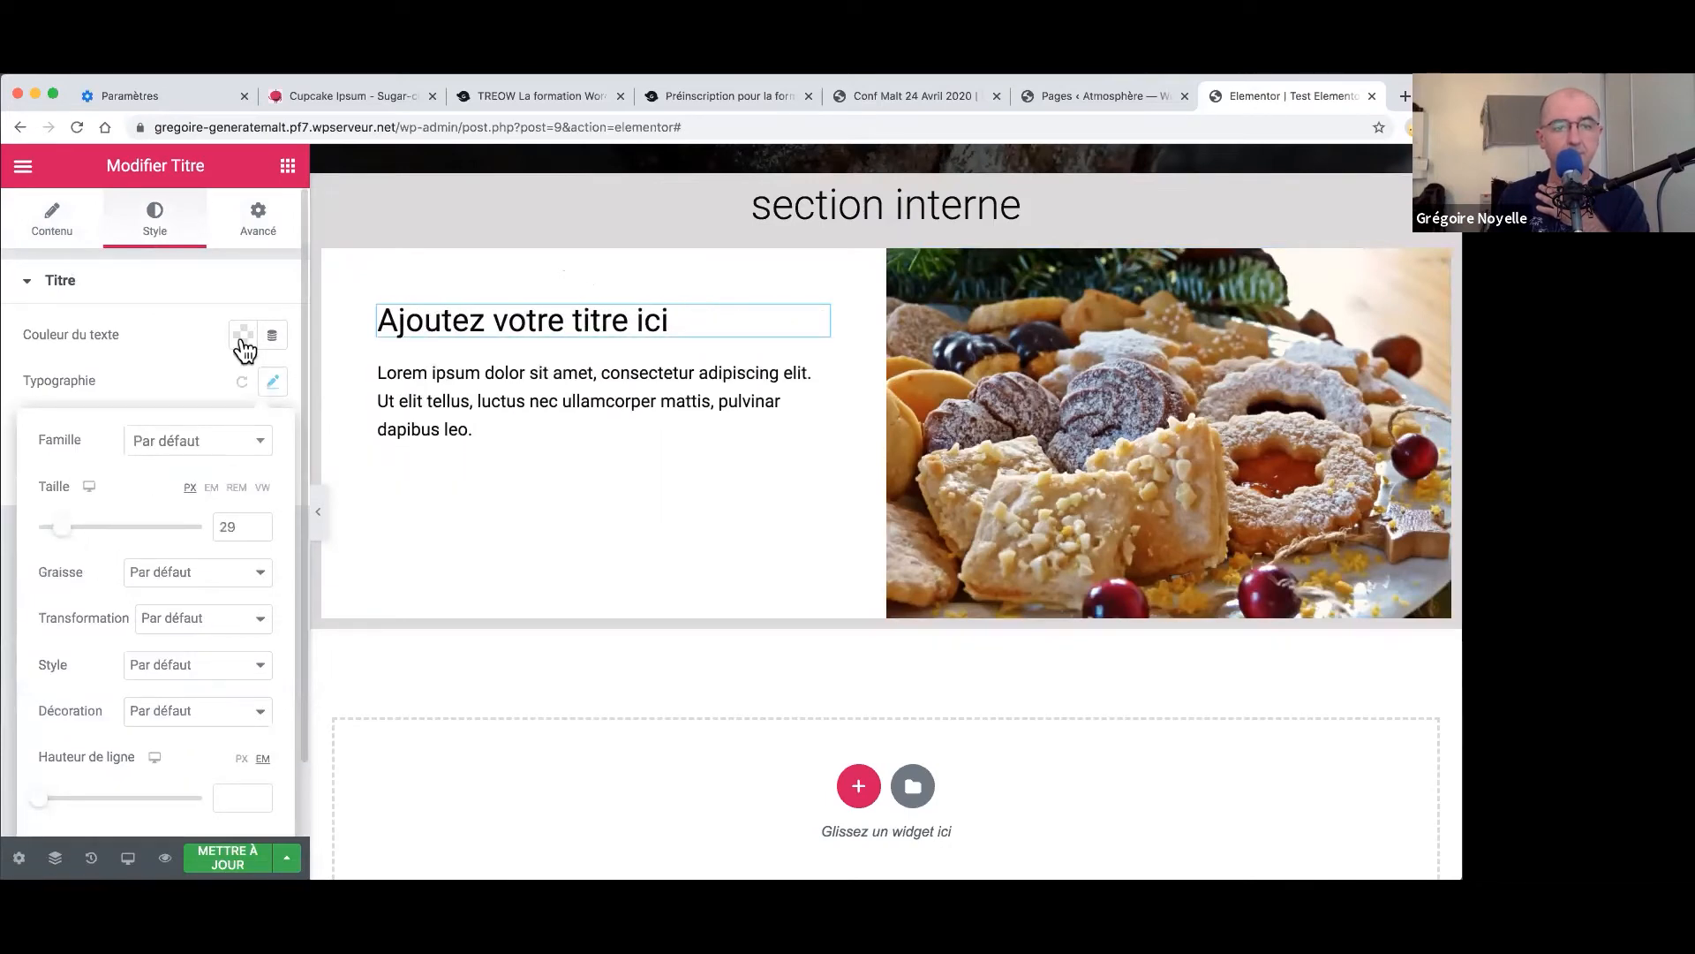
- Change the heading's text colour to red #EE1717
{"action": "left_click", "coordinate": [245, 335]}
{"action": "left_click", "coordinate": [333, 444]}
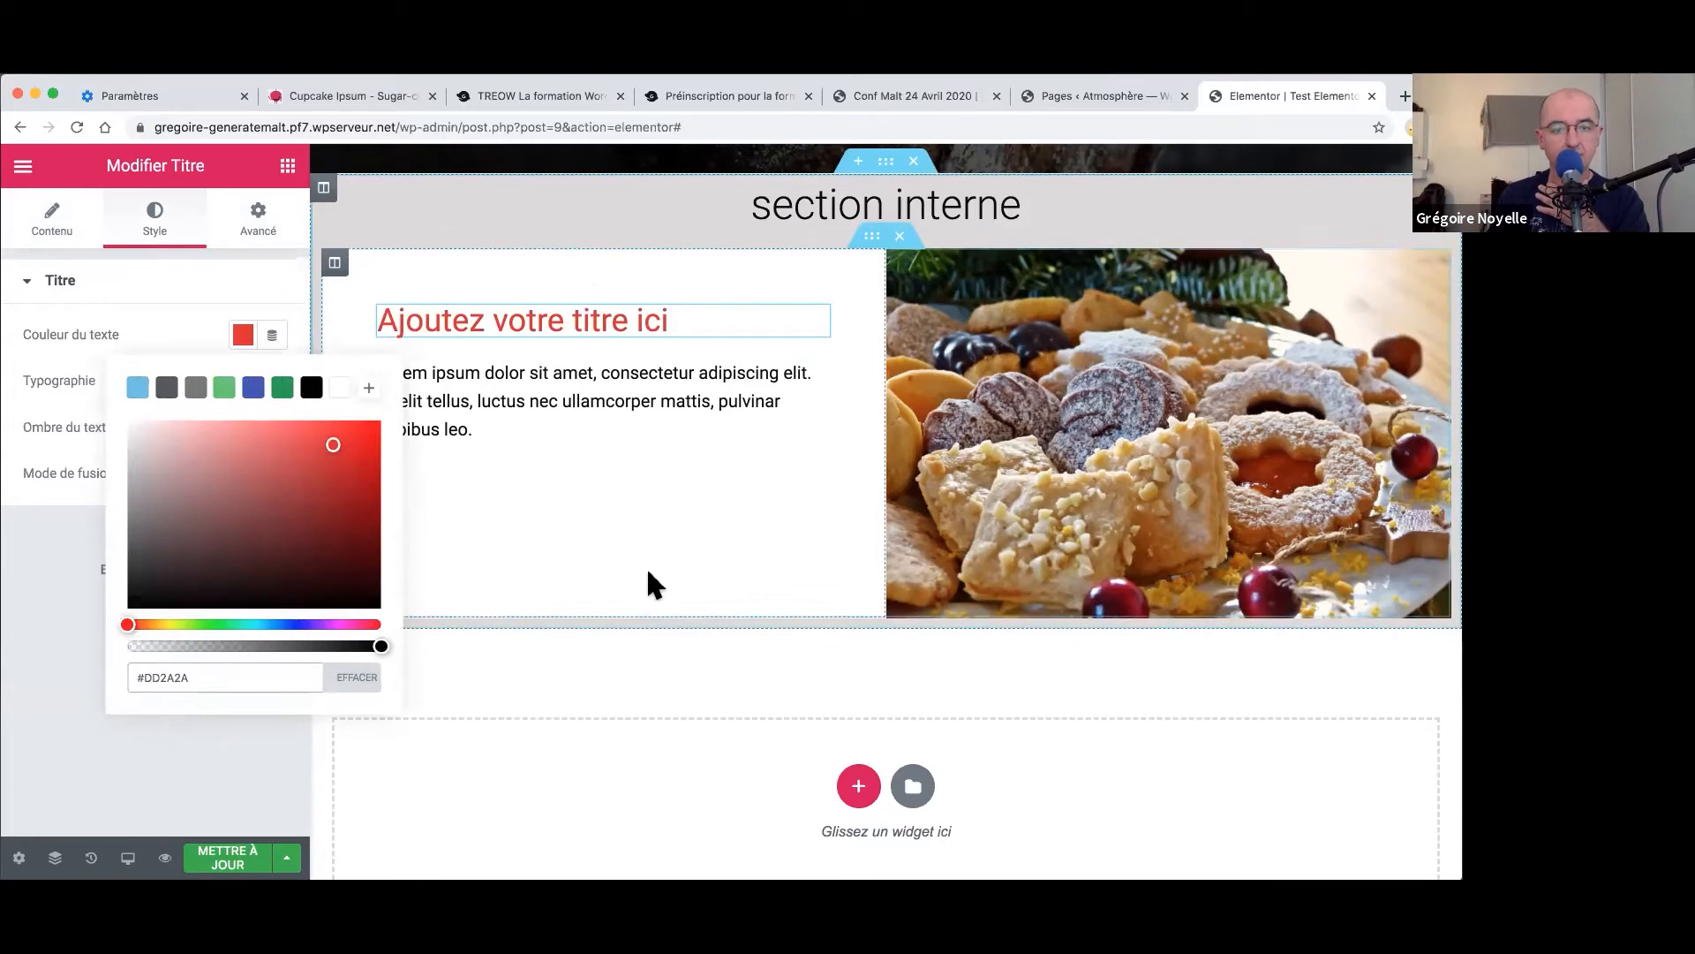
{"action": "left_click_drag", "start_coordinate": [288, 432], "coordinate": [168, 234]}
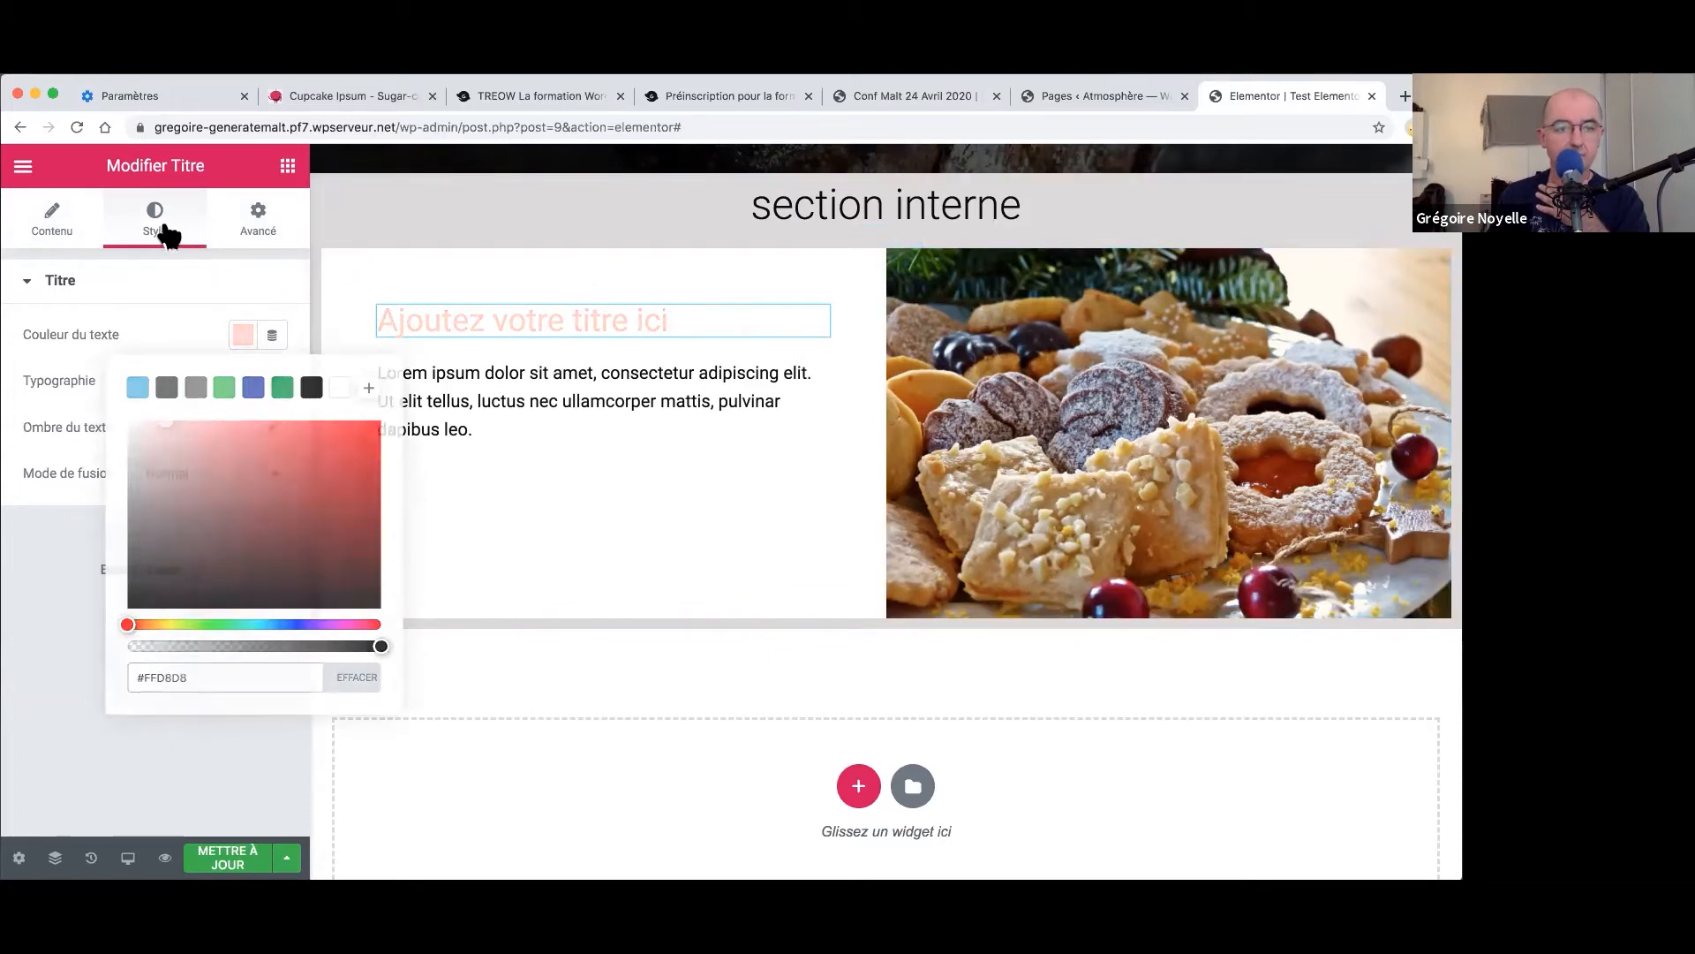
{"action": "left_click", "coordinate": [238, 336]}
{"action": "left_click_drag", "start_coordinate": [300, 436], "coordinate": [356, 433]}
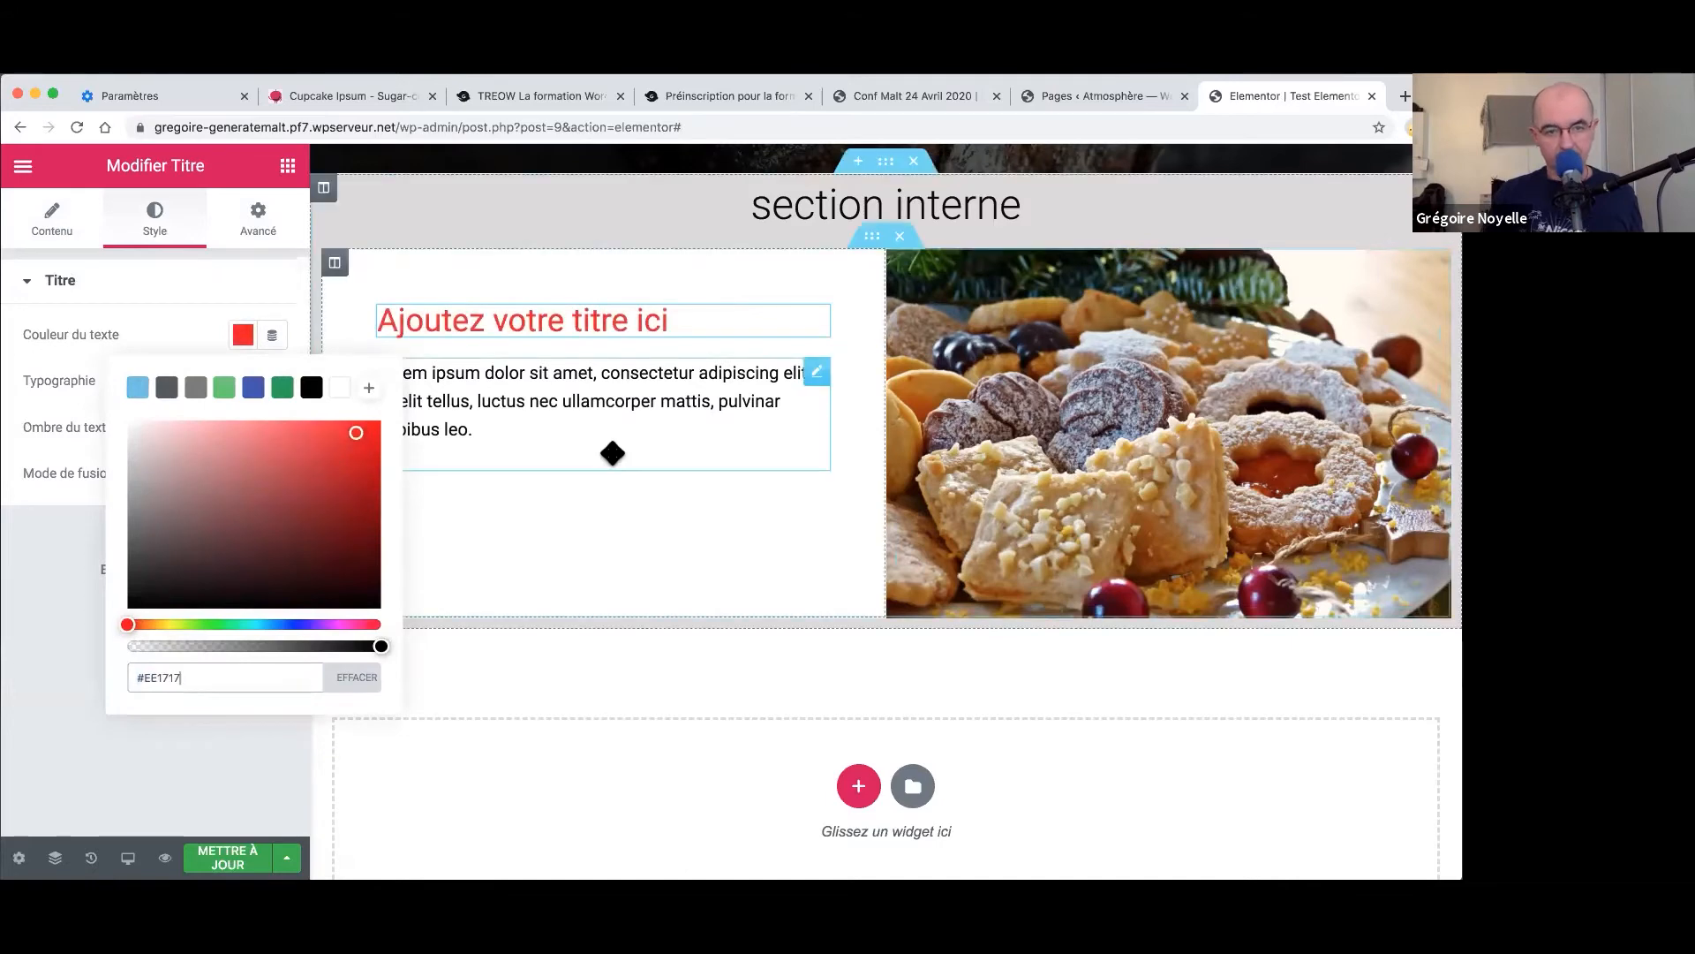
{"action": "left_click", "coordinate": [251, 337]}
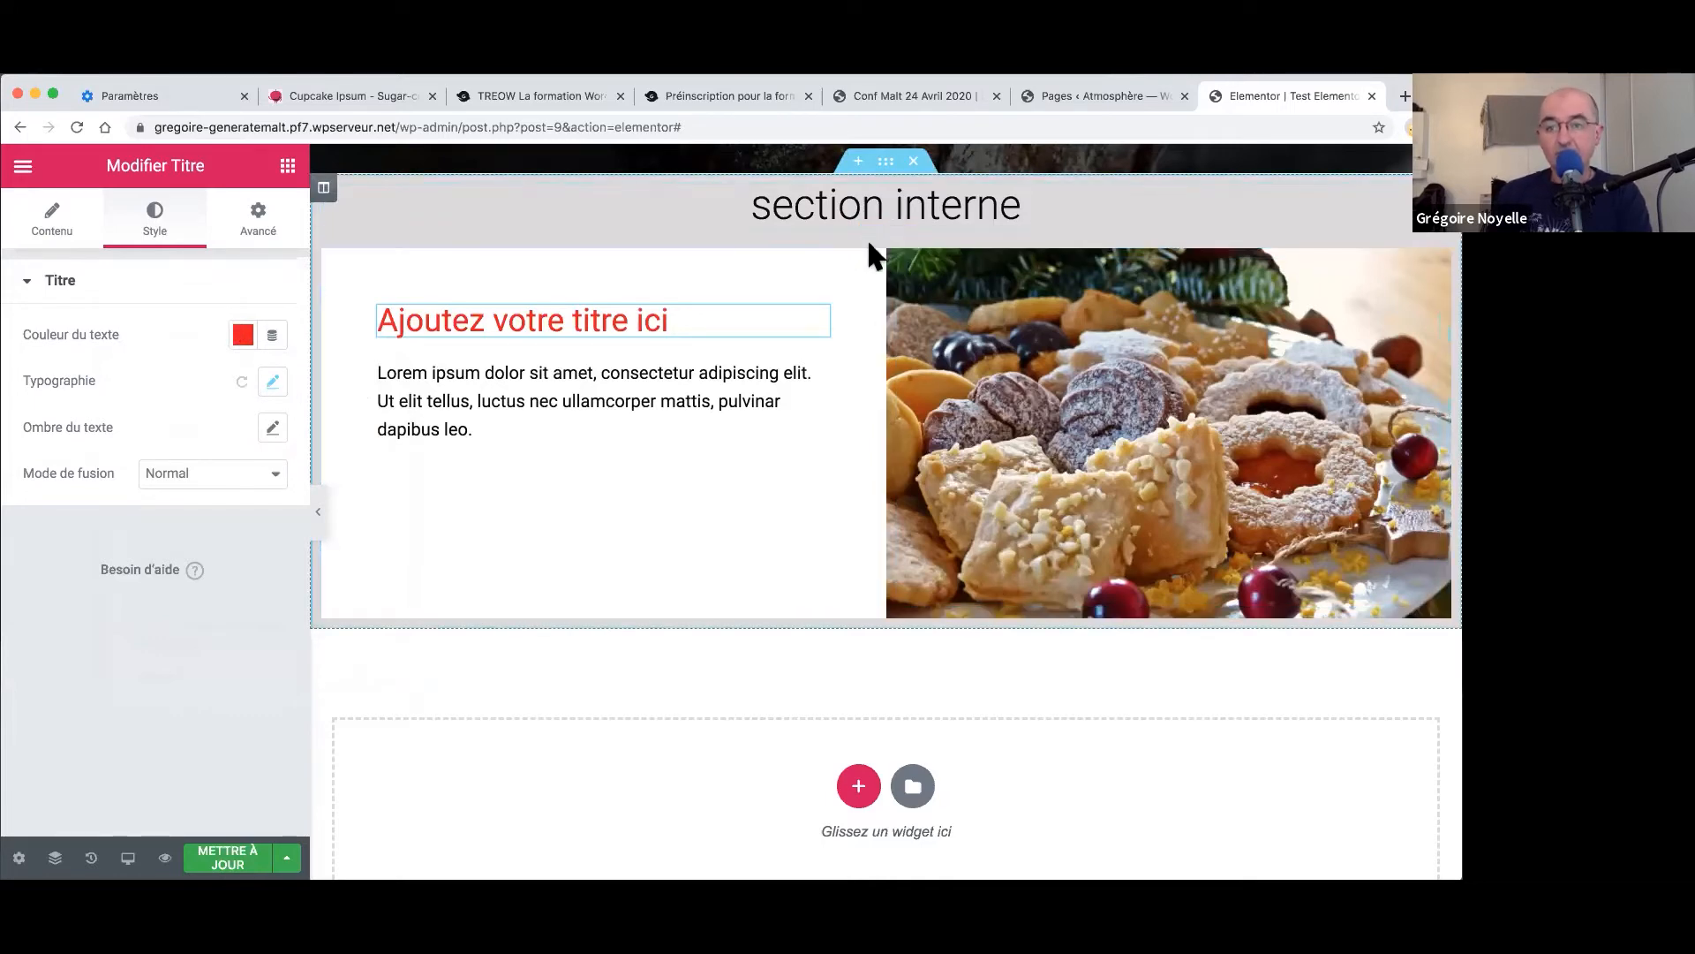
{"action": "left_click", "coordinate": [319, 519]}
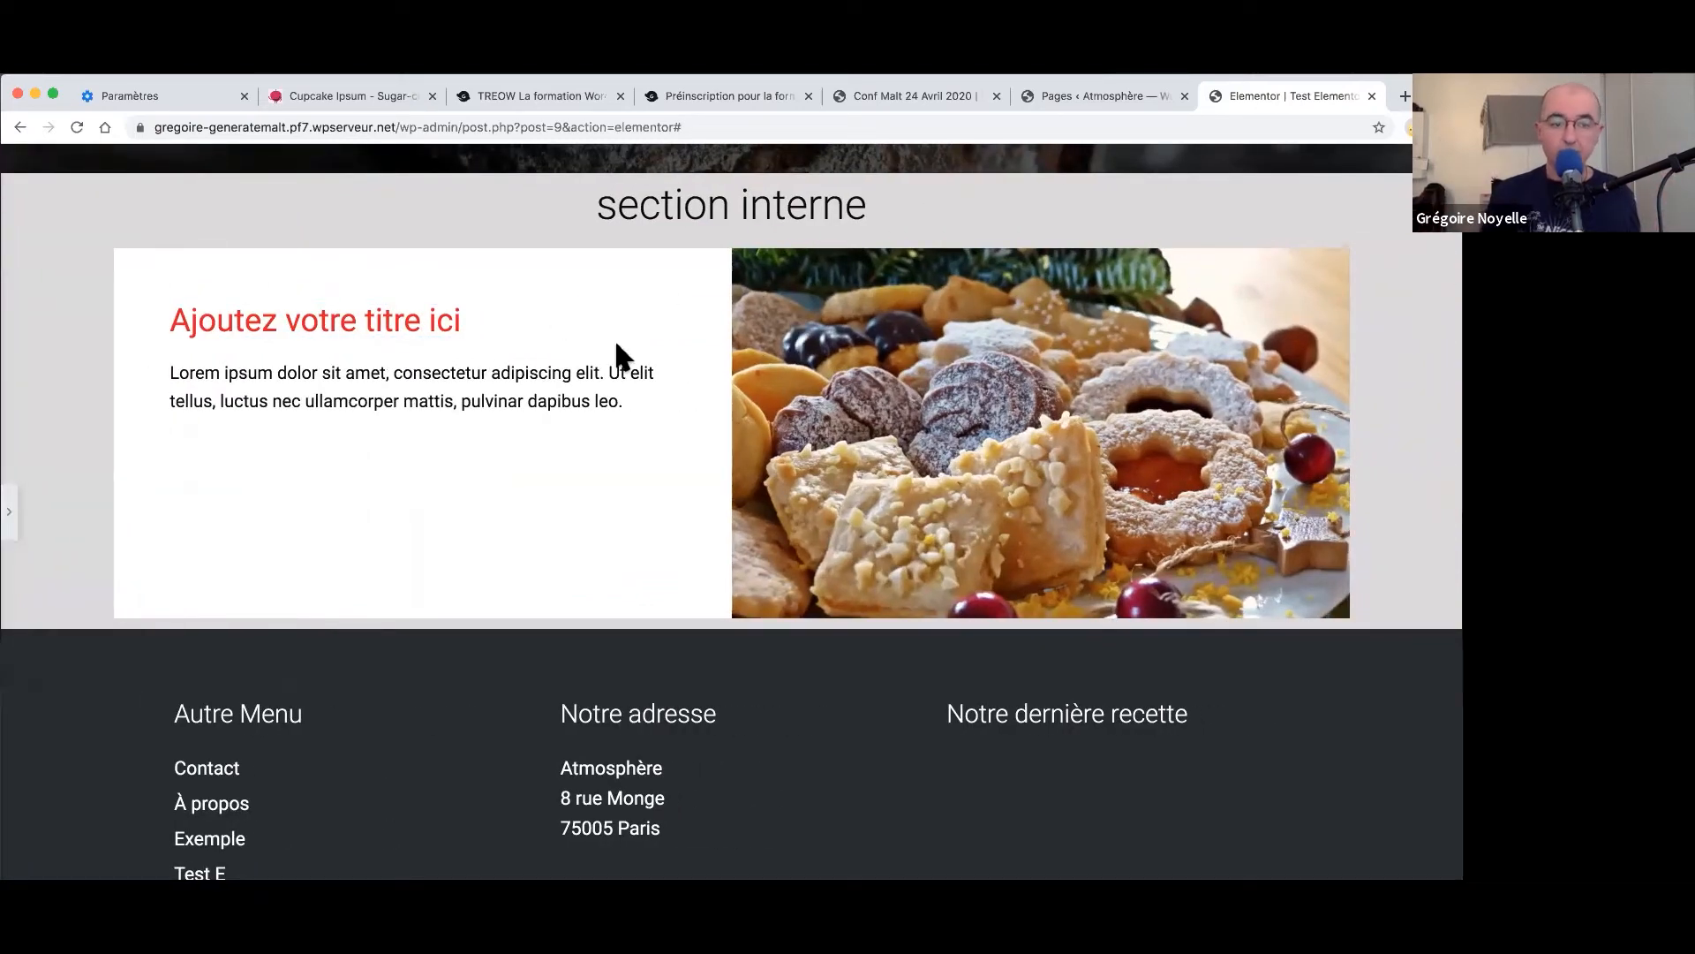
{"action": "left_click", "coordinate": [9, 512]}
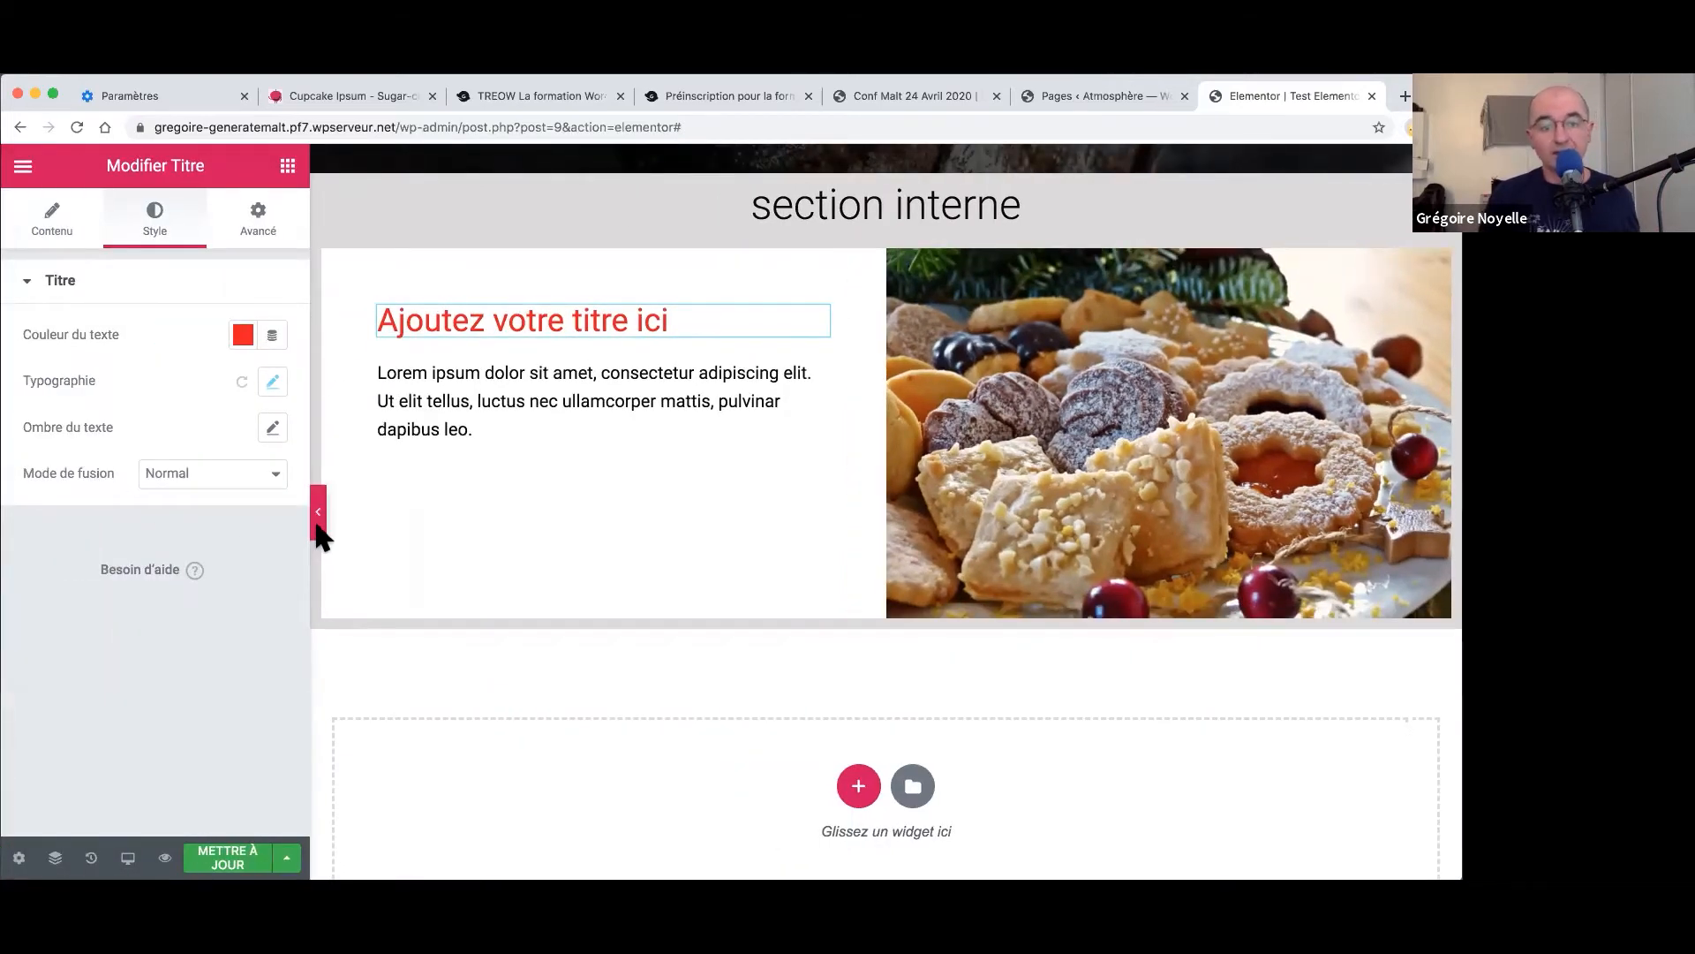
{"action": "left_click", "coordinate": [317, 512]}
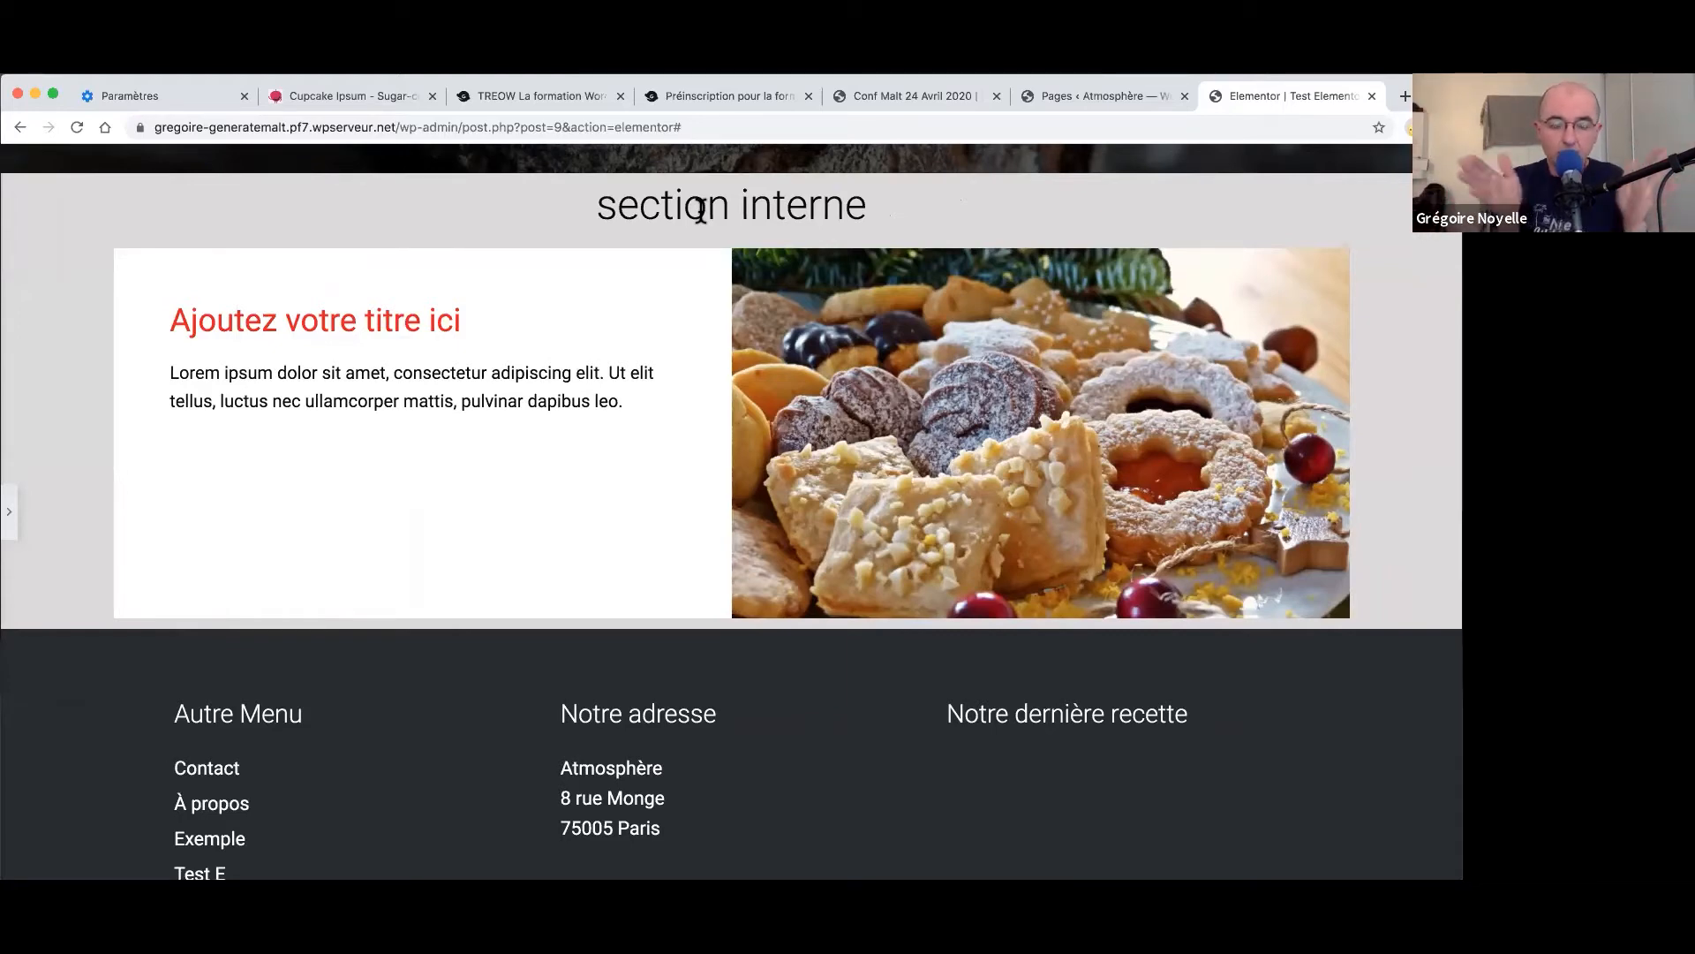
{"action": "left_click", "coordinate": [16, 512]}
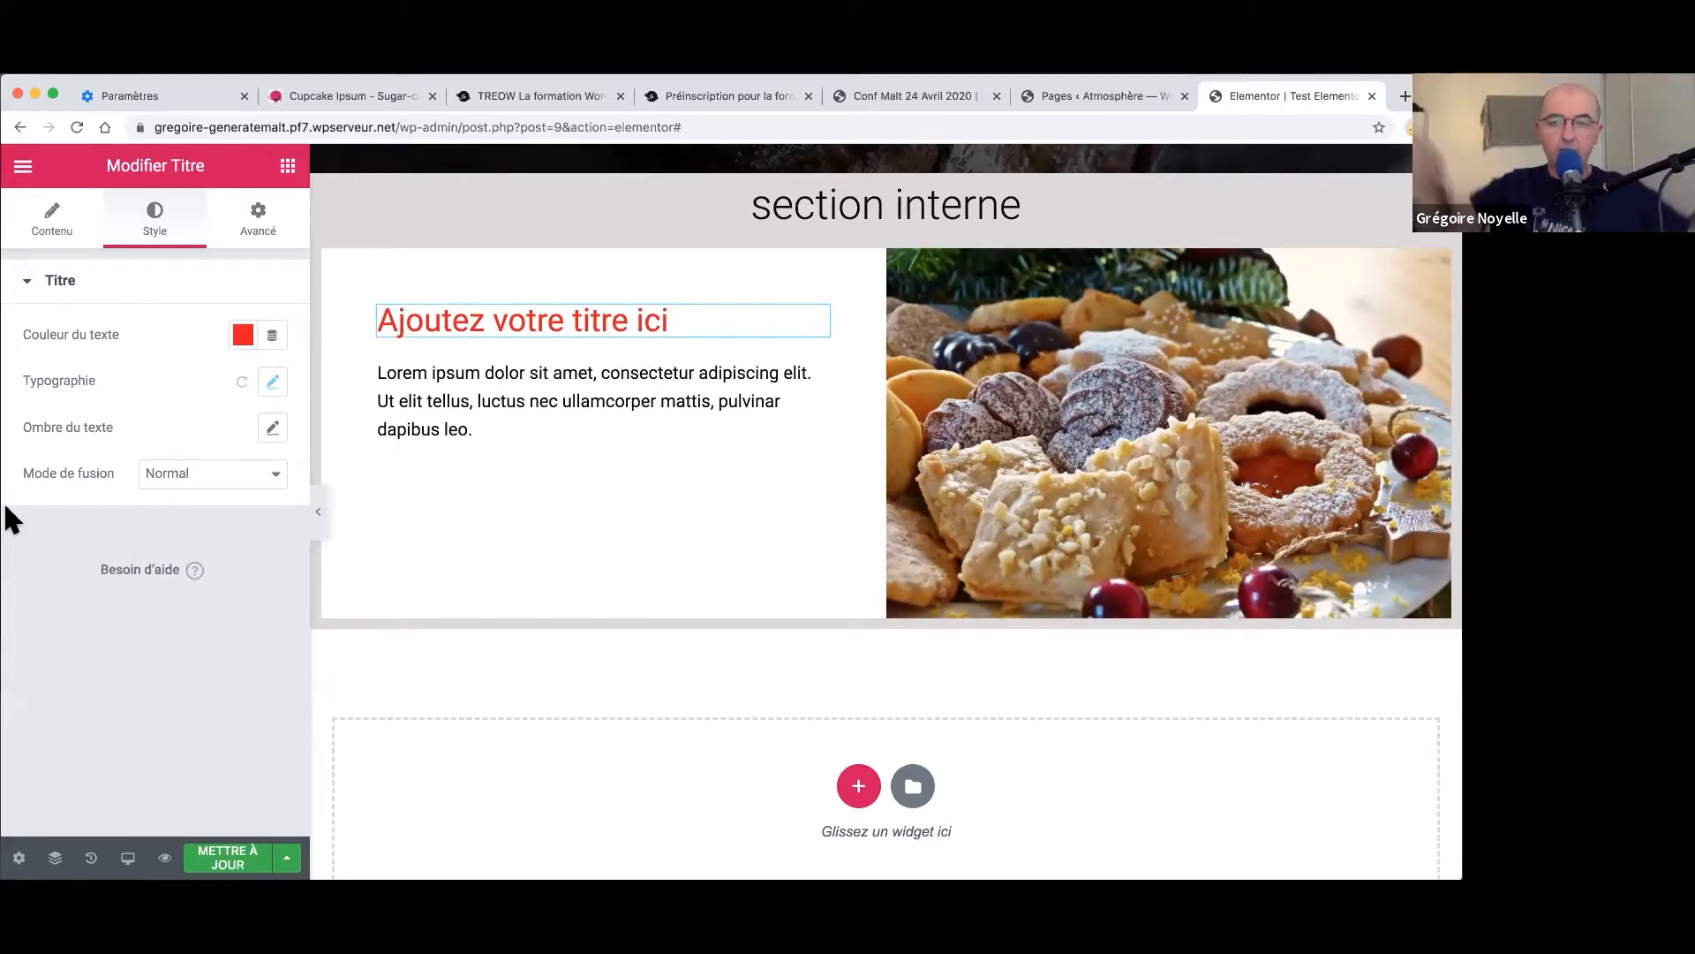
{"action": "scroll", "coordinate": [949, 476], "scroll_direction": "up", "scroll_amount": 10}
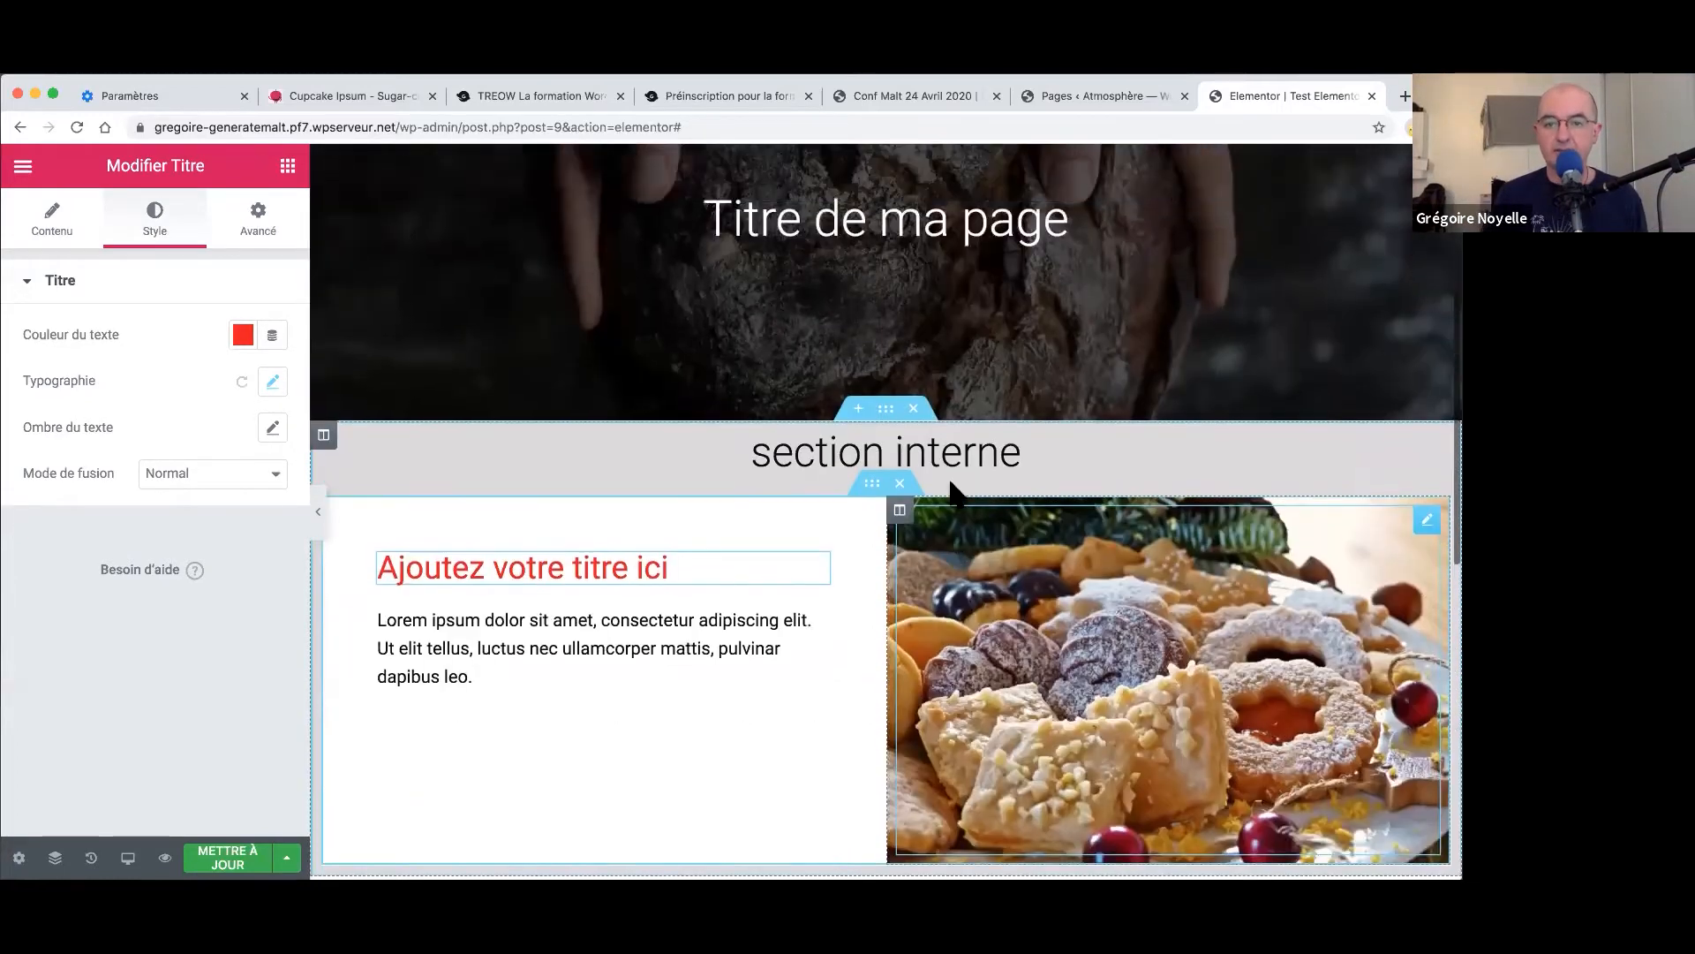
{"action": "scroll", "coordinate": [949, 486], "scroll_direction": "down", "scroll_amount": 2}
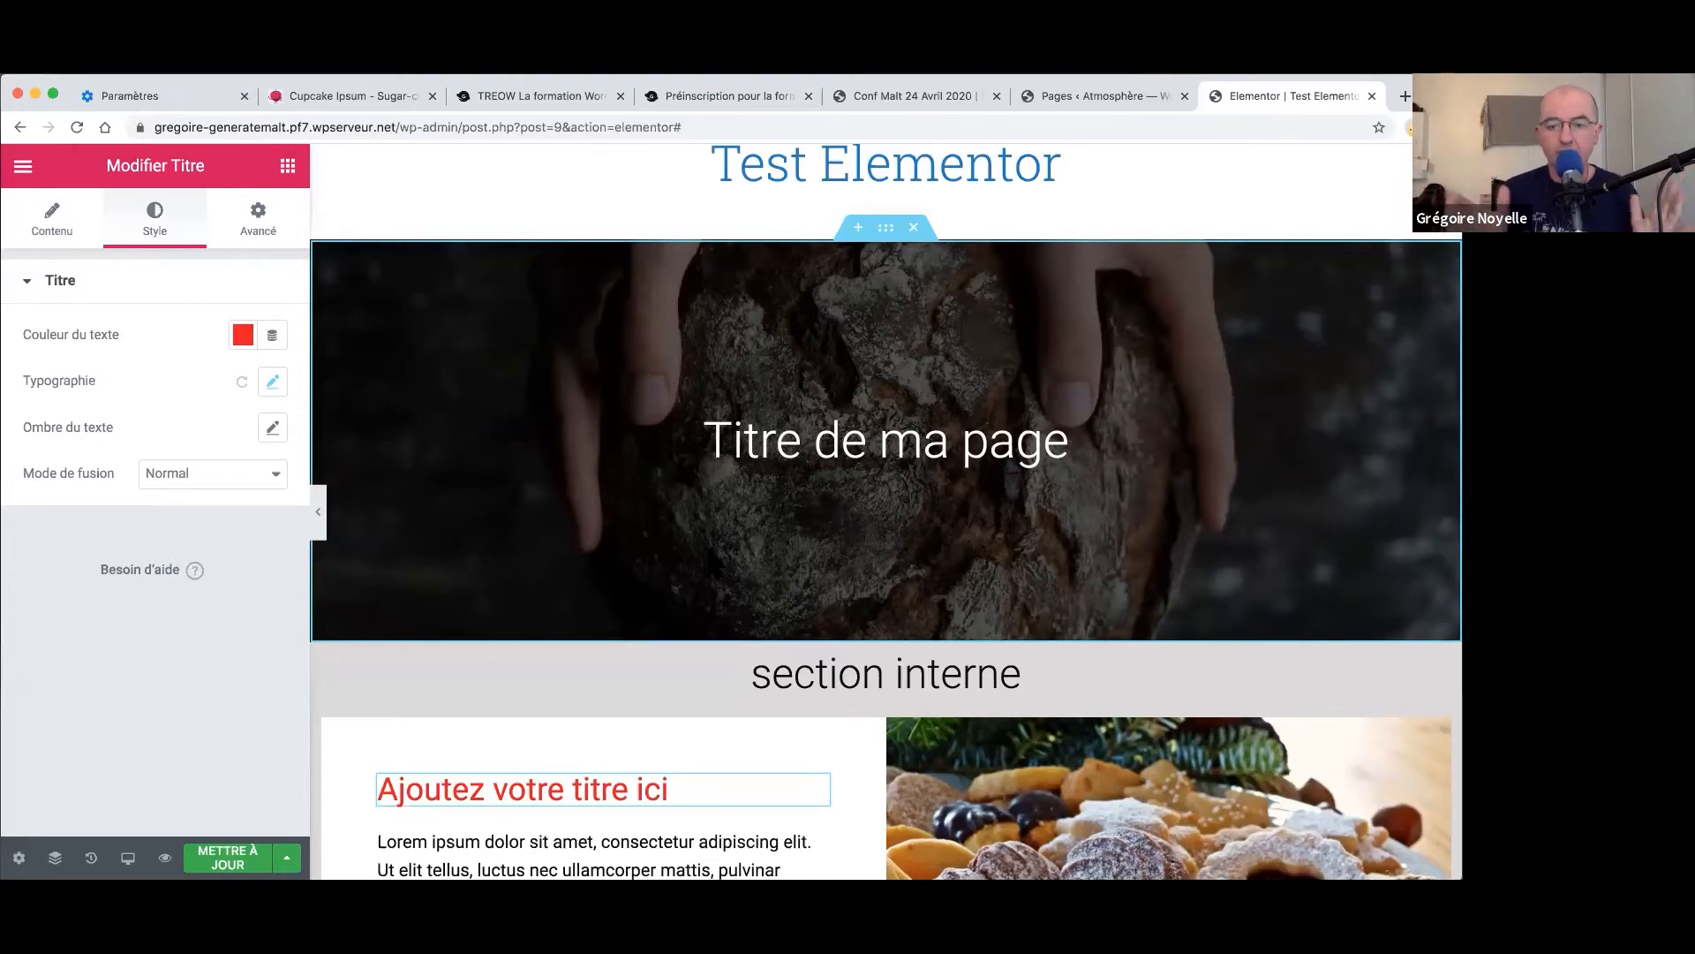
{"action": "scroll", "coordinate": [744, 541], "scroll_direction": "down", "scroll_amount": 5}
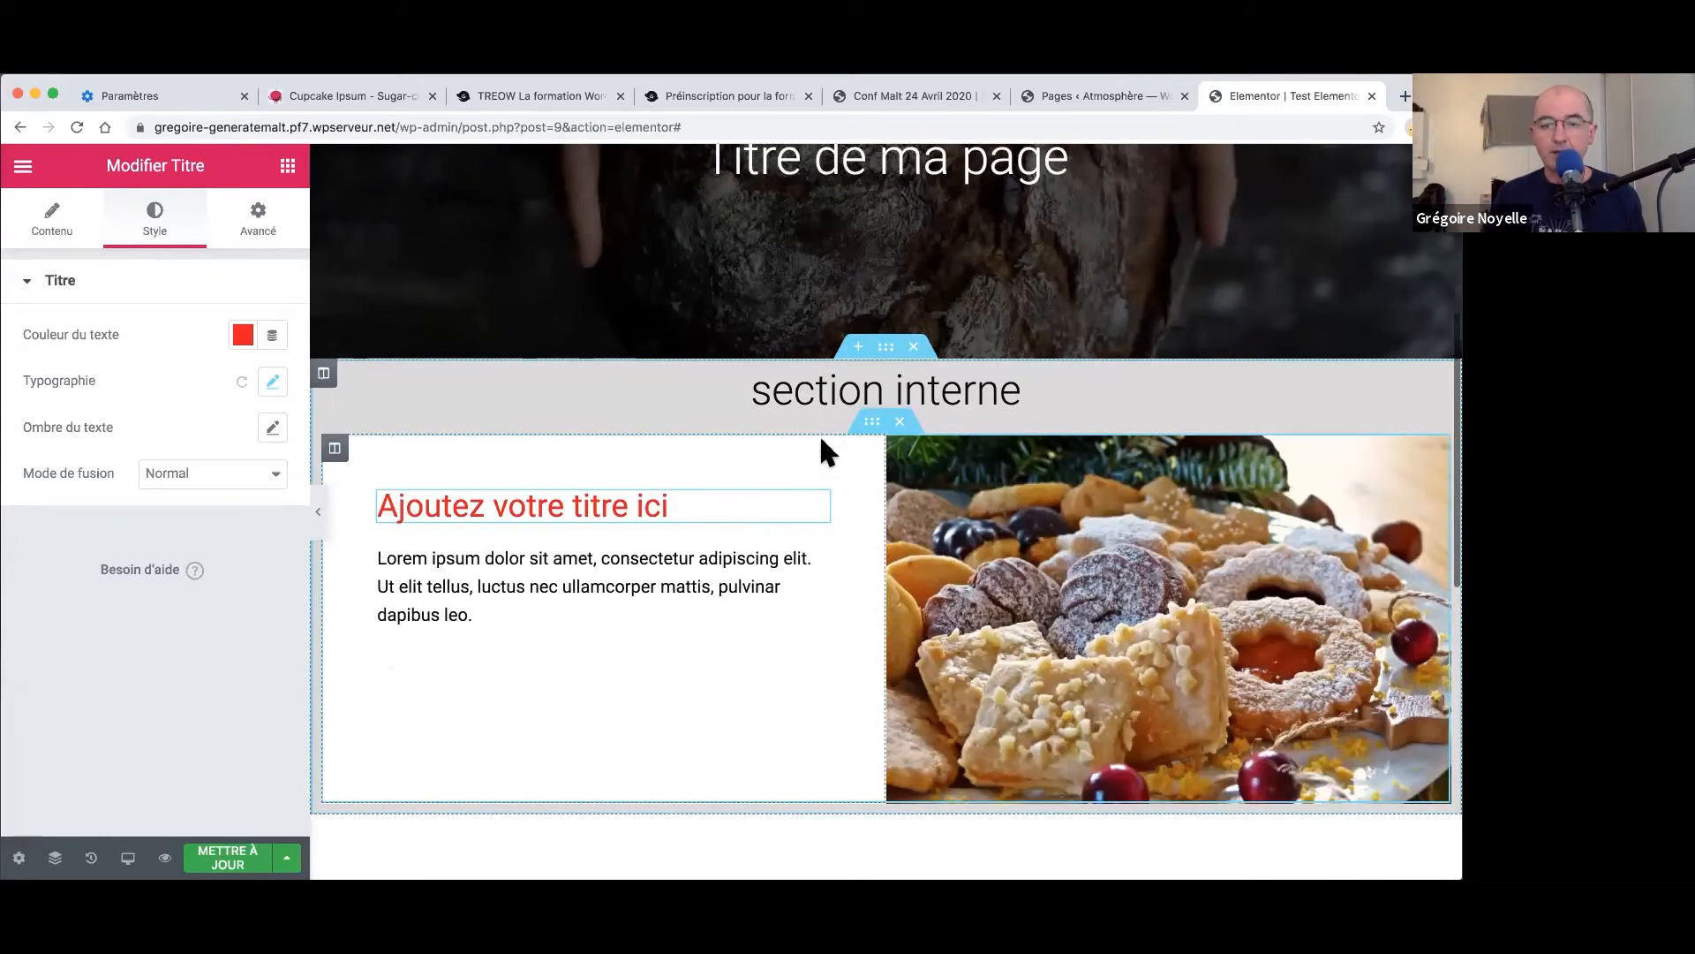
- Duplicate the inner section and move the copy's biscuits image column left of the text
{"action": "right_click", "coordinate": [871, 426]}
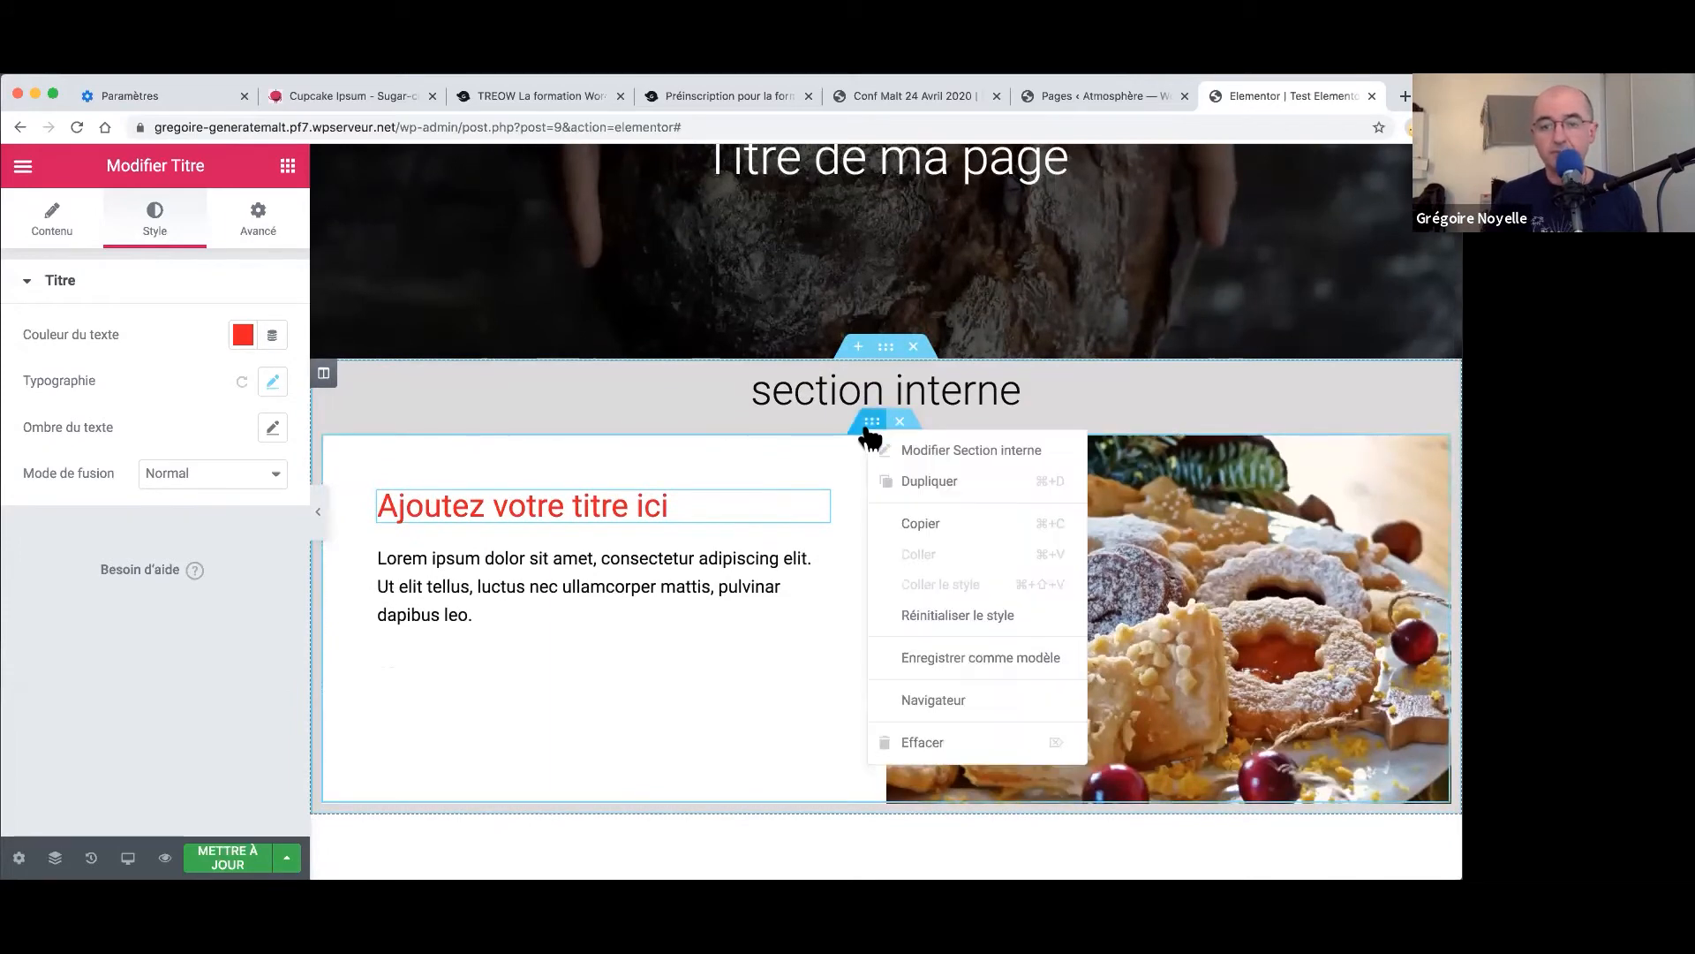
{"action": "left_click", "coordinate": [915, 478]}
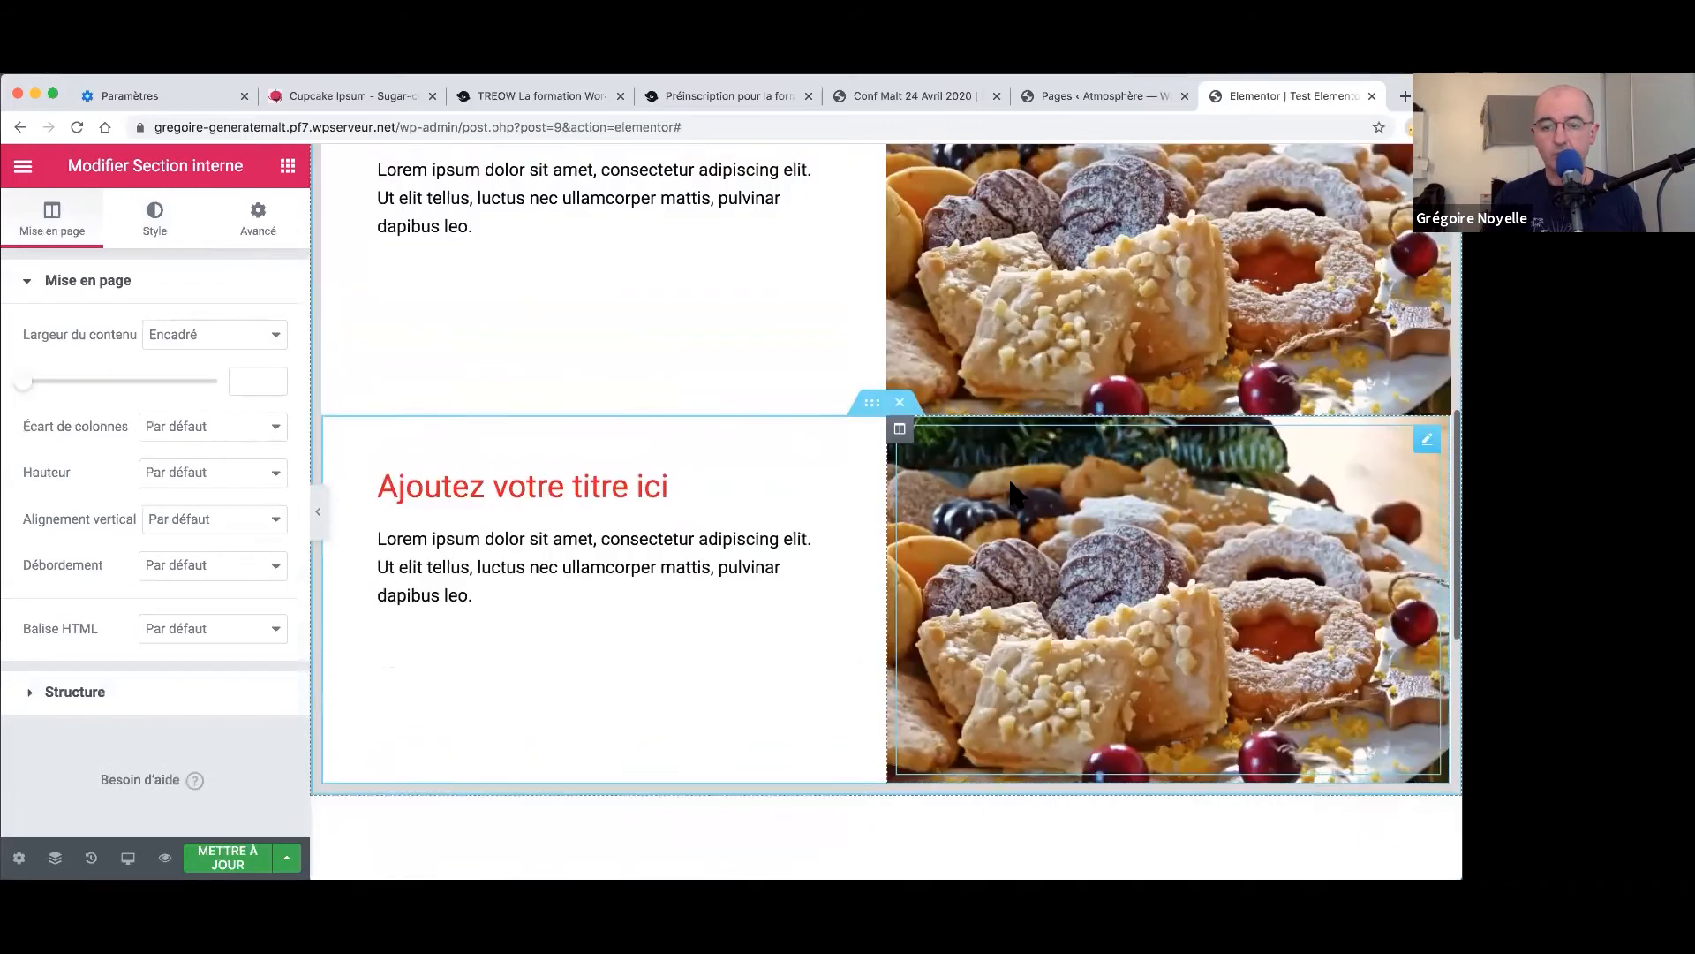
{"action": "left_click_drag", "start_coordinate": [896, 434], "coordinate": [523, 441]}
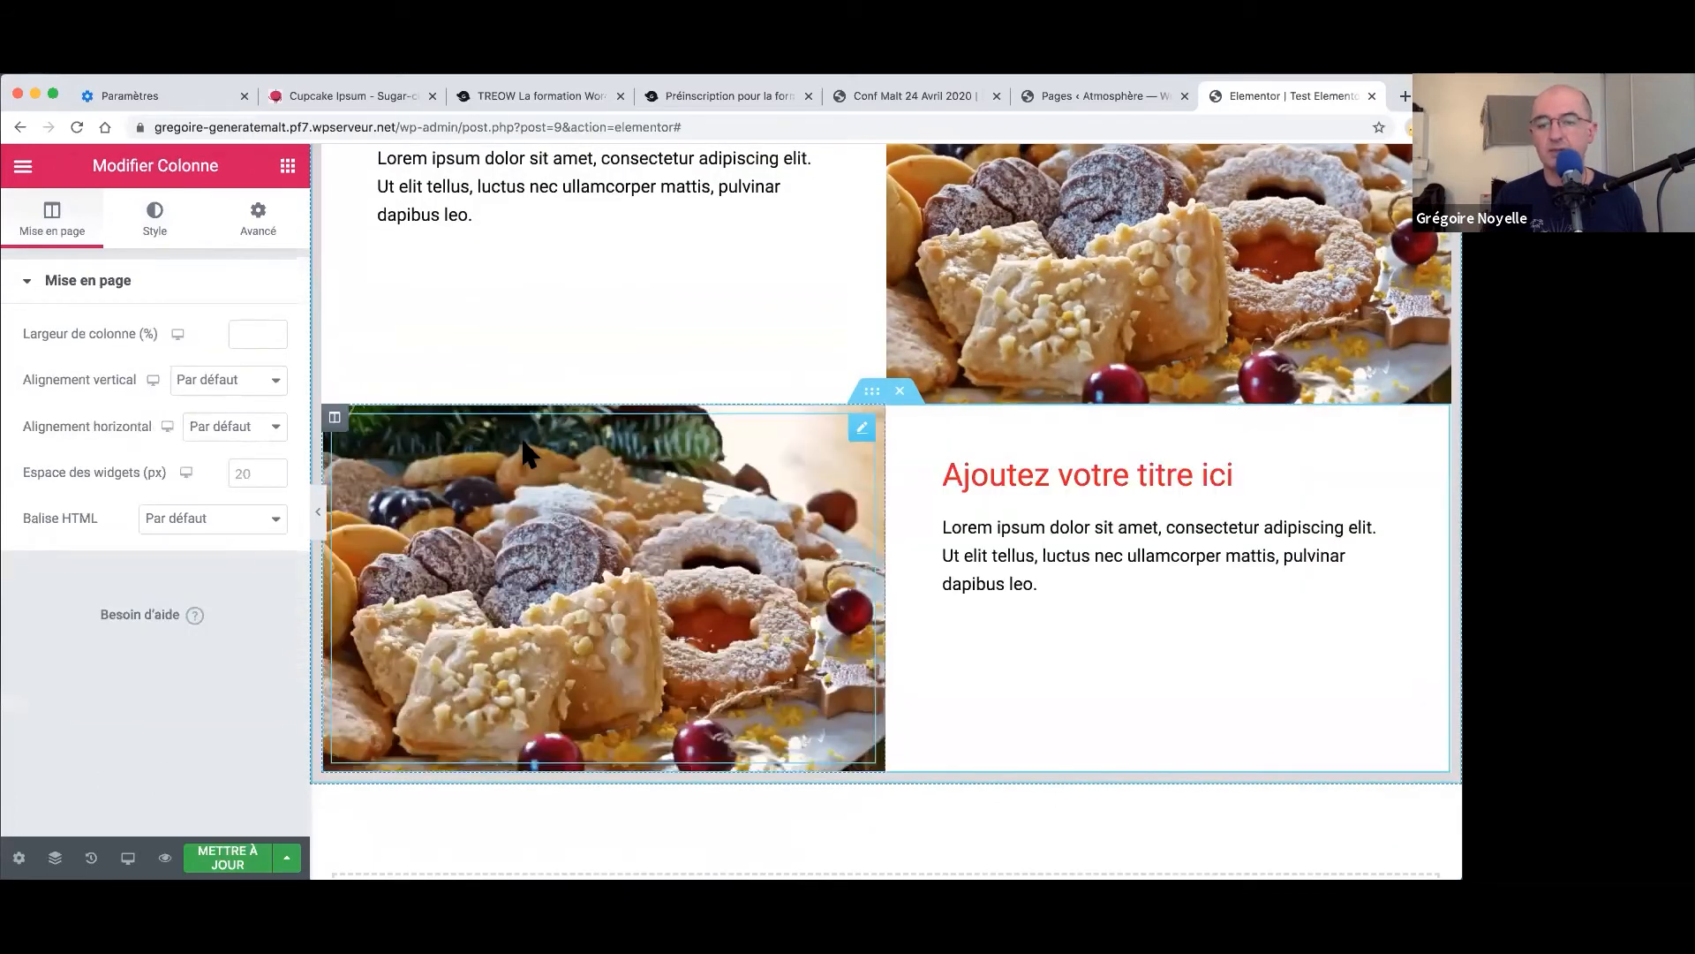
{"action": "scroll", "coordinate": [784, 468], "scroll_direction": "up", "scroll_amount": 4}
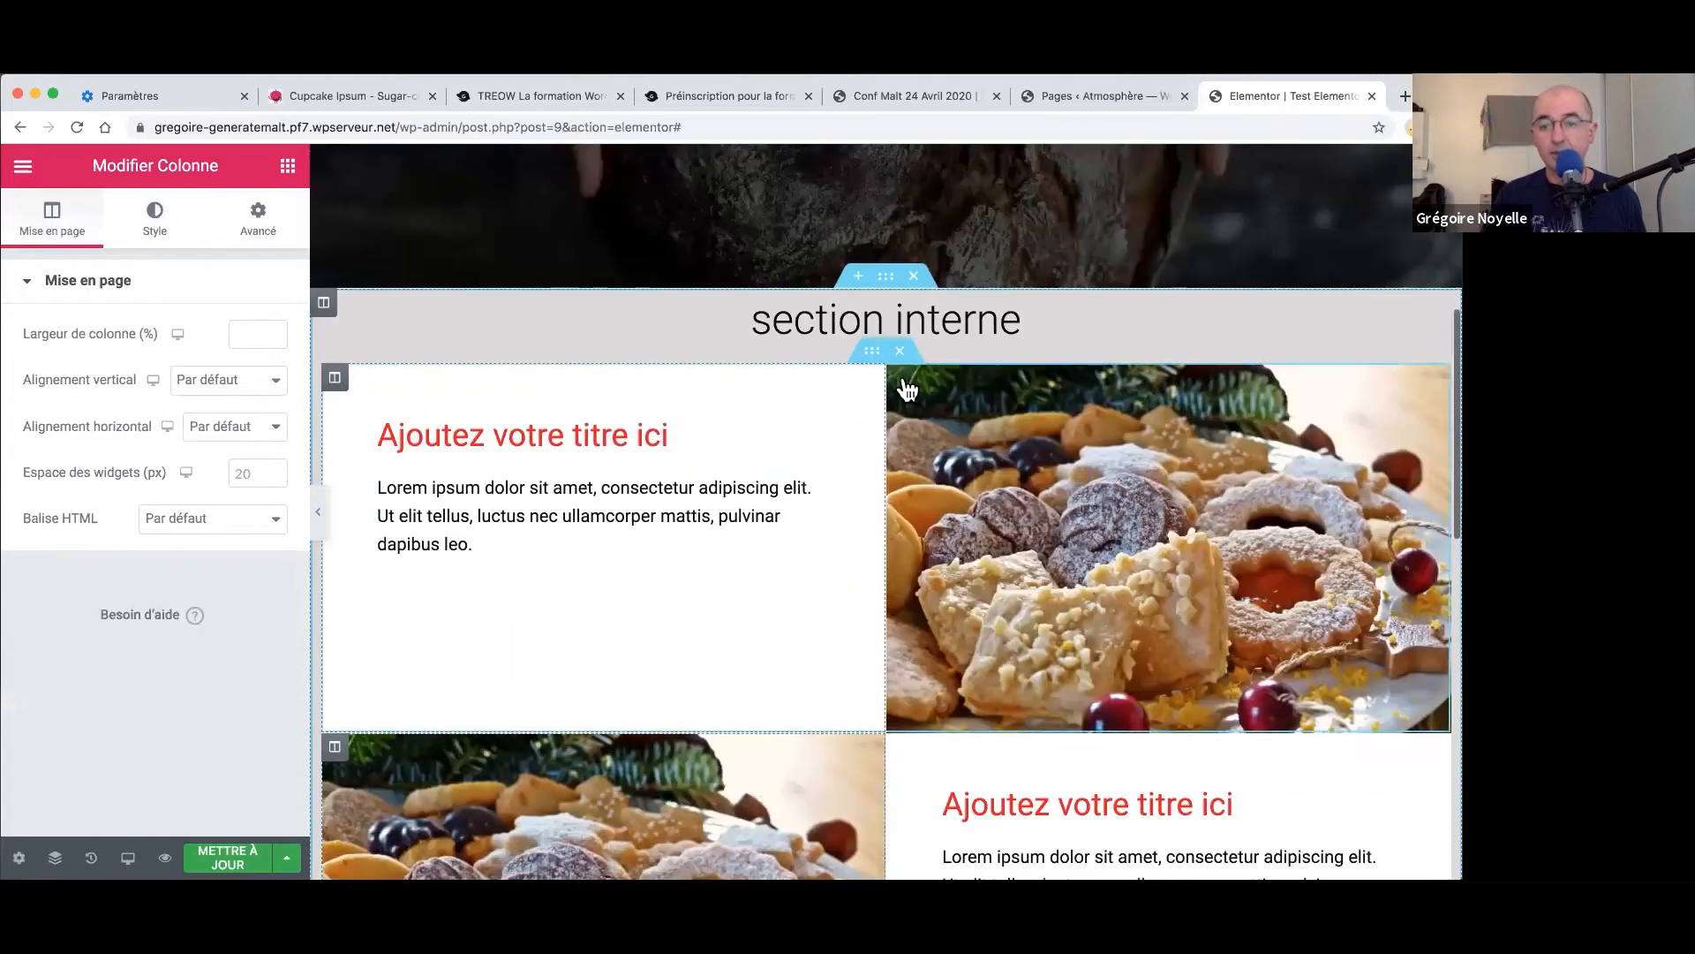
- Save the inner section as a template named 'Section interne' and close the library
{"action": "right_click", "coordinate": [874, 355]}
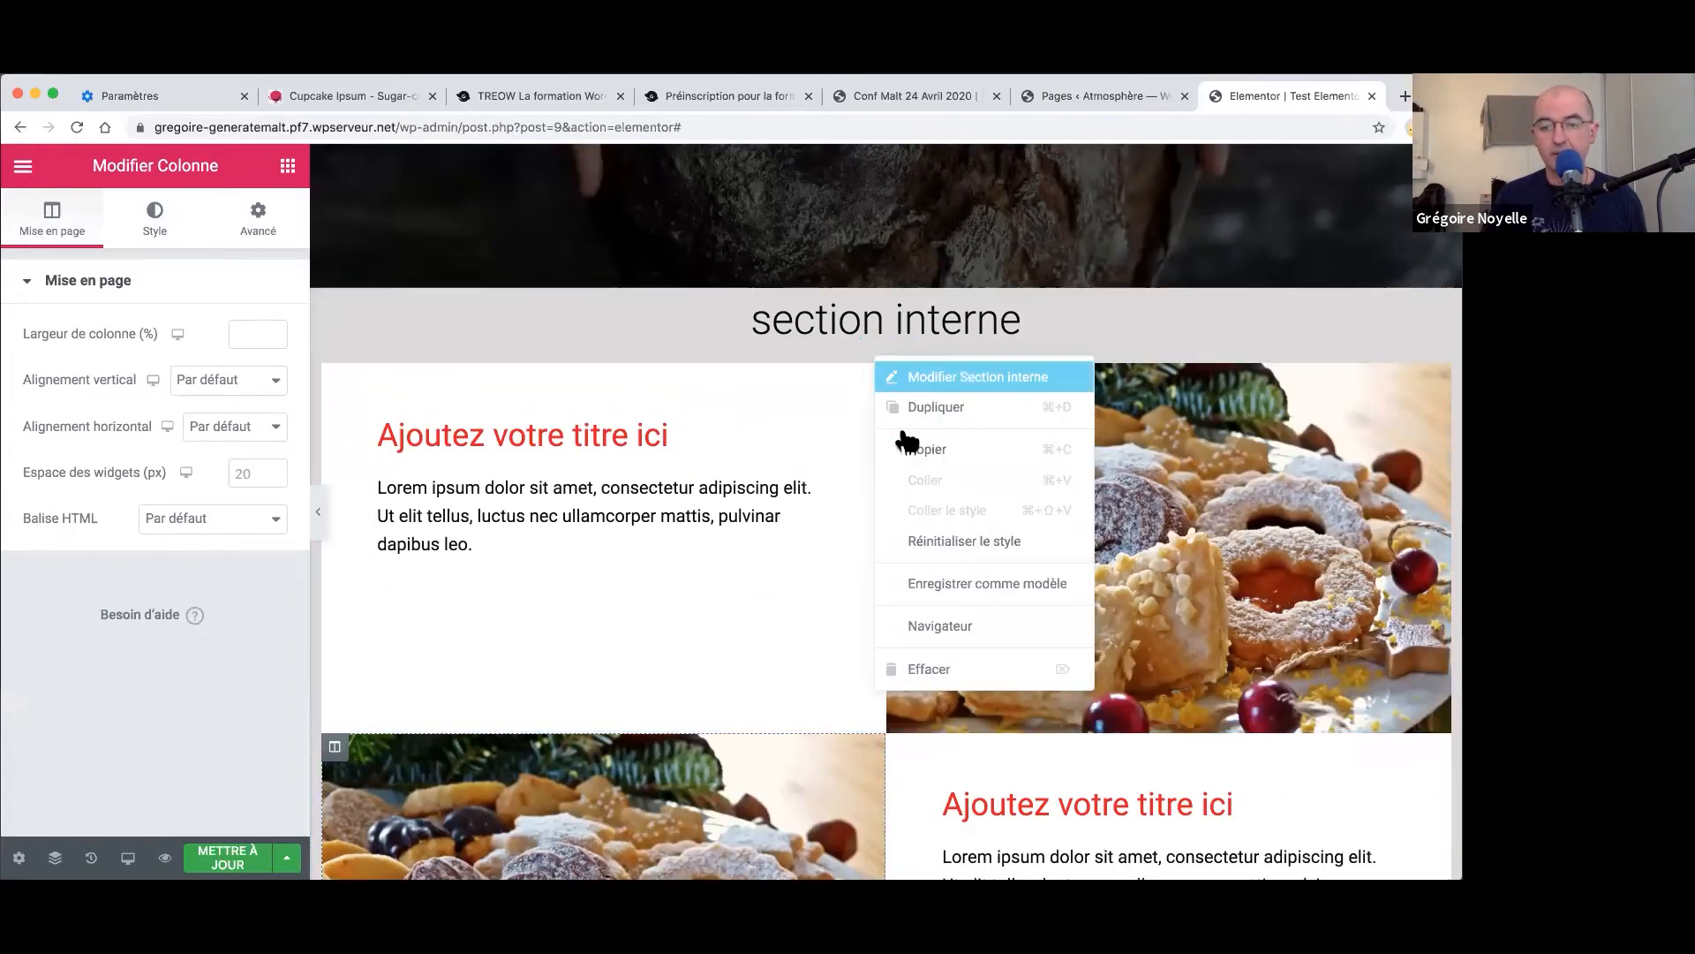
{"action": "left_click", "coordinate": [941, 586]}
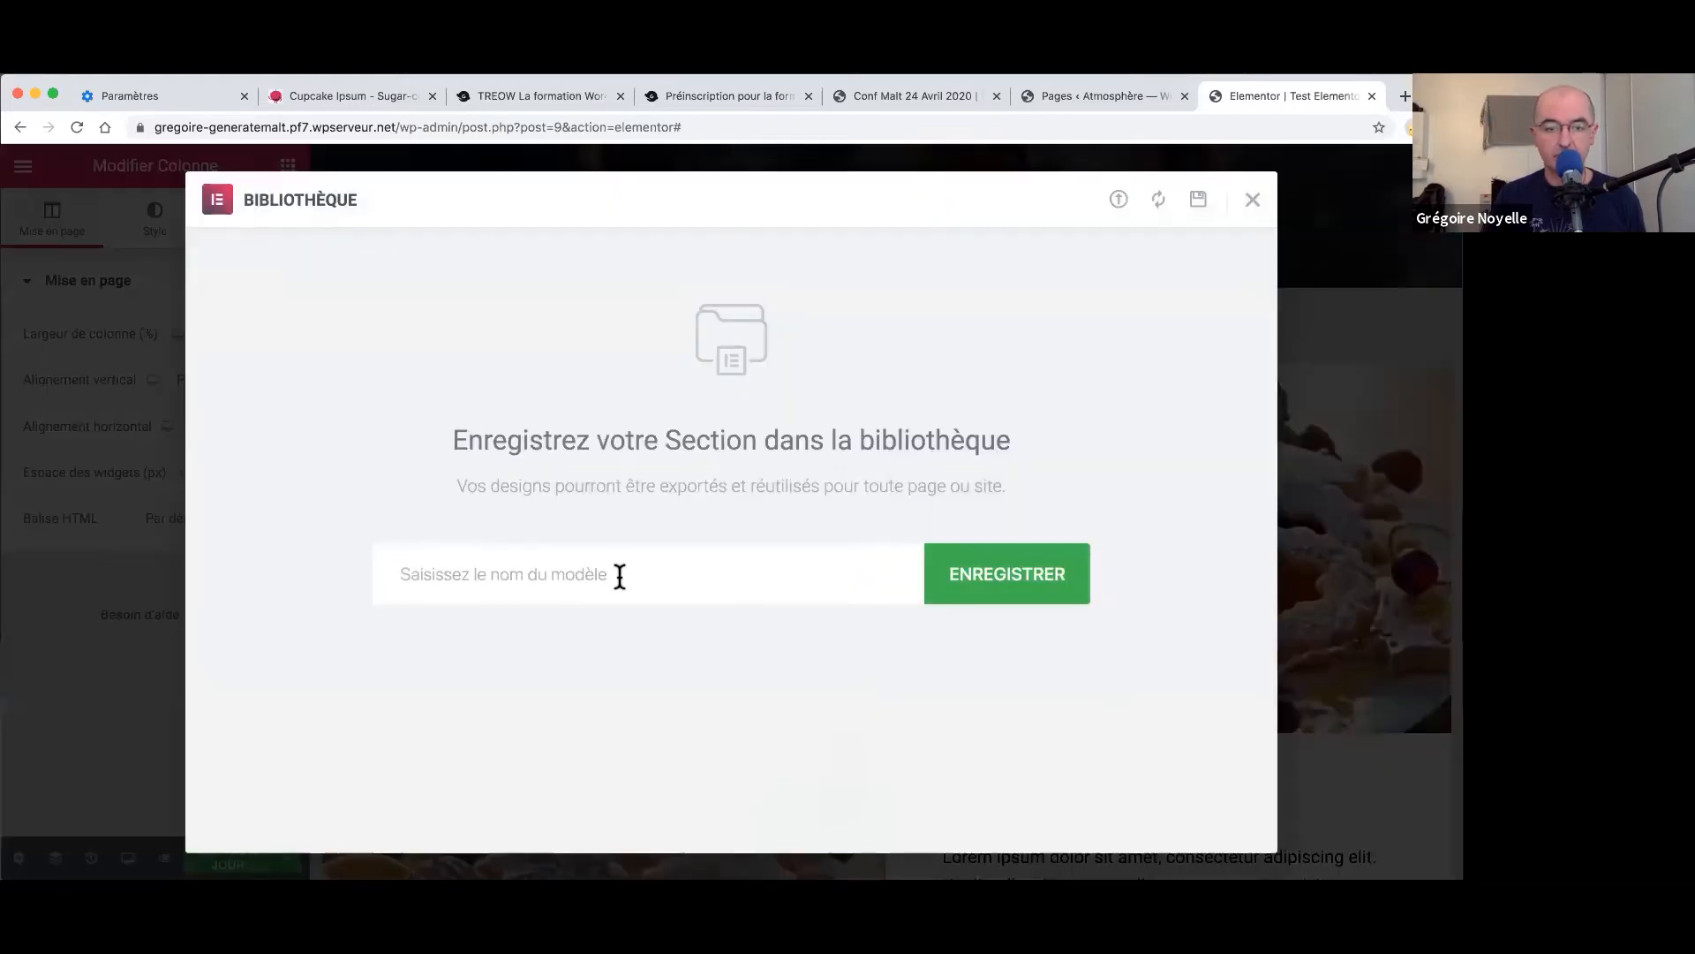
{"action": "type", "text": "Sec"}
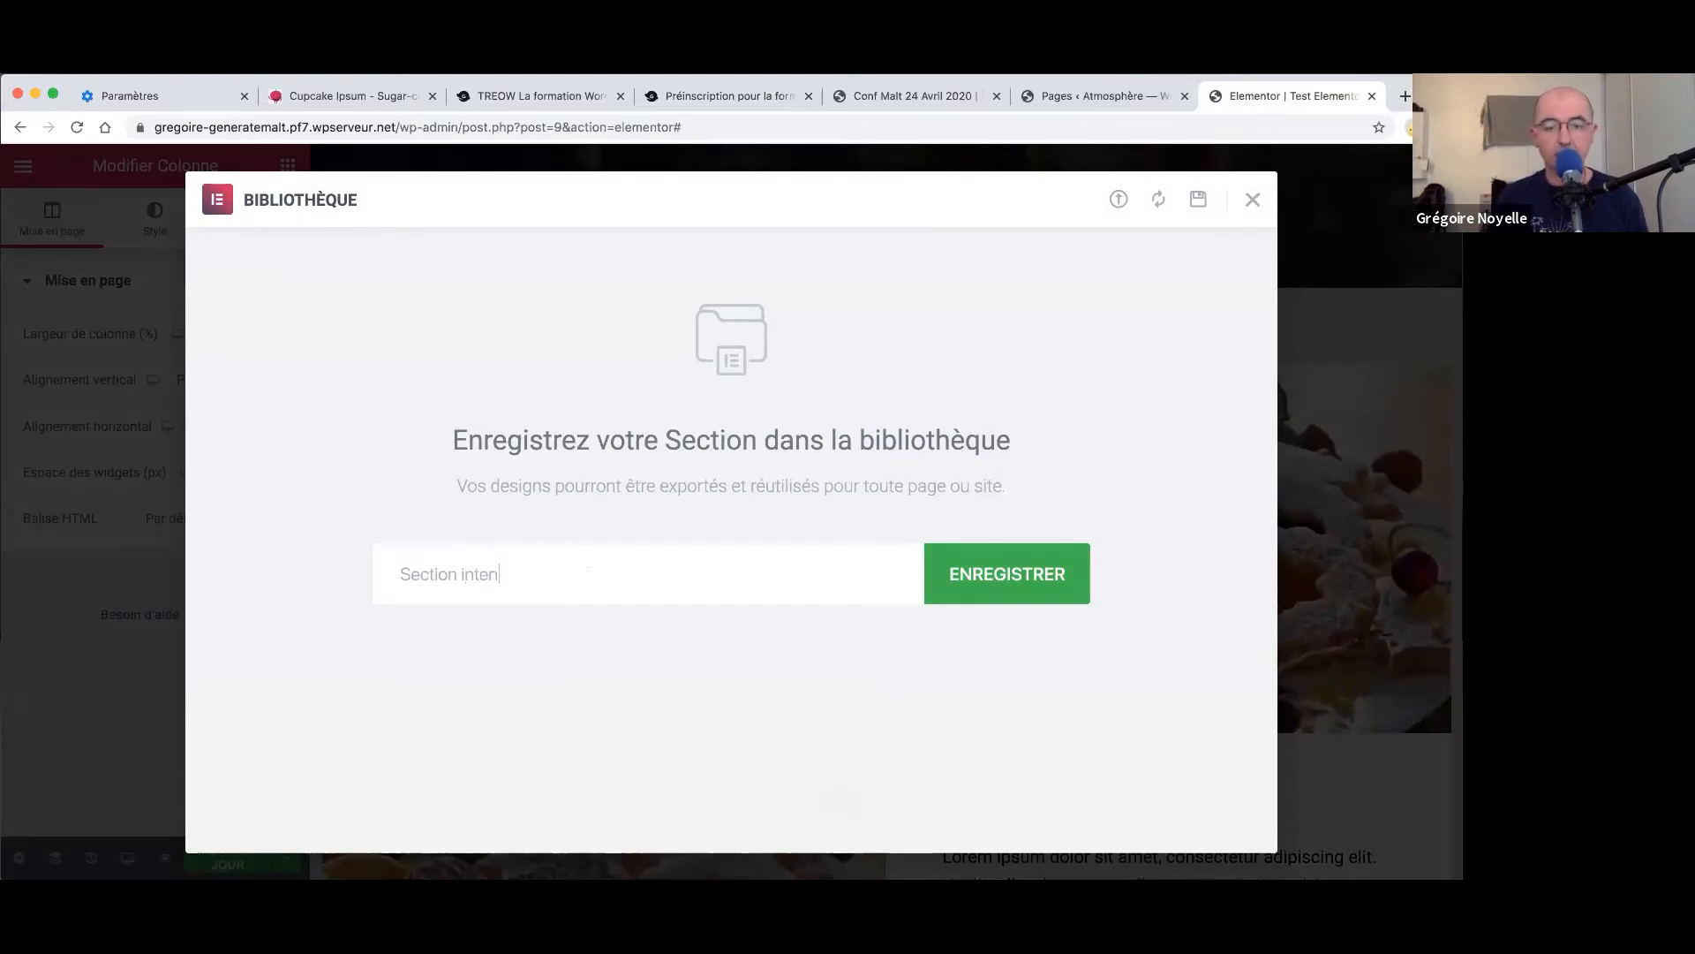
{"action": "type", "text": "tion inter,e"}
{"action": "key", "text": "BackSpace"}
{"action": "key", "text": "BackSpace"}
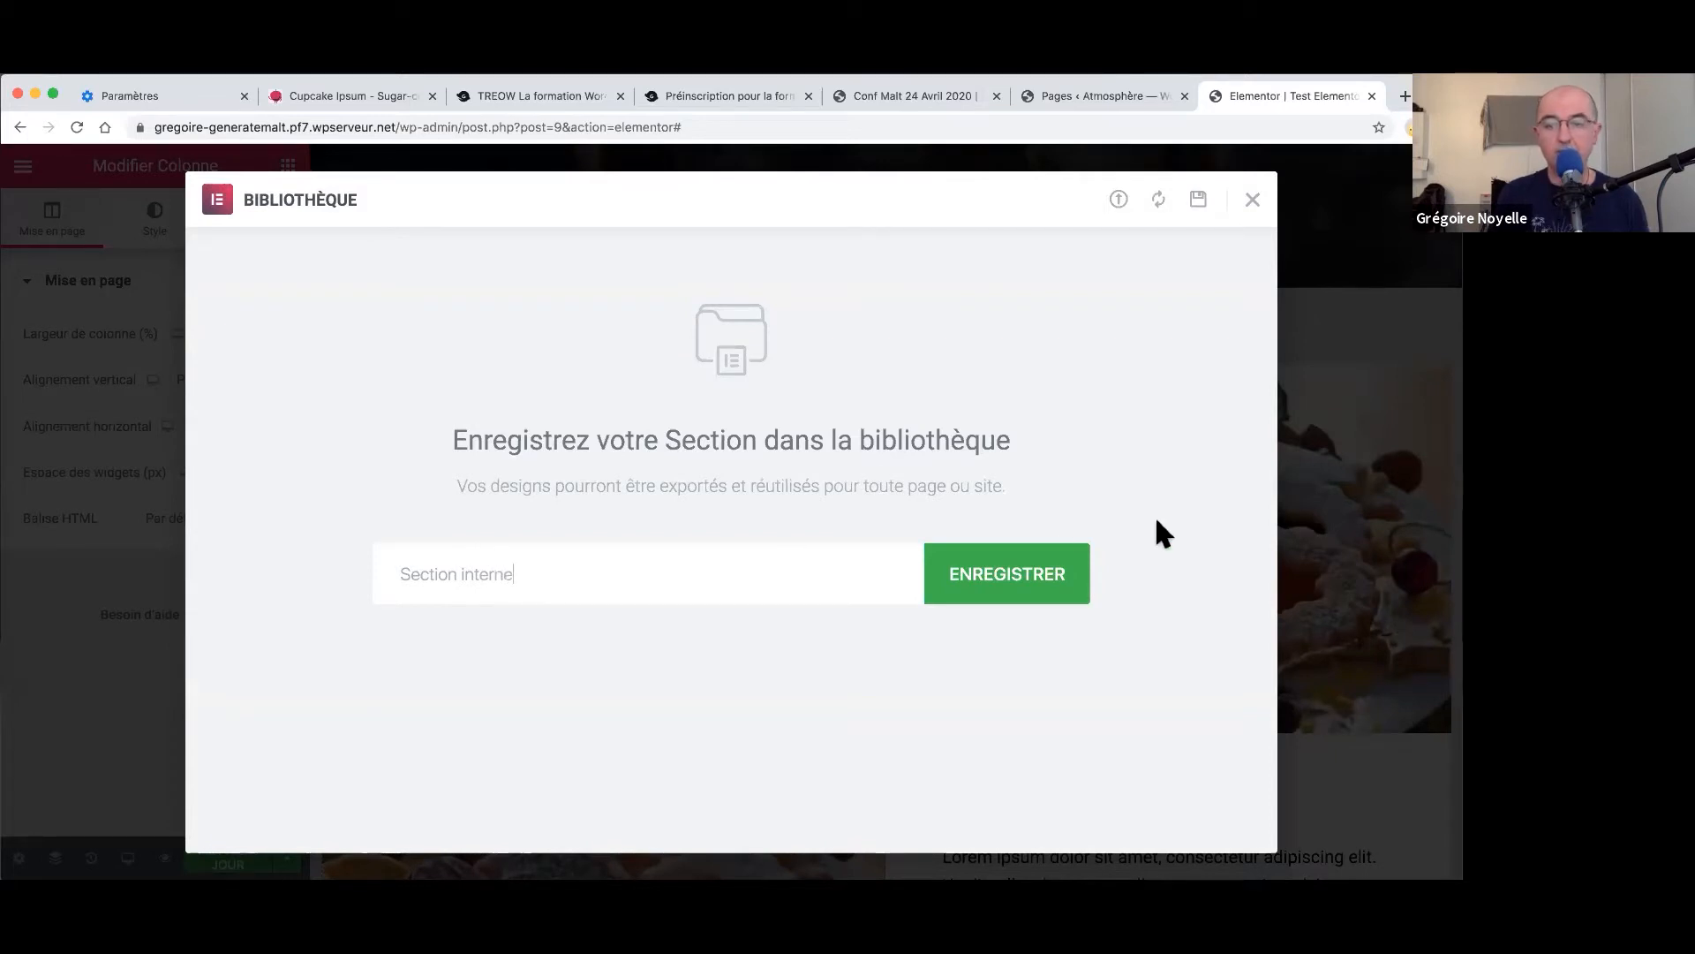
{"action": "left_click", "coordinate": [1038, 589]}
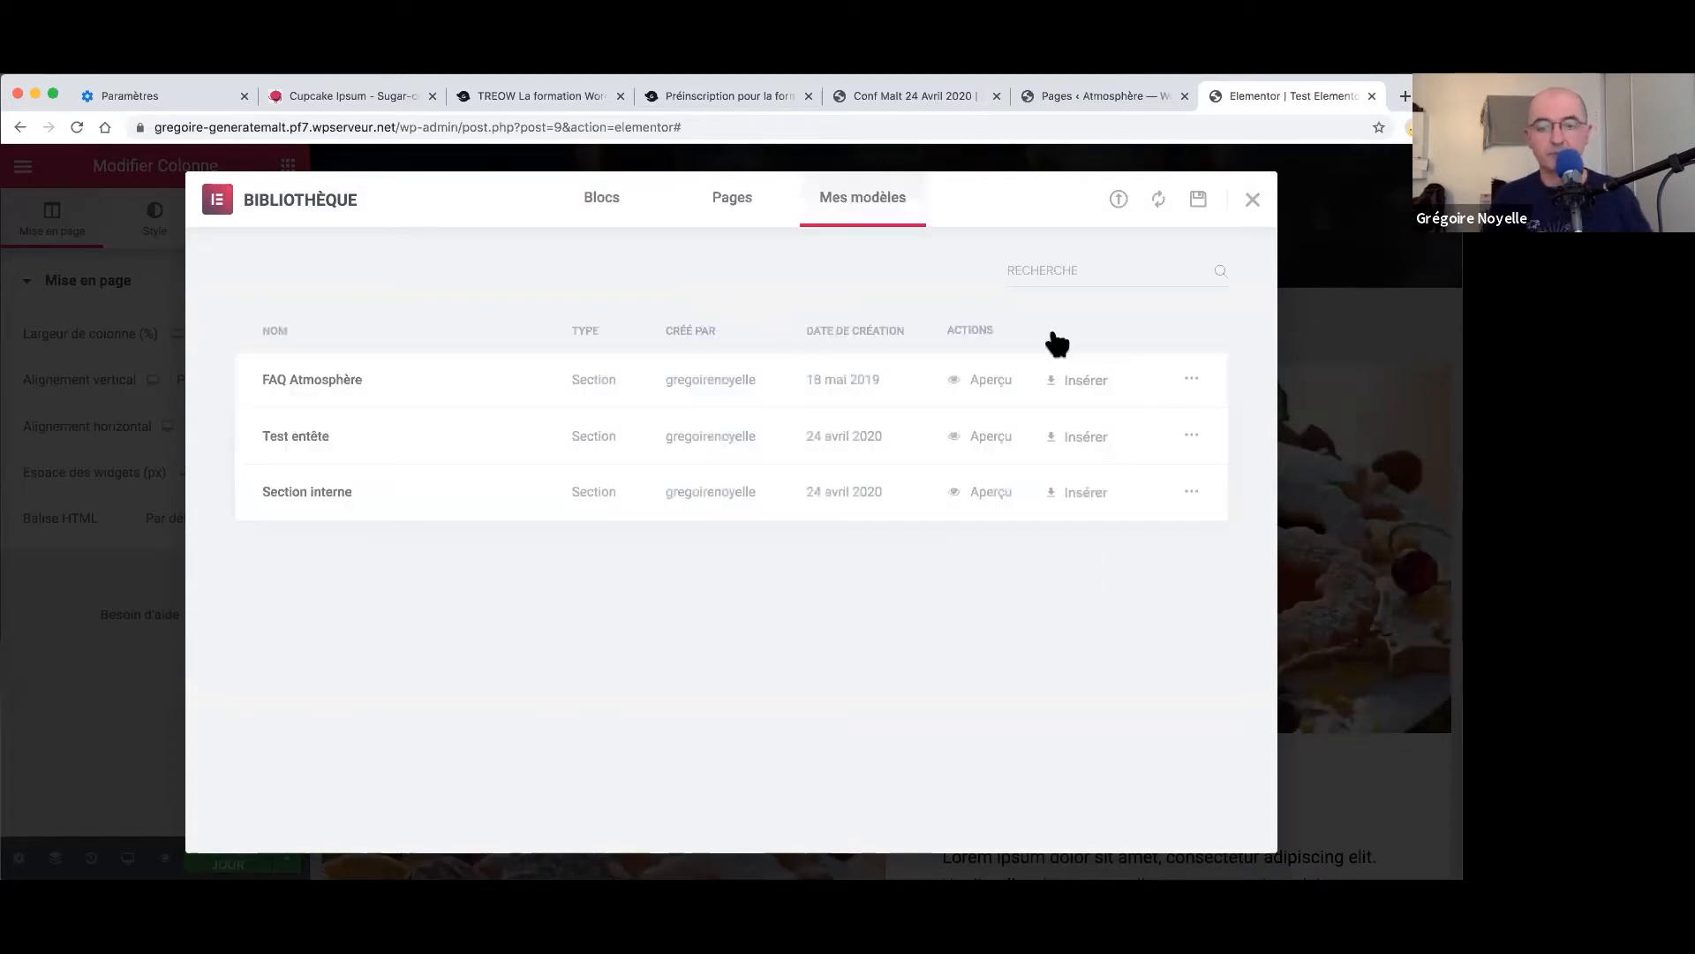
{"action": "left_click", "coordinate": [1253, 199]}
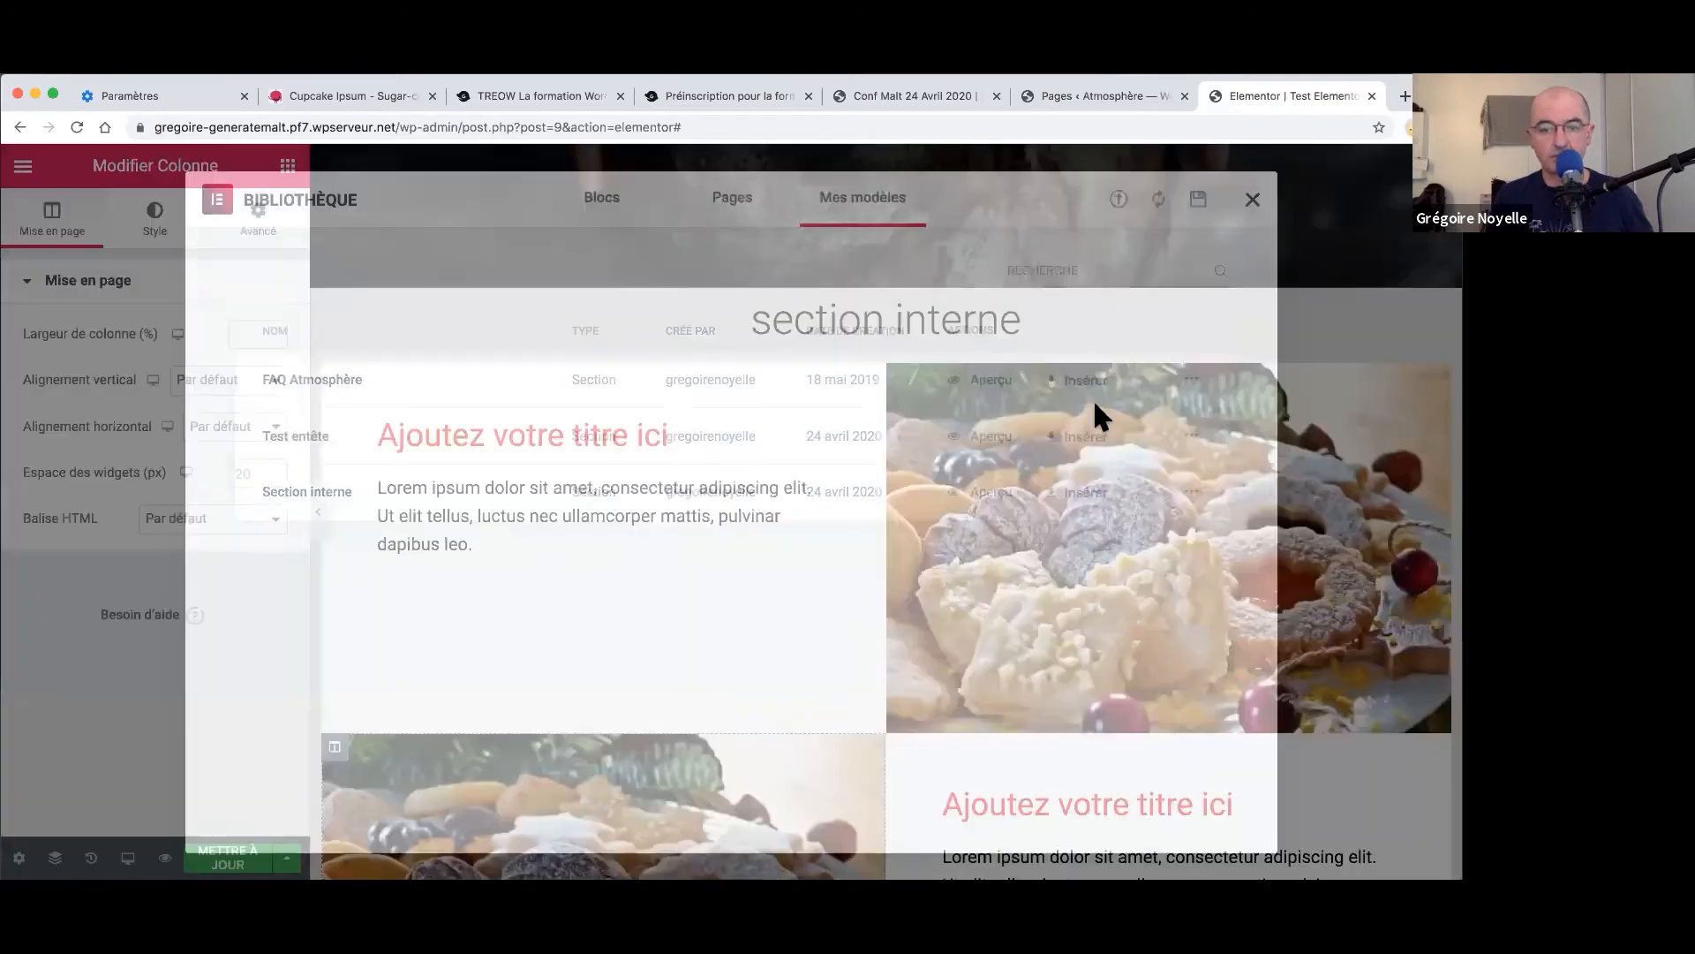
- Preview the page with the editing panel hidden, then restore the panel
{"action": "scroll", "coordinate": [437, 499], "scroll_direction": "down", "scroll_amount": 3}
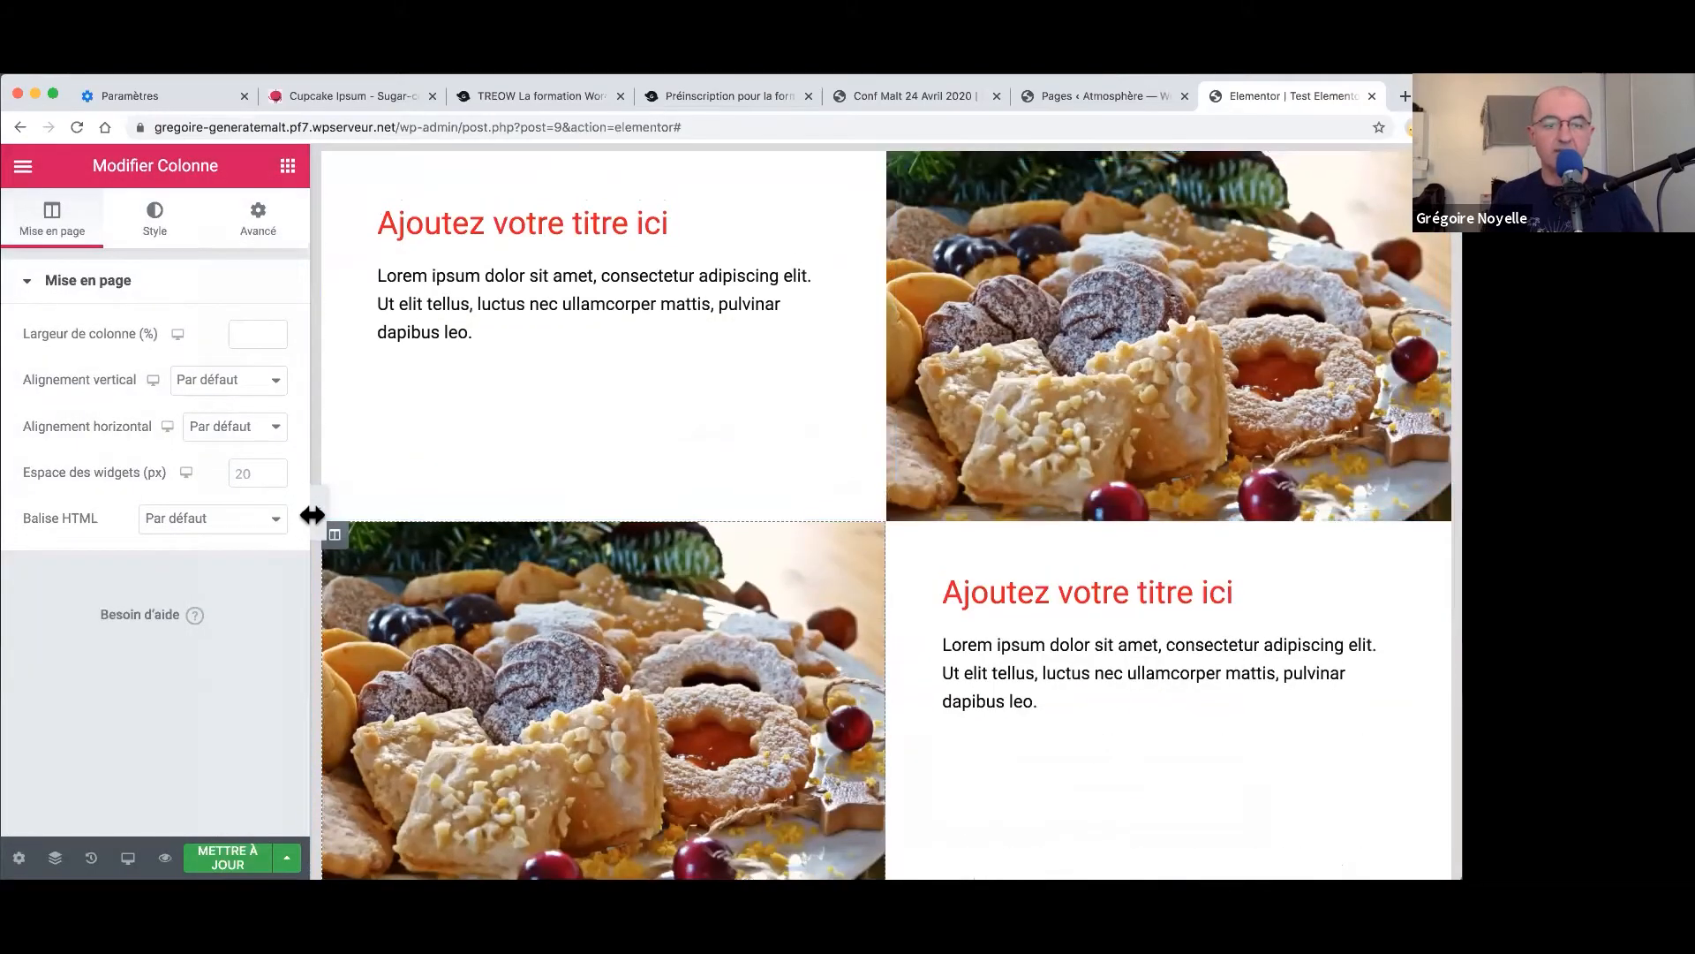
{"action": "left_click", "coordinate": [318, 512]}
{"action": "scroll", "coordinate": [704, 580], "scroll_direction": "up", "scroll_amount": 10}
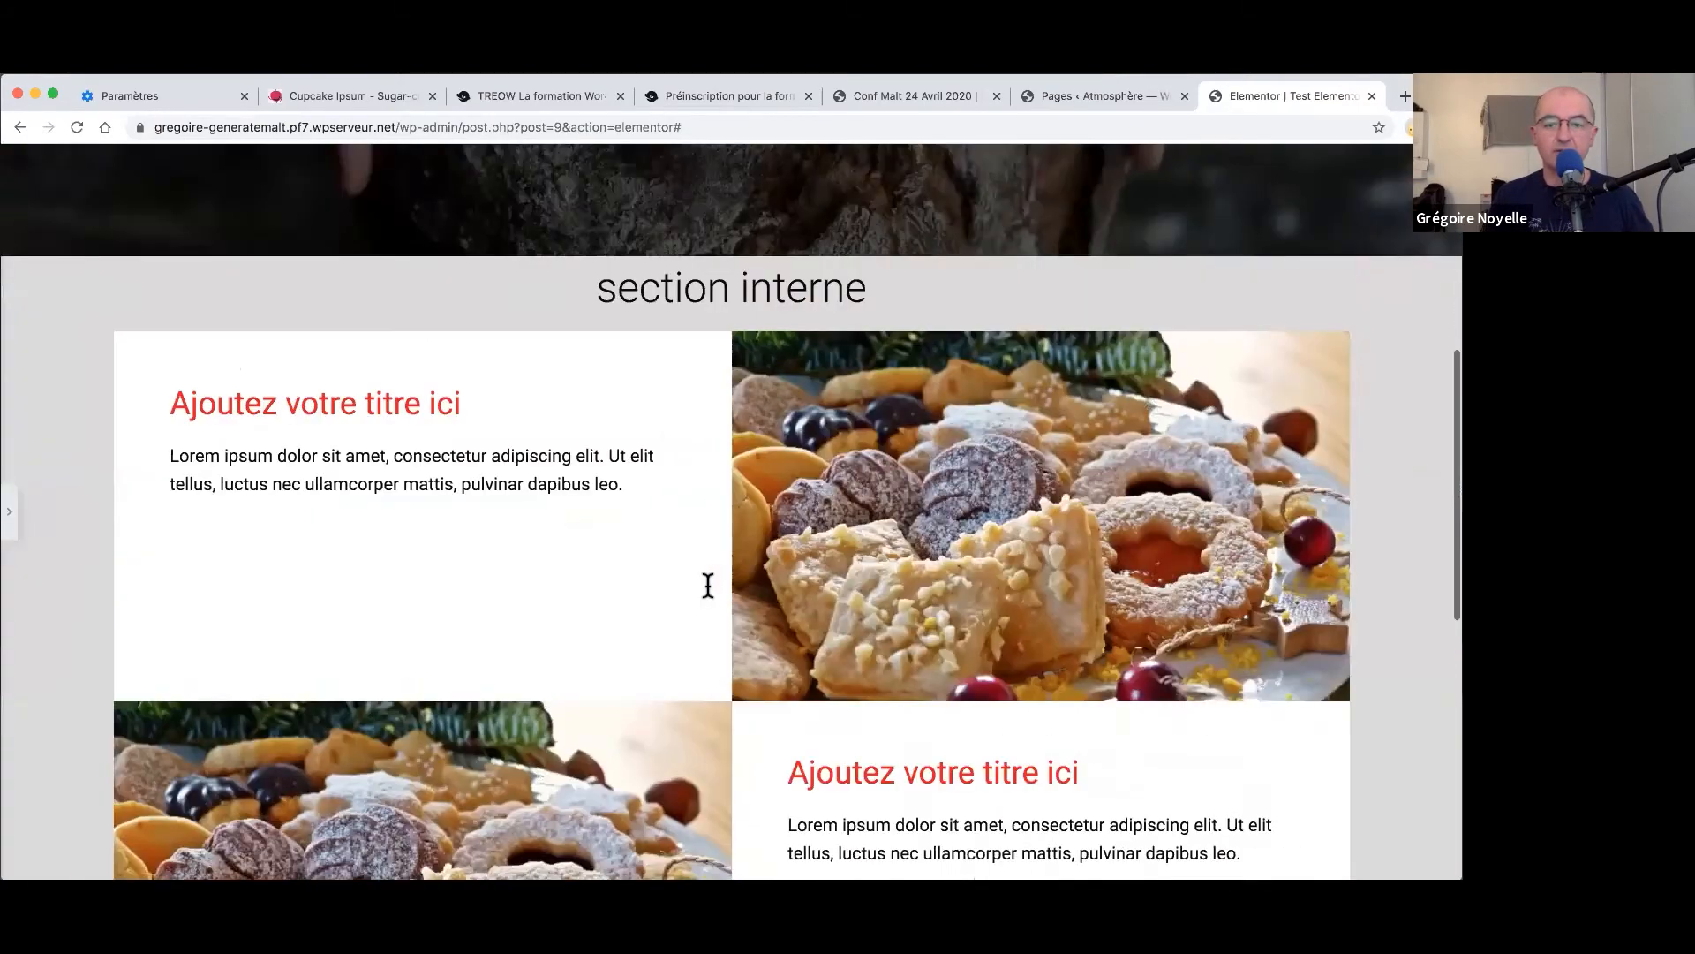
{"action": "scroll", "coordinate": [704, 580], "scroll_direction": "down", "scroll_amount": 3}
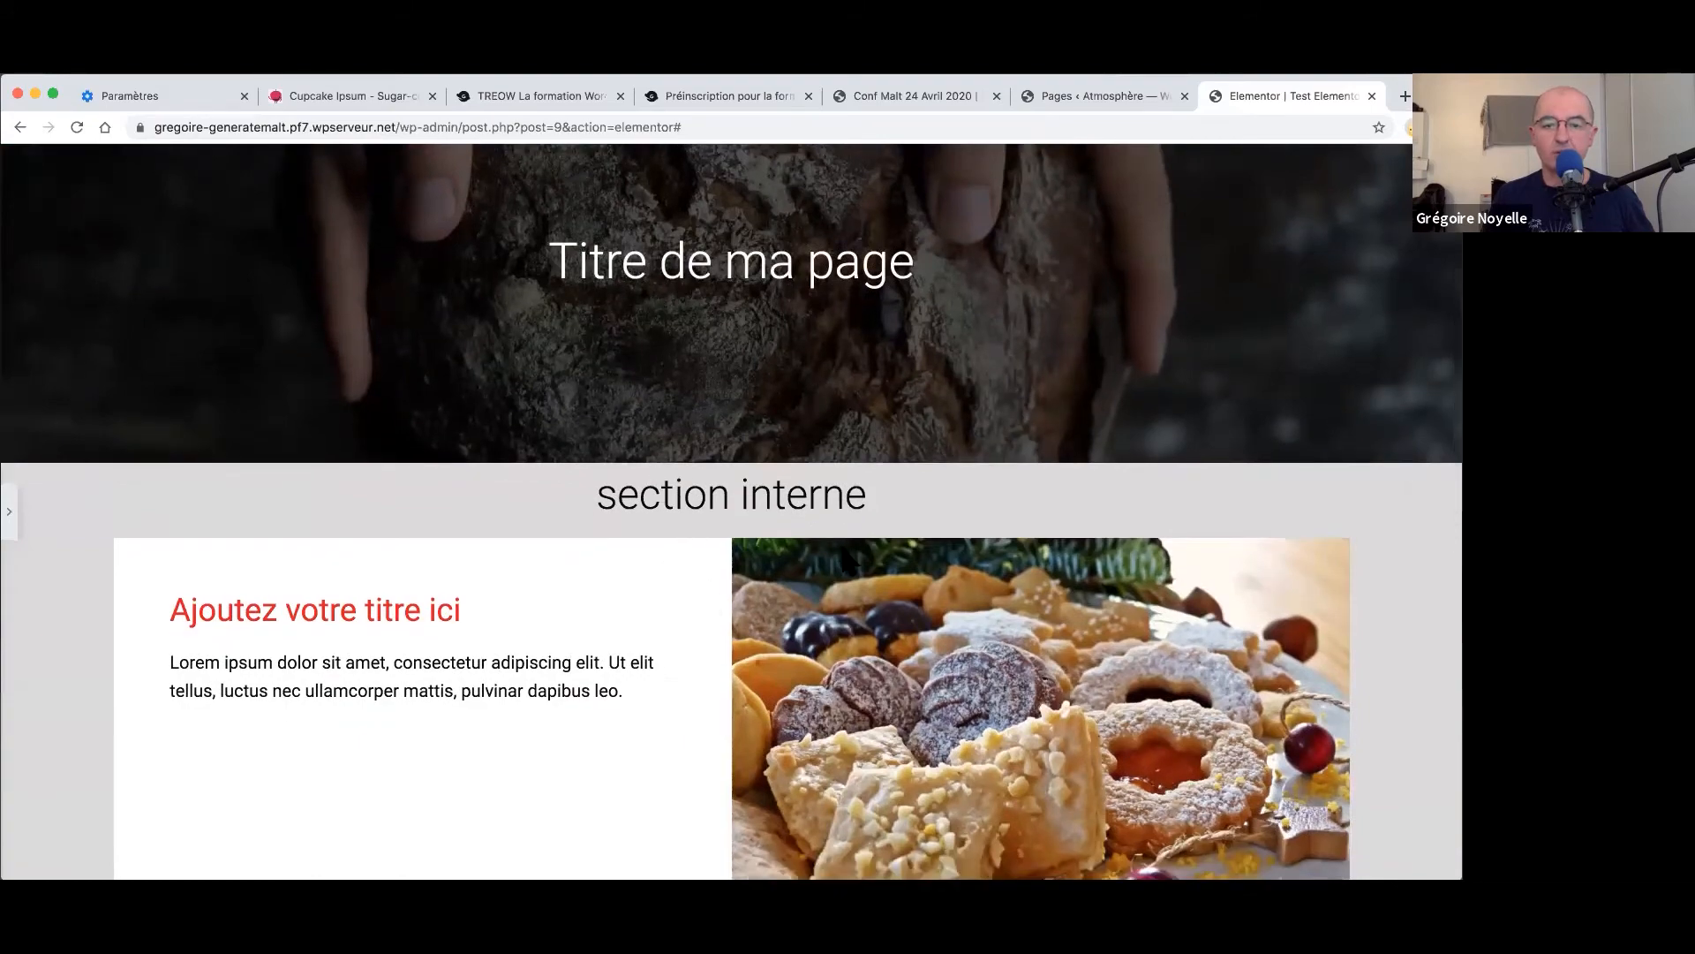
{"action": "scroll", "coordinate": [821, 557], "scroll_direction": "down", "scroll_amount": 8}
{"action": "scroll", "coordinate": [768, 558], "scroll_direction": "up", "scroll_amount": 5}
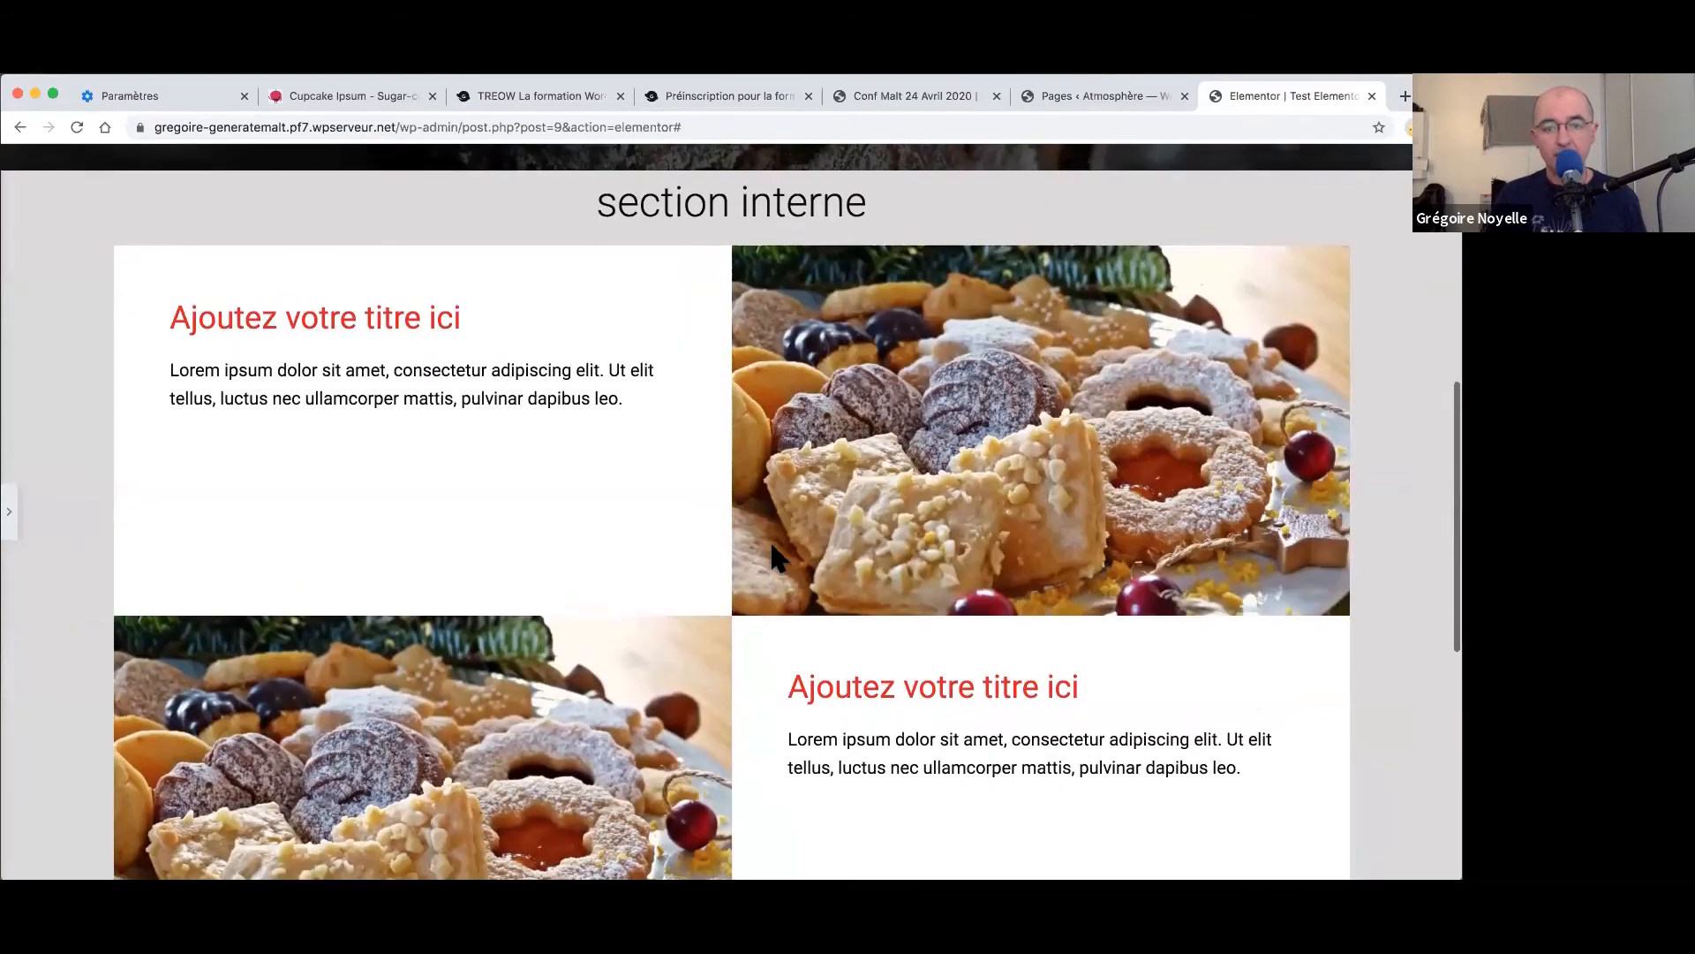
{"action": "scroll", "coordinate": [19, 543], "scroll_direction": "up", "scroll_amount": 3}
{"action": "left_click", "coordinate": [11, 520]}
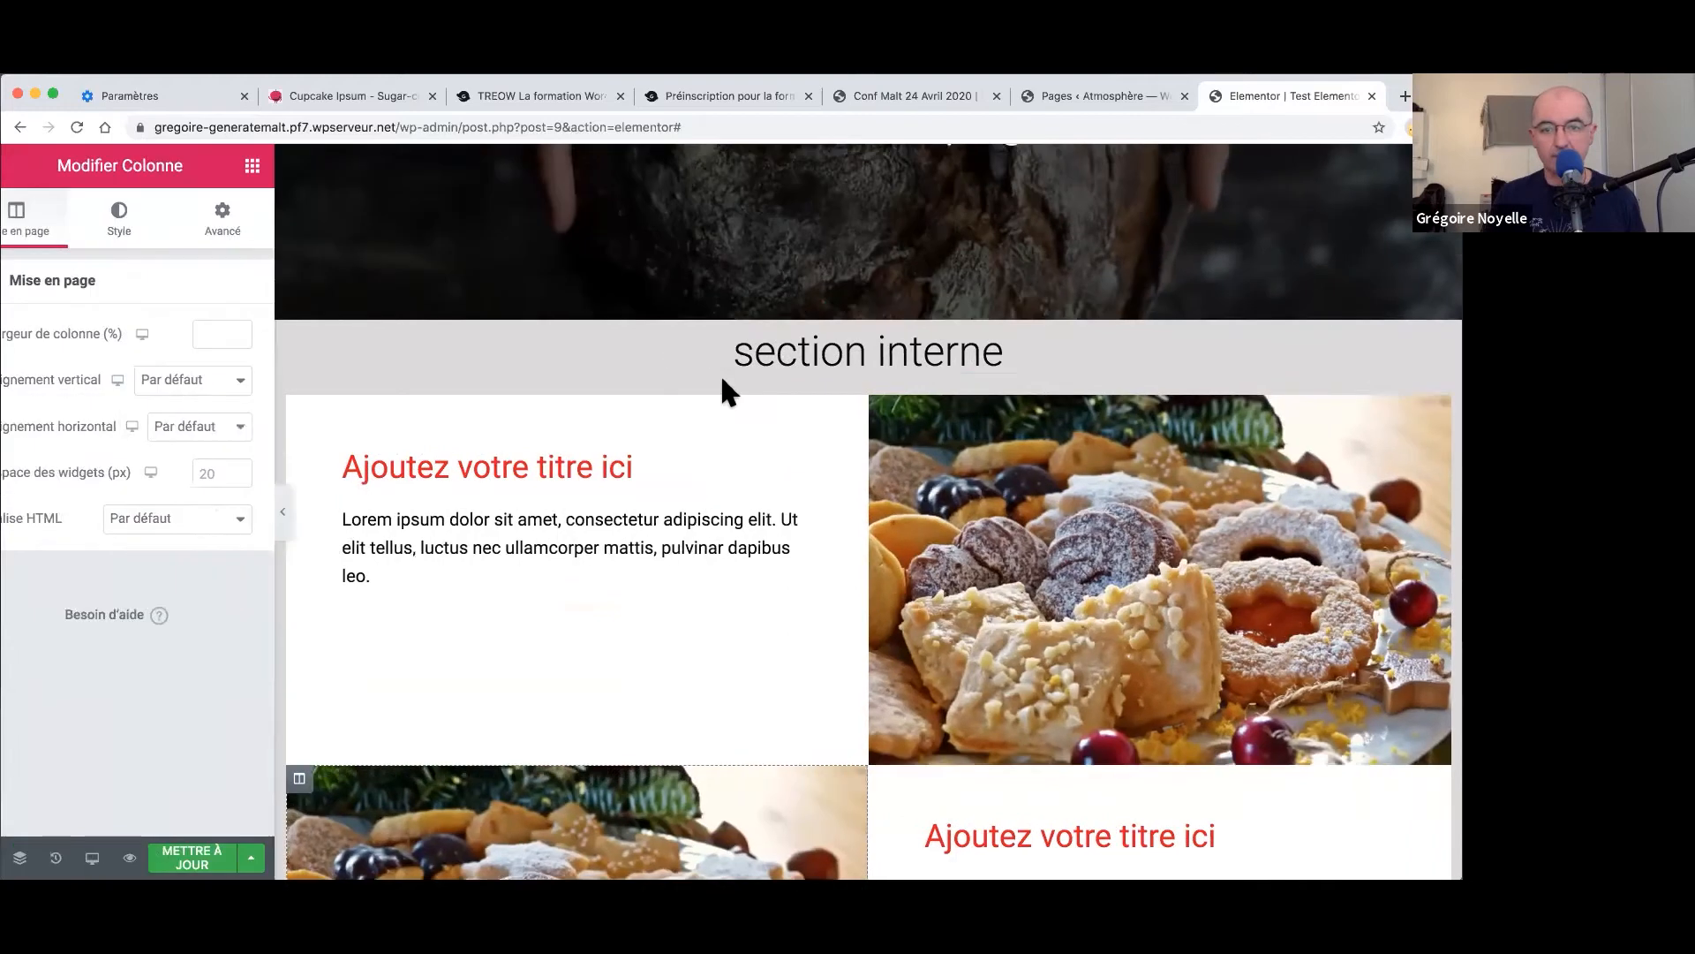
- Unlink the grey section's Marge interne and set its top padding to 29 px
{"action": "right_click", "coordinate": [880, 316]}
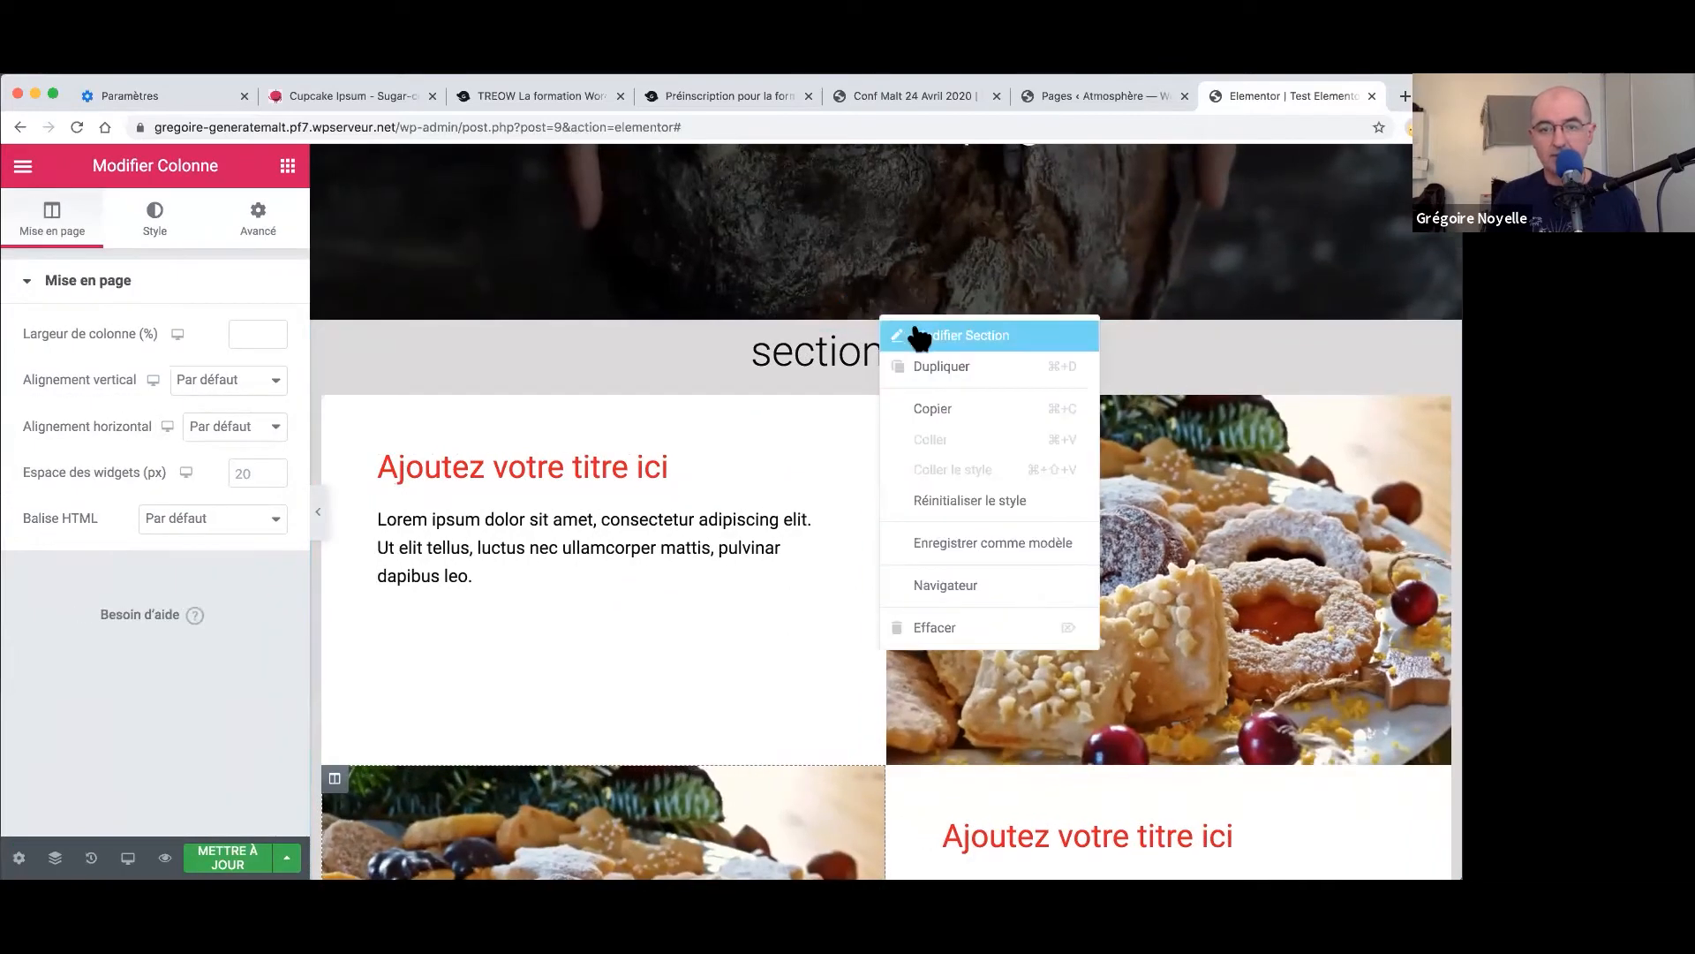
{"action": "left_click", "coordinate": [408, 280]}
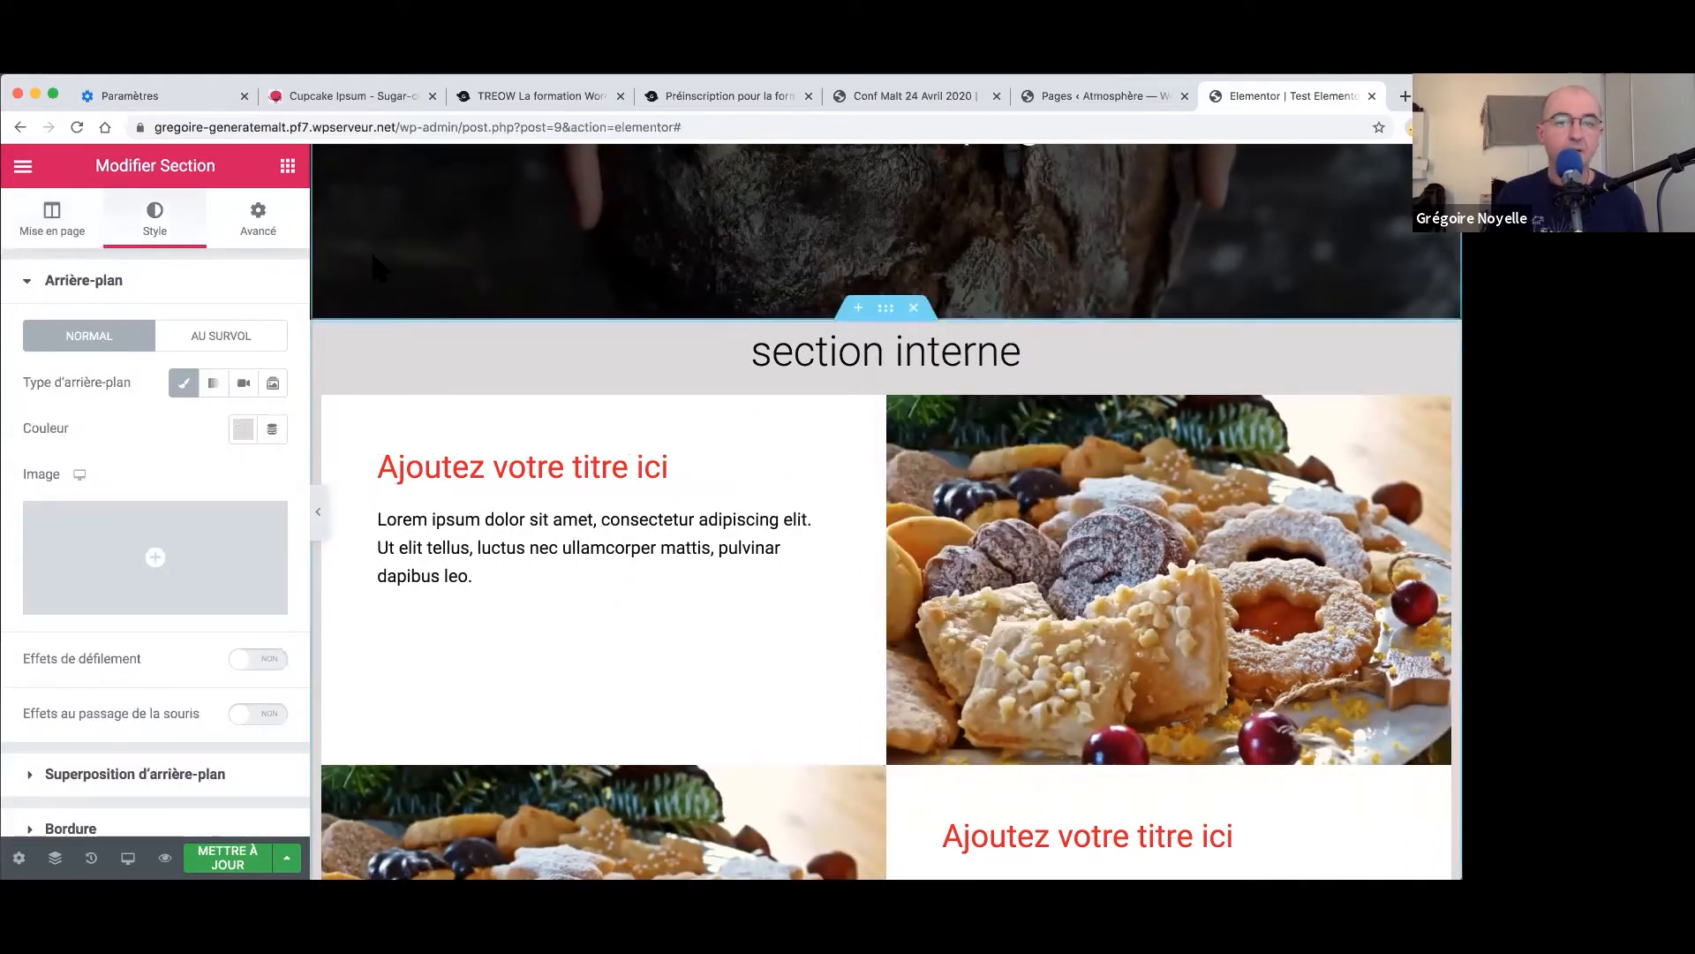
{"action": "left_click", "coordinate": [264, 219]}
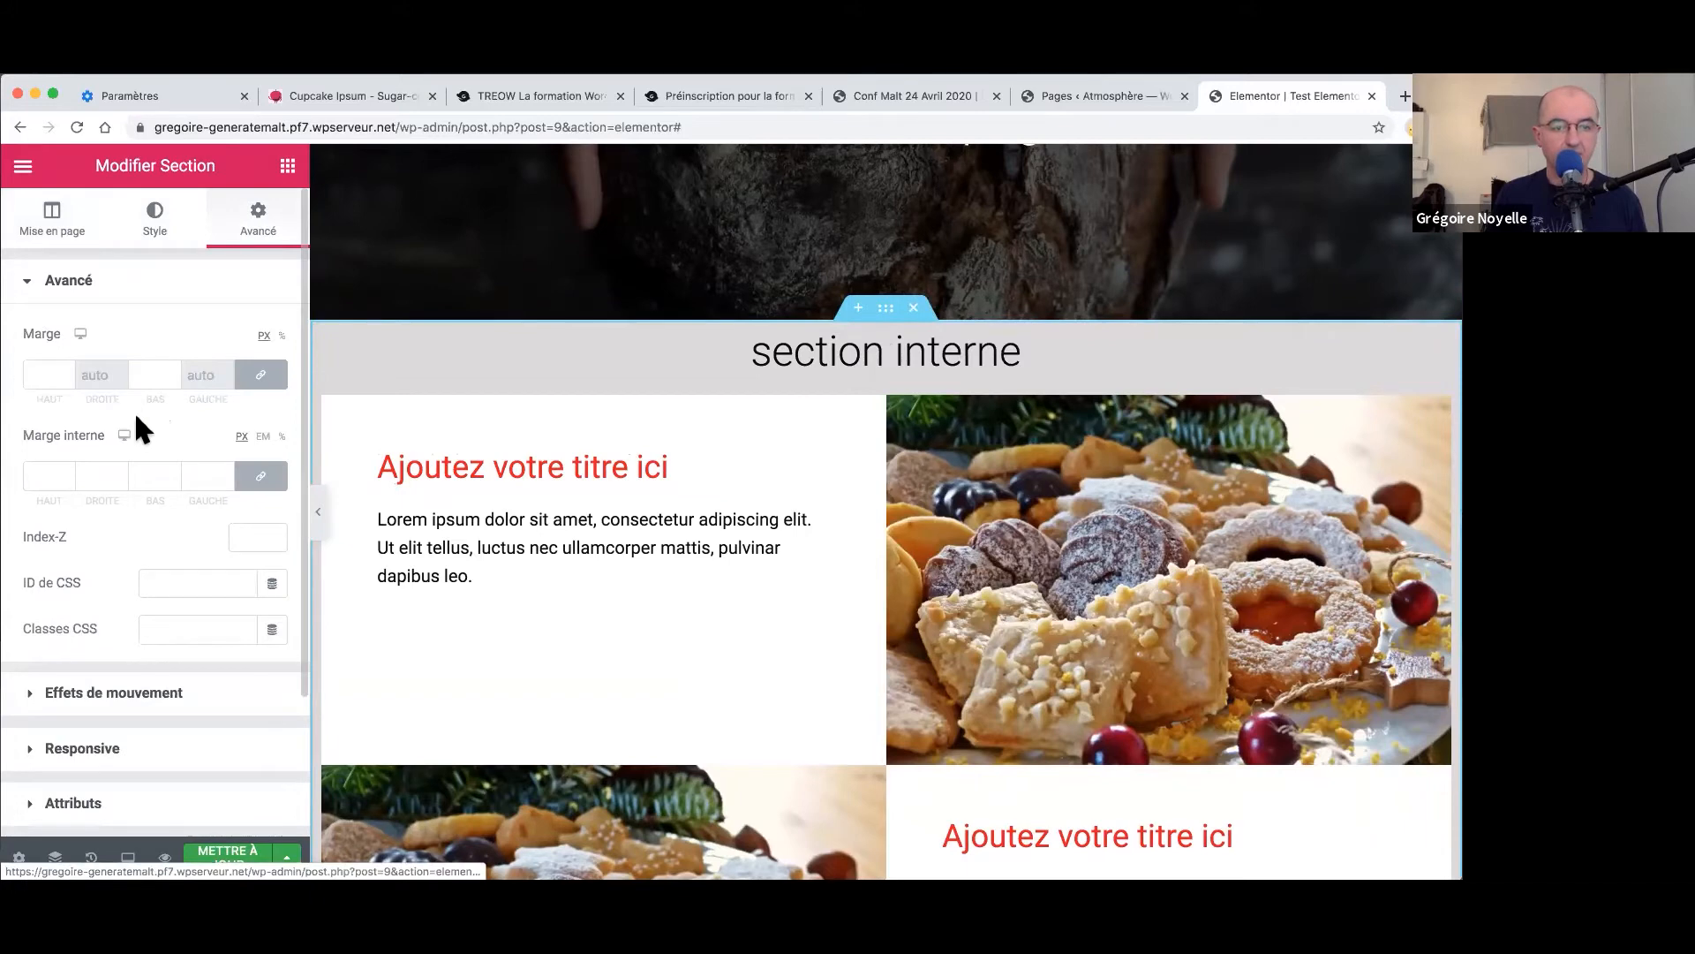
{"action": "left_click", "coordinate": [262, 477]}
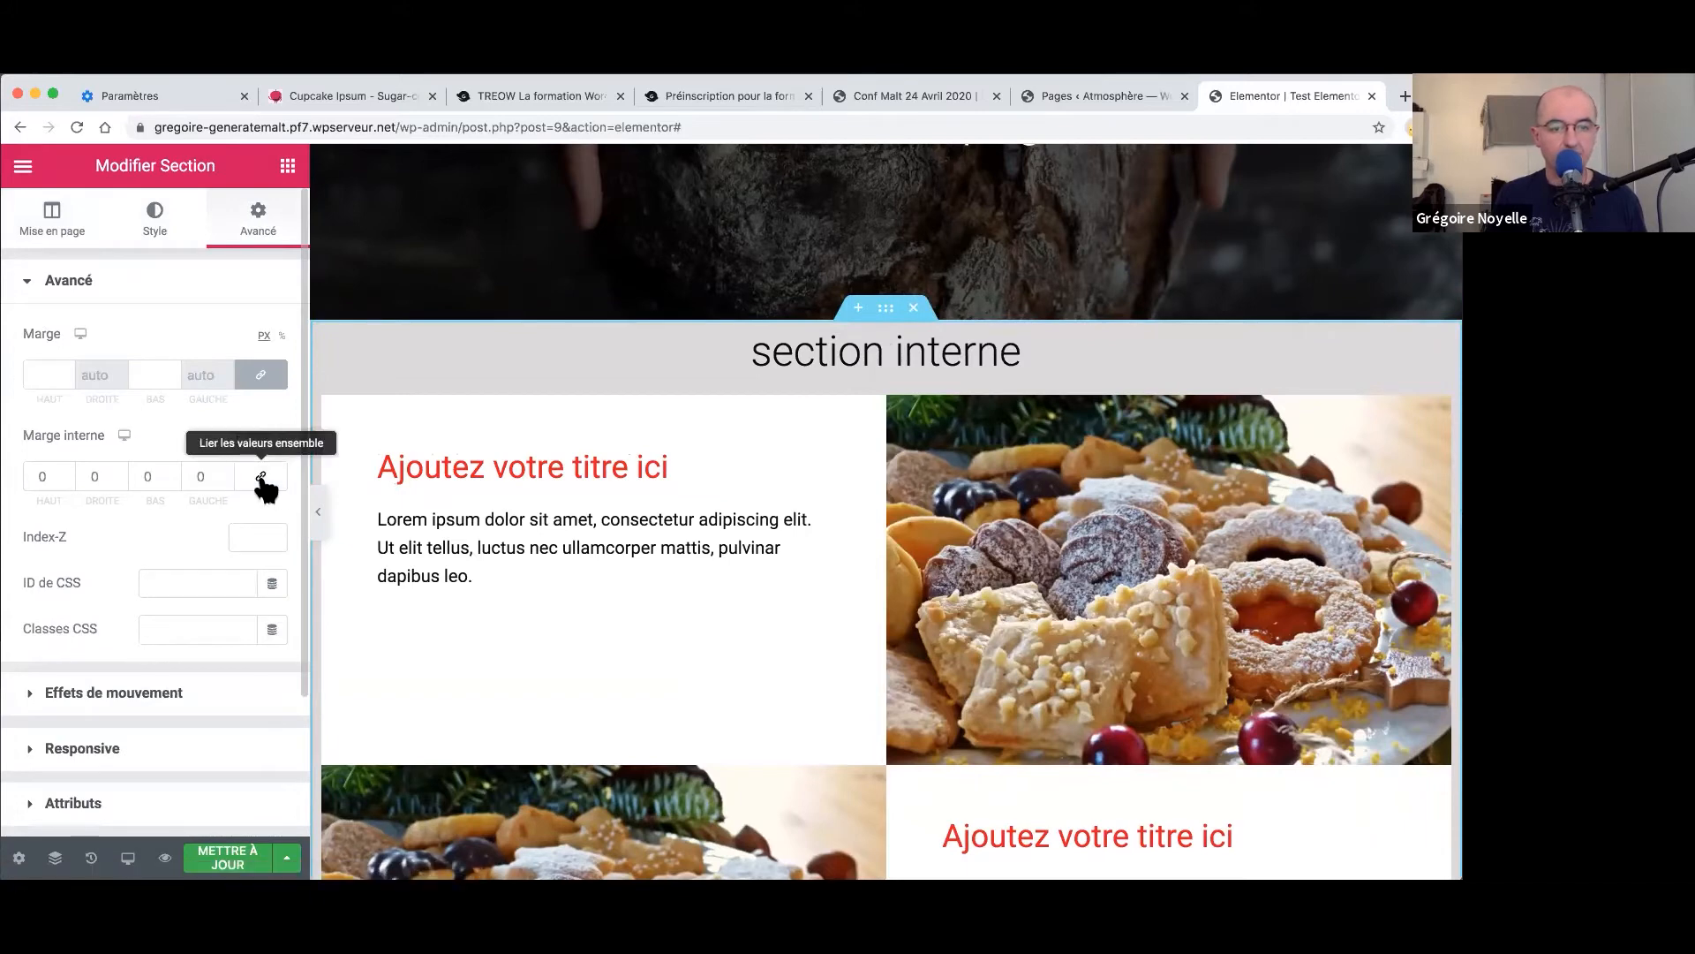
{"action": "left_click", "coordinate": [44, 477]}
{"action": "type", "text": "16"}
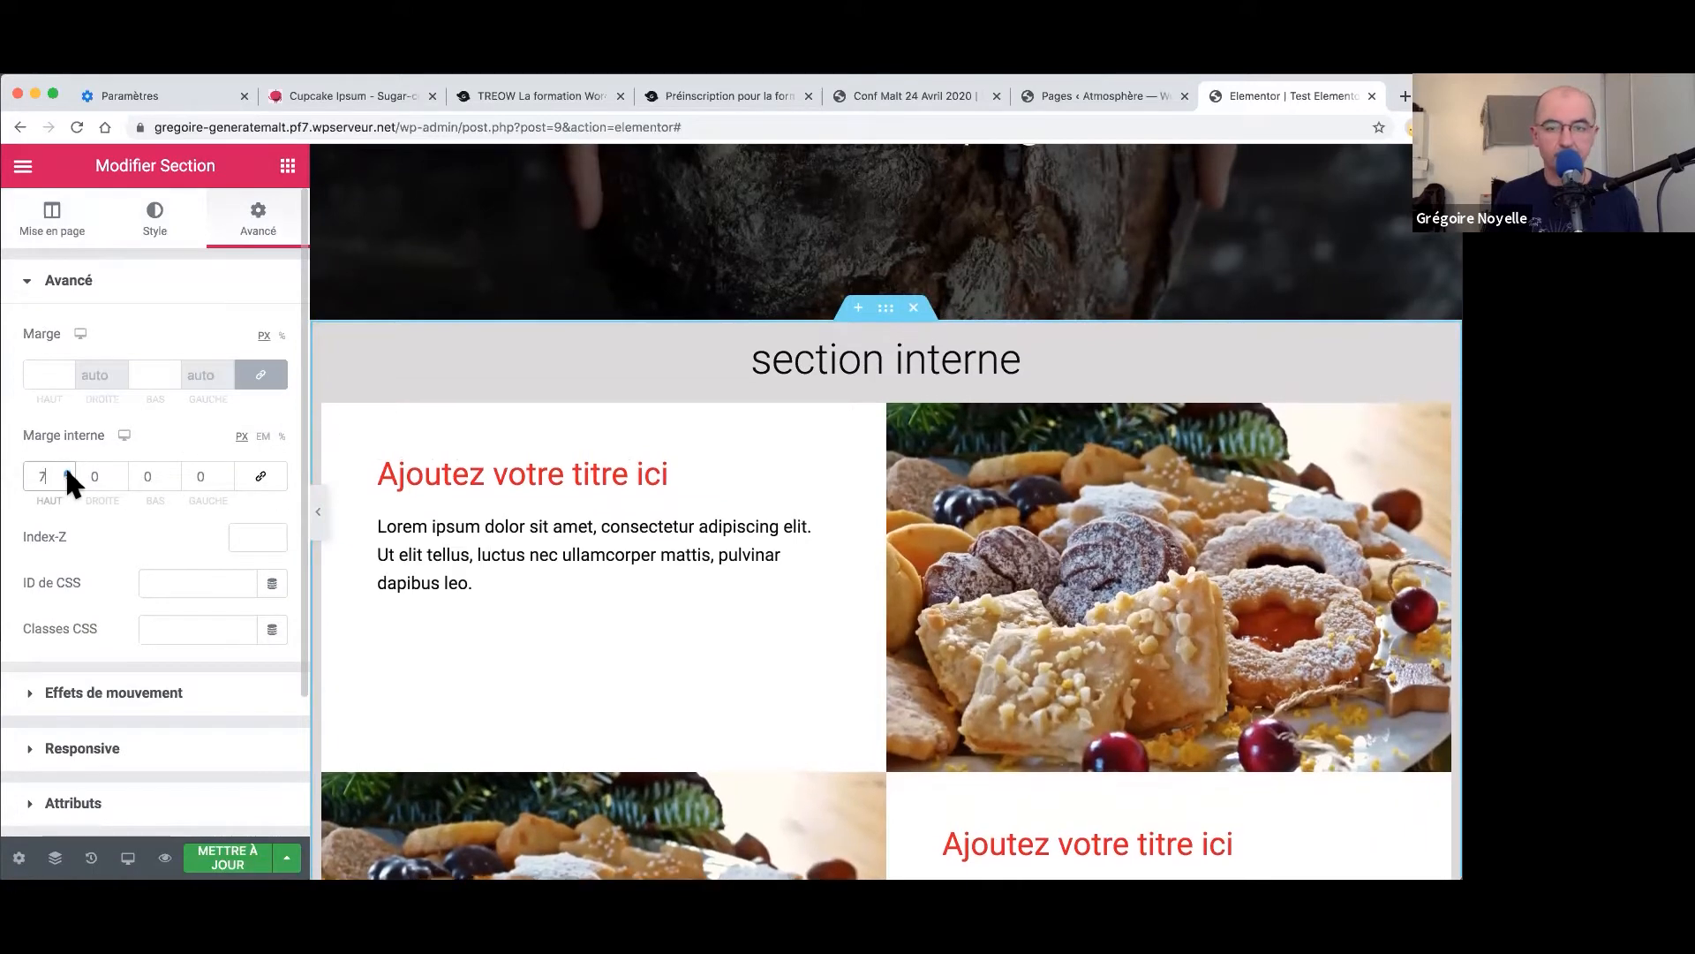
{"action": "left_click", "coordinate": [67, 474]}
- Set the grey section's bottom padding to 36 px
{"action": "scroll", "coordinate": [879, 533], "scroll_direction": "down", "scroll_amount": 10}
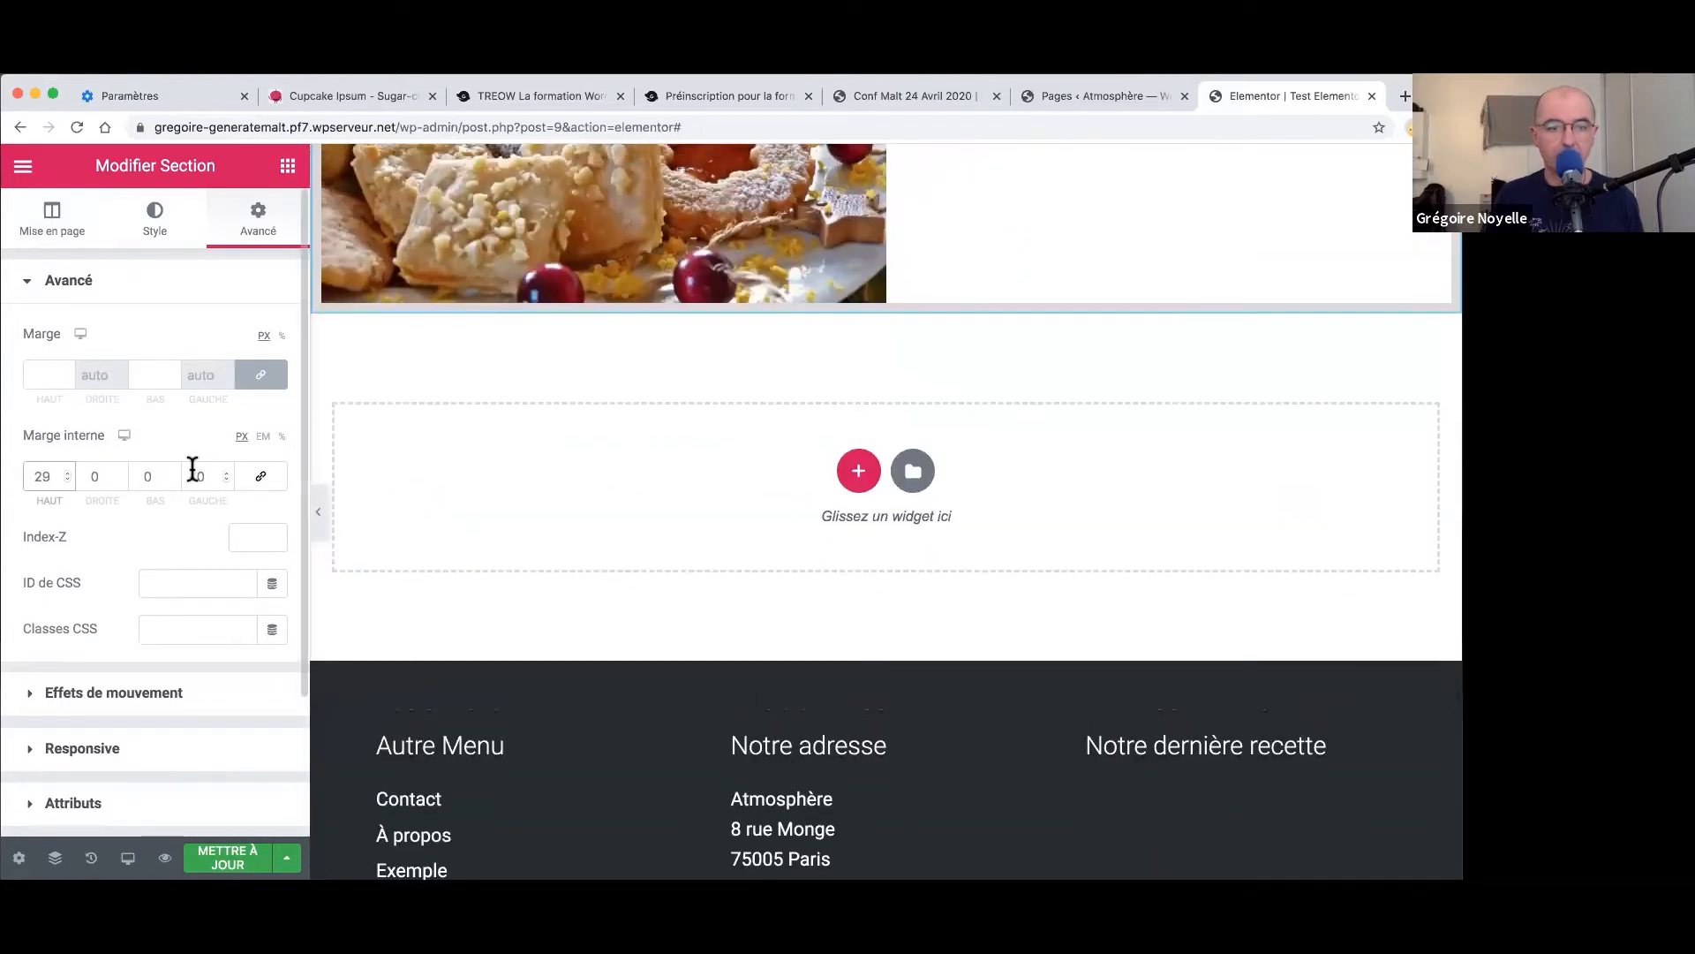
{"action": "left_click", "coordinate": [173, 473]}
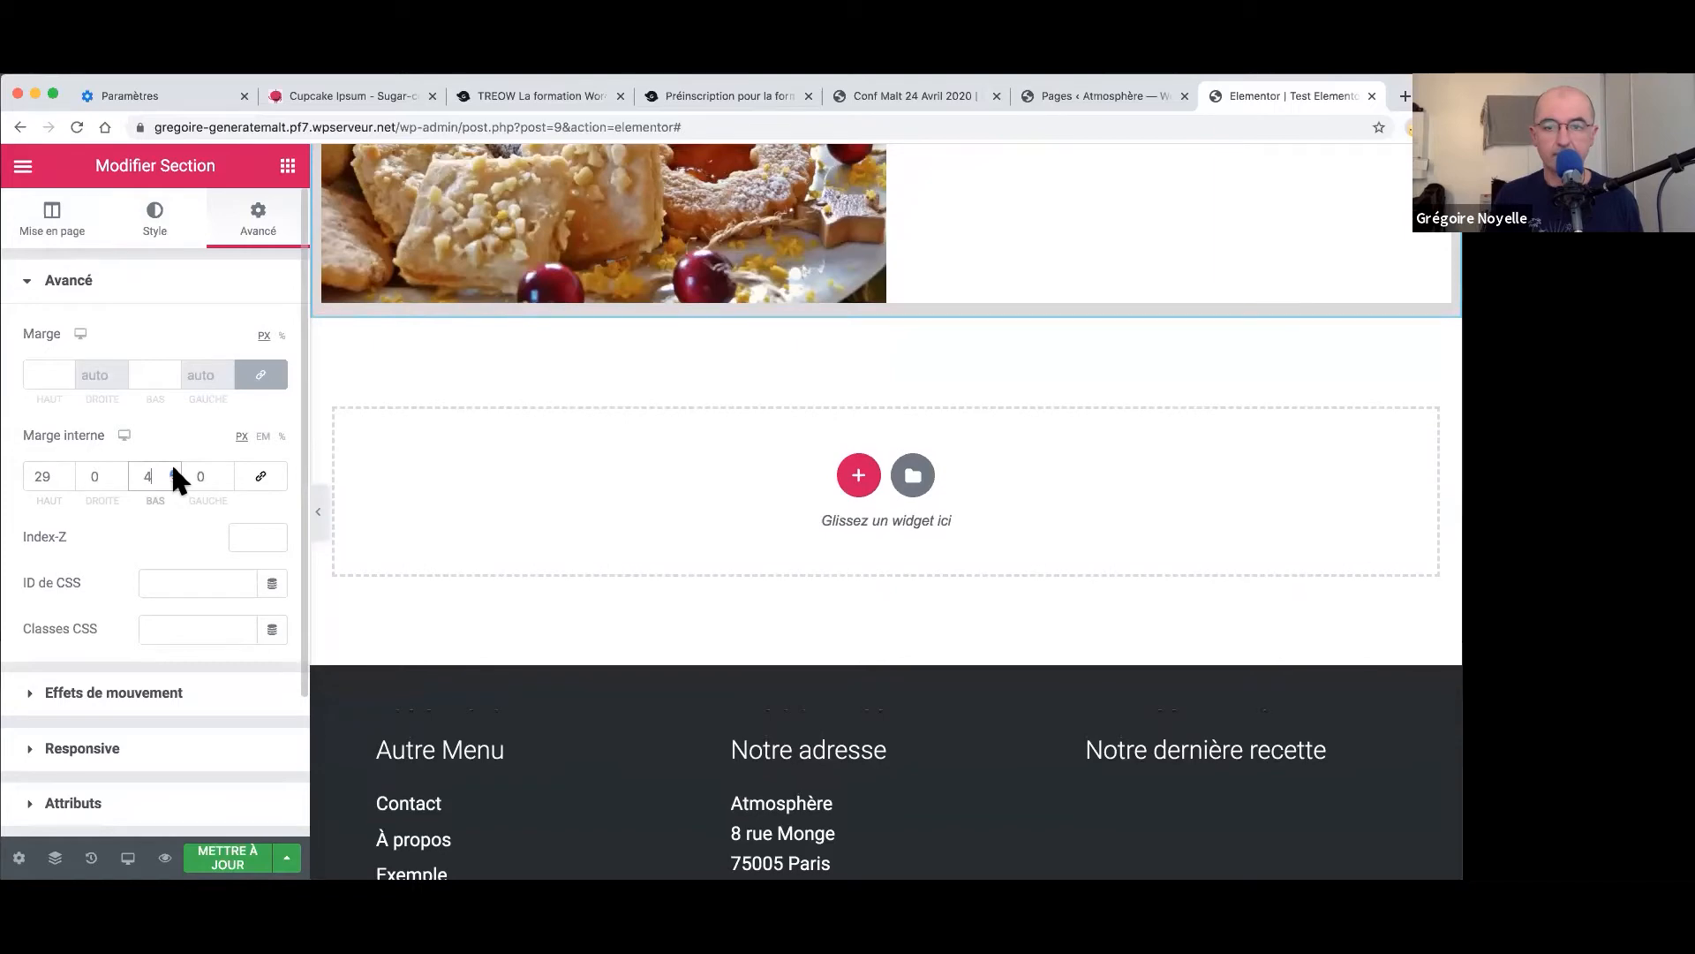
{"action": "left_click_drag", "start_coordinate": [173, 471], "coordinate": [171, 471]}
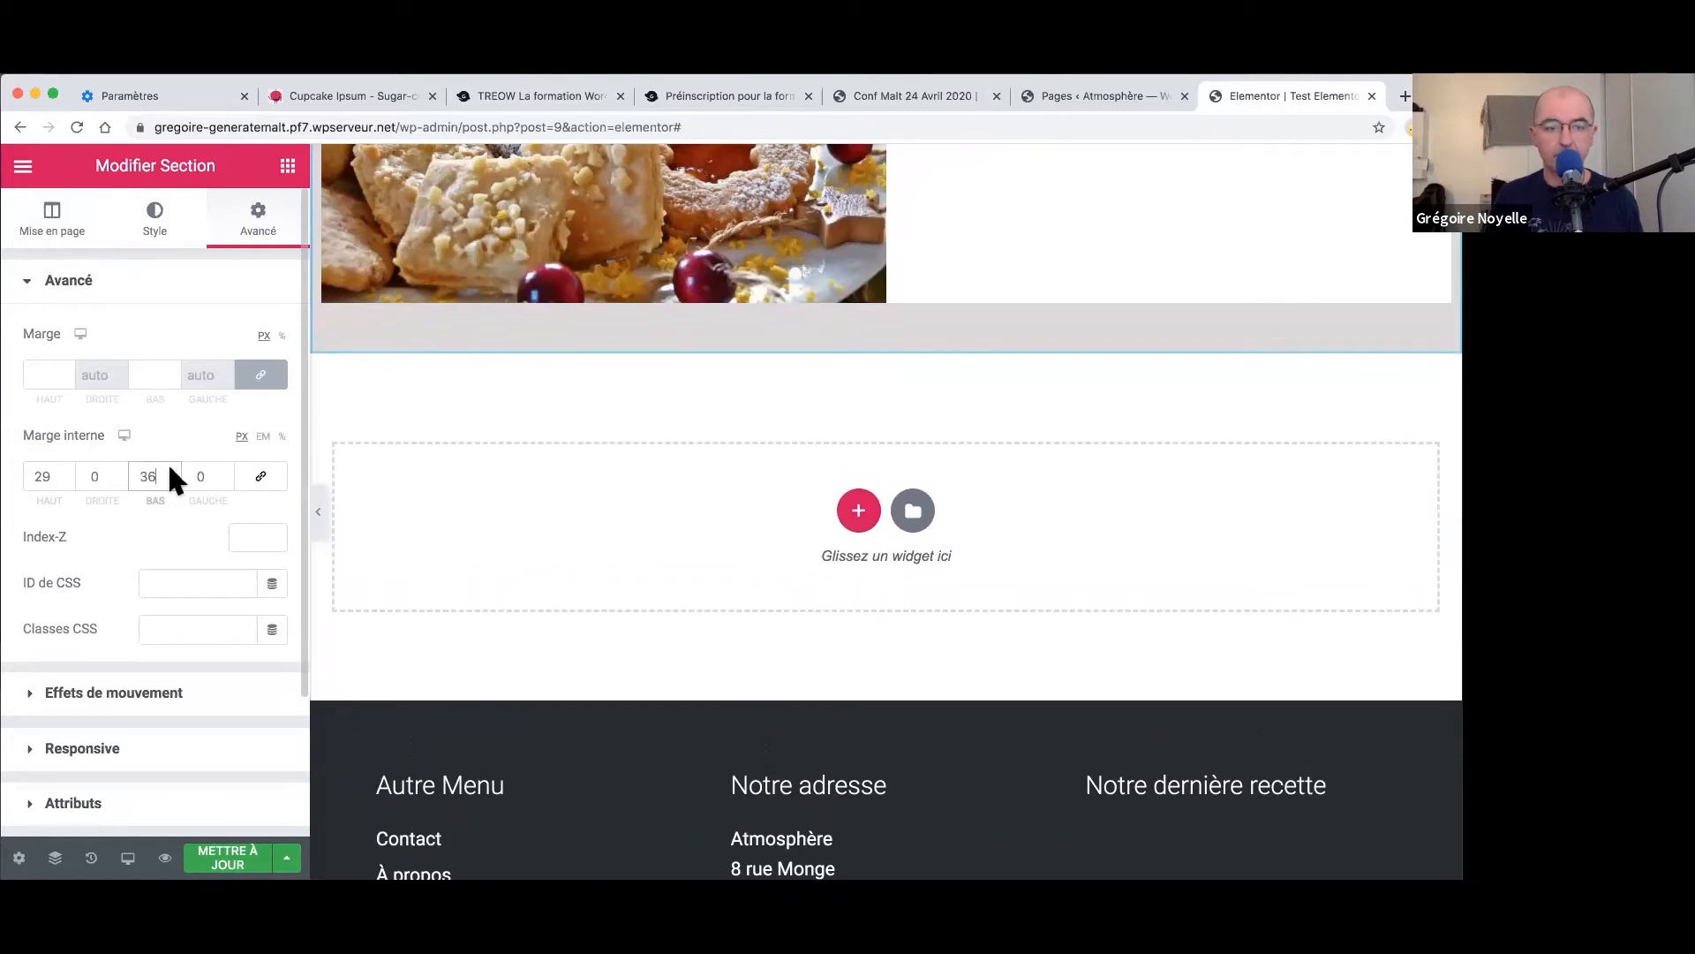
{"action": "scroll", "coordinate": [669, 521], "scroll_direction": "up", "scroll_amount": 10}
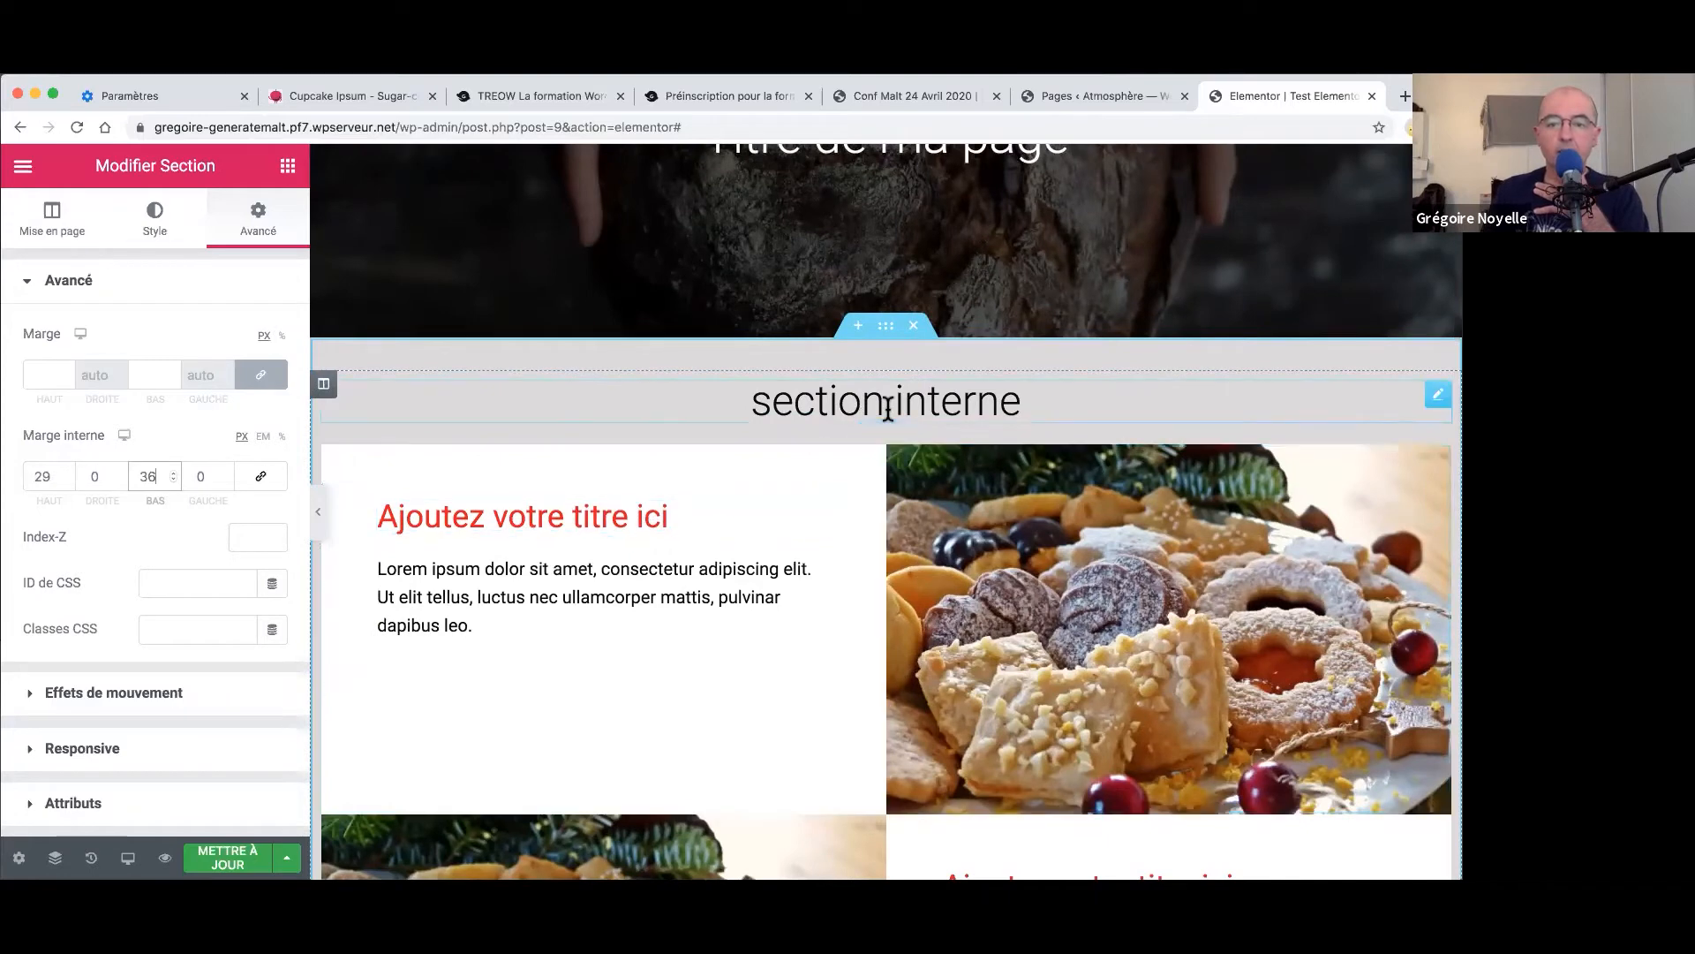
{"action": "scroll", "coordinate": [867, 526], "scroll_direction": "down", "scroll_amount": 1}
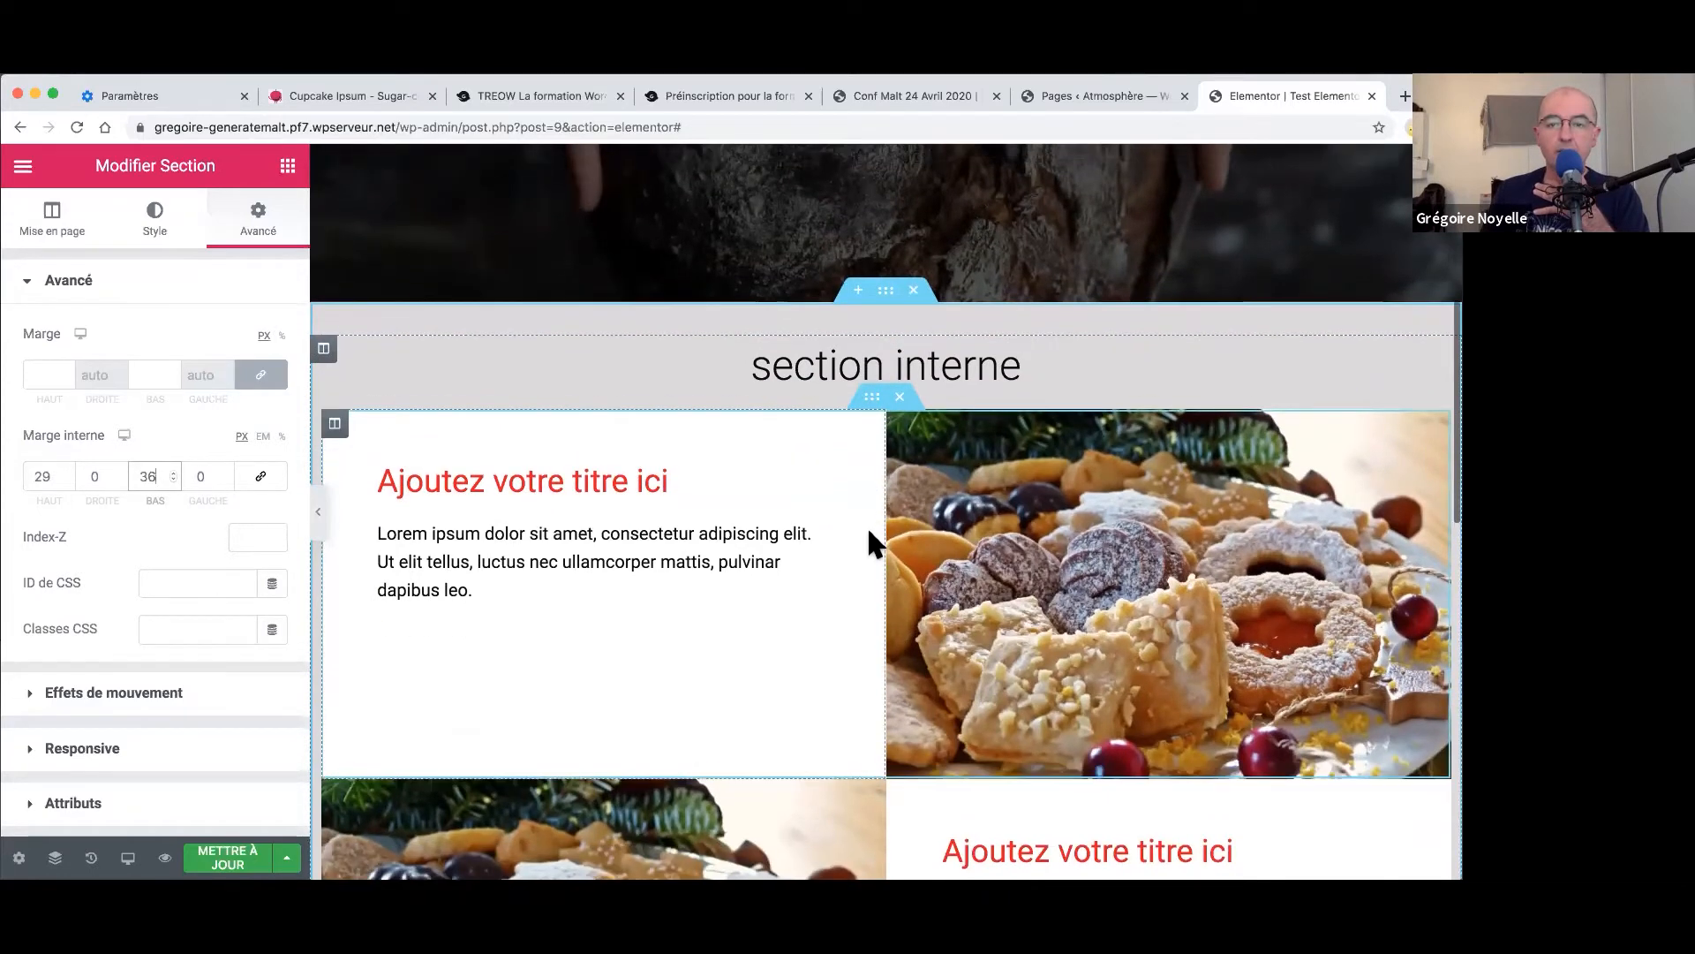
{"action": "scroll", "coordinate": [876, 362], "scroll_direction": "up", "scroll_amount": 1}
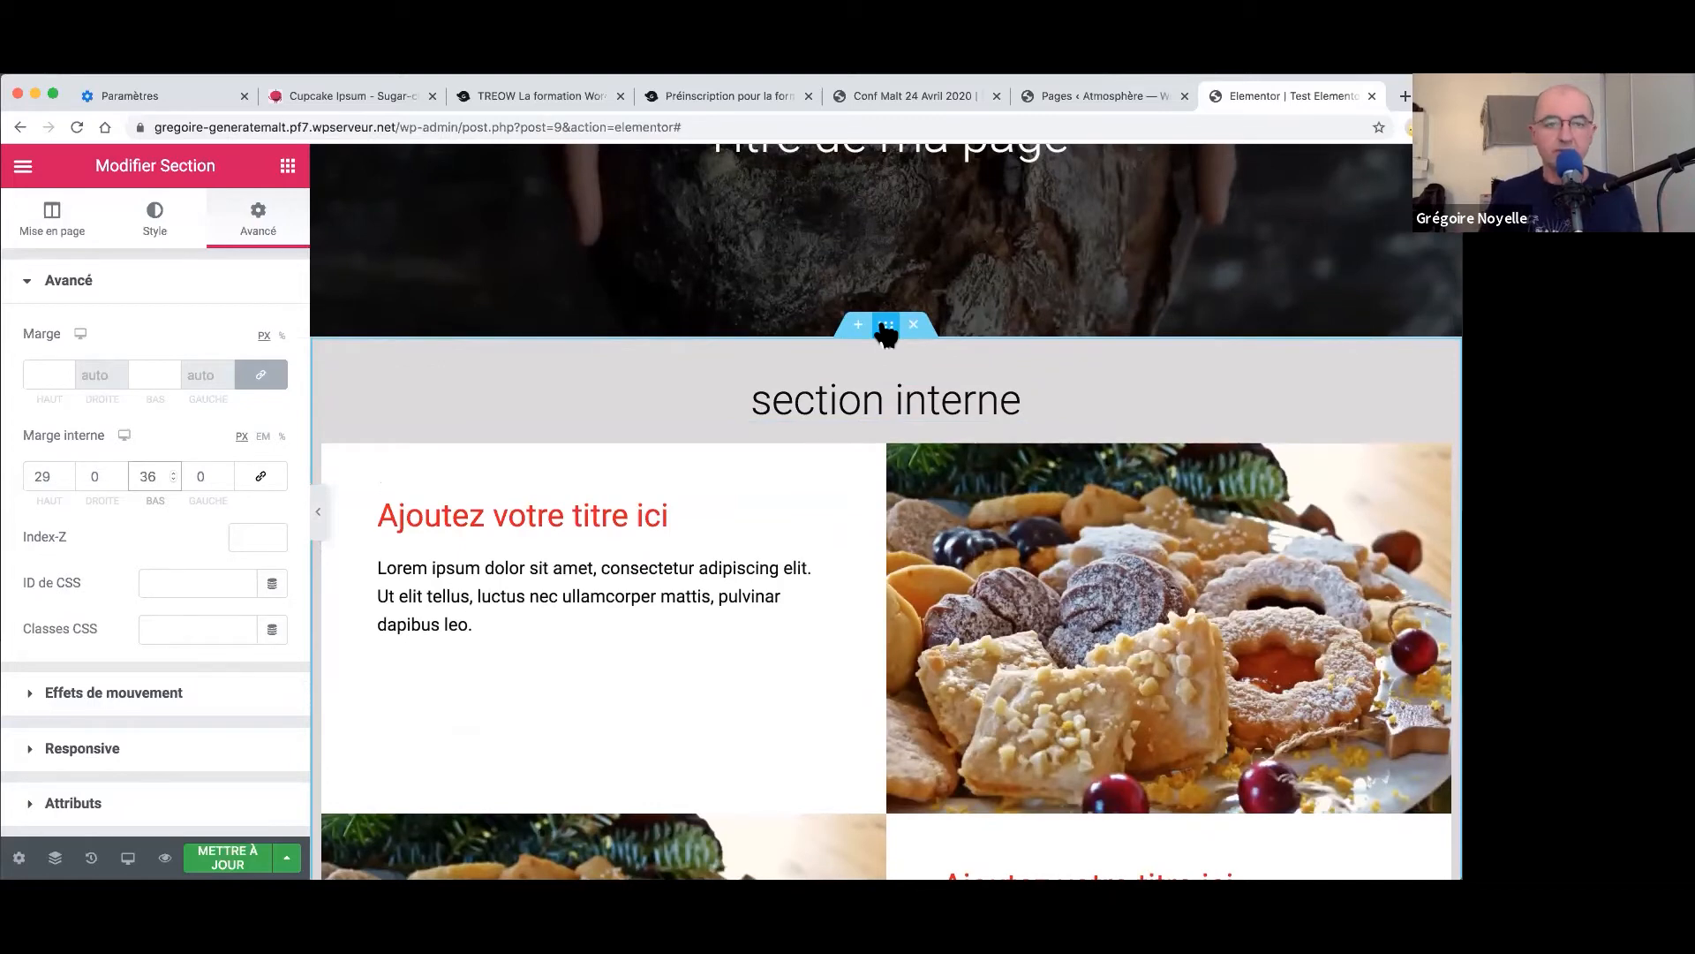
- Use the spinner to bring the grey section's linked Marge Haut/Bas from negative values to 0
{"action": "left_click", "coordinate": [68, 371]}
{"action": "type", "text": "14"}
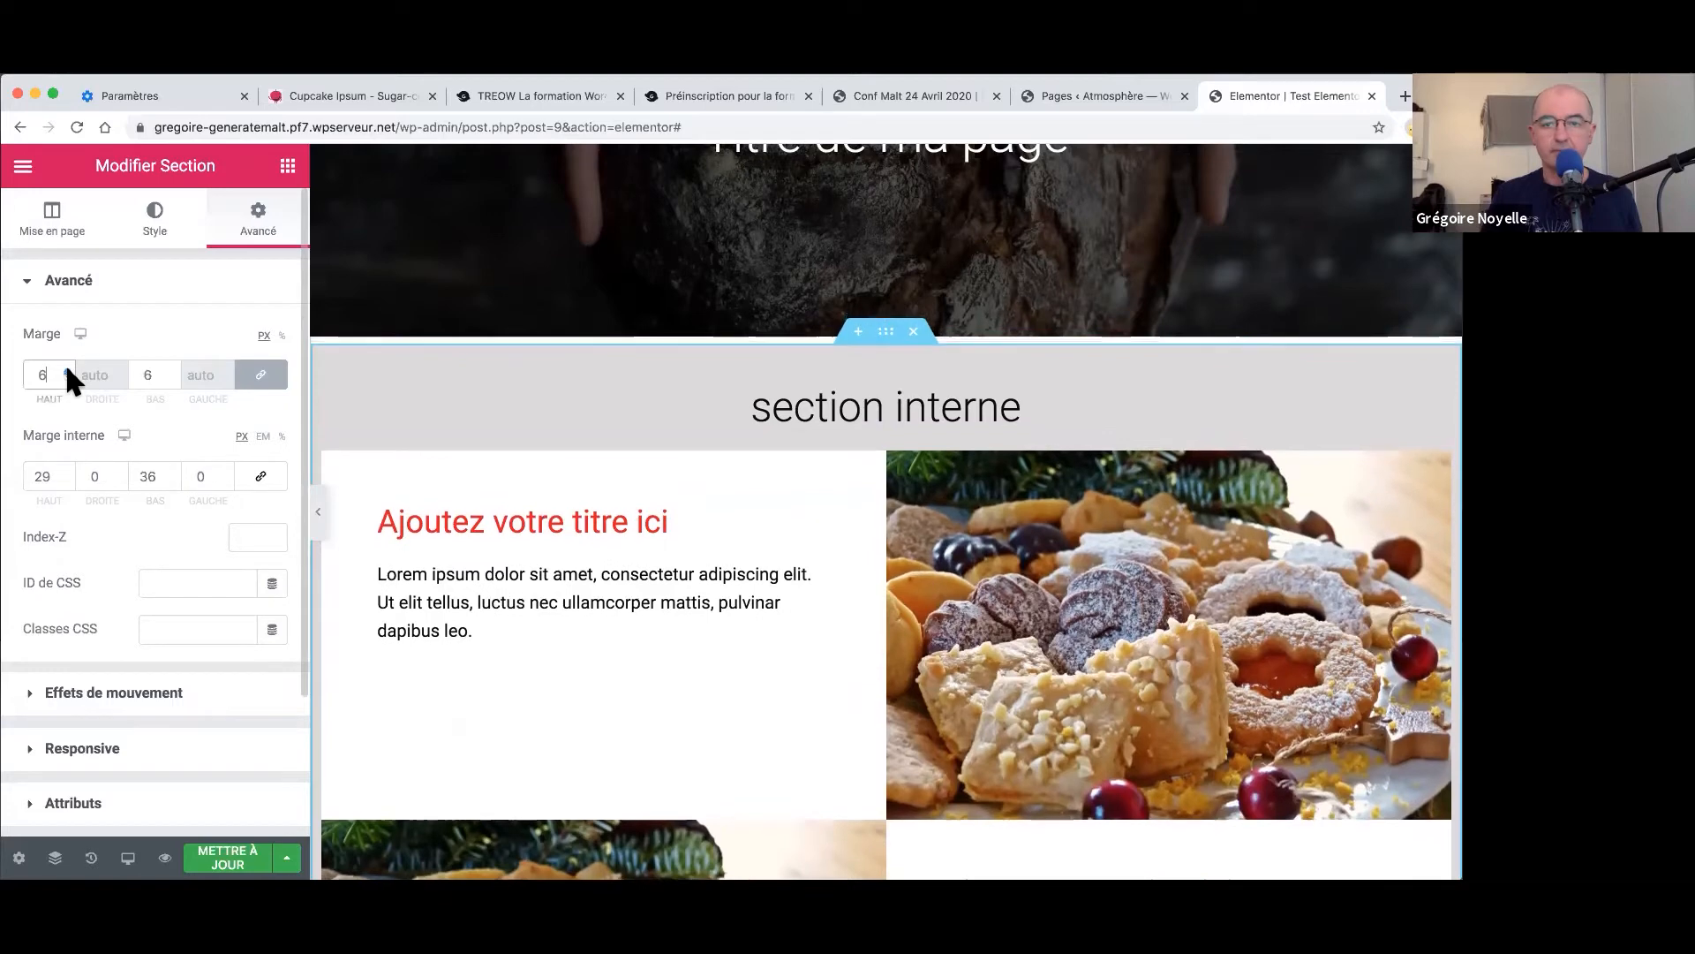
{"action": "left_click", "coordinate": [67, 369]}
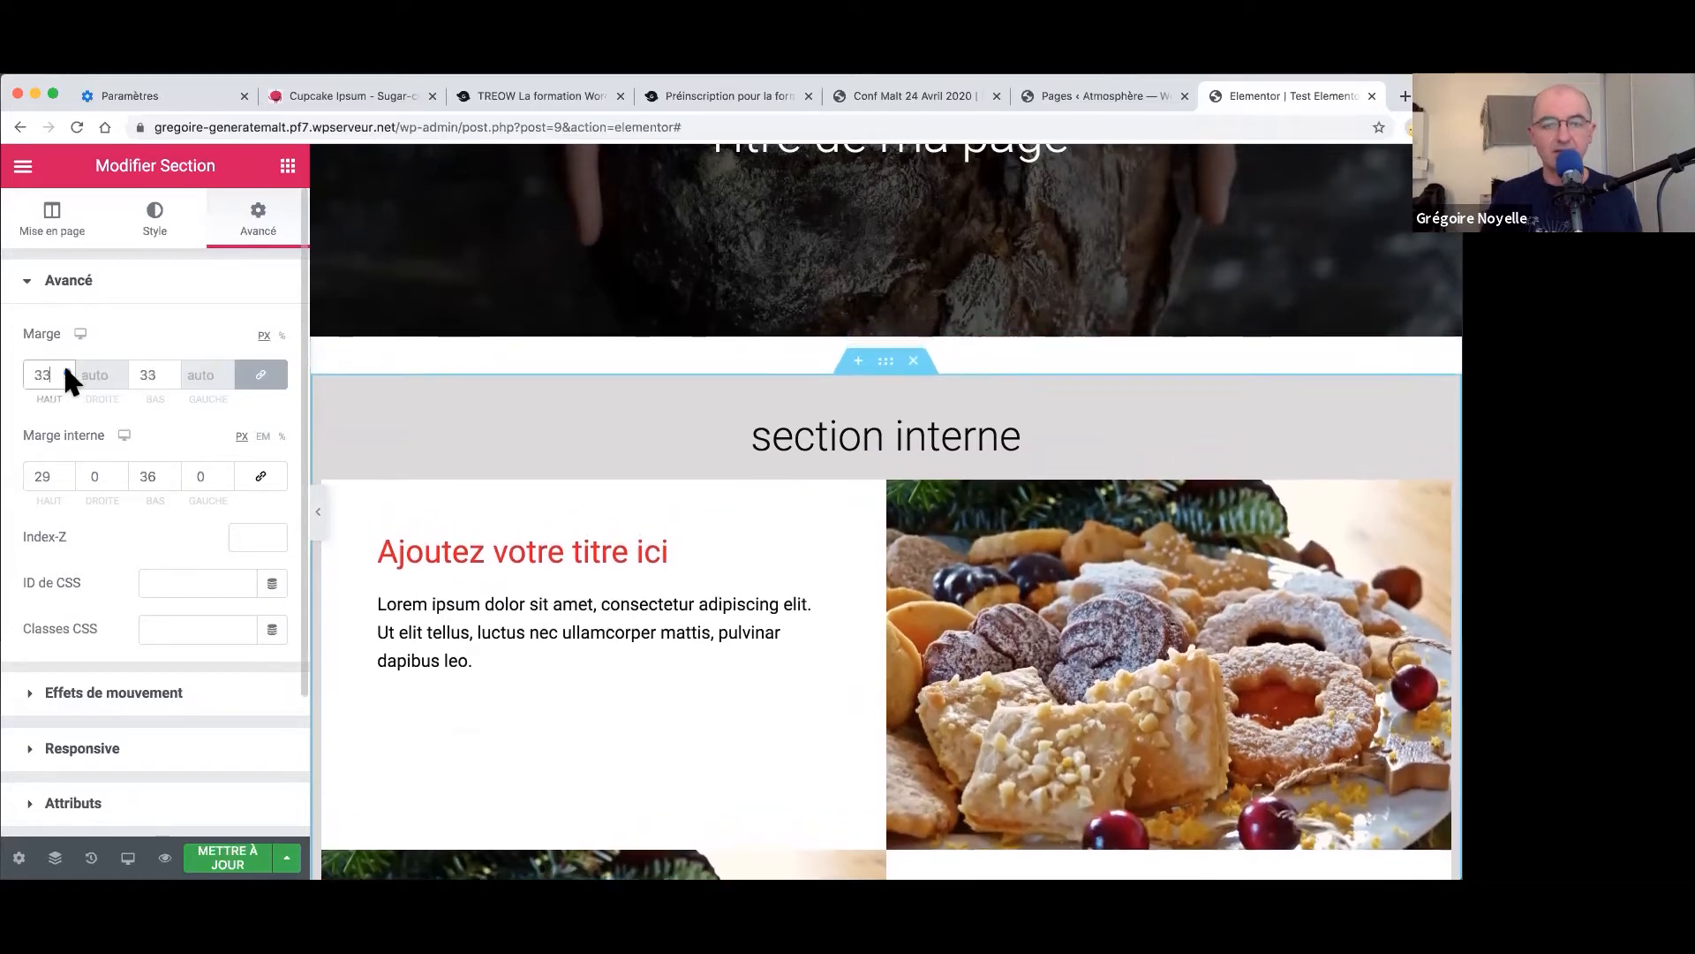
{"action": "left_click", "coordinate": [64, 375]}
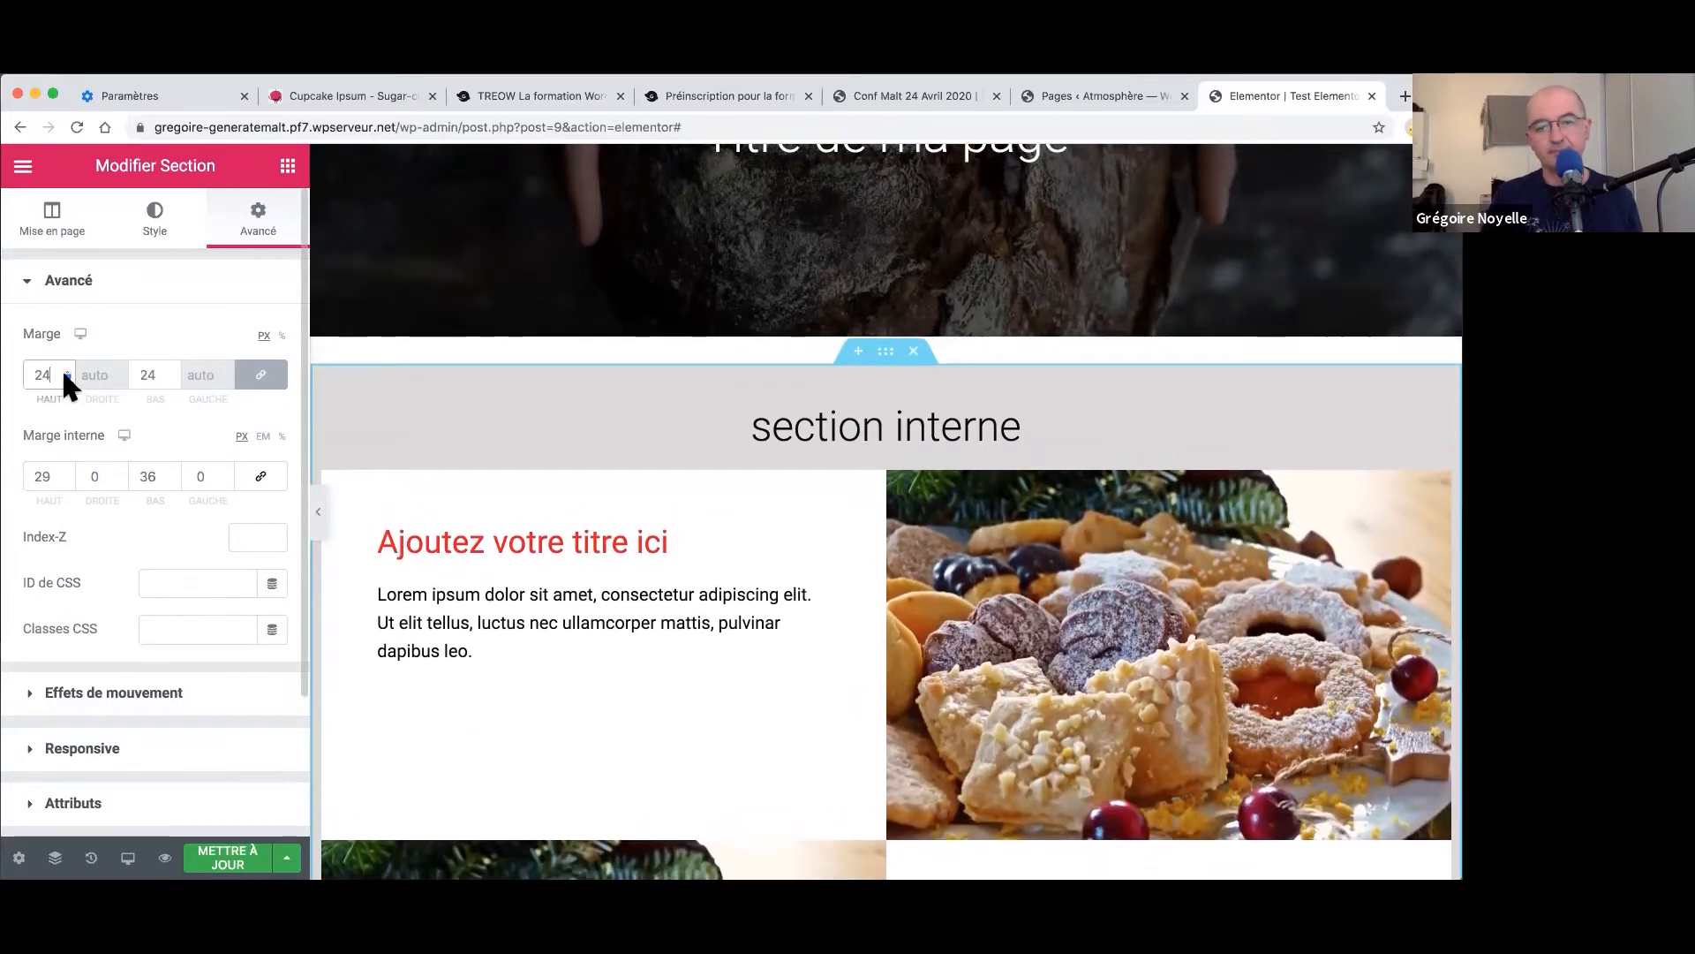
{"action": "left_click", "coordinate": [64, 375]}
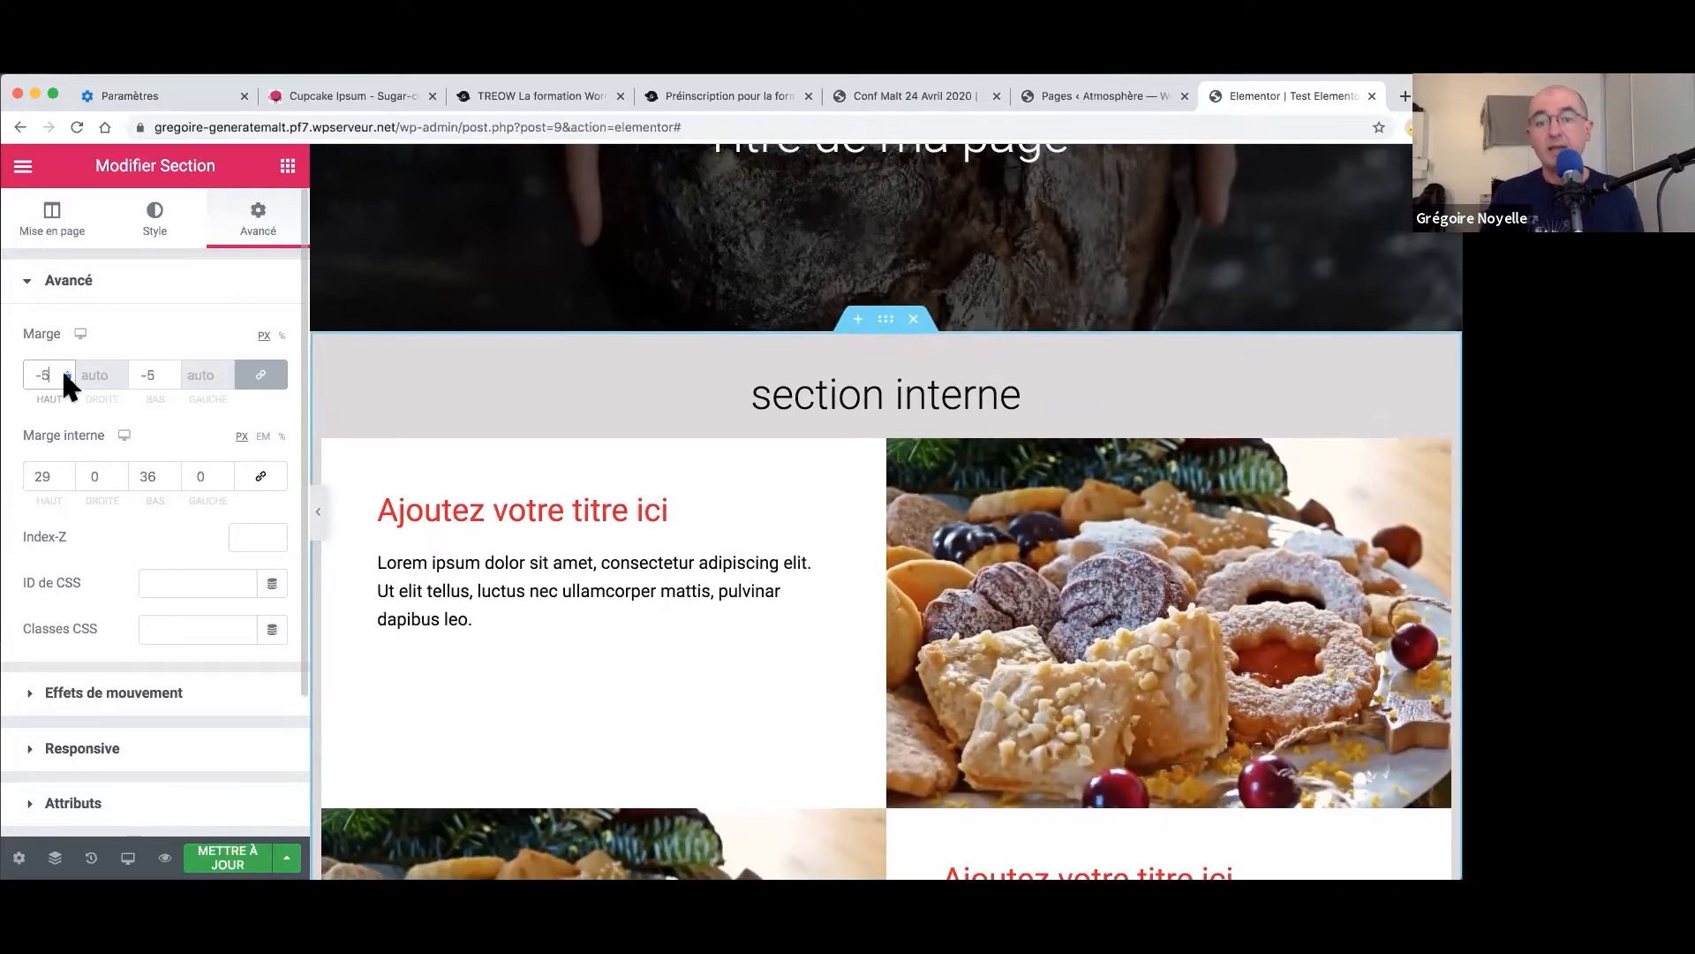
{"action": "left_click", "coordinate": [63, 375]}
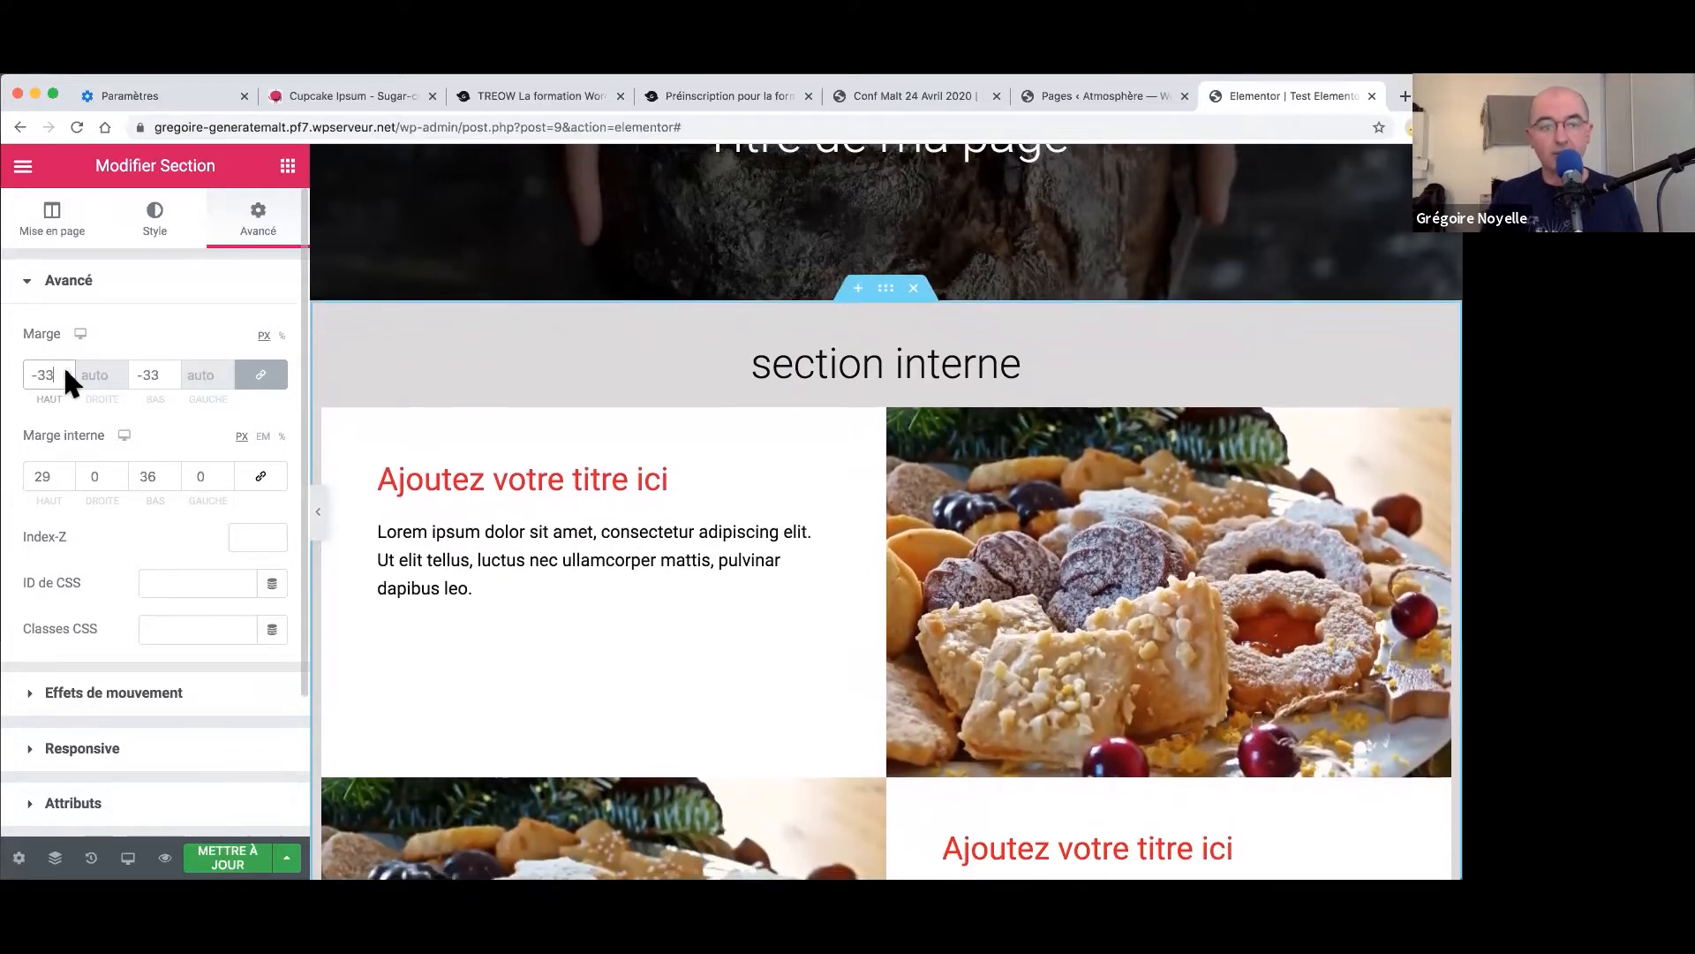
{"action": "left_click", "coordinate": [65, 369]}
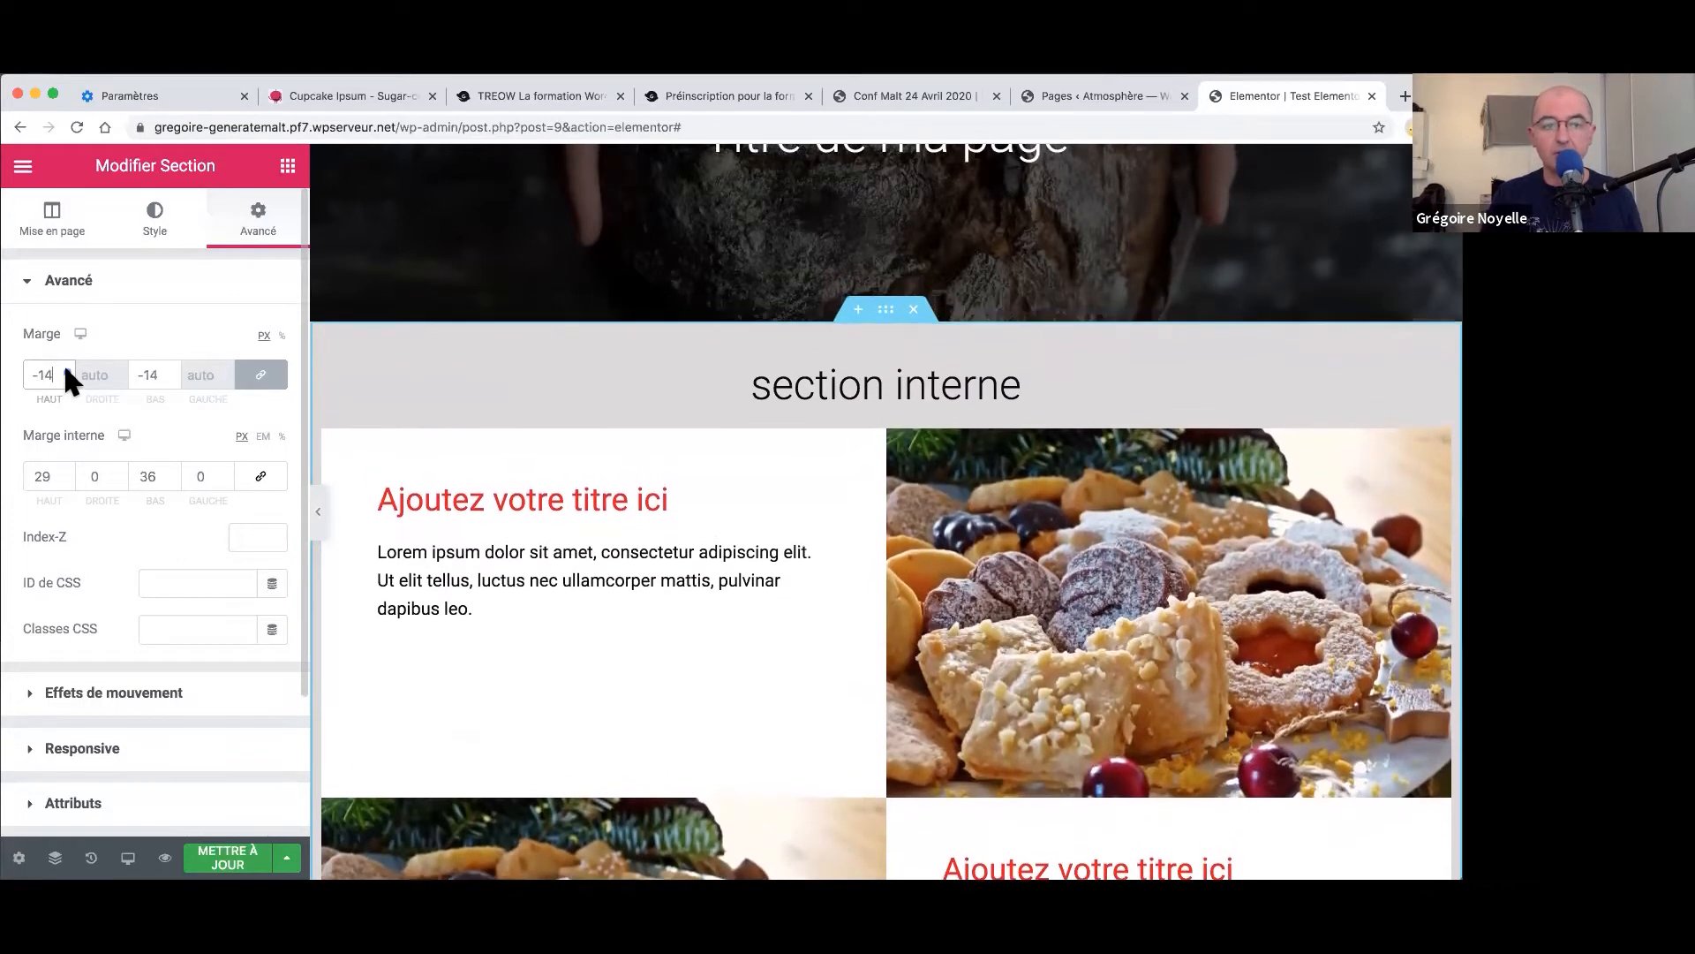
{"action": "left_click", "coordinate": [64, 369]}
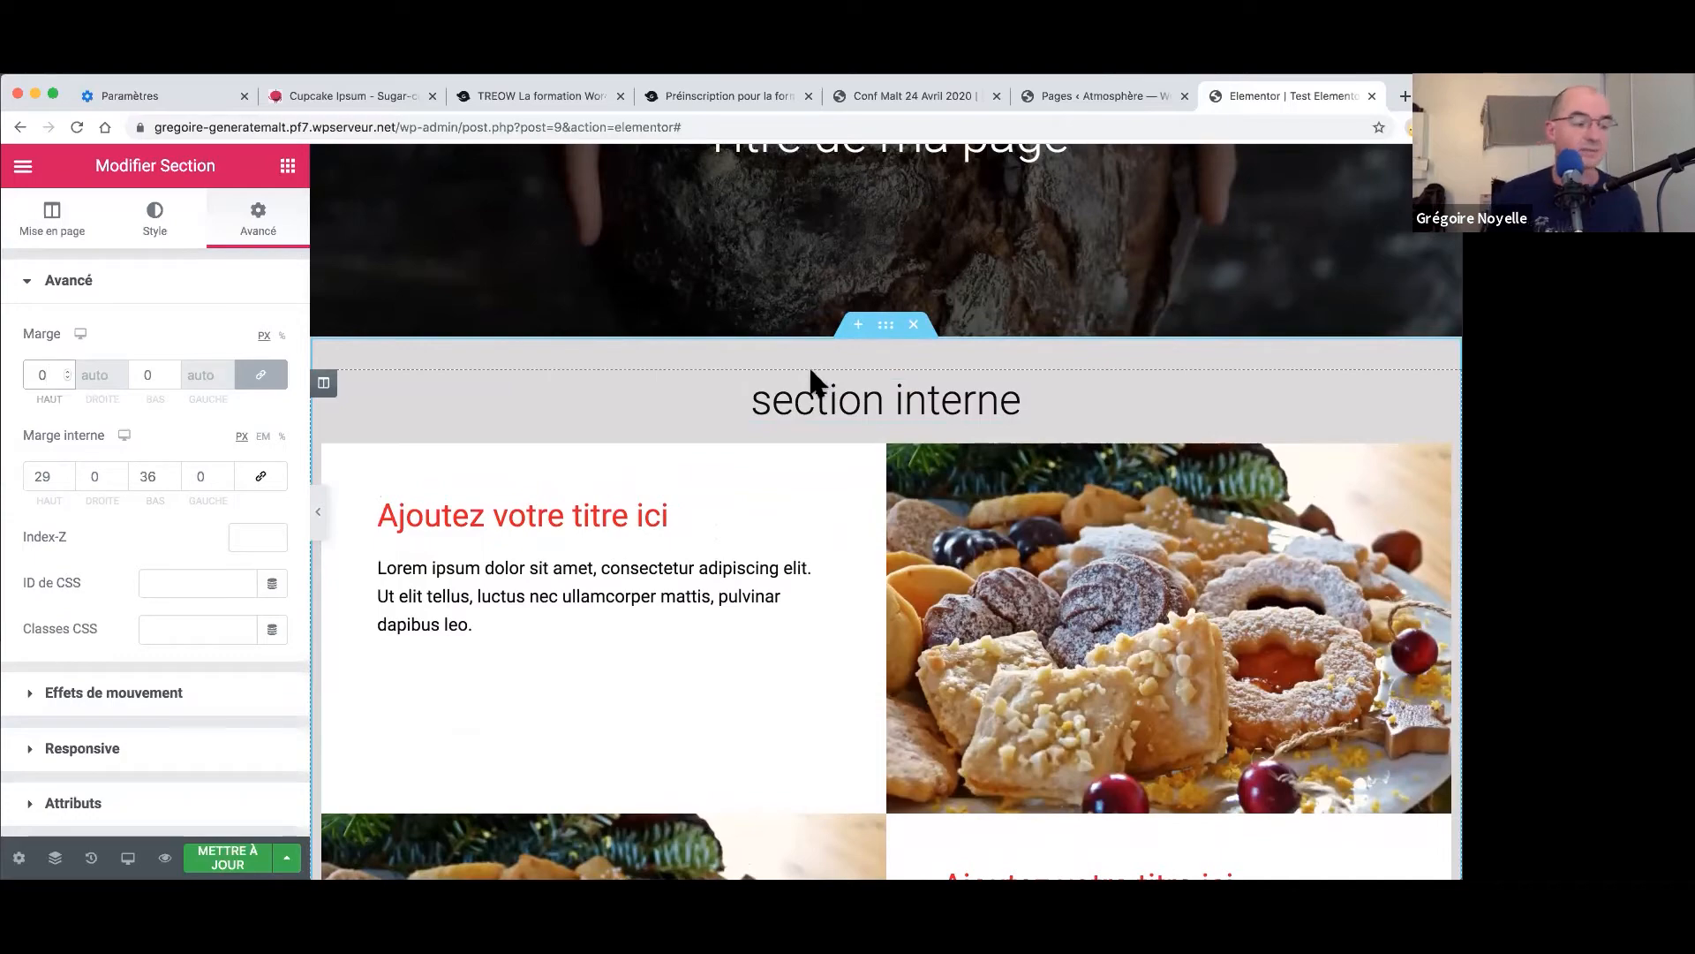
- Select the first row's 'Ajoutez votre titre ici' heading and set its text colour to green #23A455
{"action": "scroll", "coordinate": [835, 398], "scroll_direction": "down", "scroll_amount": 2}
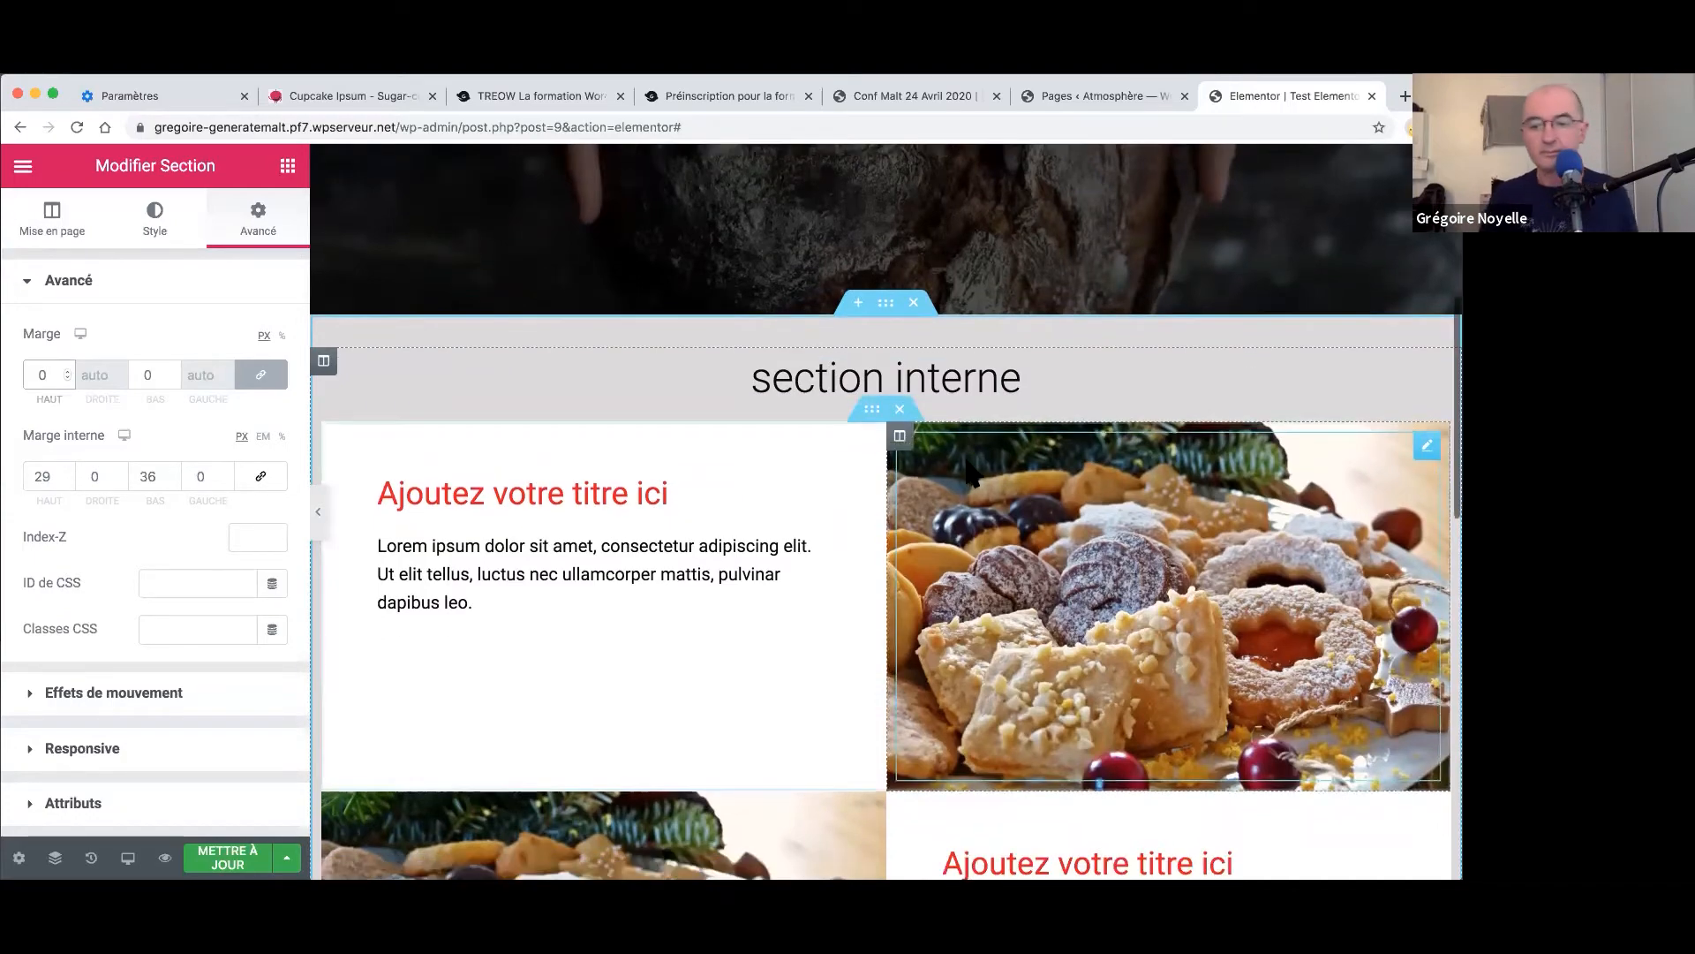
{"action": "scroll", "coordinate": [967, 468], "scroll_direction": "down", "scroll_amount": 6}
{"action": "scroll", "coordinate": [971, 484], "scroll_direction": "up", "scroll_amount": 2}
{"action": "scroll", "coordinate": [966, 484], "scroll_direction": "up", "scroll_amount": 6}
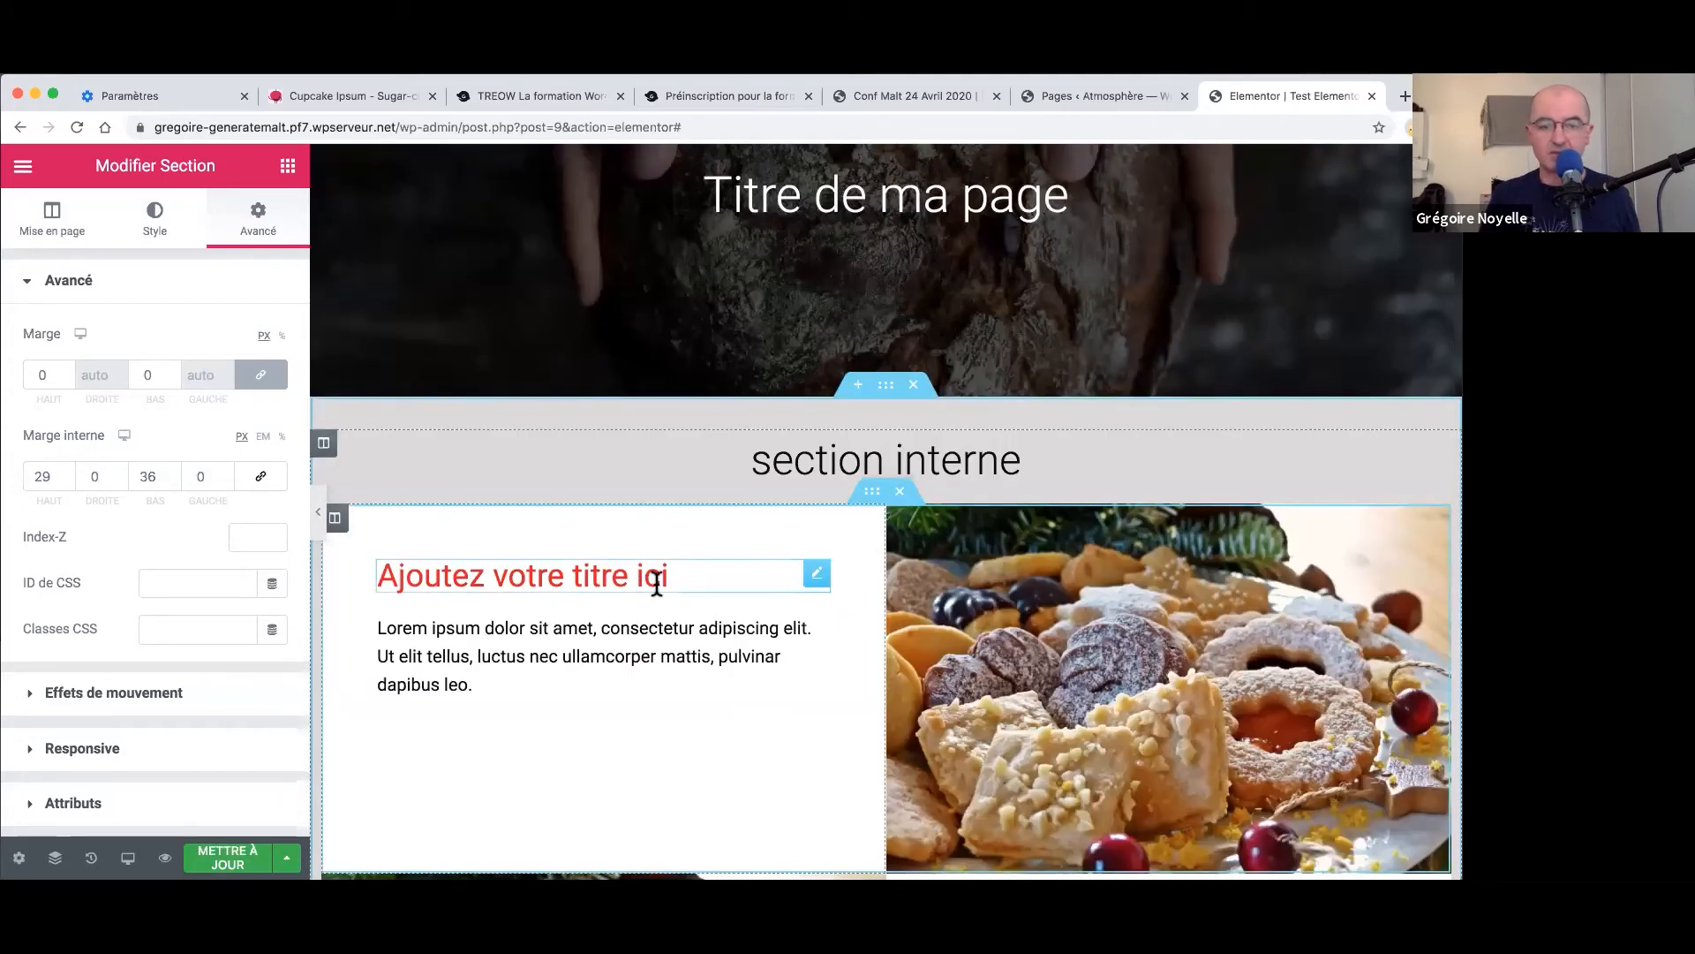
{"action": "left_click", "coordinate": [647, 586]}
{"action": "left_click", "coordinate": [243, 335]}
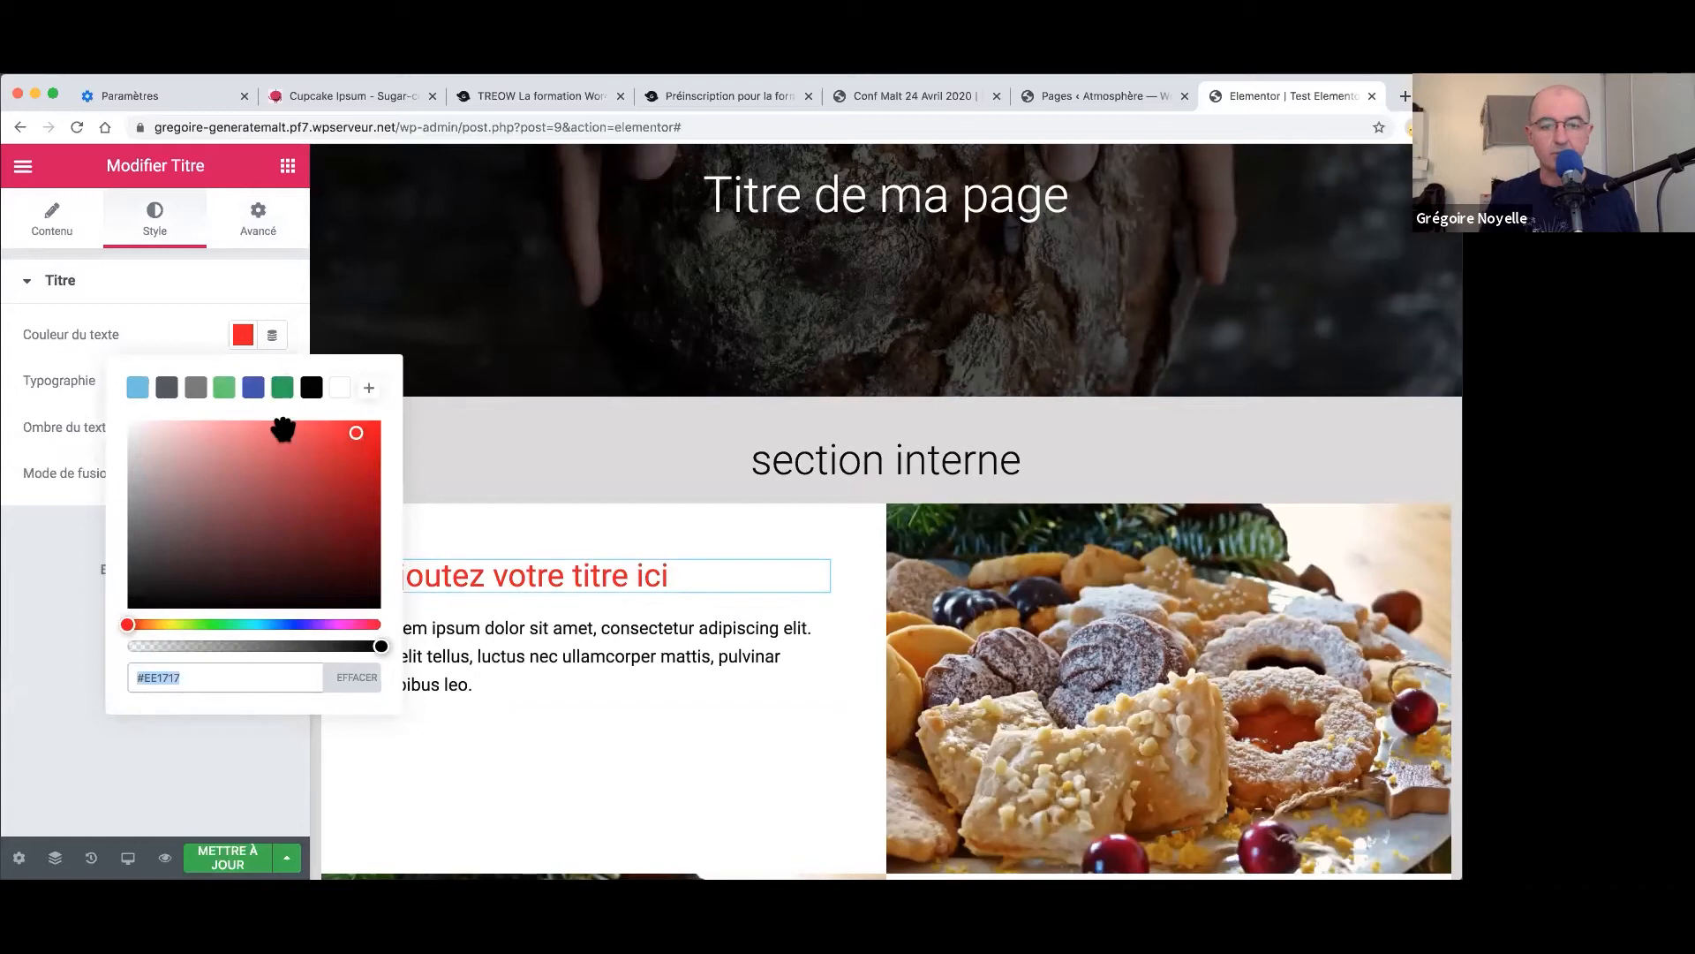
{"action": "left_click", "coordinate": [283, 393]}
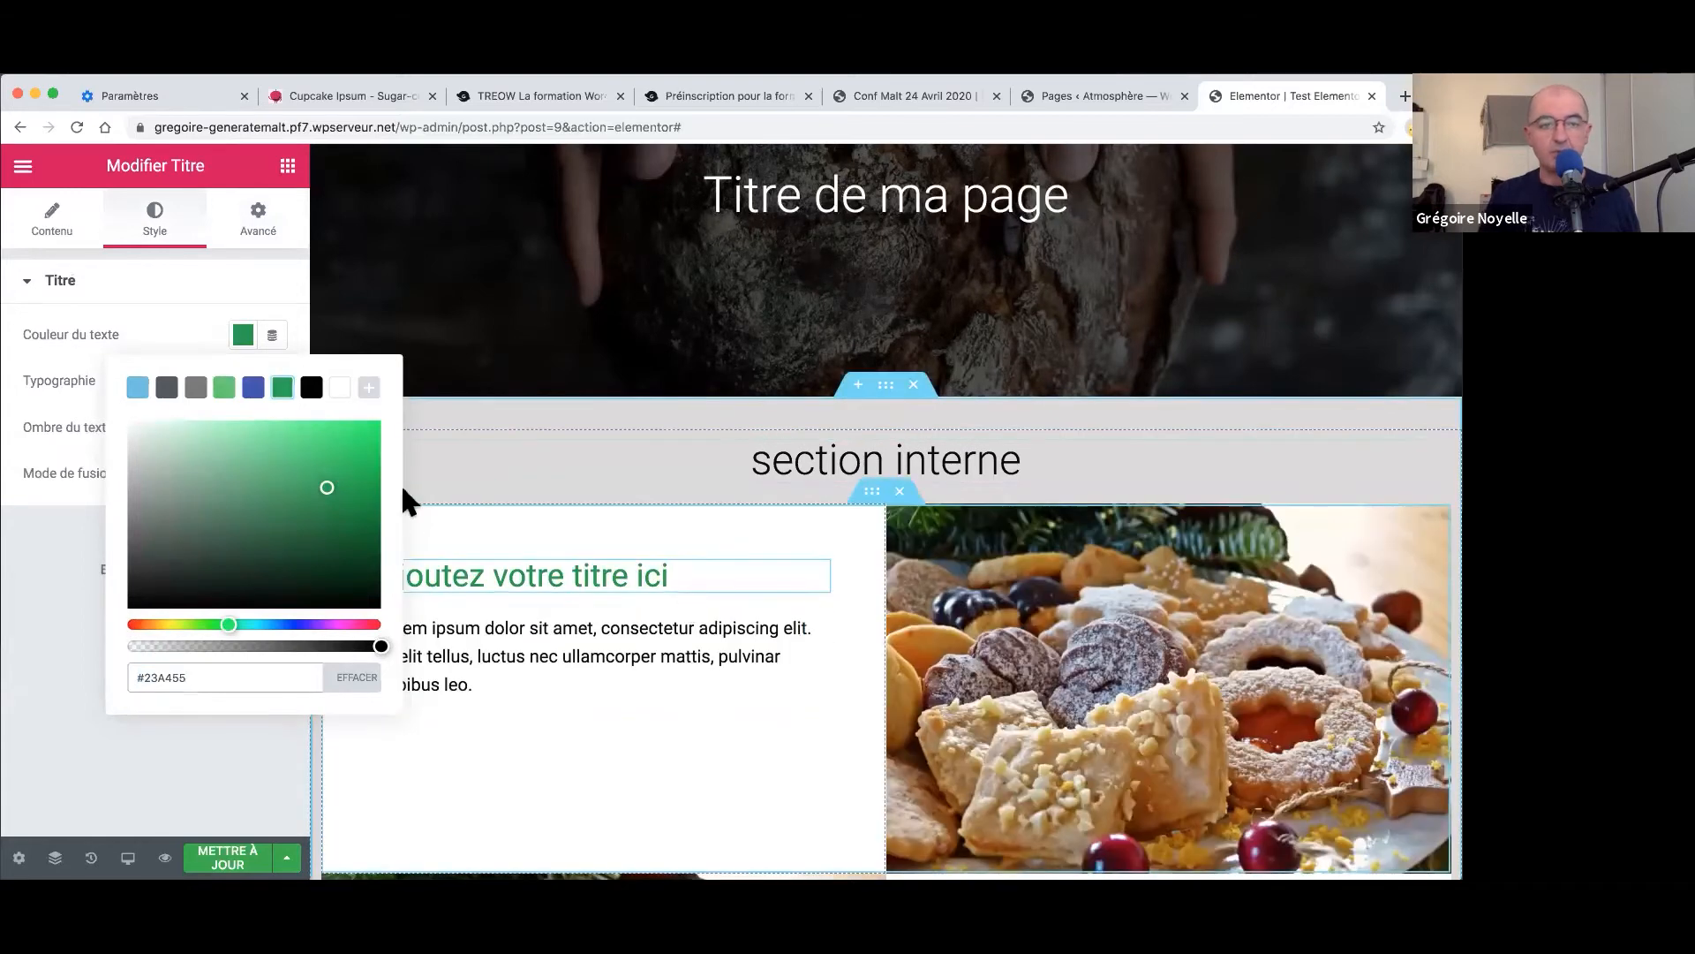
{"action": "left_click", "coordinate": [255, 295]}
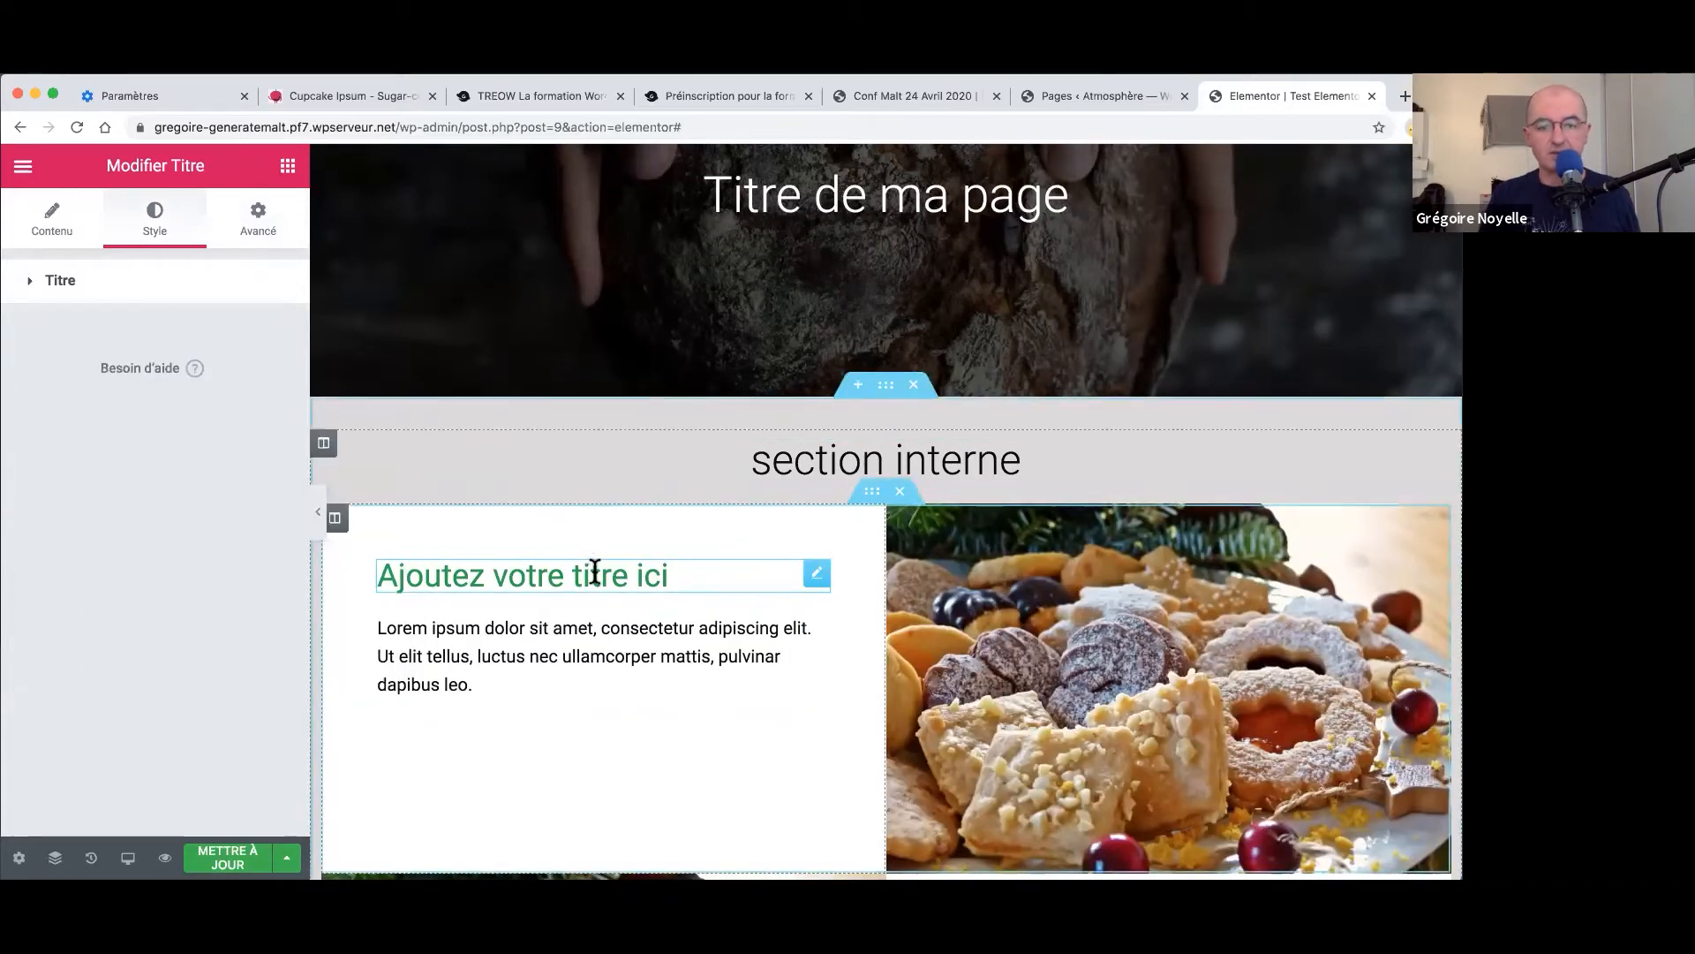
- Enlarge the heading's Typographie size from 29 to 34 px
{"action": "left_click", "coordinate": [70, 292]}
{"action": "left_click", "coordinate": [272, 382]}
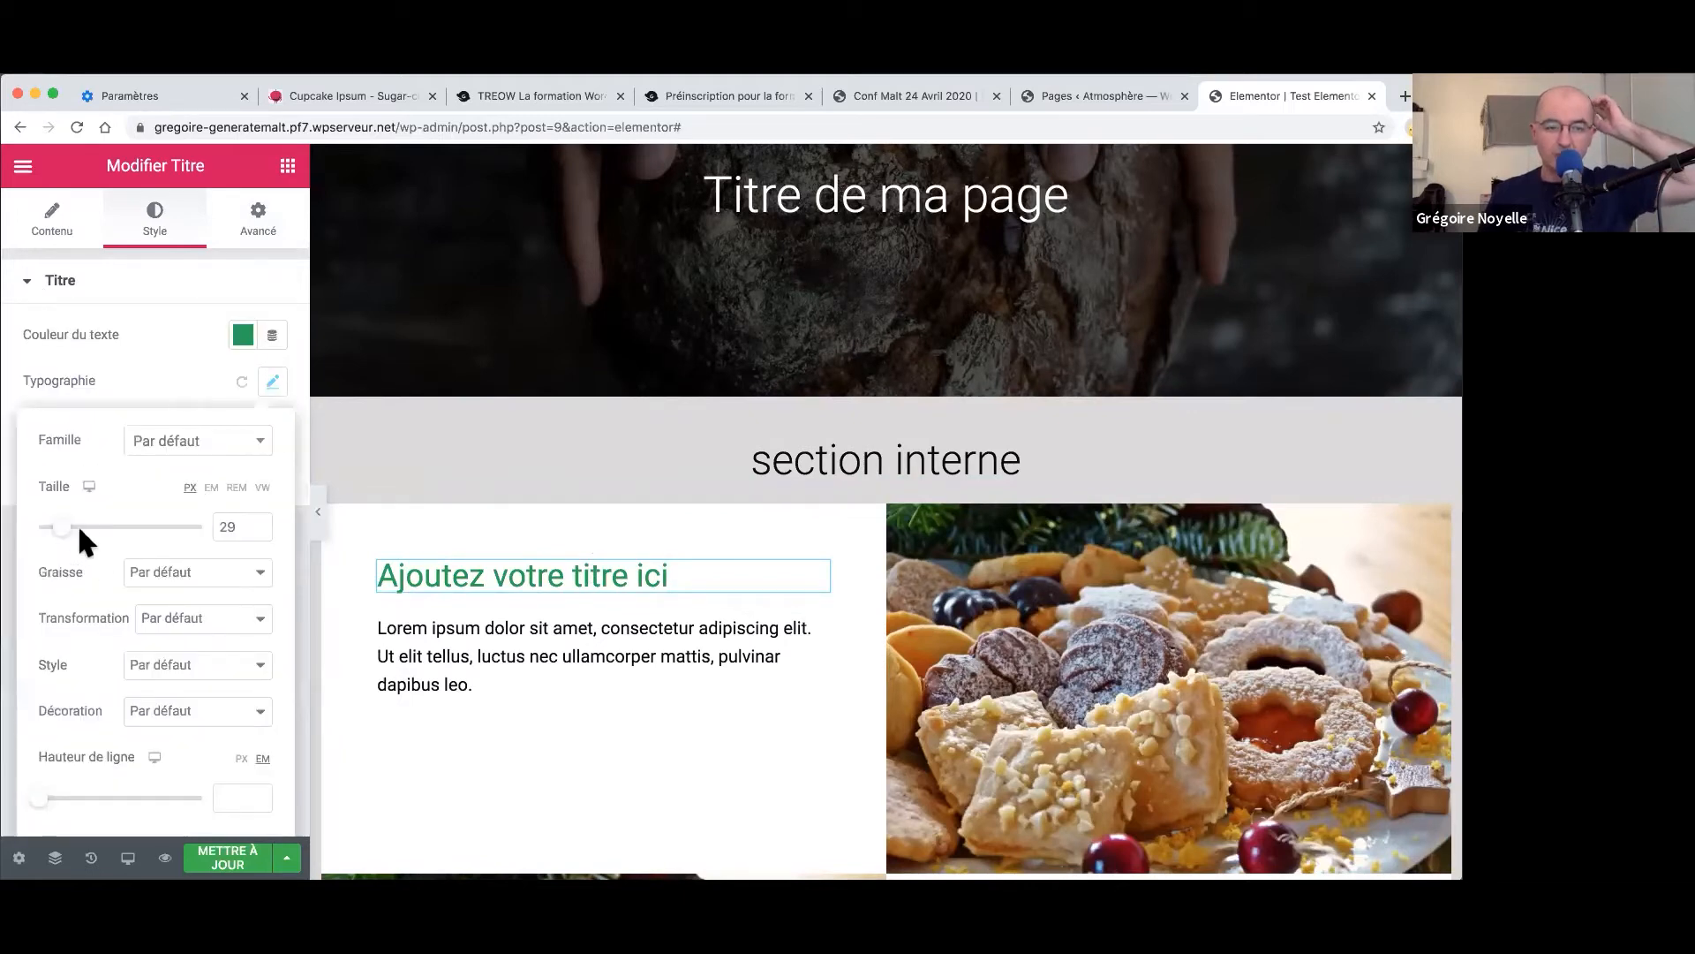
{"action": "left_click_drag", "start_coordinate": [70, 534], "coordinate": [77, 534]}
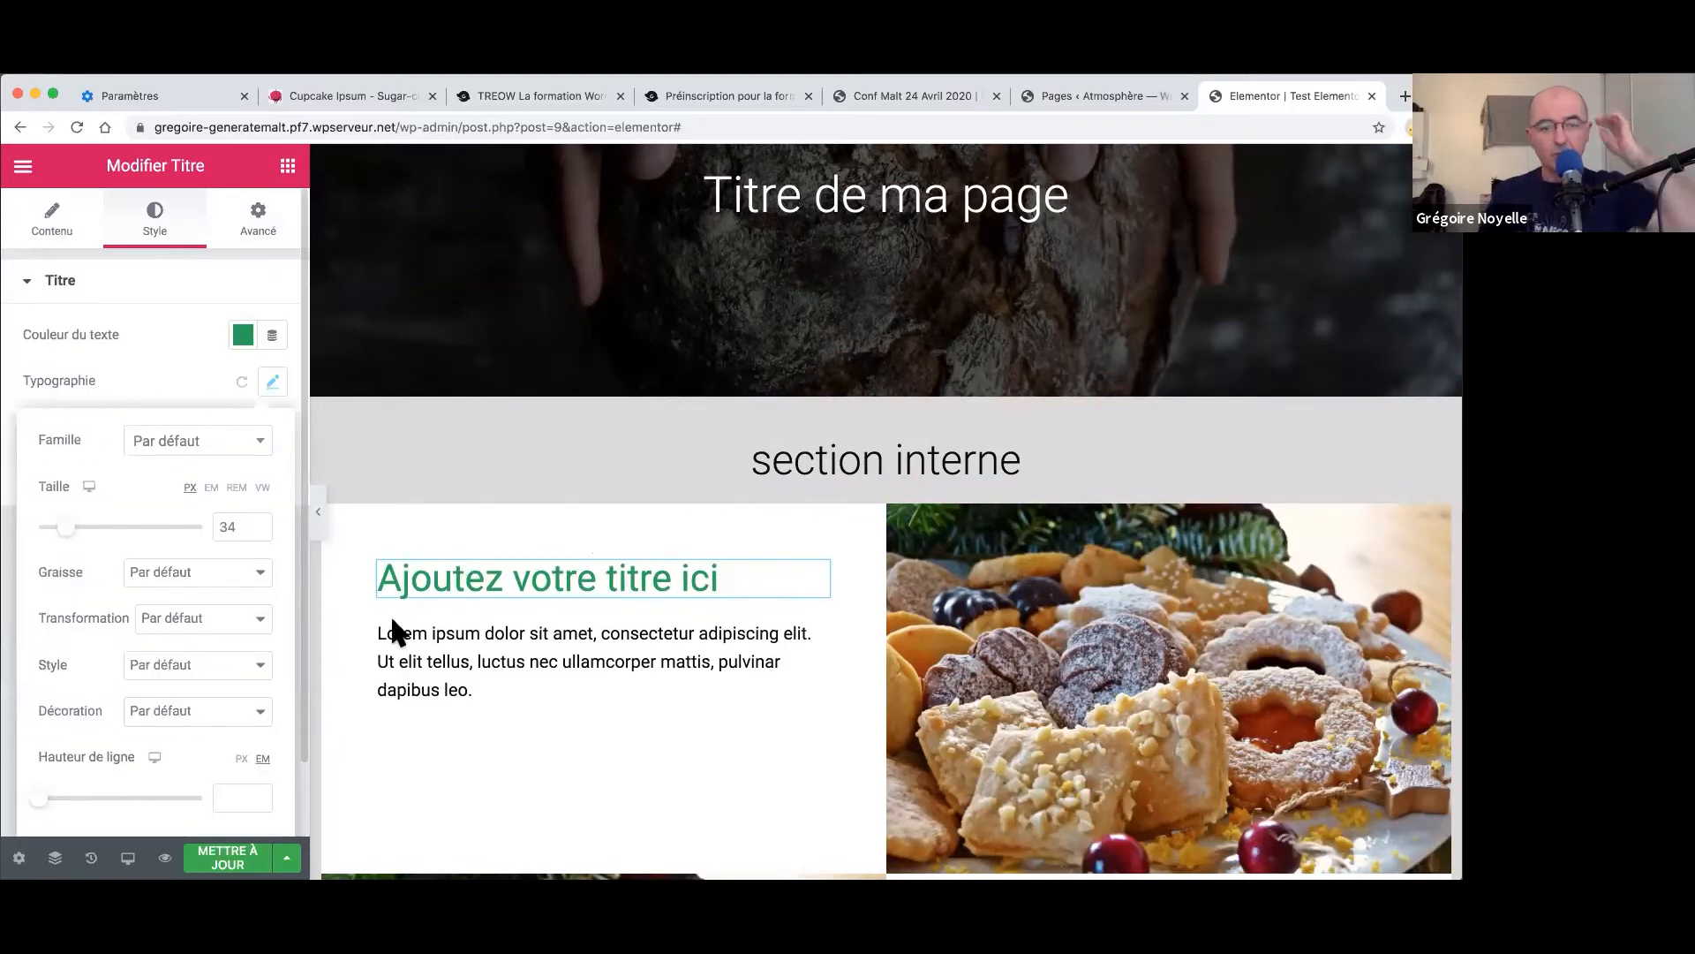
- Copy the green first-row heading with its Copier action
{"action": "left_click", "coordinate": [445, 633]}
{"action": "right_click", "coordinate": [565, 583]}
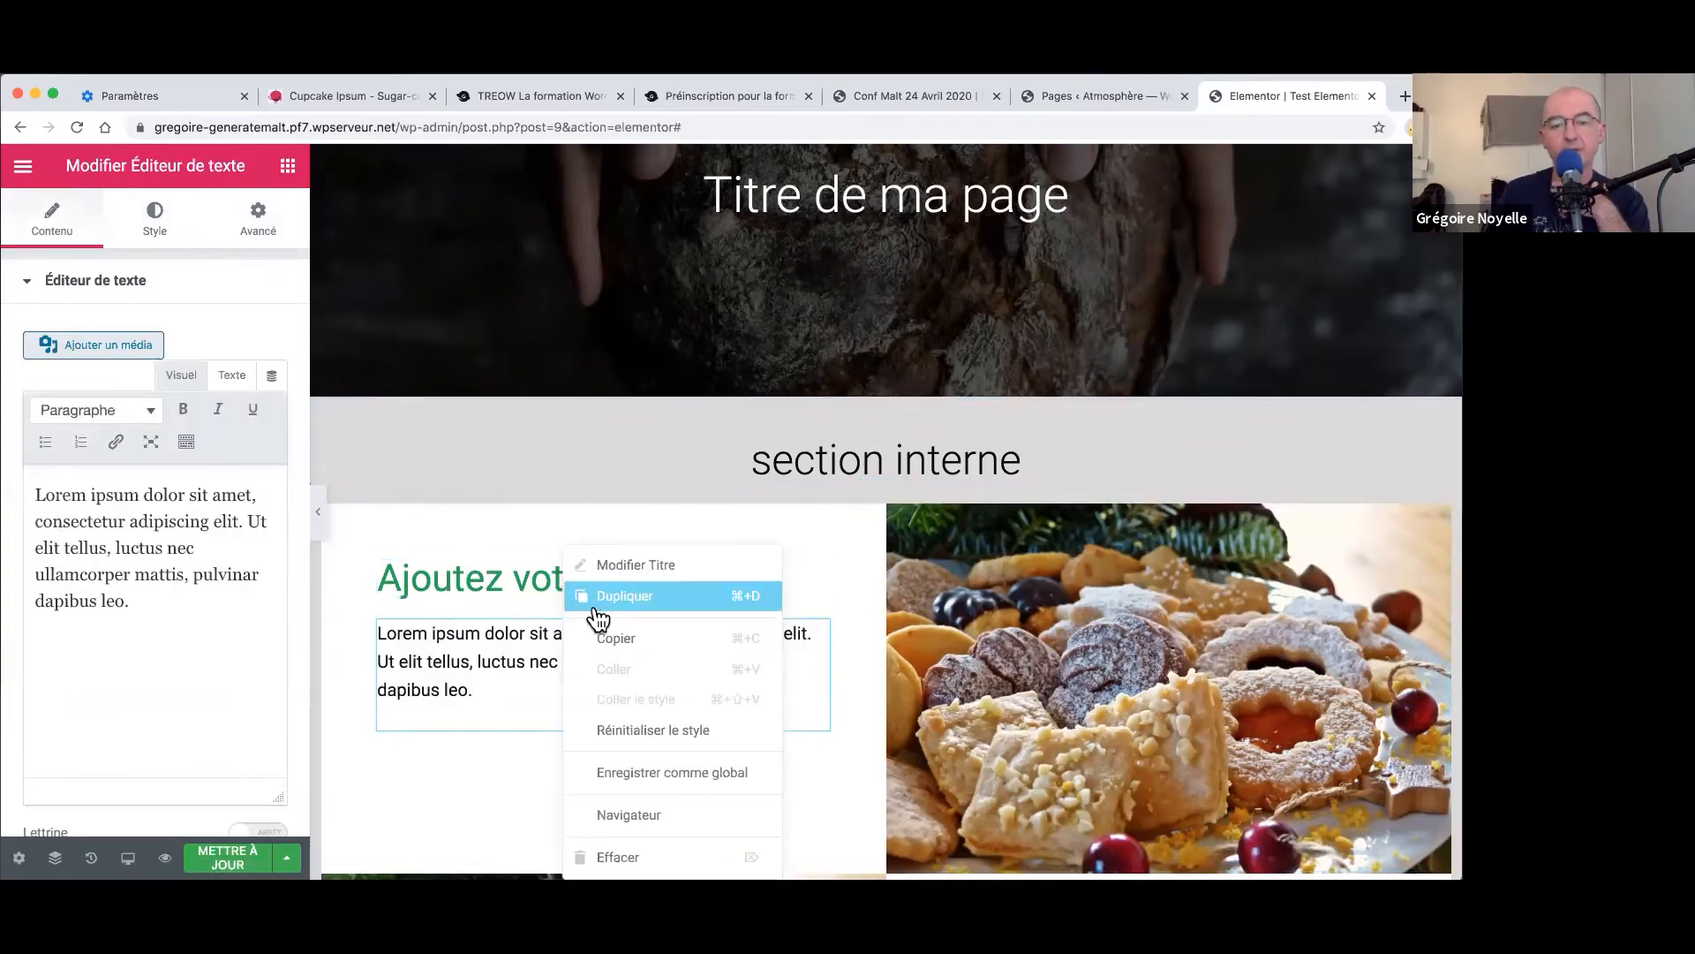
{"action": "left_click", "coordinate": [612, 638]}
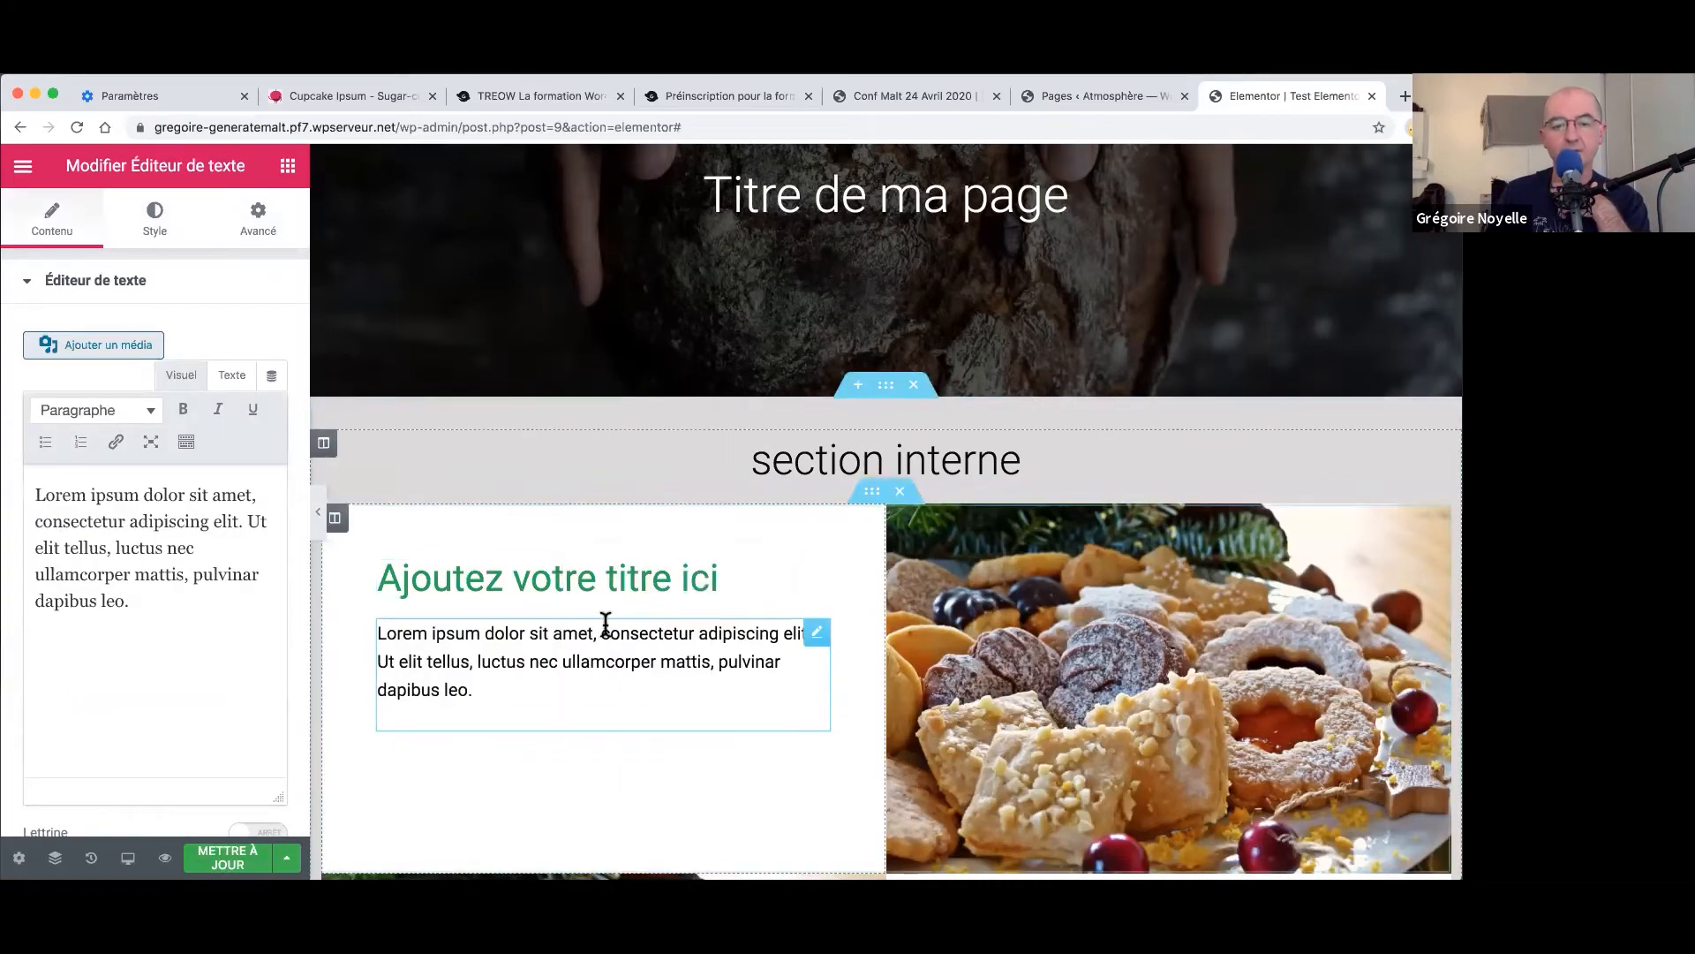
{"action": "left_click", "coordinate": [552, 580]}
{"action": "right_click", "coordinate": [550, 580]}
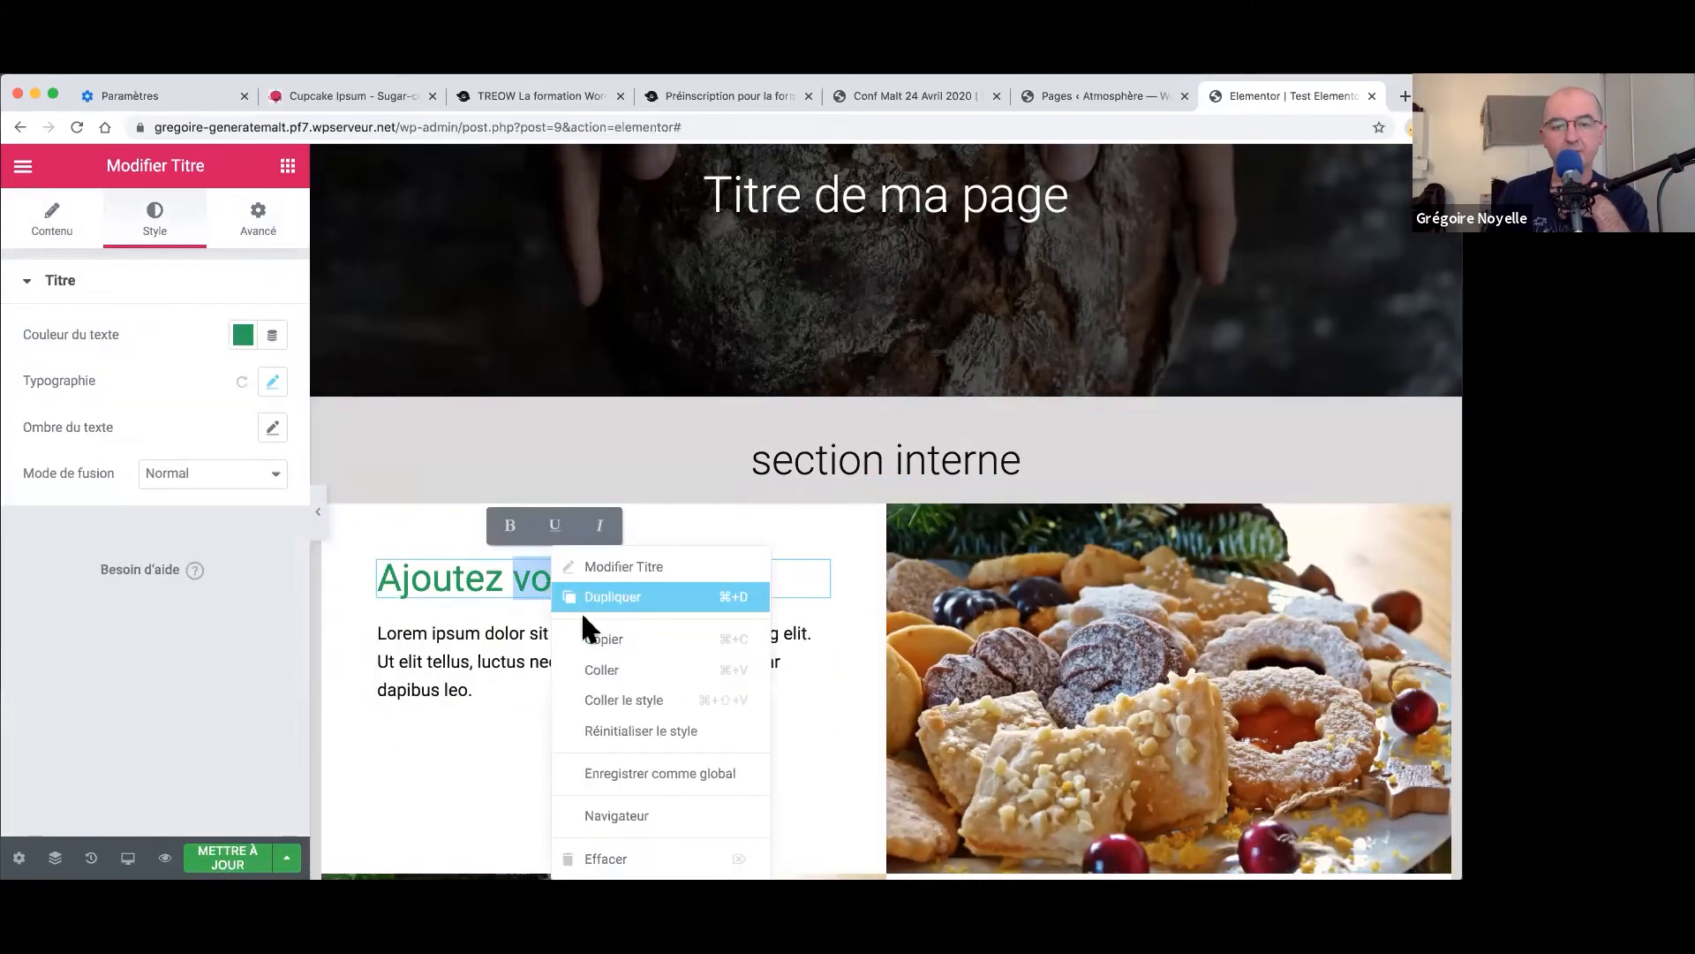
{"action": "left_click", "coordinate": [606, 664]}
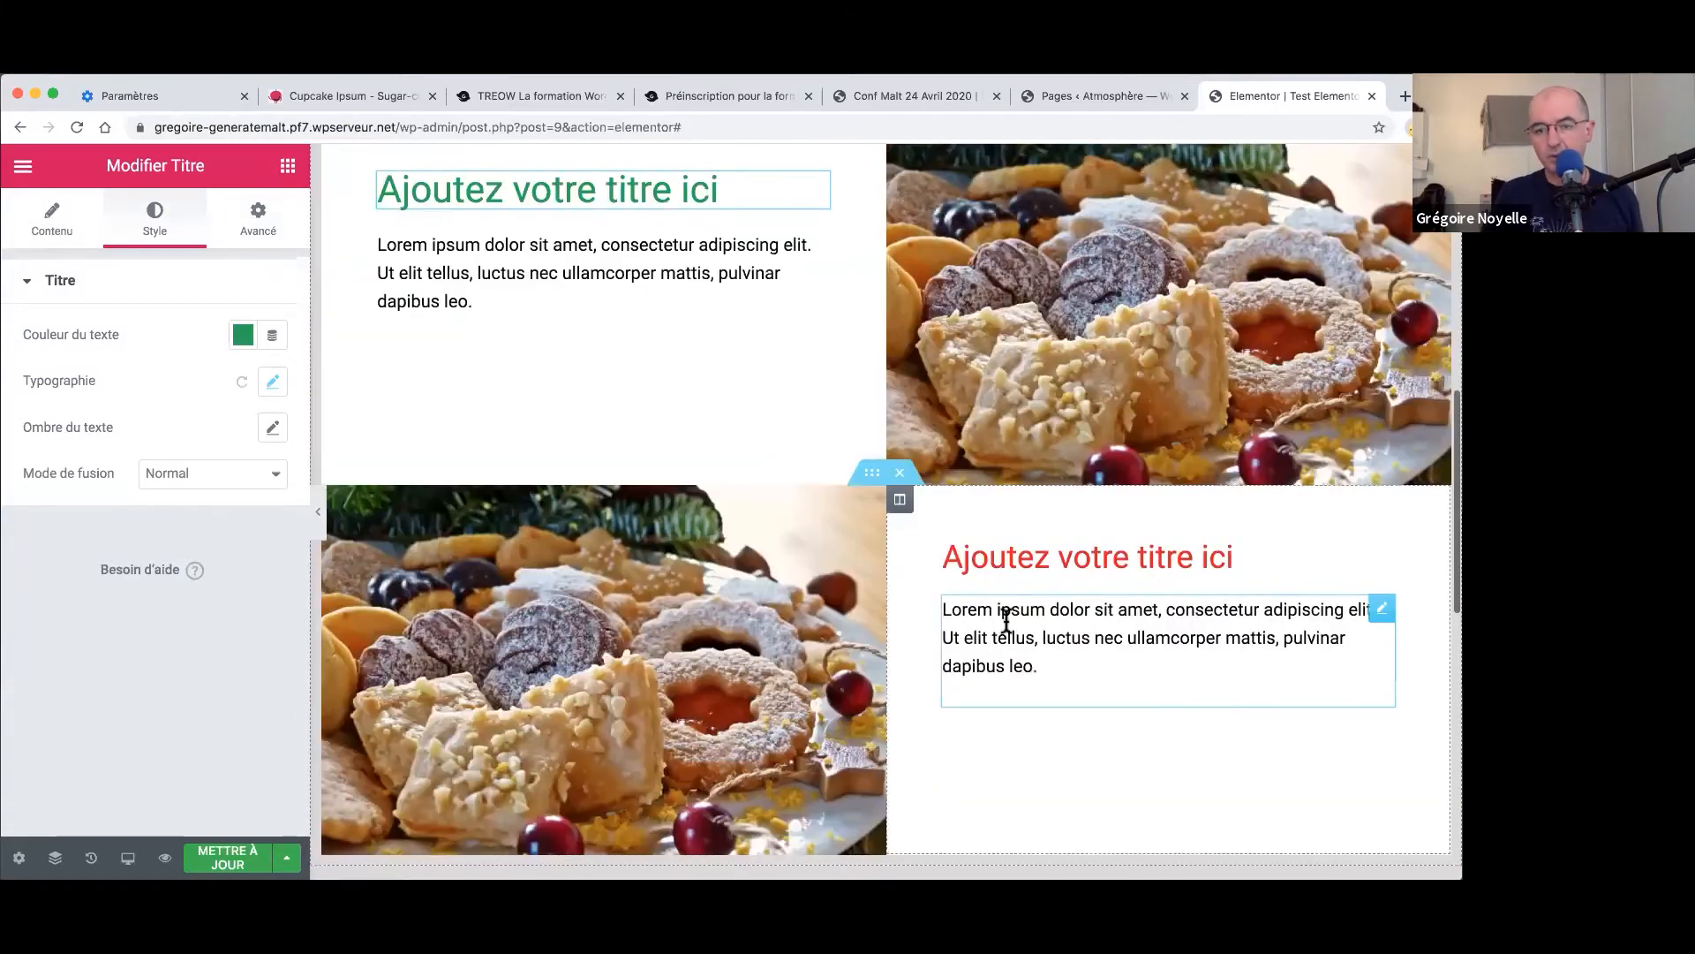
- Apply Coller le style to the second row's red heading so it turns green
{"action": "right_click", "coordinate": [1015, 578]}
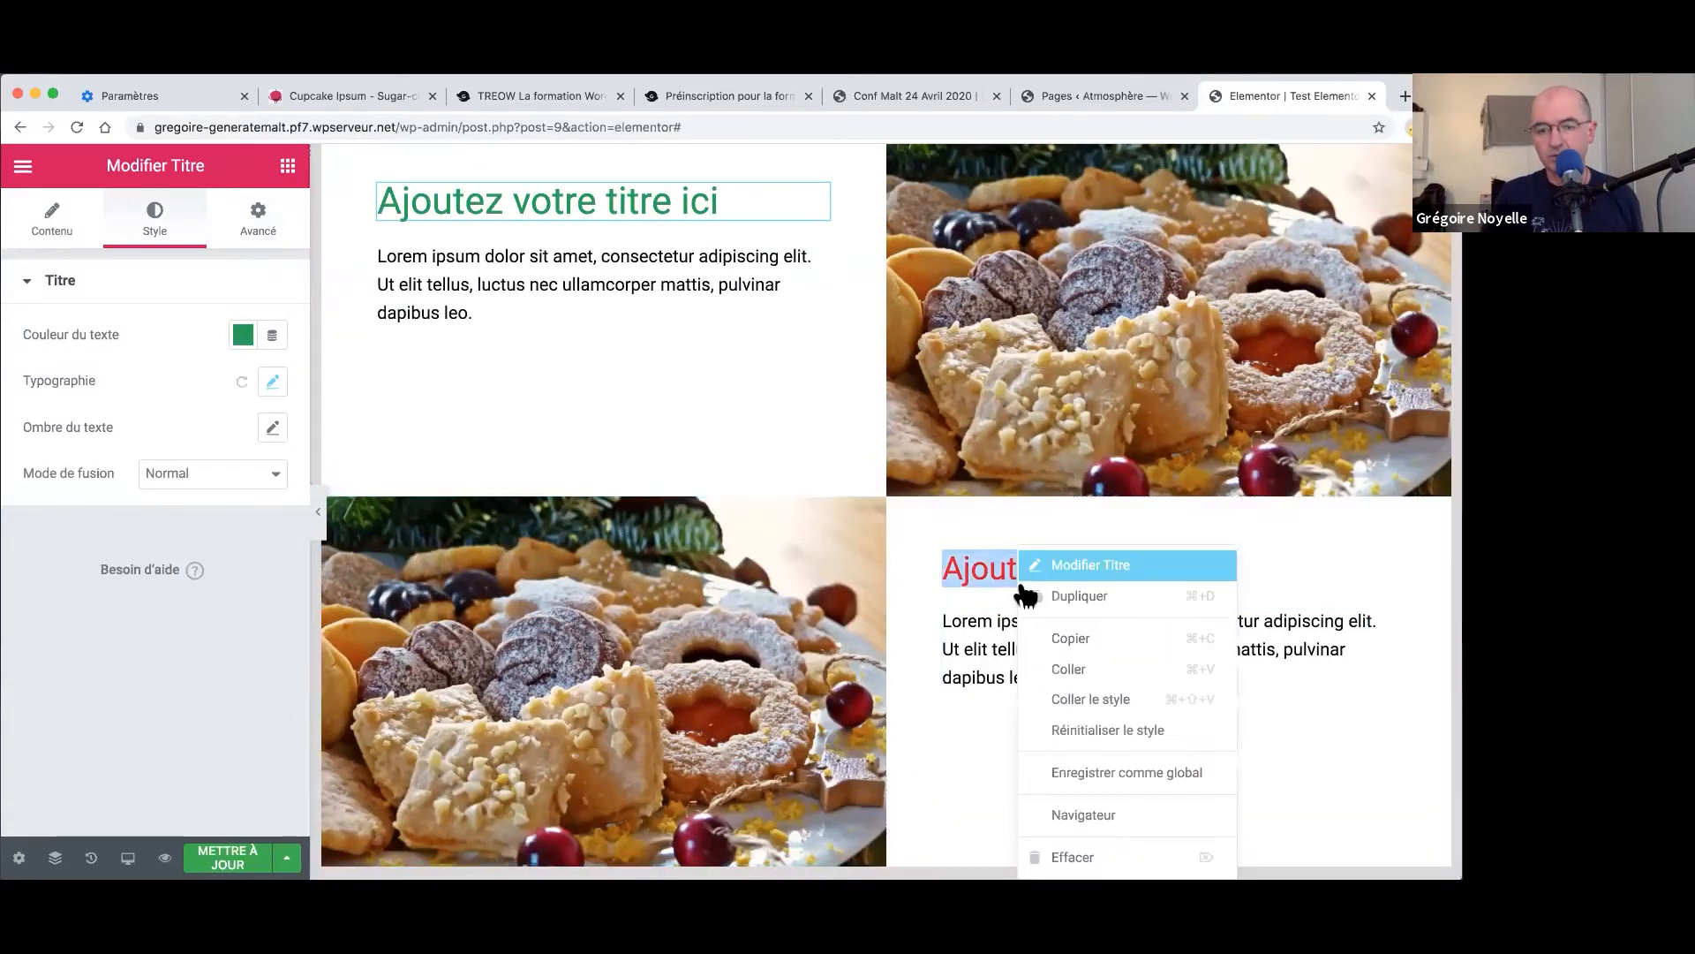
{"action": "left_click", "coordinate": [1101, 698]}
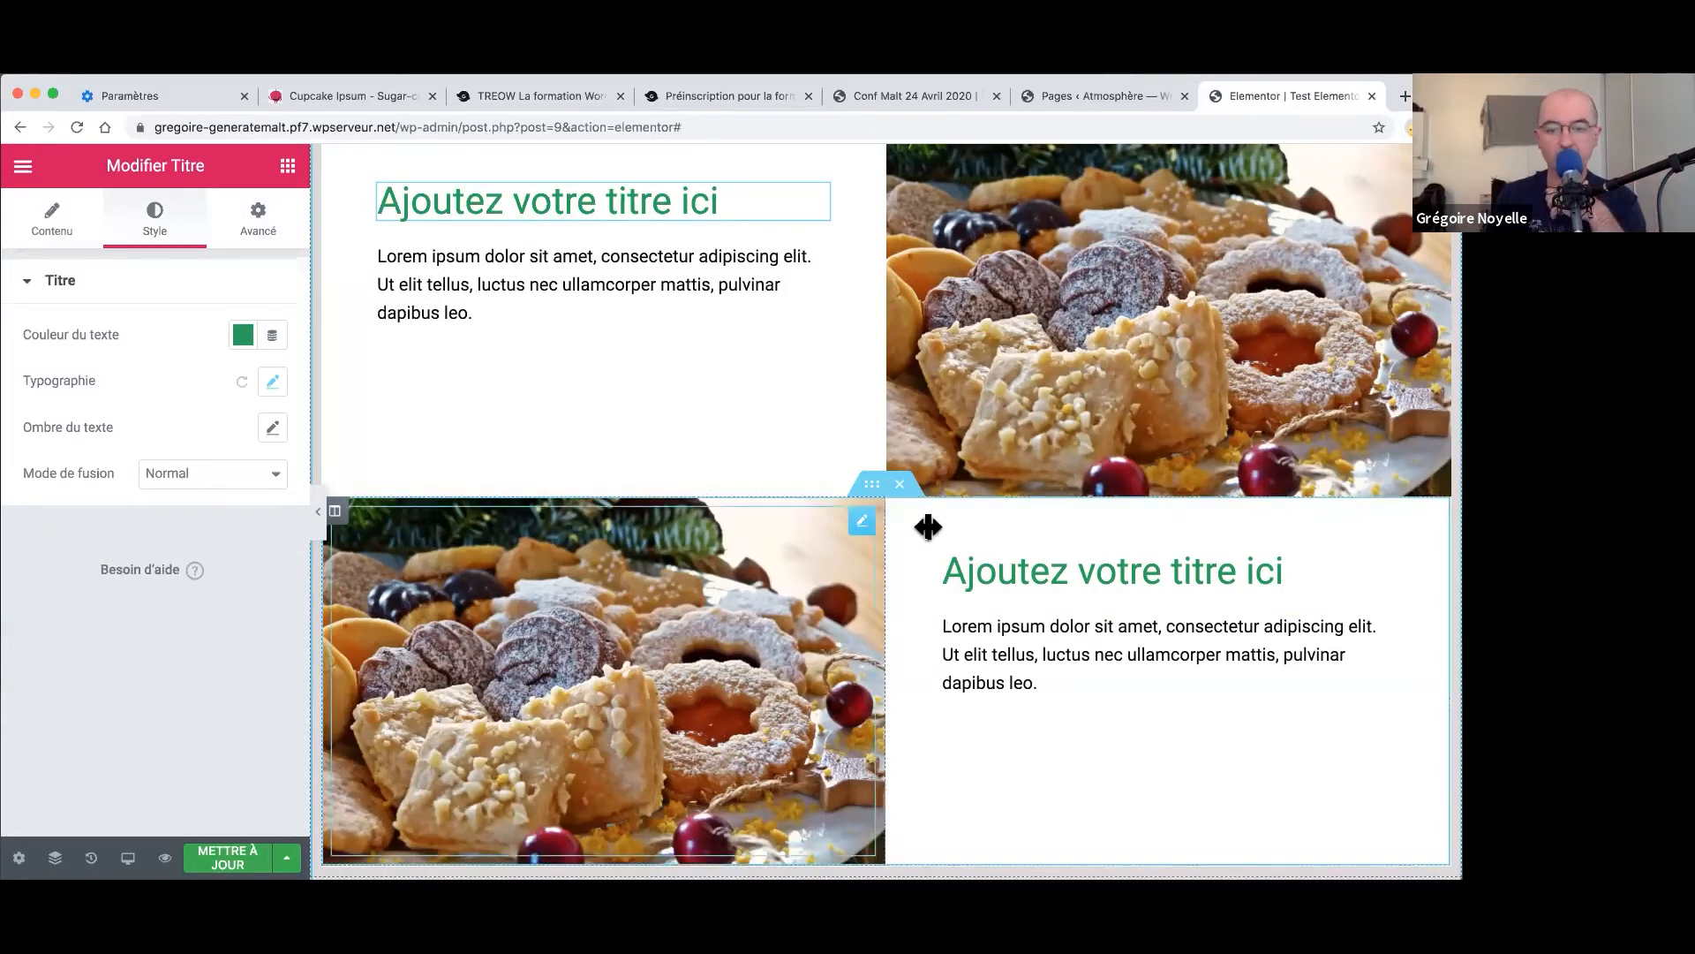
{"action": "right_click", "coordinate": [872, 491]}
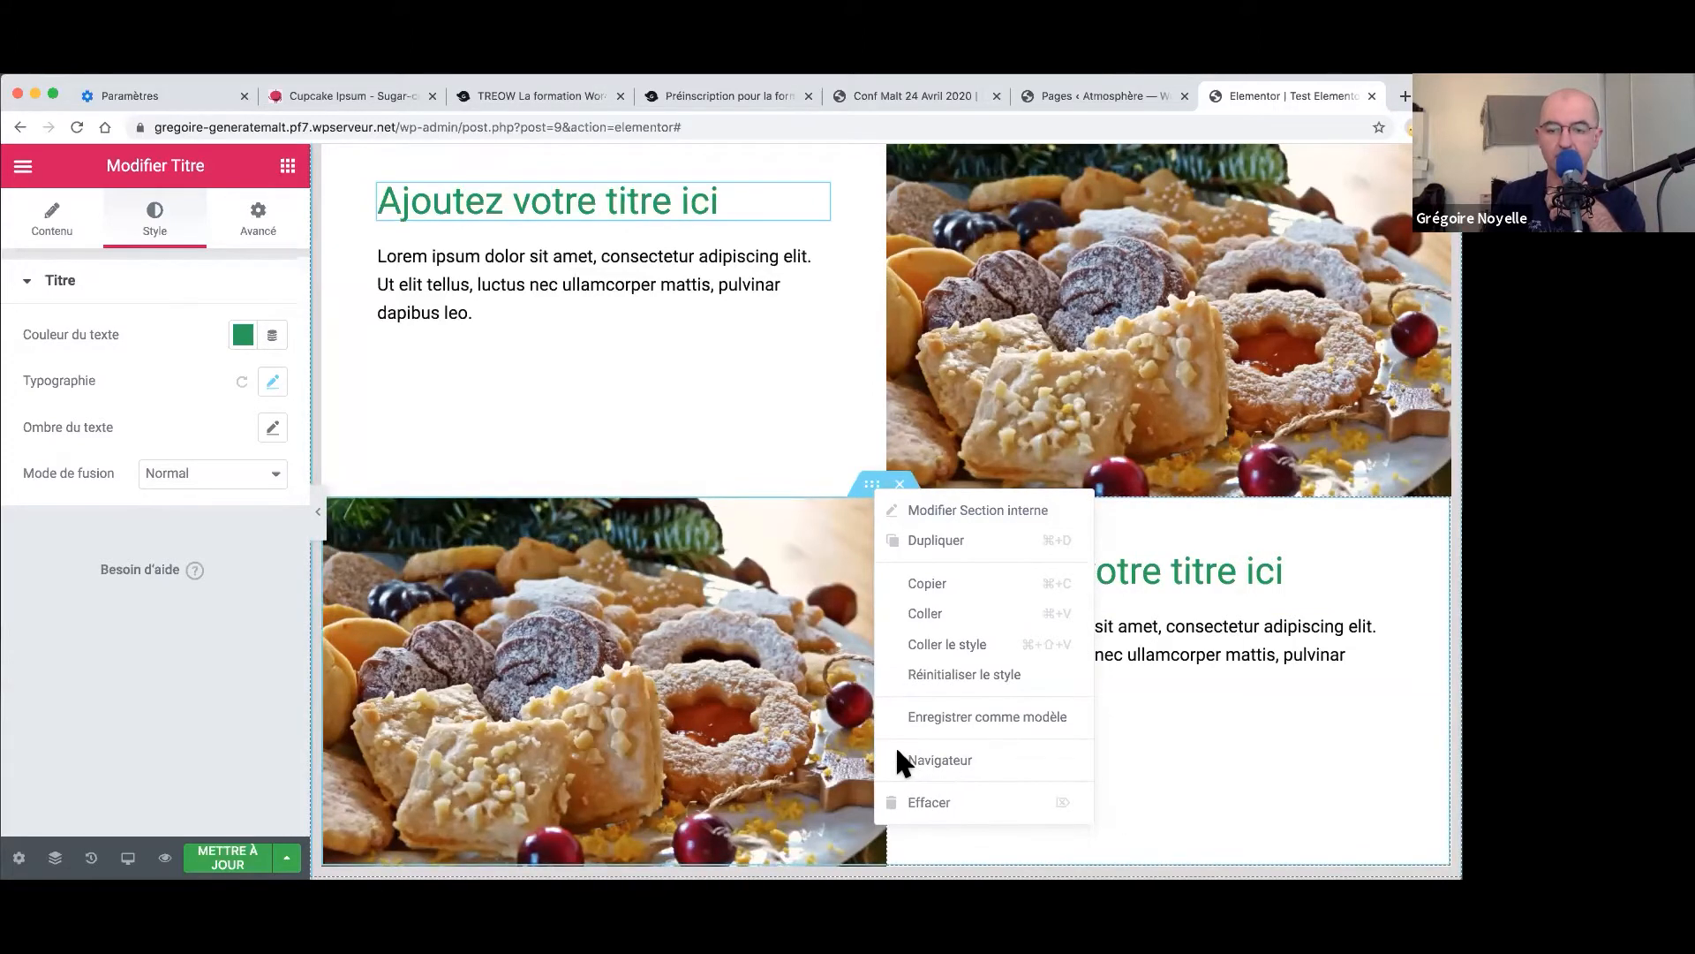
- Narrow the second row's image column to 48.5% and preview the page full-width
{"action": "key", "text": "Escape"}
{"action": "mouse_move", "coordinate": [886, 749]}
{"action": "left_mouse_down"}
{"action": "mouse_move", "coordinate": [862, 748]}
{"action": "mouse_move", "coordinate": [886, 749]}
{"action": "left_mouse_up"}
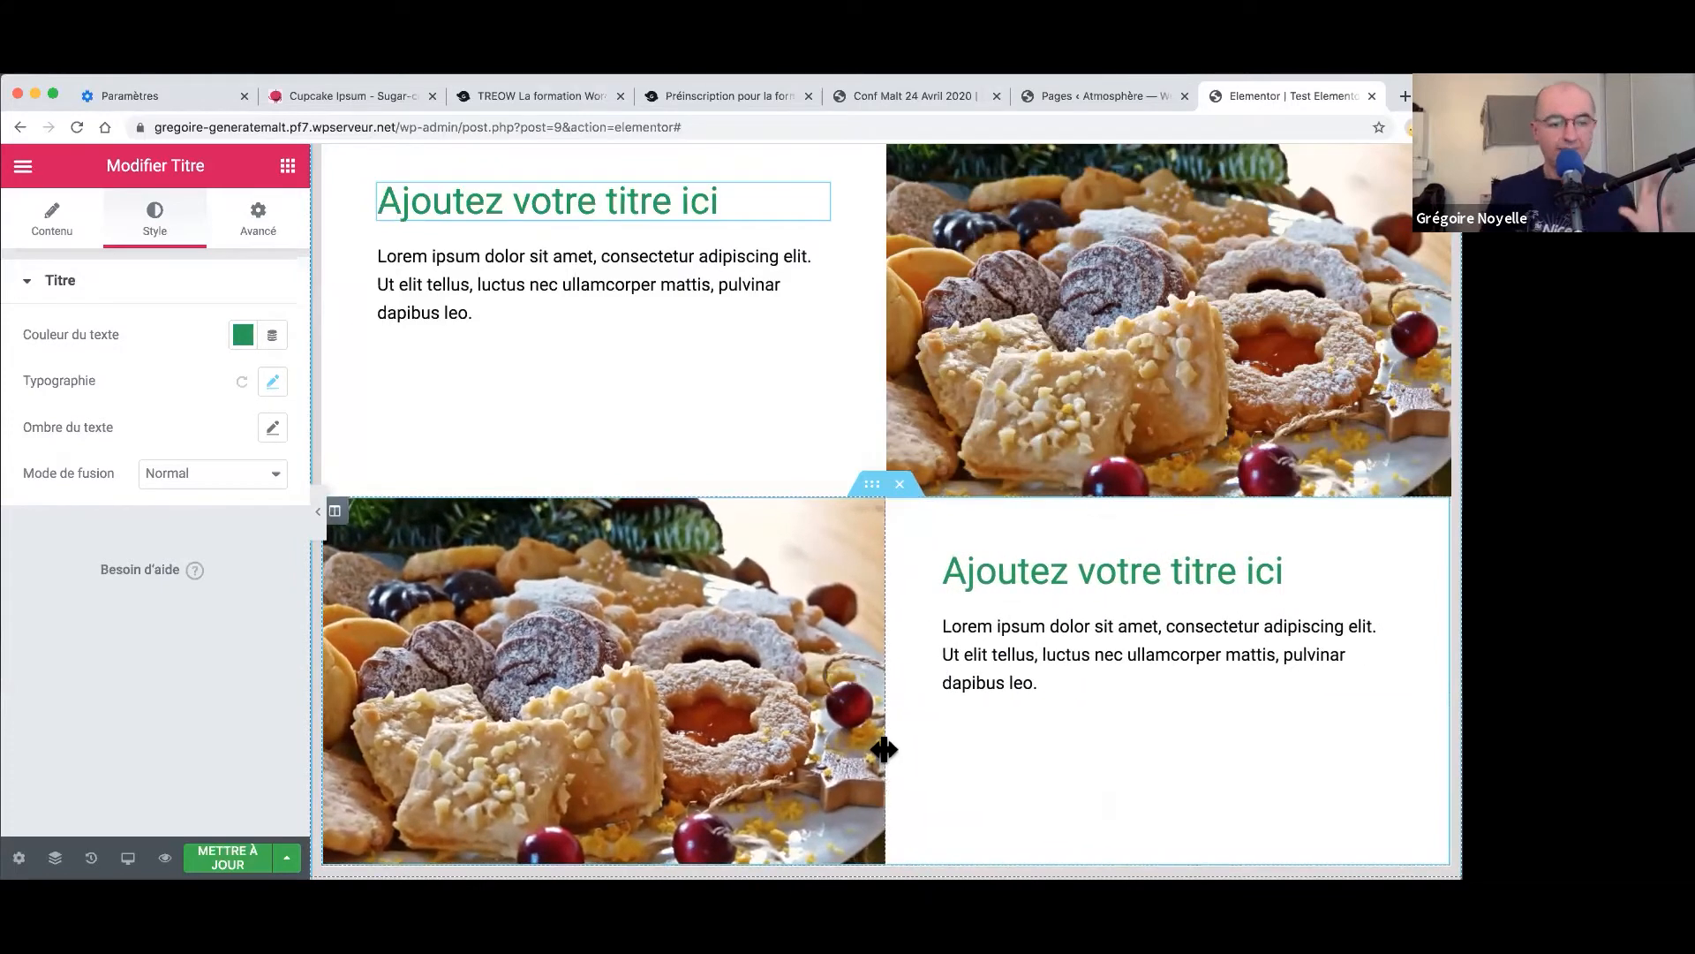
{"action": "left_click", "coordinate": [320, 517]}
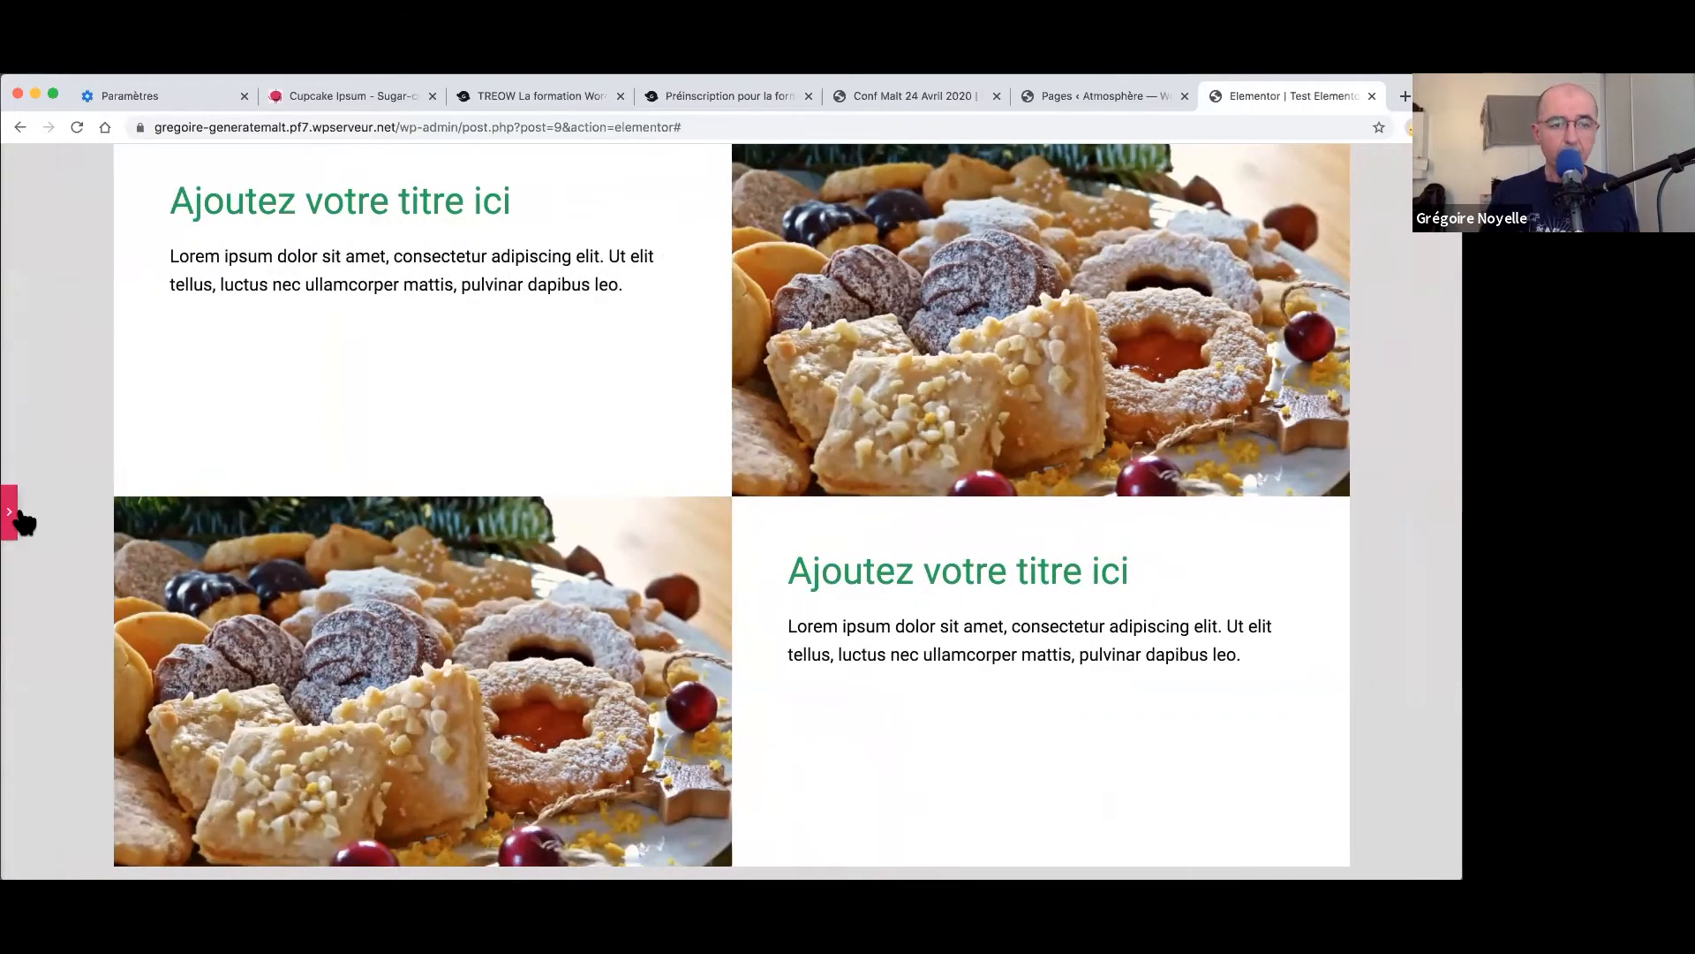
{"action": "left_click", "coordinate": [16, 514]}
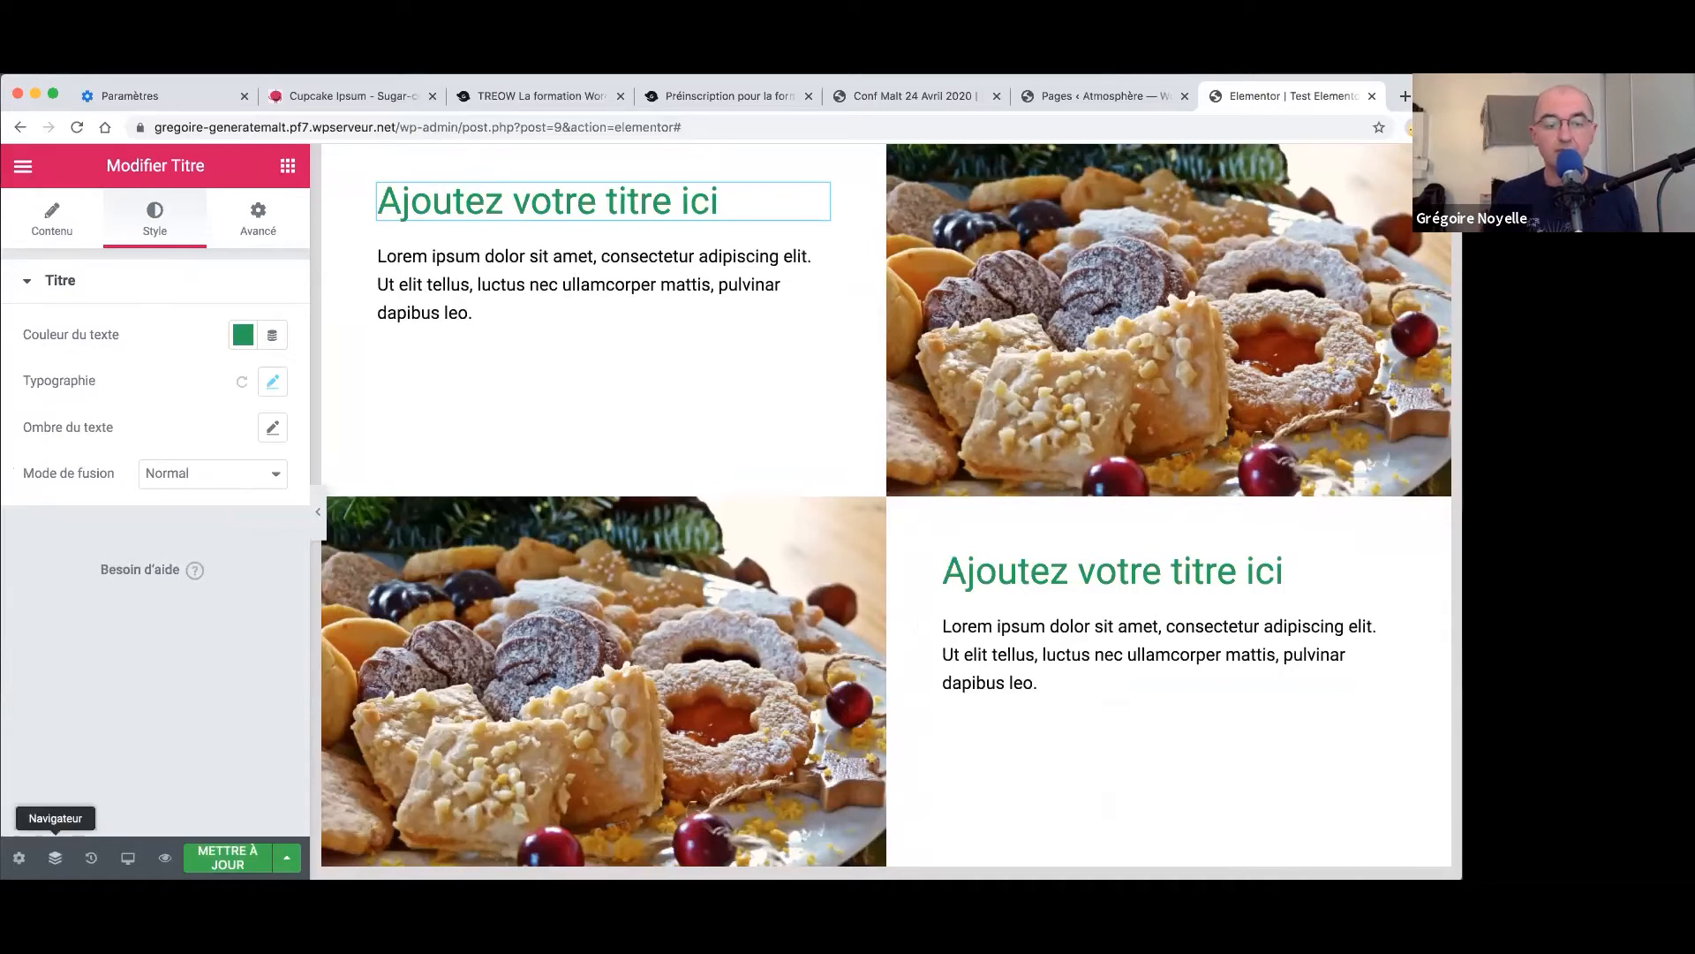
- Open the Navigateur structure tree, hiding and restoring the panel once
{"action": "left_click", "coordinate": [55, 857]}
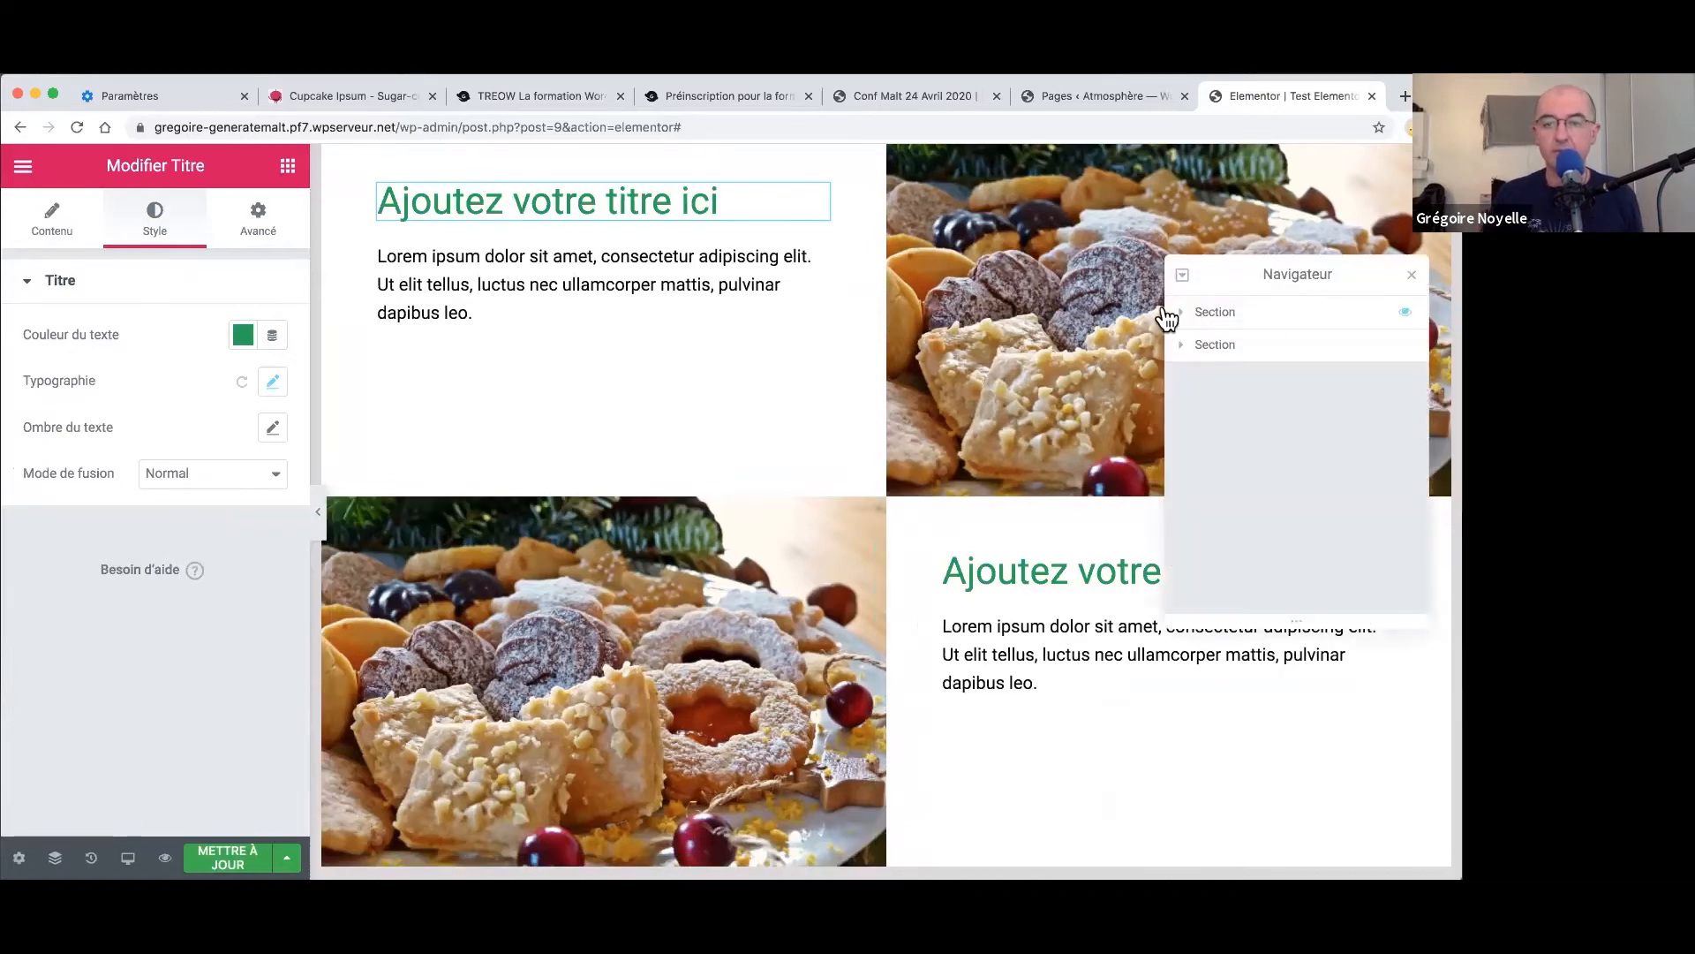
{"action": "left_click", "coordinate": [318, 512]}
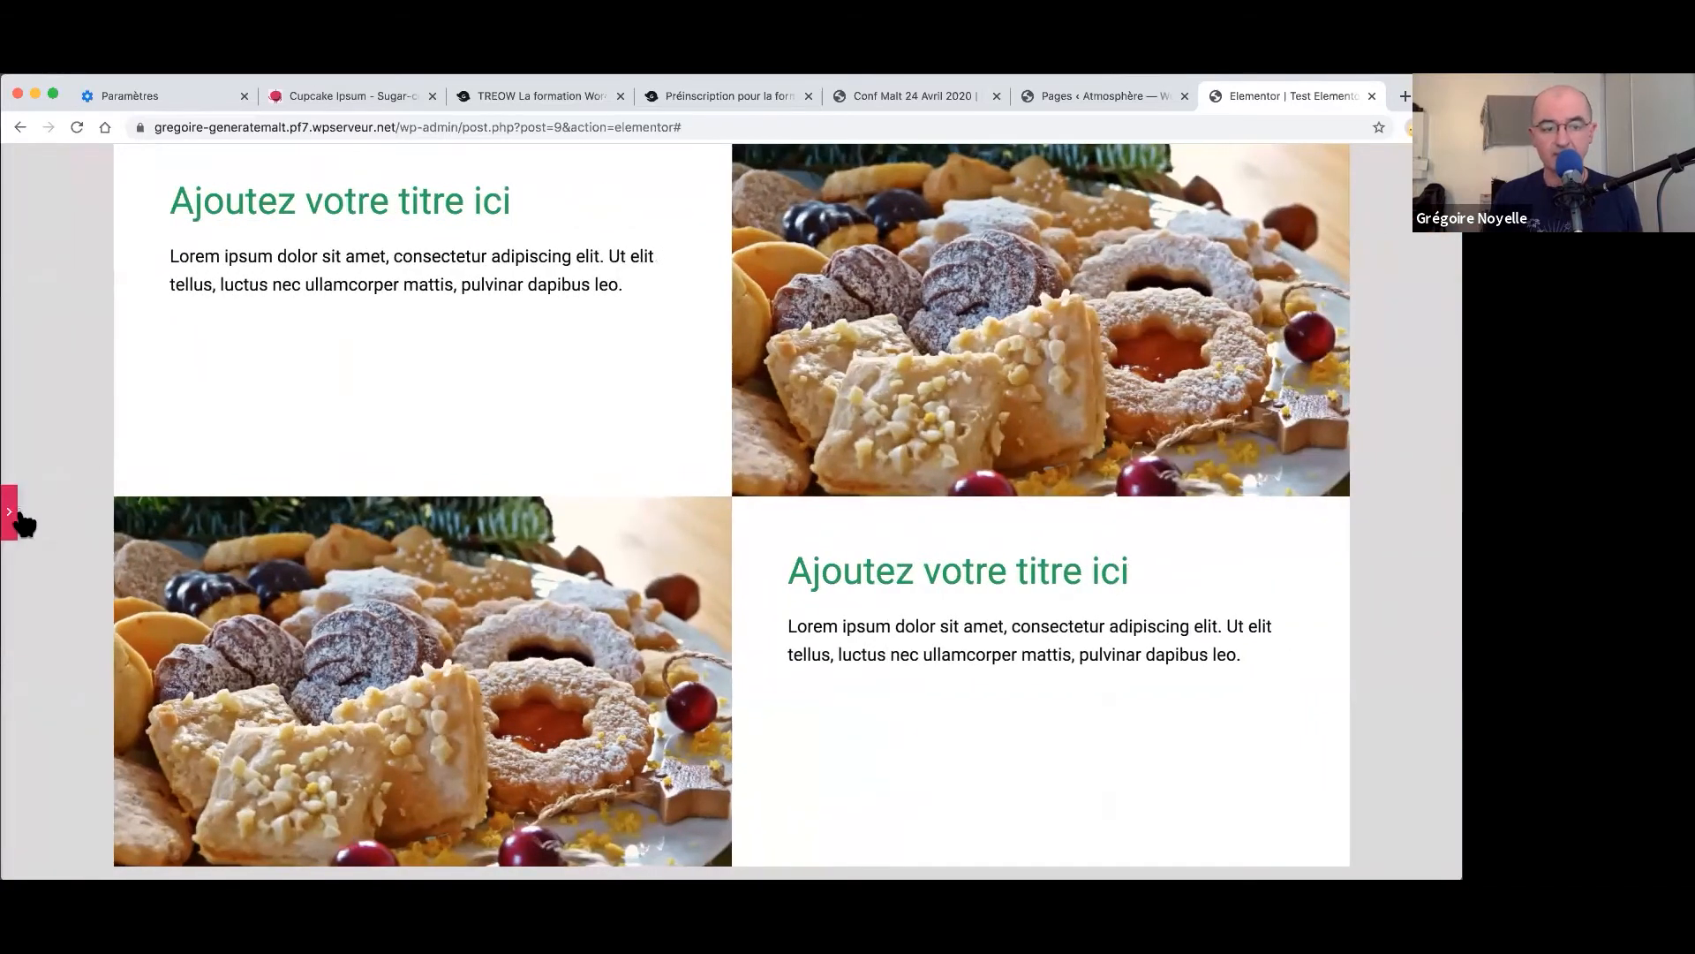
{"action": "left_click", "coordinate": [10, 514]}
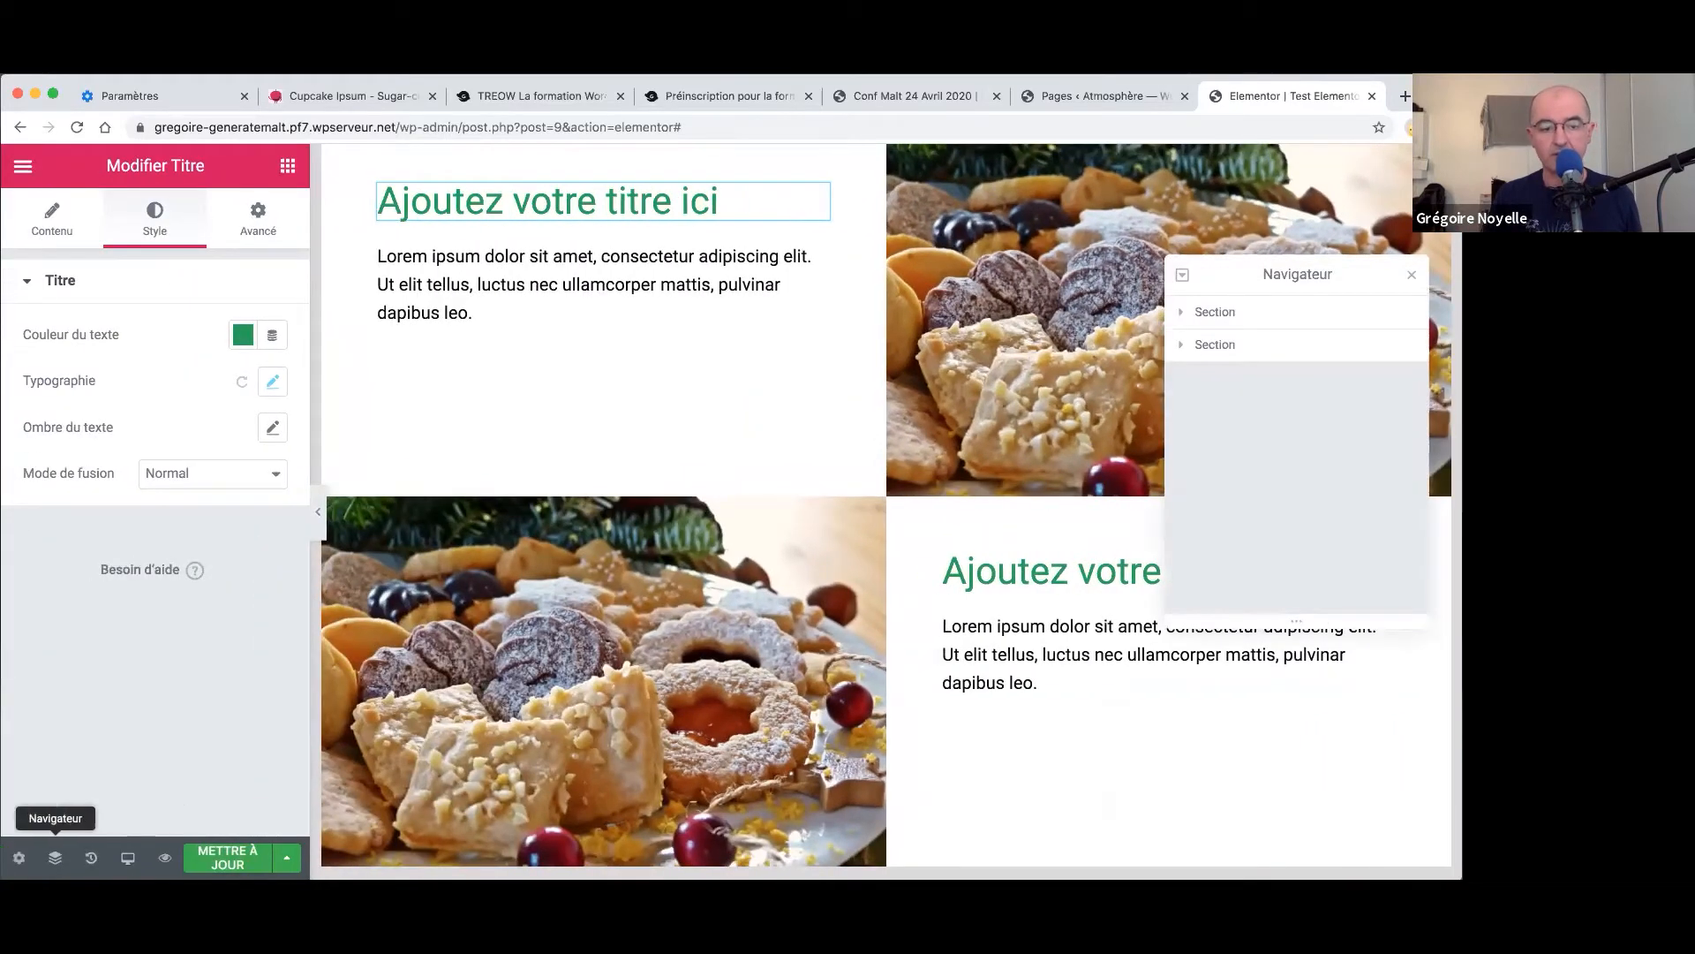
- Expand the hero section, its column, the grey section, its column and the first Section interne
{"action": "left_click", "coordinate": [1338, 320]}
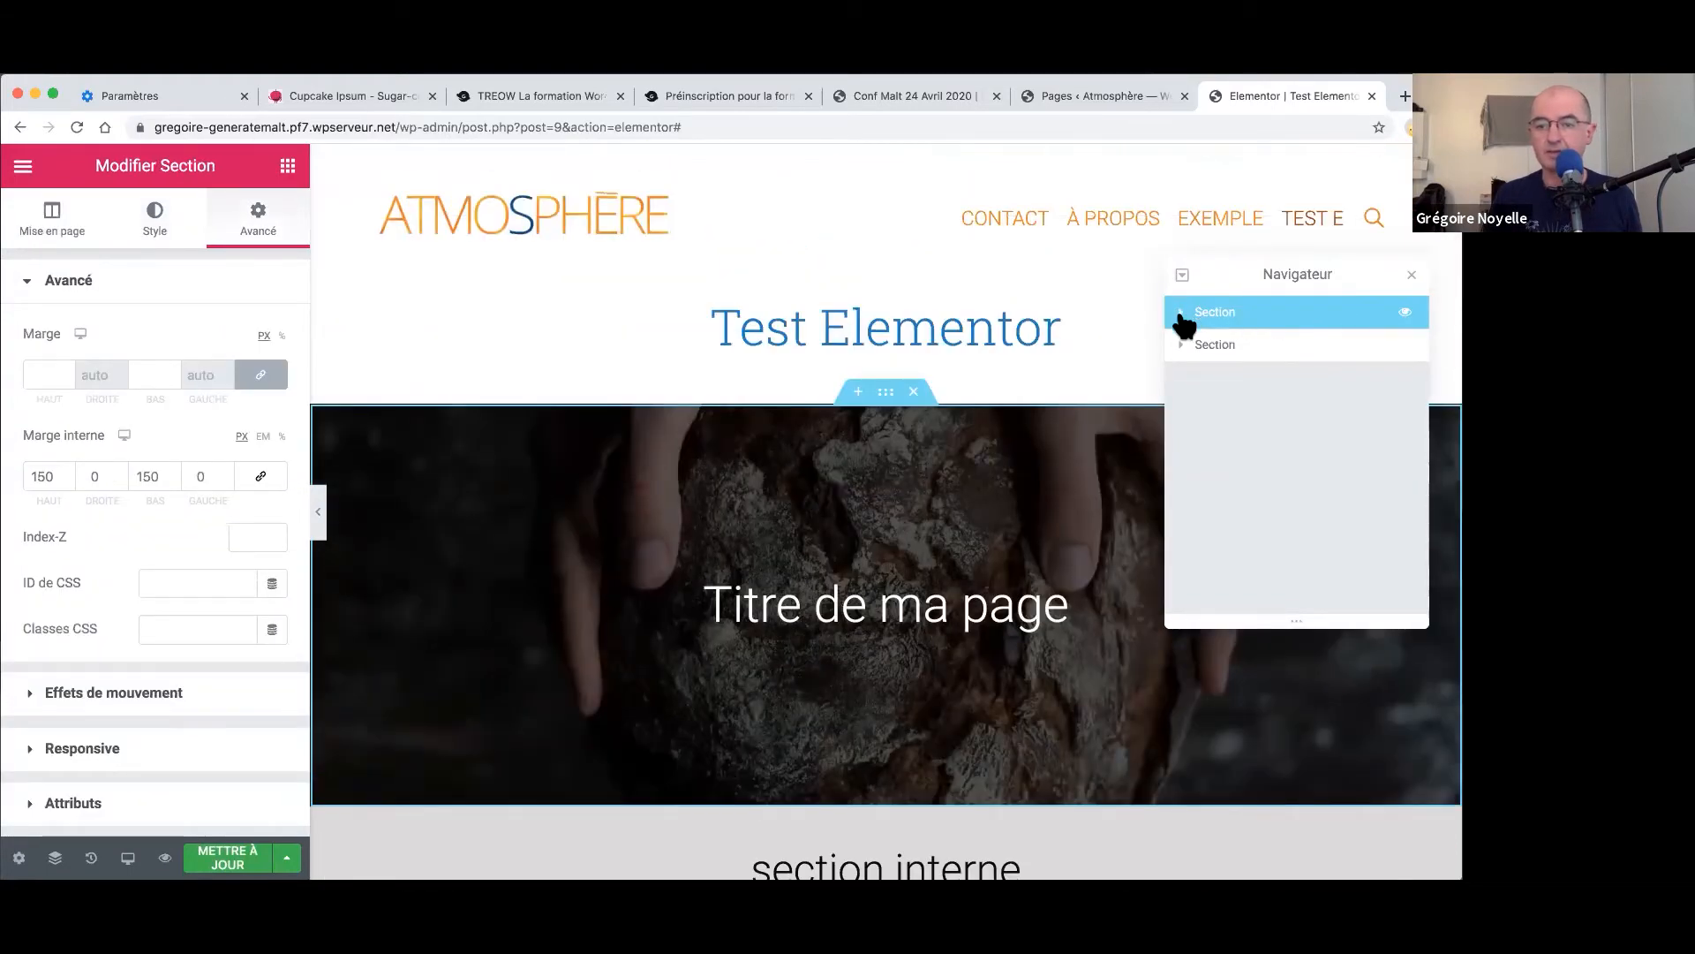
{"action": "left_click", "coordinate": [1182, 314]}
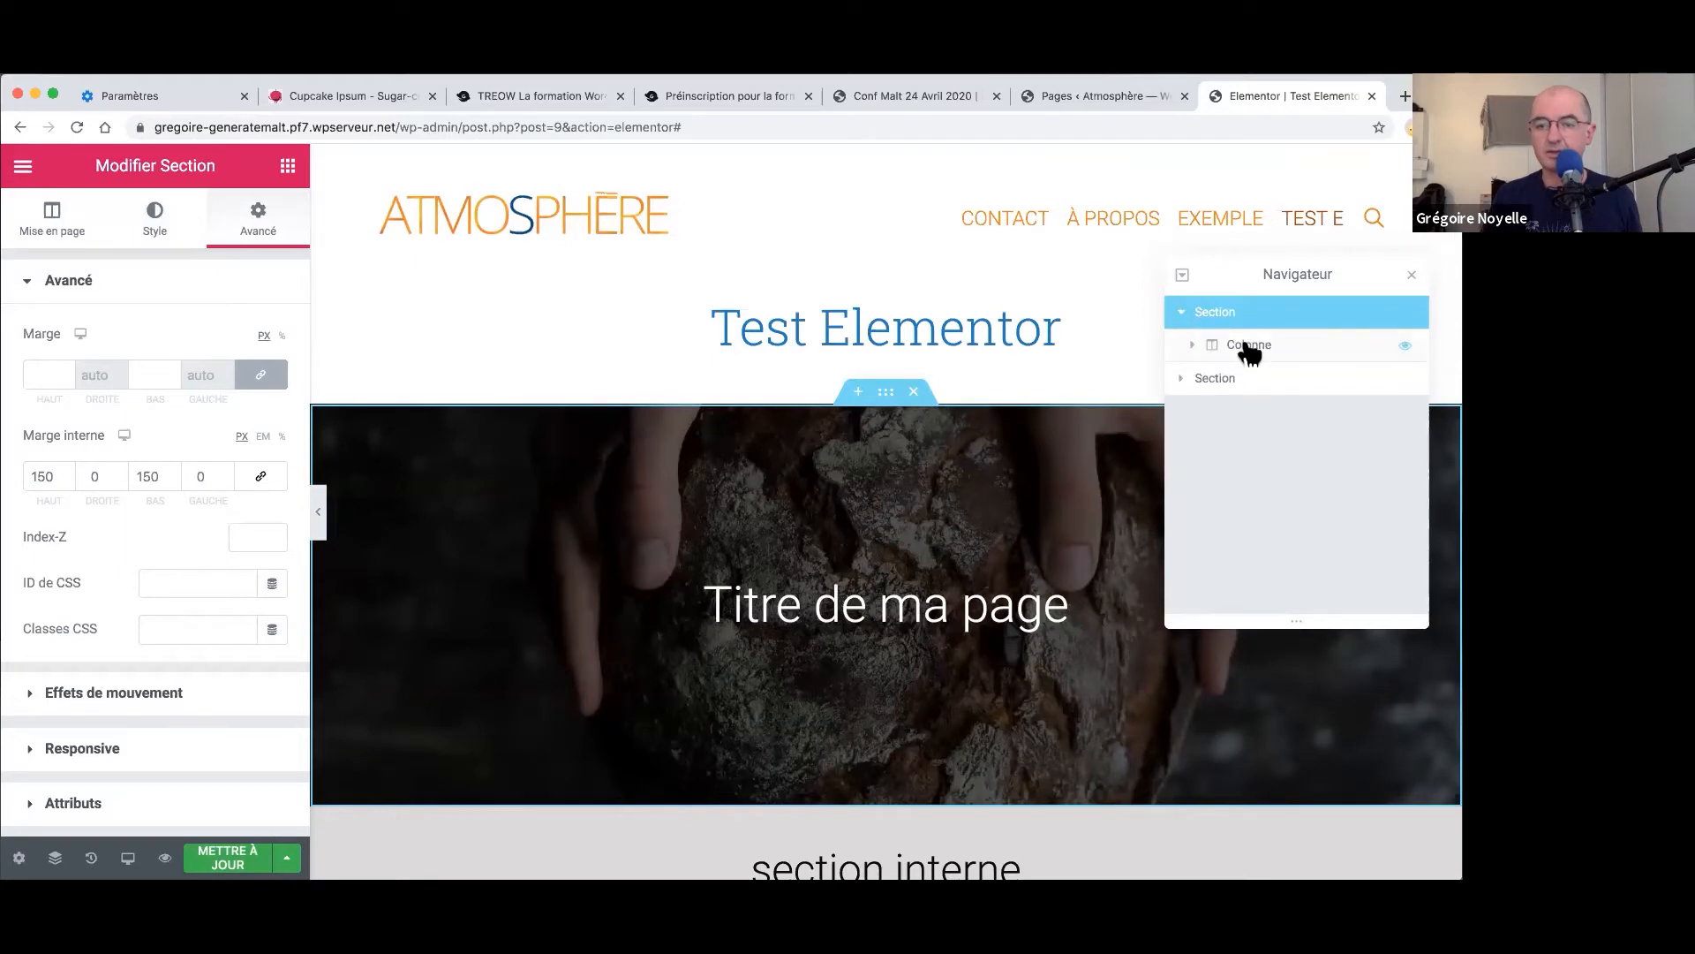
{"action": "left_click", "coordinate": [1194, 348]}
{"action": "left_click", "coordinate": [1192, 347]}
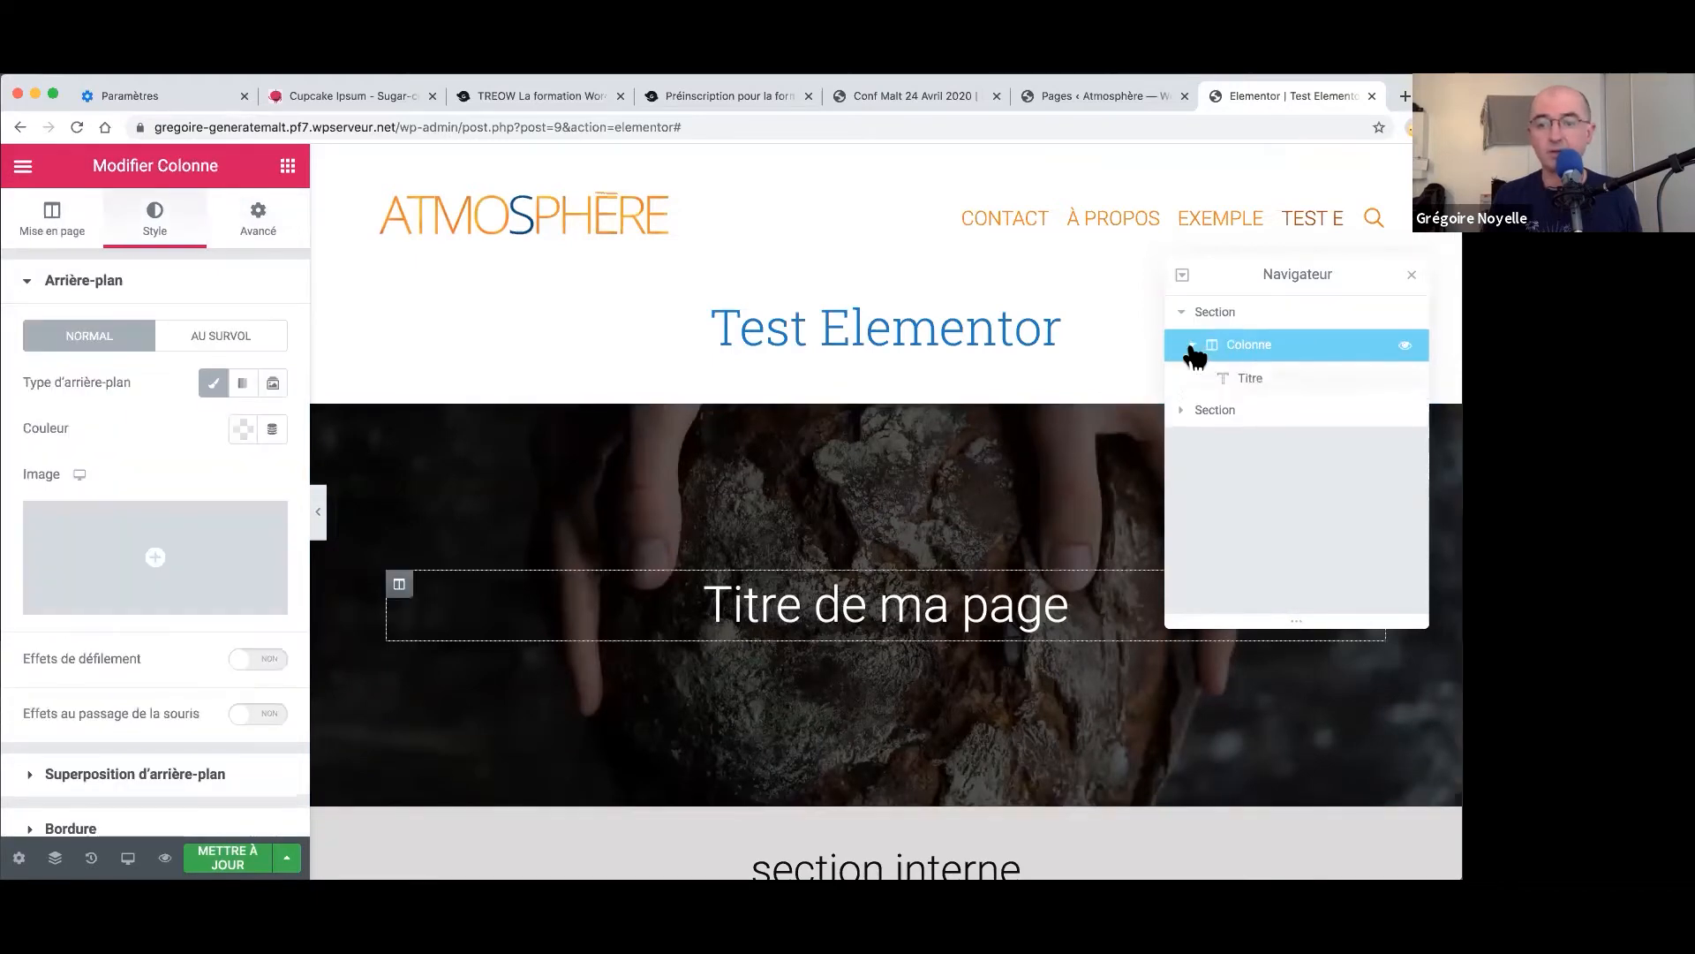
{"action": "left_click", "coordinate": [1183, 412]}
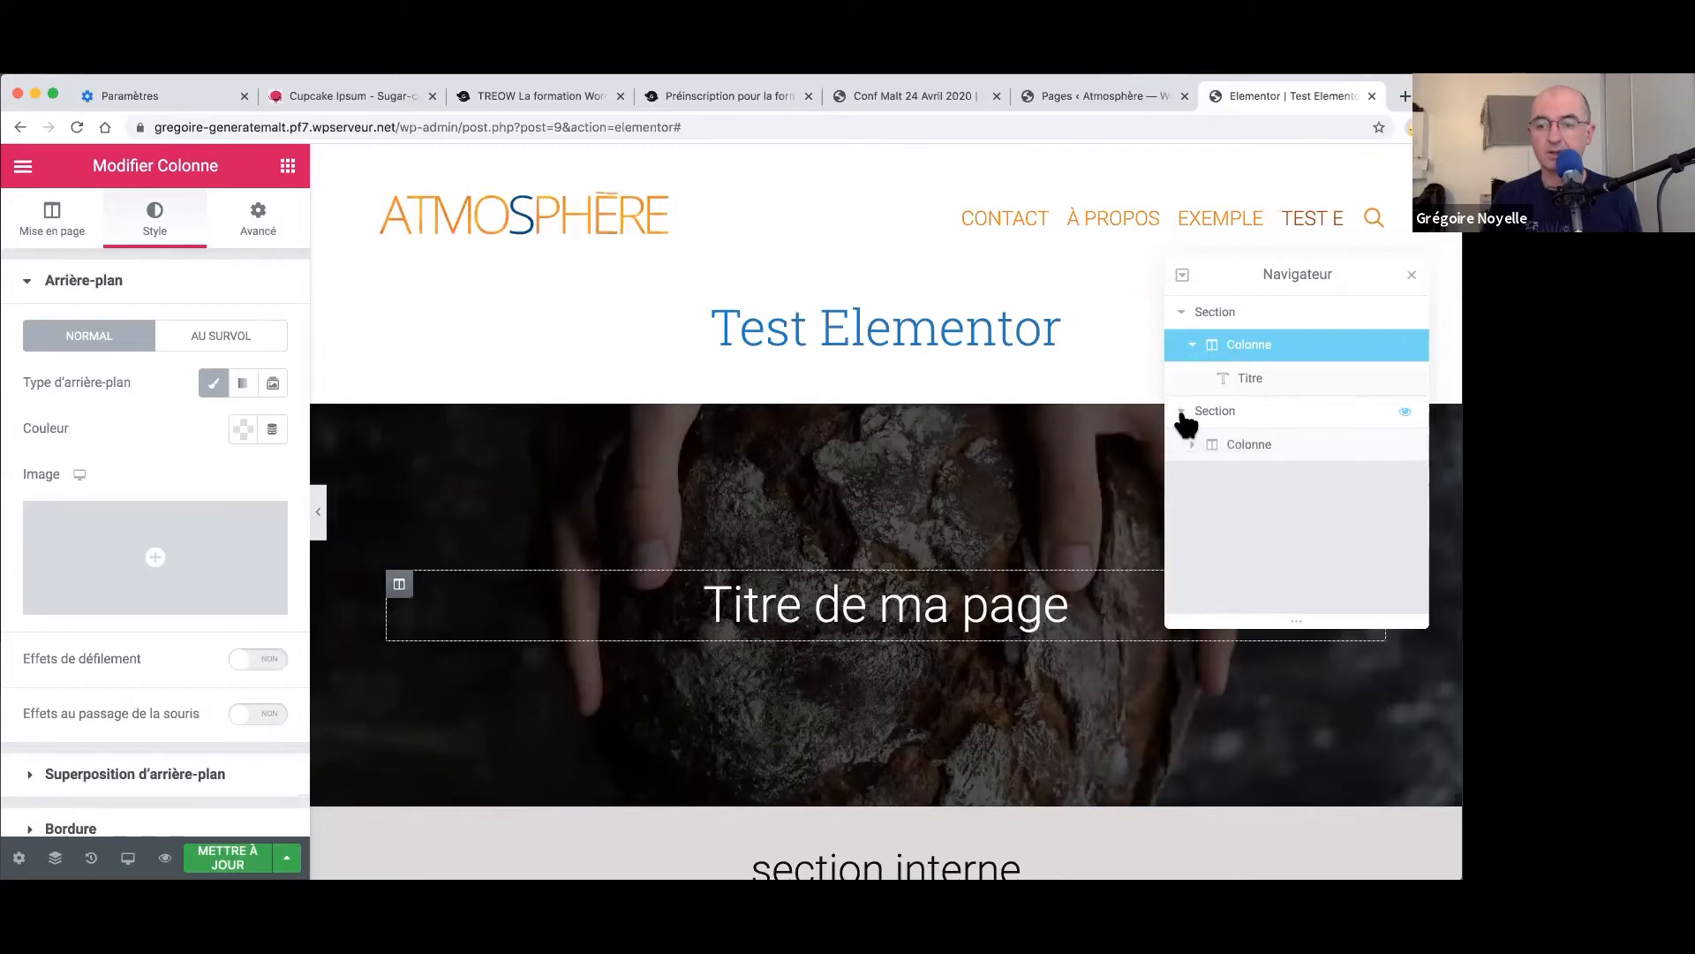
{"action": "left_click", "coordinate": [1192, 445]}
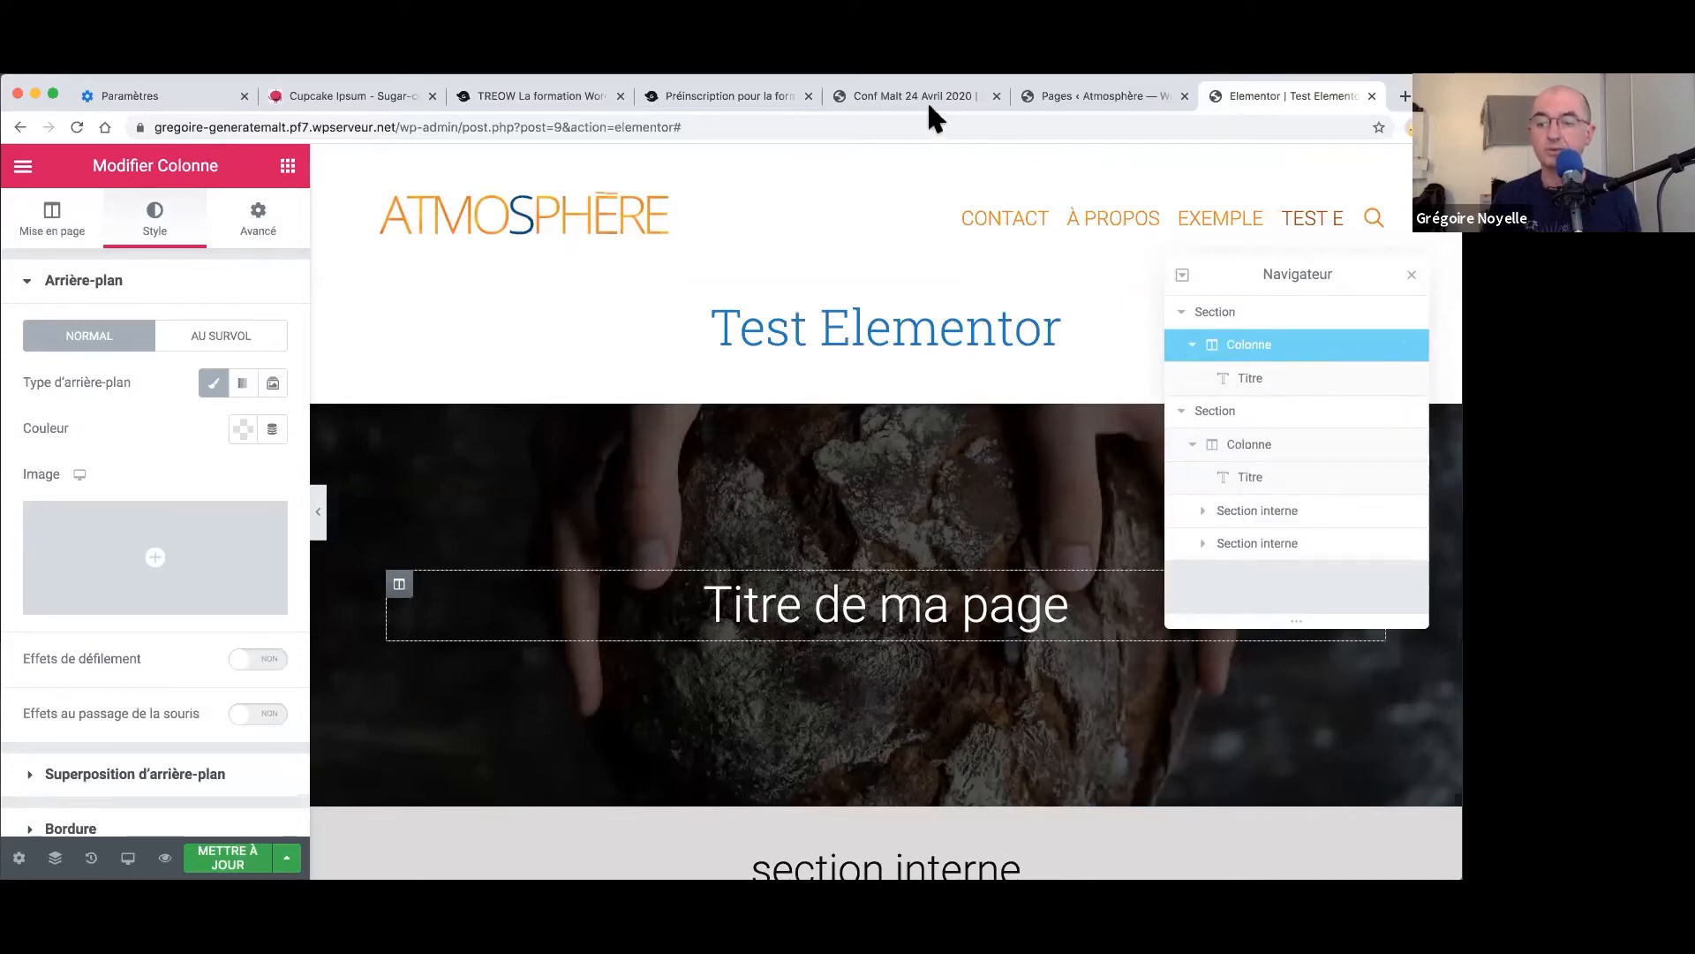
{"action": "left_click", "coordinate": [1202, 511]}
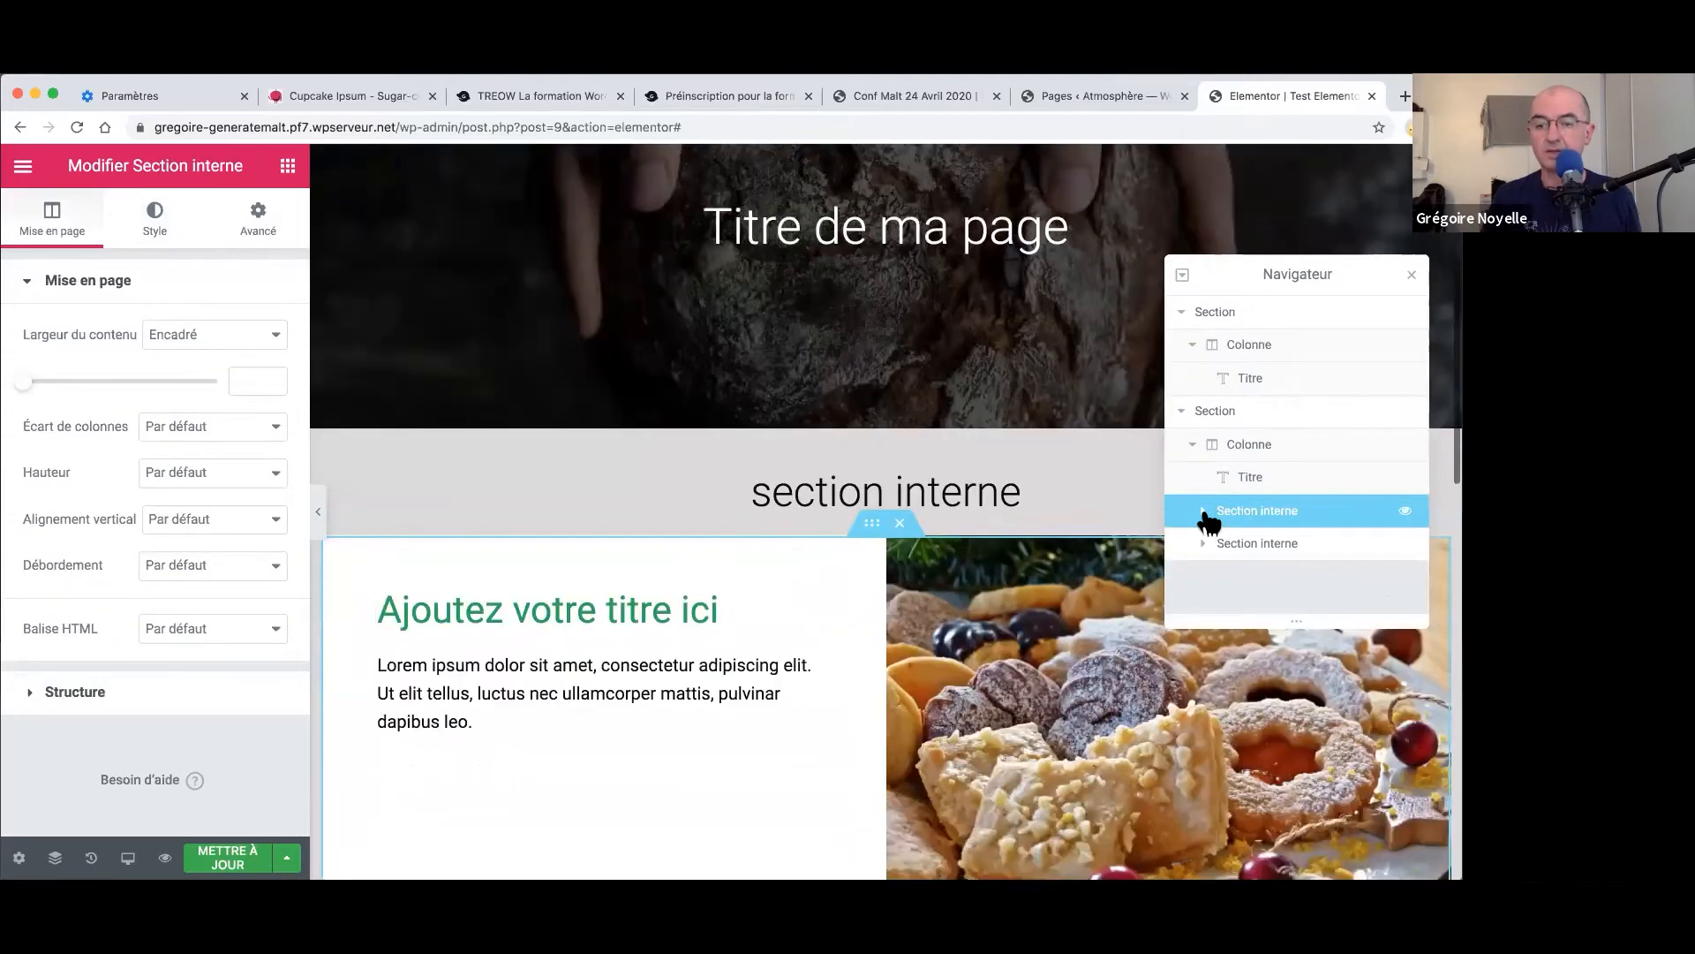
{"action": "left_click", "coordinate": [1203, 512]}
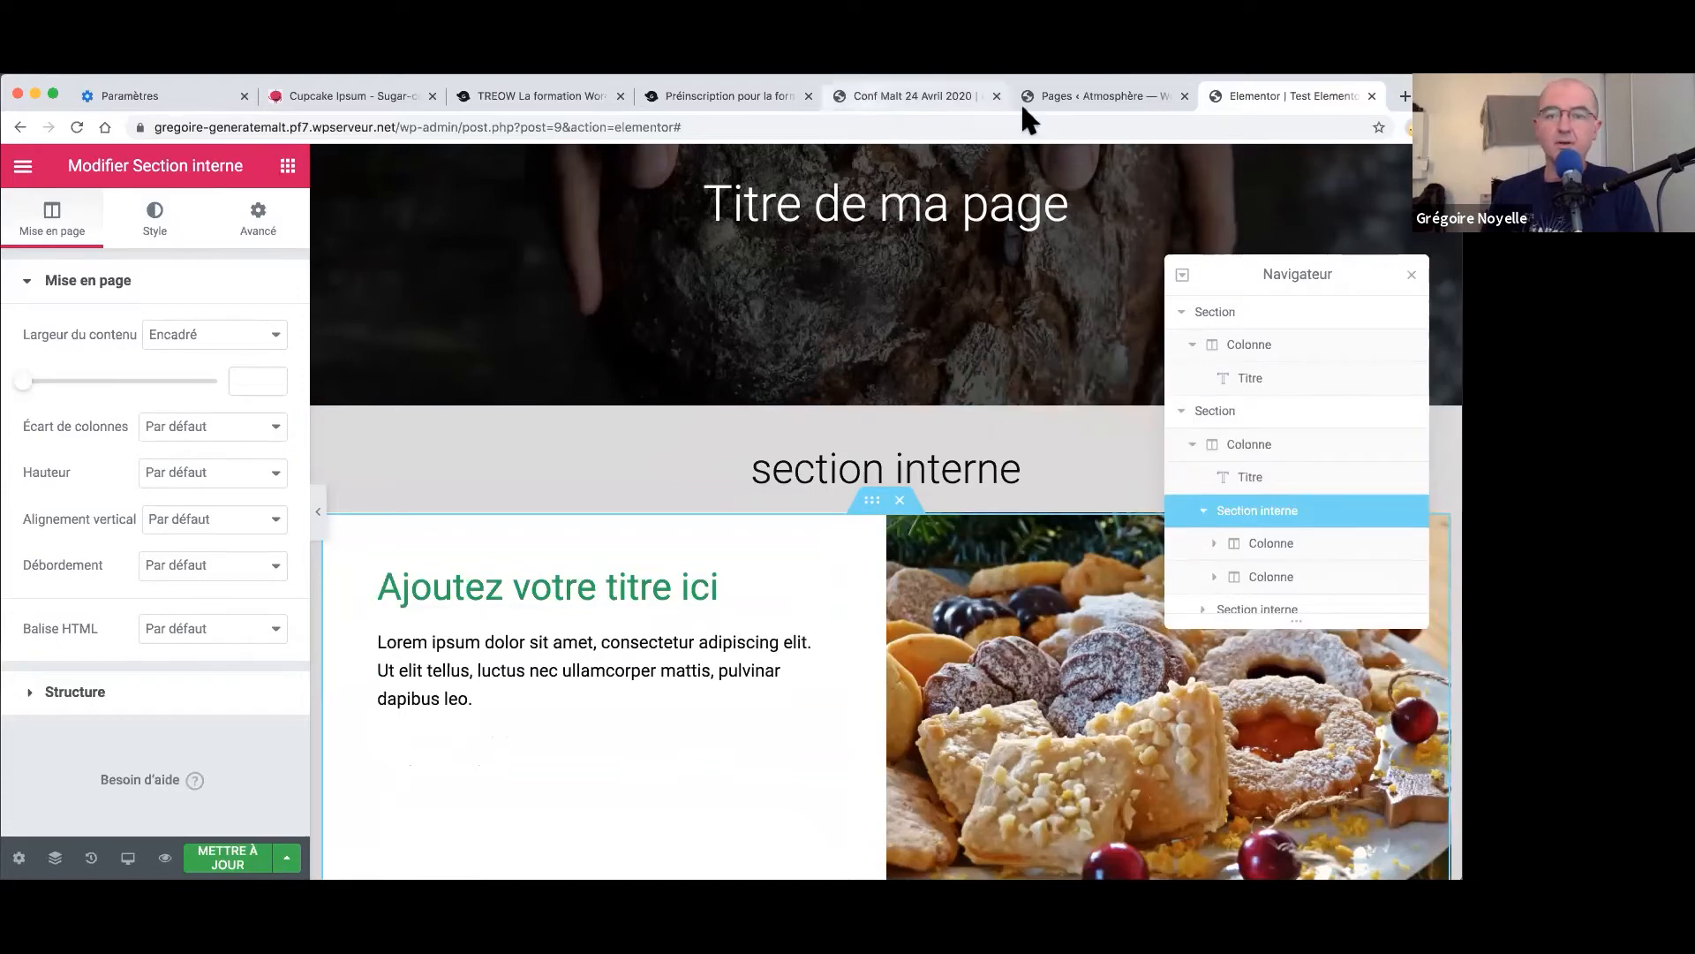
- Pan the Conf Malt 24 Avril 2020 mind map to its Quelques liens branch, then show treow.net
{"action": "left_click", "coordinate": [936, 106]}
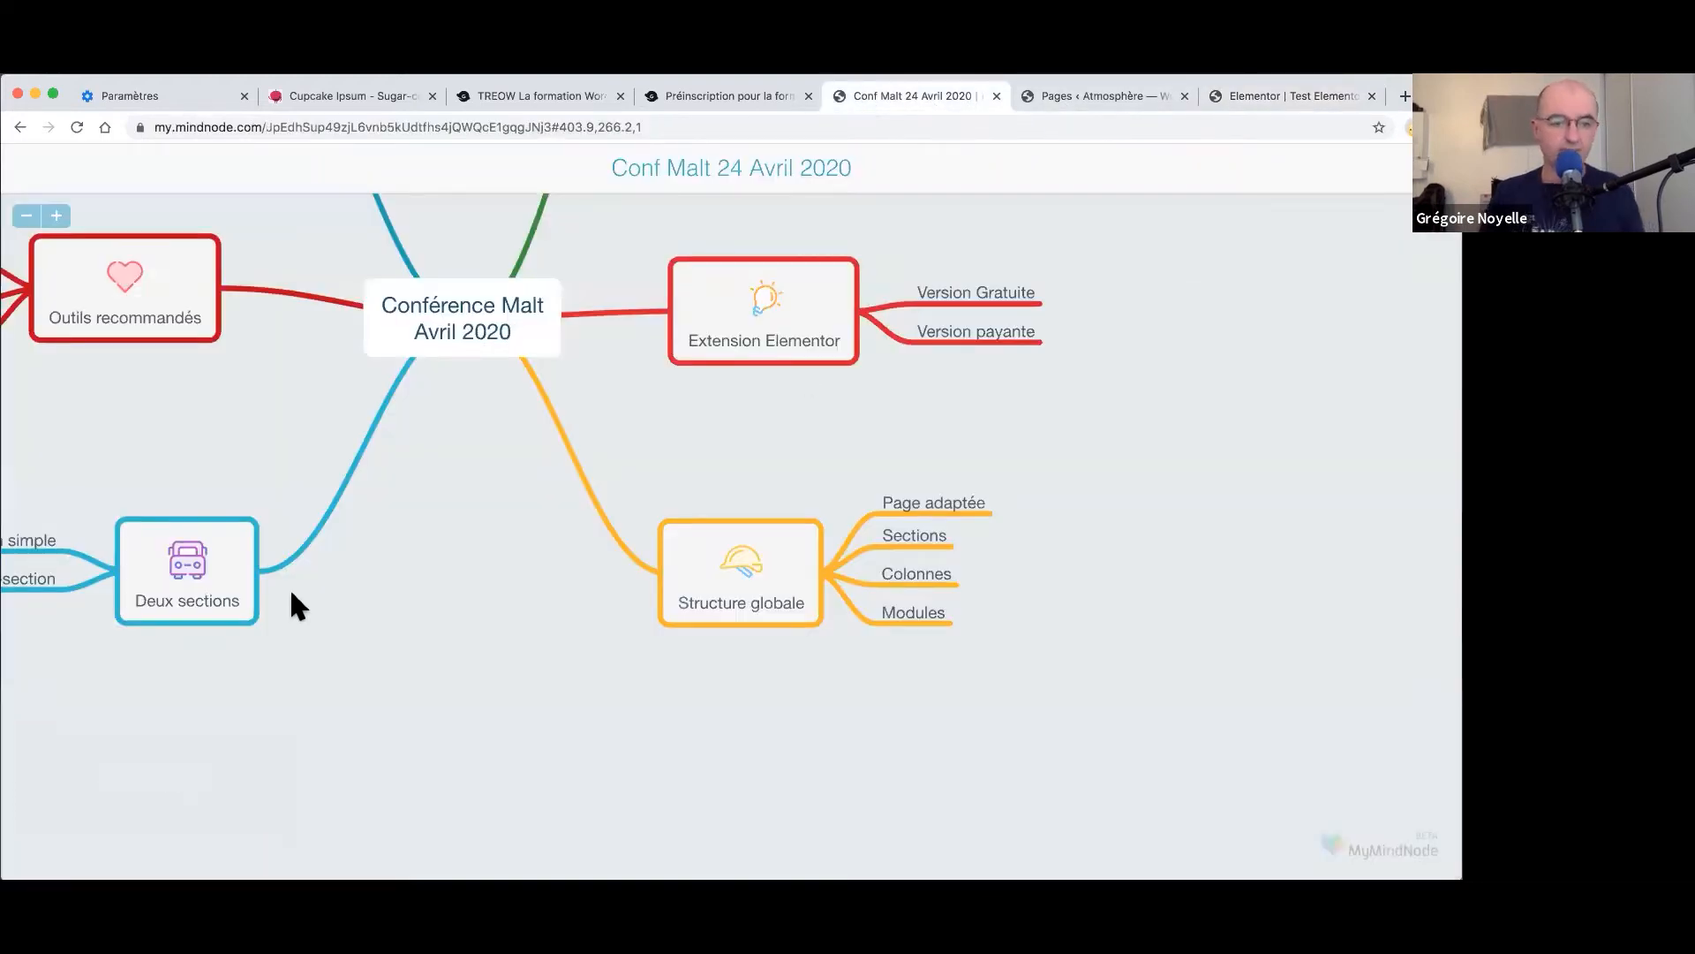
{"action": "scroll", "coordinate": [301, 591], "scroll_direction": "up", "scroll_amount": 2}
{"action": "scroll", "coordinate": [300, 591], "scroll_direction": "up", "scroll_amount": 10}
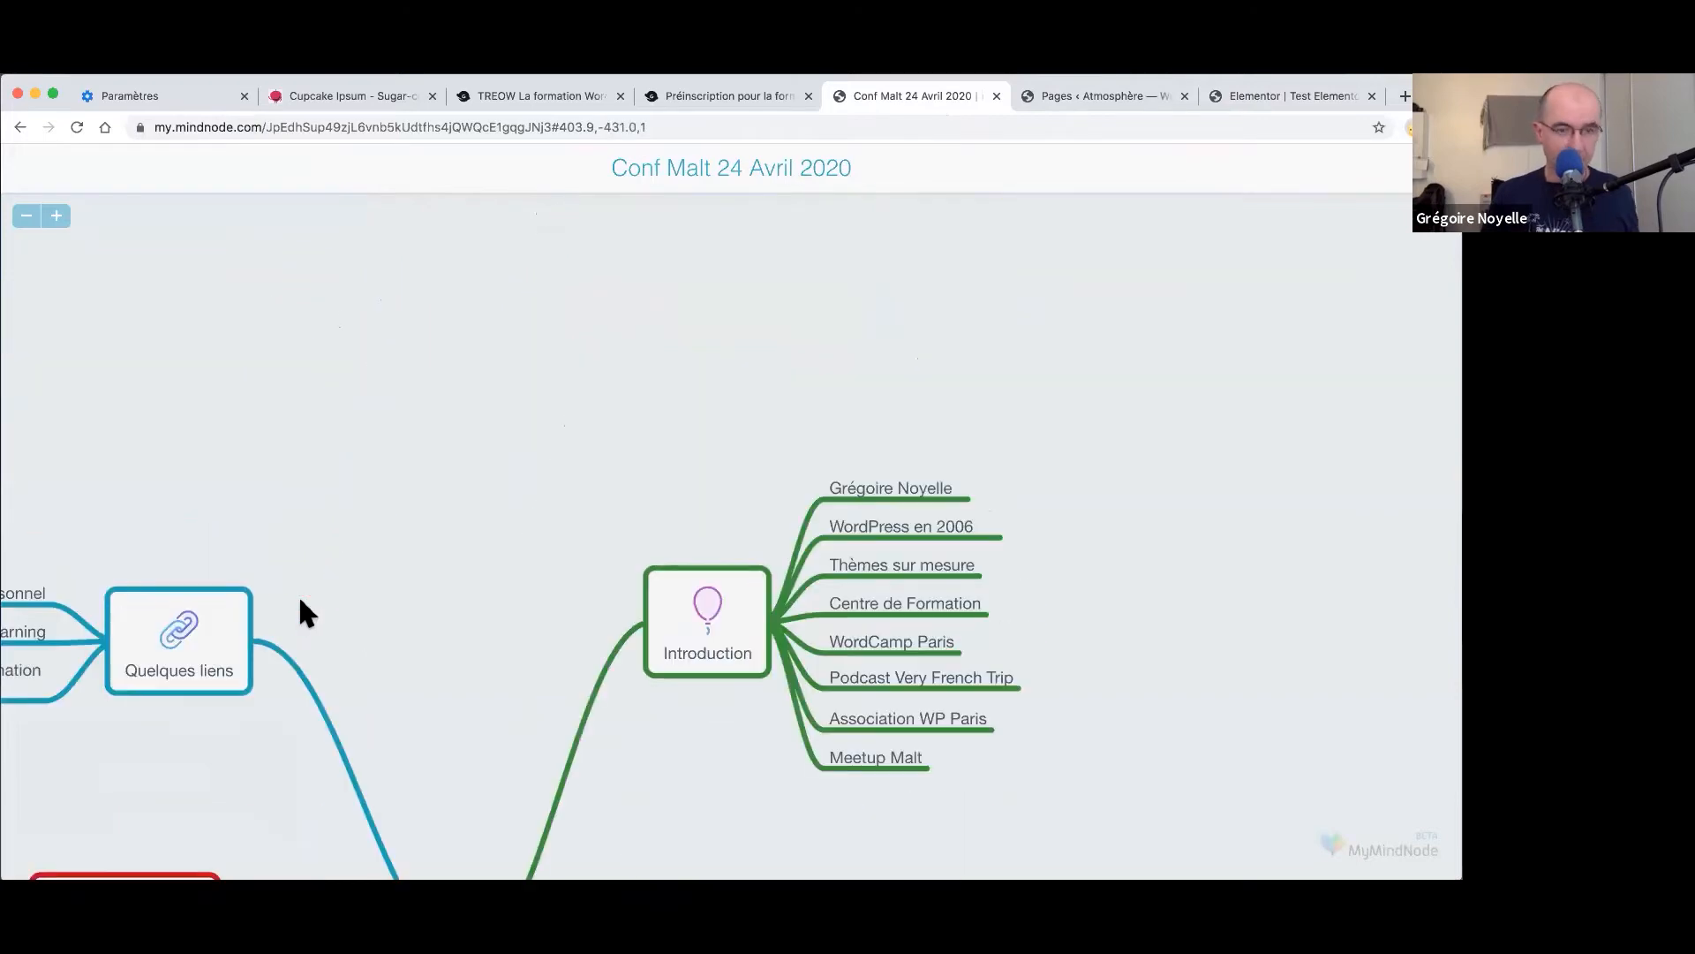
{"action": "scroll", "coordinate": [298, 593], "scroll_direction": "down", "scroll_amount": 4}
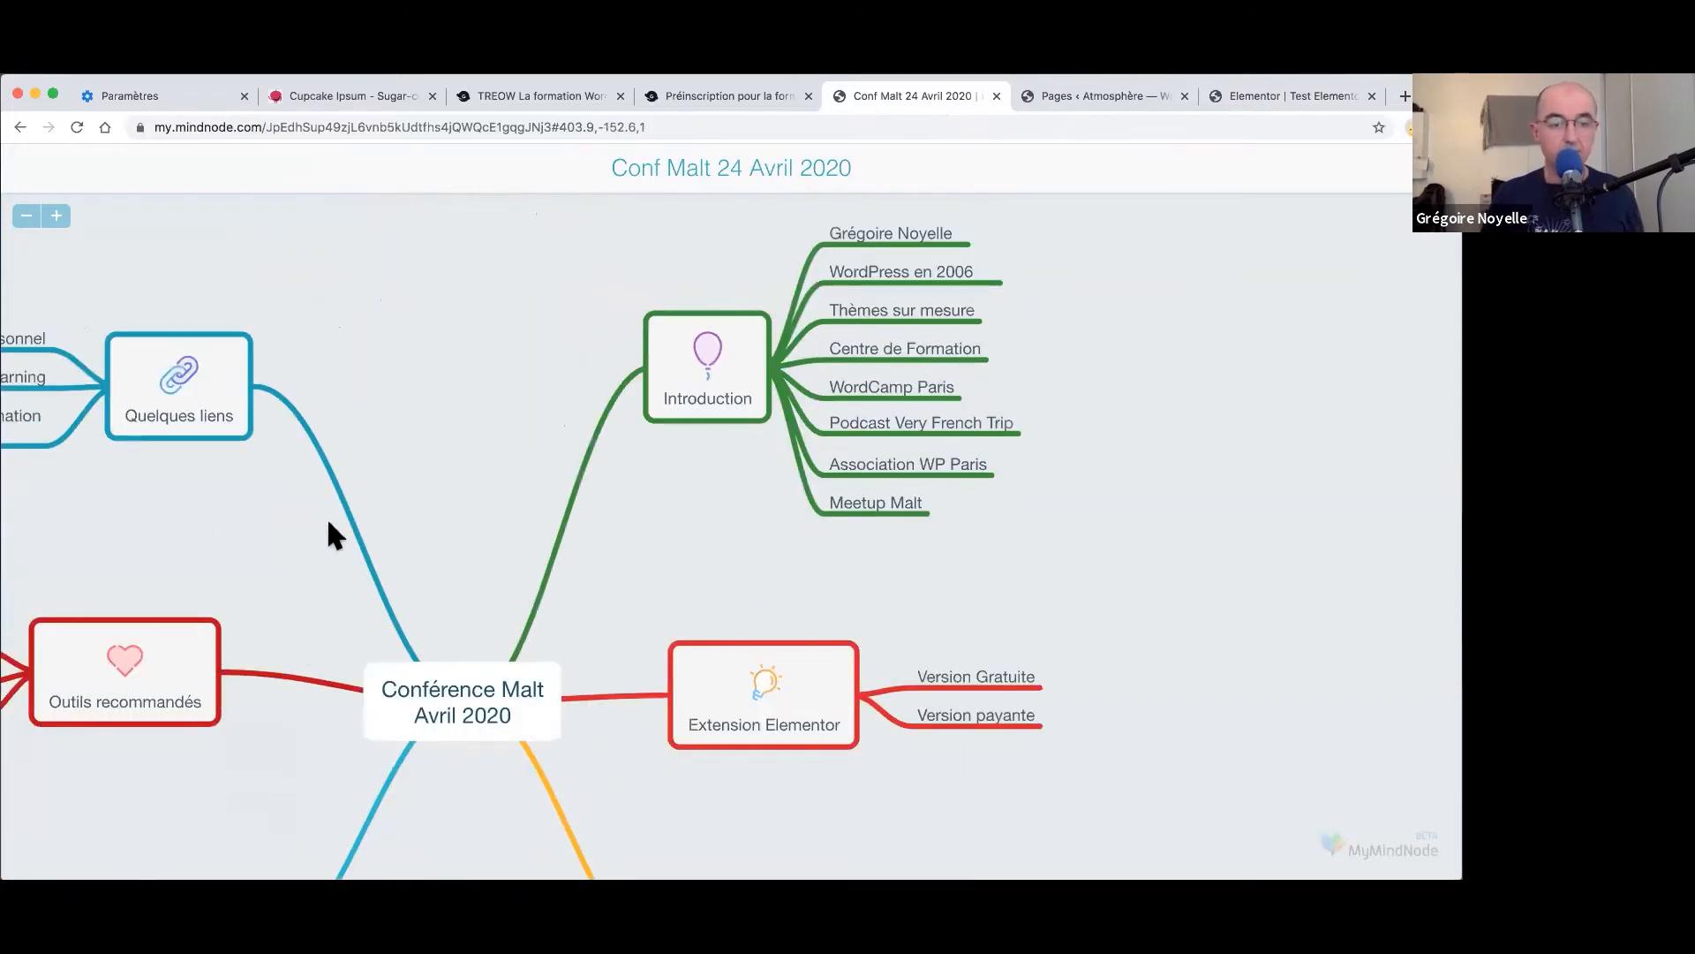
{"action": "scroll", "coordinate": [616, 495], "scroll_direction": "left", "scroll_amount": 5}
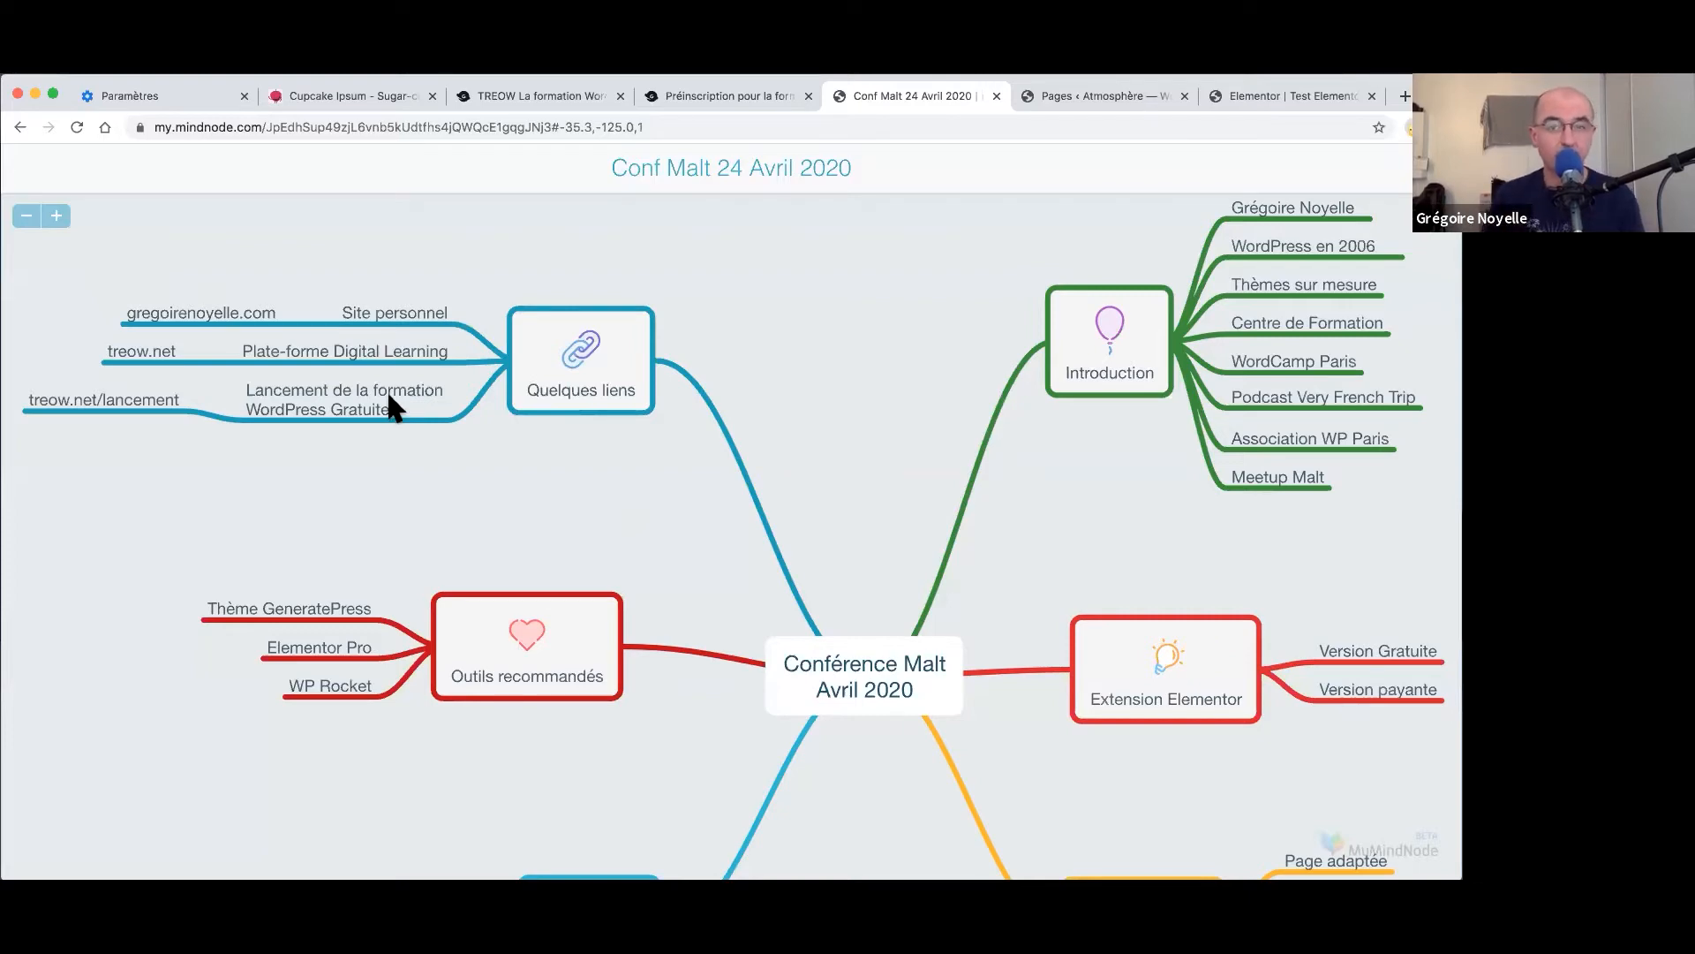
{"action": "left_click", "coordinate": [489, 88]}
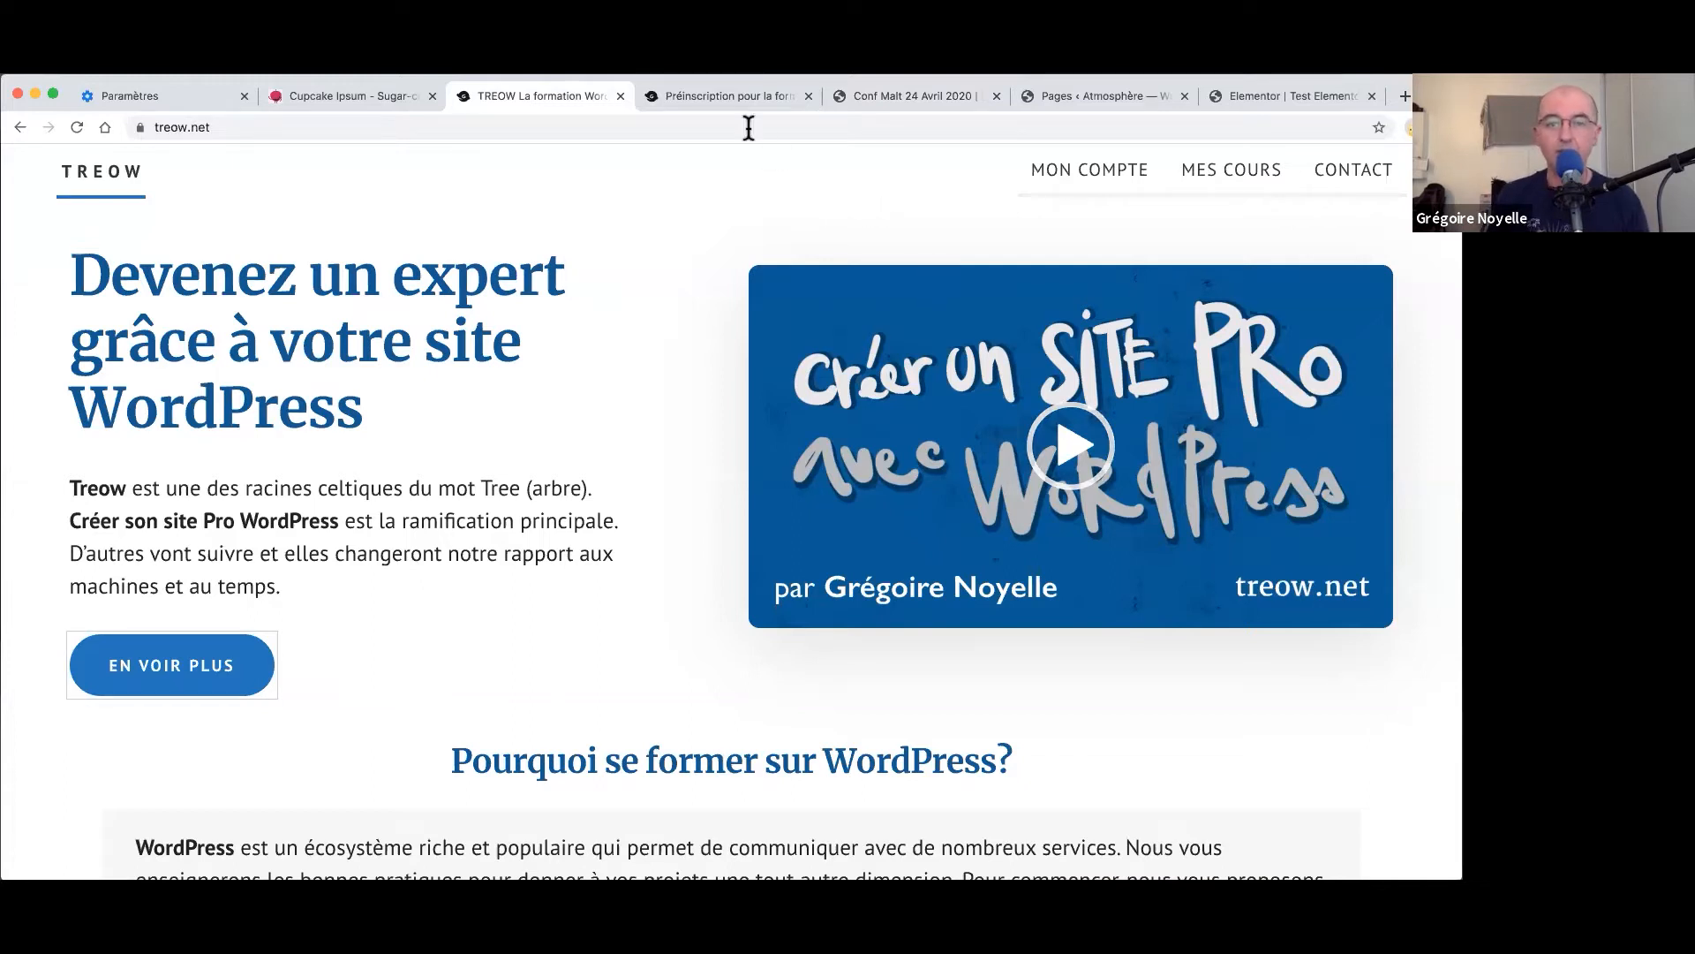
- View the treow.net/lancement/ pre-registration form and its URL, then return to Elementor
{"action": "left_click", "coordinate": [719, 97]}
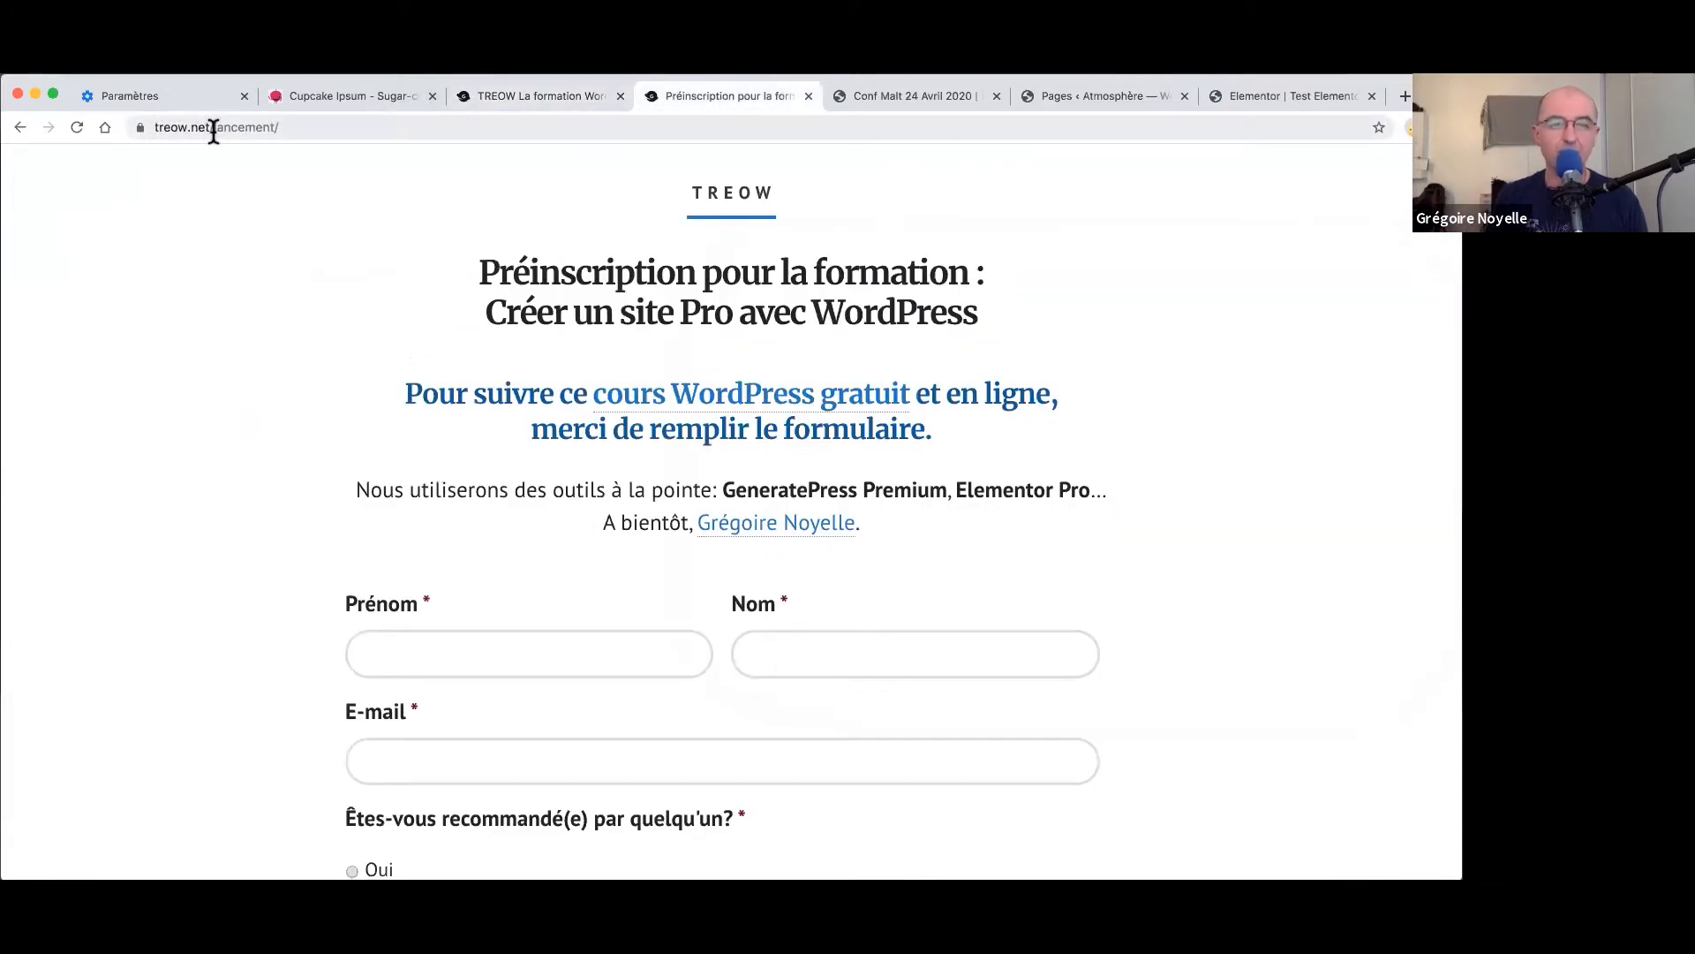
{"action": "left_click", "coordinate": [309, 128]}
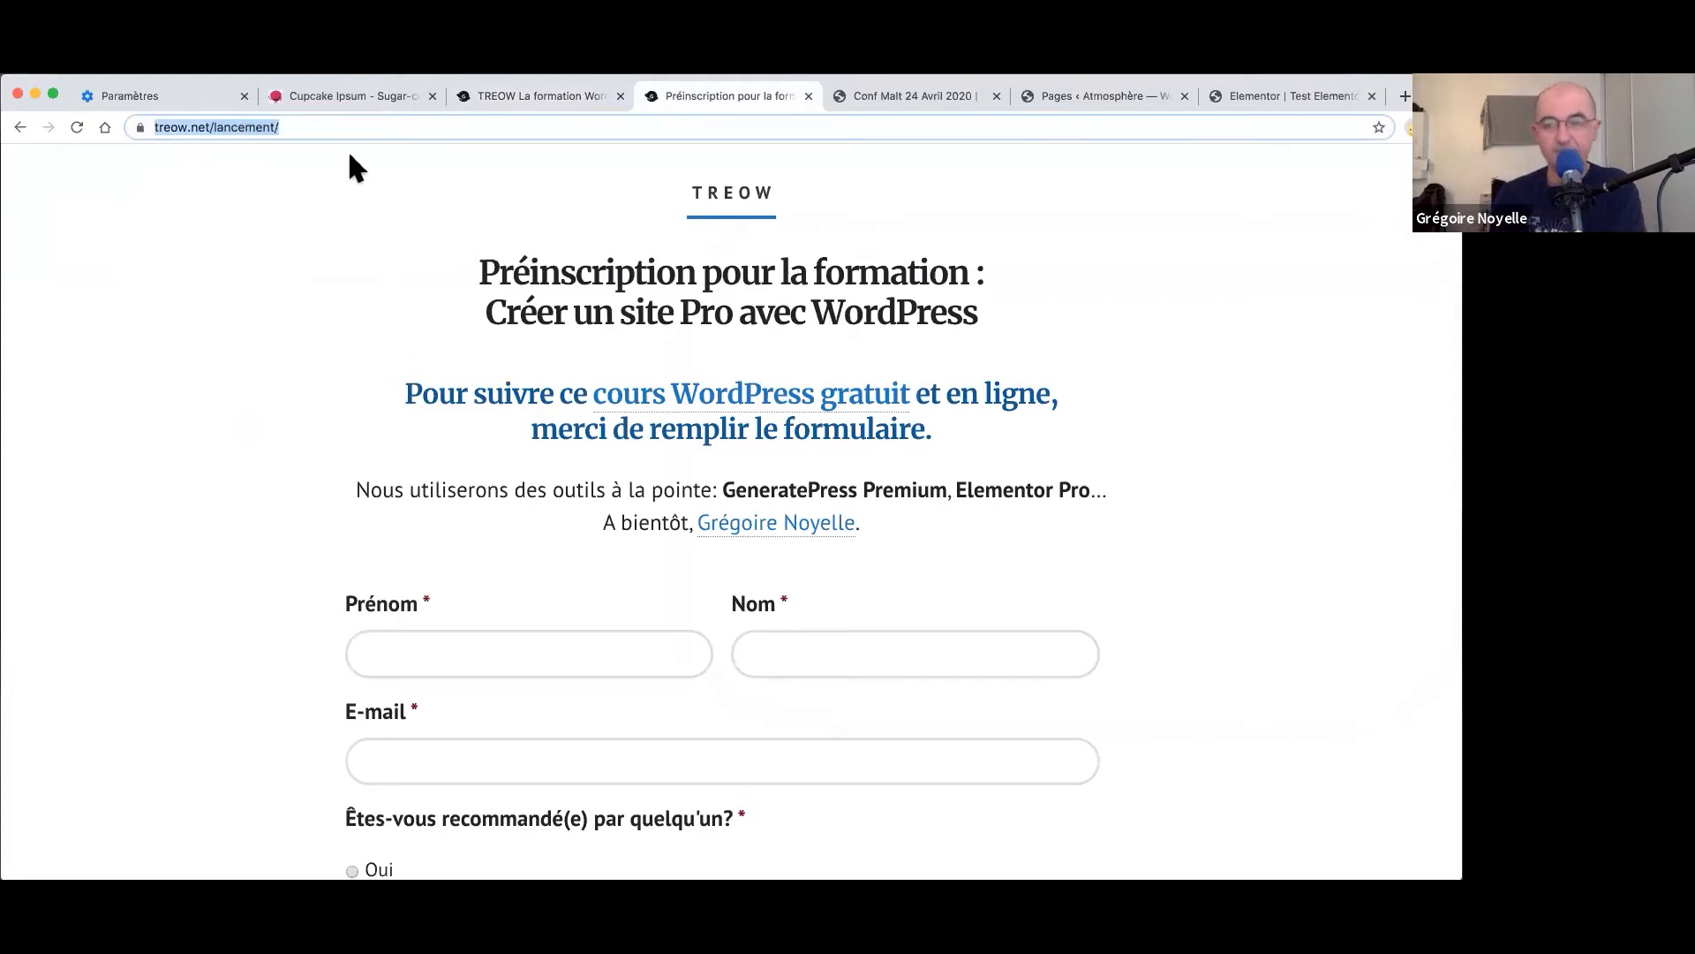
{"action": "left_click", "coordinate": [1268, 93]}
{"action": "left_click", "coordinate": [1099, 95]}
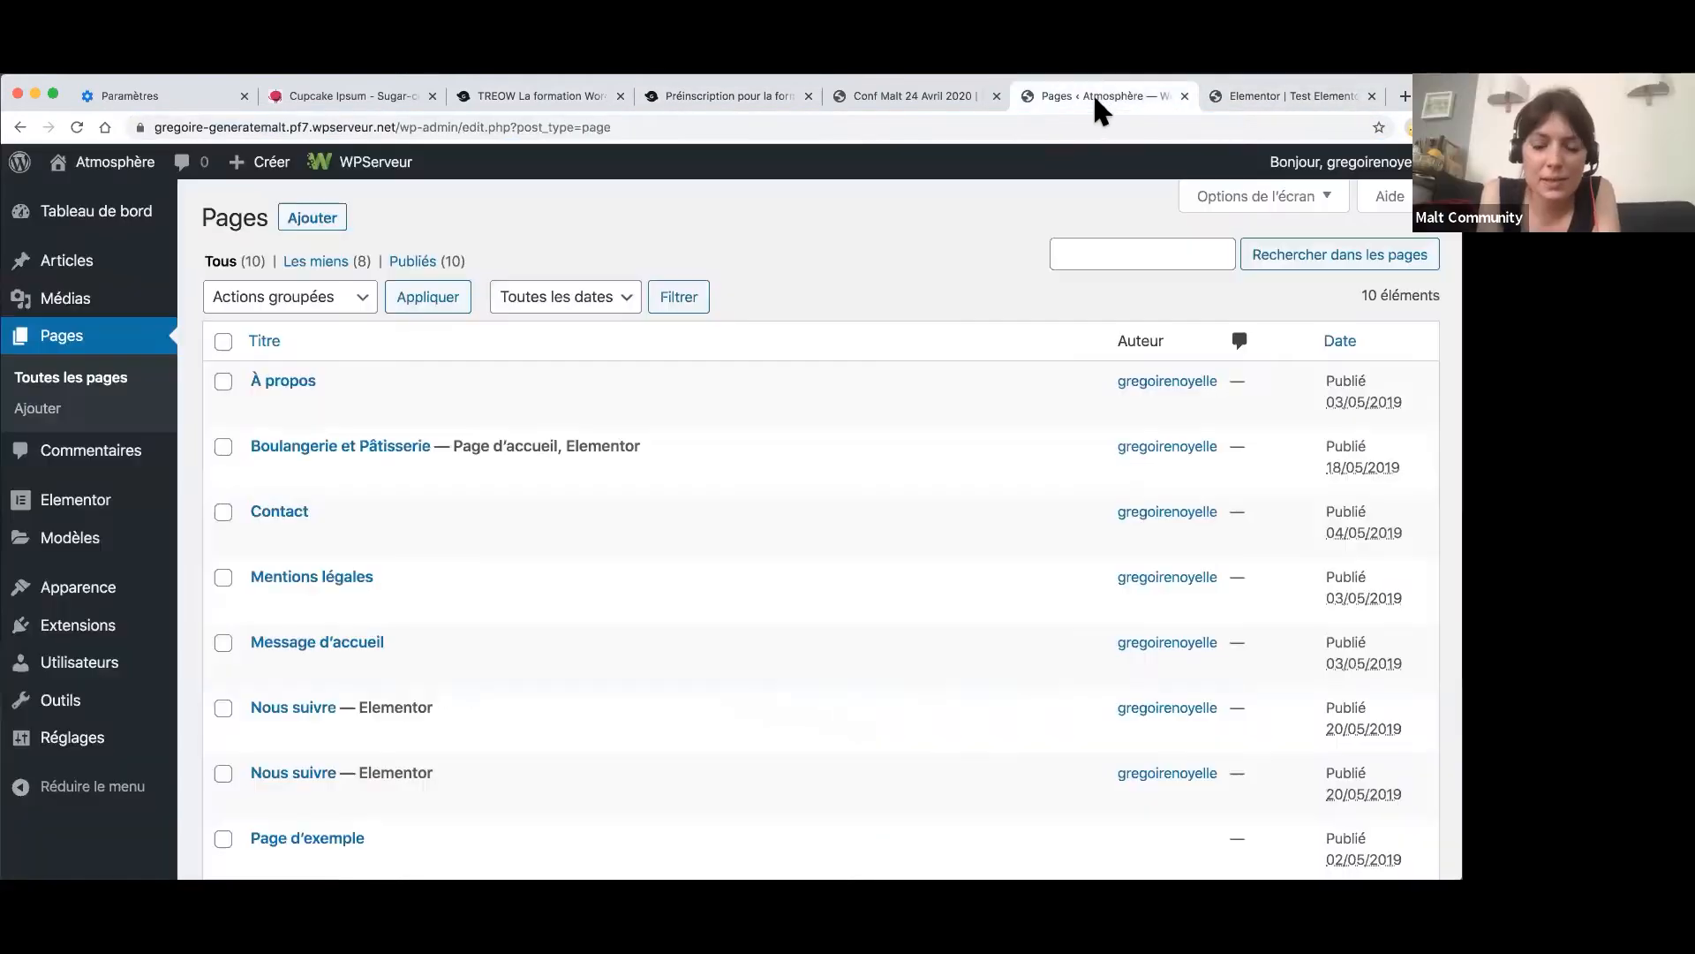
{"action": "left_click", "coordinate": [1232, 83]}
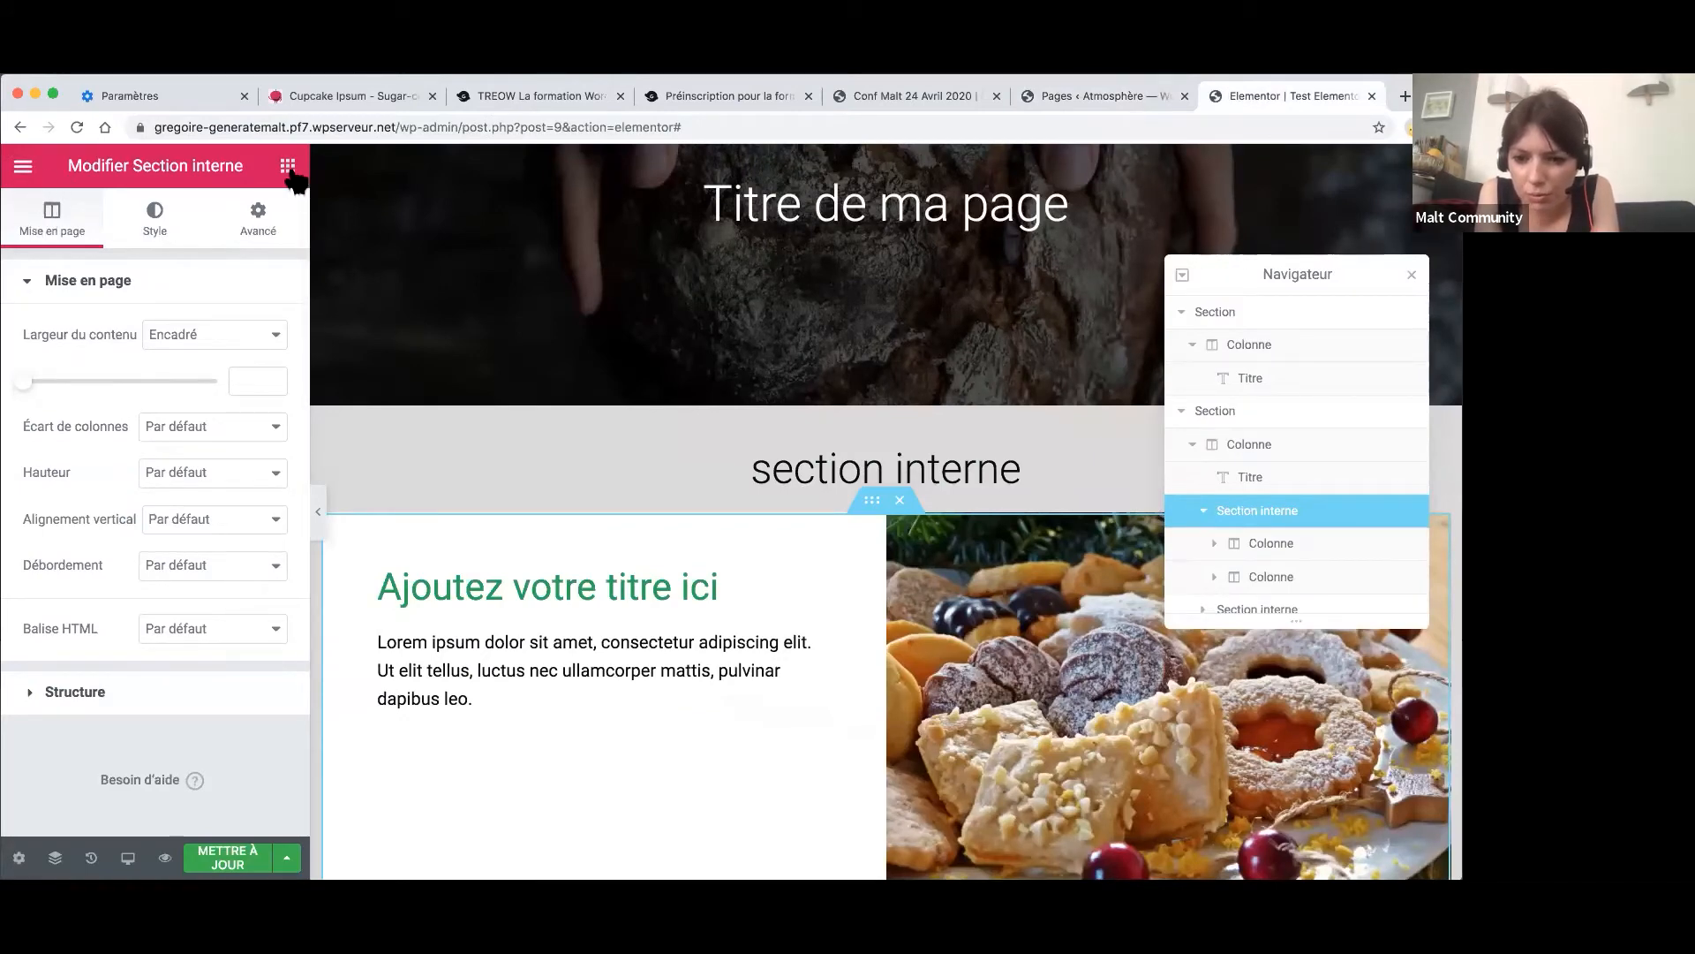
- Collapse the Elementor panel and scroll the full-width preview down and back up
{"action": "left_click", "coordinate": [318, 511]}
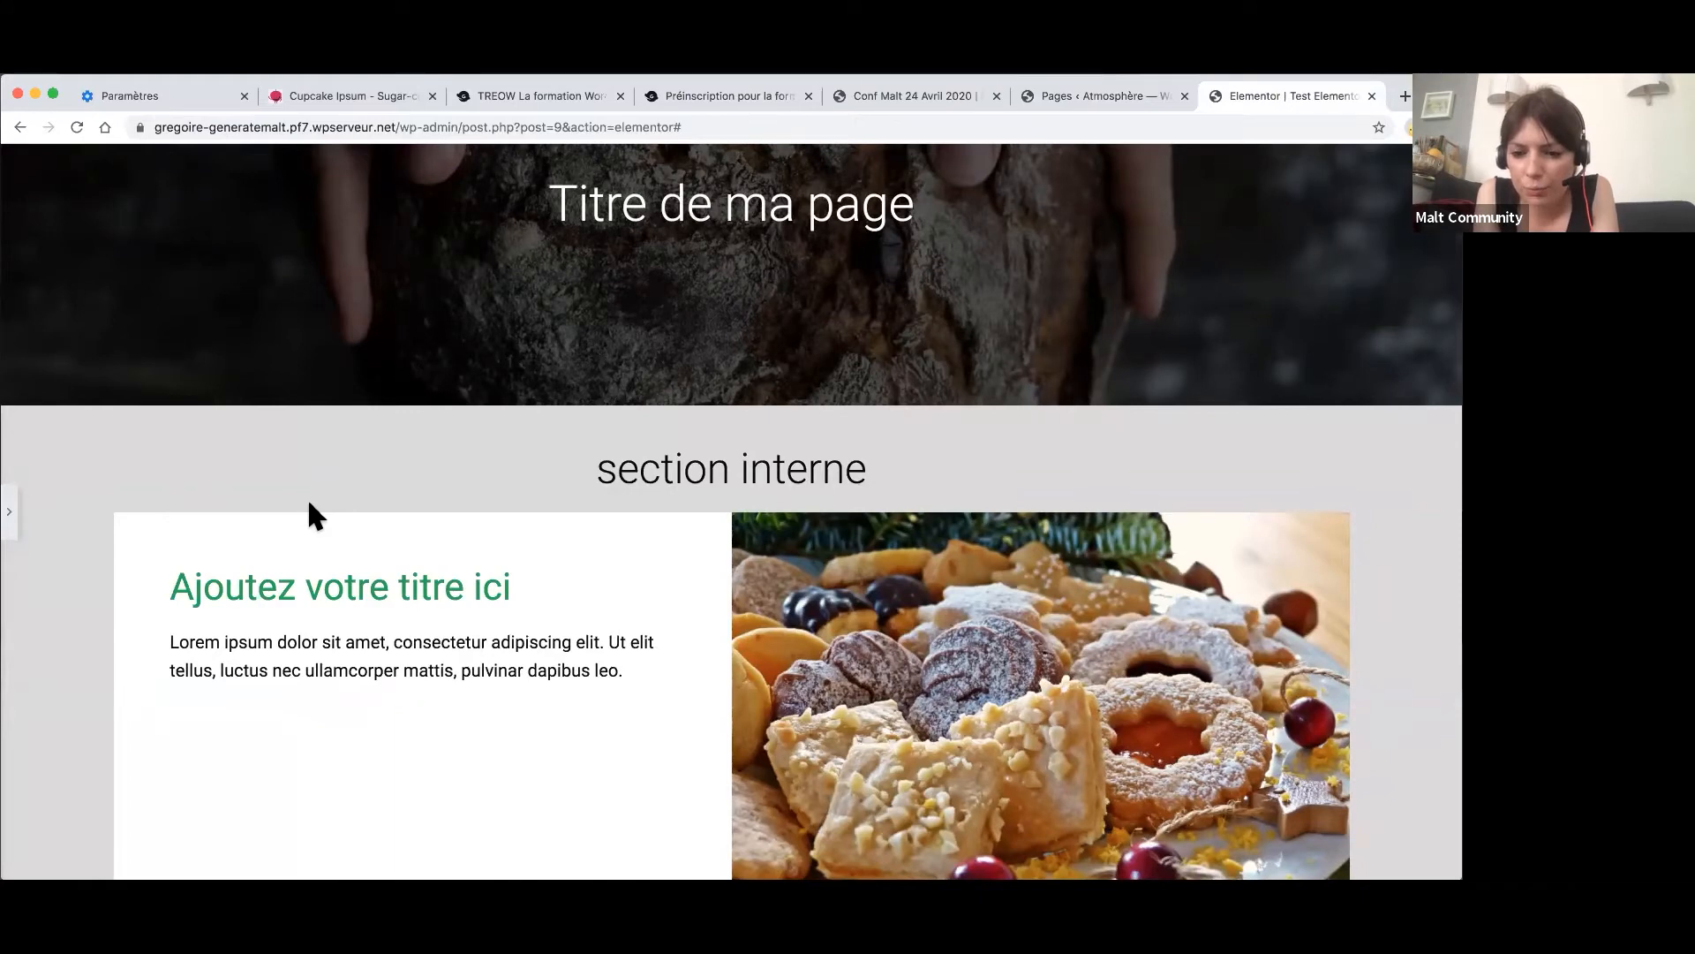
{"action": "scroll", "coordinate": [530, 649], "scroll_direction": "down", "scroll_amount": 1}
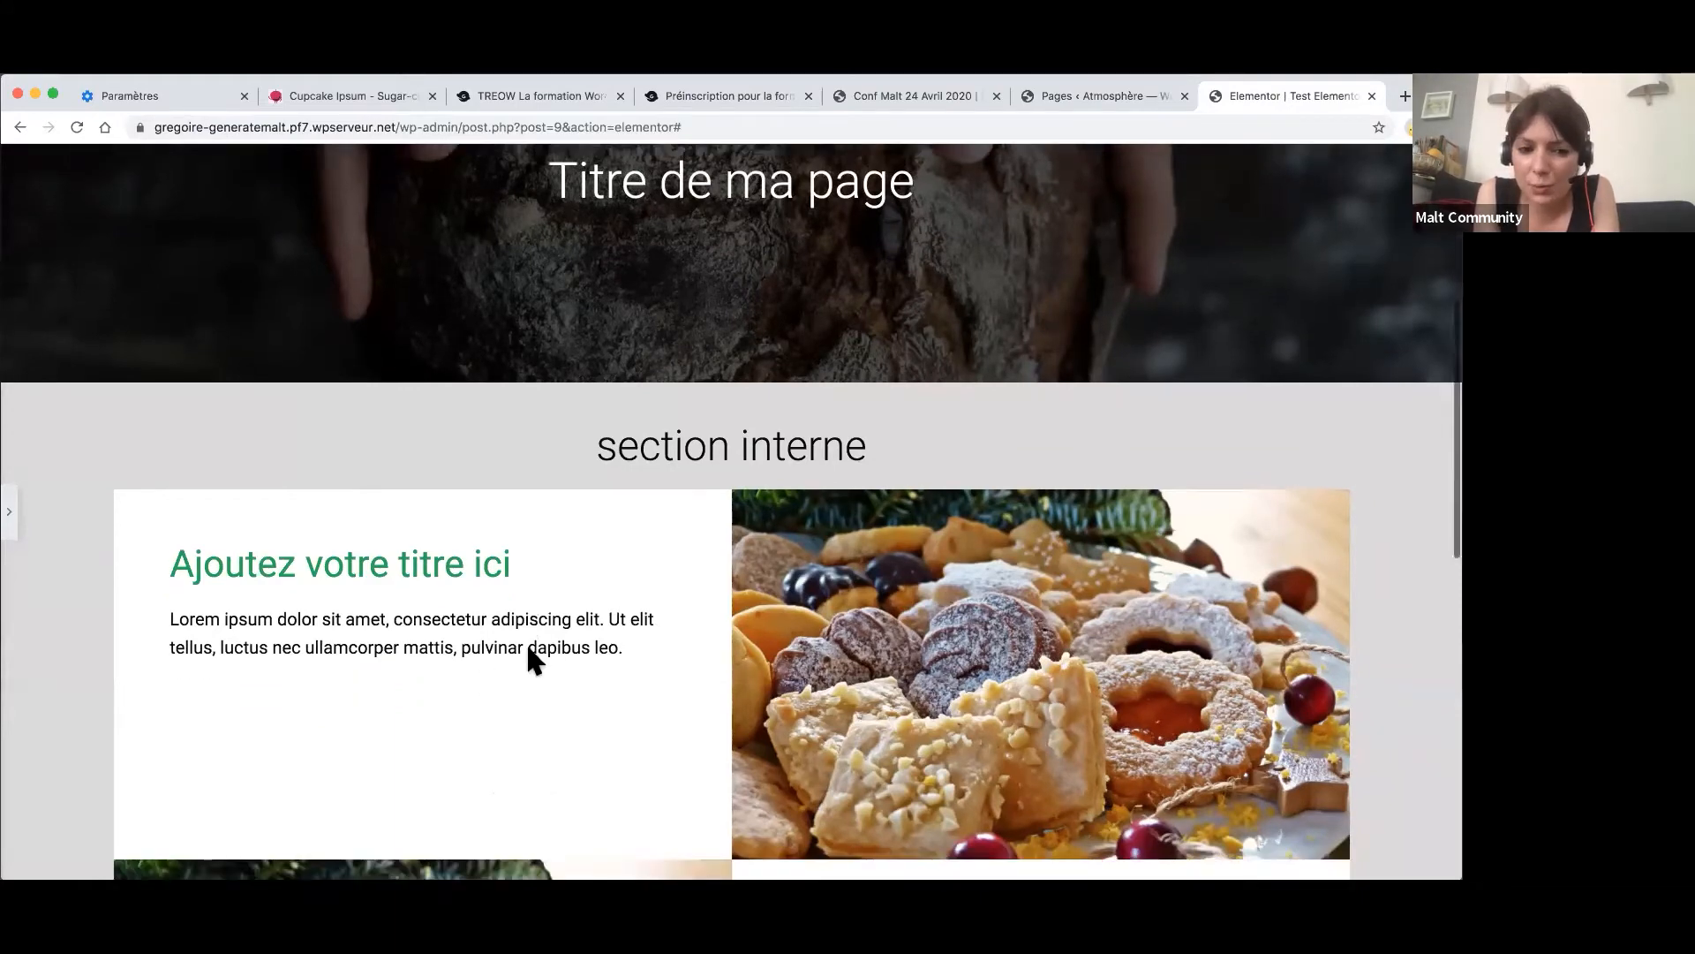
{"action": "scroll", "coordinate": [530, 649], "scroll_direction": "down", "scroll_amount": 3}
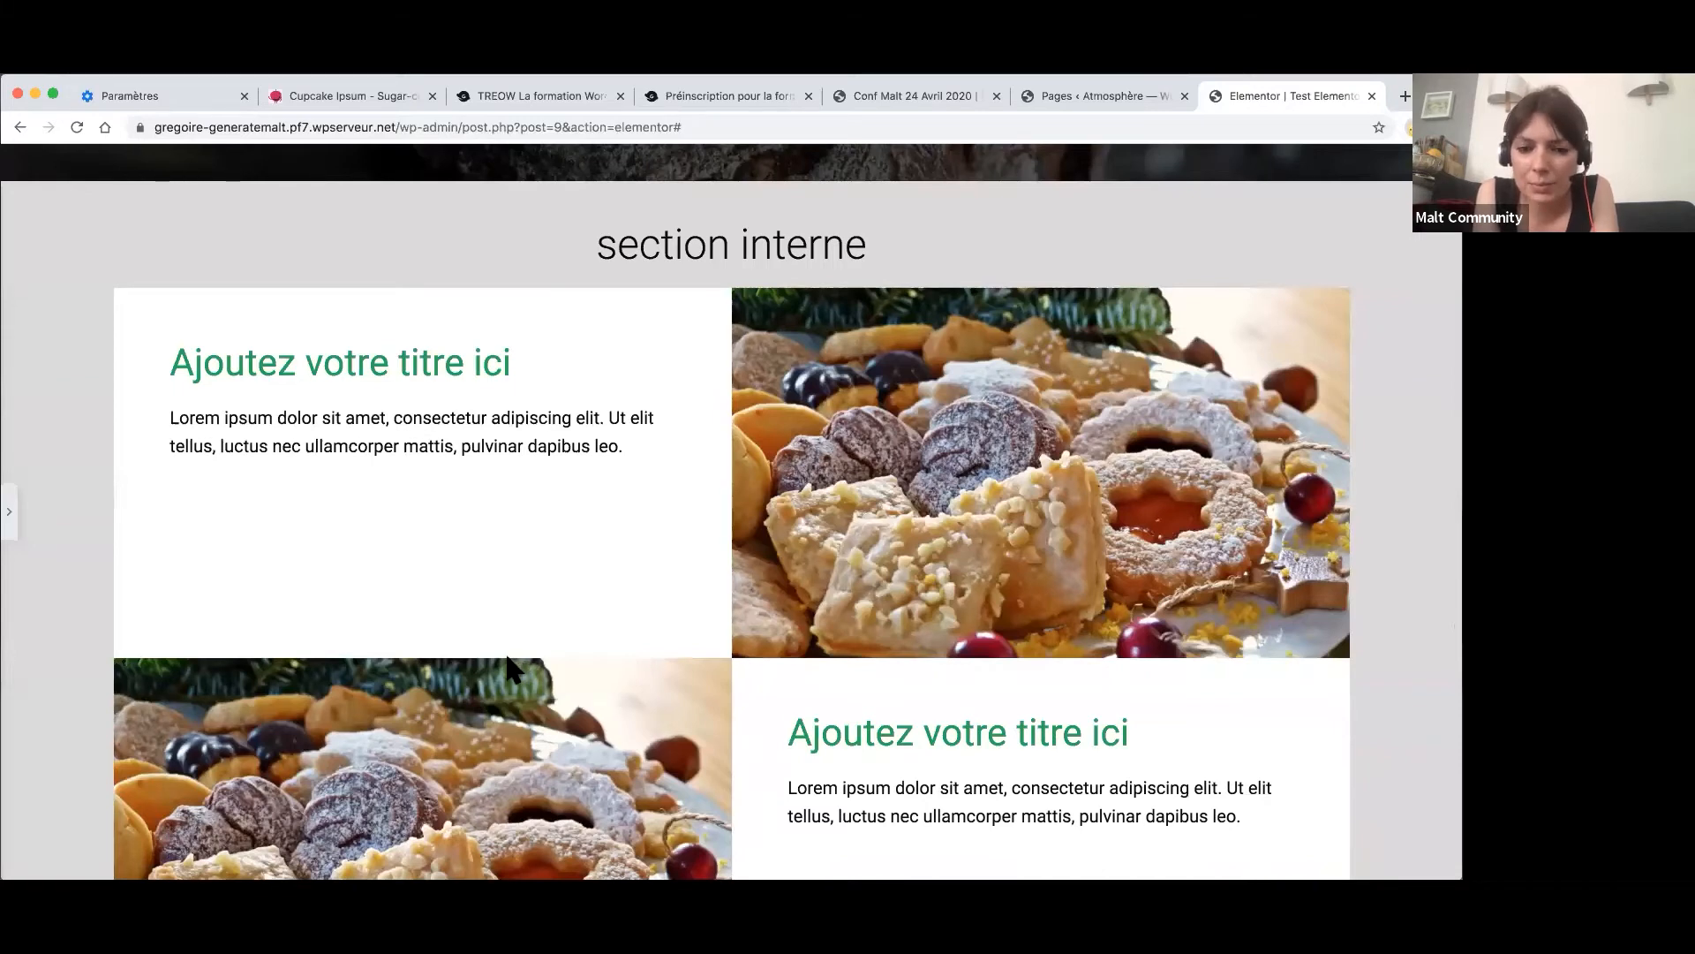
{"action": "scroll", "coordinate": [509, 668], "scroll_direction": "up", "scroll_amount": 5}
{"action": "scroll", "coordinate": [507, 667], "scroll_direction": "up", "scroll_amount": 4}
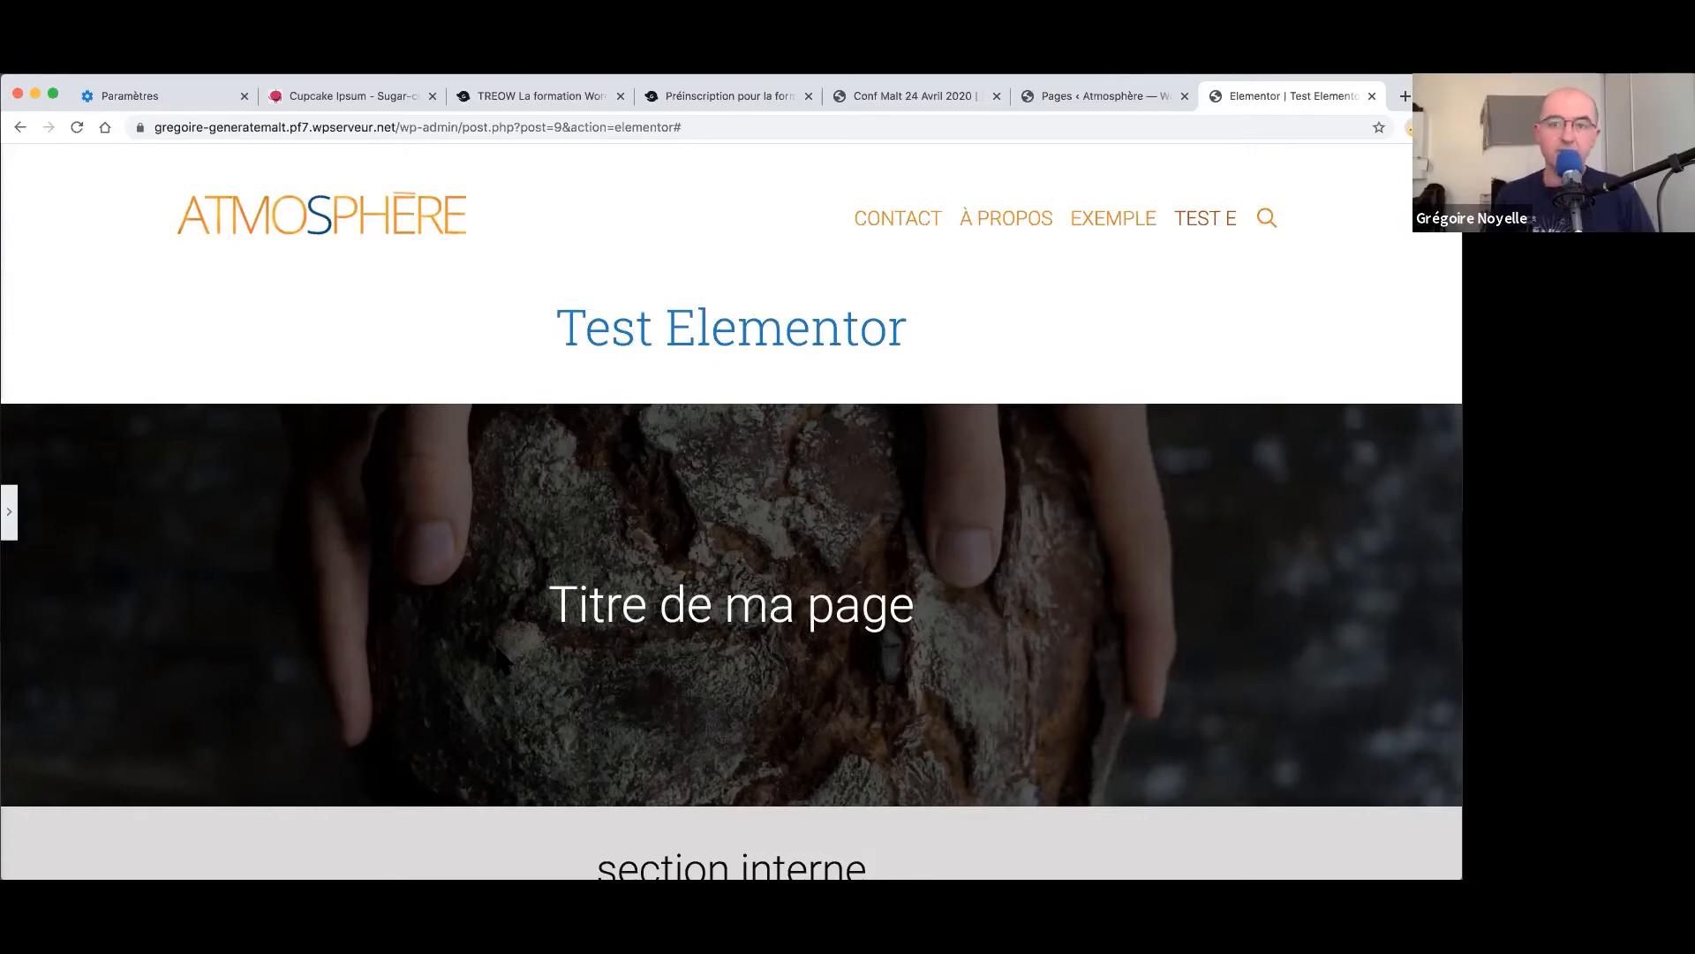
- Reopen the panel and show the 'Titre de ma page' heading's Typographie settings (45 px)
{"action": "left_click", "coordinate": [10, 512]}
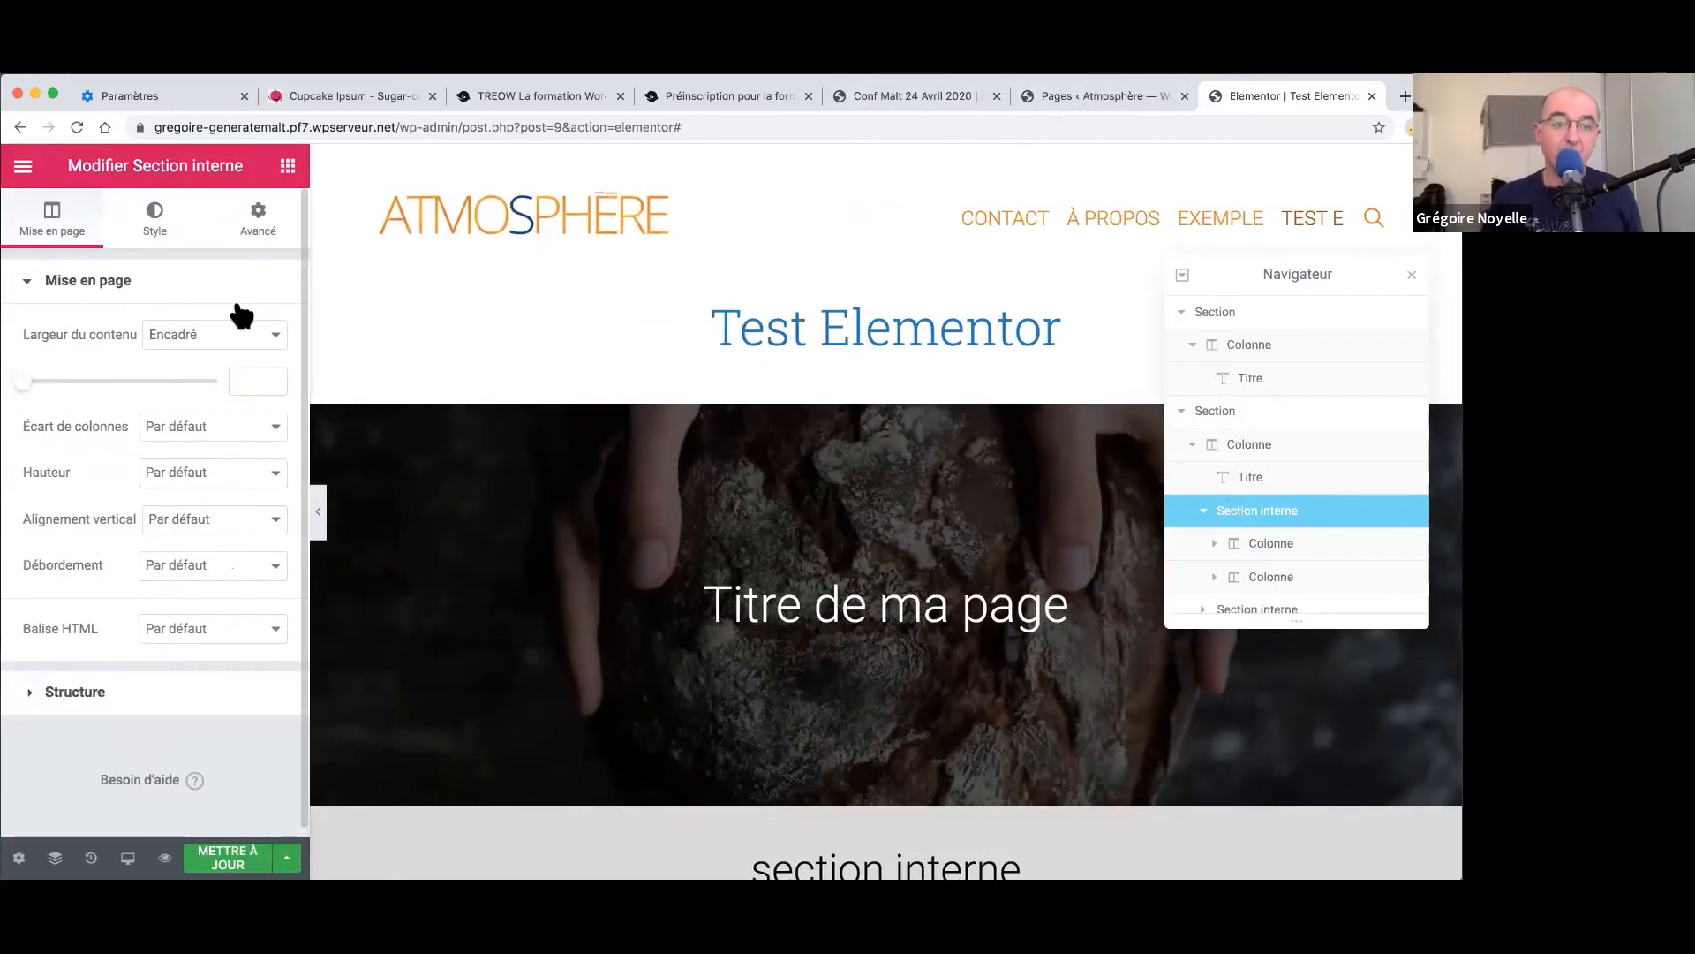
{"action": "left_click", "coordinate": [172, 226]}
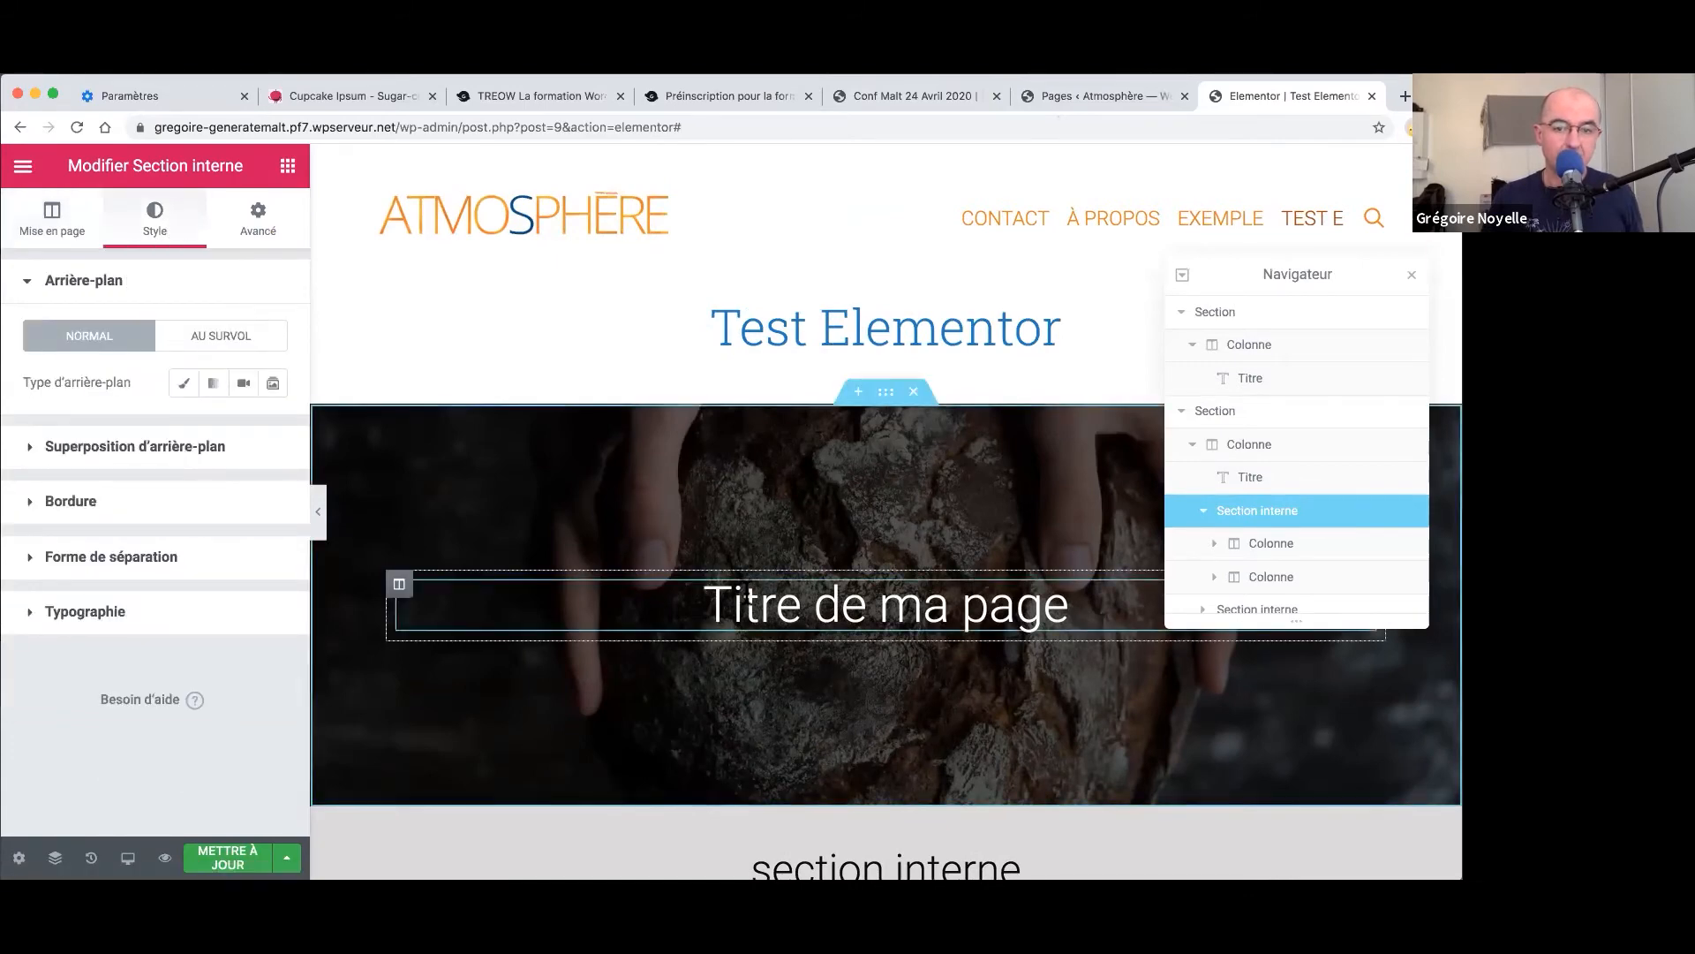
{"action": "left_click", "coordinate": [747, 599]}
{"action": "left_click", "coordinate": [274, 383]}
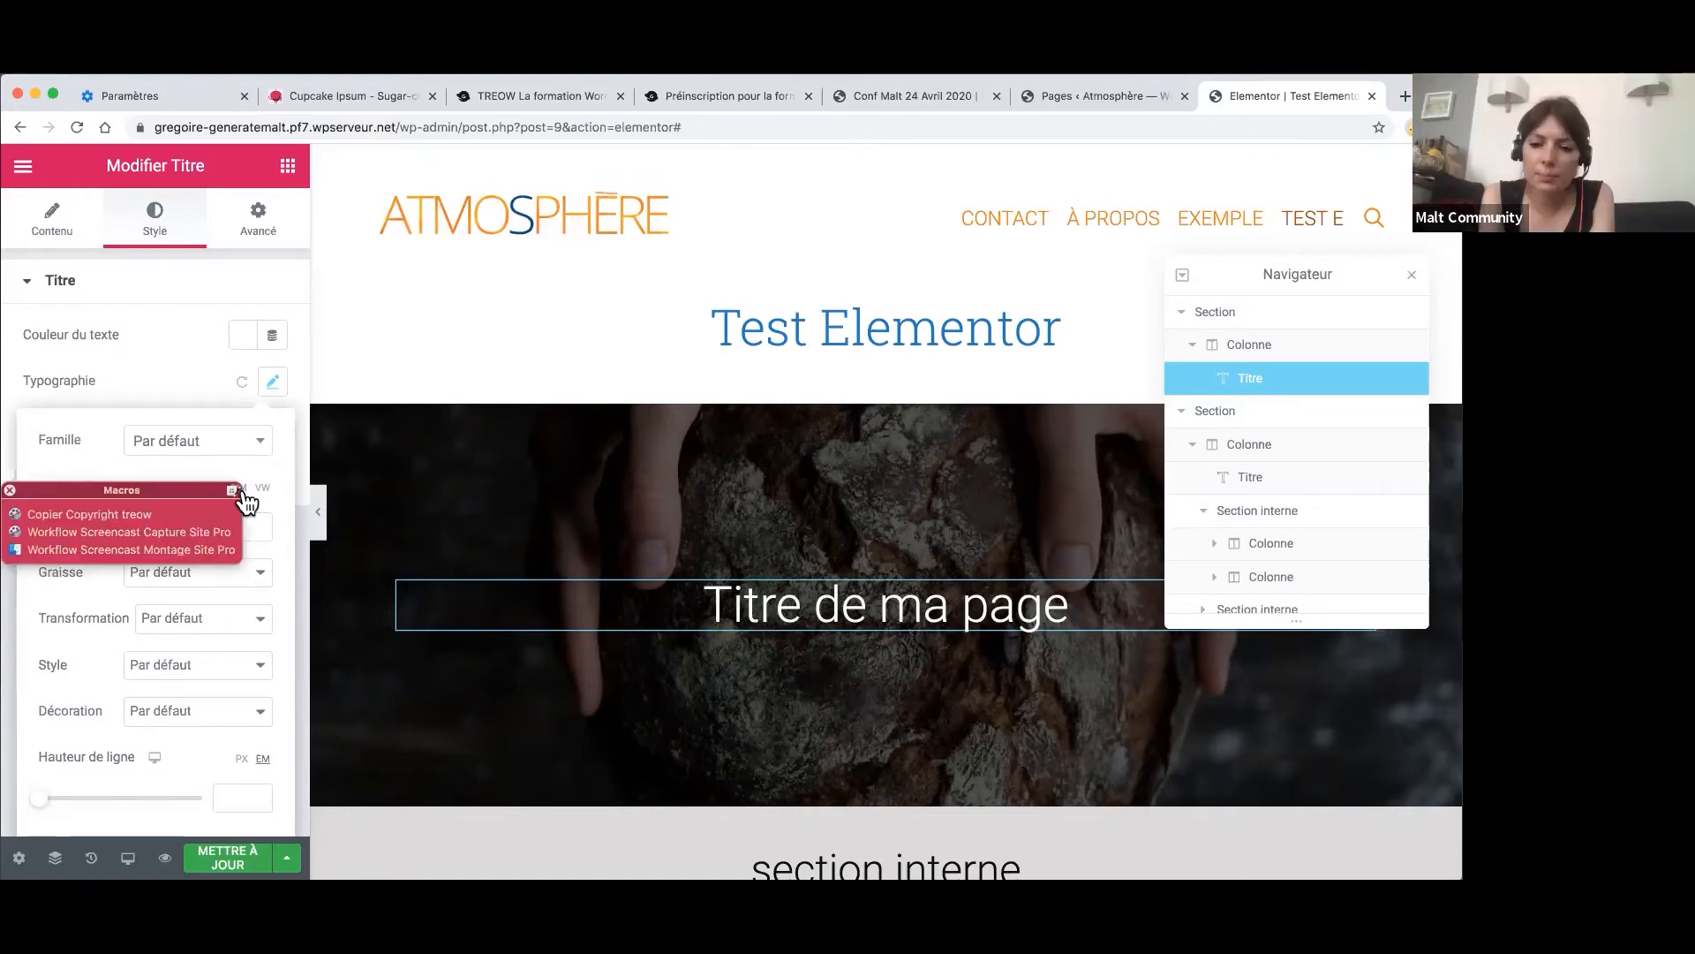
- Dismiss the stray macros palette and close the hero title's typography settings
{"action": "left_click", "coordinate": [9, 489]}
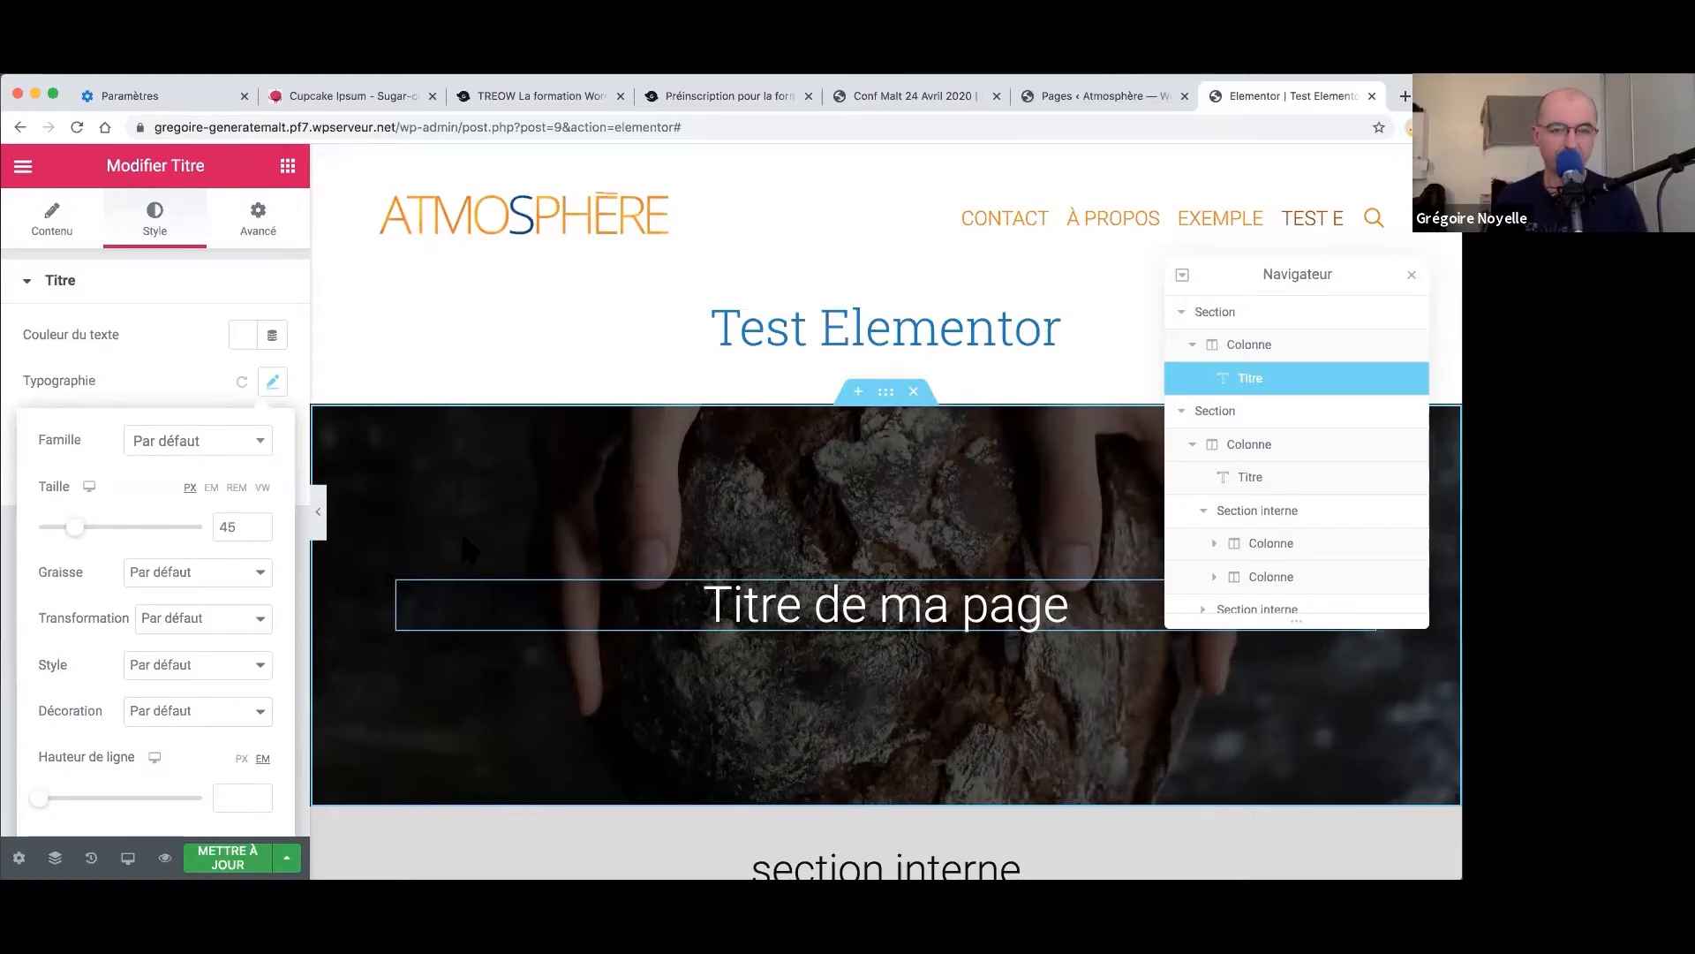
{"action": "left_click", "coordinate": [385, 489]}
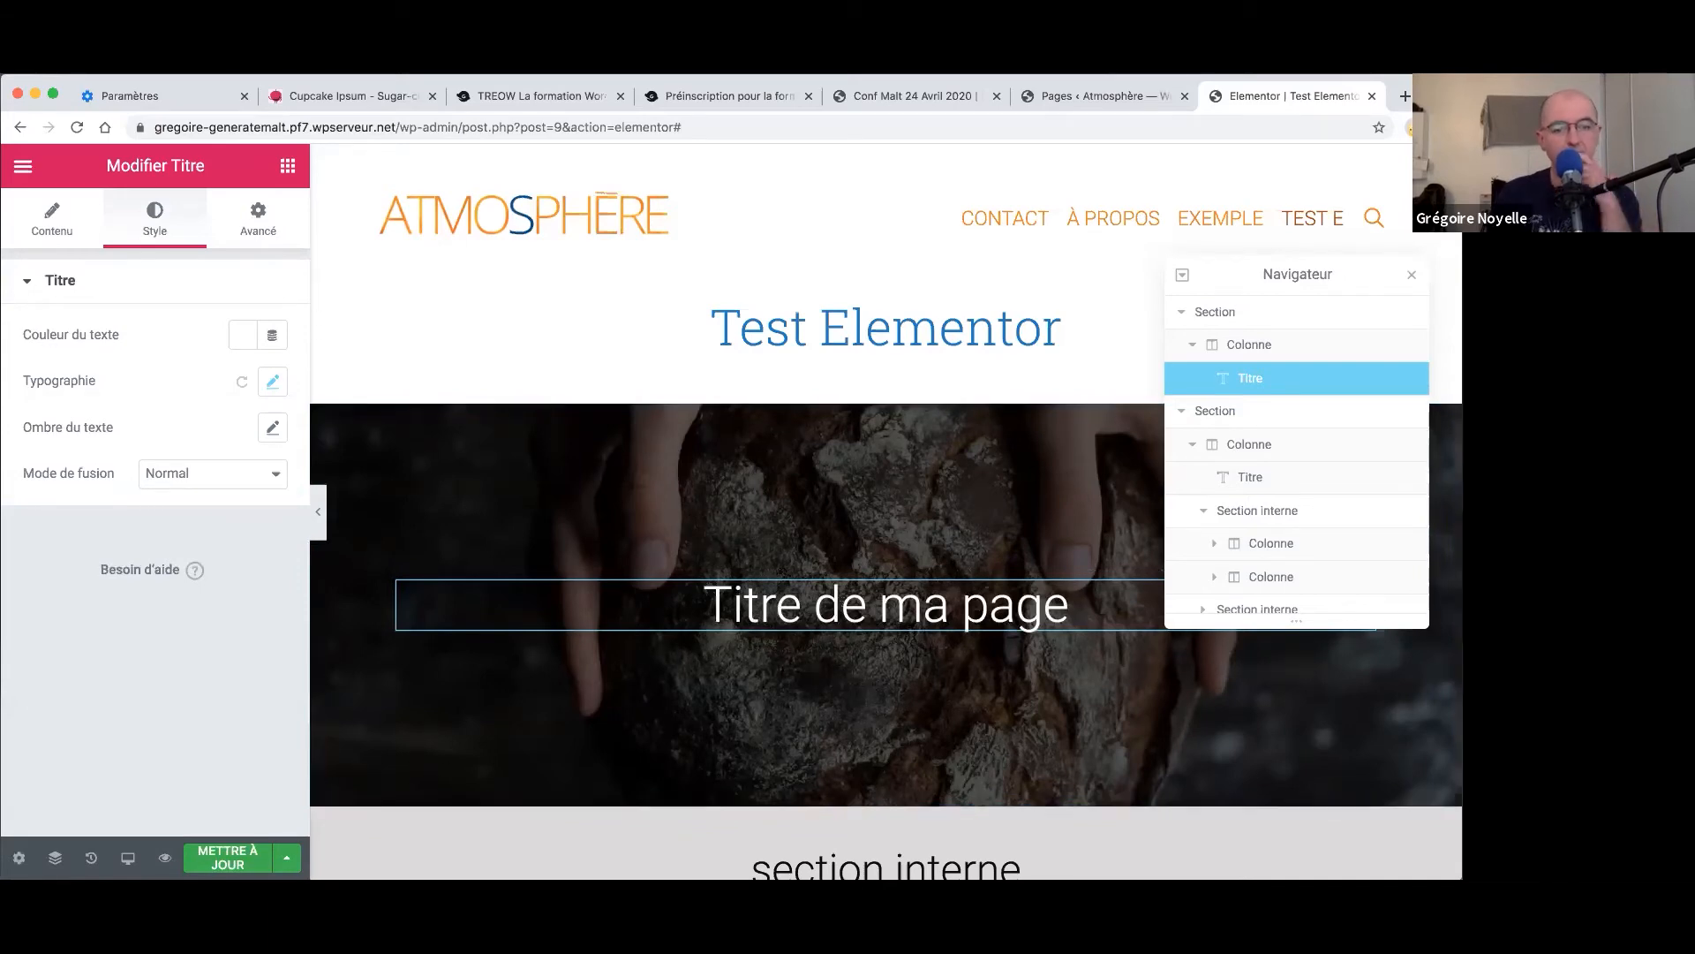
- Save the page and open the hero section's advanced settings, showing padding 150/0/150/0
{"action": "left_click", "coordinate": [228, 857]}
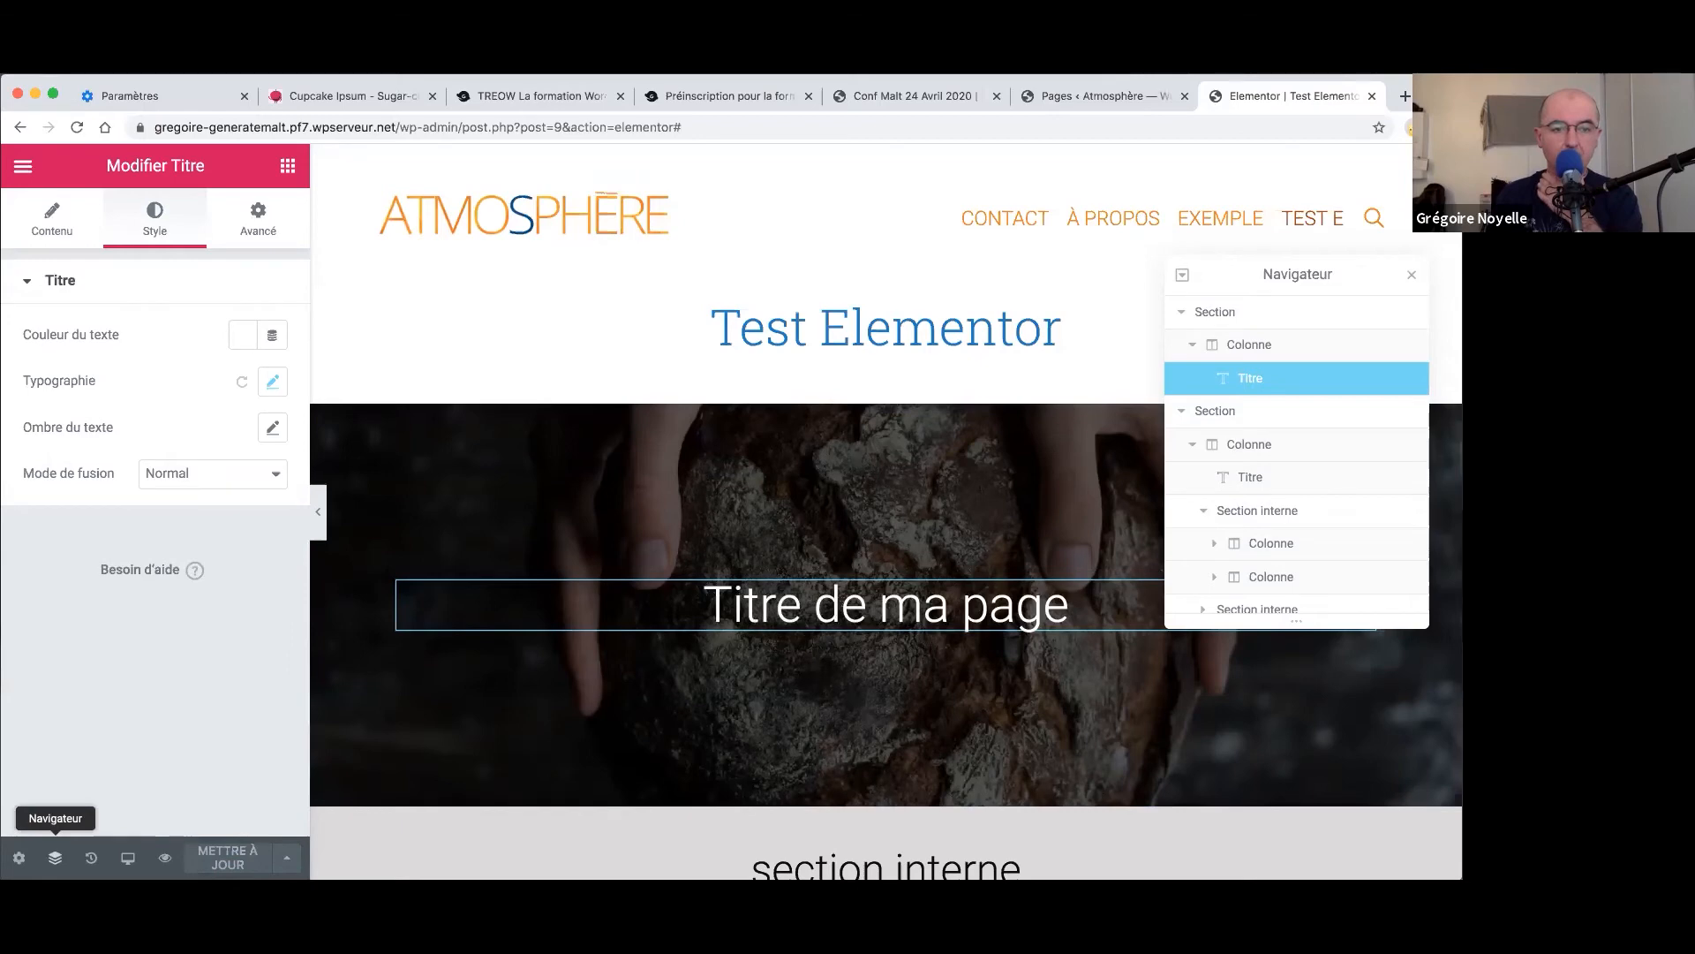
{"action": "left_click", "coordinate": [259, 221]}
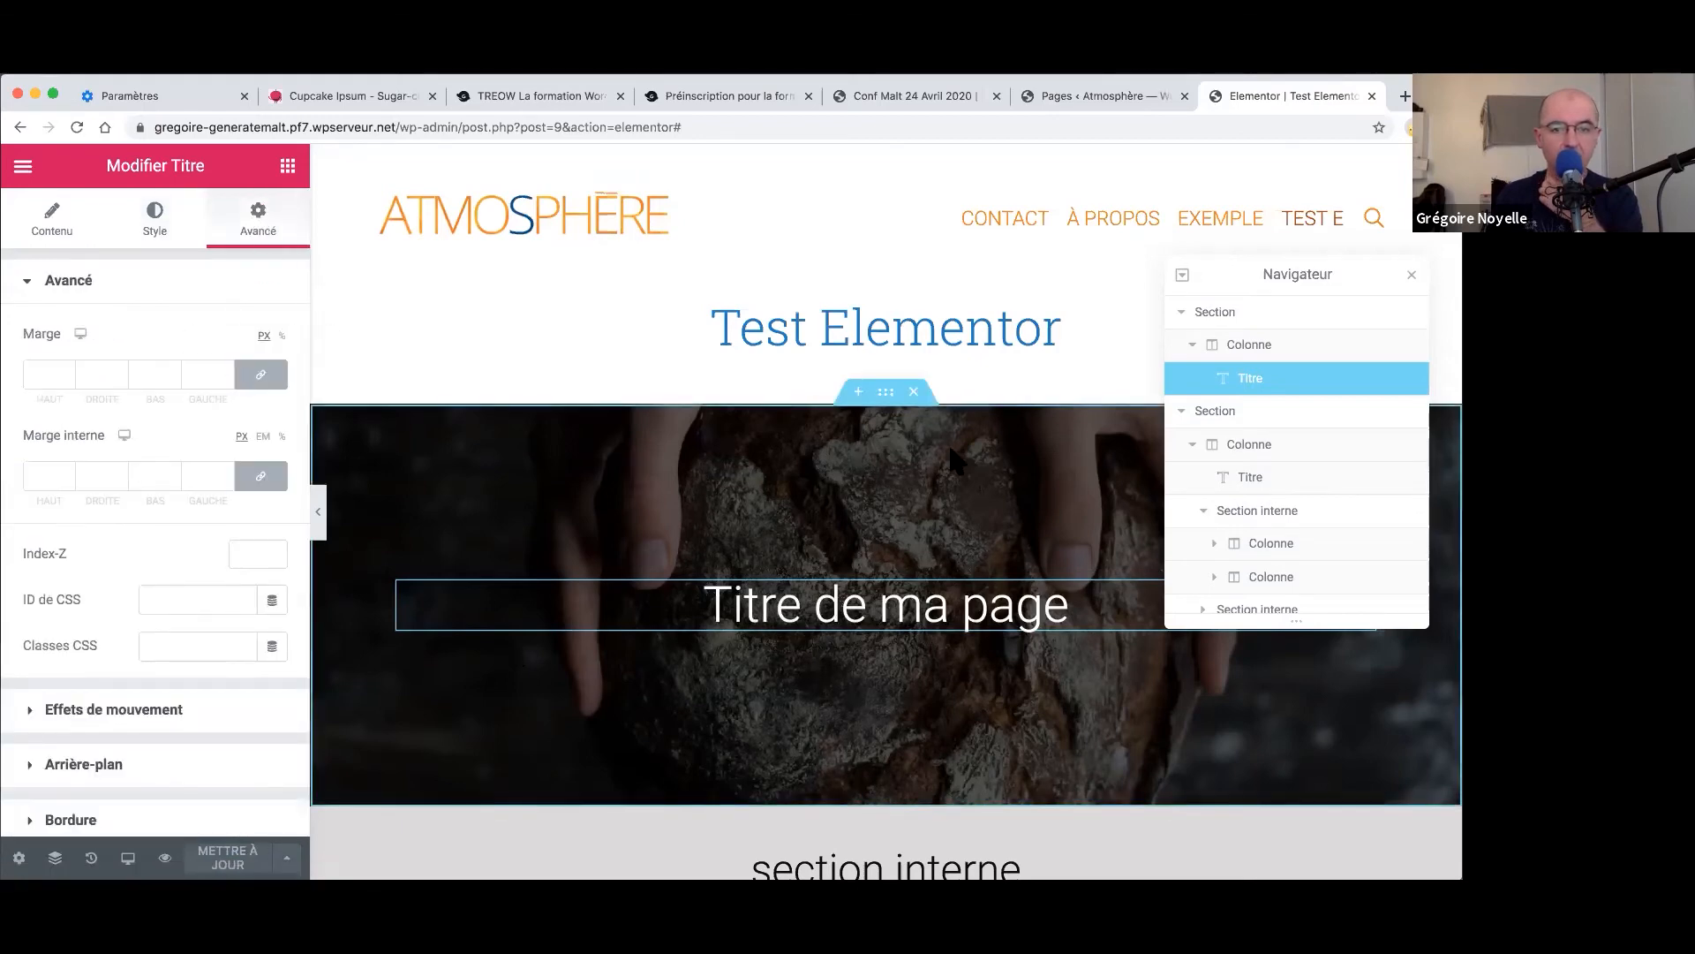
{"action": "right_click", "coordinate": [882, 392]}
{"action": "left_click", "coordinate": [906, 411]}
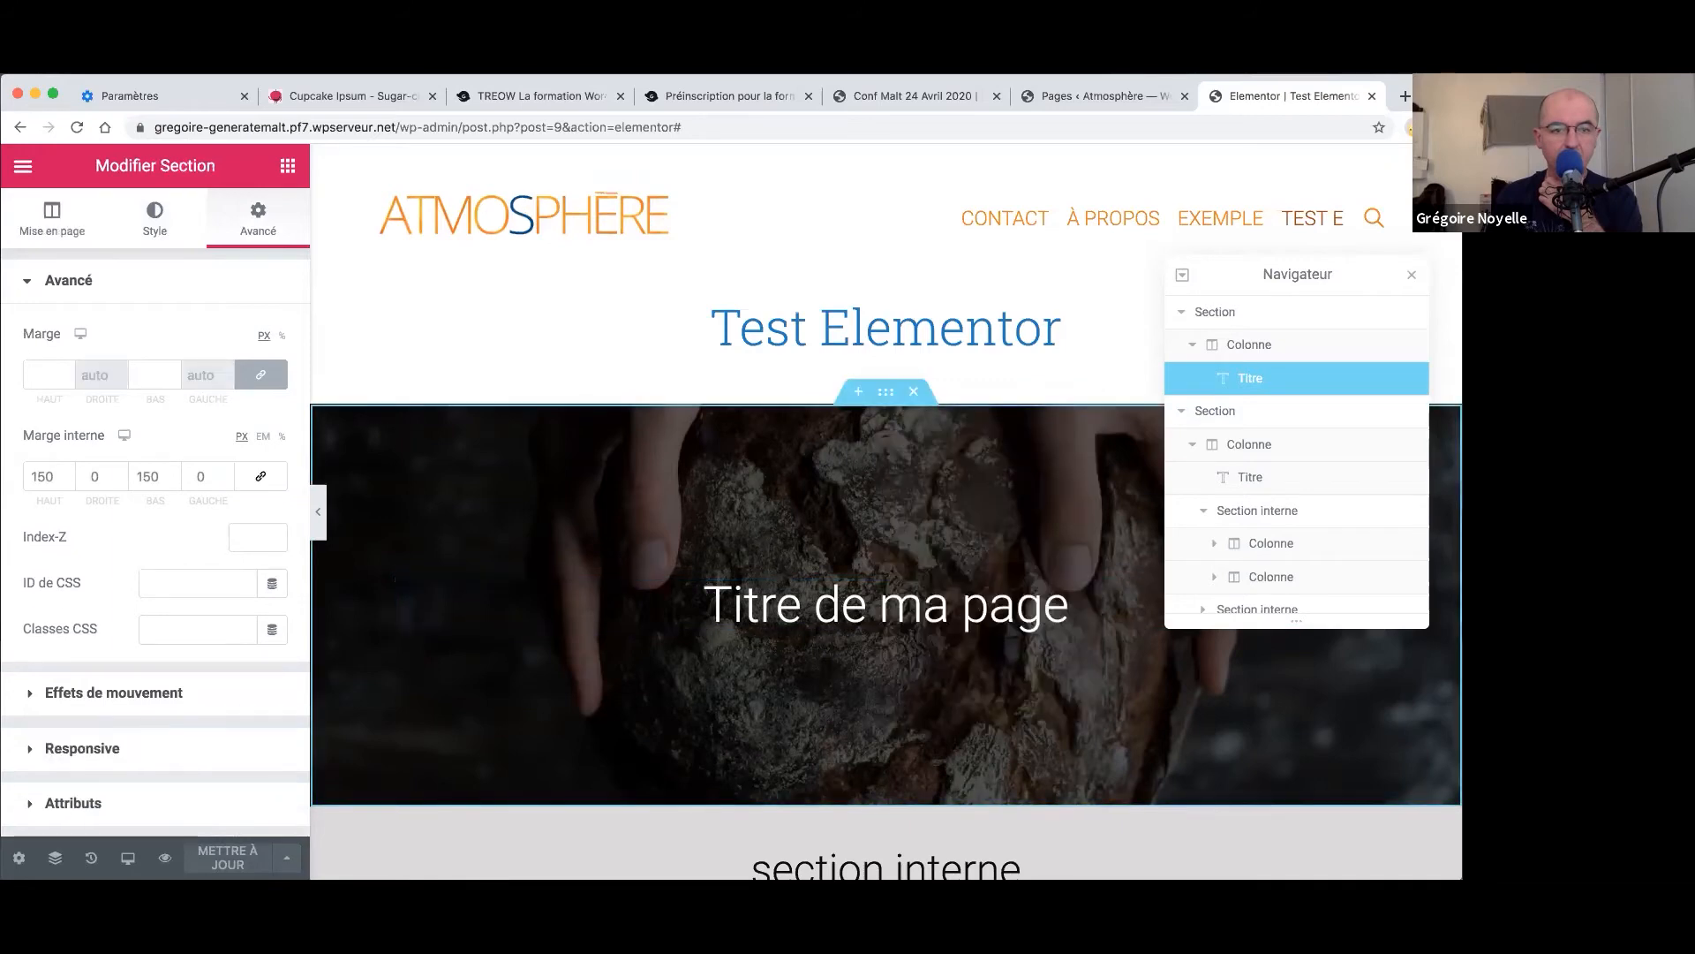
- Keep the bread photo as the hero background, centred, non-repeating and sized to cover
{"action": "left_click", "coordinate": [155, 221]}
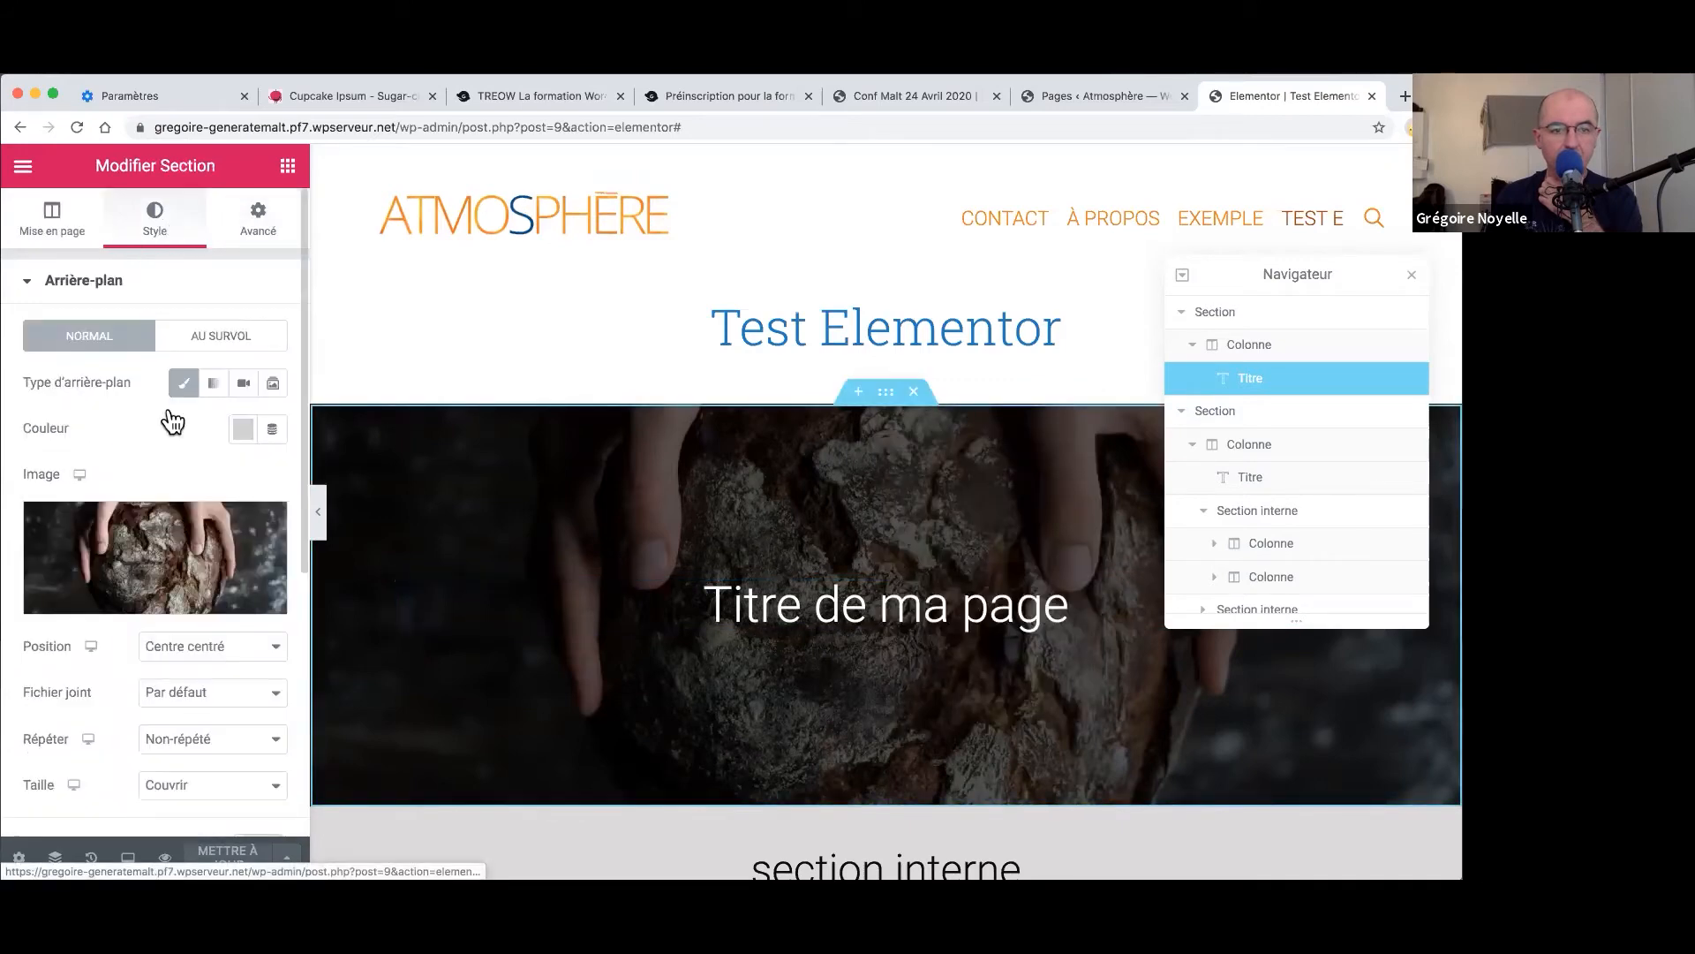
{"action": "left_click", "coordinate": [165, 534]}
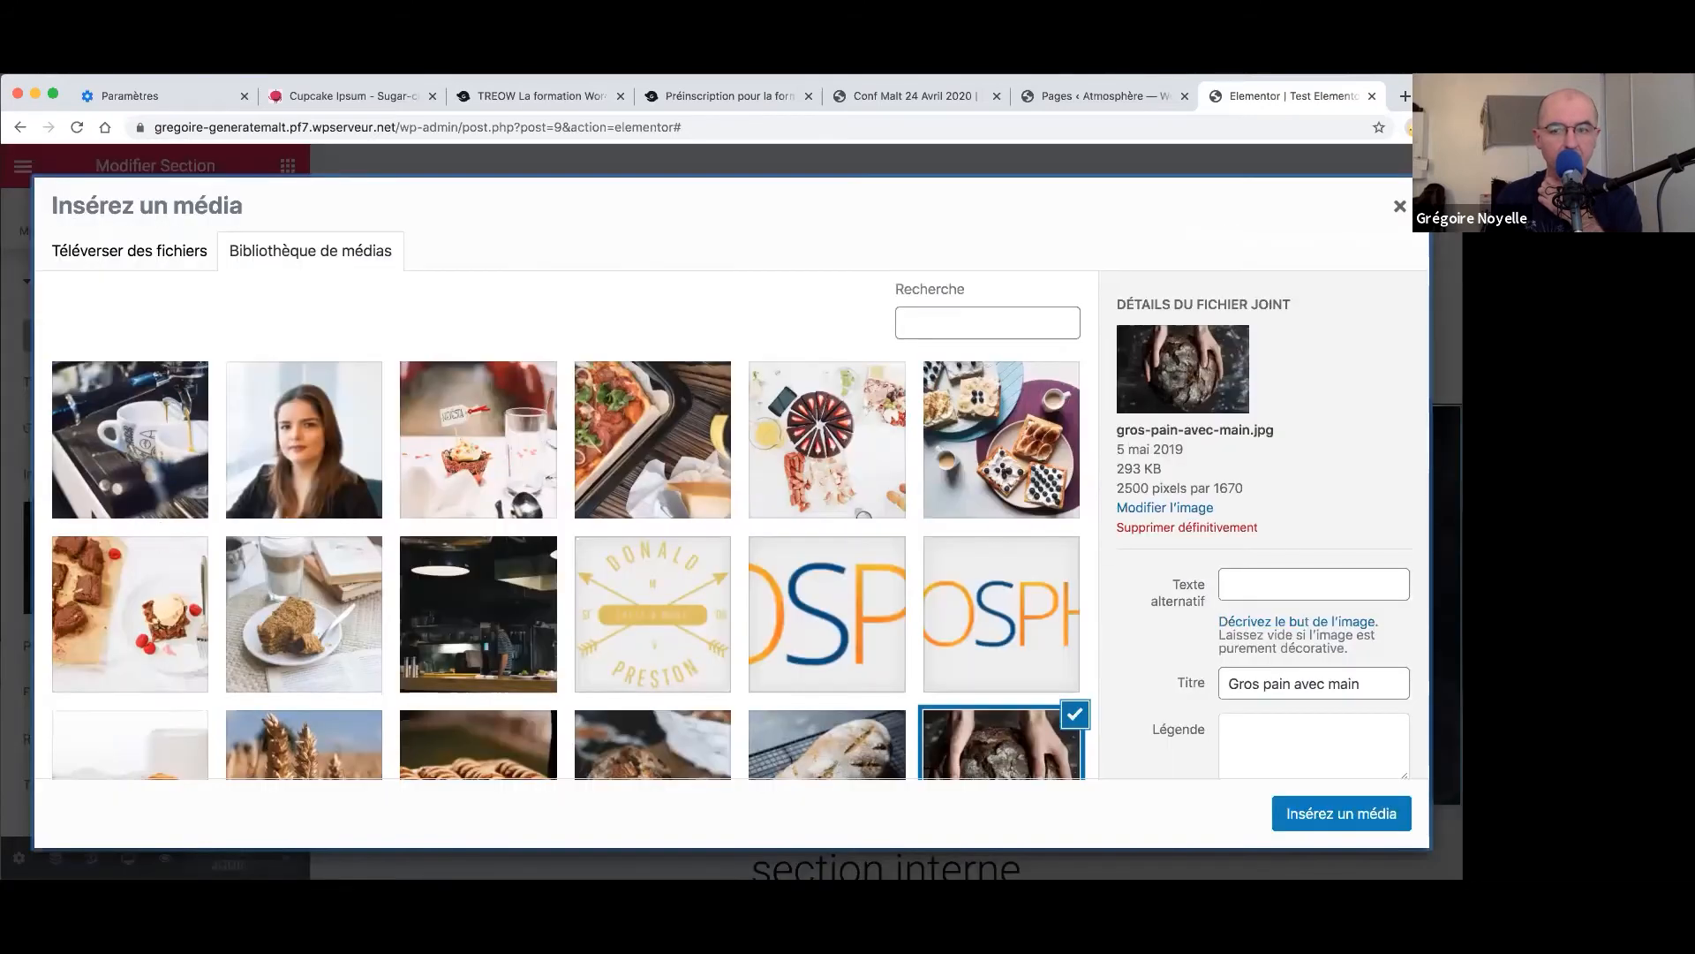
{"action": "left_click", "coordinate": [1399, 206]}
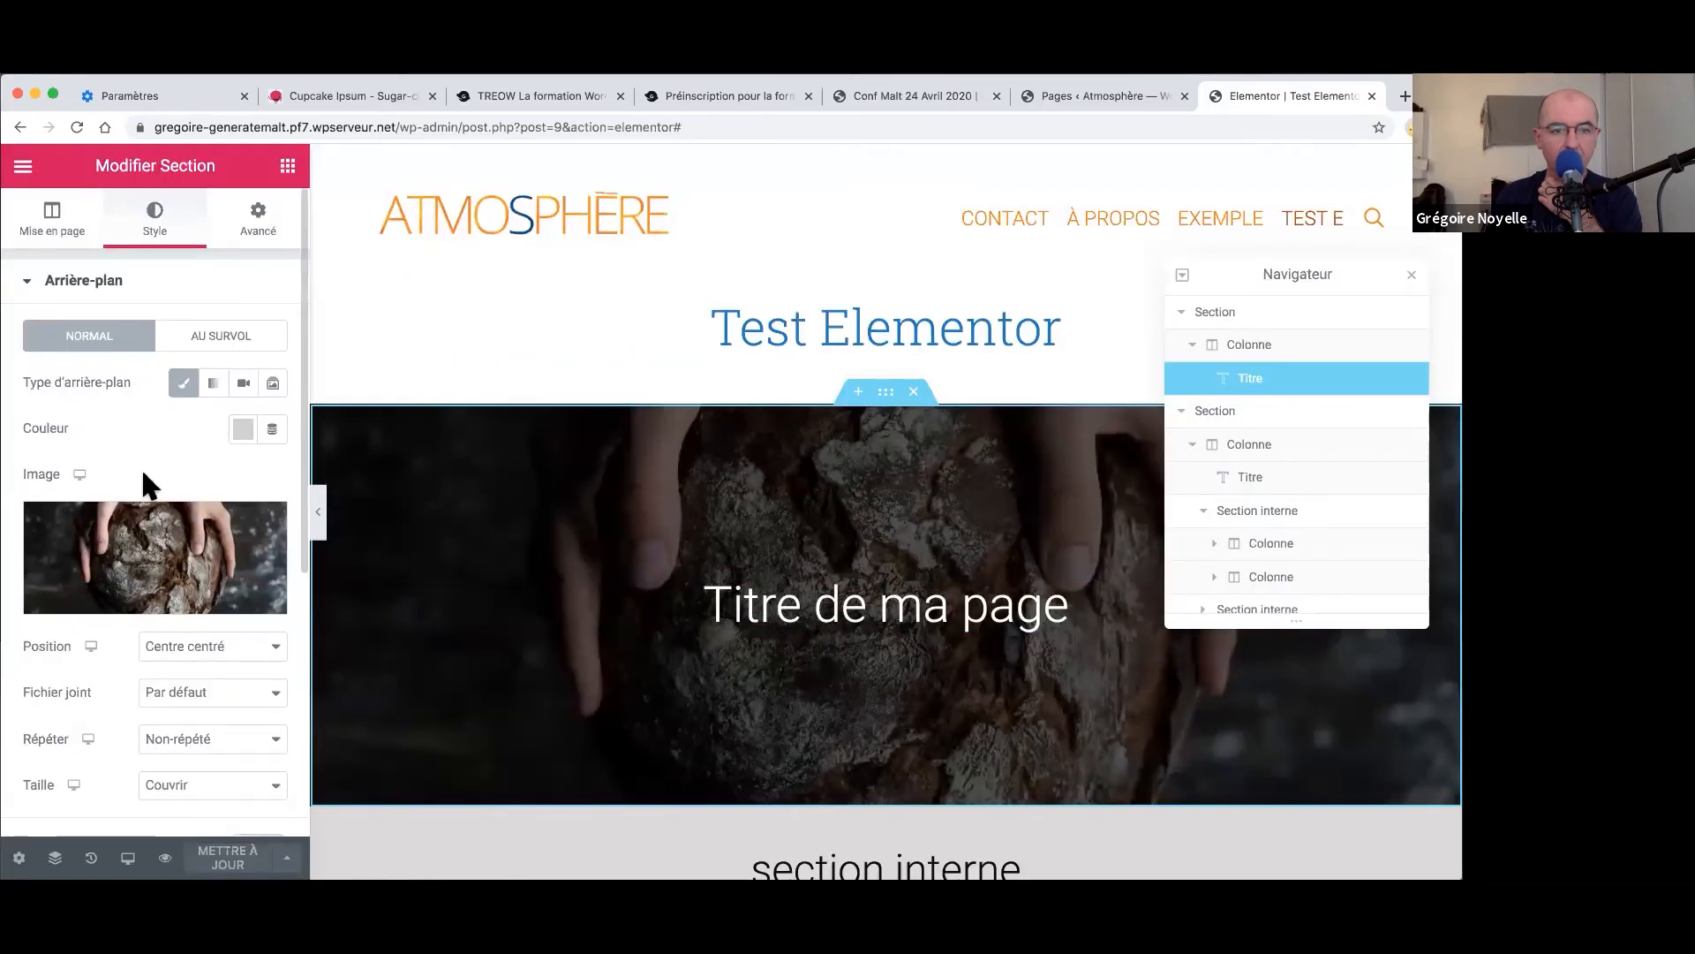
{"action": "mouse_move", "coordinate": [79, 486]}
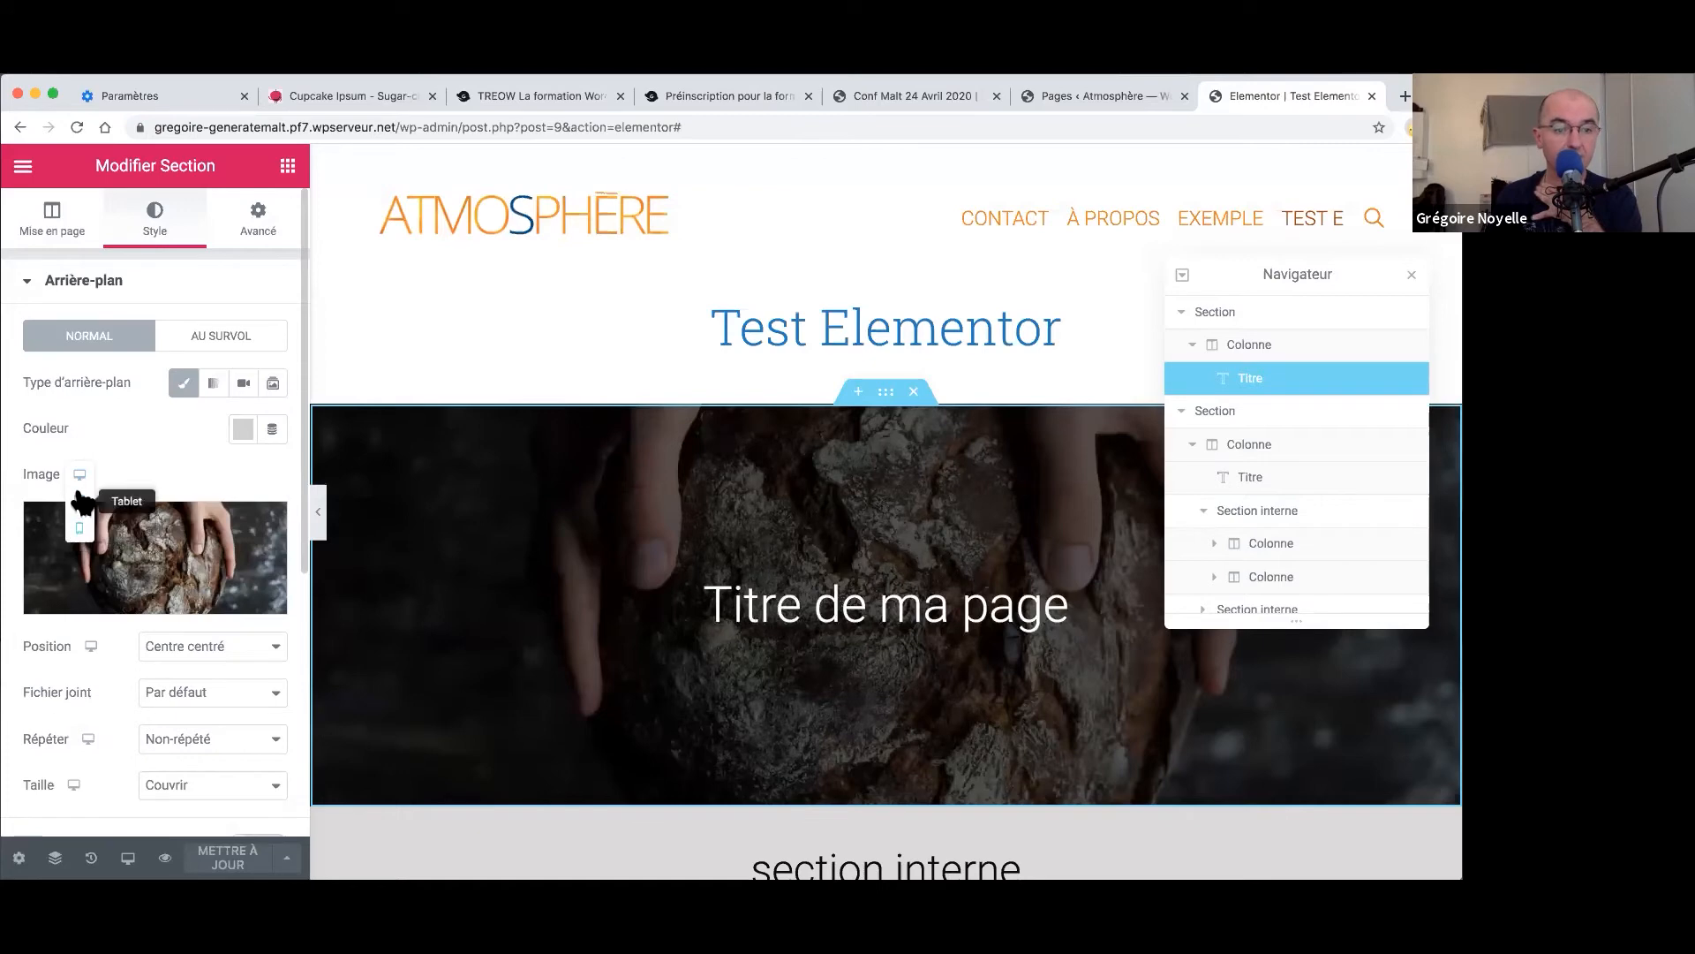
{"action": "left_click", "coordinate": [79, 528]}
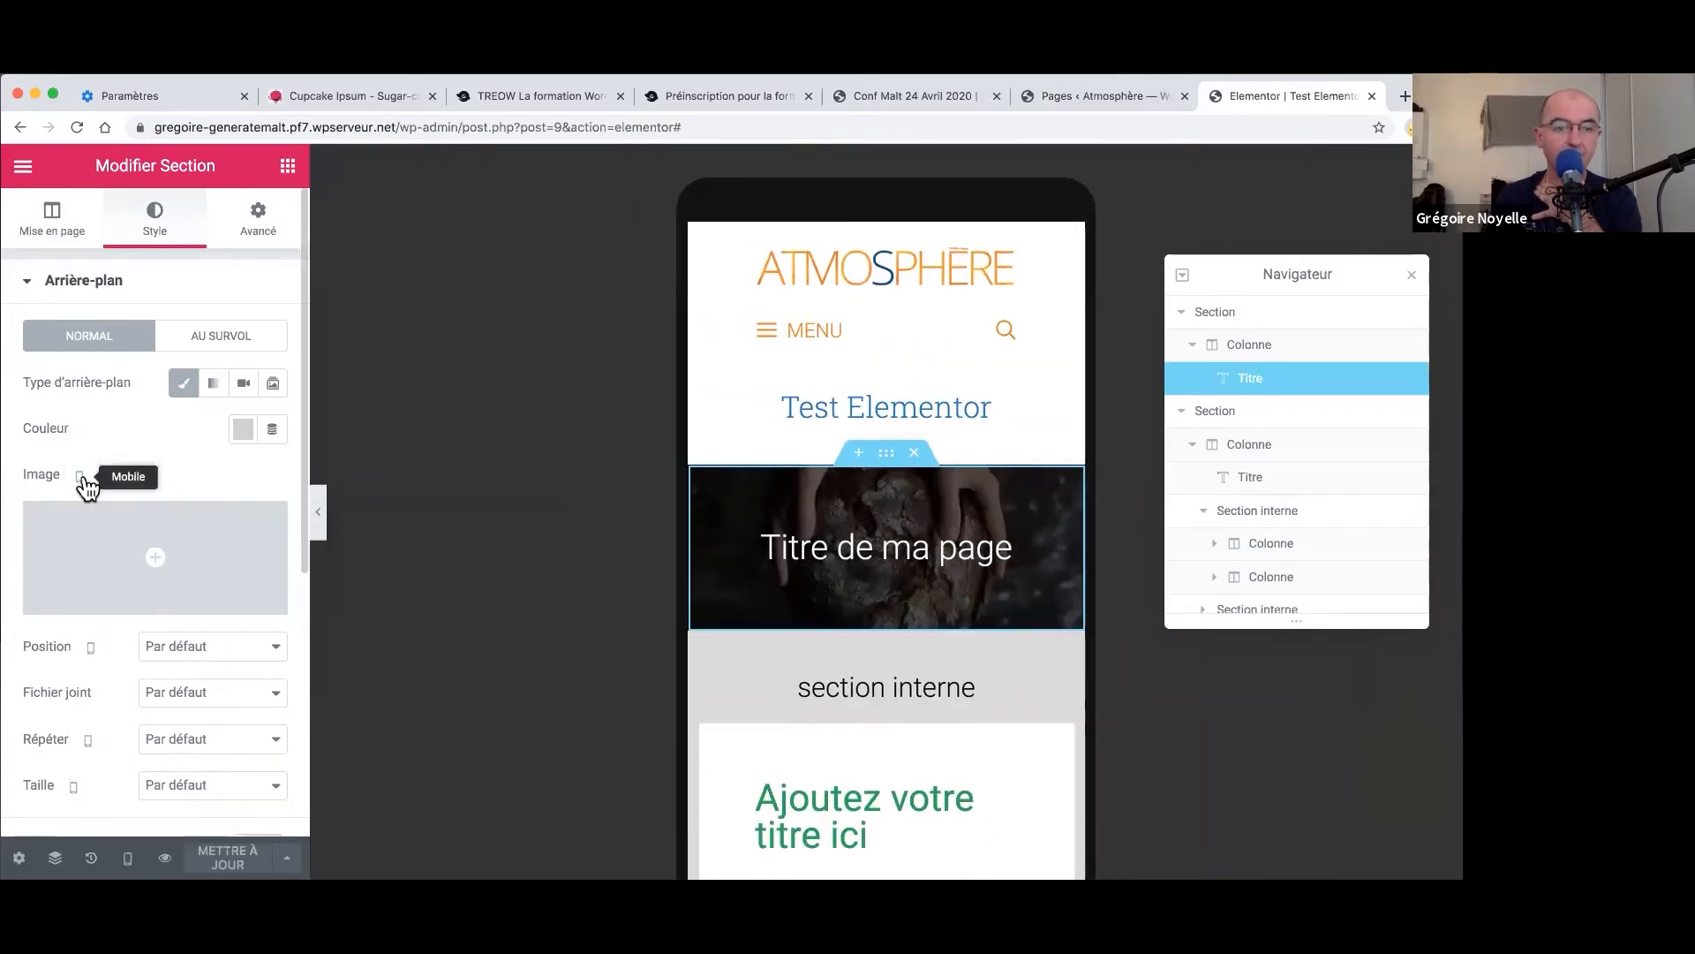
{"action": "mouse_move", "coordinate": [79, 472]}
{"action": "left_click", "coordinate": [81, 420]}
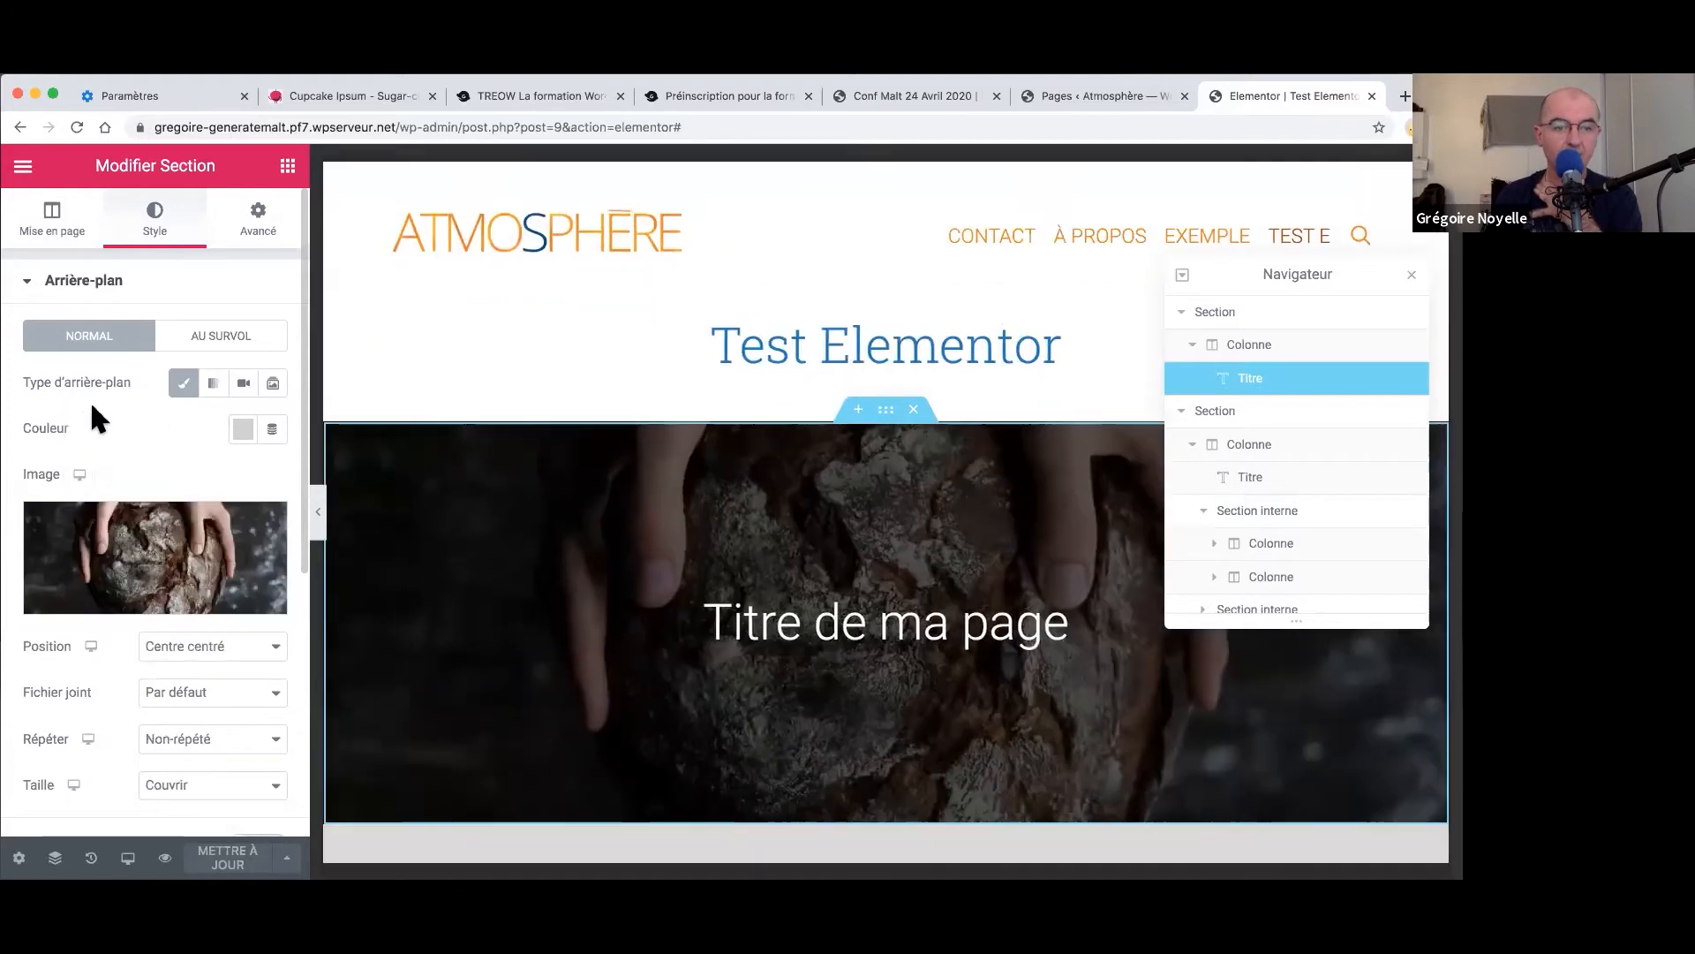
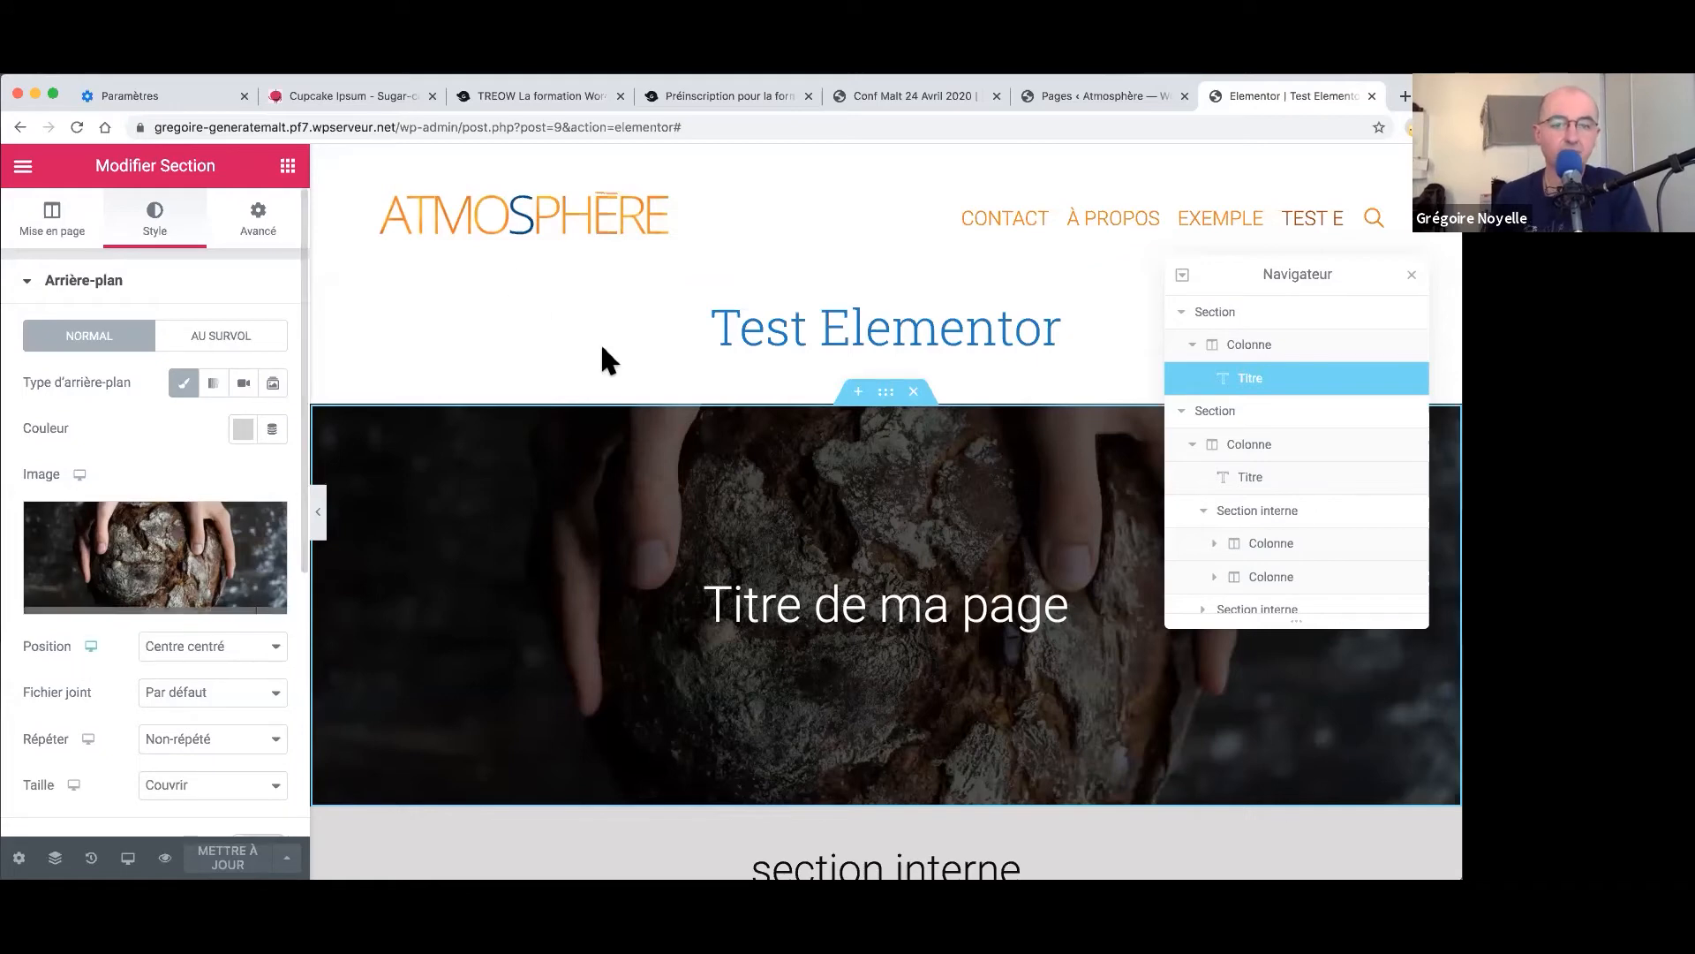
- Deselect the bread-photo hero section so the Elements widget list returns to the left panel
{"action": "left_click", "coordinate": [630, 332]}
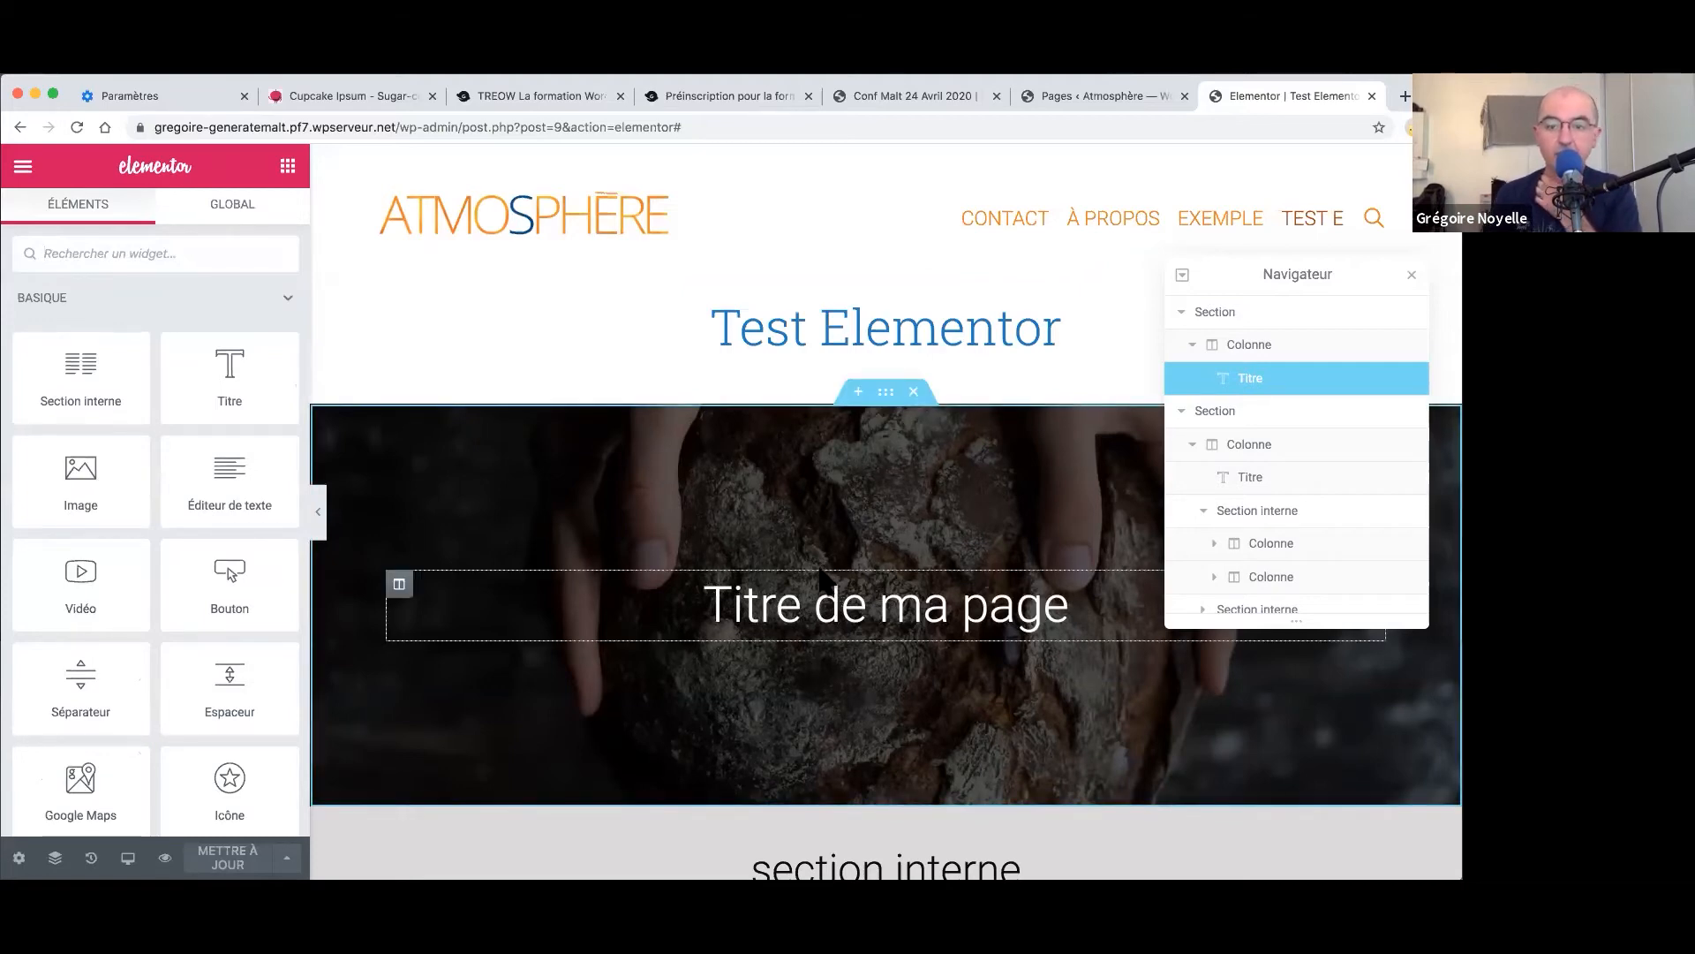
- Review the responsive visibility options of the 'Titre de ma page' heading
{"action": "left_click", "coordinate": [839, 604]}
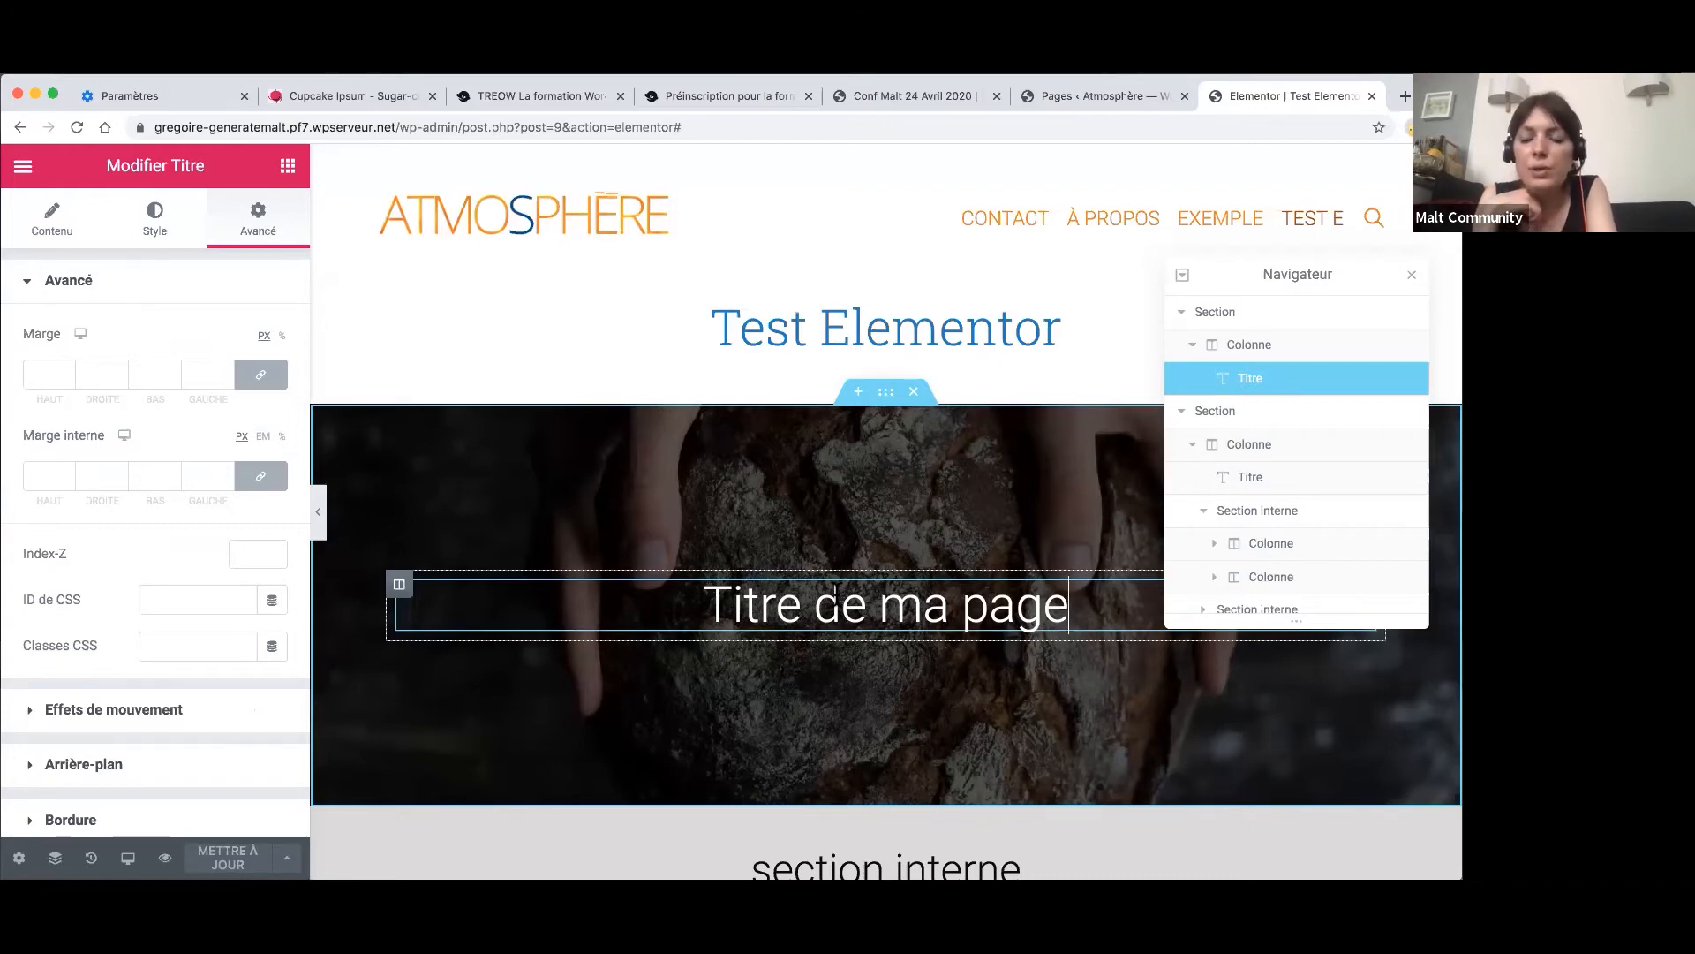
{"action": "scroll", "coordinate": [168, 542], "scroll_direction": "down", "scroll_amount": 5}
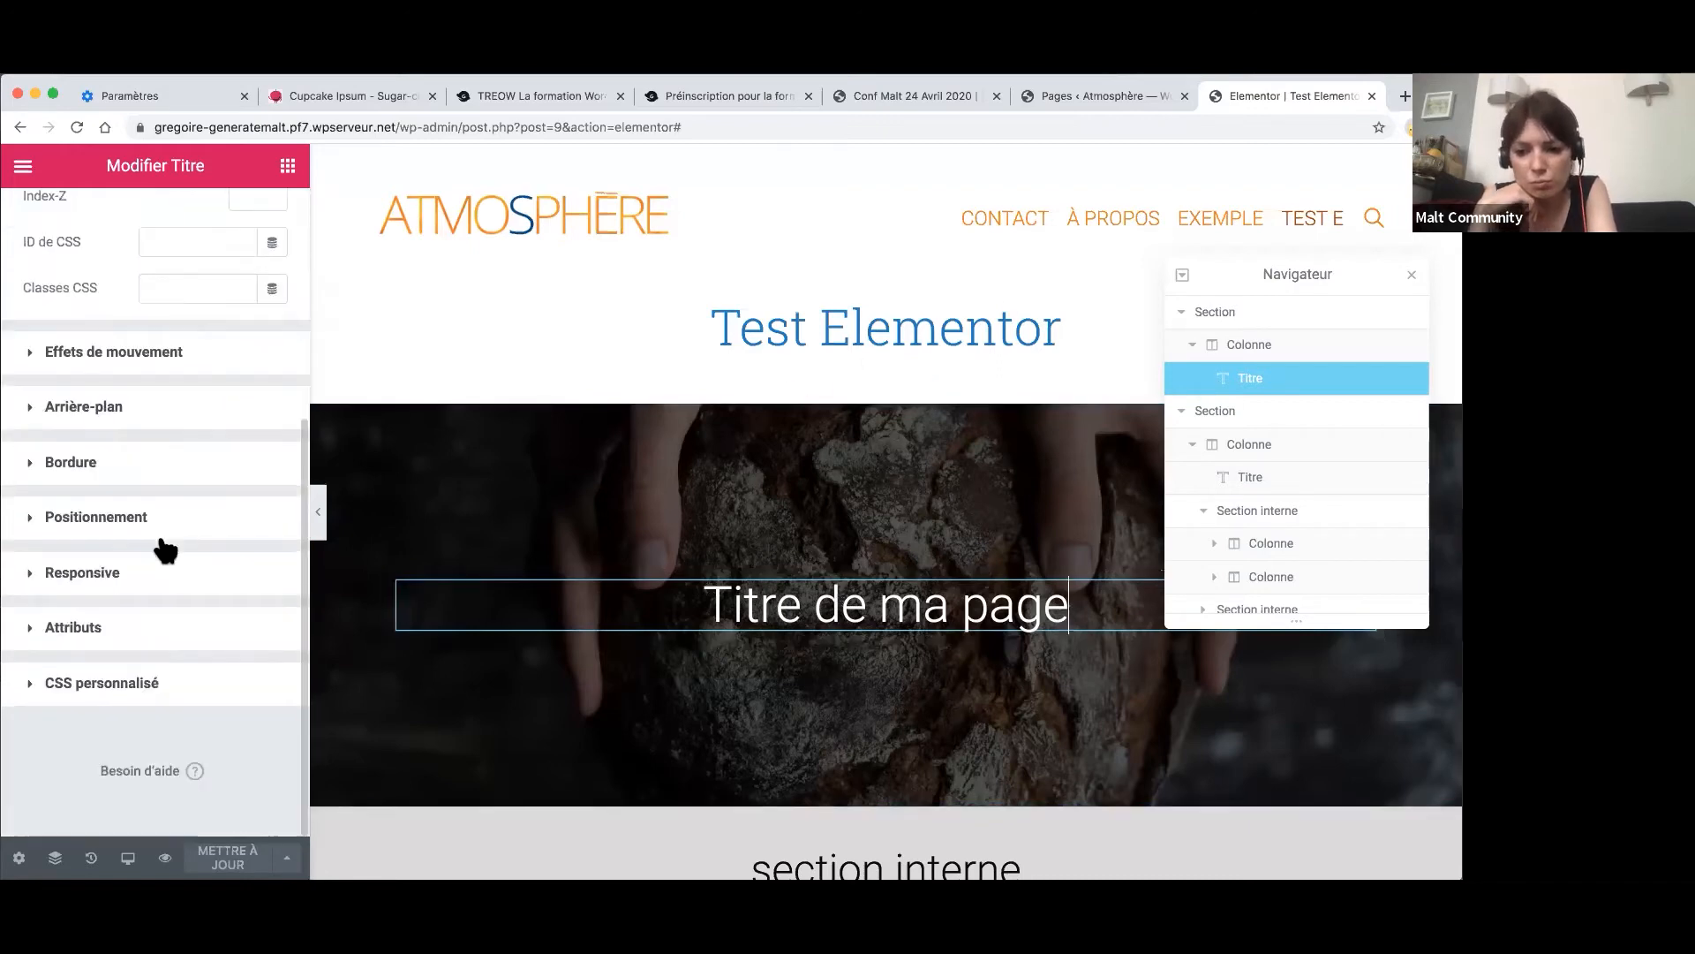
{"action": "left_click", "coordinate": [35, 575]}
- Select the lorem ipsum text and bring up the inner section's actions menu
{"action": "scroll", "coordinate": [794, 618], "scroll_direction": "down", "scroll_amount": 5}
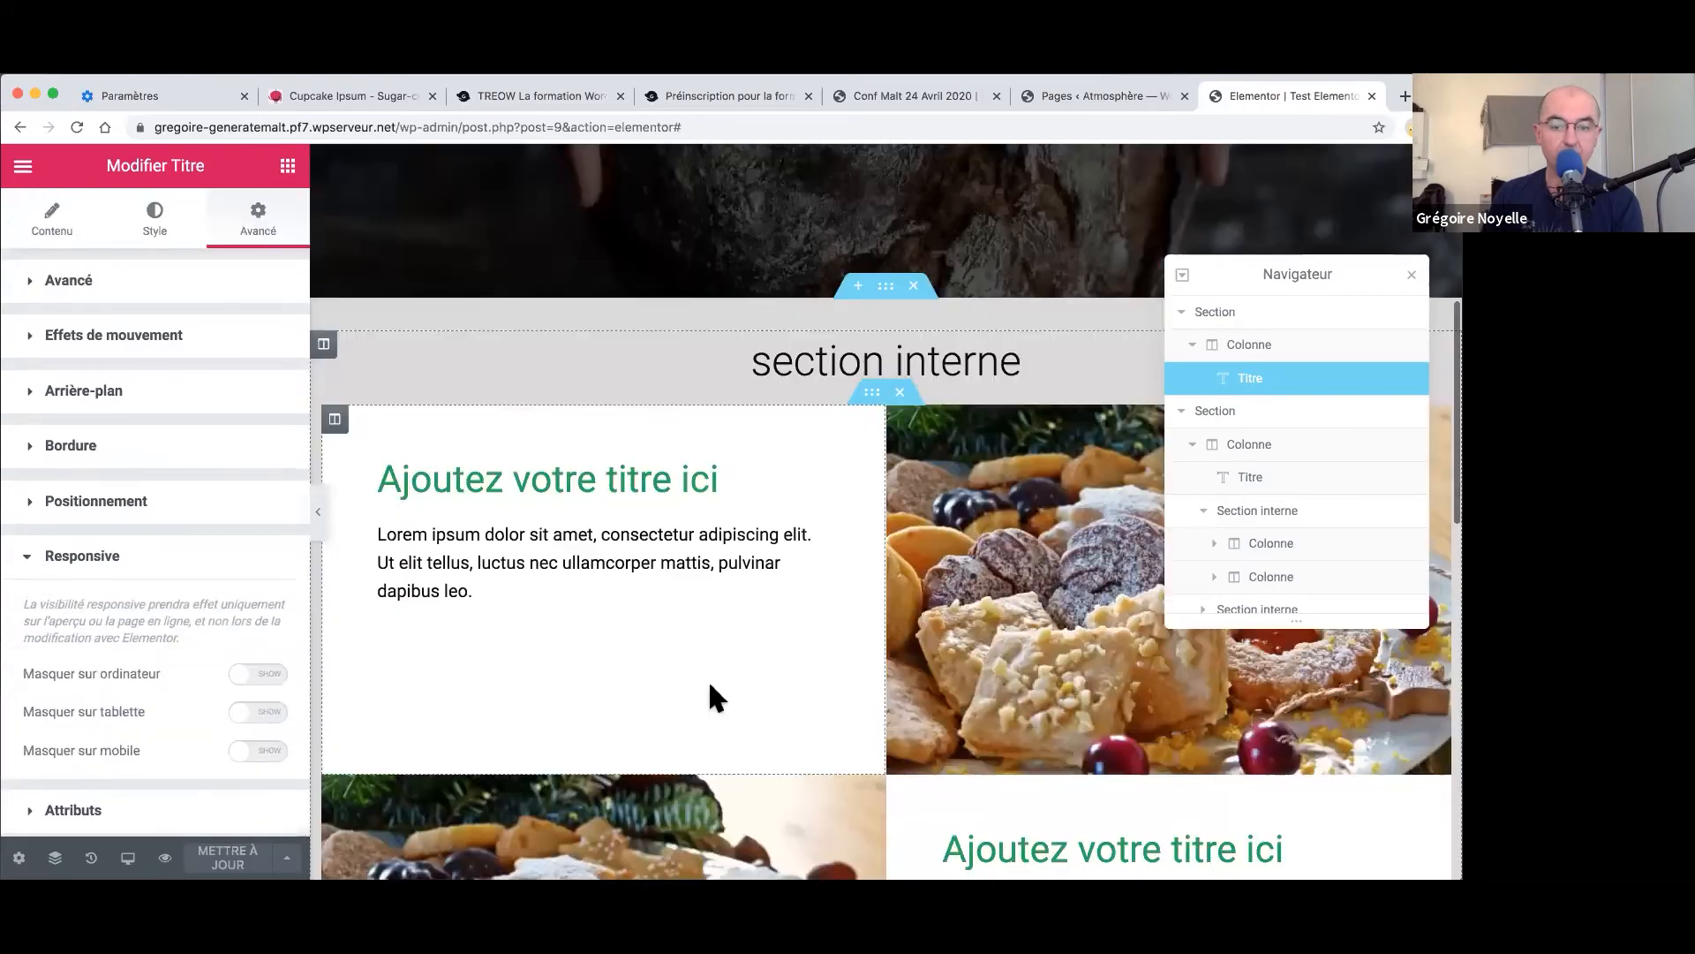
{"action": "left_click", "coordinate": [817, 574]}
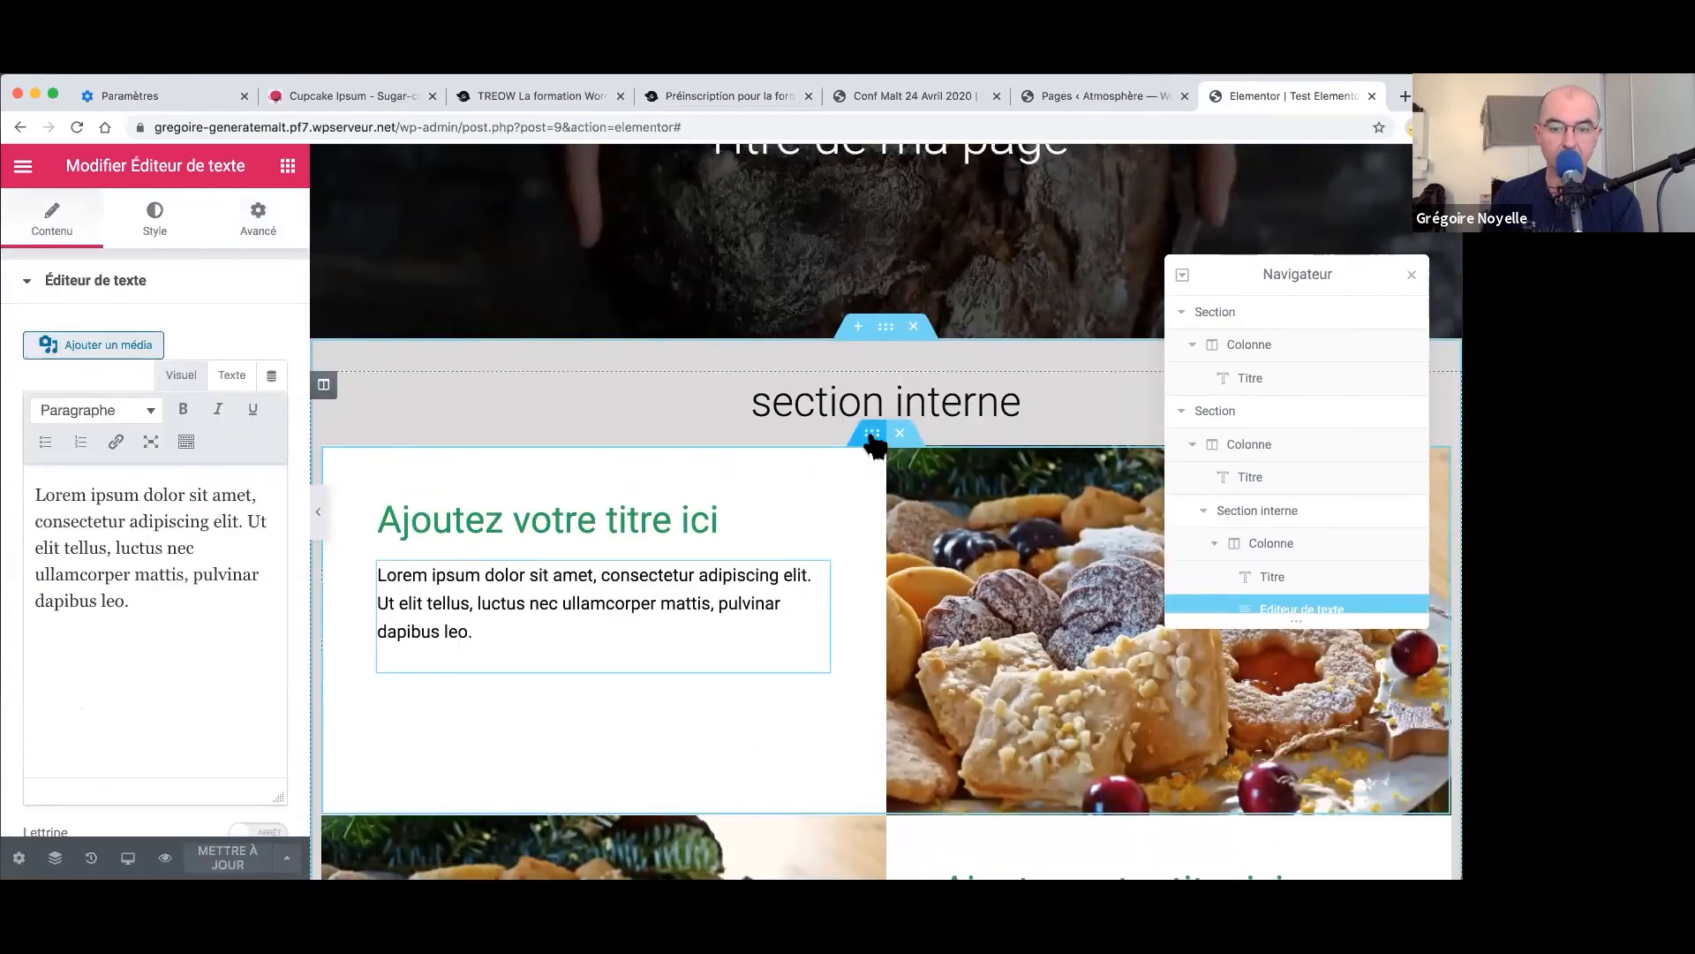
{"action": "right_click", "coordinate": [874, 441]}
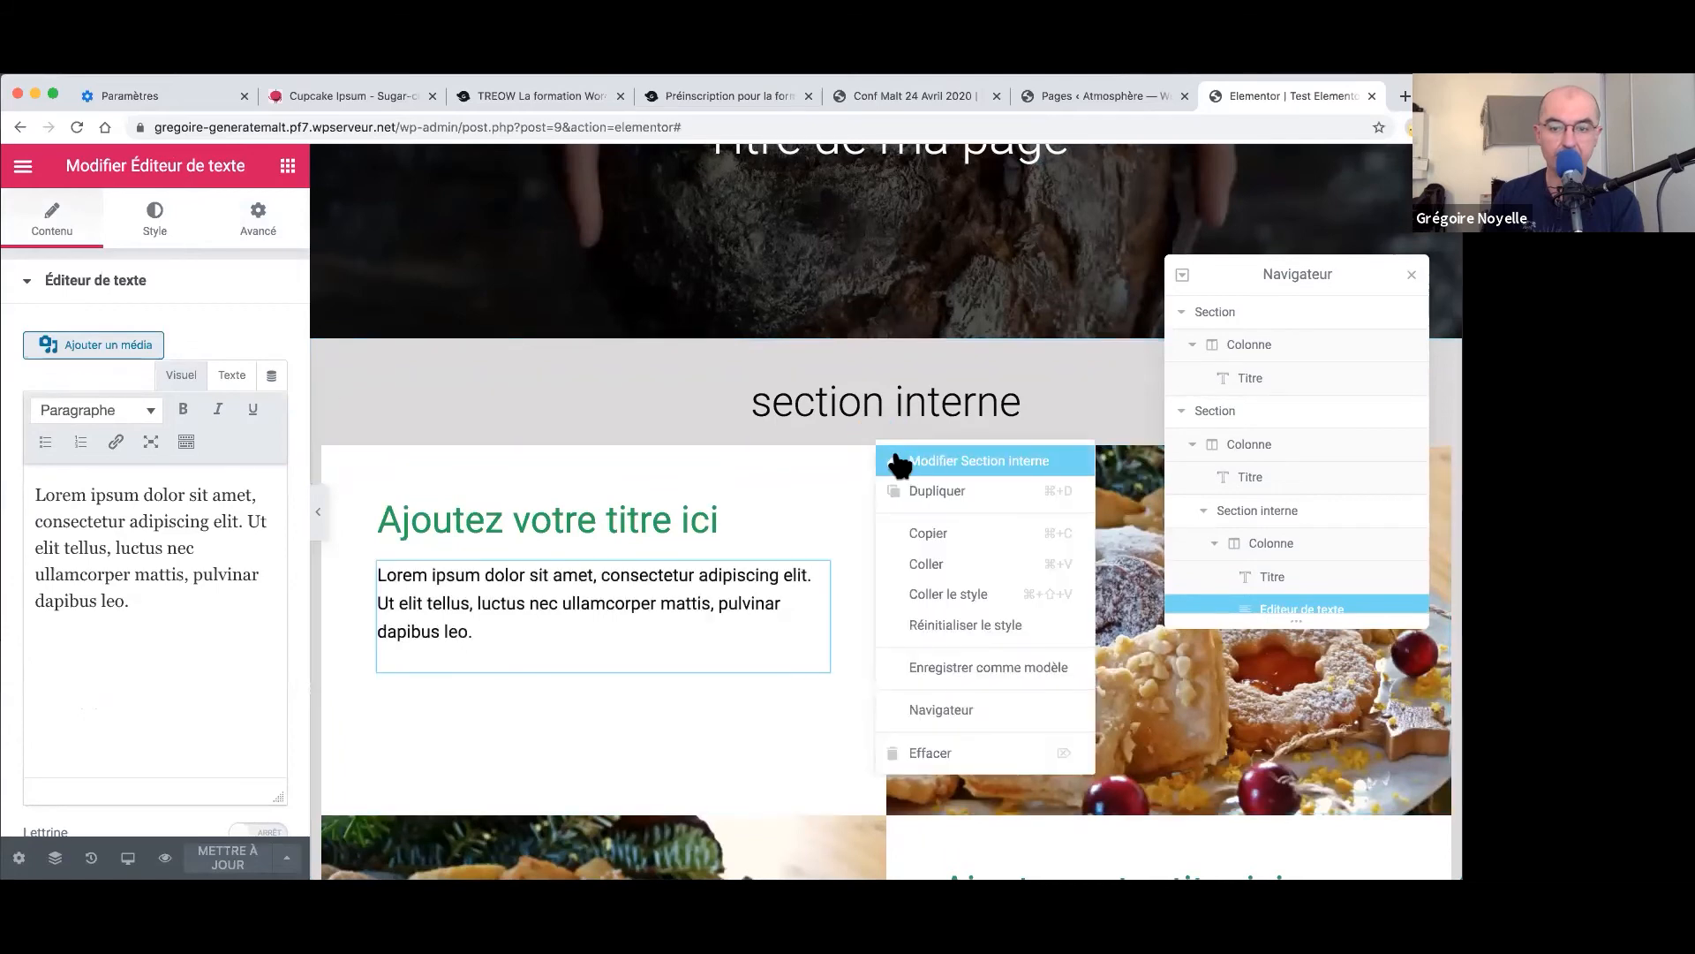
- Open the inner section's Avancé > Responsive options, where tablet and mobile column reversal are off
{"action": "left_click", "coordinate": [899, 462]}
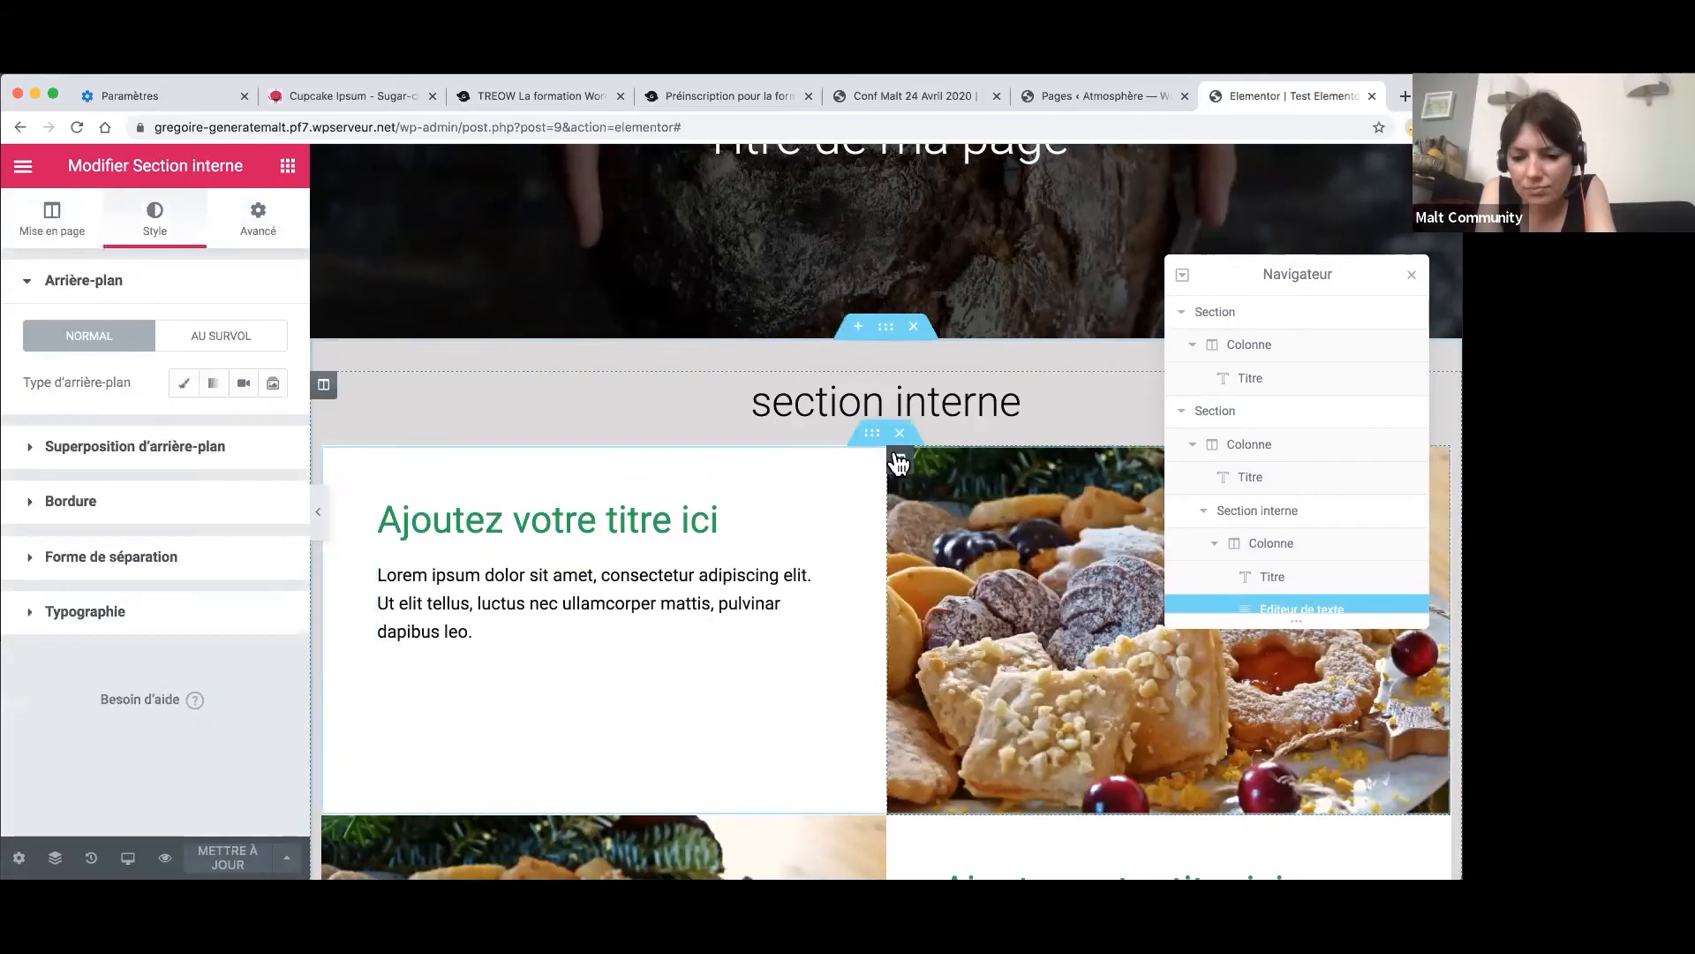
{"action": "left_click", "coordinate": [258, 216]}
{"action": "scroll", "coordinate": [131, 716], "scroll_direction": "down", "scroll_amount": 4}
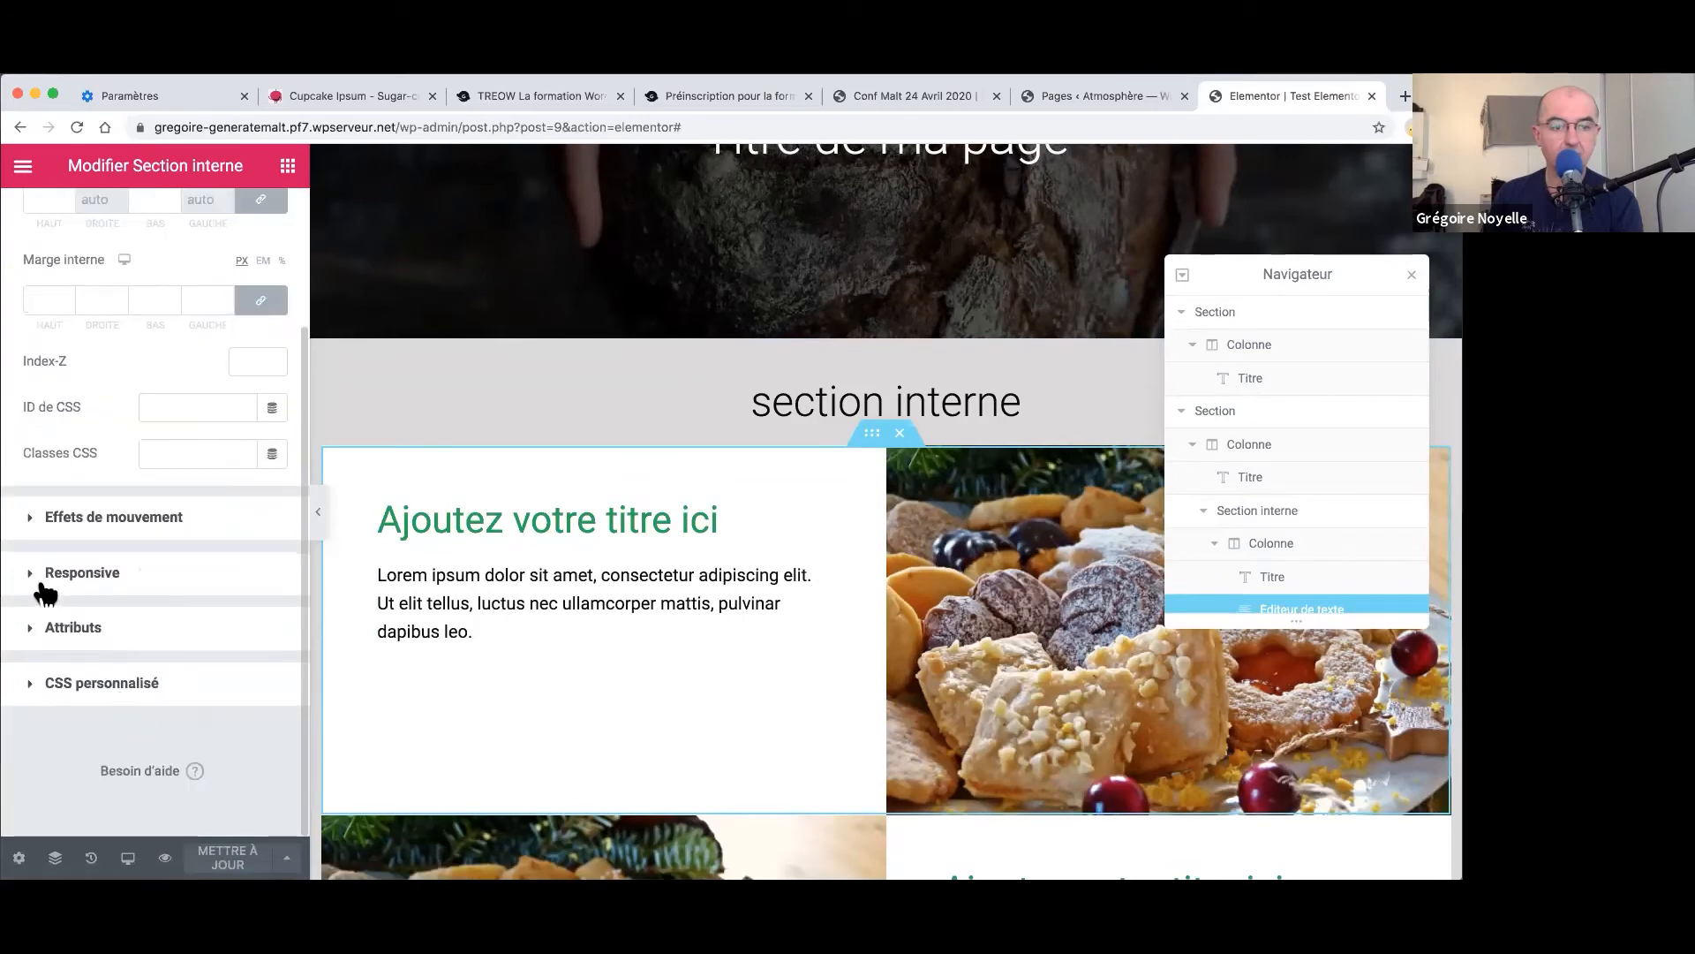
{"action": "left_click", "coordinate": [37, 575]}
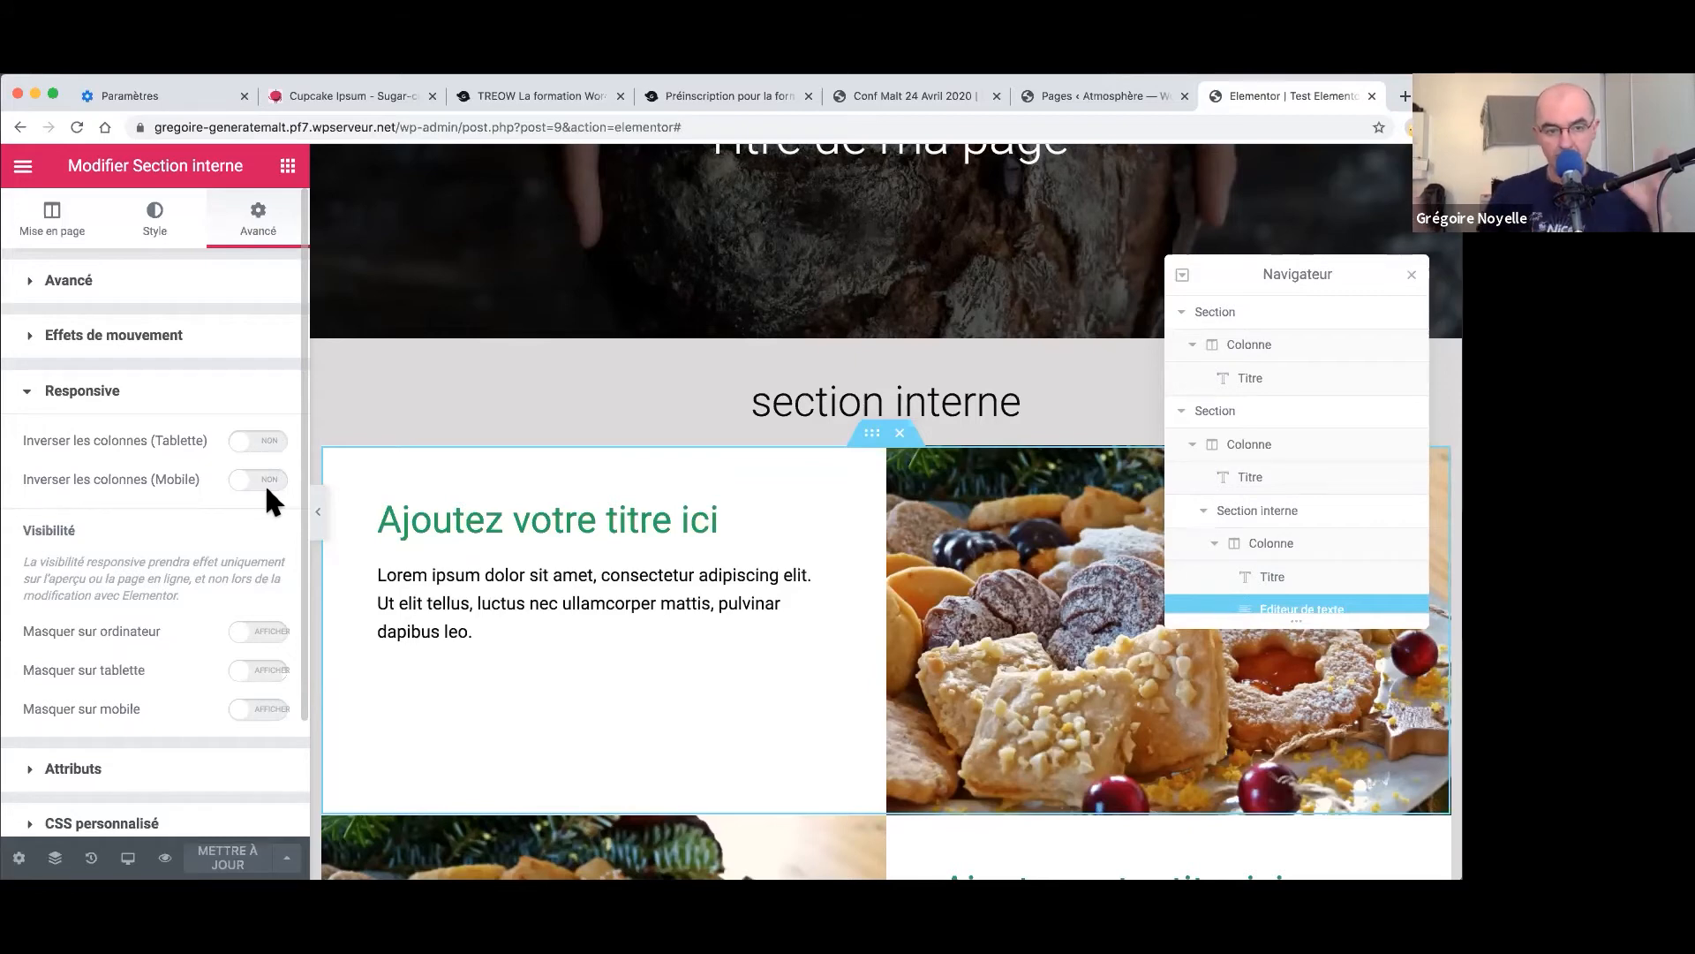
{"action": "scroll", "coordinate": [266, 491], "scroll_direction": "down", "scroll_amount": 3}
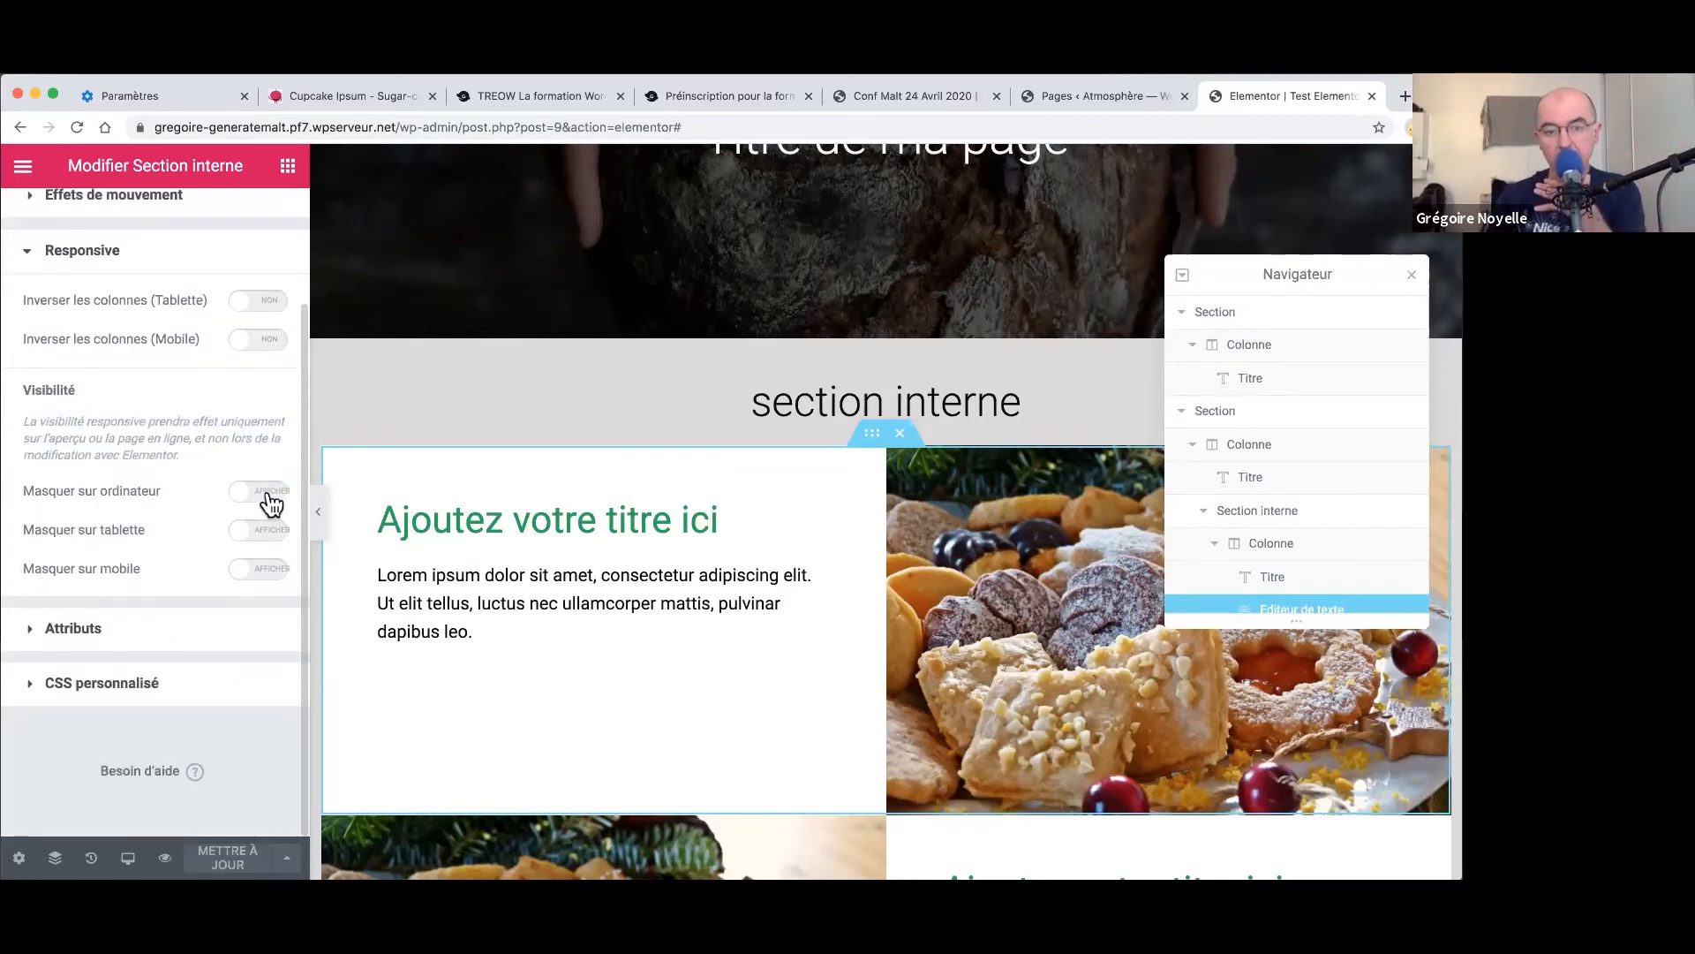
{"action": "scroll", "coordinate": [735, 598], "scroll_direction": "down", "scroll_amount": 1}
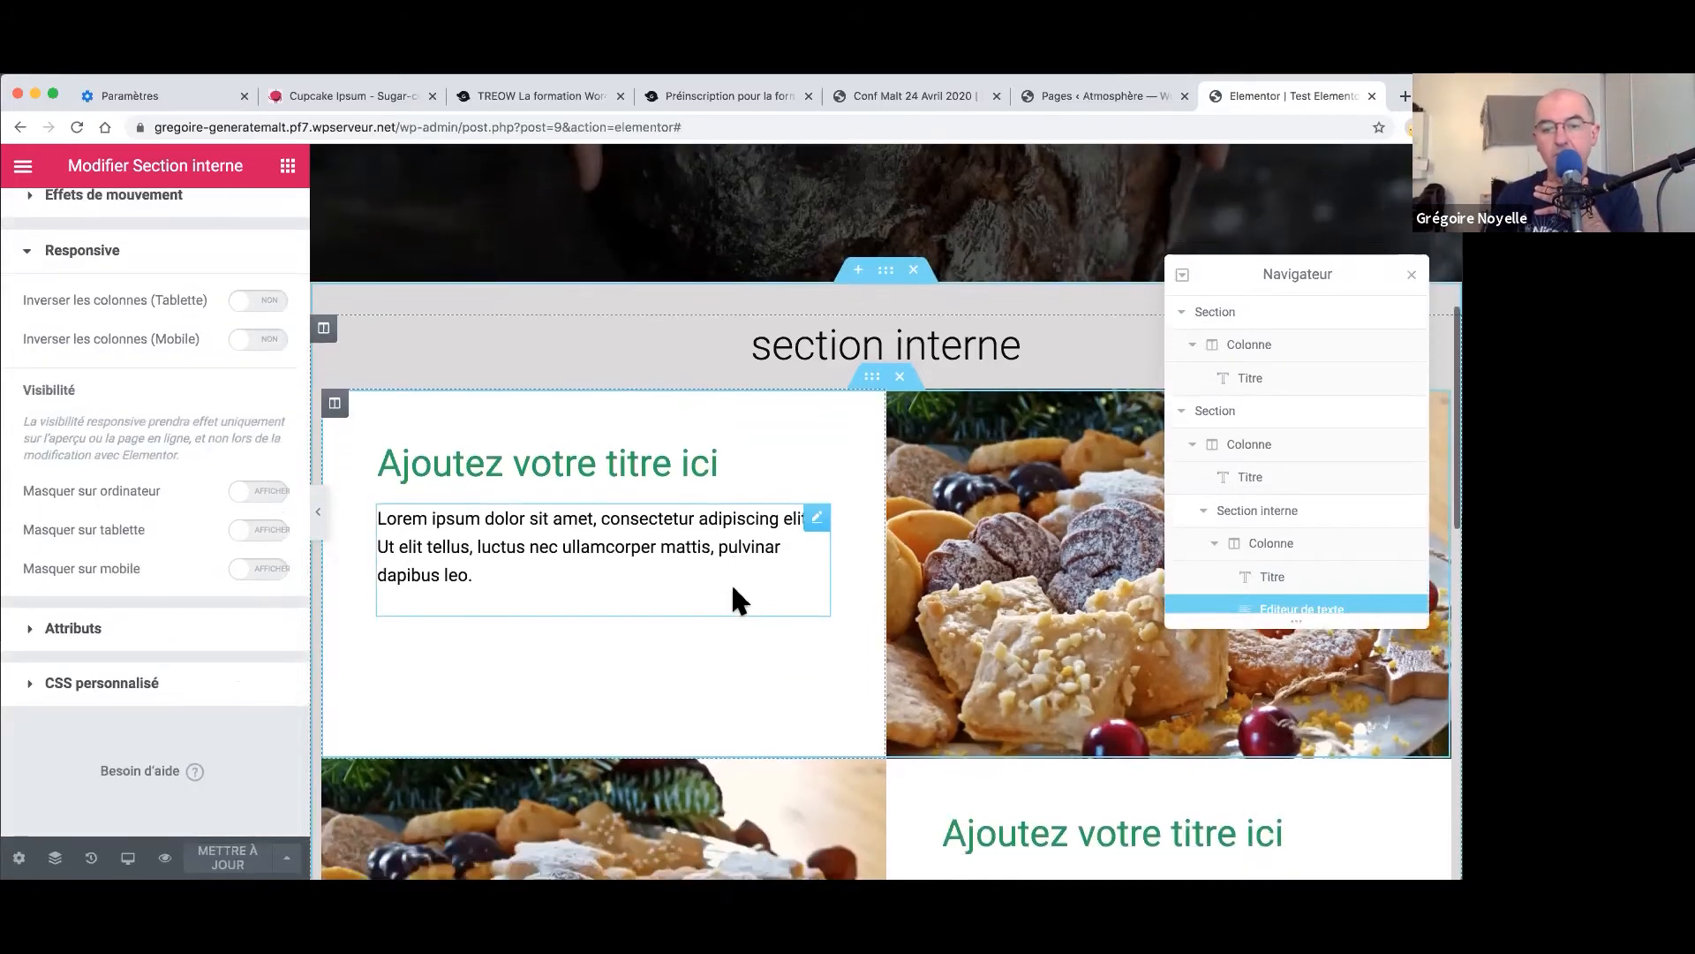
{"action": "scroll", "coordinate": [795, 601], "scroll_direction": "up", "scroll_amount": 3}
{"action": "scroll", "coordinate": [874, 680], "scroll_direction": "down", "scroll_amount": 1}
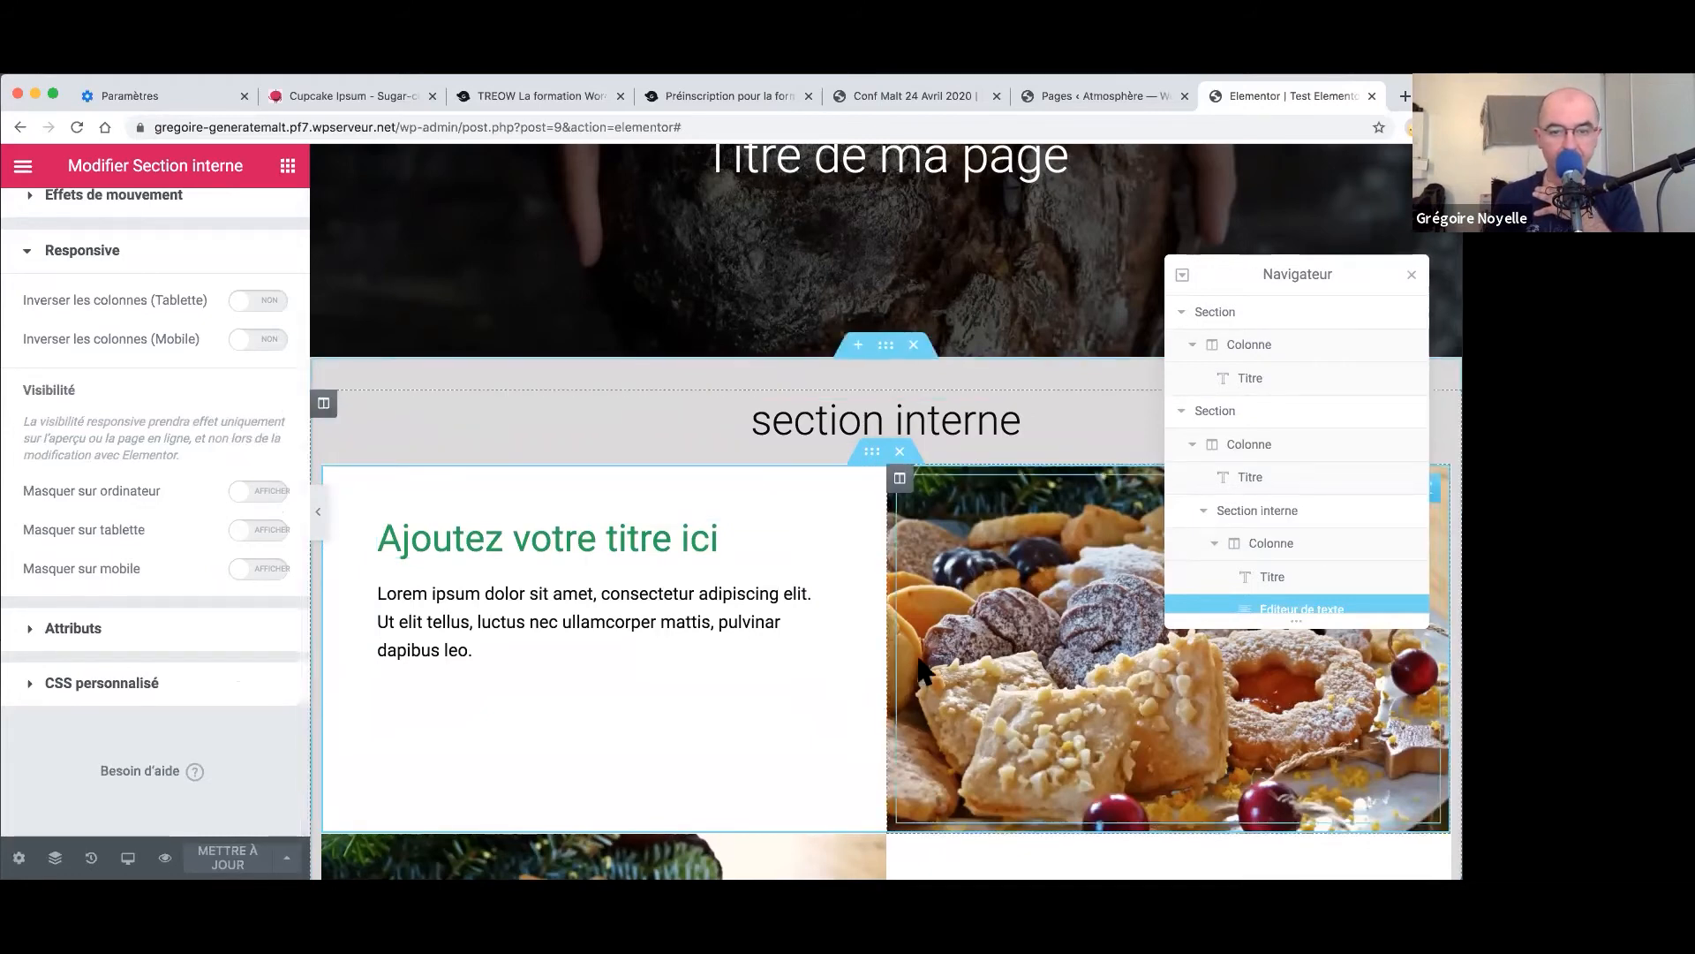
{"action": "scroll", "coordinate": [143, 465], "scroll_direction": "up", "scroll_amount": 2}
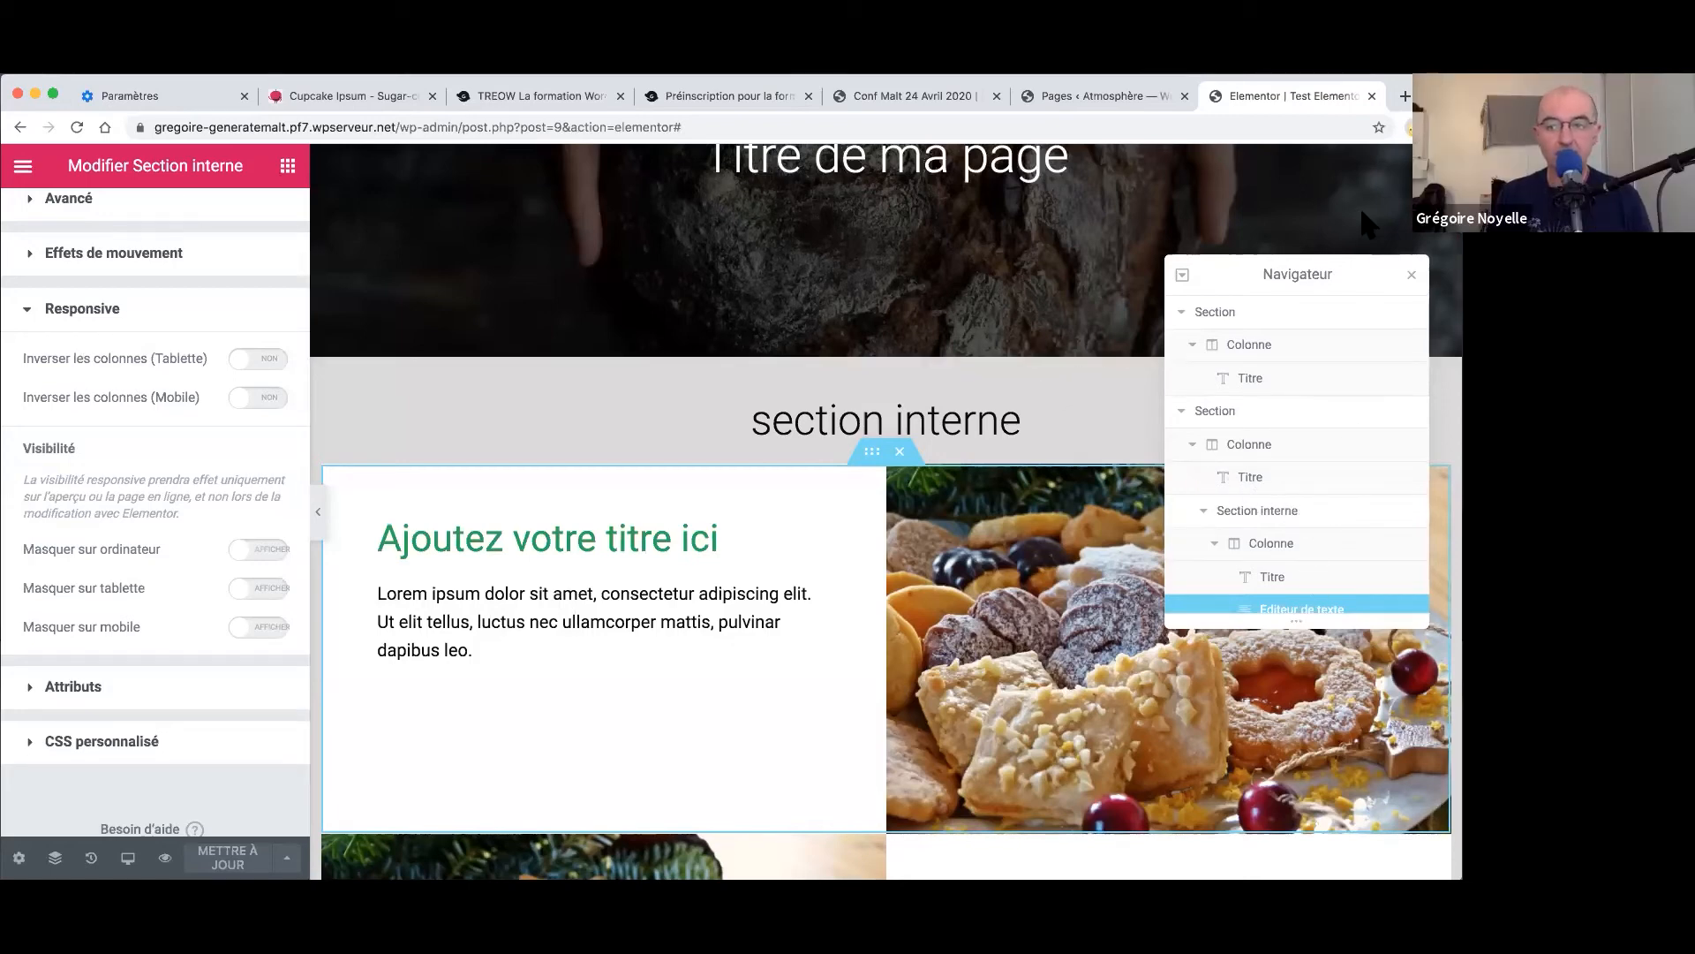
- In a new tab, search Google for twitter and open the Twitter login page
{"action": "left_click", "coordinate": [1404, 98]}
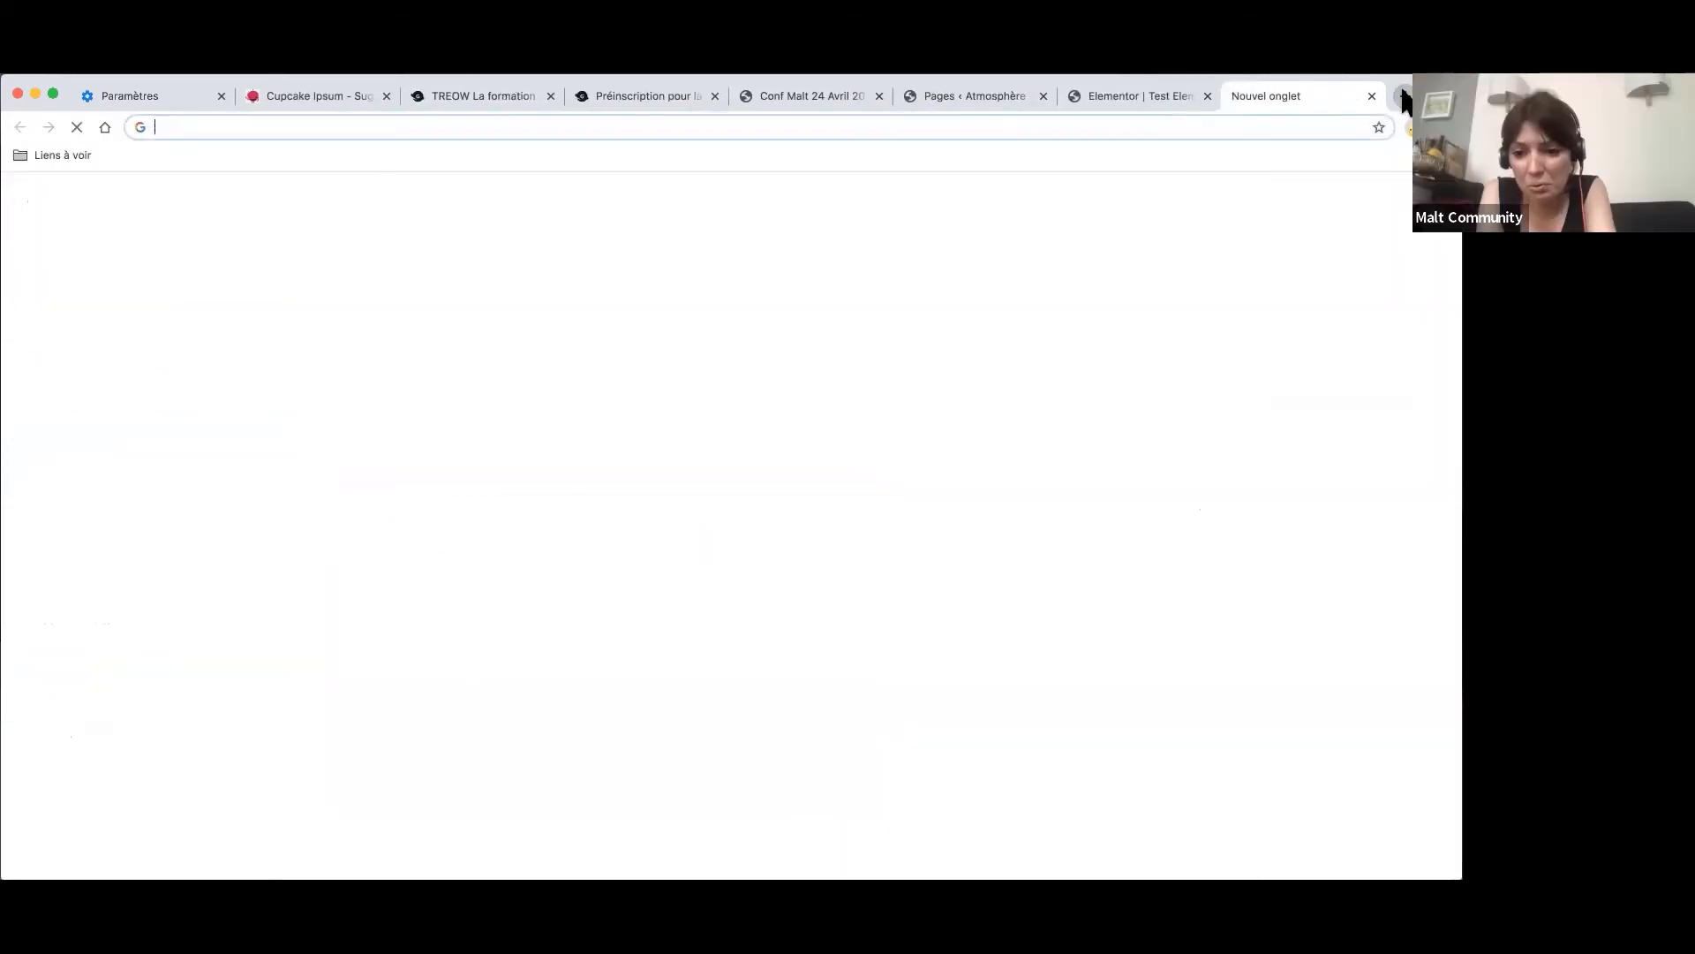
{"action": "left_click", "coordinate": [1152, 102]}
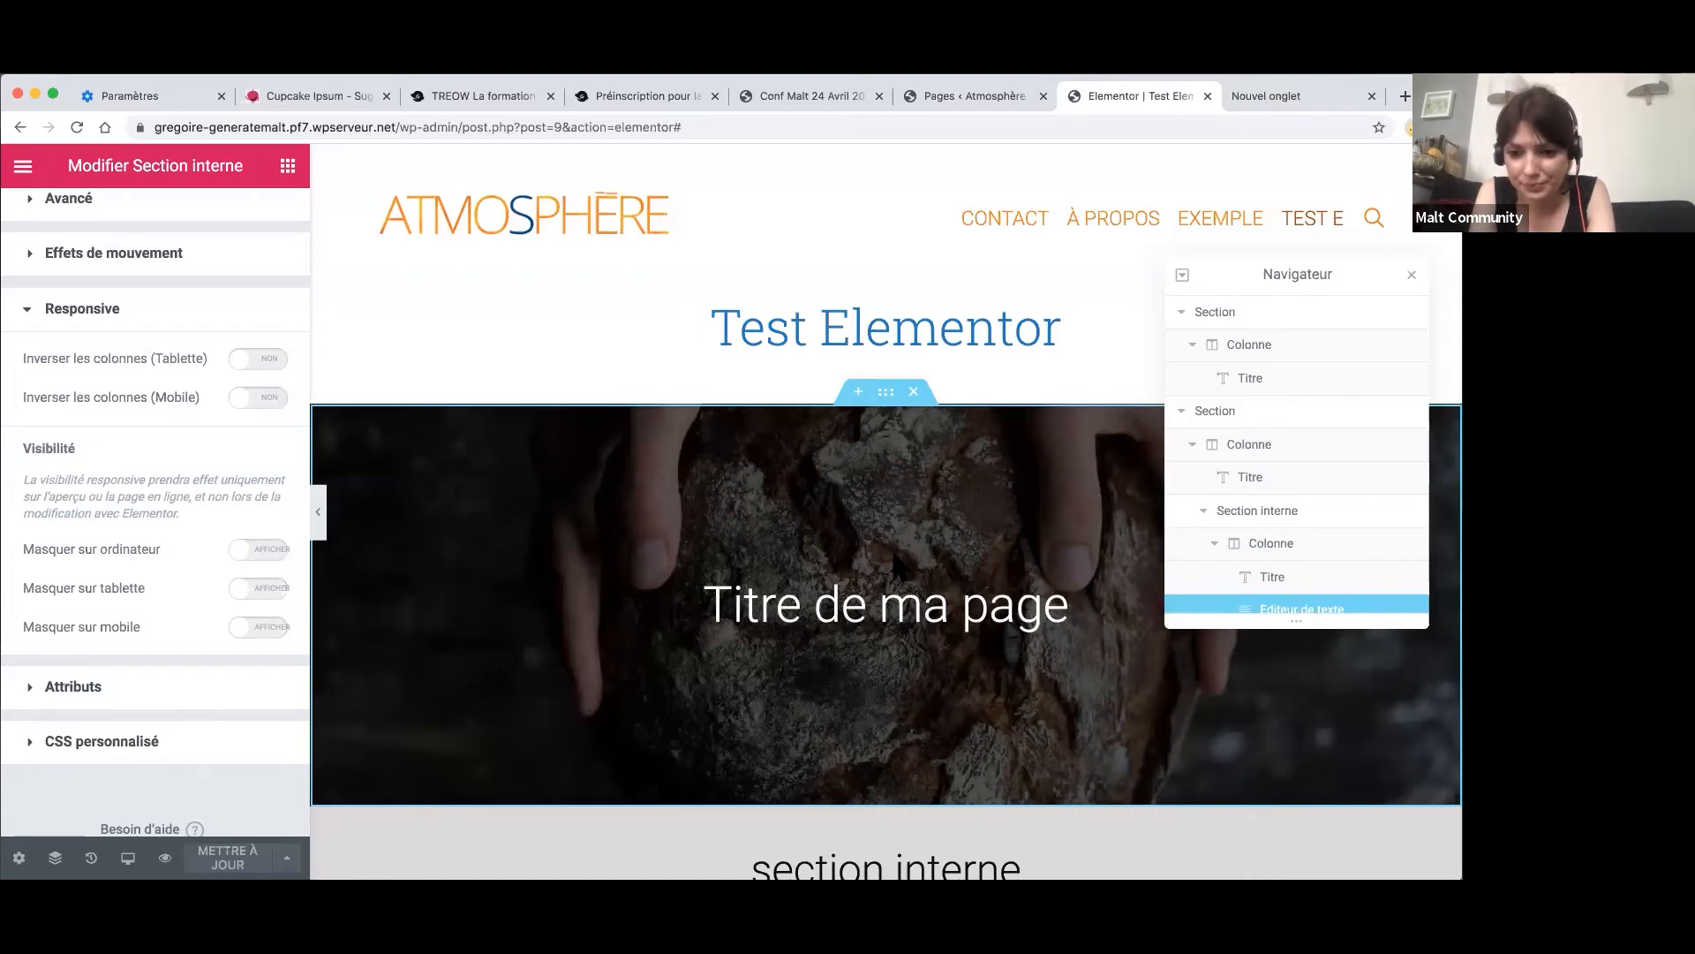
{"action": "left_click", "coordinate": [1405, 97]}
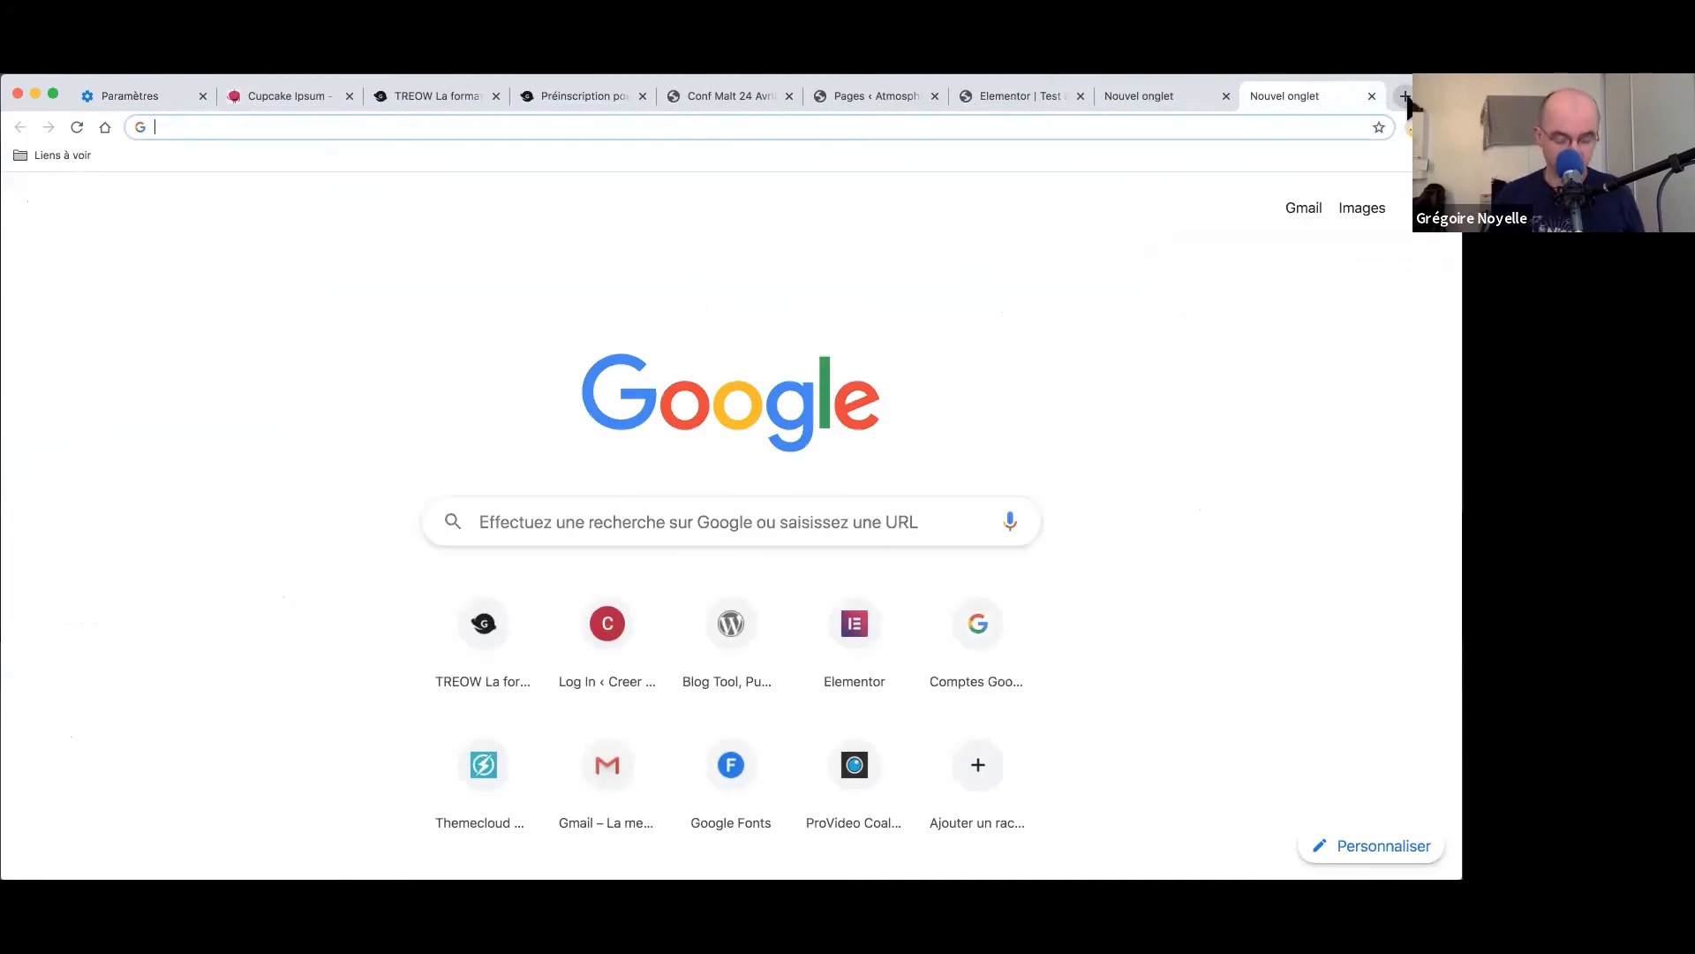
{"action": "type", "text": "twi"}
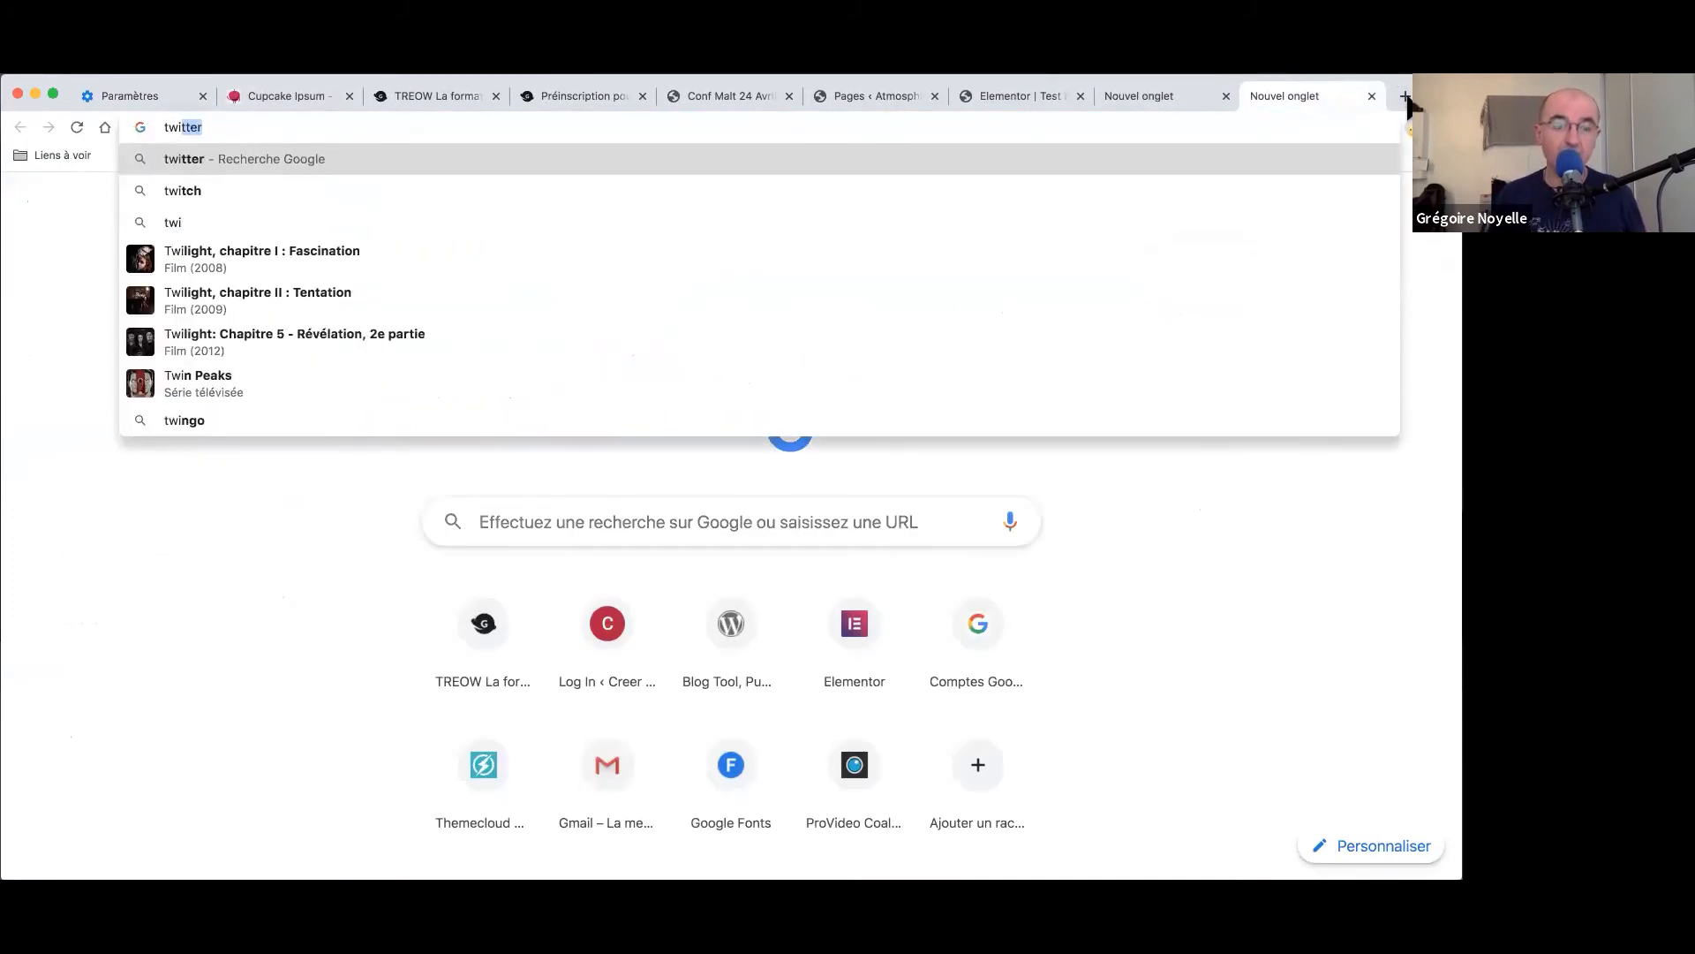
{"action": "key", "text": "Return"}
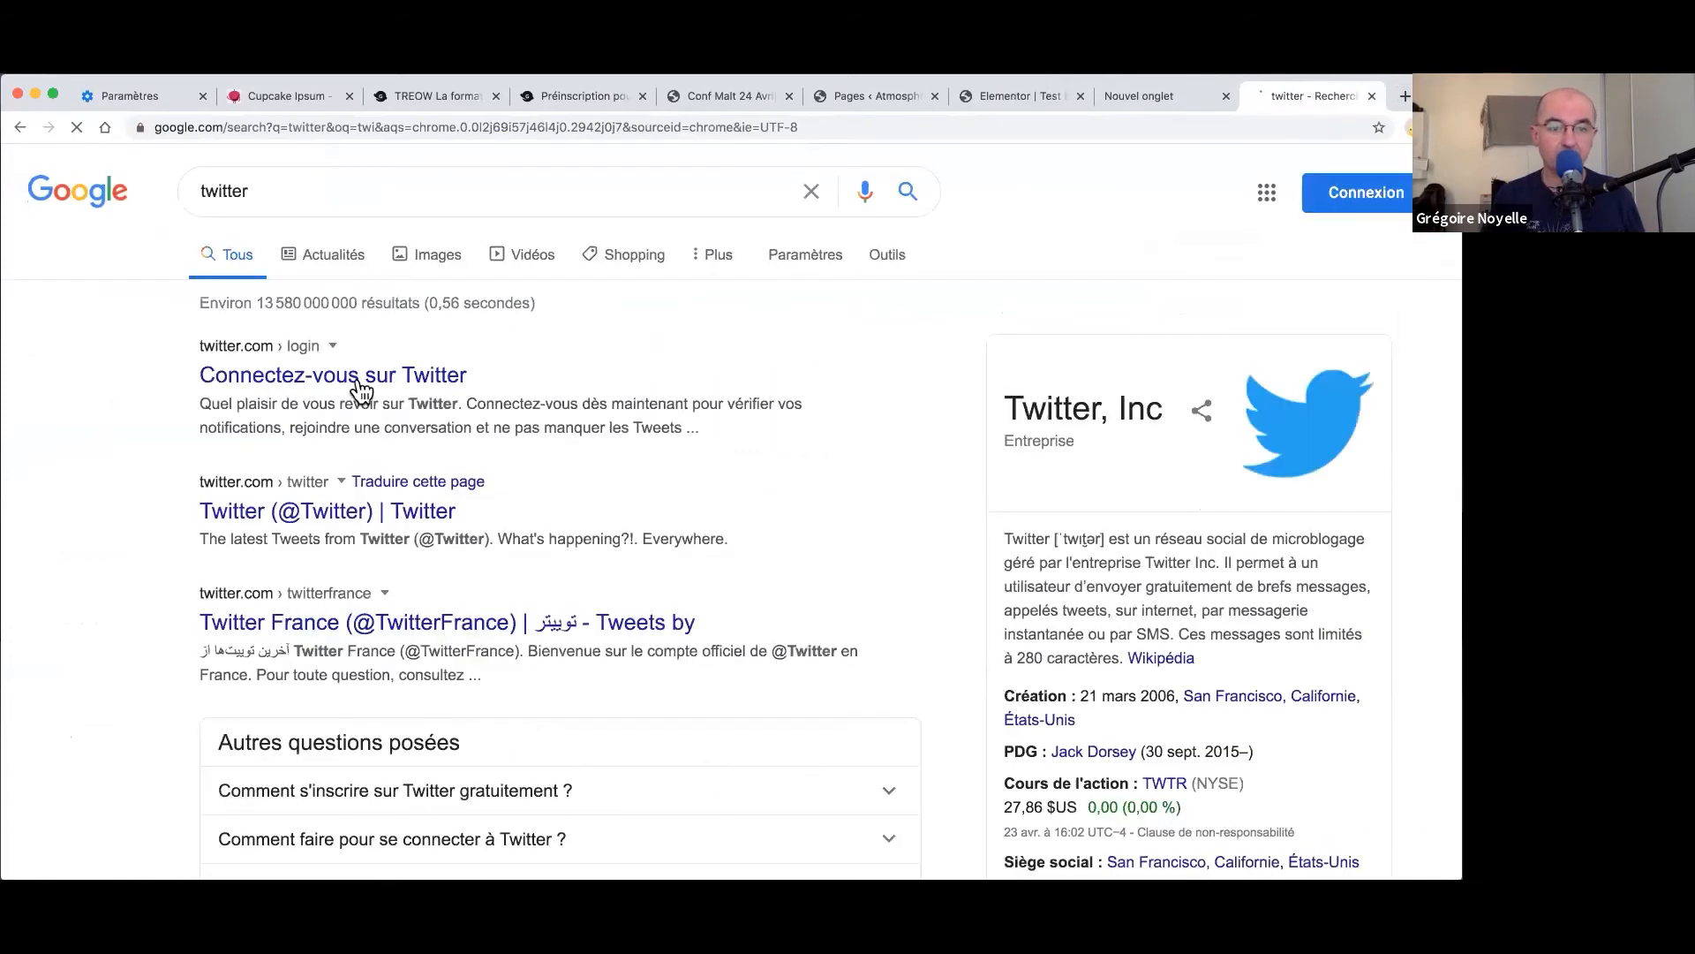
{"action": "left_click", "coordinate": [362, 384]}
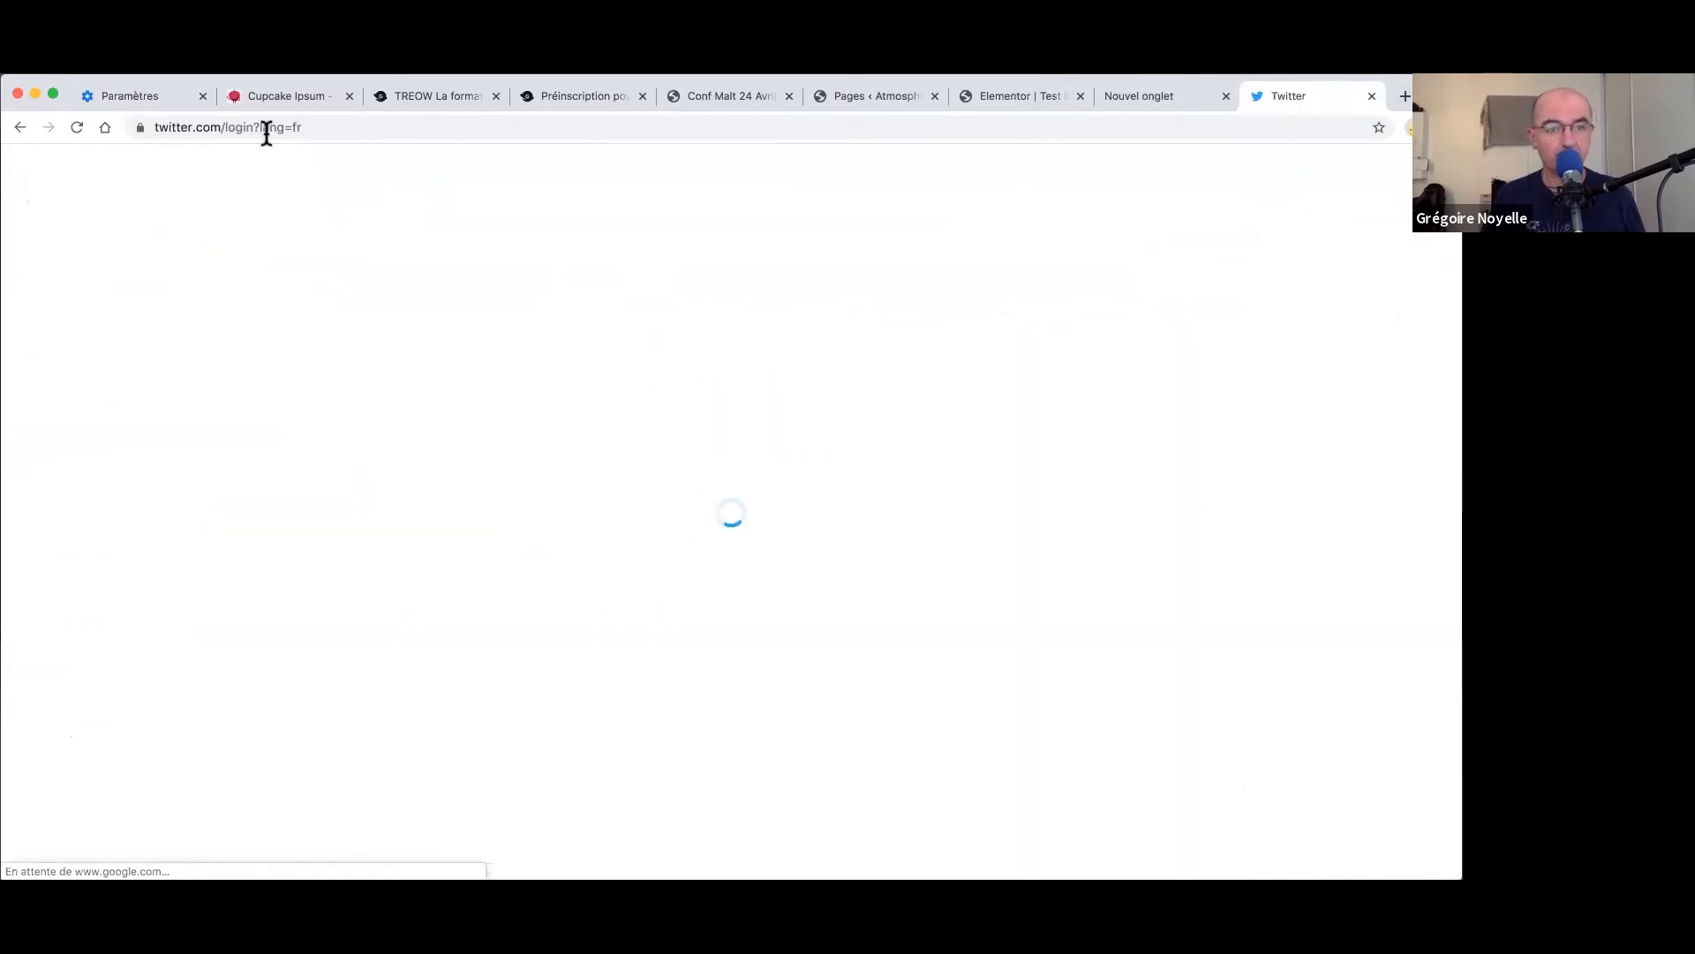
- Replace 'login?lang=fr' in the URL with the presenter's handle to load their profile
{"action": "left_click_drag", "start_coordinate": [228, 128], "coordinate": [341, 130]}
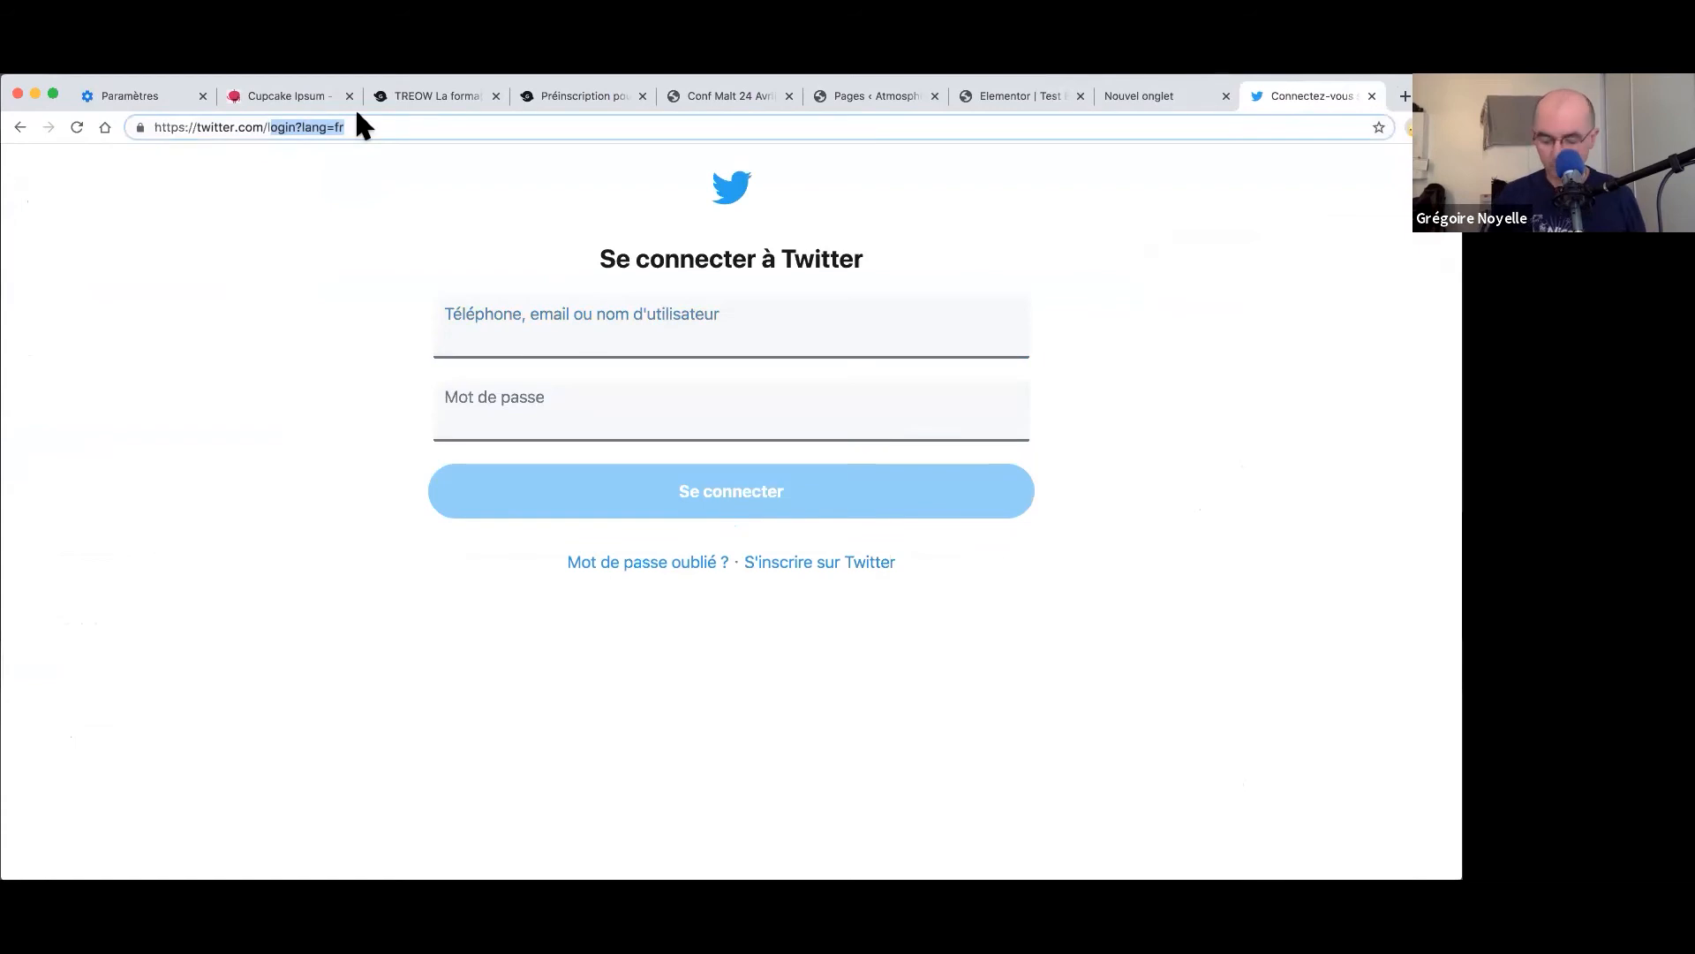
{"action": "key", "text": "BackSpace"}
{"action": "key", "text": "BackSpace"}
{"action": "type", "text": "/g"}
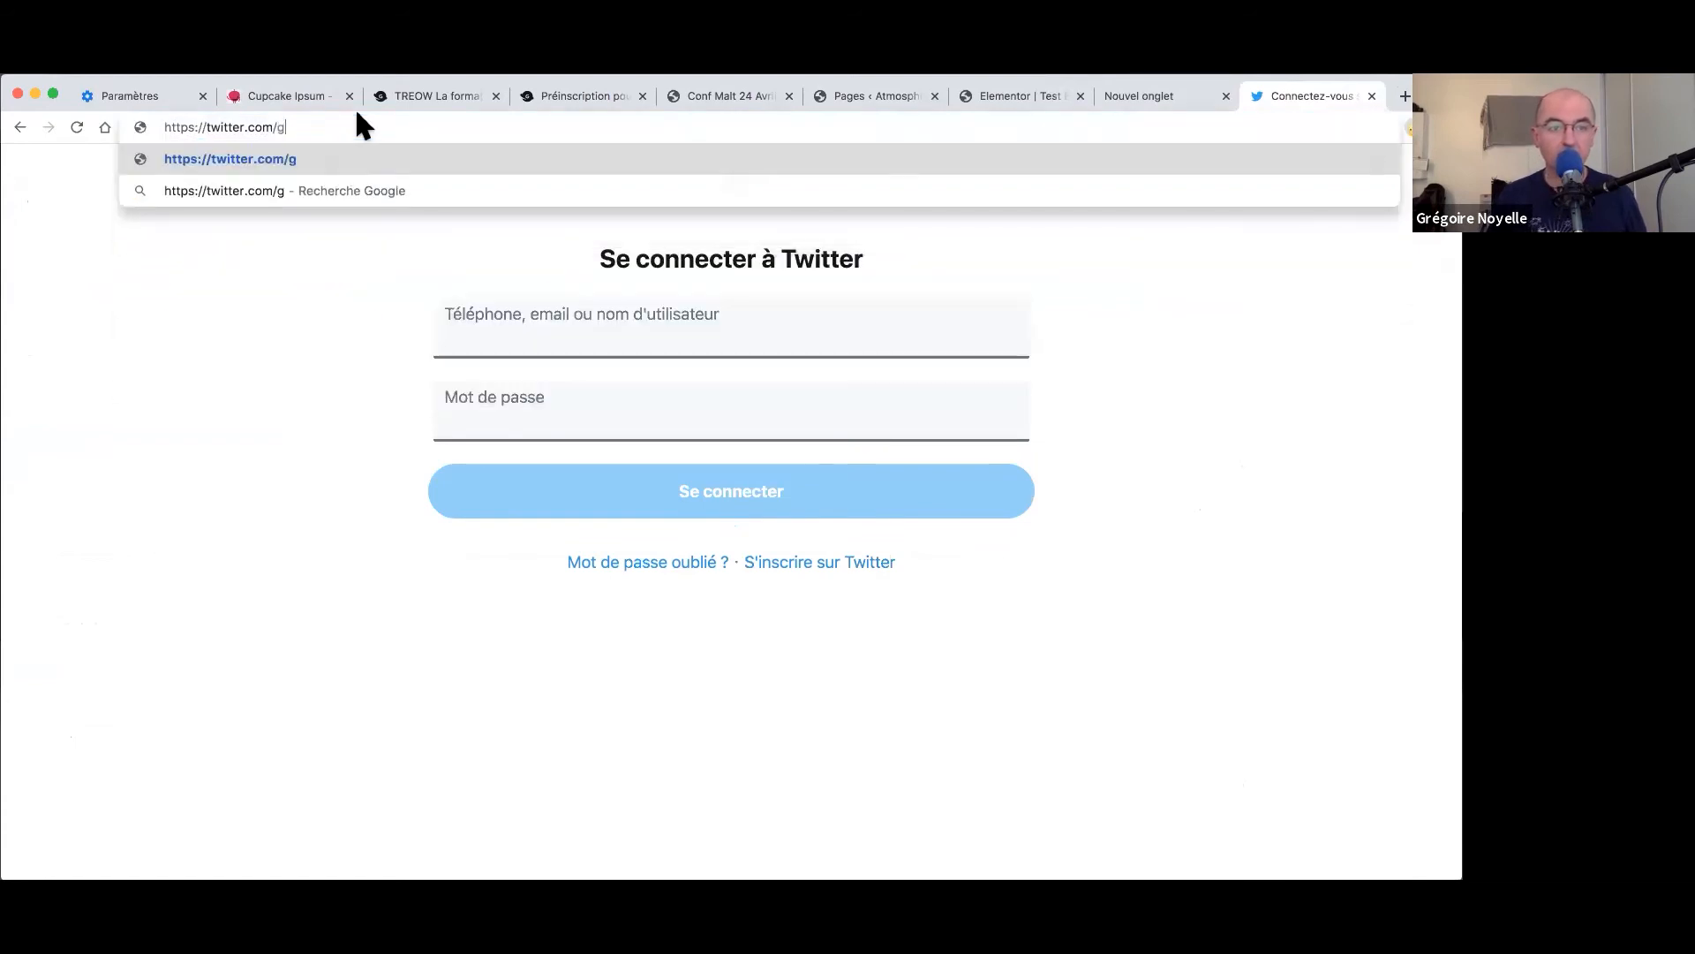
{"action": "type", "text": "regoirenoyelle"}
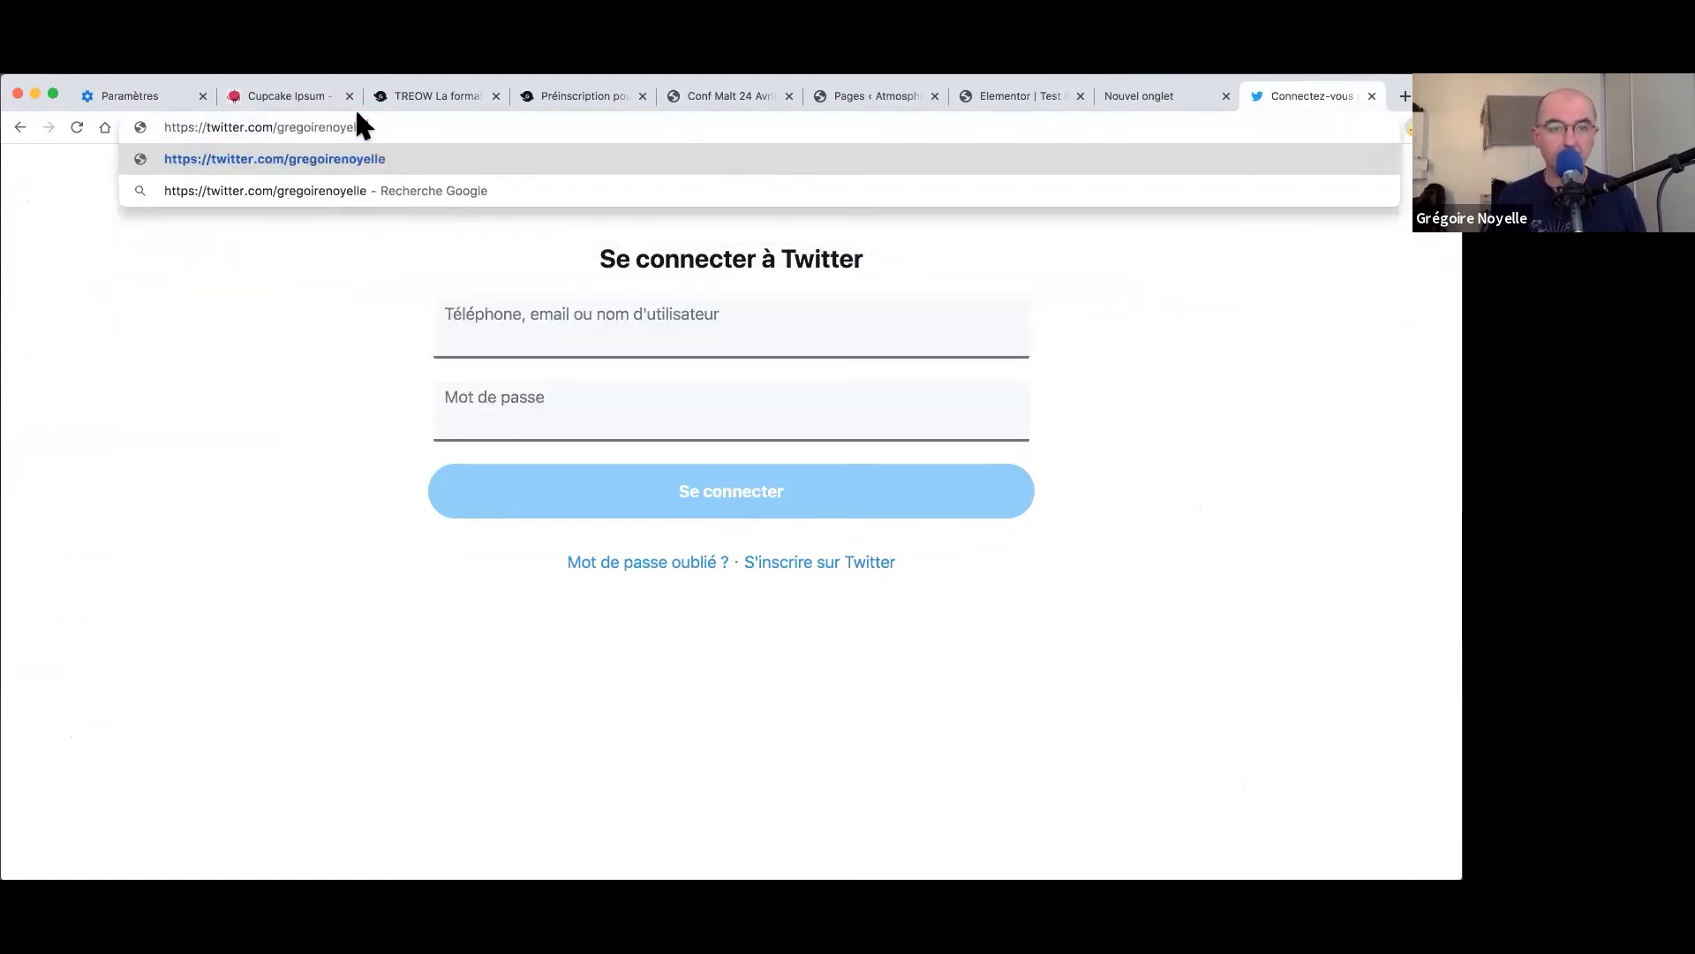
{"action": "key", "text": "Return"}
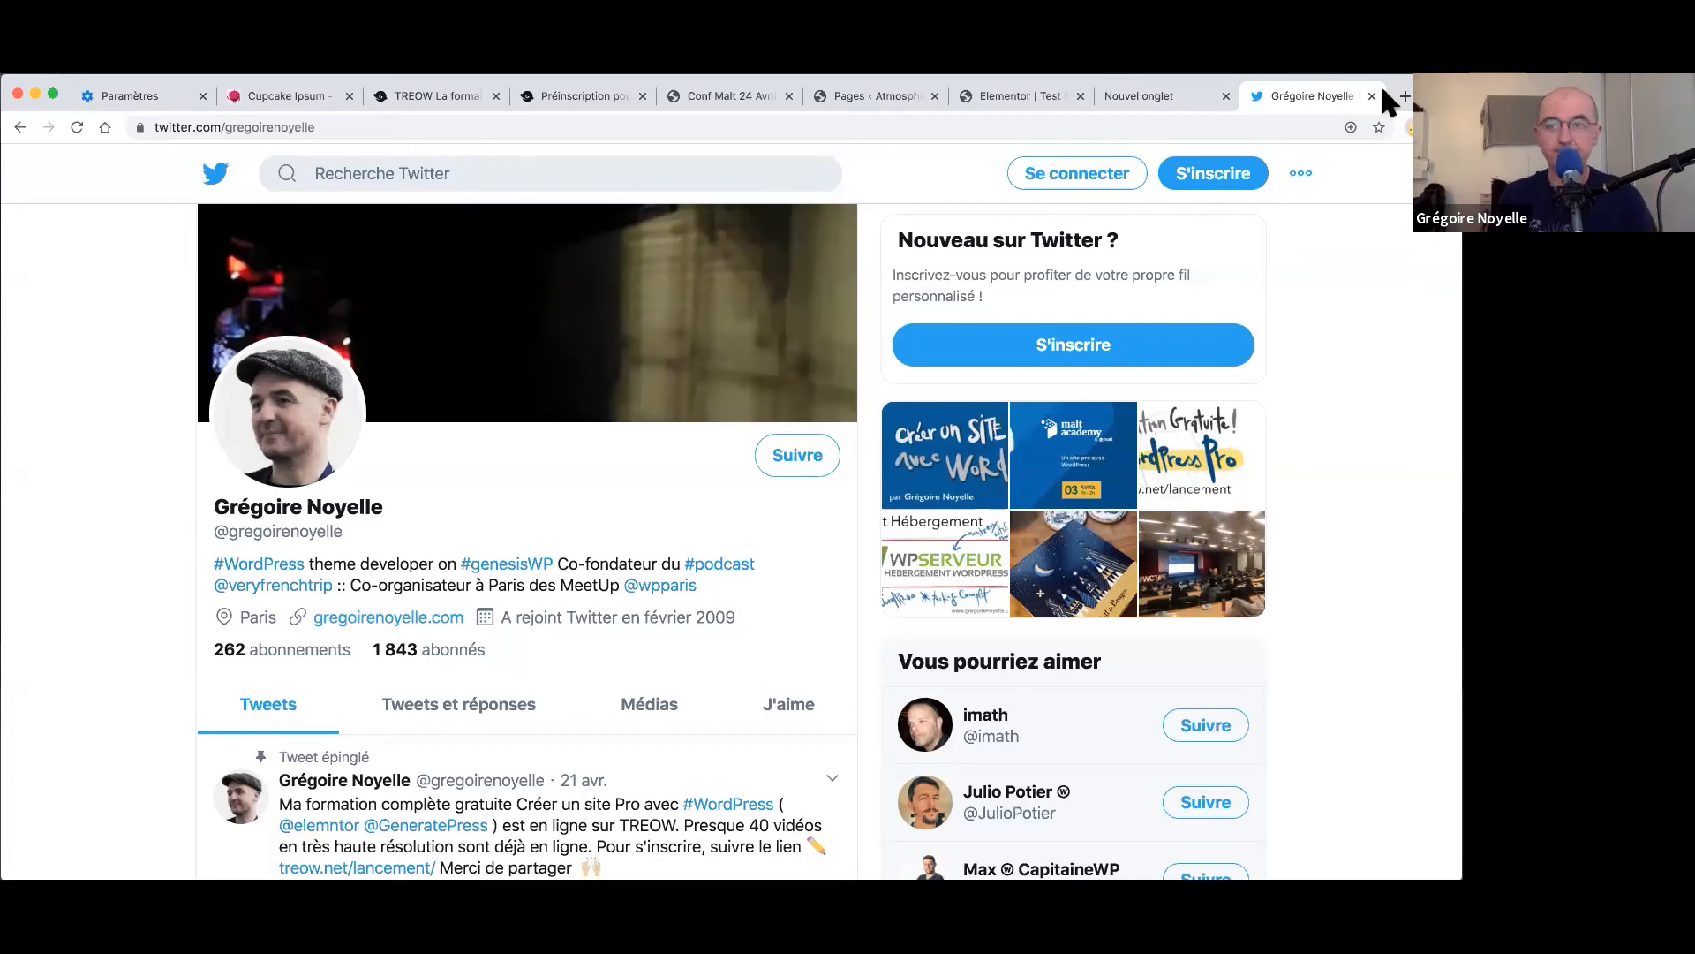
- Scroll through the presenter's Twitter profile and pinned tweet, then close that tab
{"action": "left_click", "coordinate": [1016, 93]}
{"action": "left_click", "coordinate": [1331, 104]}
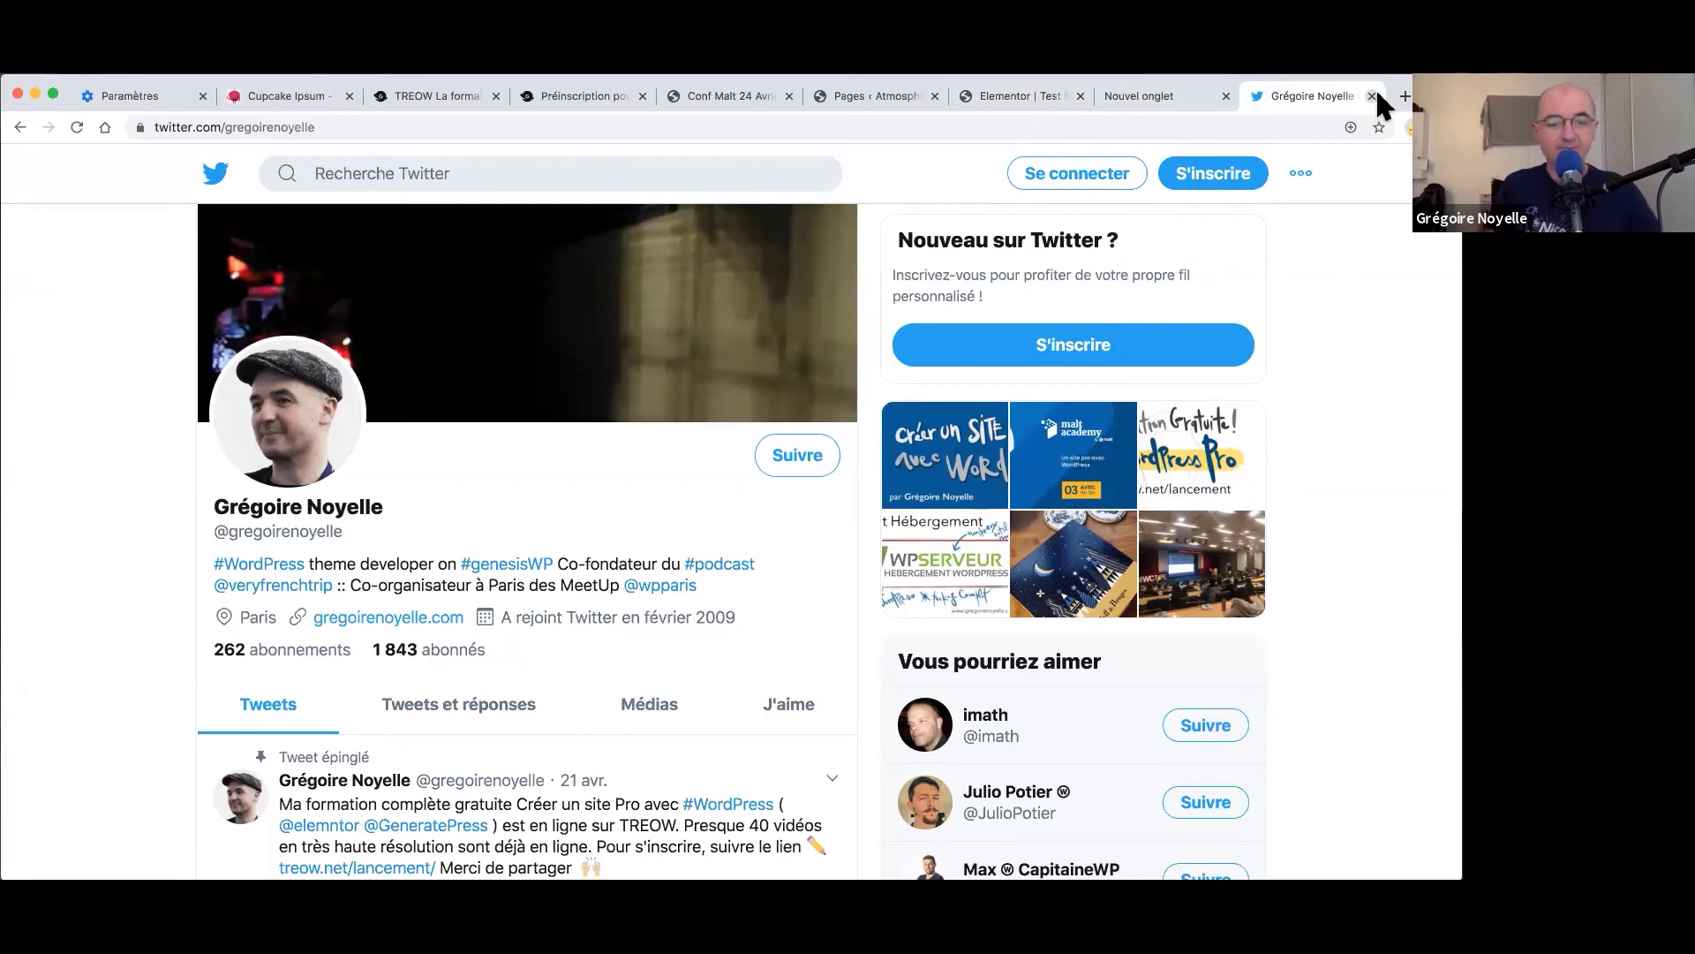
{"action": "scroll", "coordinate": [953, 335], "scroll_direction": "down", "scroll_amount": 2}
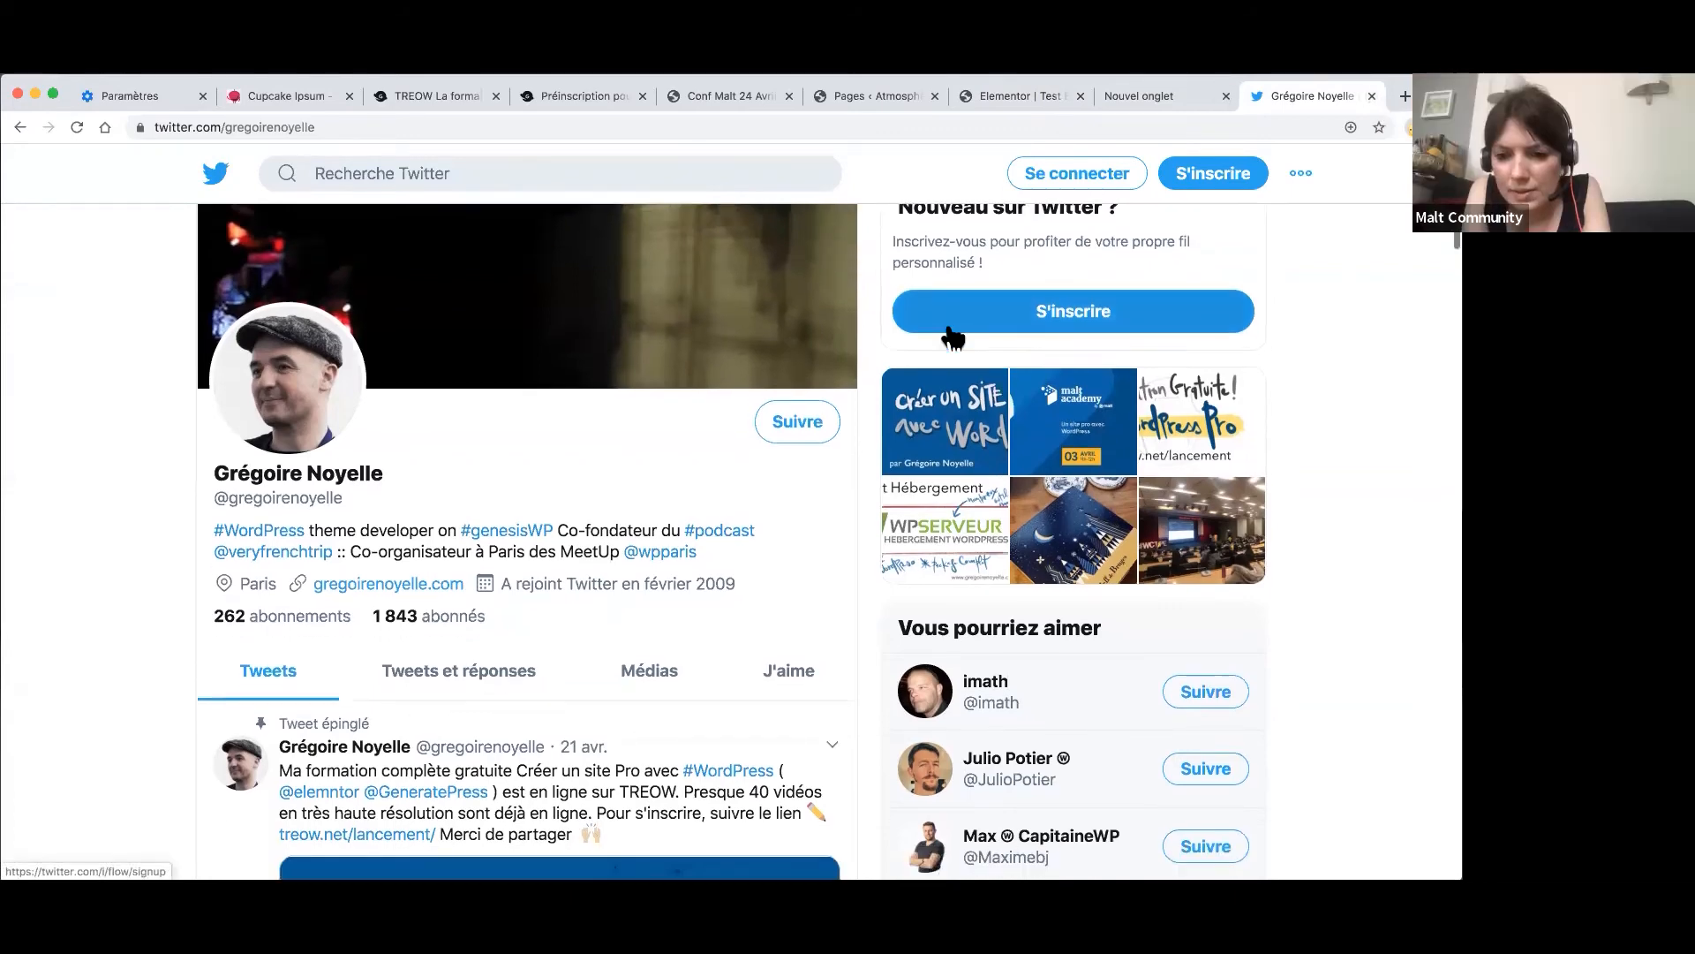
{"action": "scroll", "coordinate": [954, 335], "scroll_direction": "down", "scroll_amount": 10}
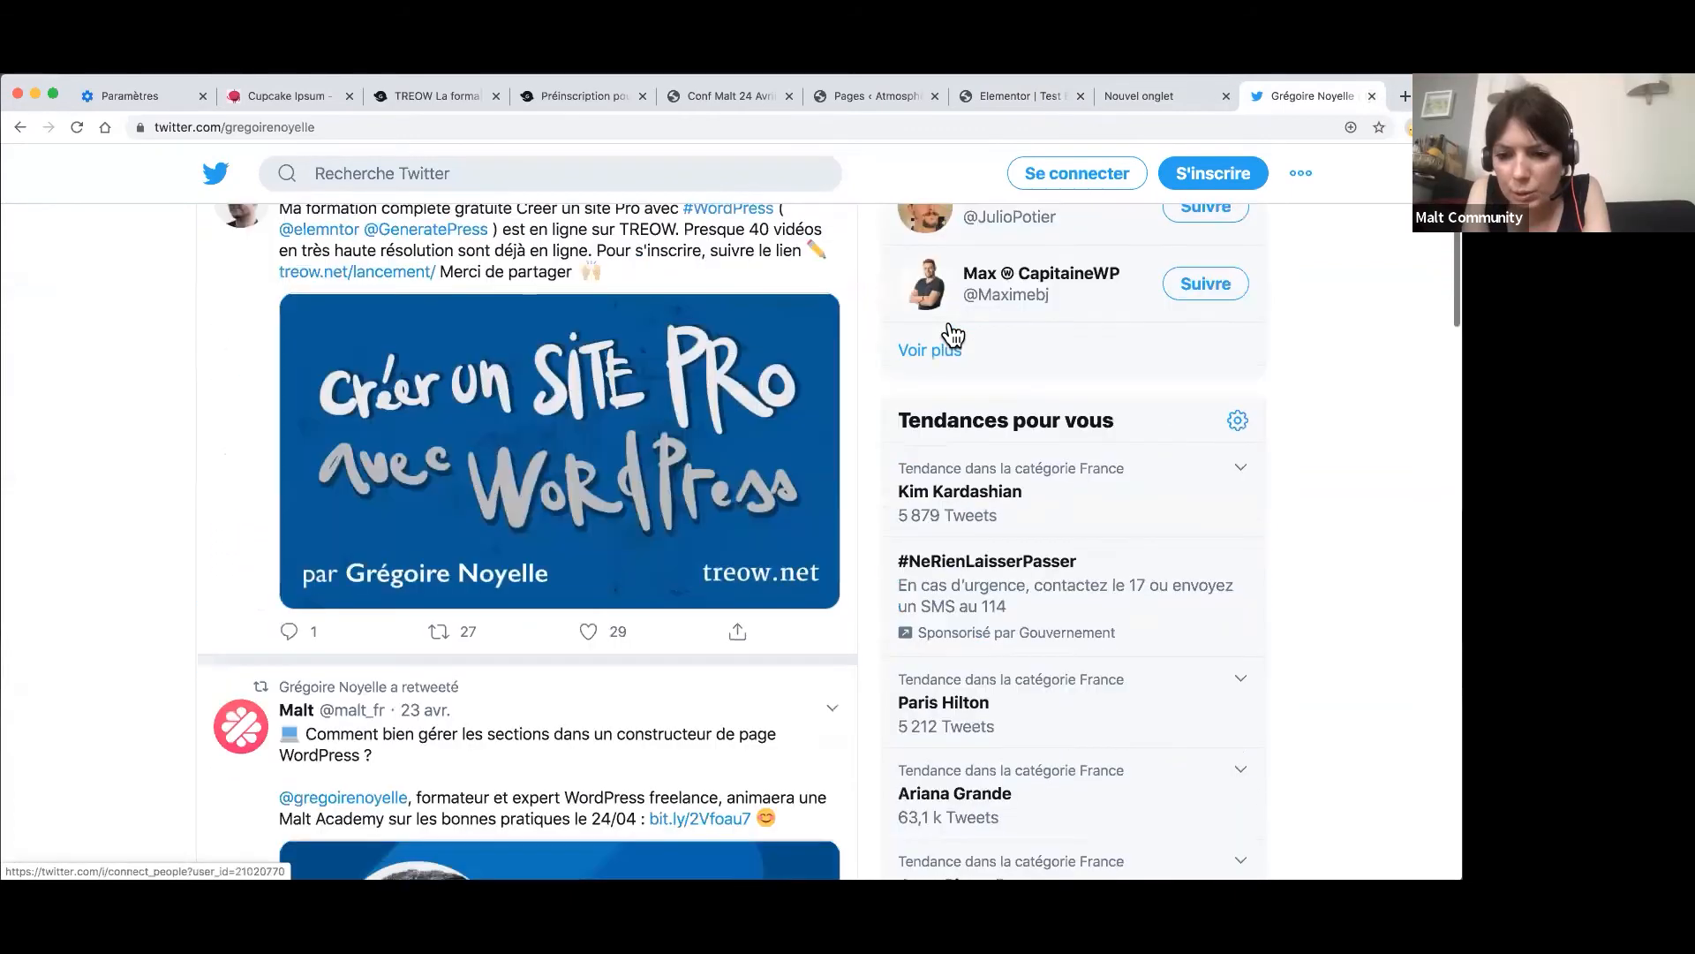
{"action": "scroll", "coordinate": [954, 336], "scroll_direction": "up", "scroll_amount": 1}
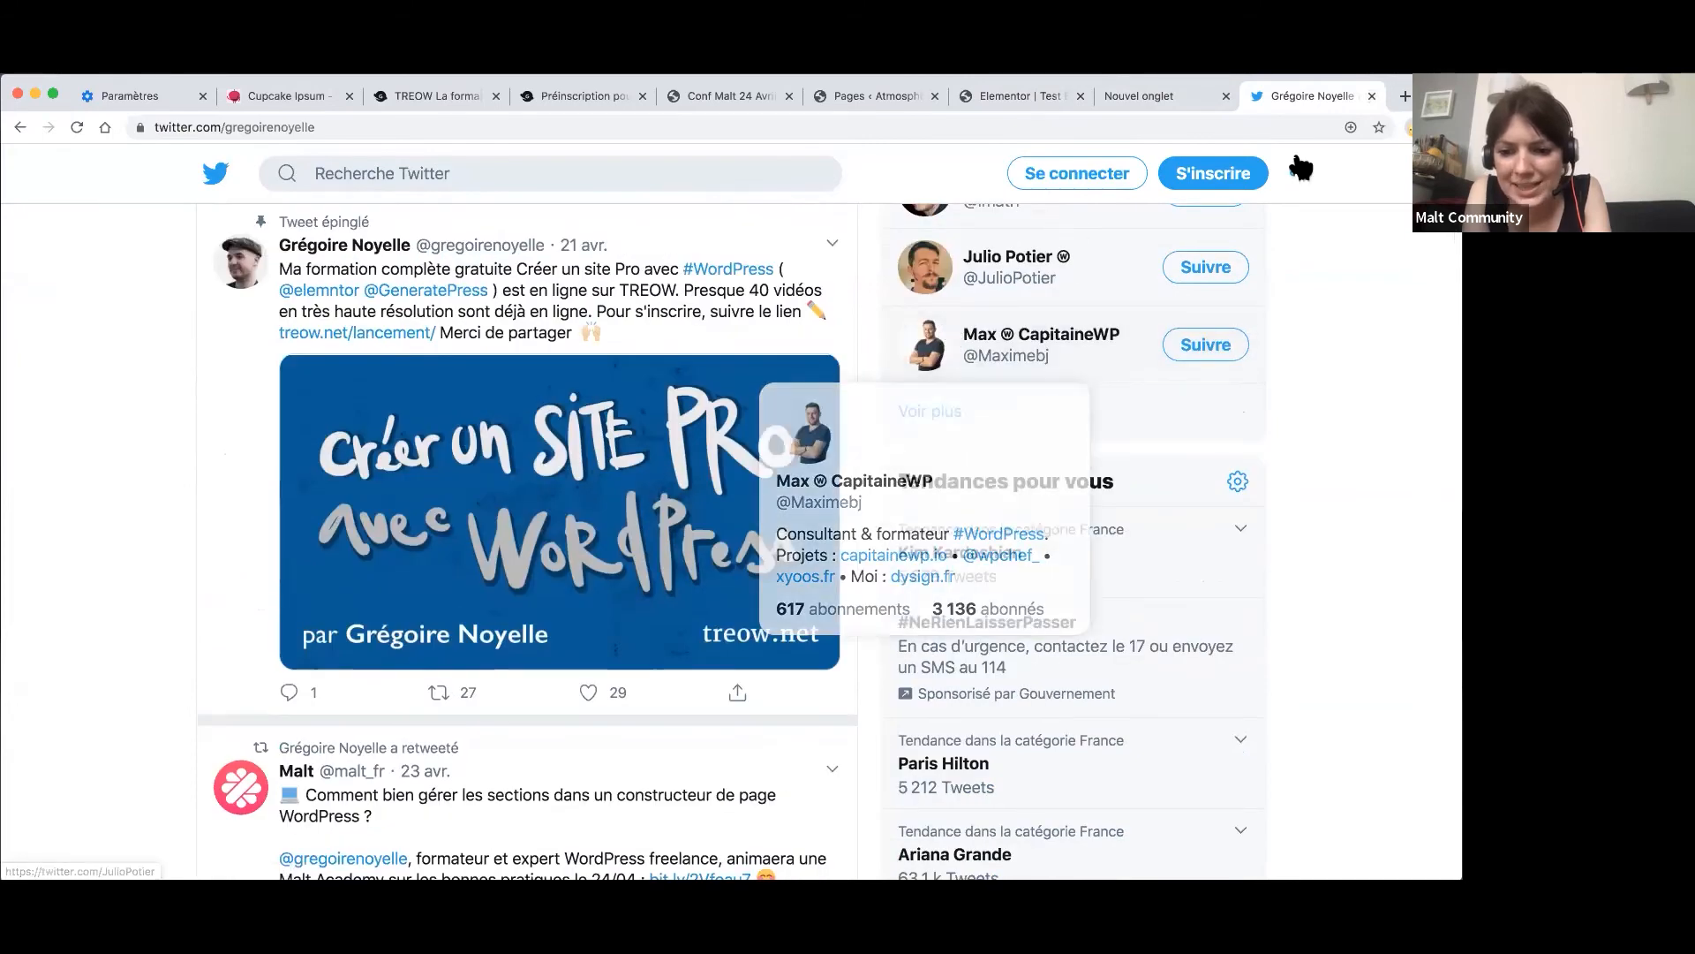
{"action": "left_click", "coordinate": [1371, 95]}
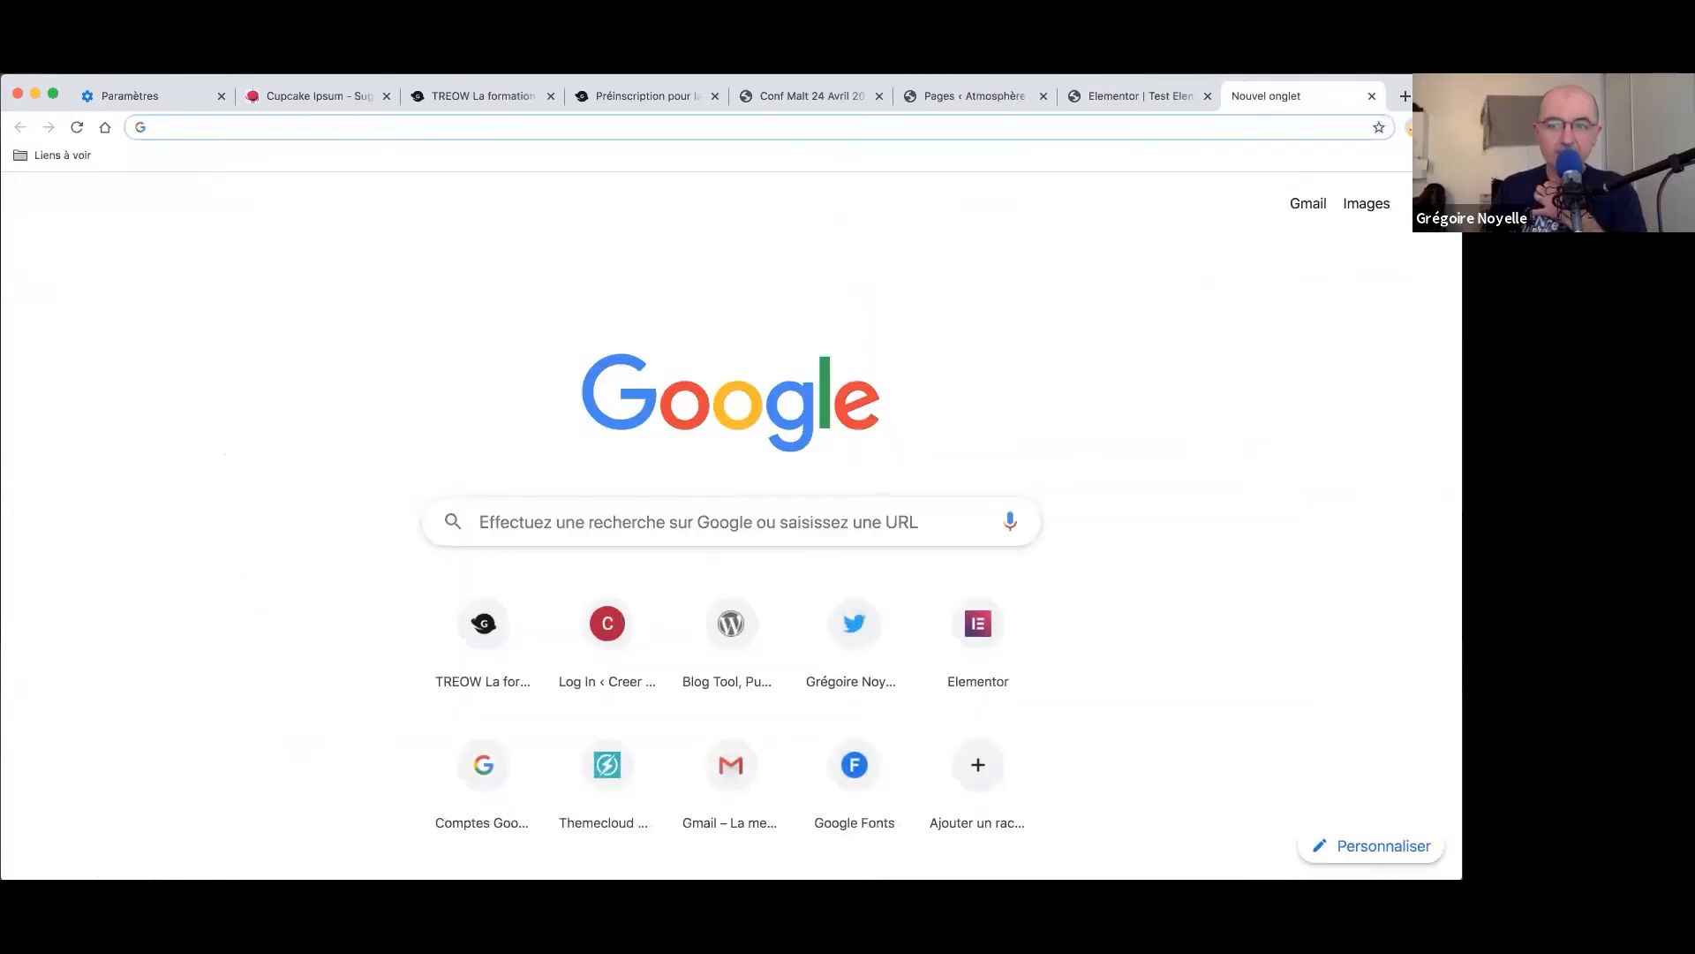
- Expand the inner section's empty CSS personnalisé editor, then show the malt-academy.com closing slide
{"action": "left_click", "coordinate": [1117, 98]}
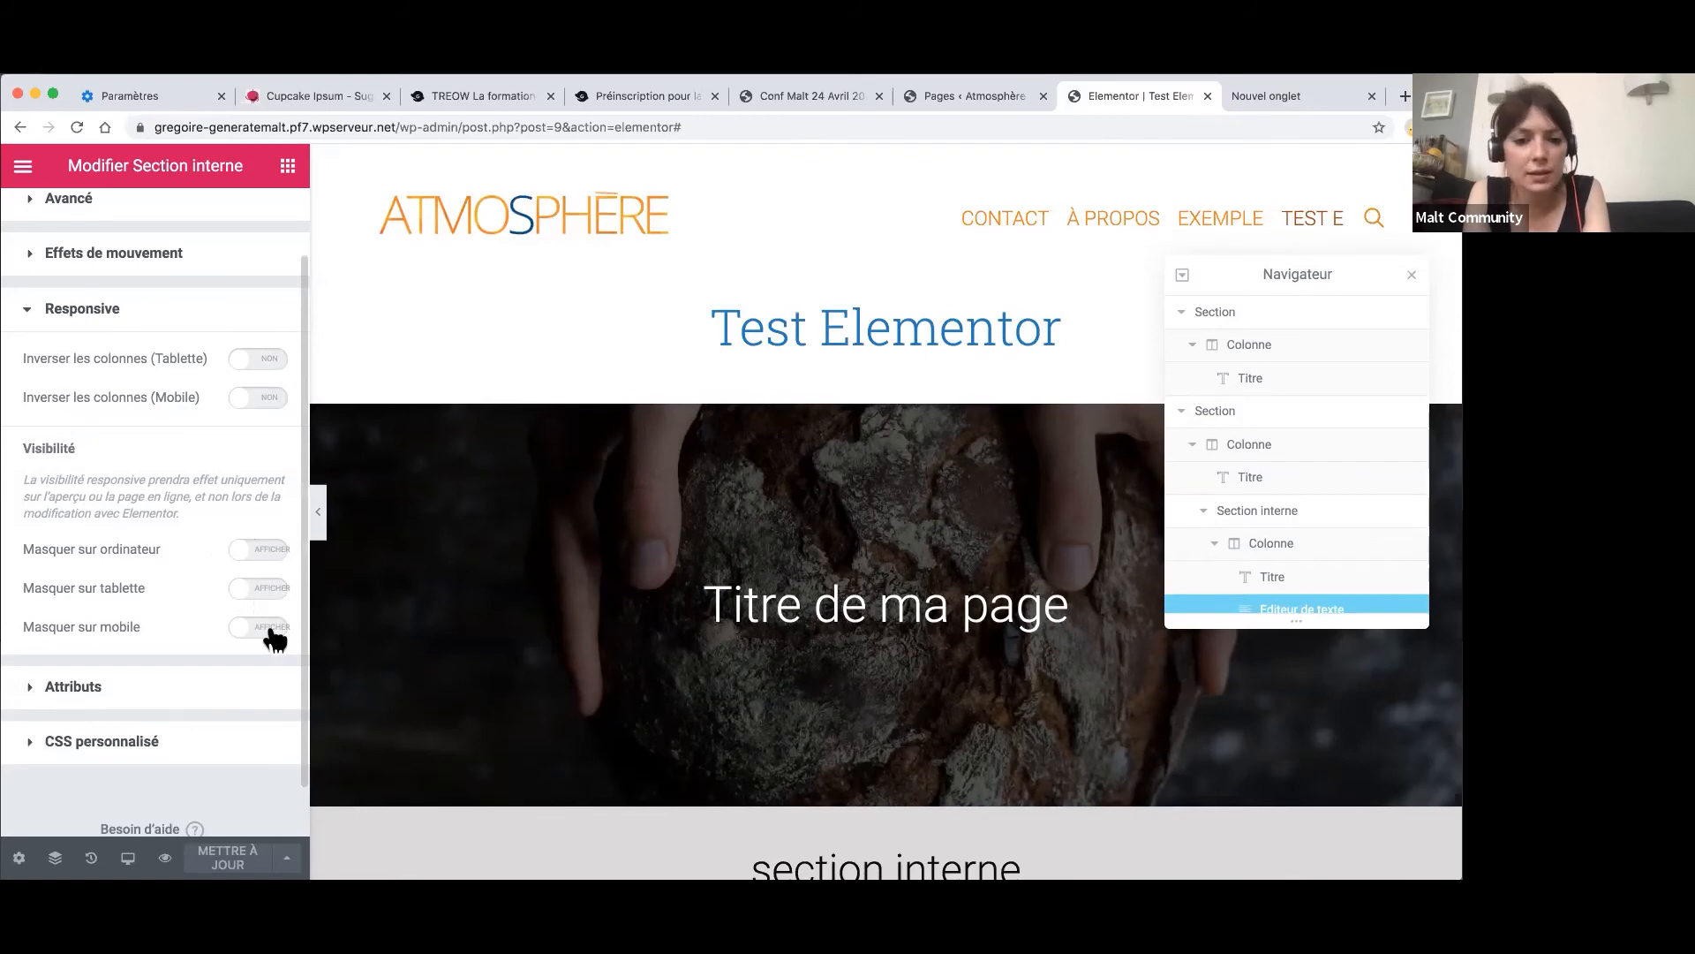
{"action": "left_click", "coordinate": [36, 750]}
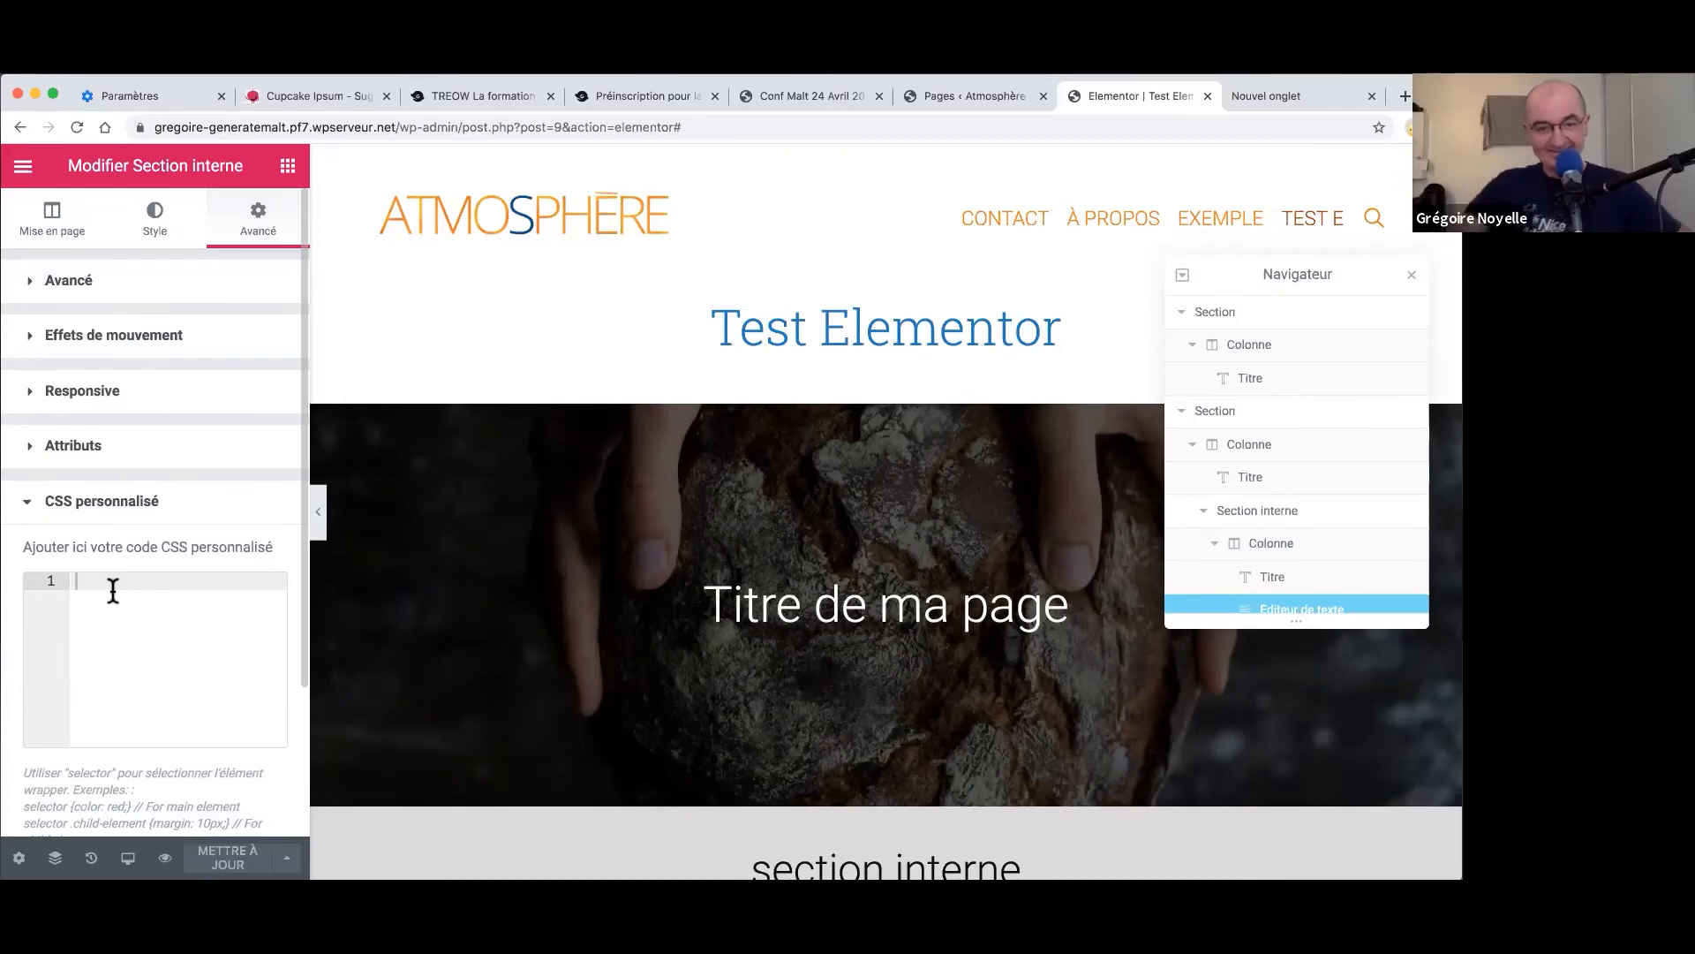
{"action": "scroll", "coordinate": [113, 589], "scroll_direction": "down", "scroll_amount": 3}
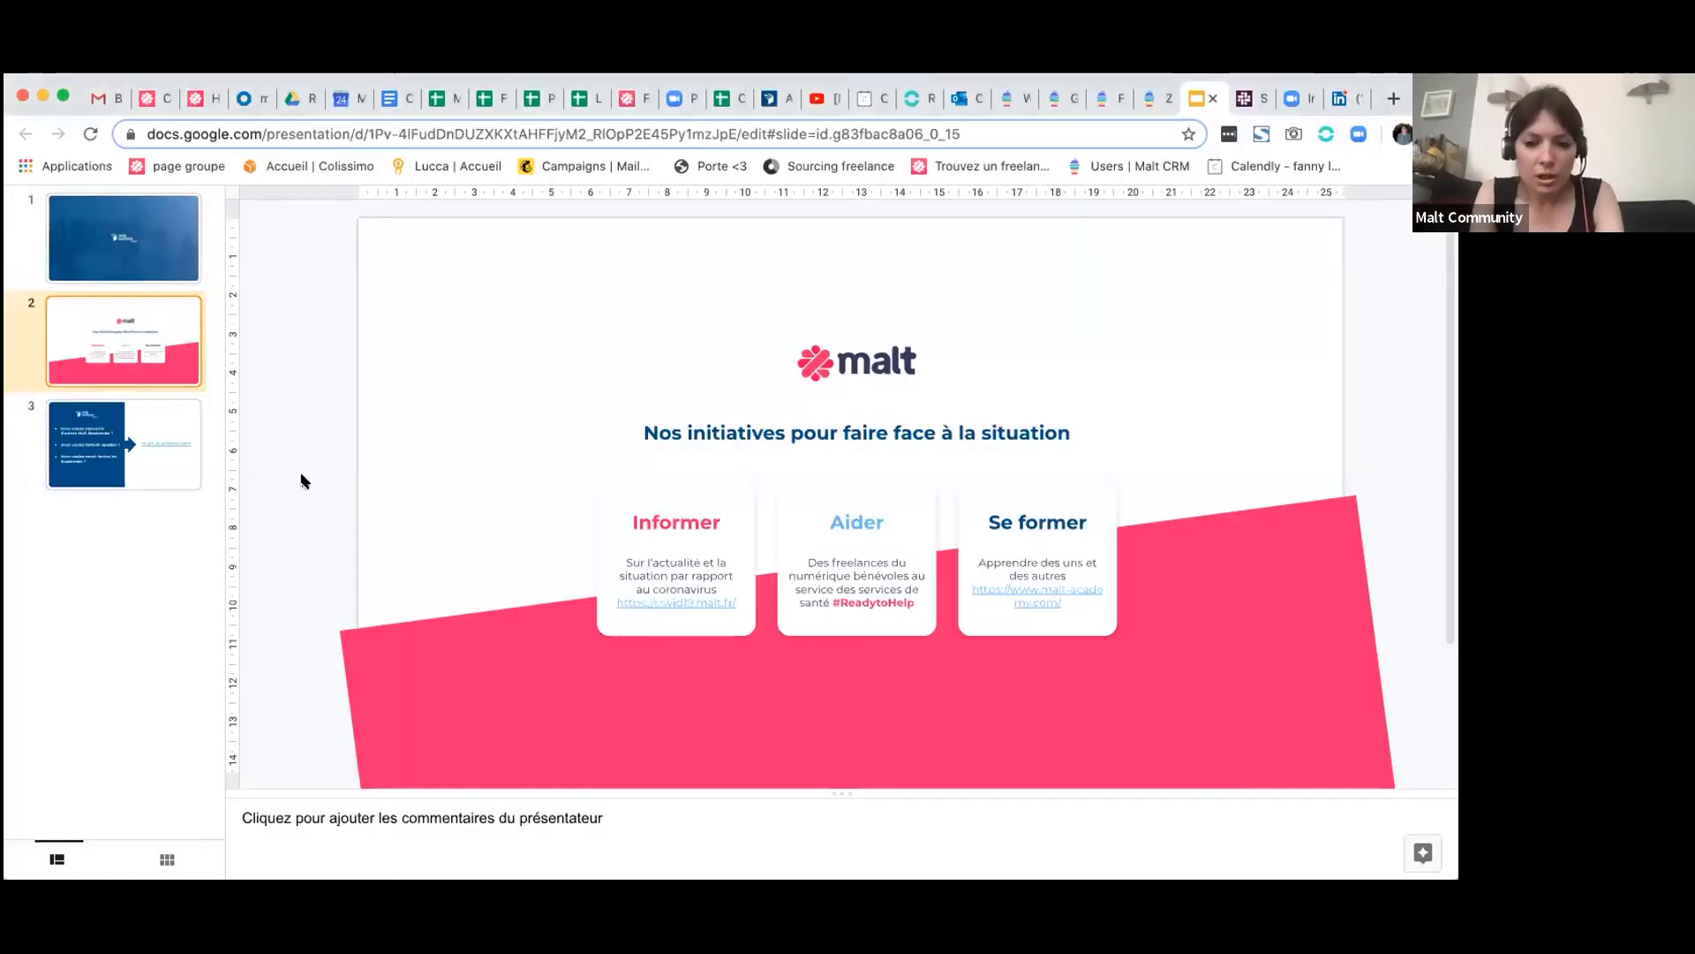
{"action": "left_click", "coordinate": [62, 444]}
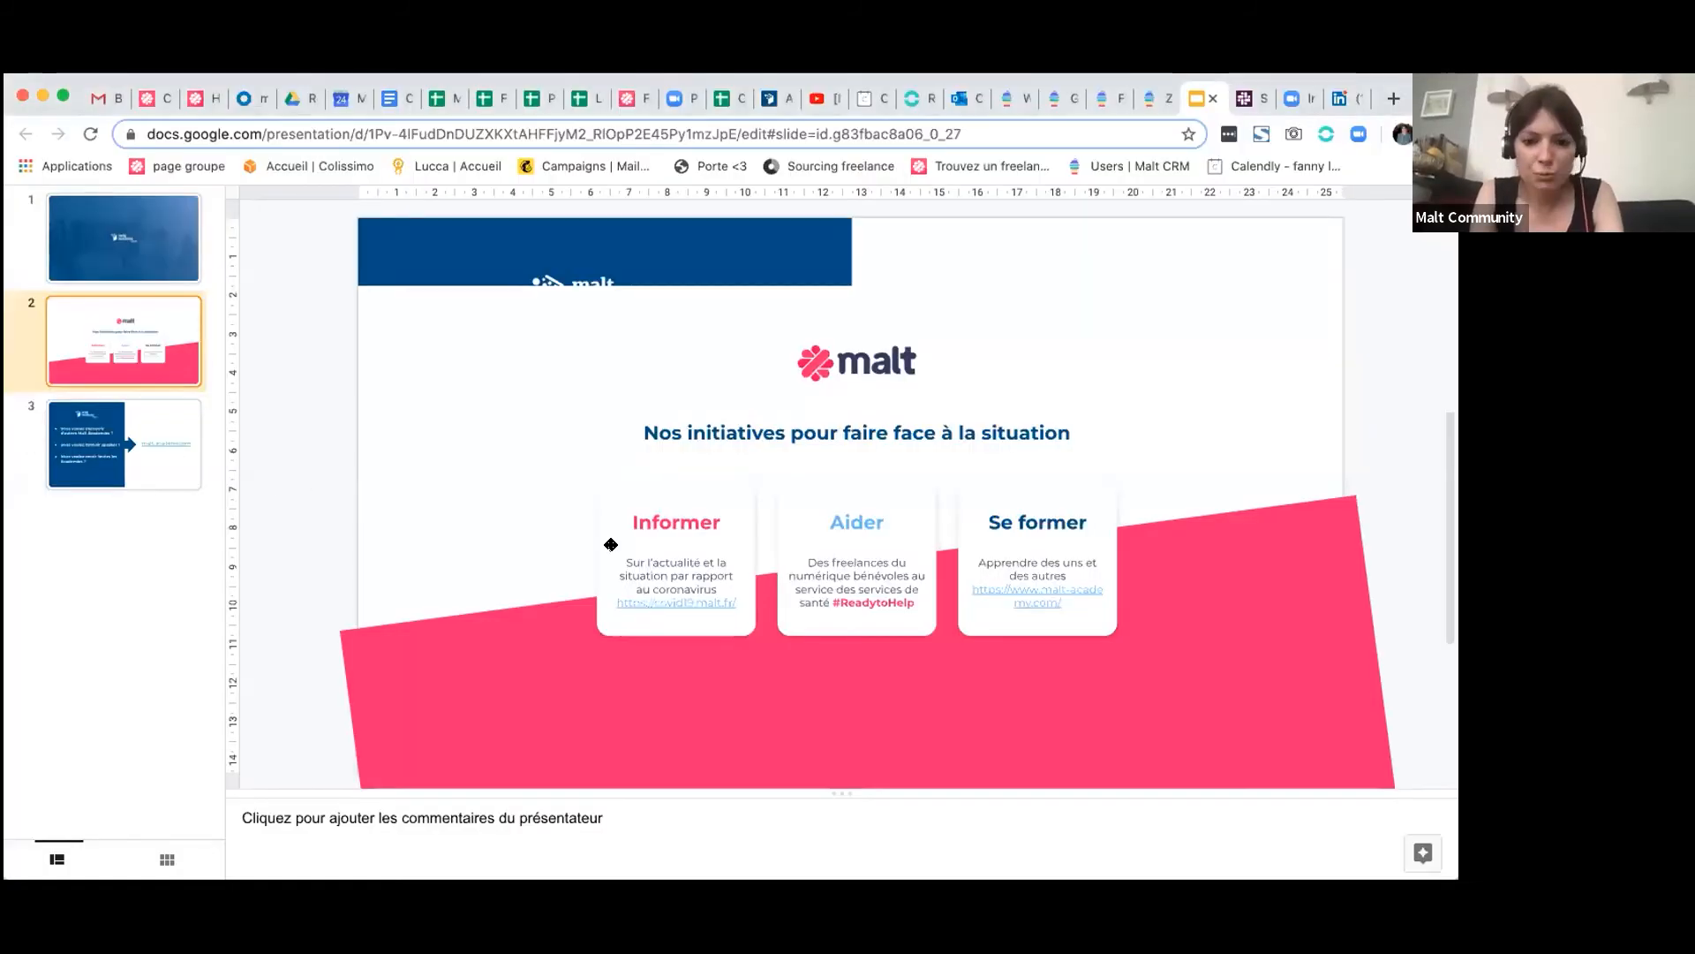
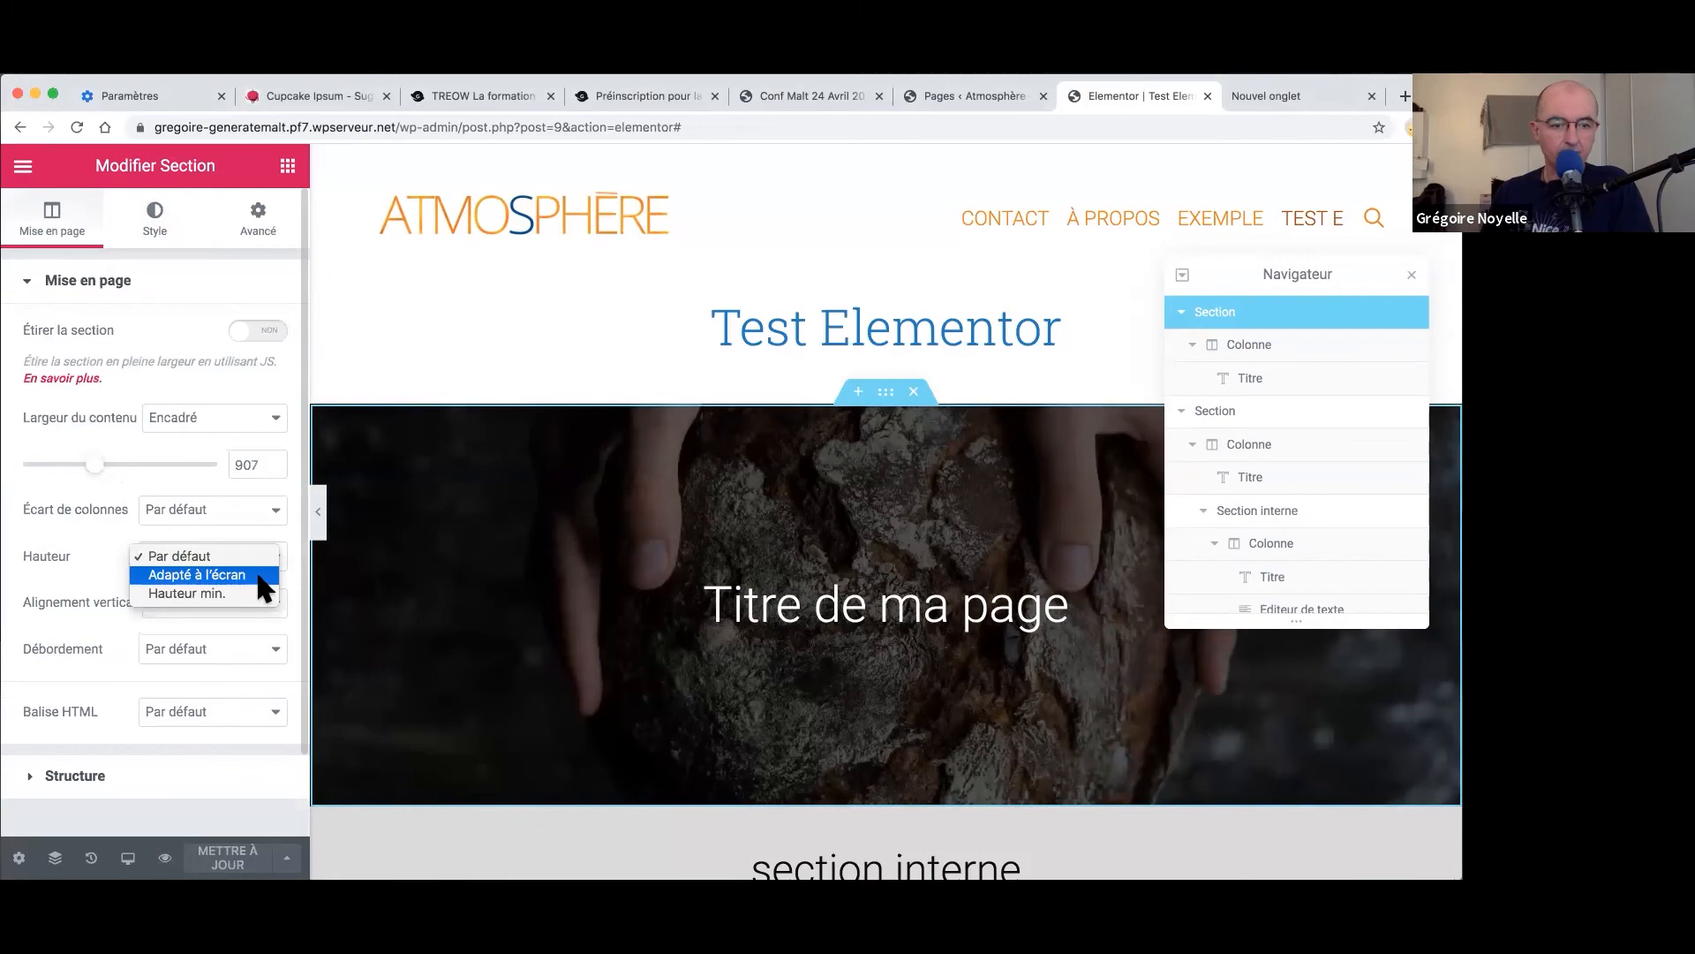
- Set the bread section's Hauteur to 'Adapté à l'écran'
{"action": "left_click", "coordinate": [260, 577]}
{"action": "scroll", "coordinate": [1120, 682], "scroll_direction": "down", "scroll_amount": 5}
{"action": "scroll", "coordinate": [1107, 682], "scroll_direction": "up", "scroll_amount": 5}
{"action": "scroll", "coordinate": [1104, 685], "scroll_direction": "down", "scroll_amount": 1}
{"action": "scroll", "coordinate": [1105, 690], "scroll_direction": "down", "scroll_amount": 3}
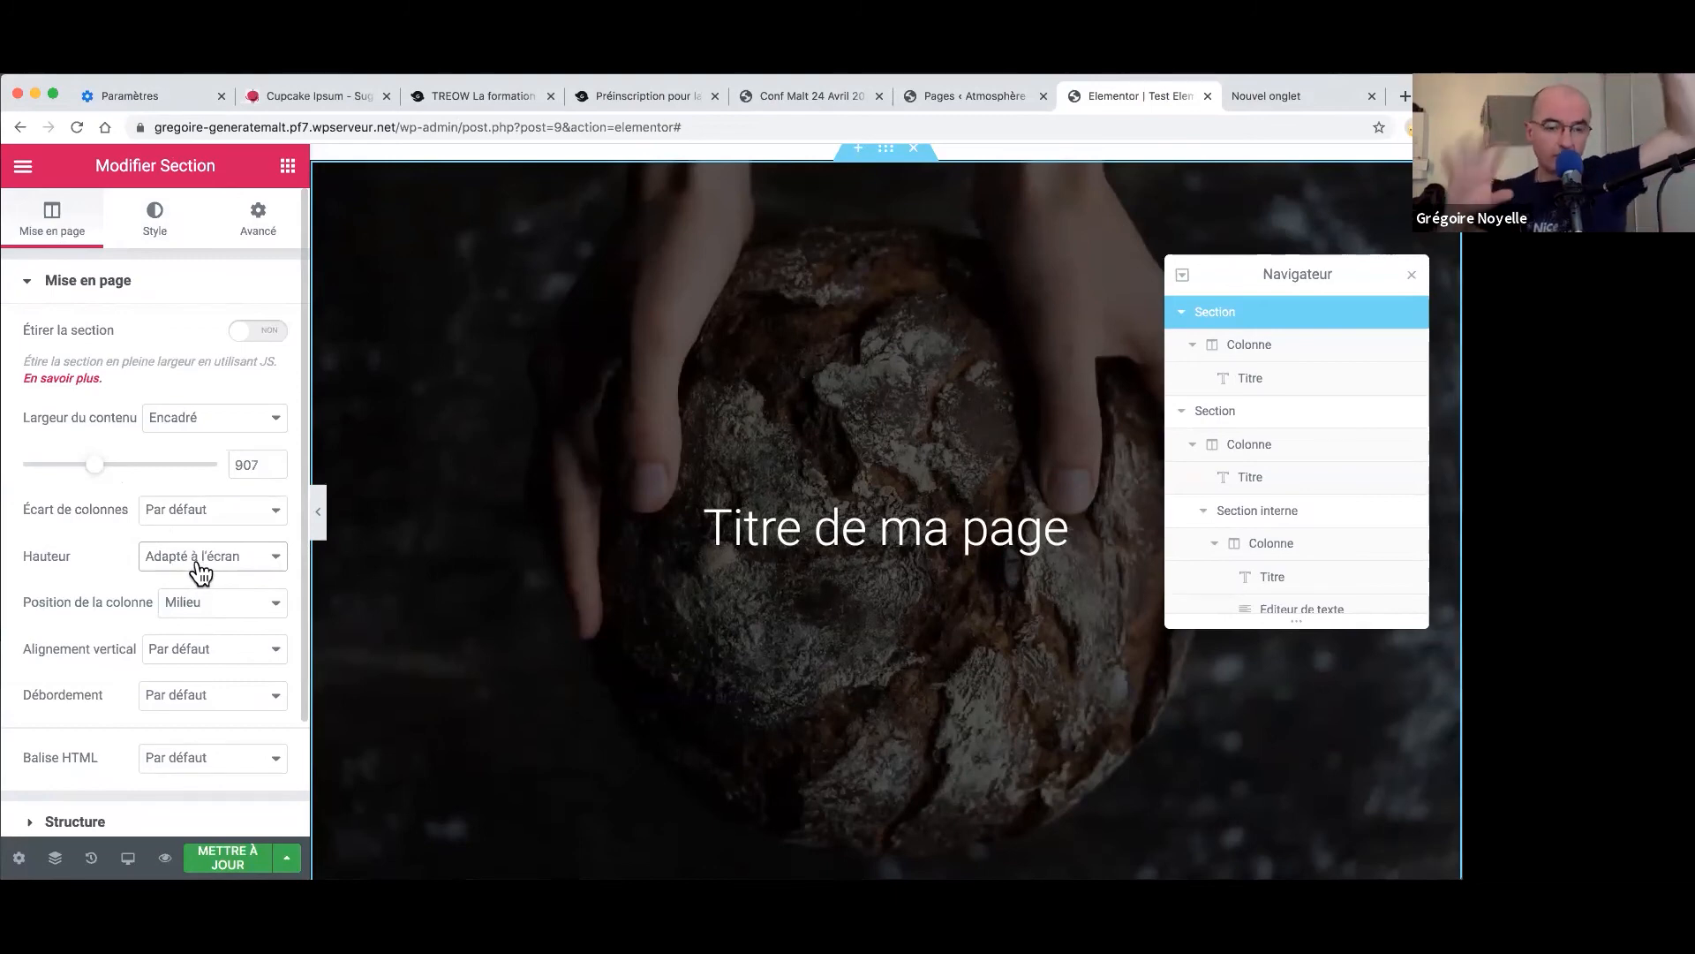
- Keep Position de la colonne on Milieu and Alignement vertical on Par défaut
{"action": "left_click", "coordinate": [214, 604]}
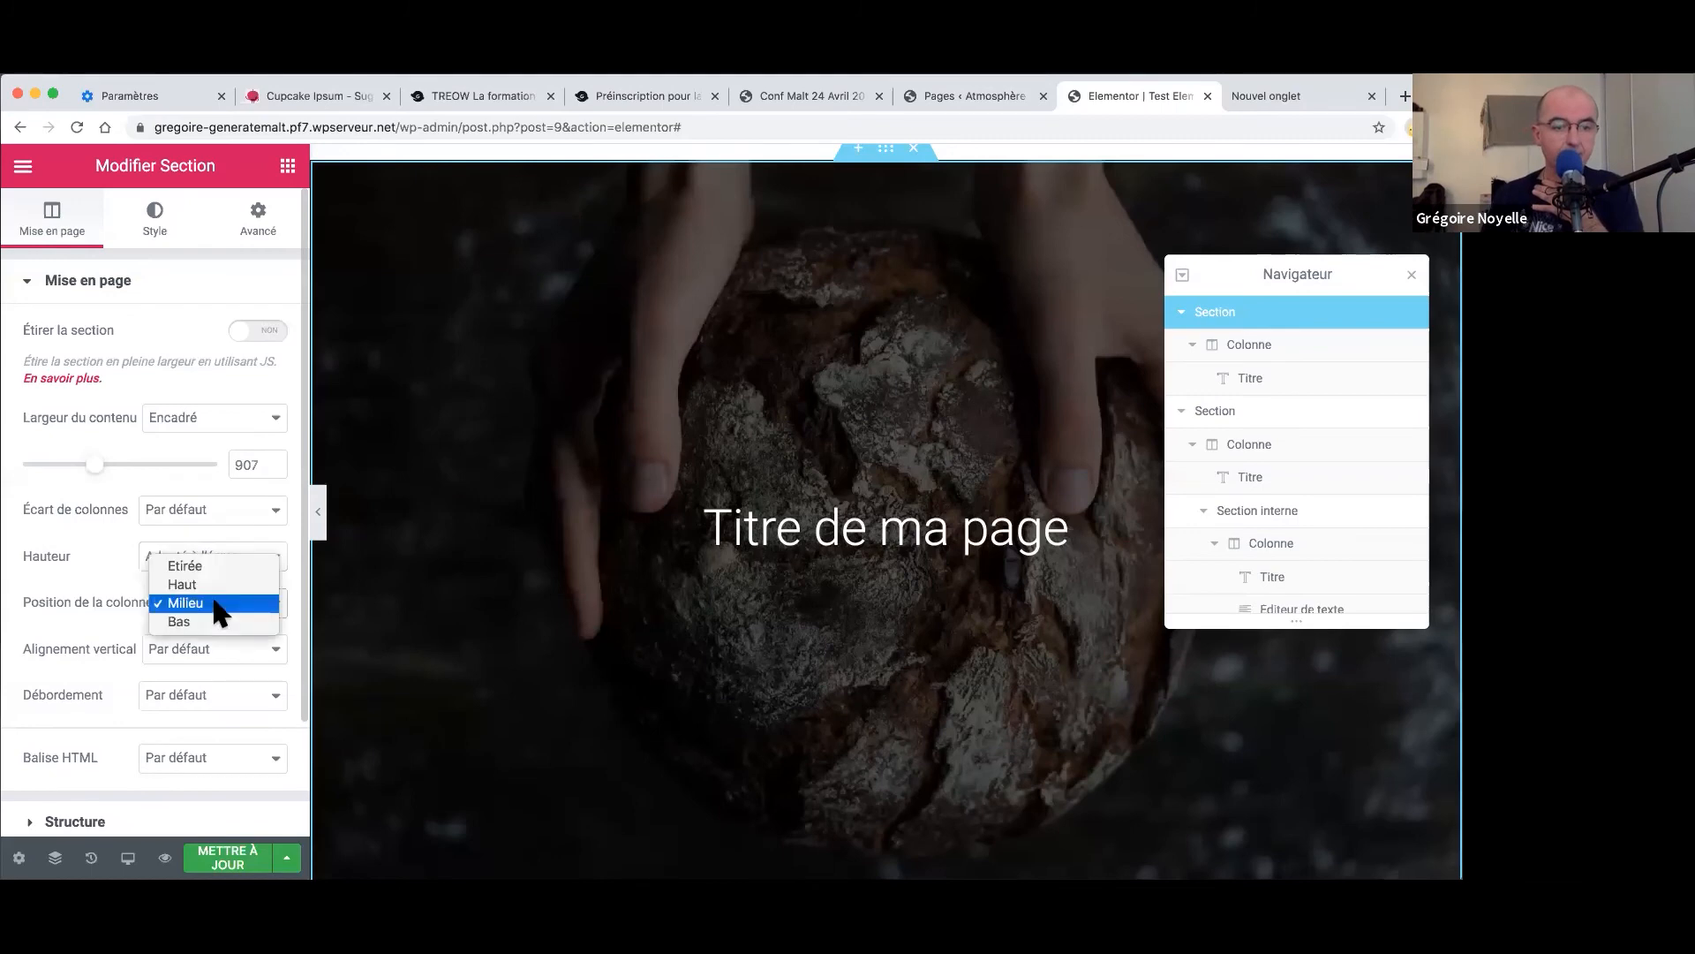
{"action": "left_click", "coordinate": [55, 581]}
{"action": "left_click", "coordinate": [172, 649]}
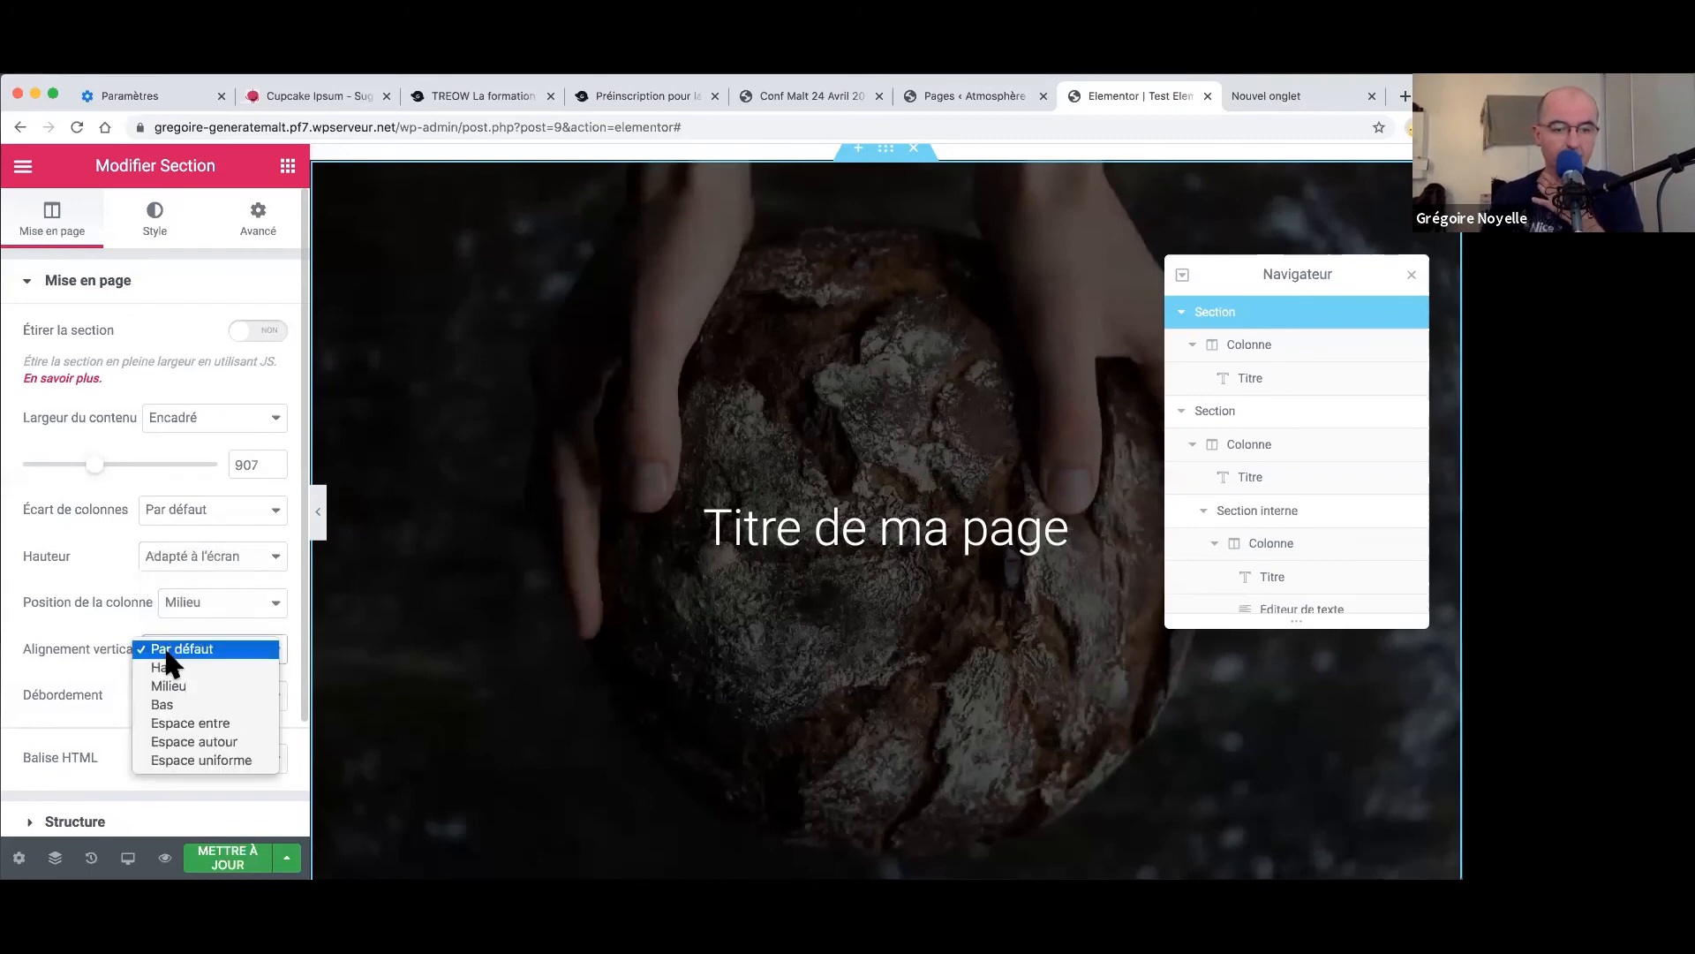
{"action": "left_click", "coordinate": [44, 551]}
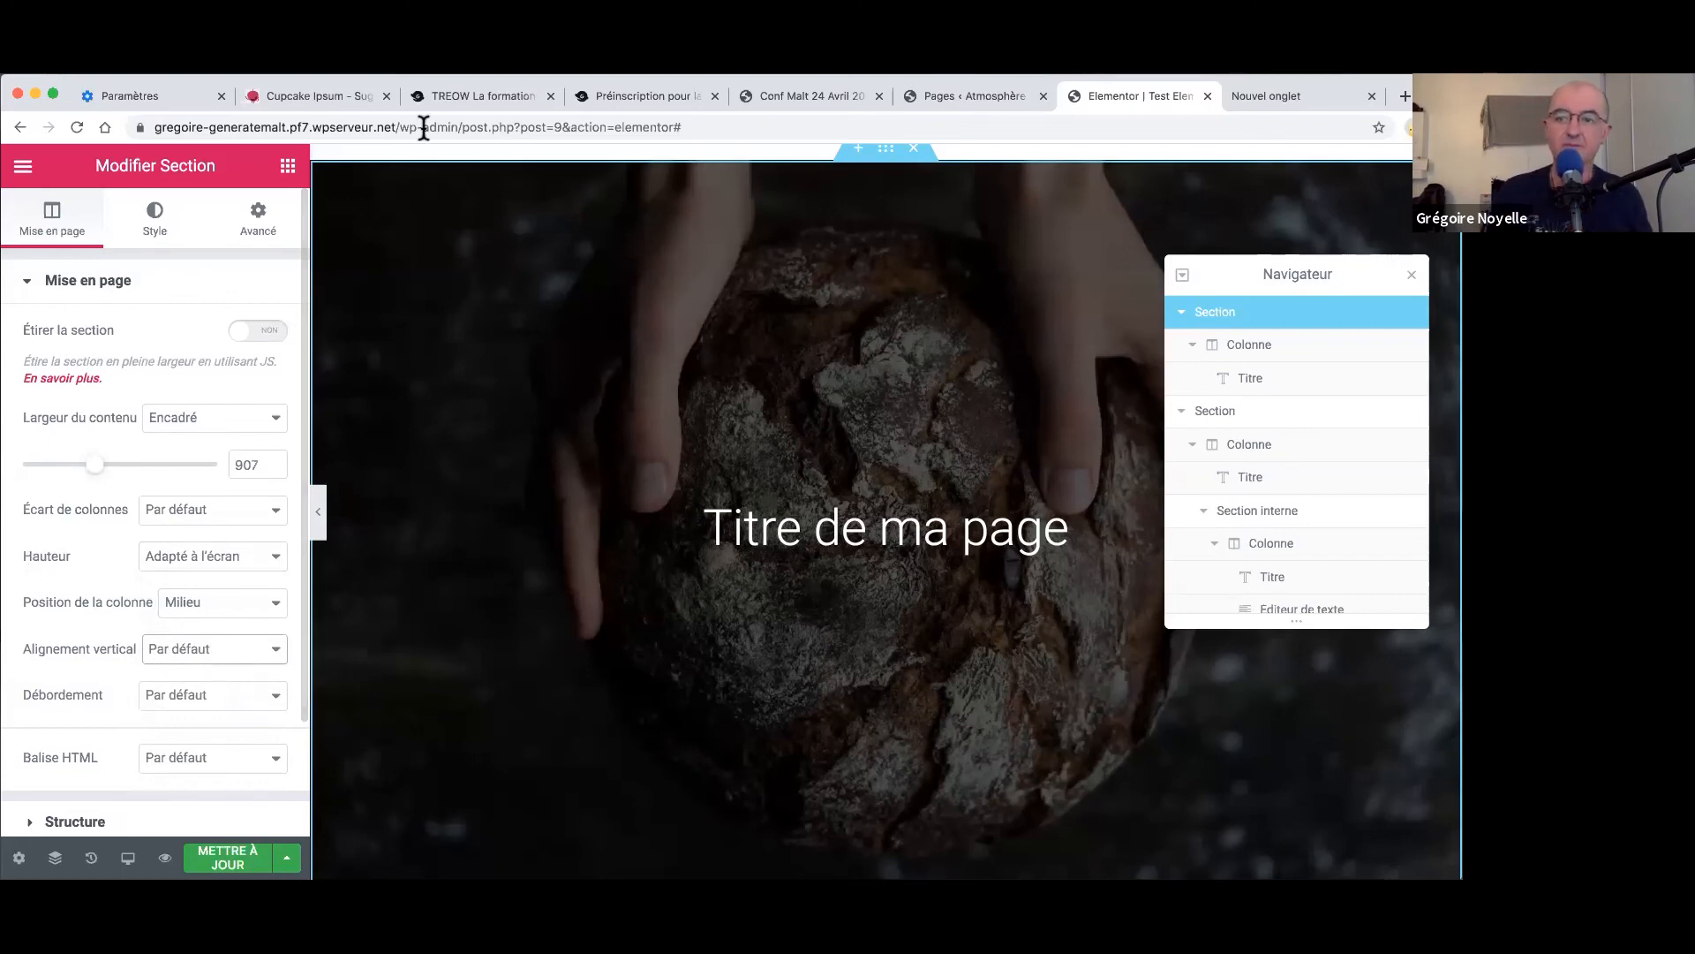
- Start typing 'flat som' in a new tab, clear it and close the tab unused
{"action": "left_click", "coordinate": [1404, 99]}
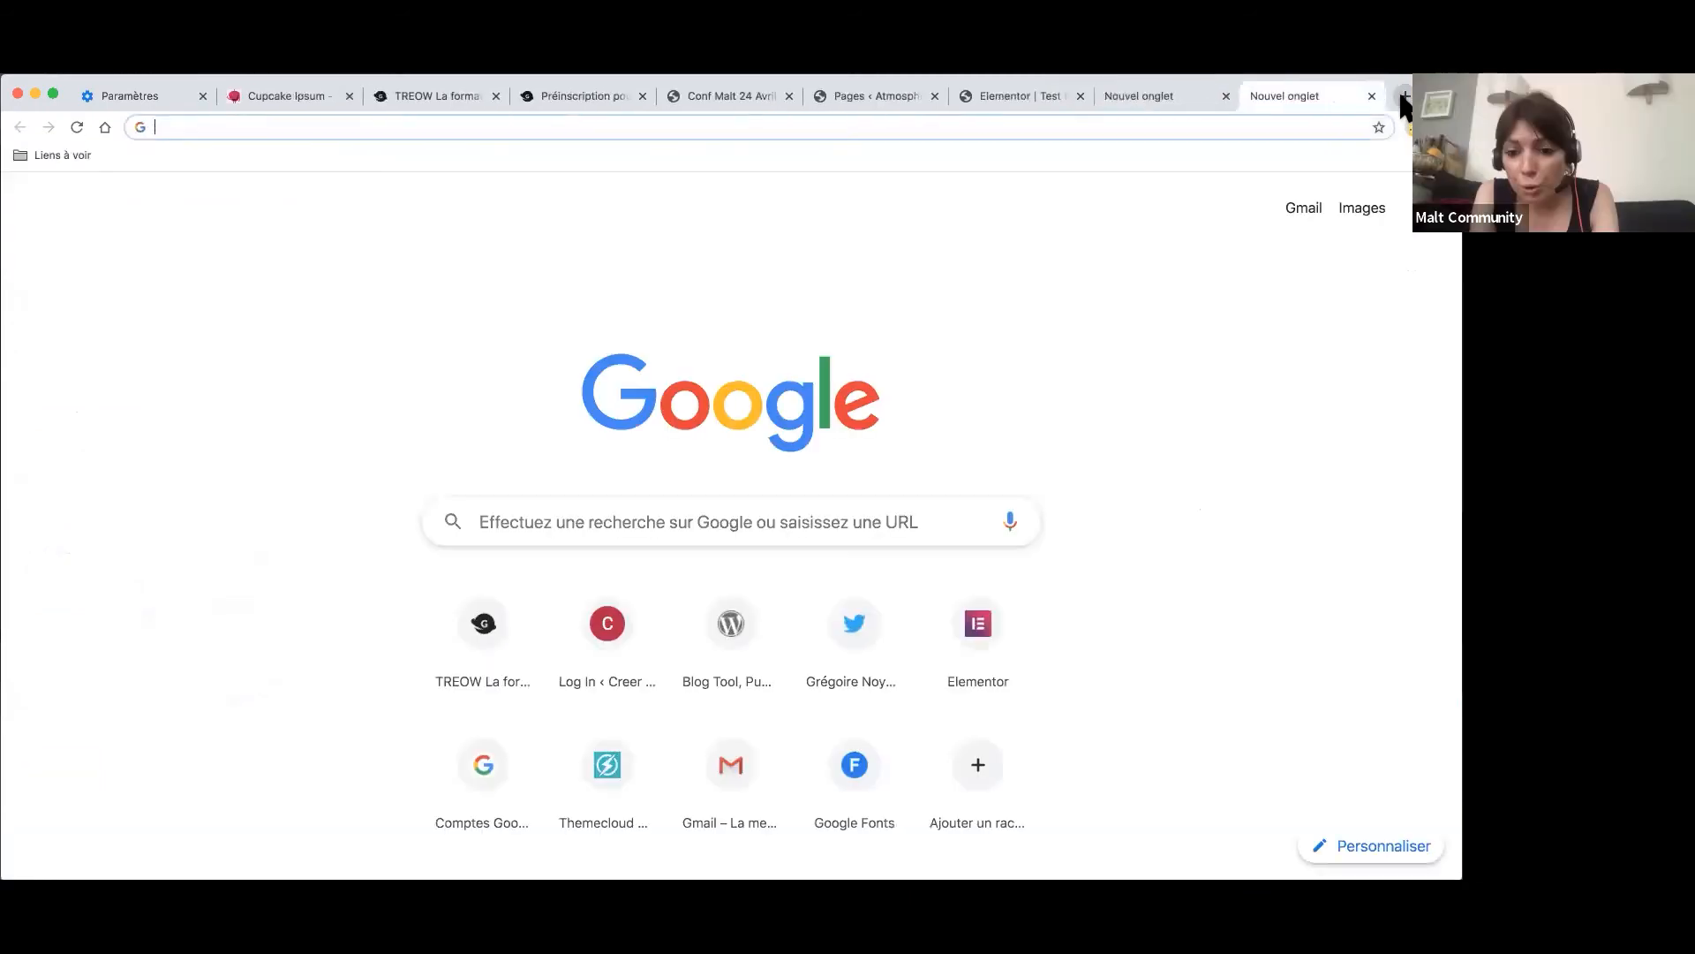
{"action": "type", "text": "flat som"}
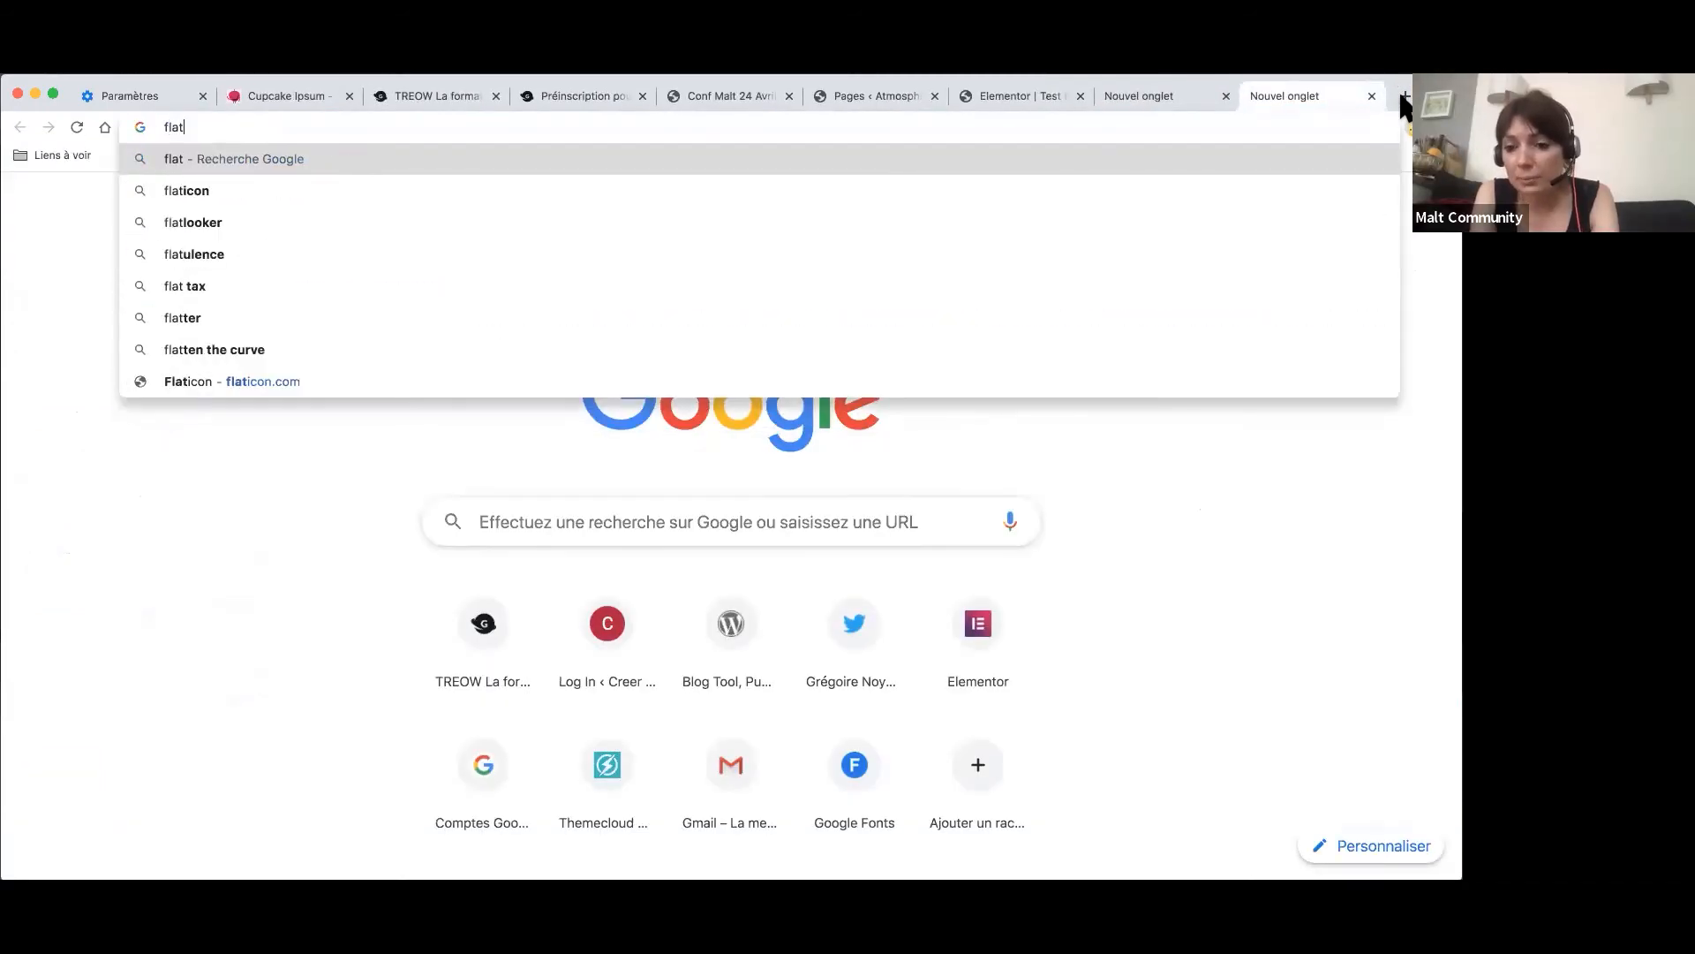
{"action": "key", "text": "BackSpace"}
{"action": "key", "text": "BackSpace"}
{"action": "key", "text": "BackSpace"}
{"action": "key", "text": "BackSpace"}
{"action": "key", "text": "BackSpace"}
{"action": "key", "text": "BackSpace"}
{"action": "key", "text": "BackSpace"}
{"action": "key", "text": "BackSpace"}
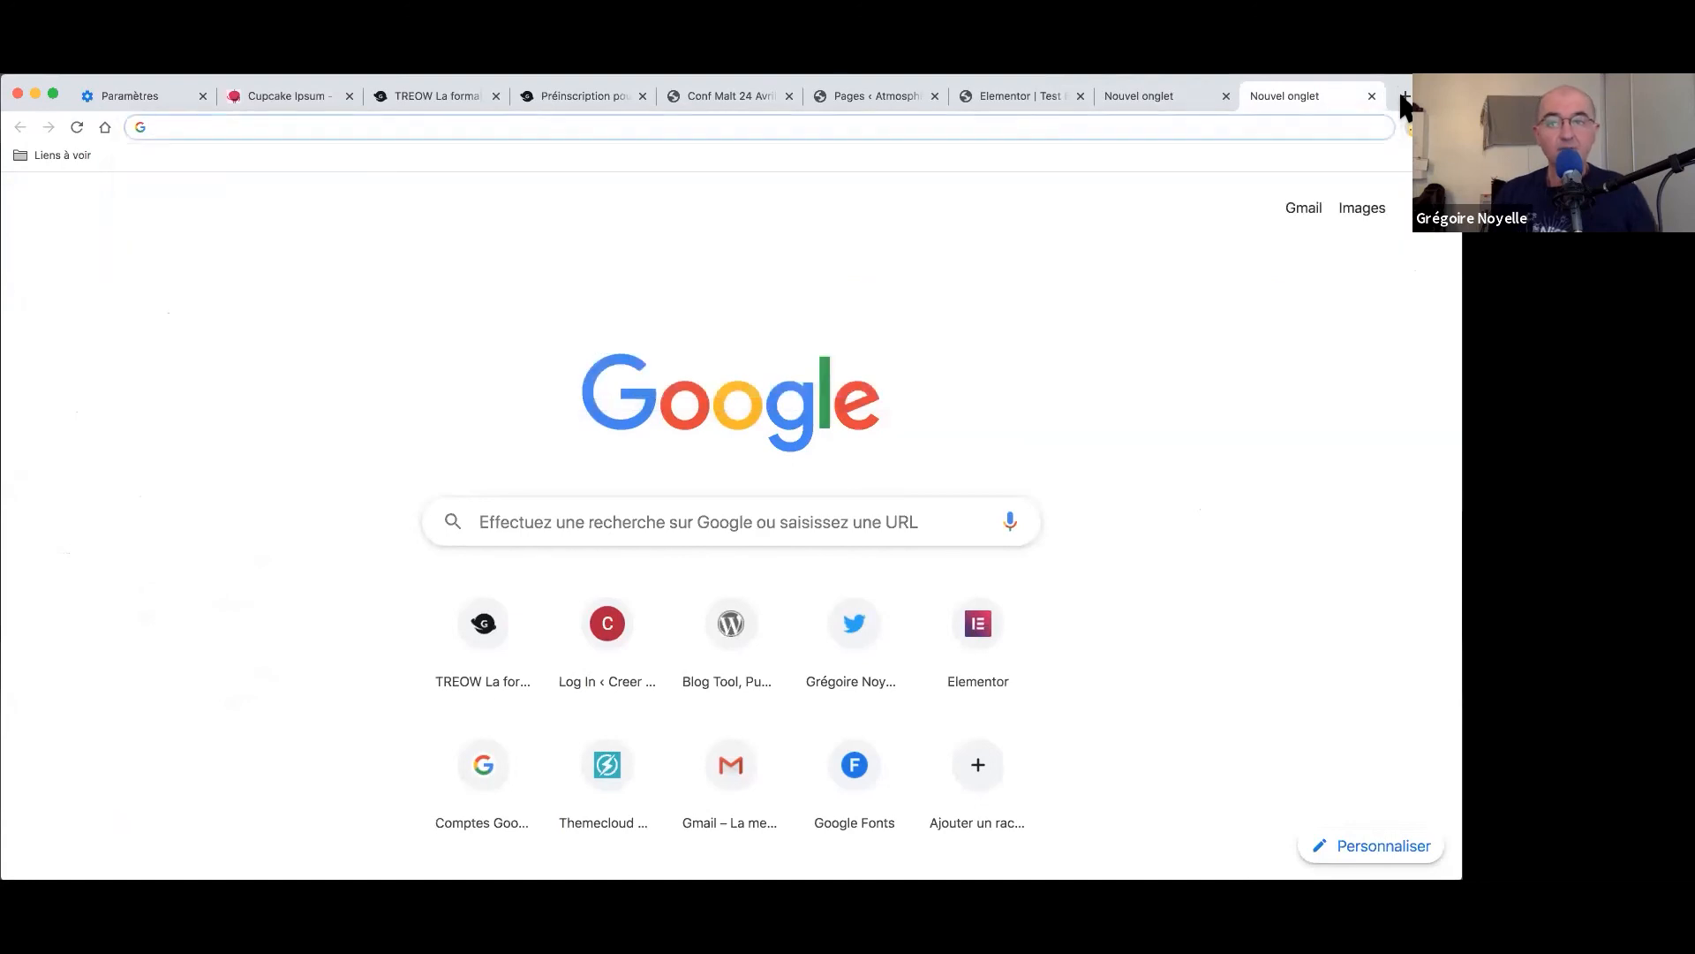
{"action": "left_click", "coordinate": [1370, 94]}
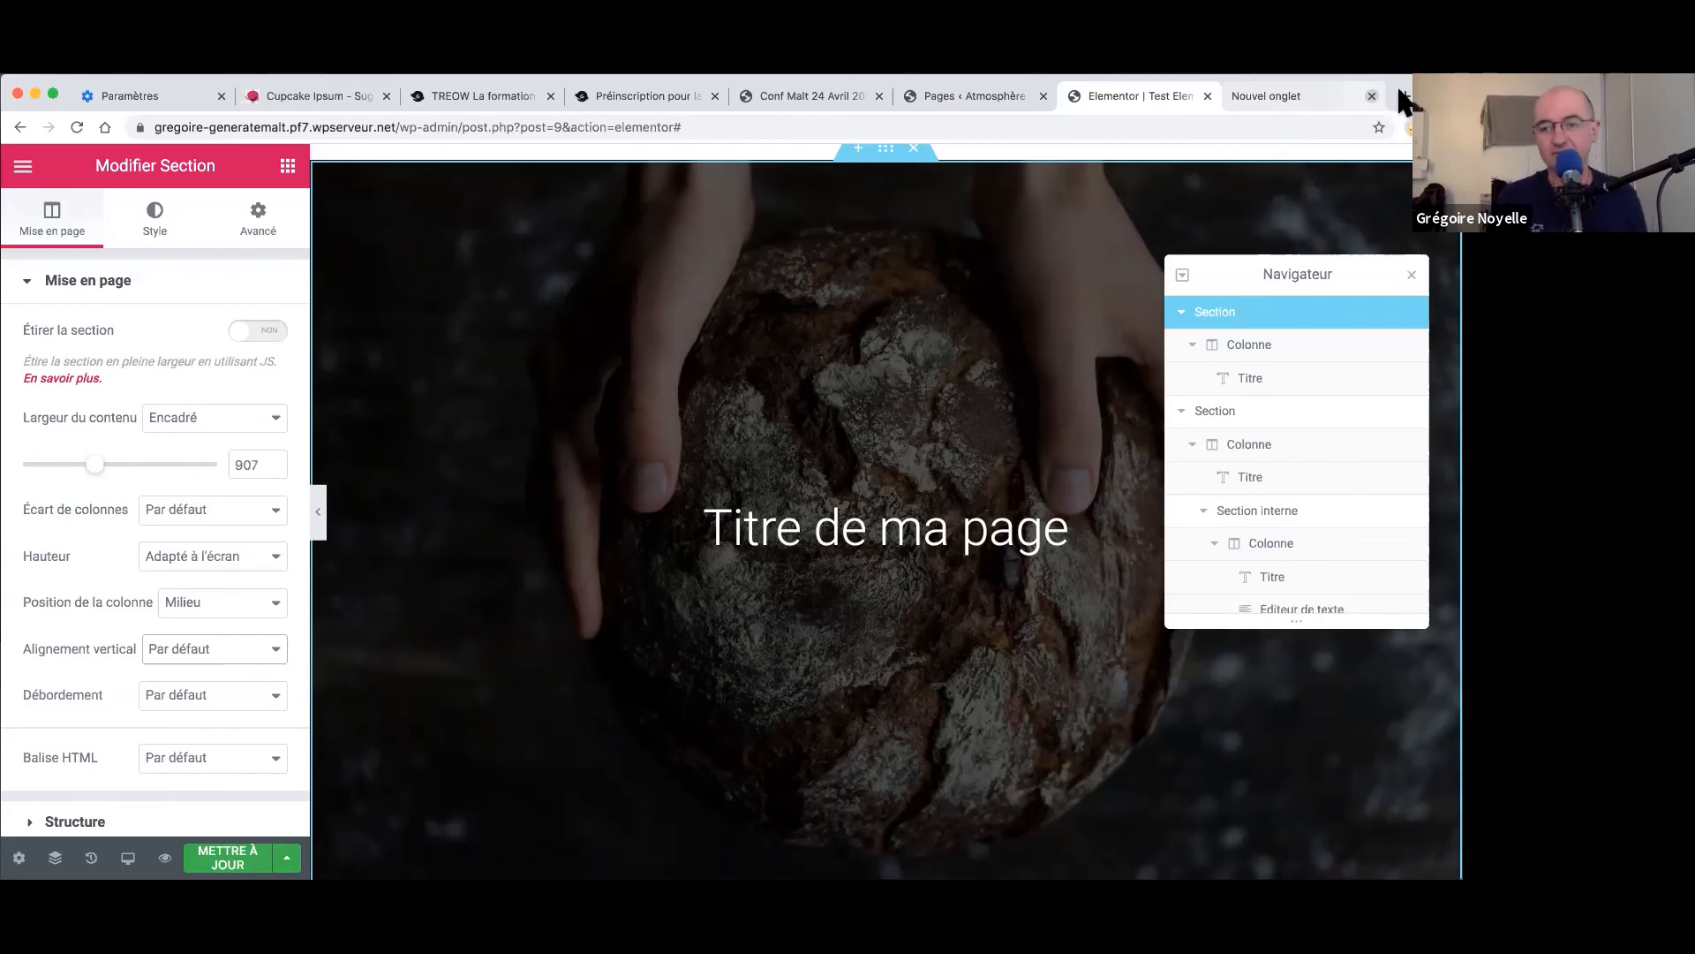
- Search Google for 'learndash' in a new tab, correcting a typo
{"action": "left_click", "coordinate": [1404, 97]}
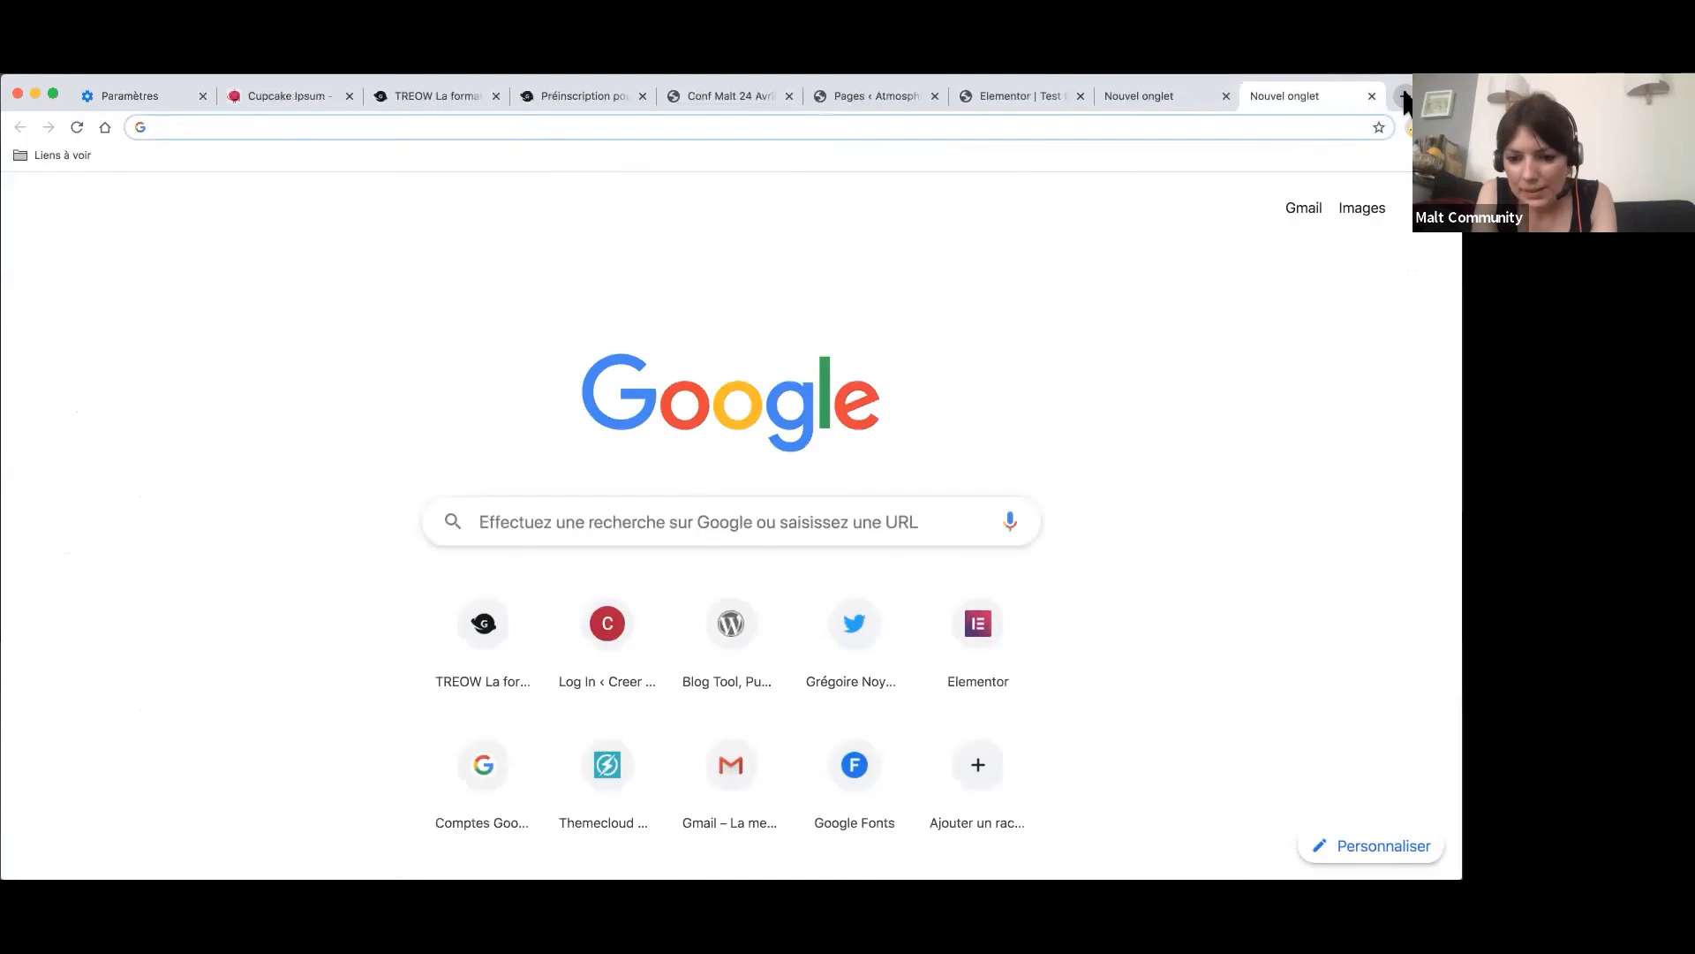
{"action": "type", "text": "leaere"}
{"action": "key", "text": "BackSpace"}
{"action": "key", "text": "BackSpace"}
{"action": "key", "text": "BackSpace"}
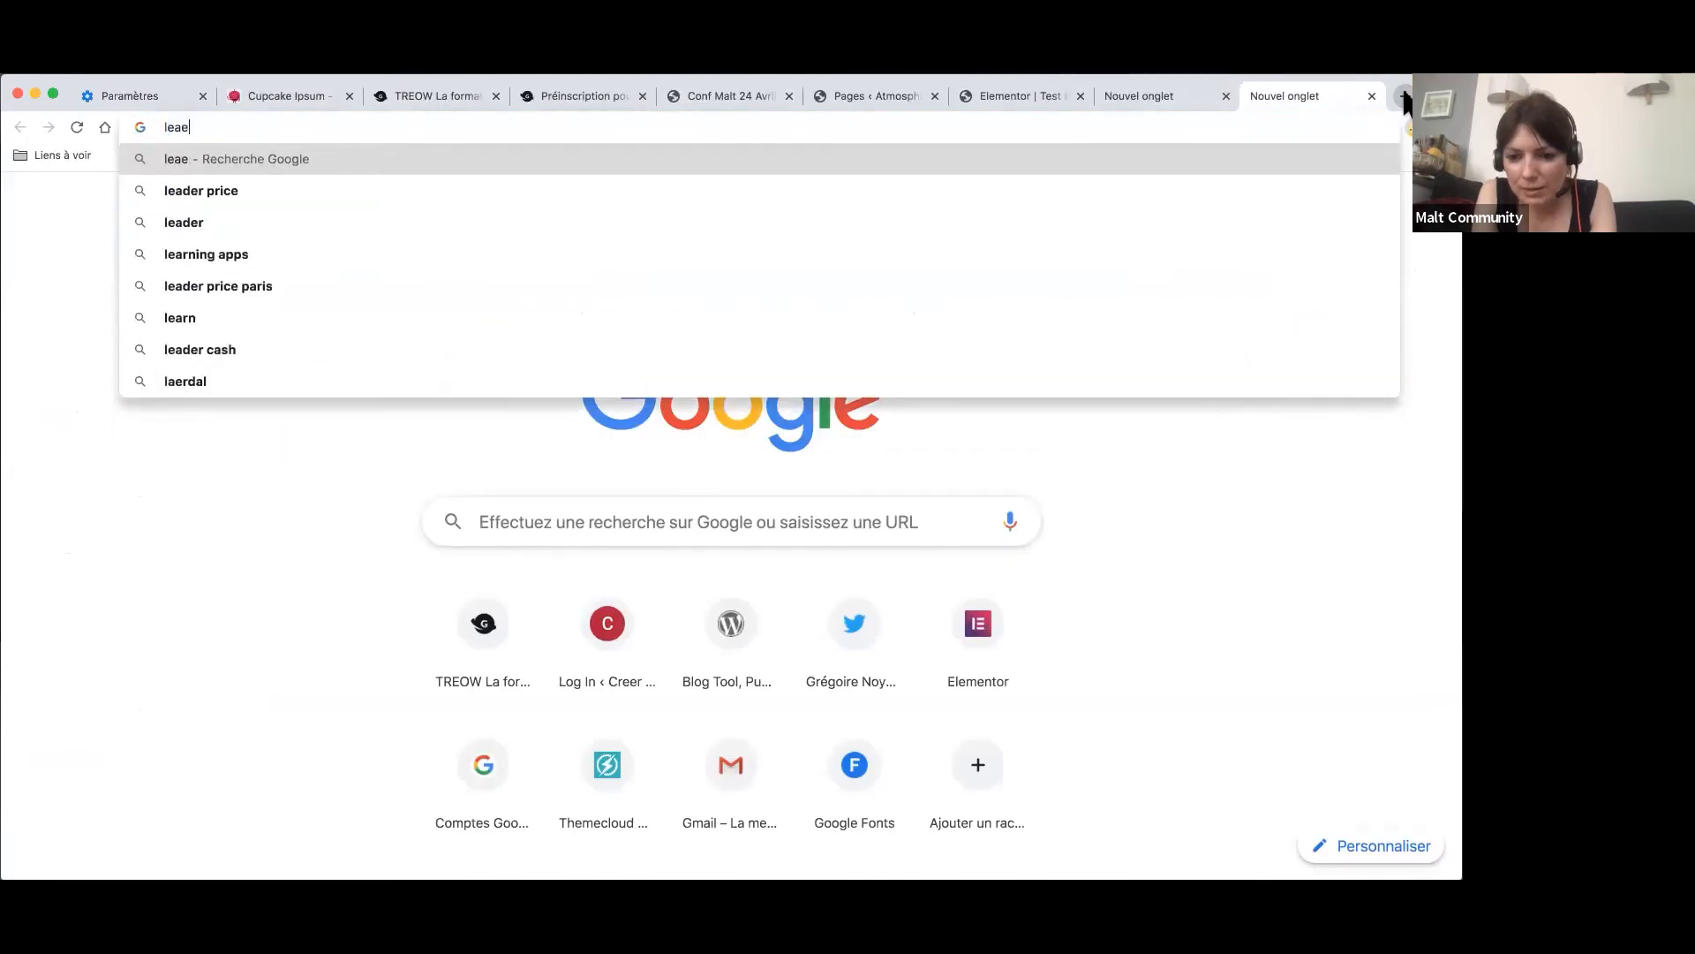
{"action": "type", "text": "rnd"}
{"action": "type", "text": "ash"}
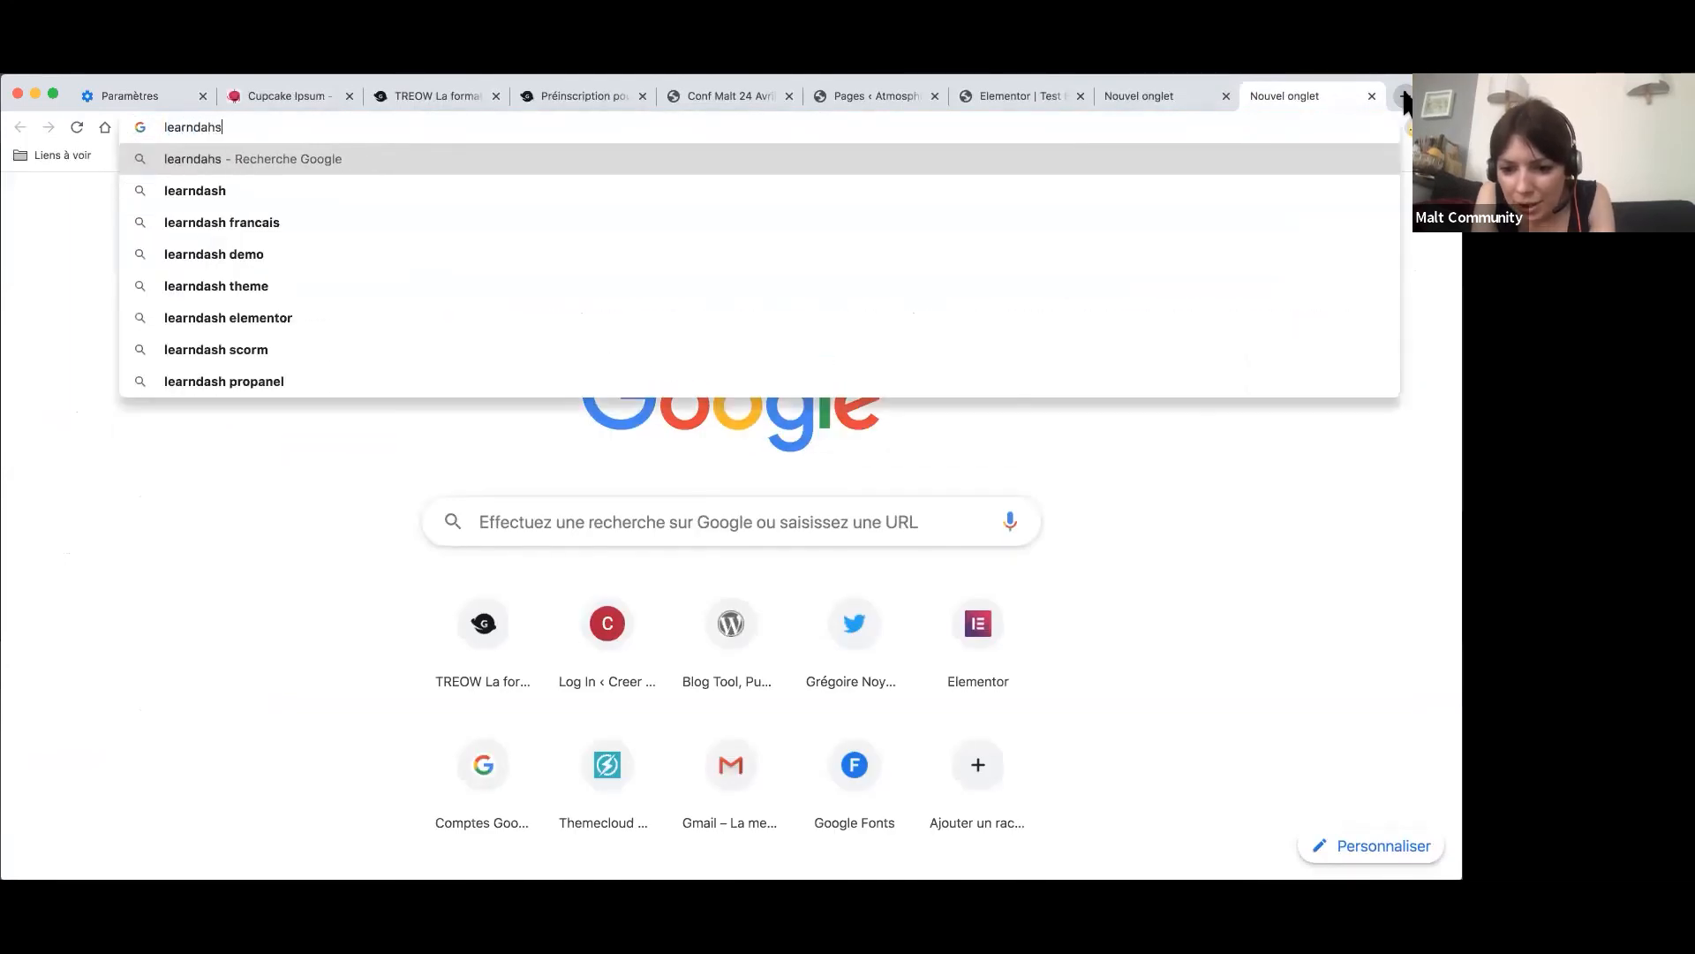
{"action": "key", "text": "Return"}
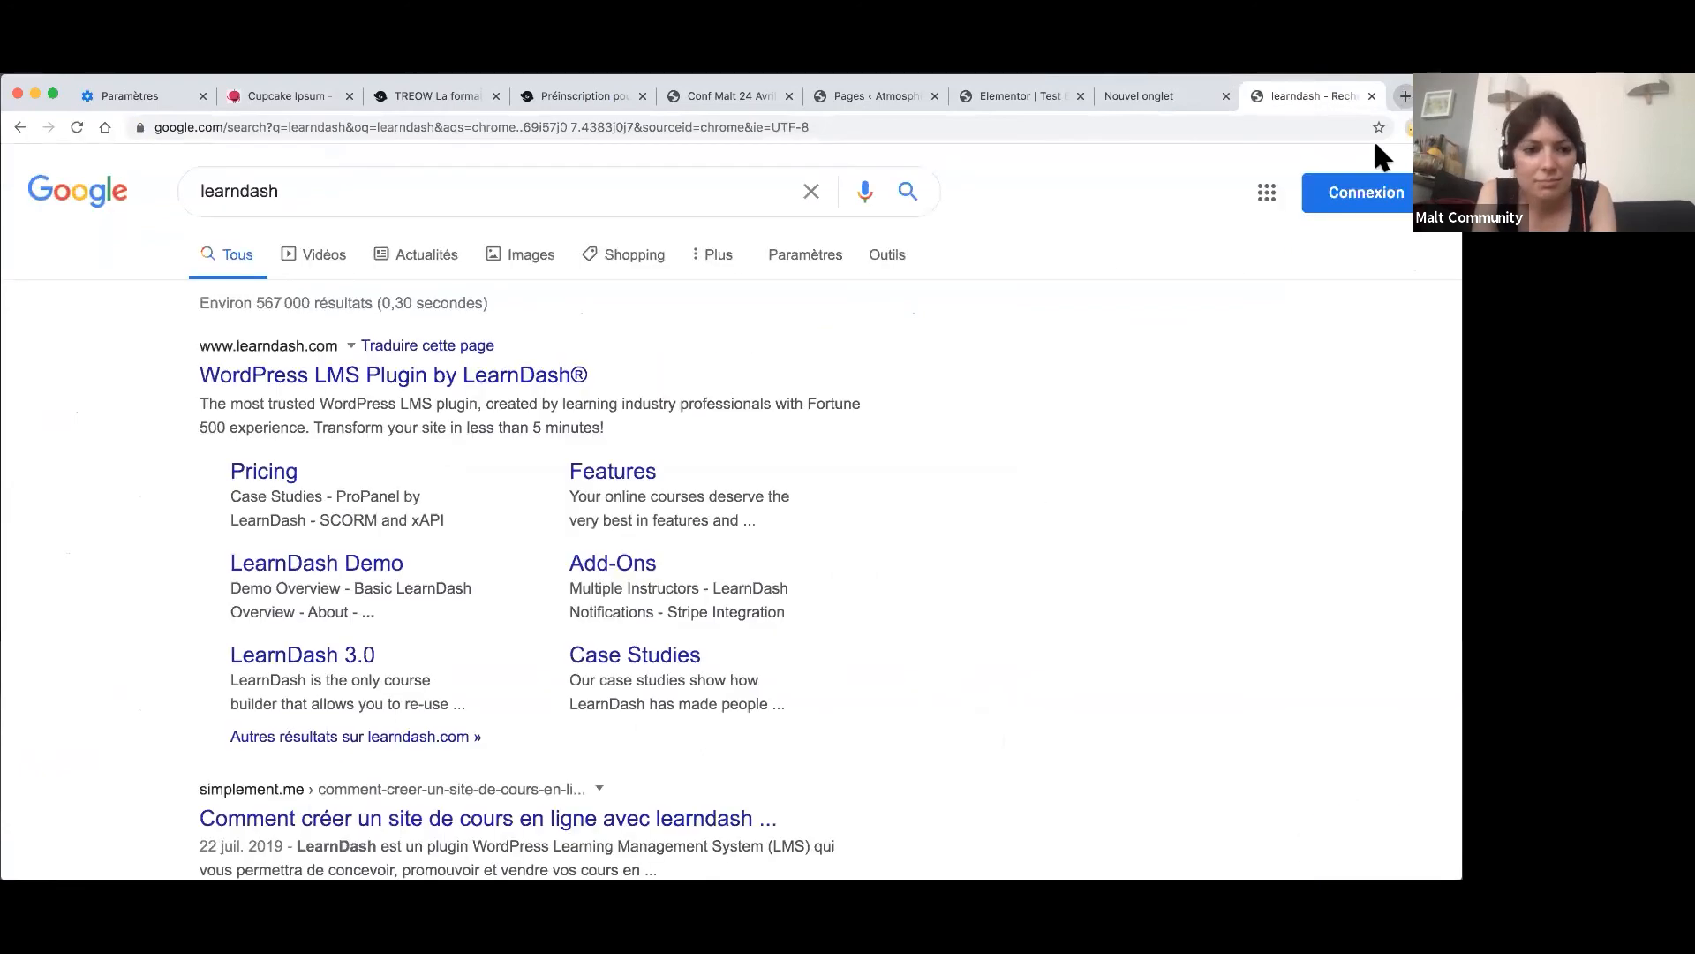
- Visit the official LearnDash website, then close it to return to the Elementor editor
{"action": "left_click", "coordinate": [397, 393]}
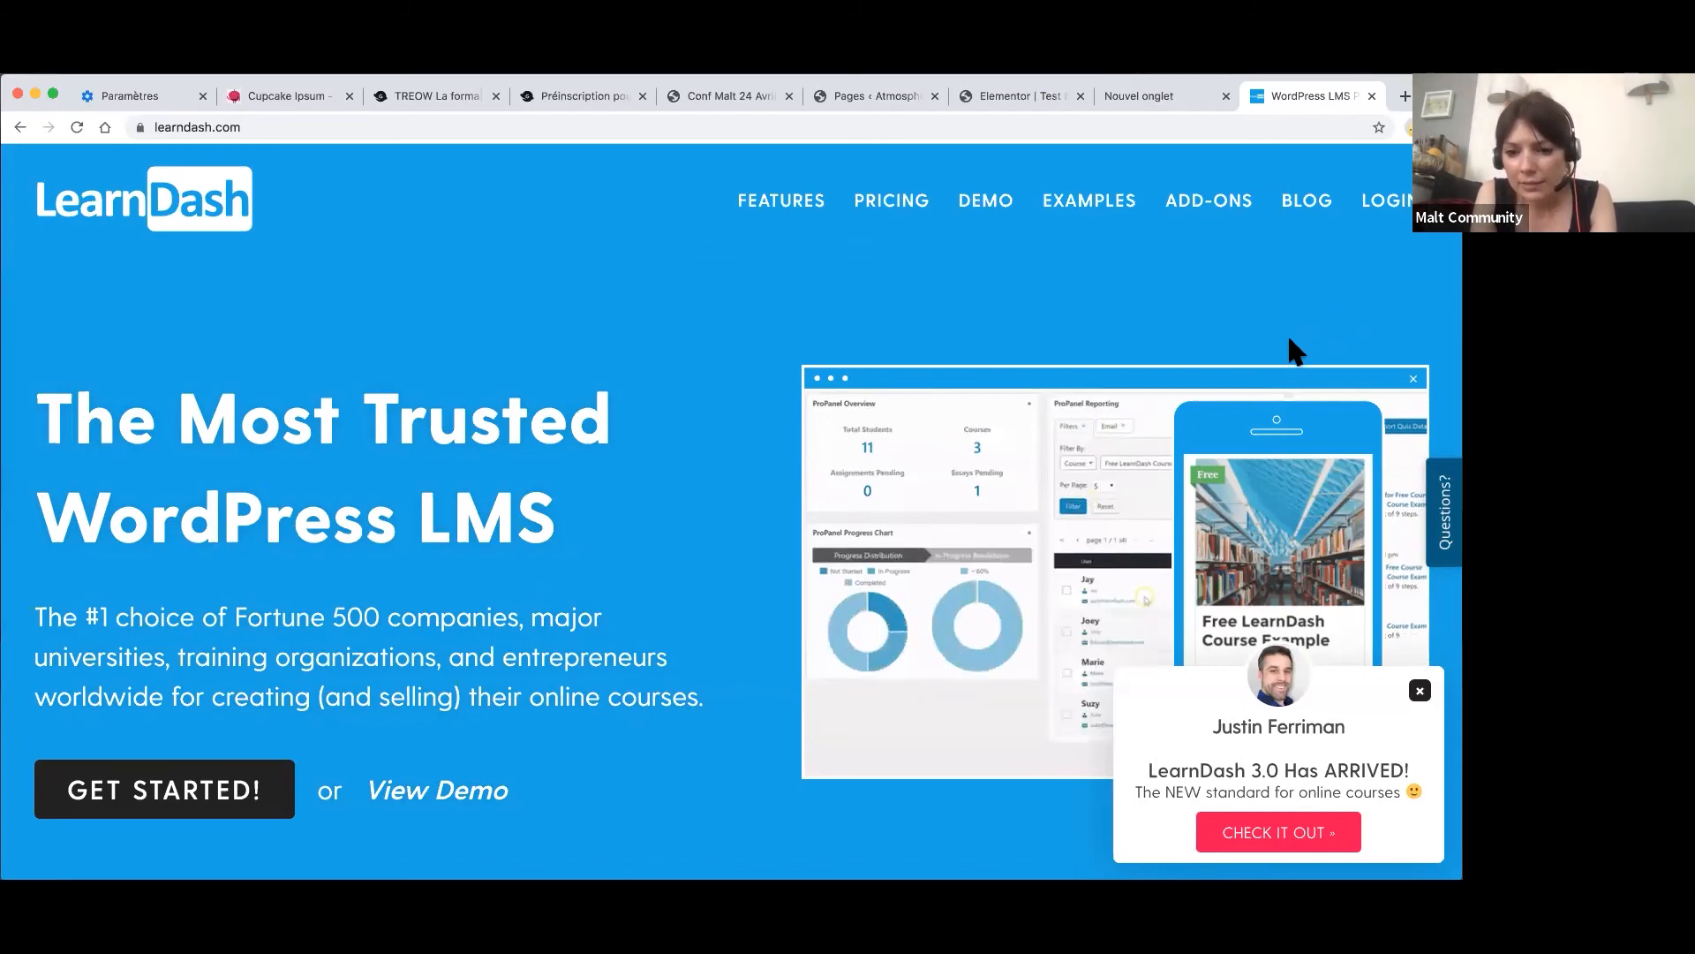
{"action": "left_click", "coordinate": [1368, 95]}
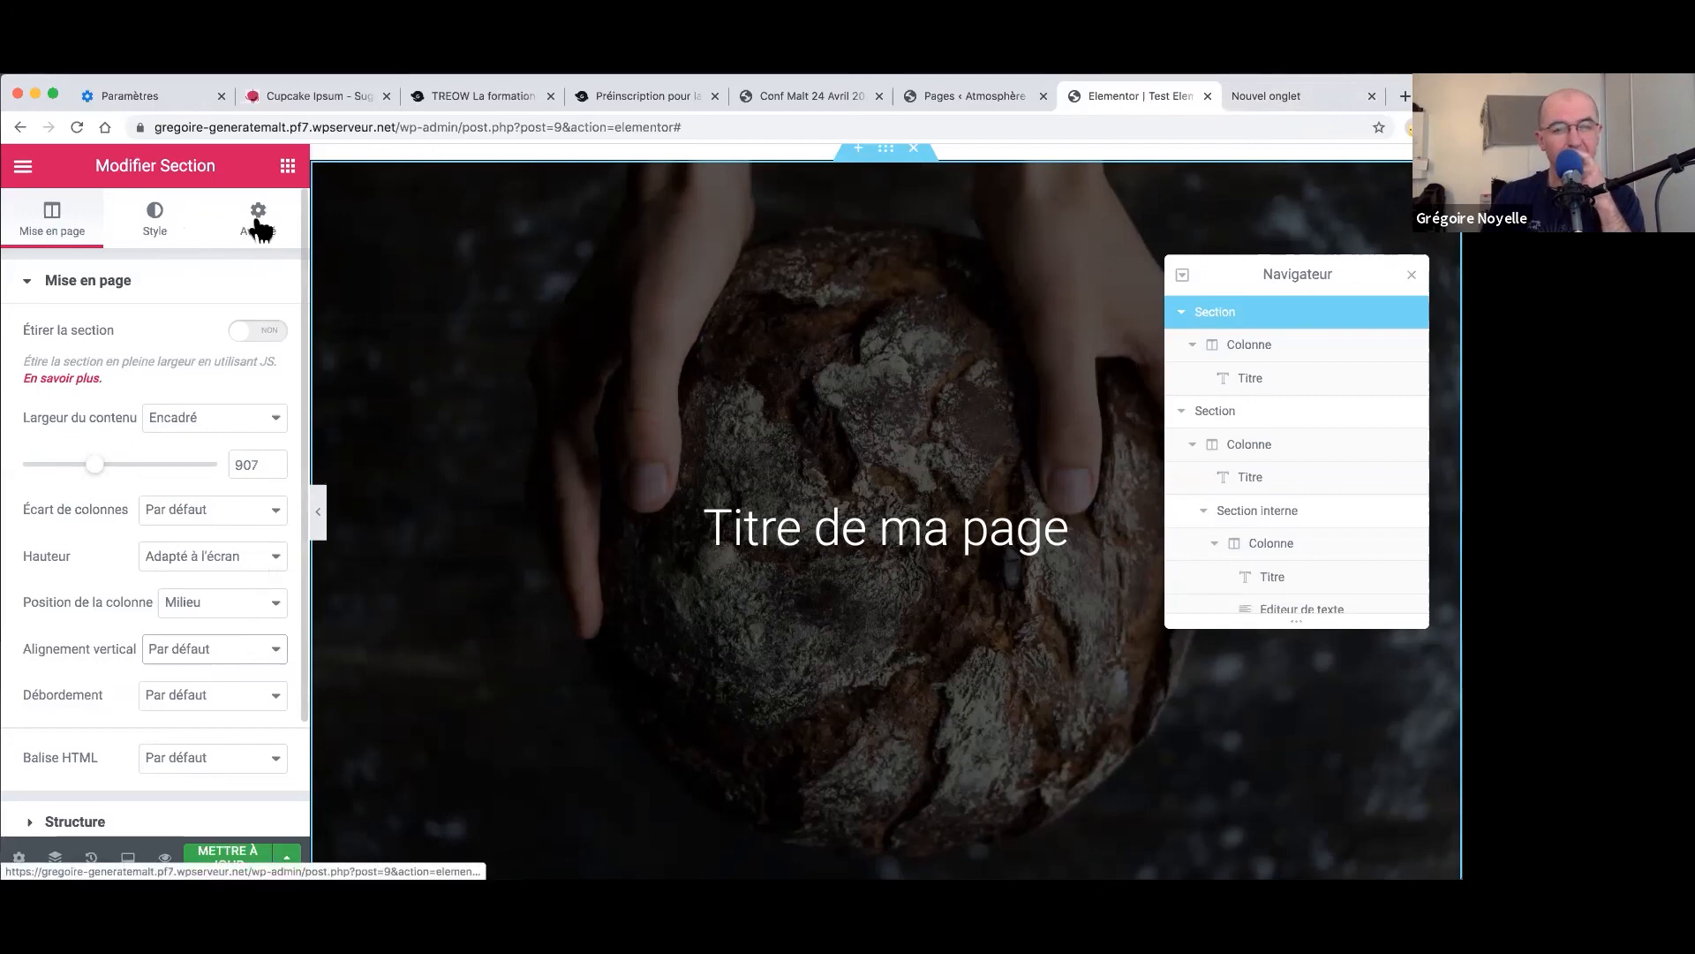
- Edit the bread section via Modifier Section, check Avancé, then view its Style background settings
{"action": "right_click", "coordinate": [890, 154]}
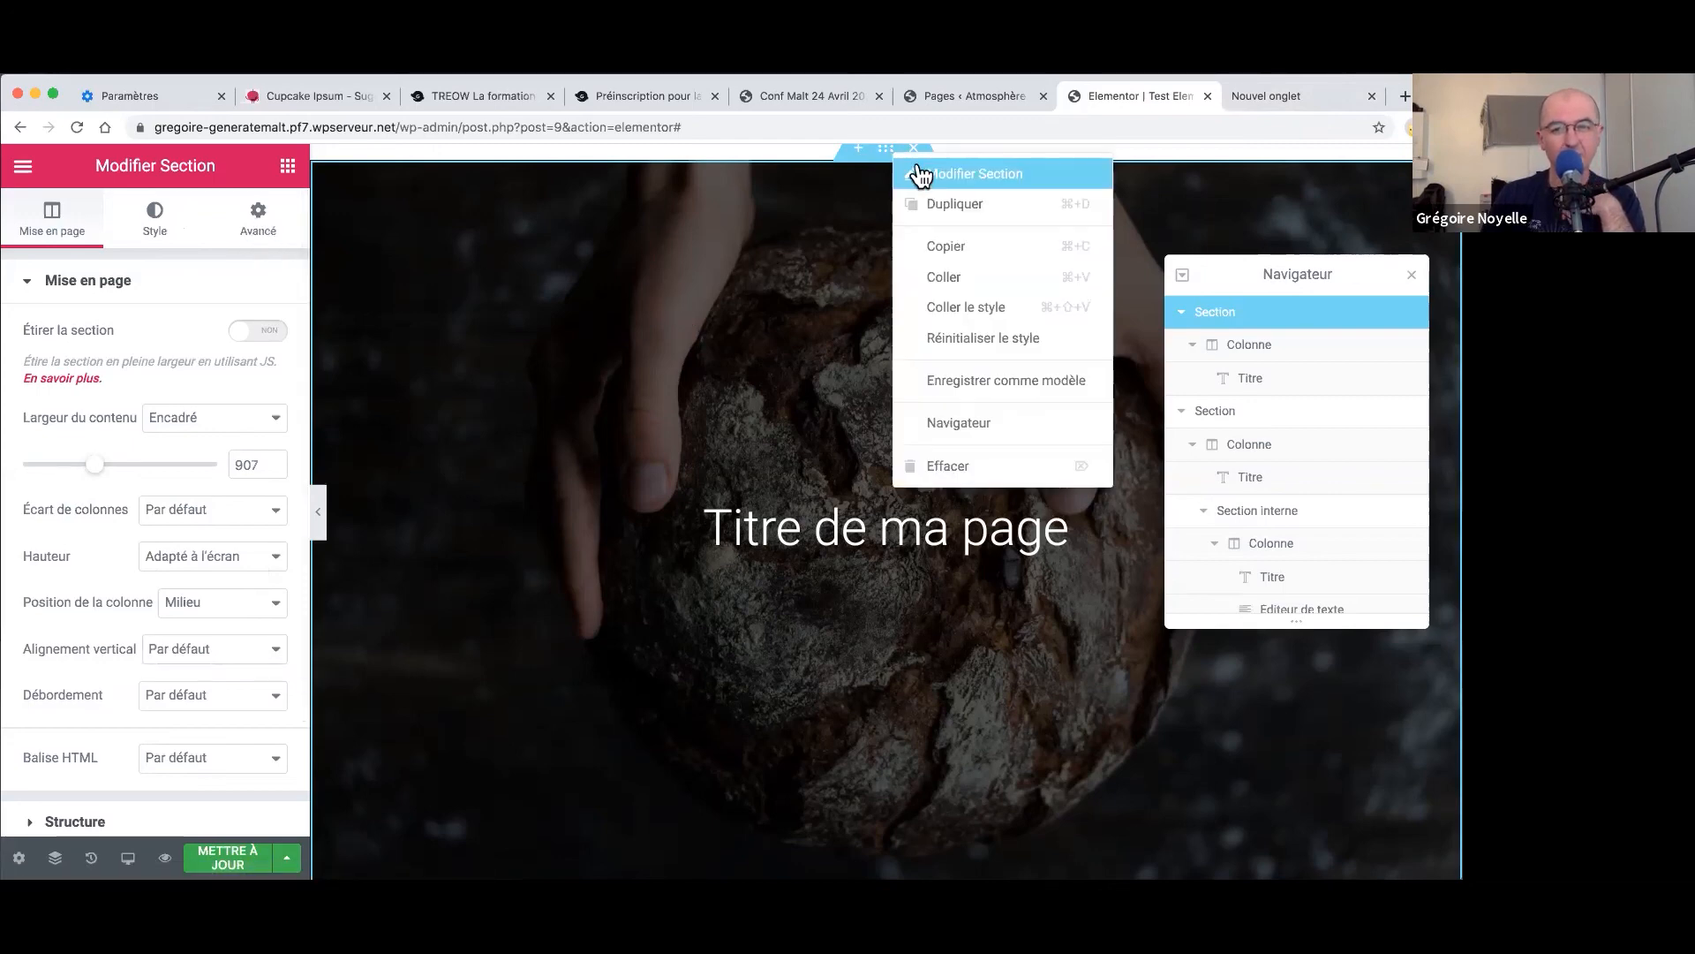
{"action": "left_click", "coordinate": [922, 166]}
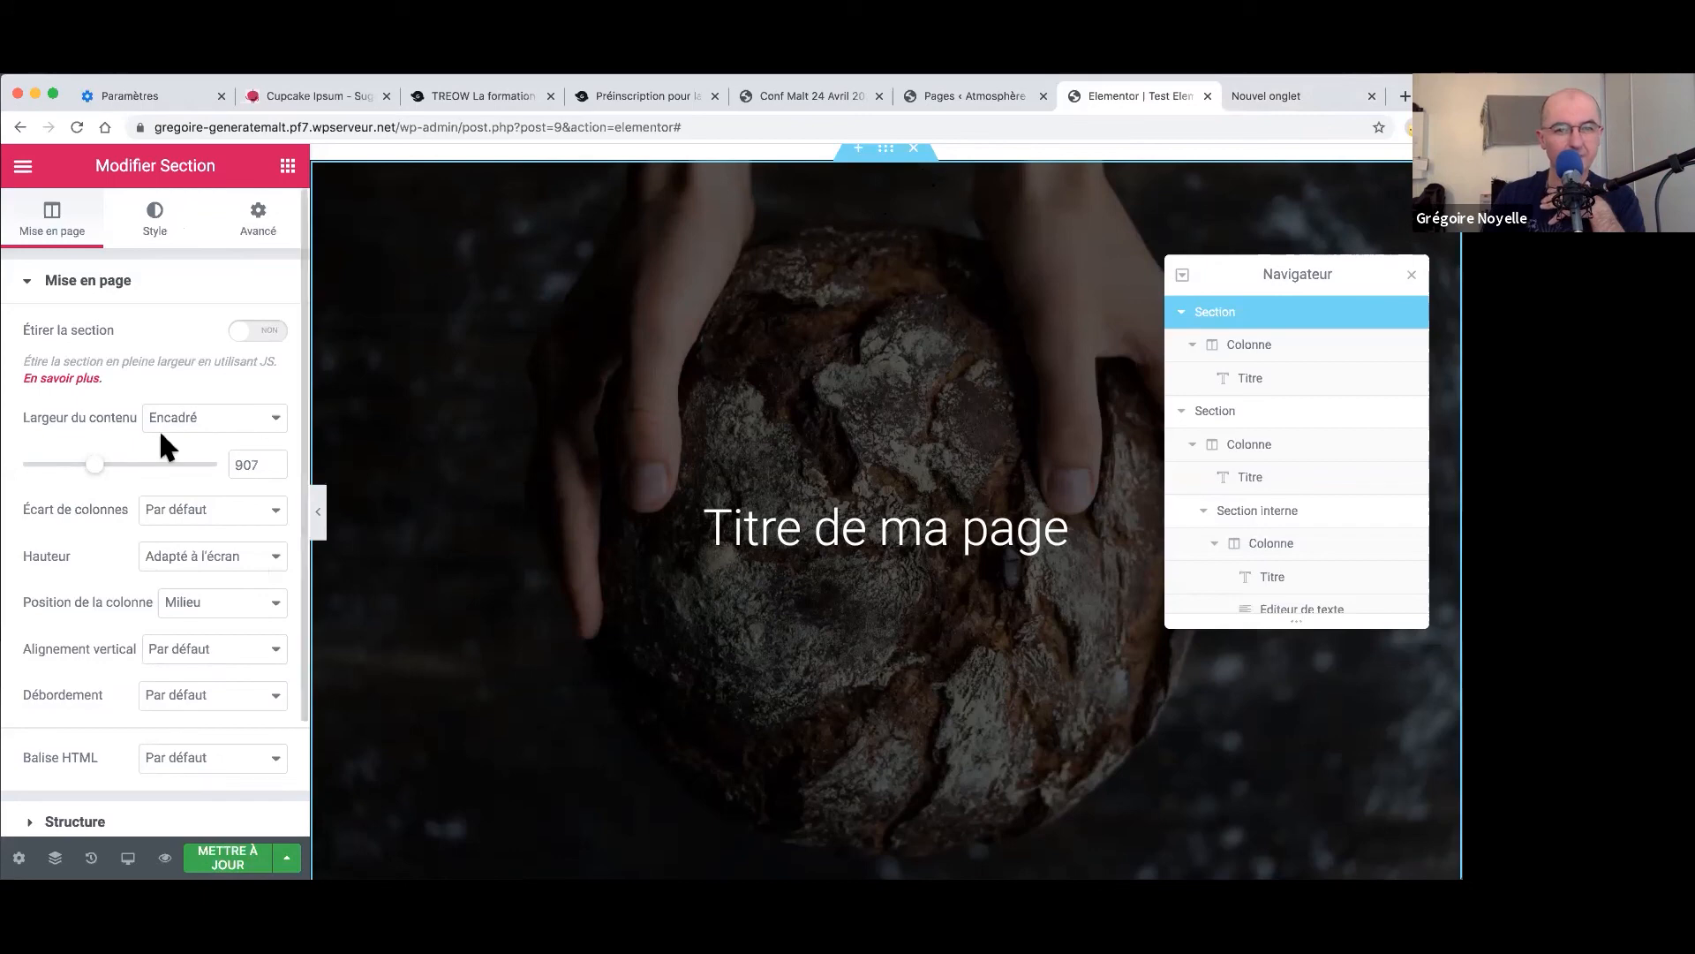
{"action": "left_click", "coordinate": [258, 228]}
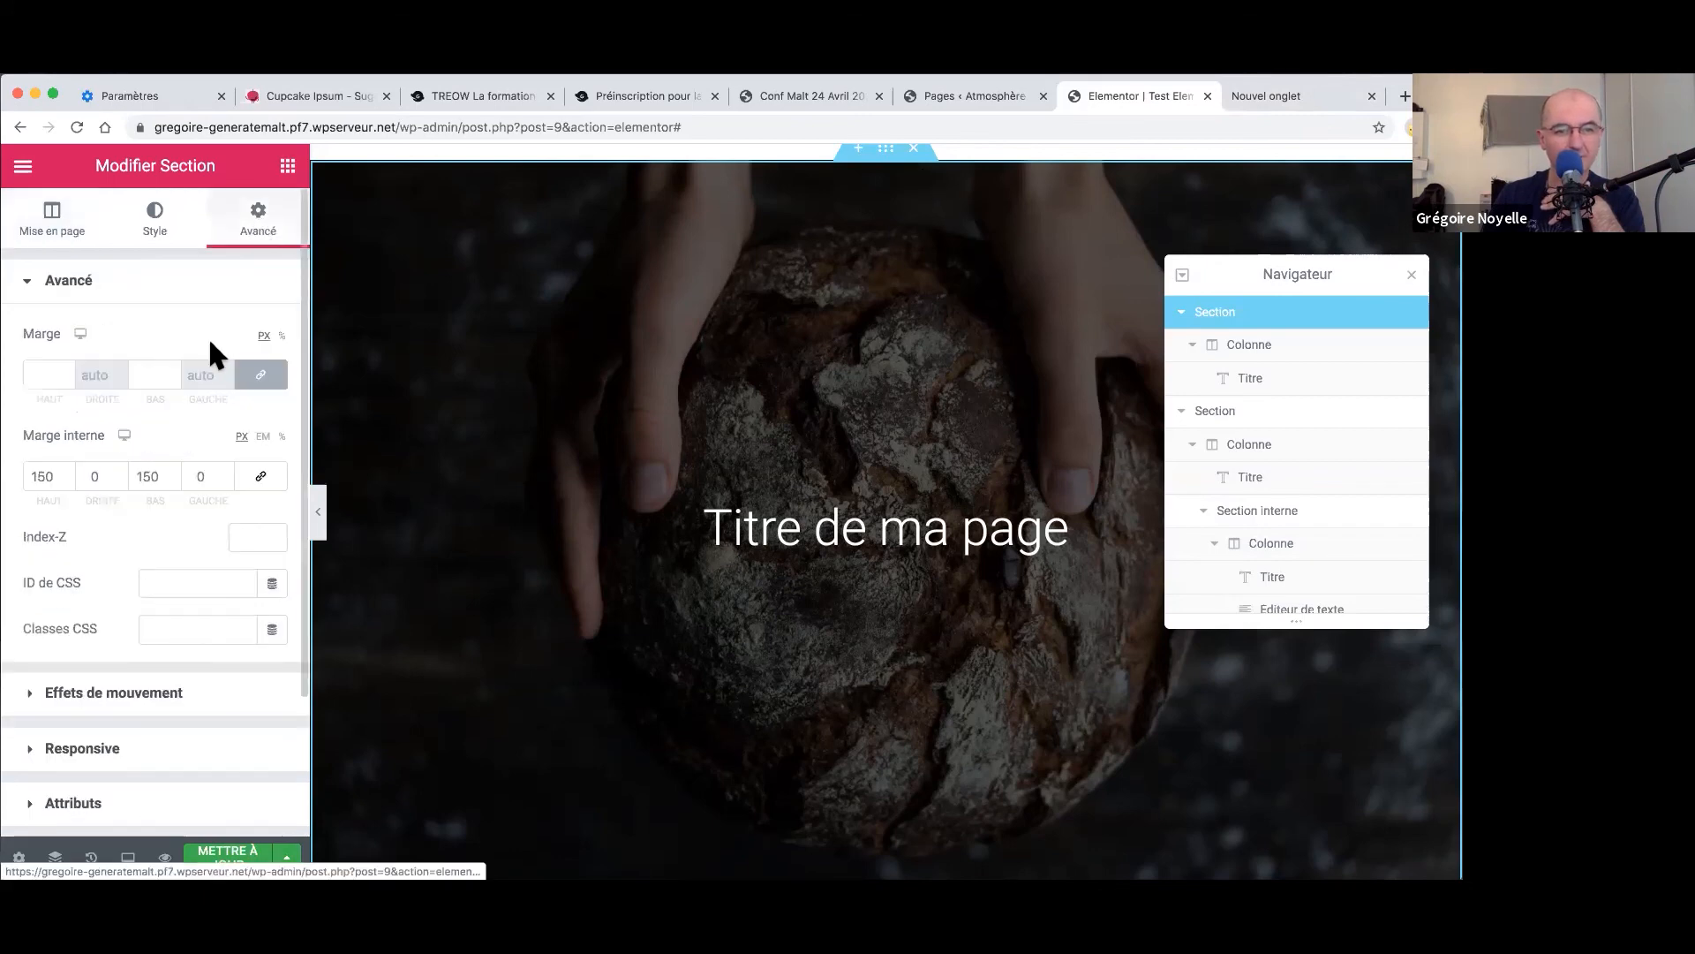
{"action": "left_click", "coordinate": [156, 219]}
{"action": "mouse_move", "coordinate": [173, 542]}
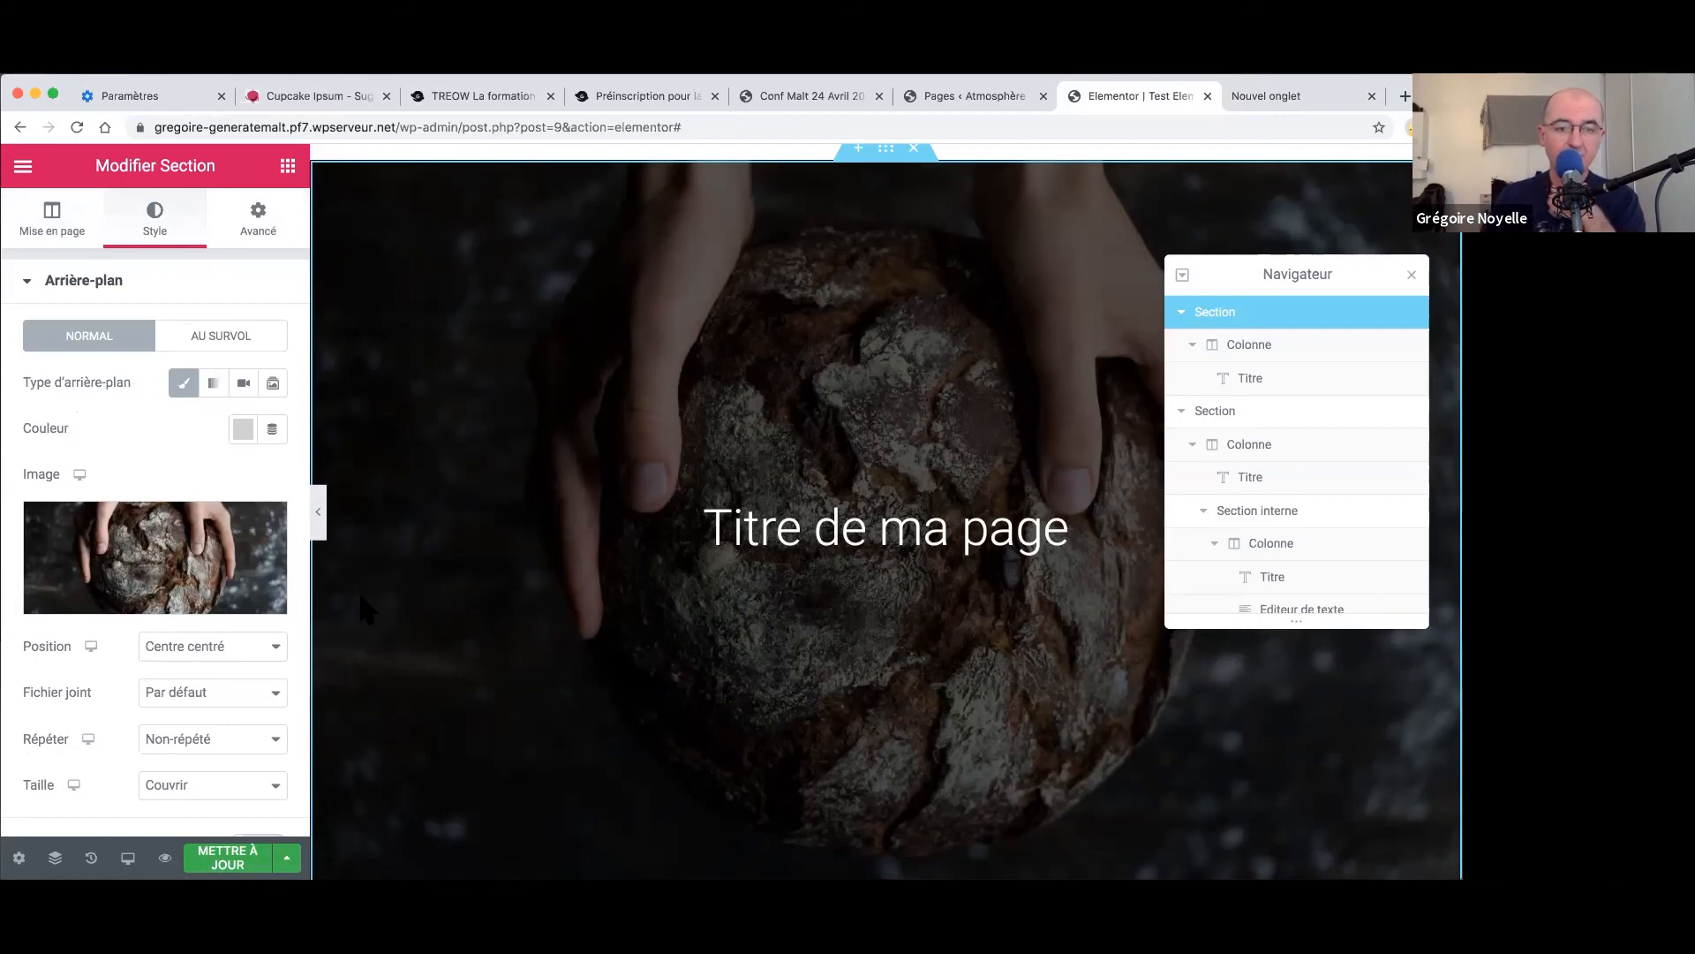
- Scroll through the Arrière-plan options, then select the 'Titre de ma page' heading
{"action": "scroll", "coordinate": [243, 639], "scroll_direction": "down", "scroll_amount": 1}
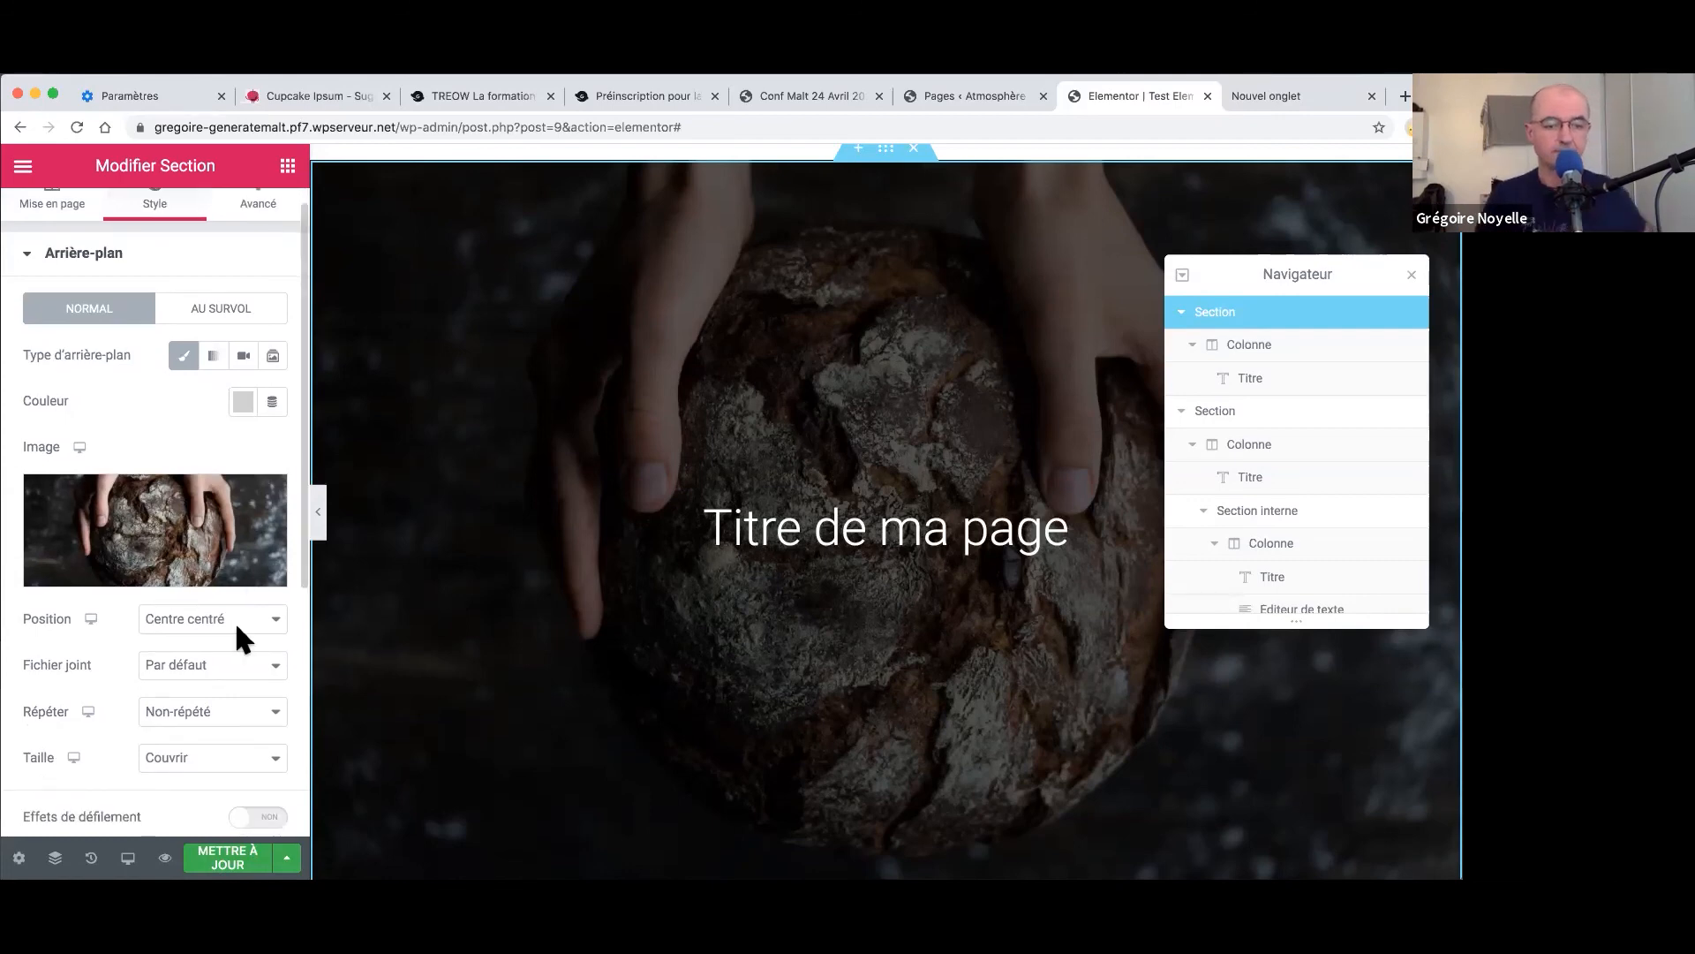
{"action": "scroll", "coordinate": [237, 630], "scroll_direction": "down", "scroll_amount": 2}
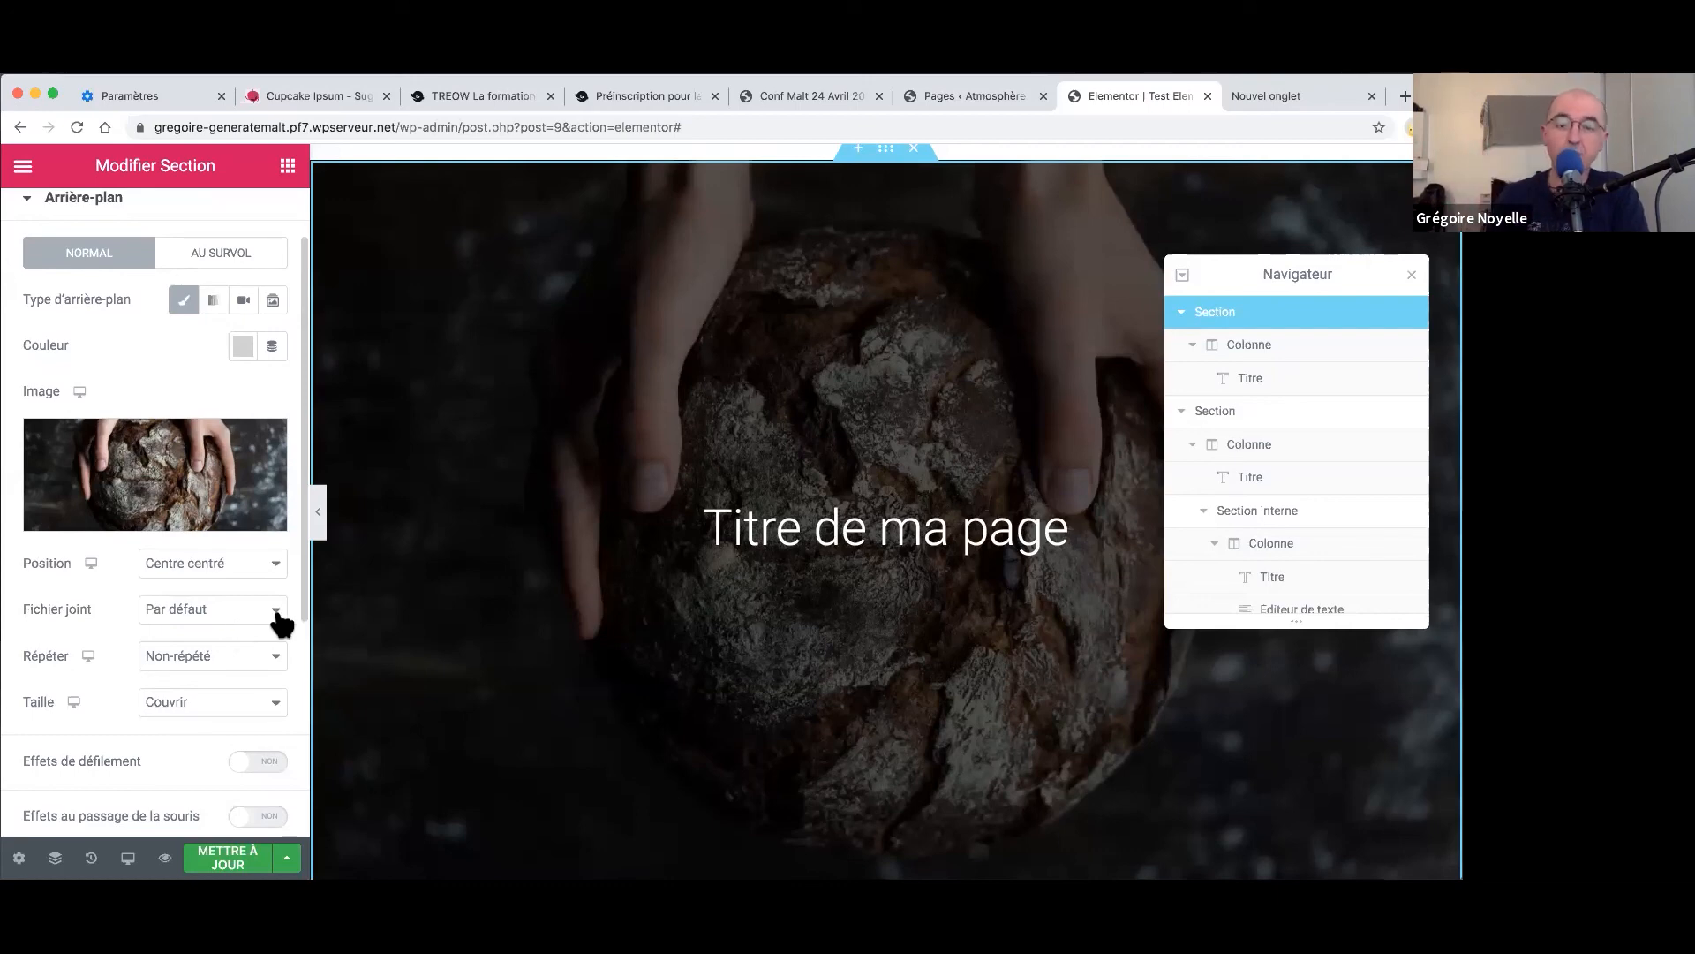
{"action": "left_click", "coordinate": [788, 530]}
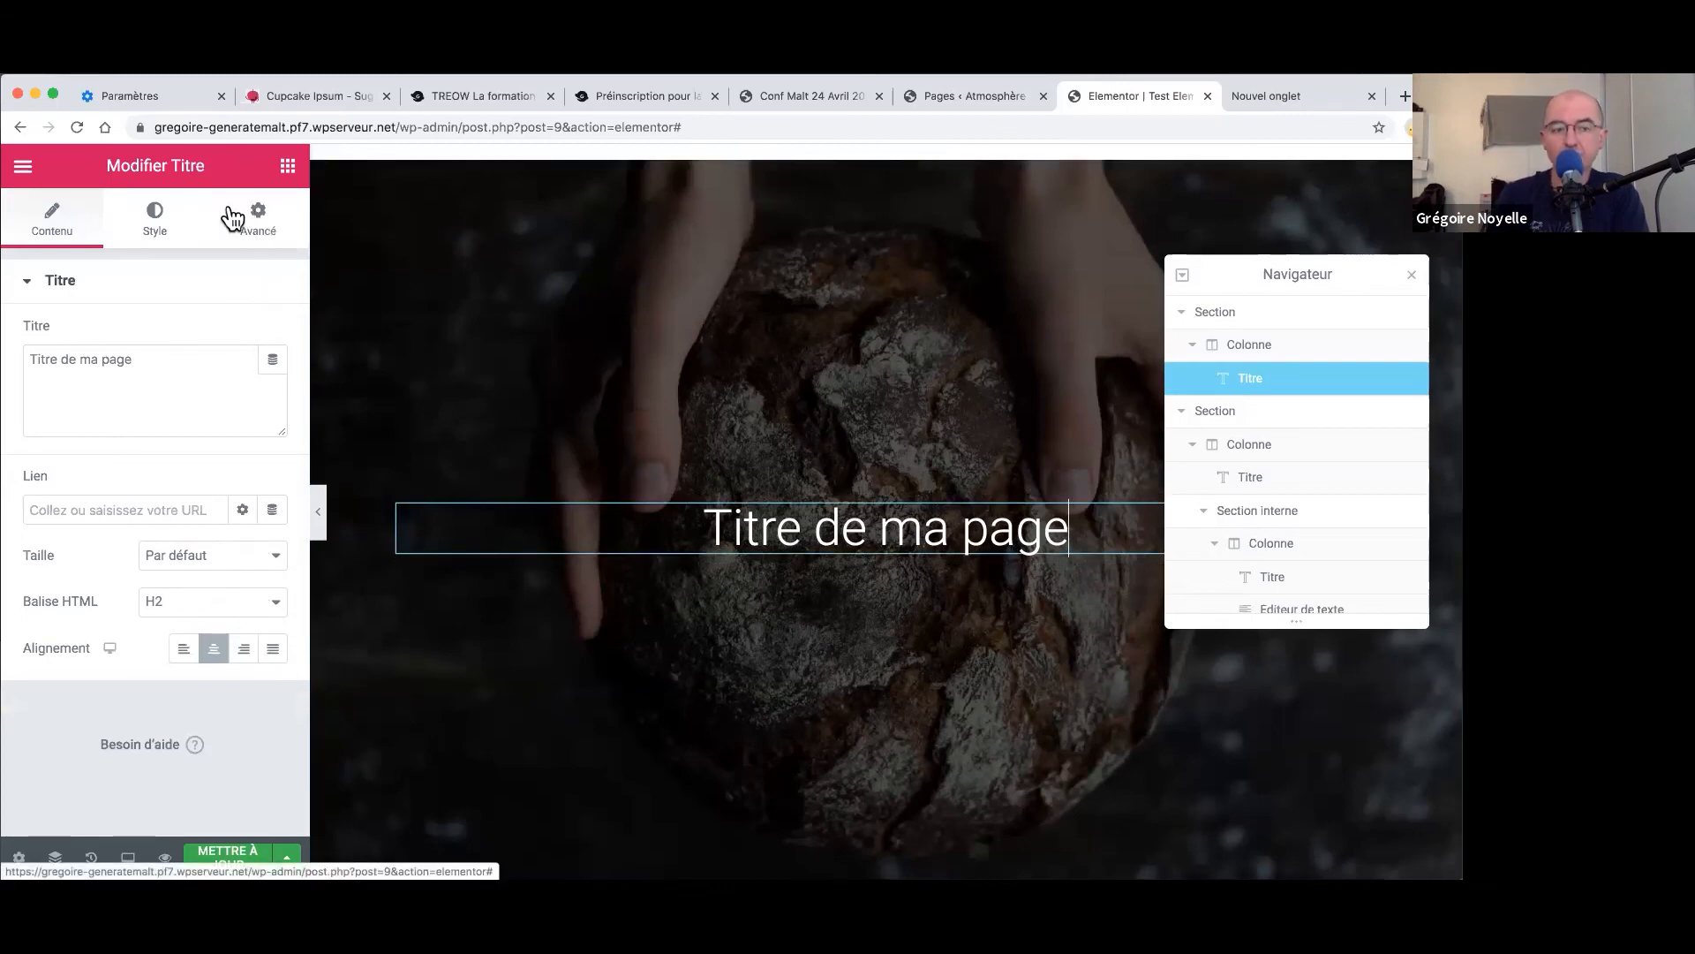
- Check the heading's Typographie with Famille kept on Par défaut, then save with METTRE À JOUR
{"action": "left_click", "coordinate": [159, 228]}
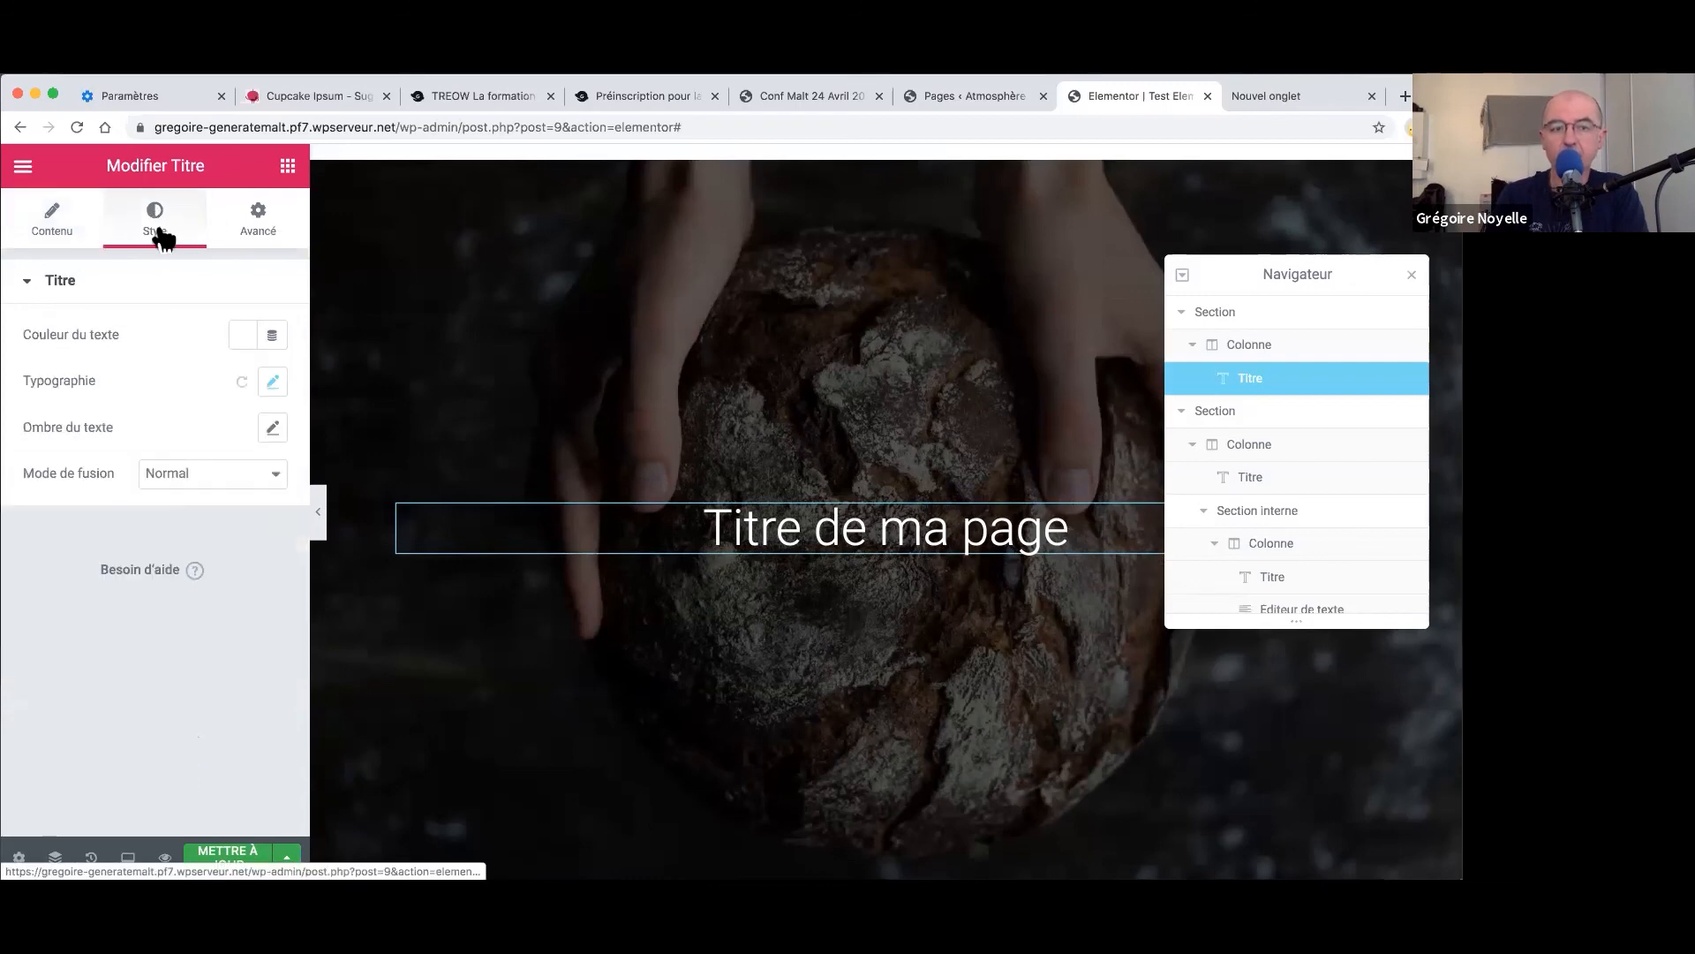
{"action": "left_click", "coordinate": [272, 384]}
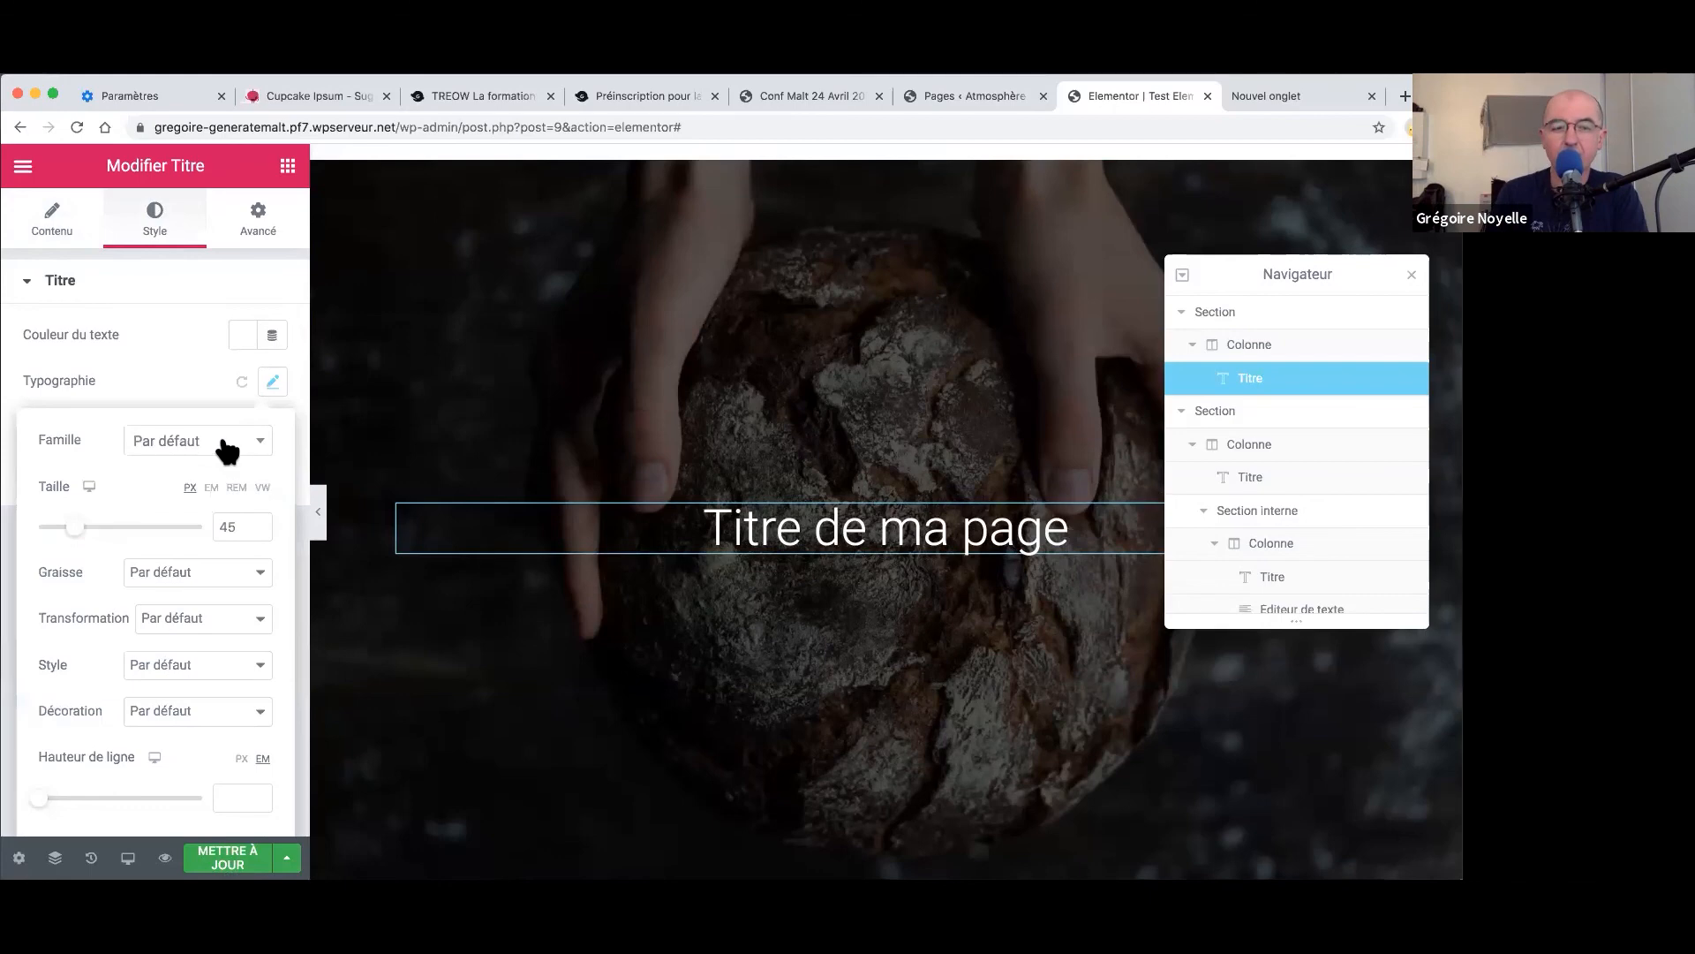
{"action": "left_click", "coordinate": [228, 444]}
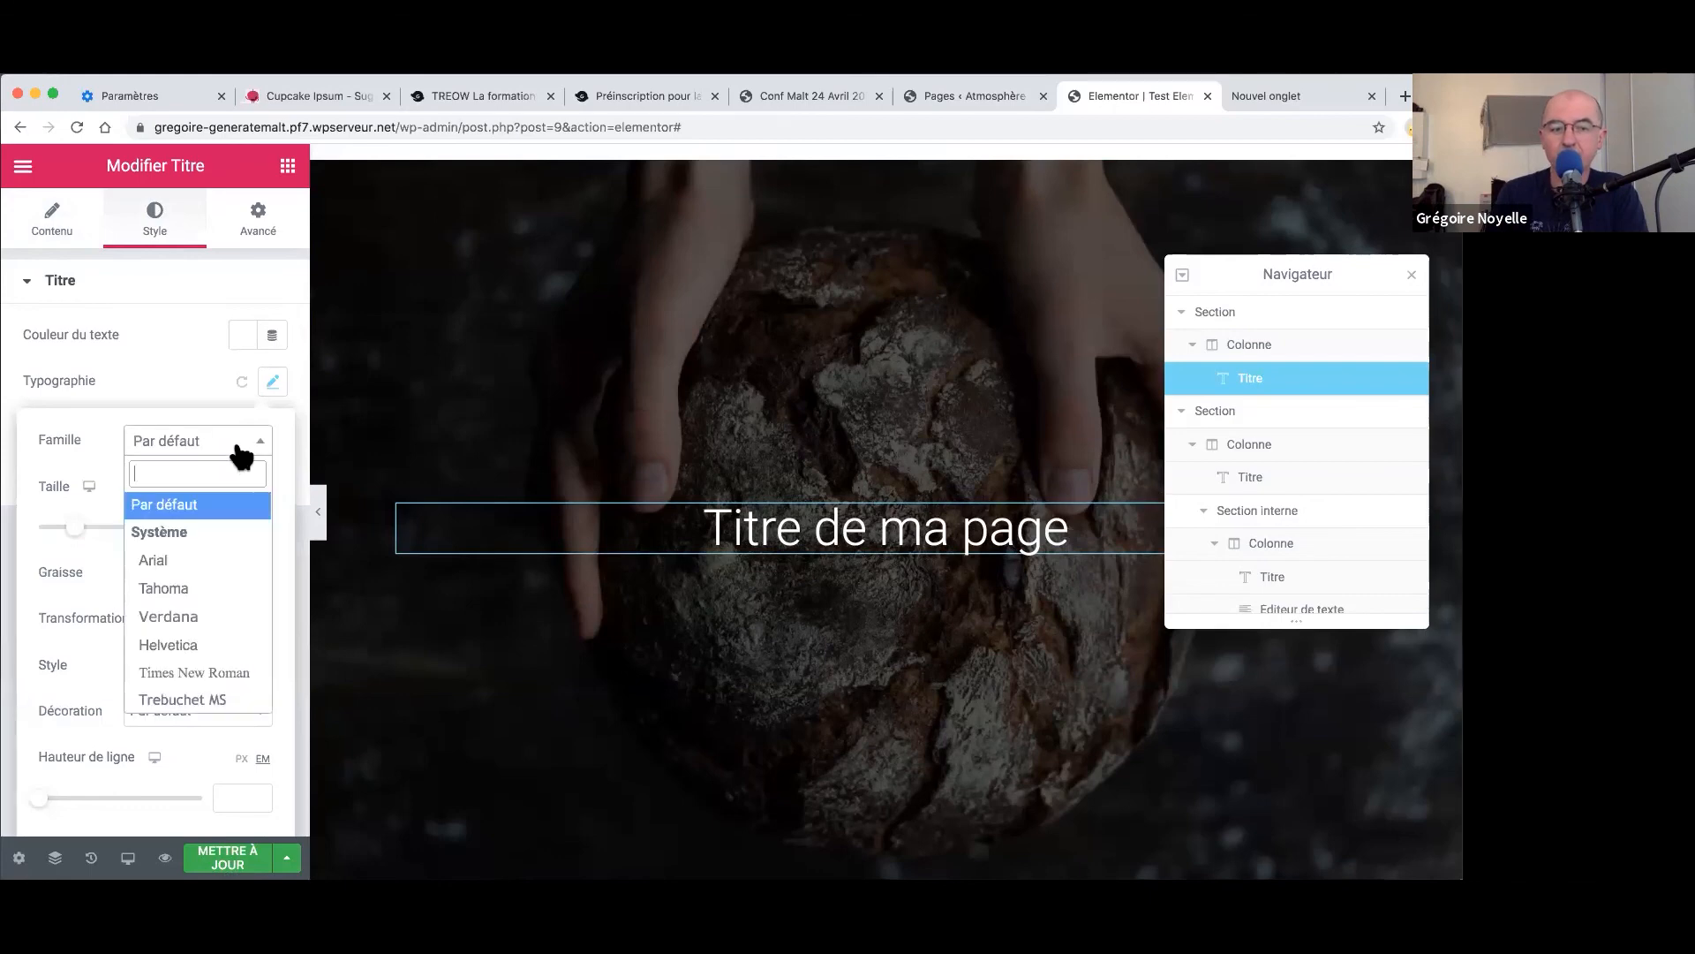
{"action": "left_click", "coordinate": [65, 447]}
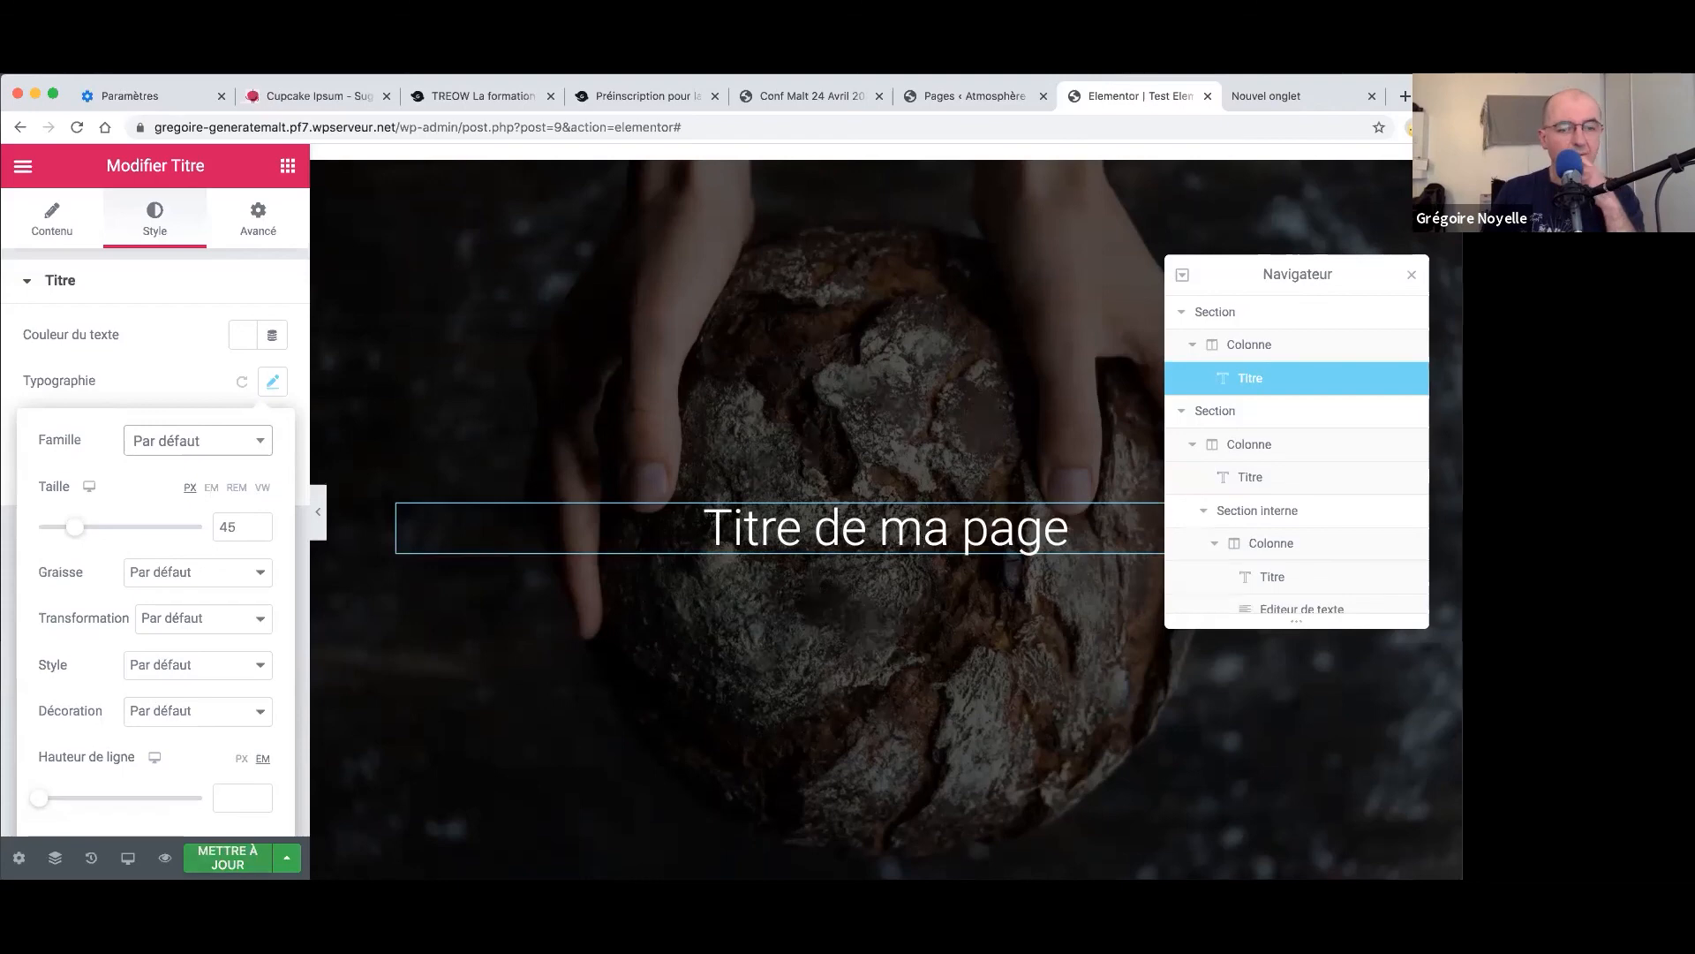
{"action": "left_click", "coordinate": [228, 857]}
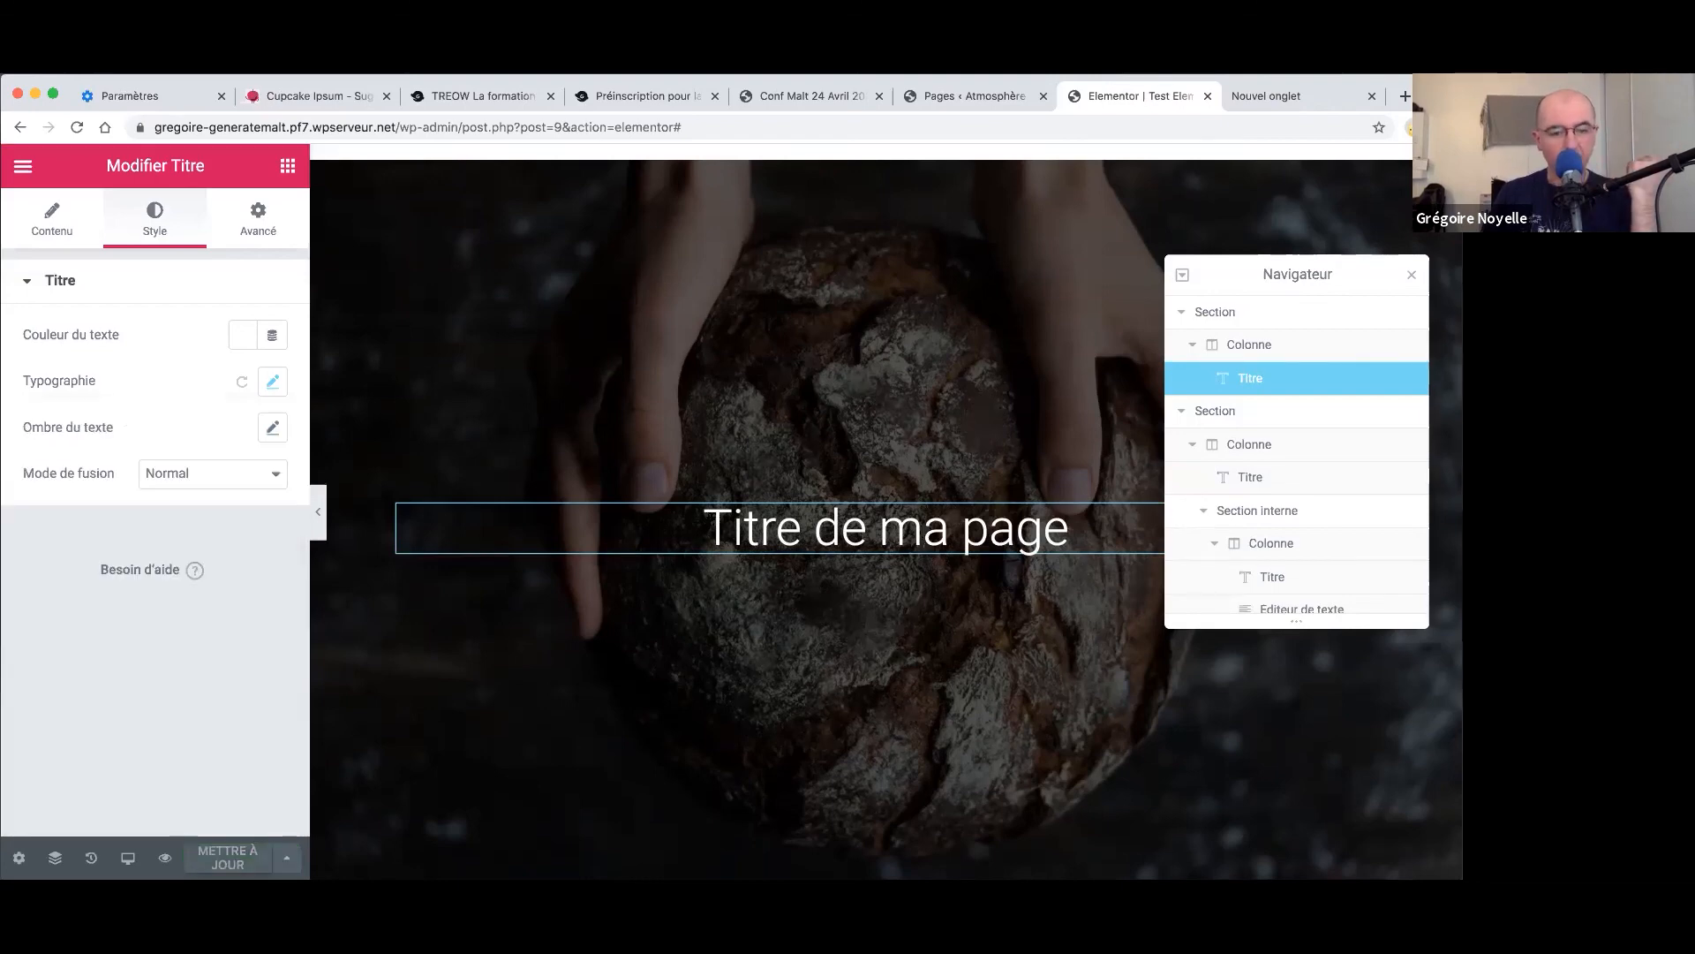
- View the page live and reload until the bread hero with 'Titre de ma page' appears
{"action": "left_click", "coordinate": [23, 165]}
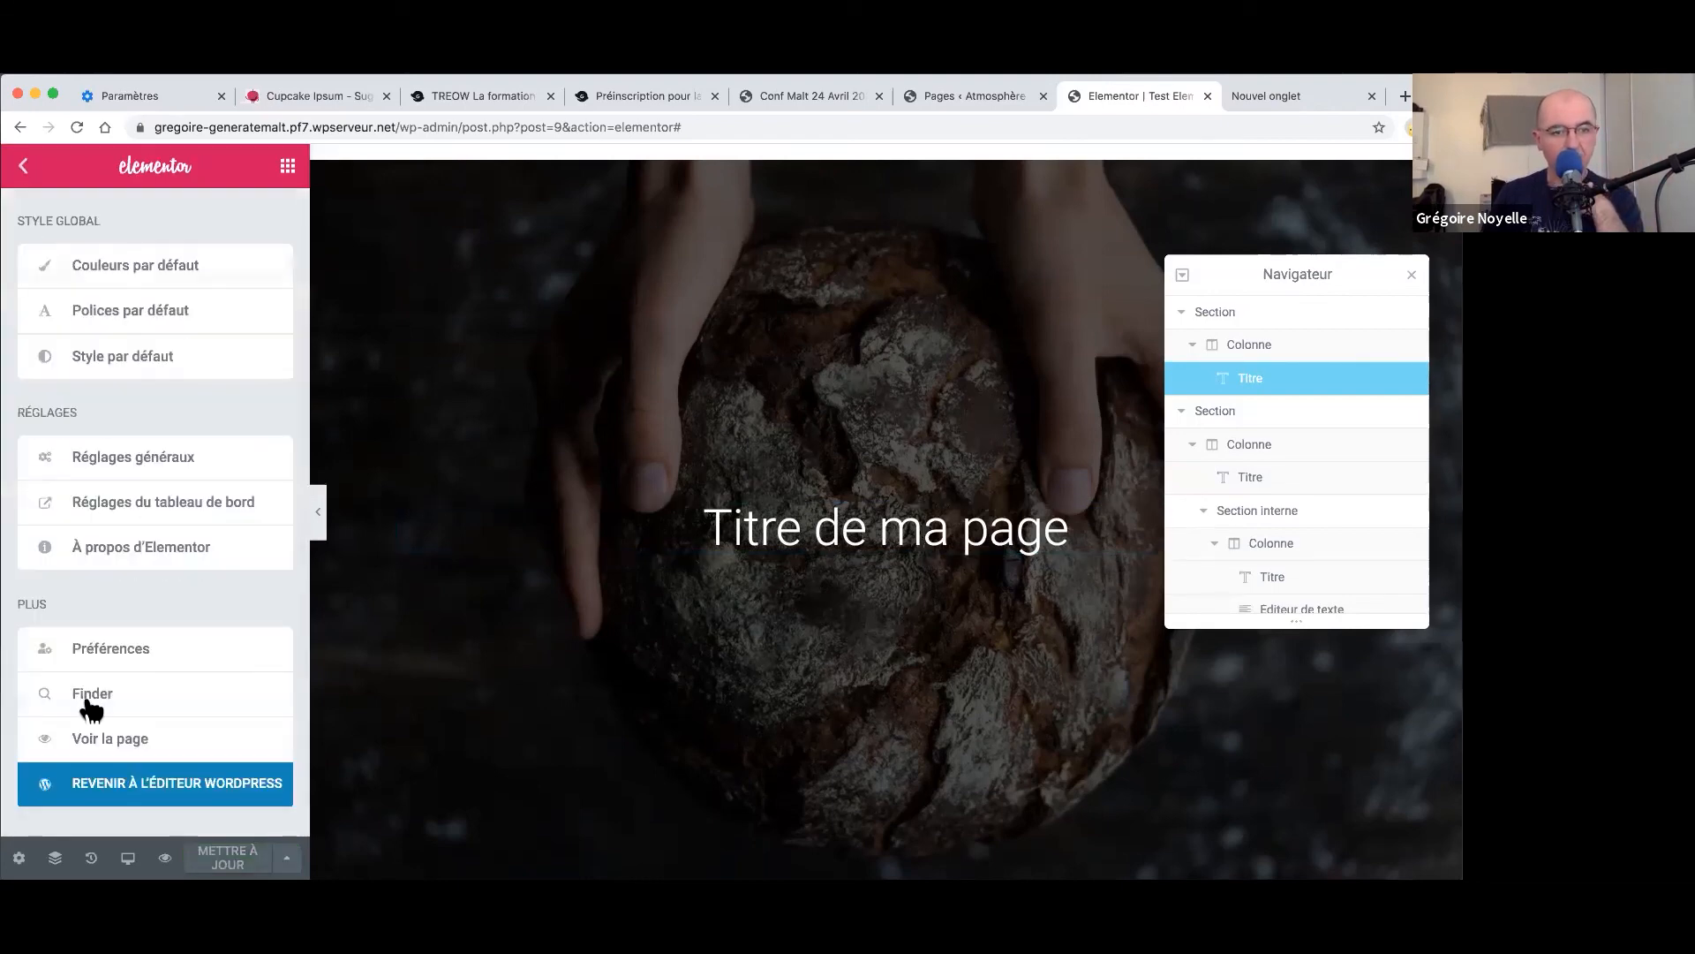
{"action": "left_click", "coordinate": [89, 737]}
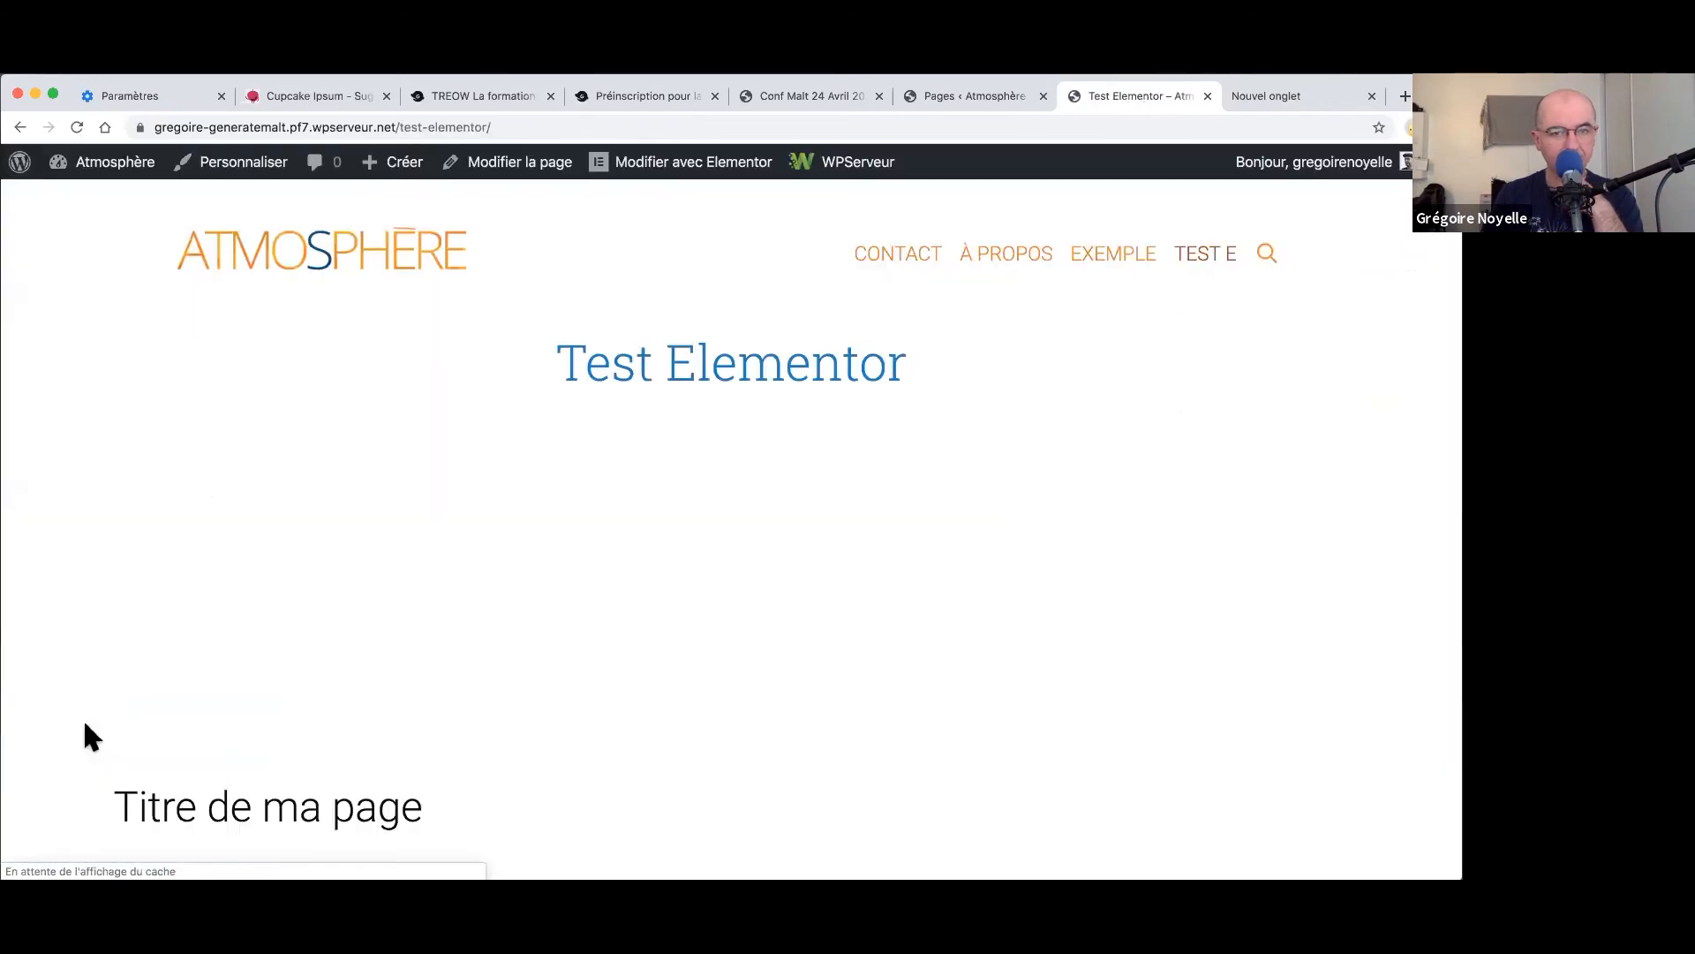
{"action": "scroll", "coordinate": [811, 617], "scroll_direction": "down", "scroll_amount": 10}
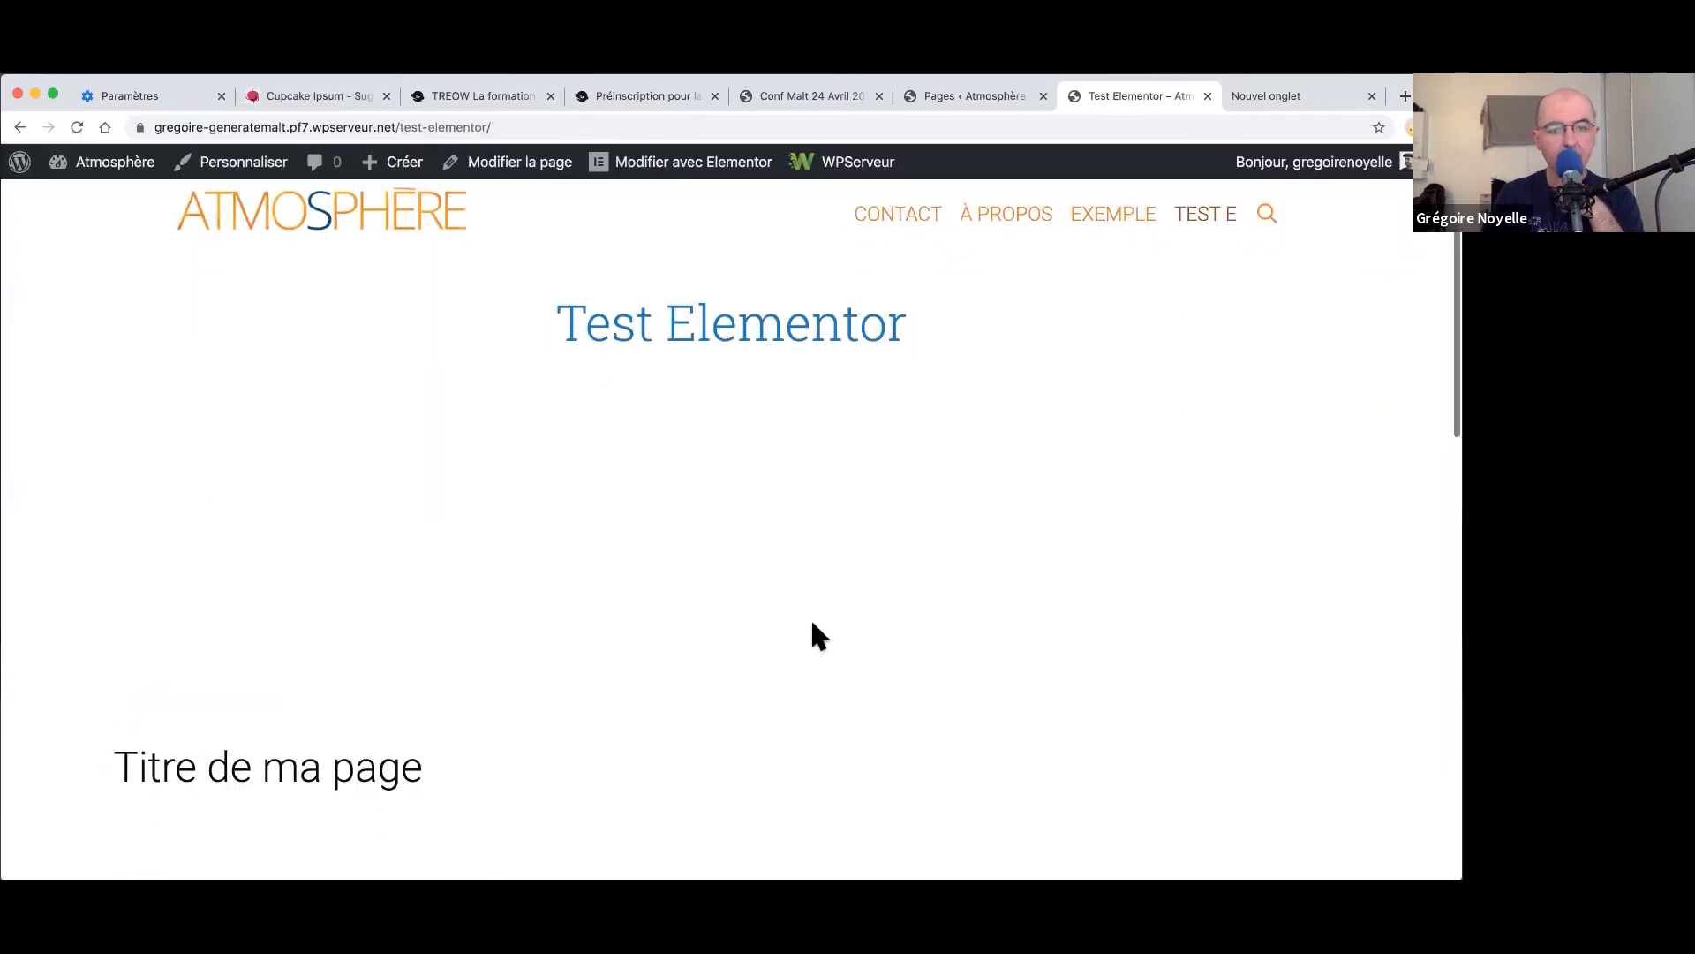
{"action": "scroll", "coordinate": [809, 618], "scroll_direction": "up", "scroll_amount": 10}
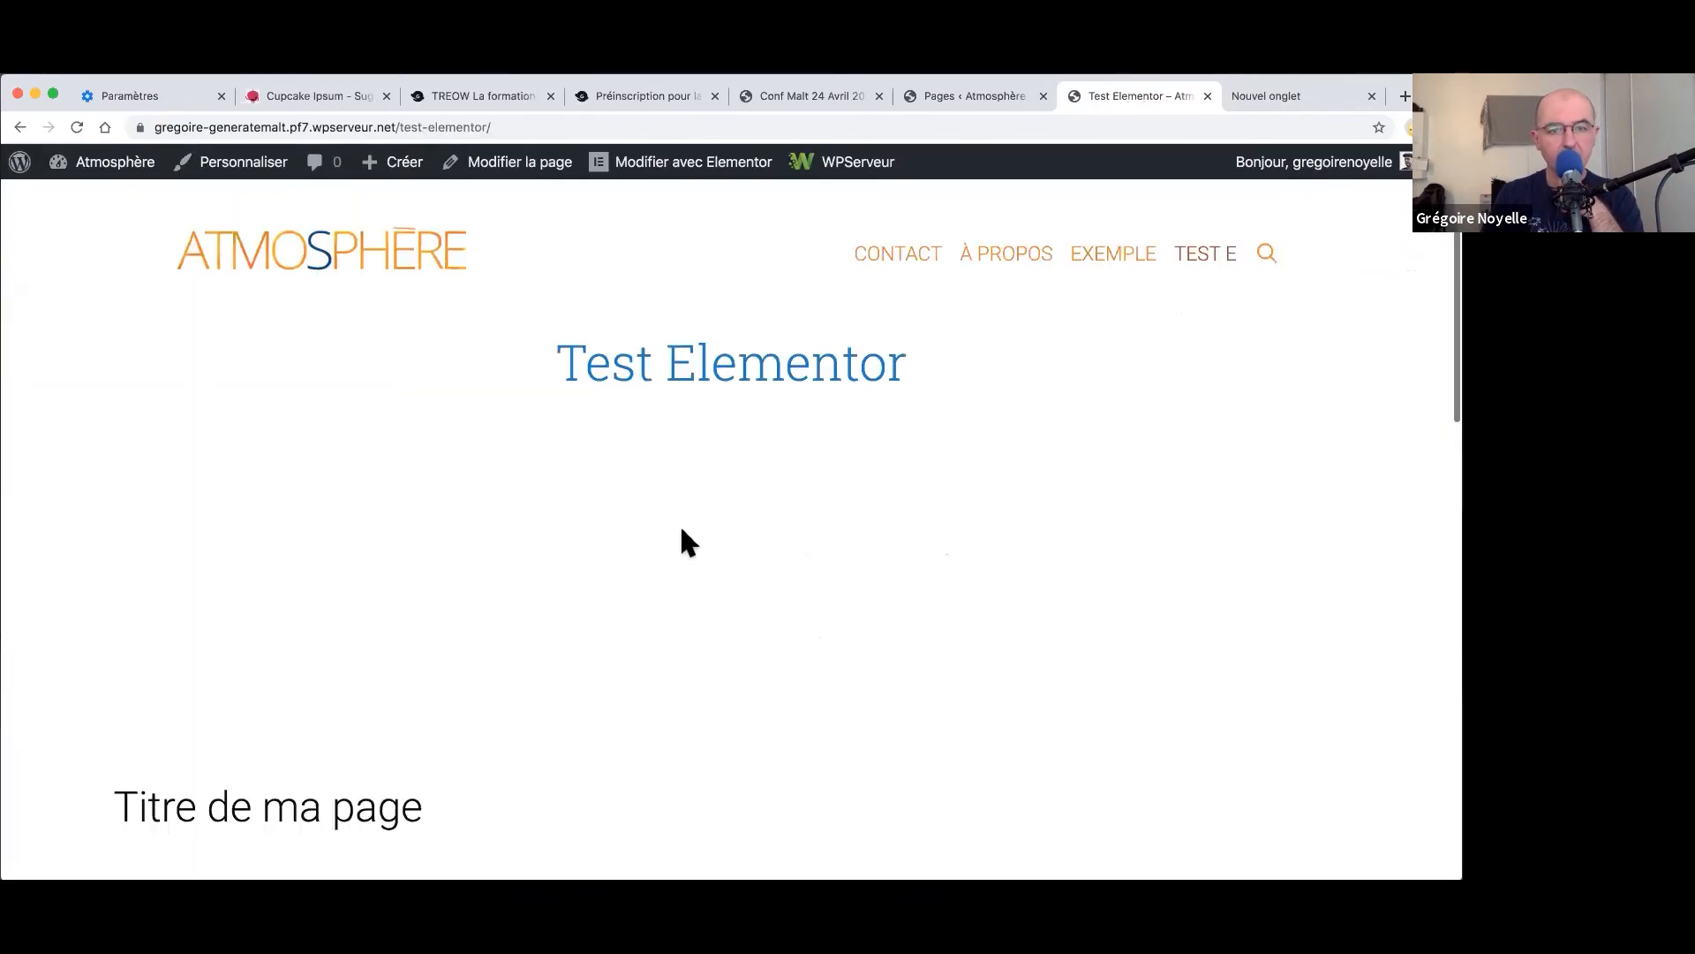
{"action": "left_click", "coordinate": [77, 129]}
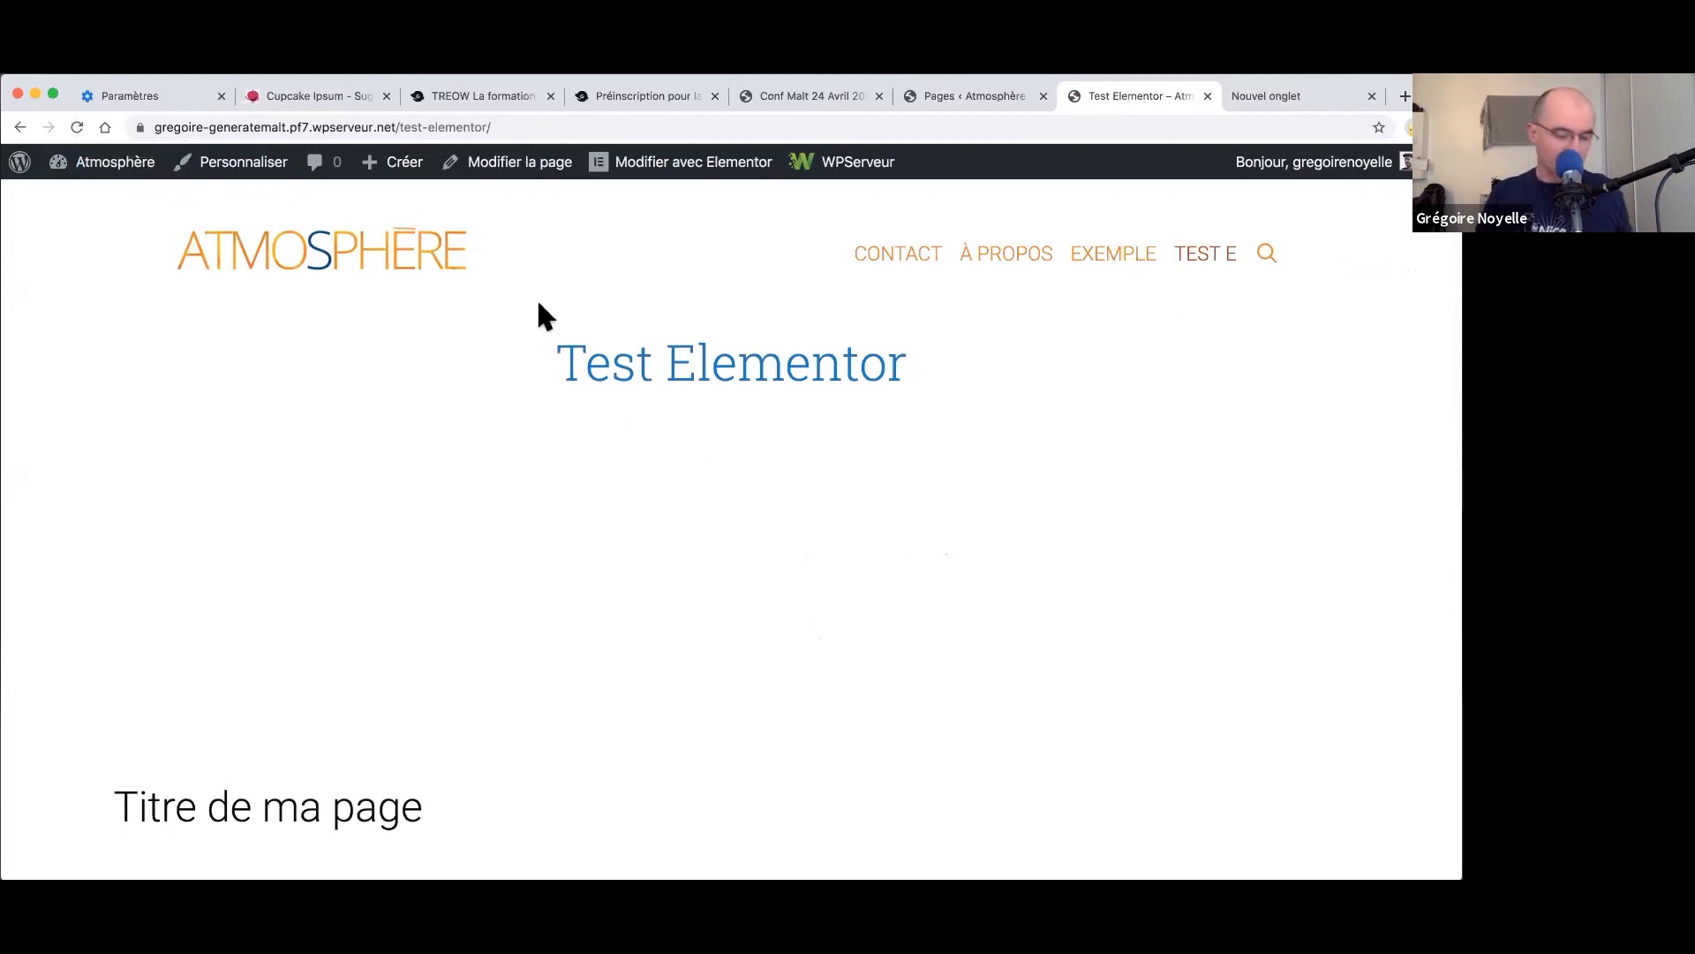
{"action": "left_click", "coordinate": [76, 129]}
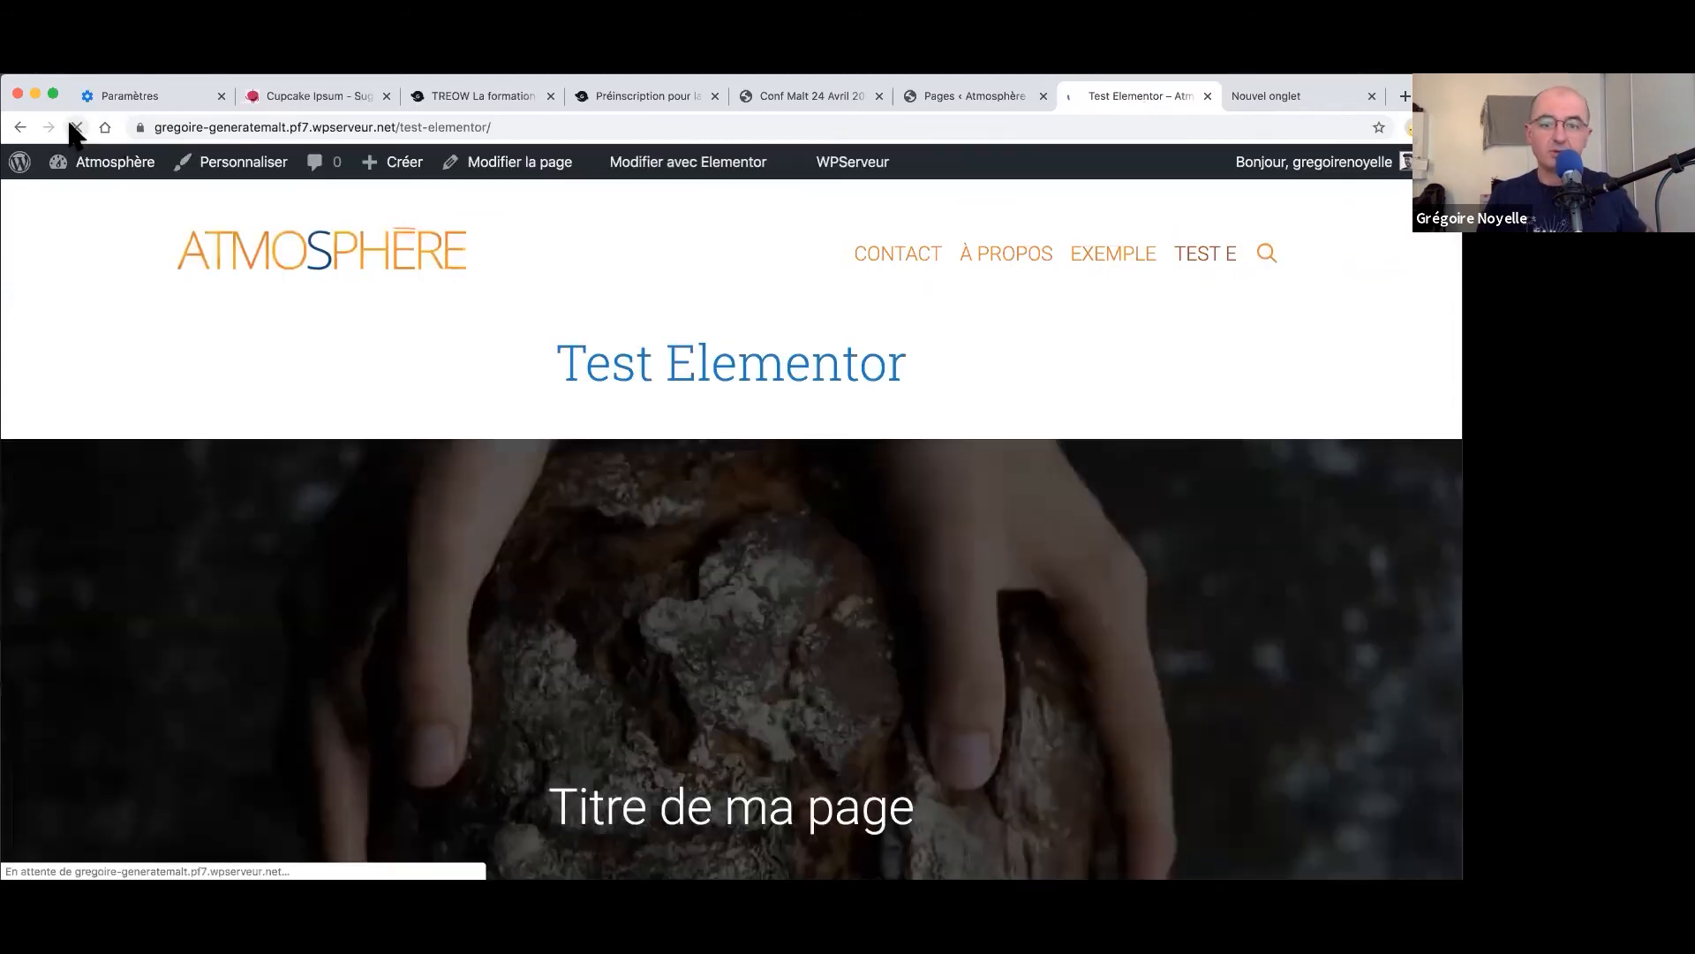
{"action": "scroll", "coordinate": [511, 500], "scroll_direction": "down", "scroll_amount": 2}
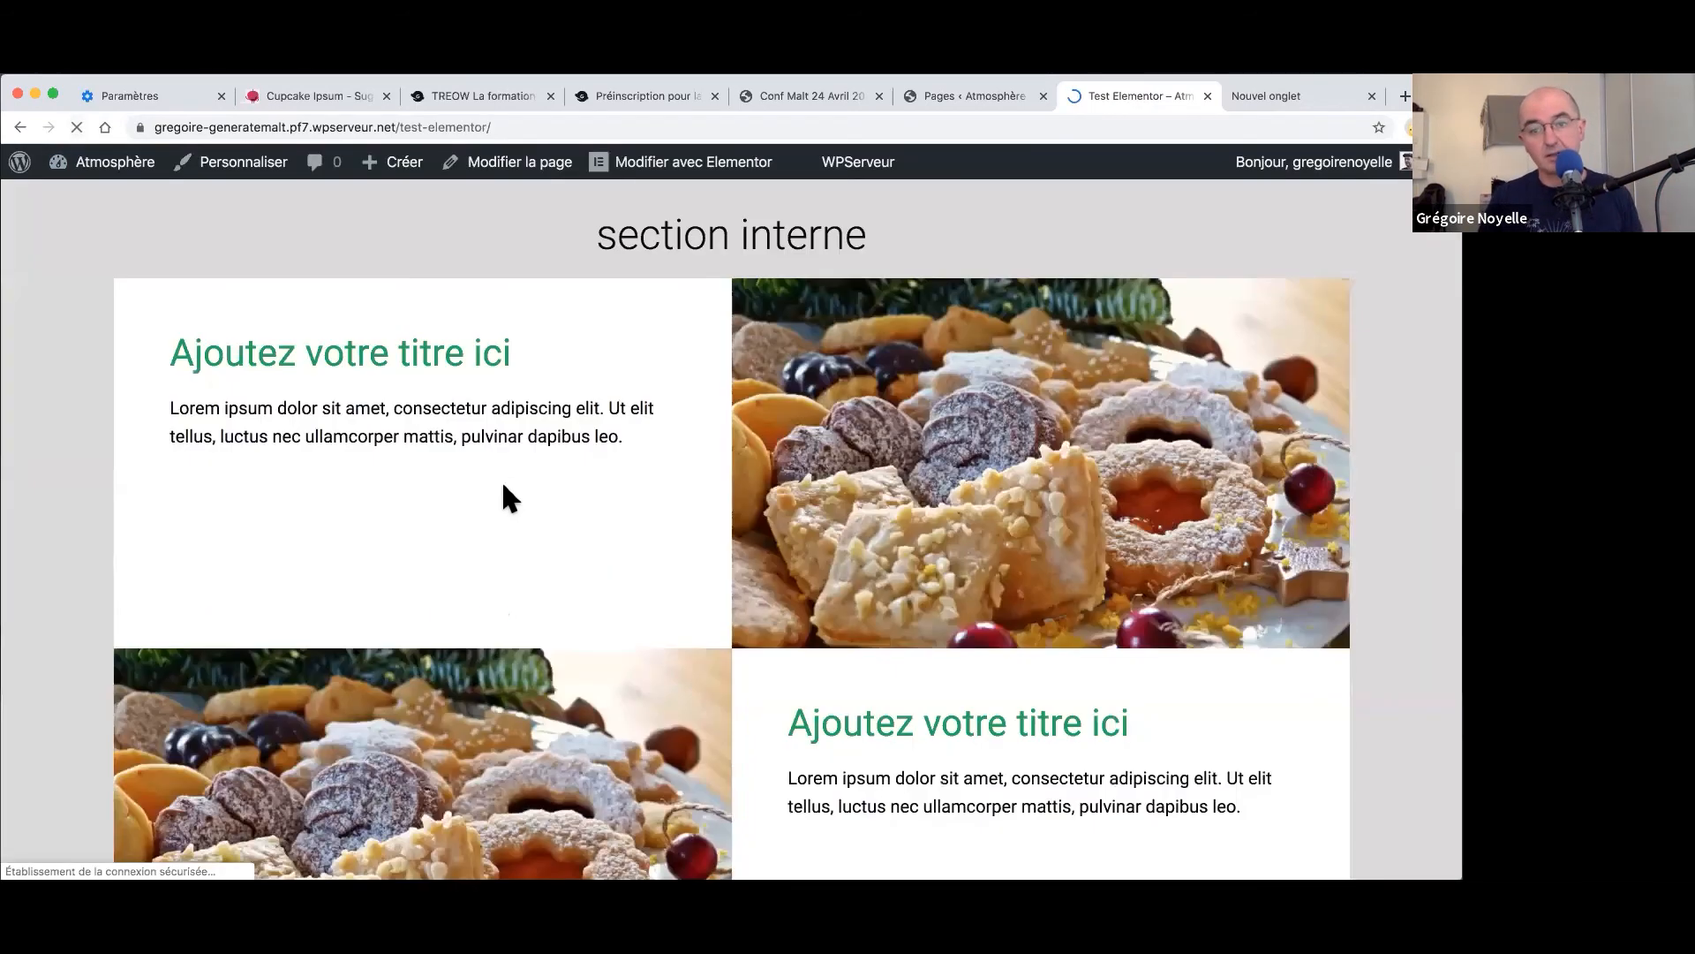
{"action": "scroll", "coordinate": [500, 486], "scroll_direction": "up", "scroll_amount": 3}
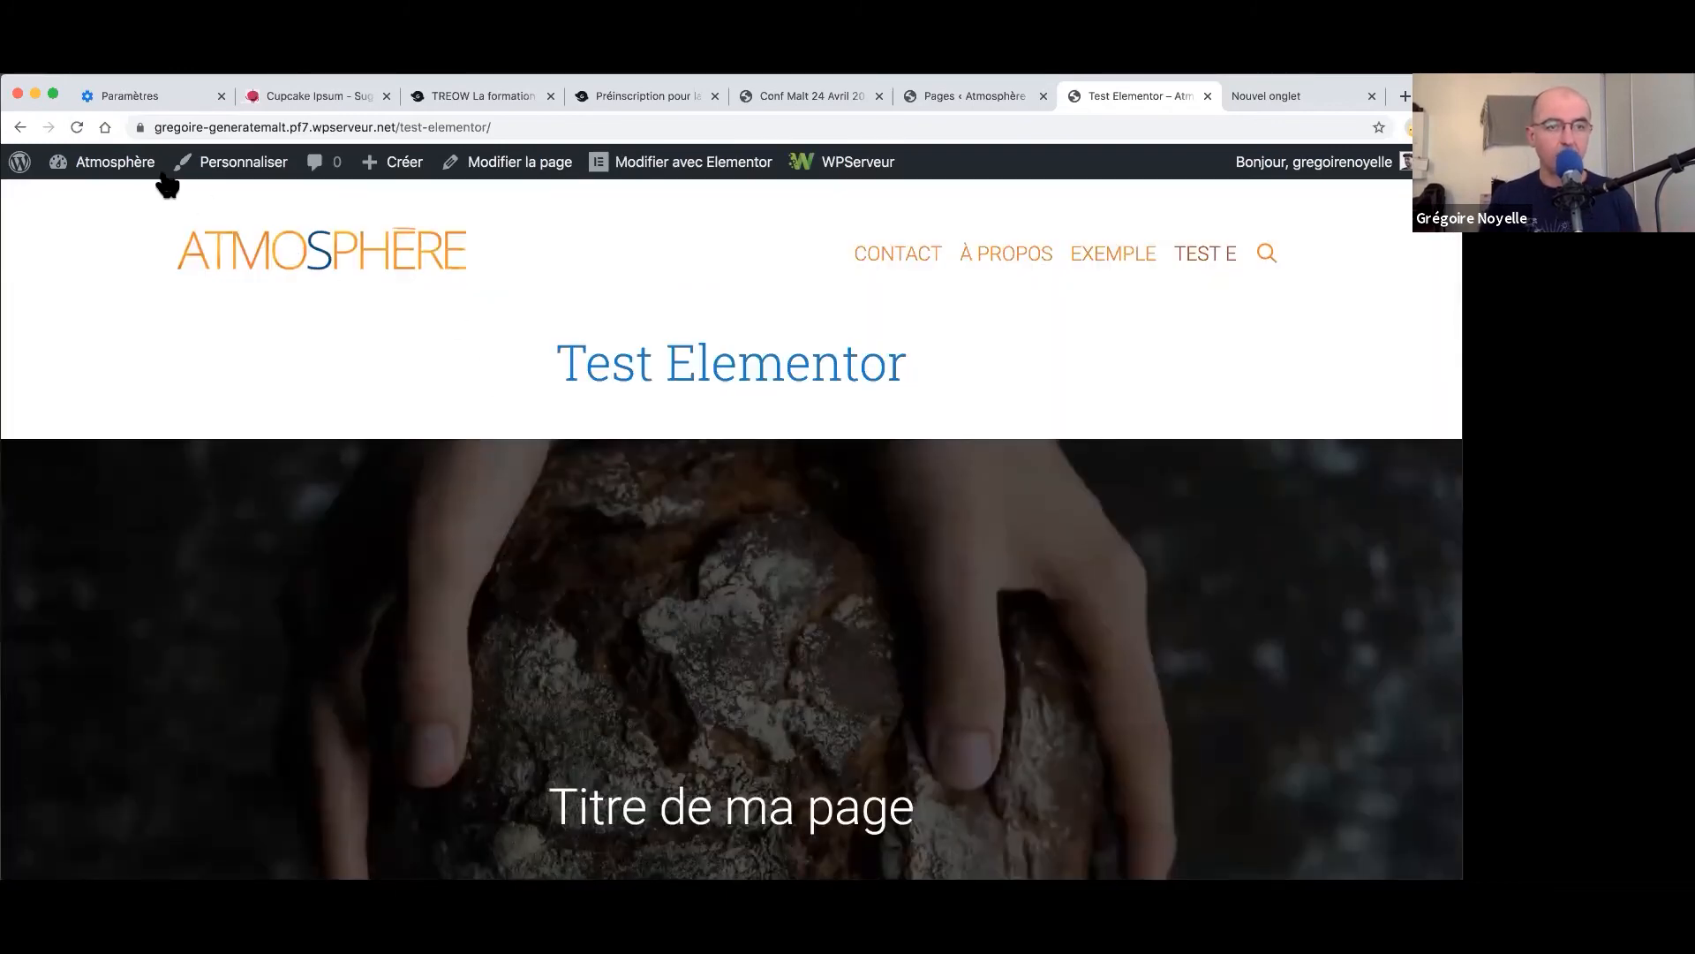
{"action": "left_click", "coordinate": [77, 128]}
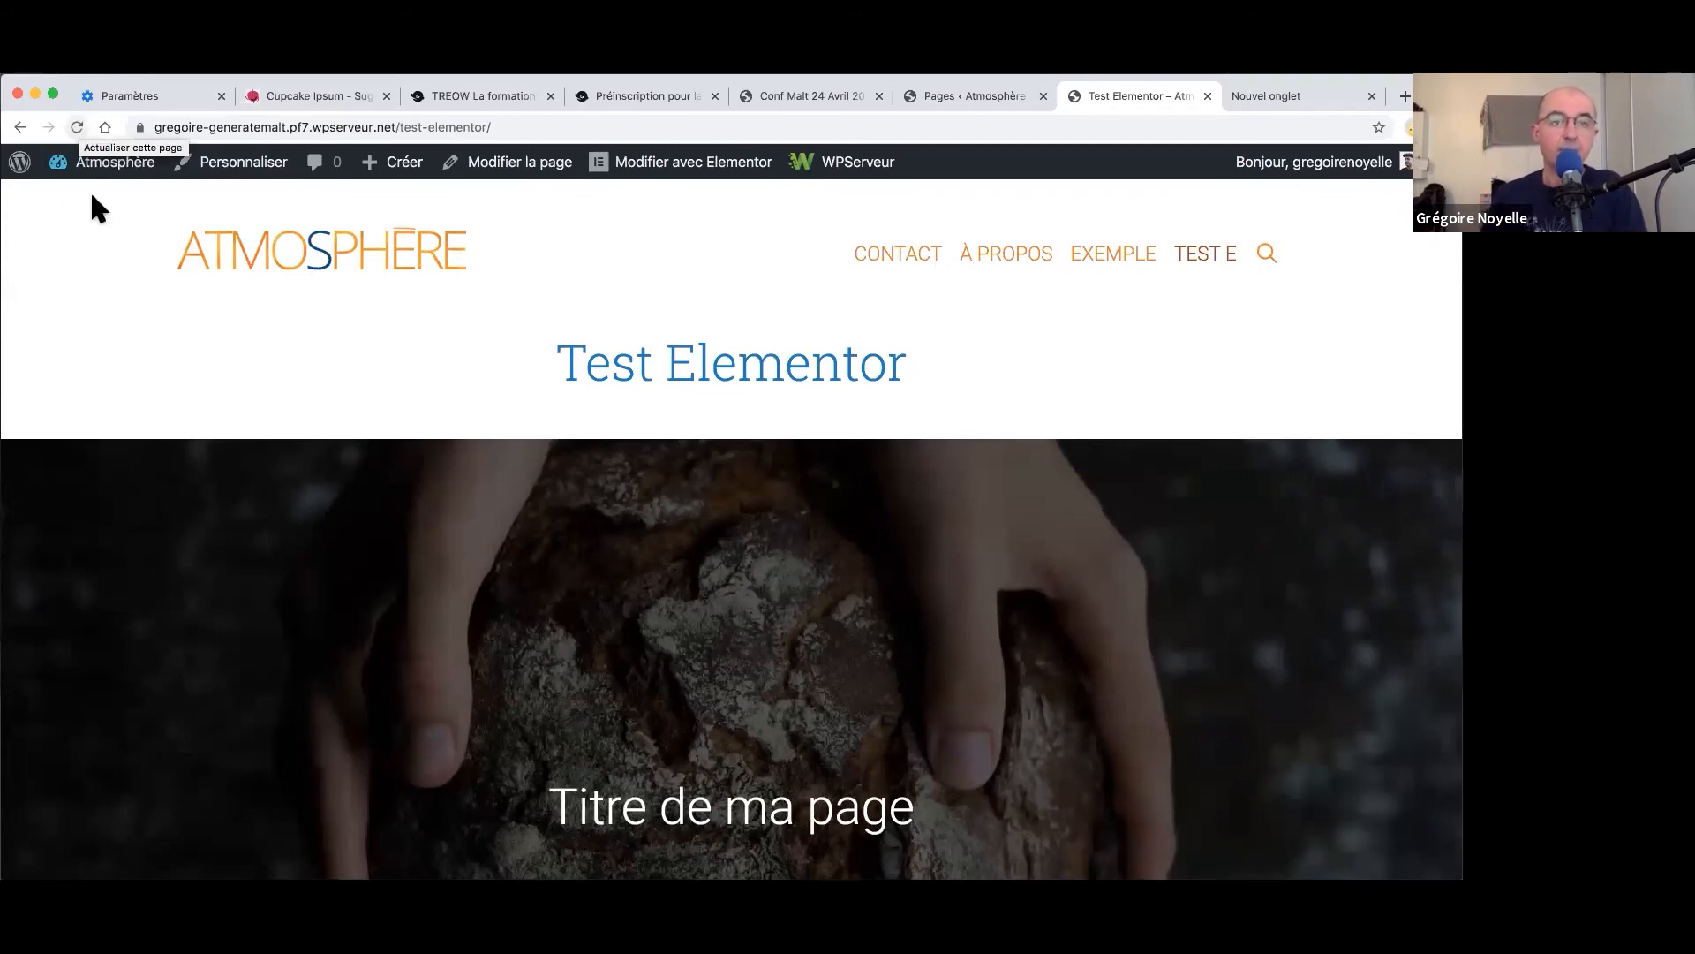
- Open the Customizer and review the Typographie > Corps body text settings
{"action": "left_click", "coordinate": [216, 167]}
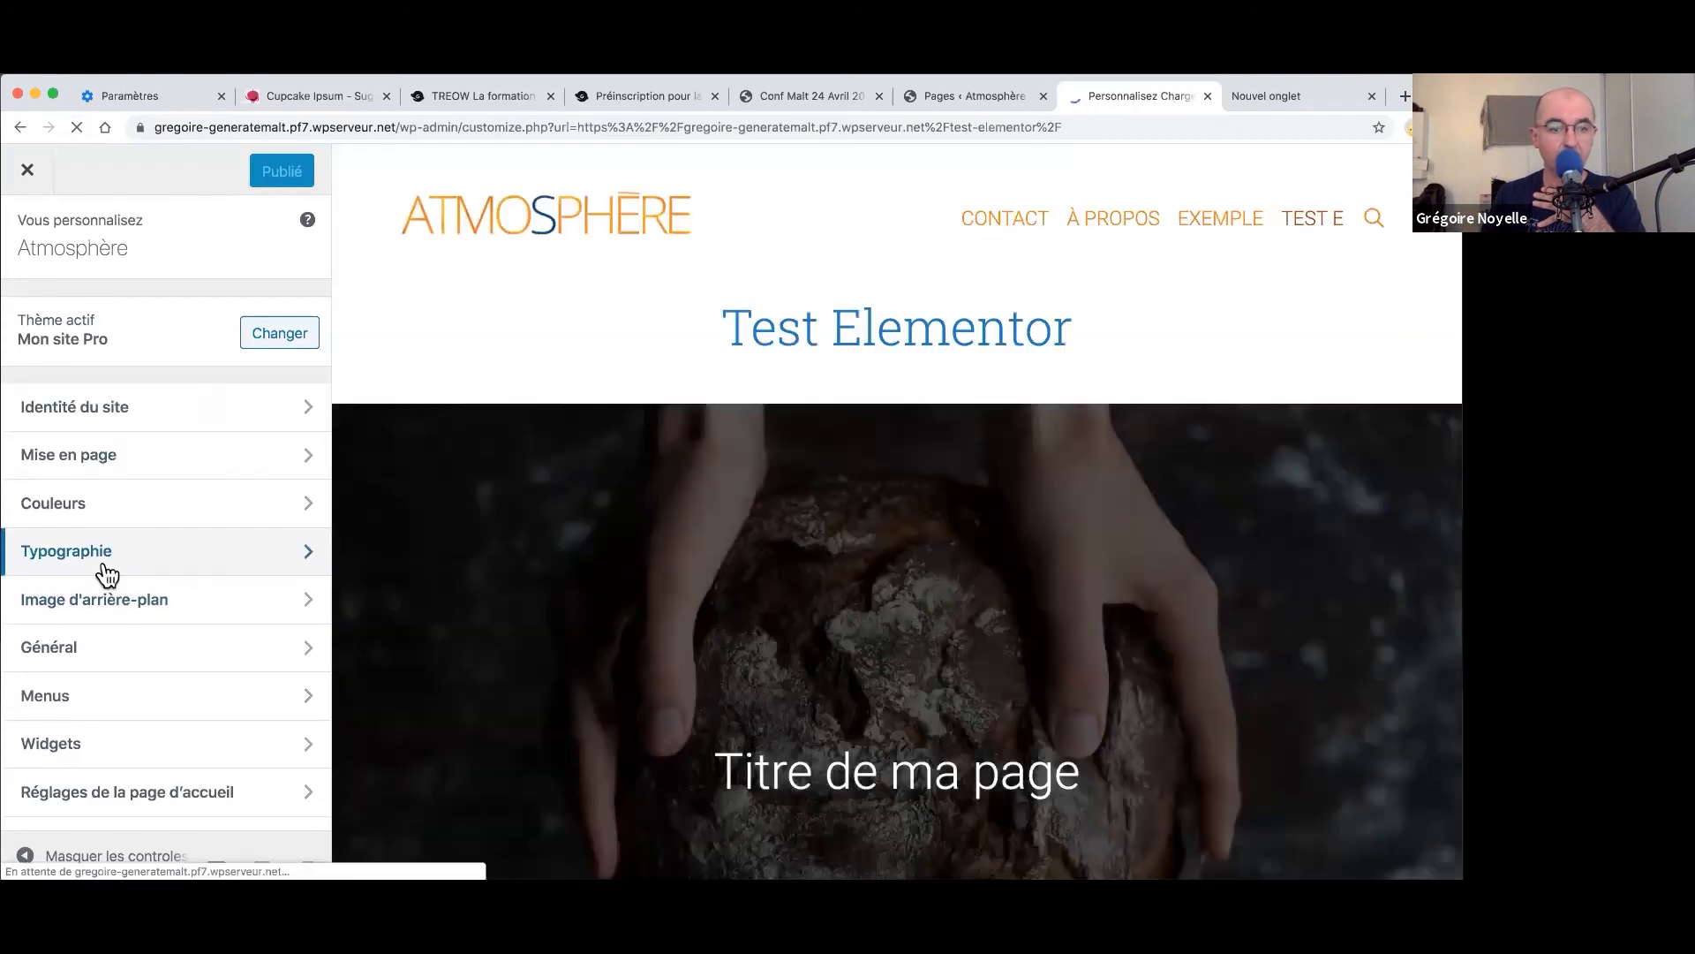
{"action": "left_click", "coordinate": [107, 570]}
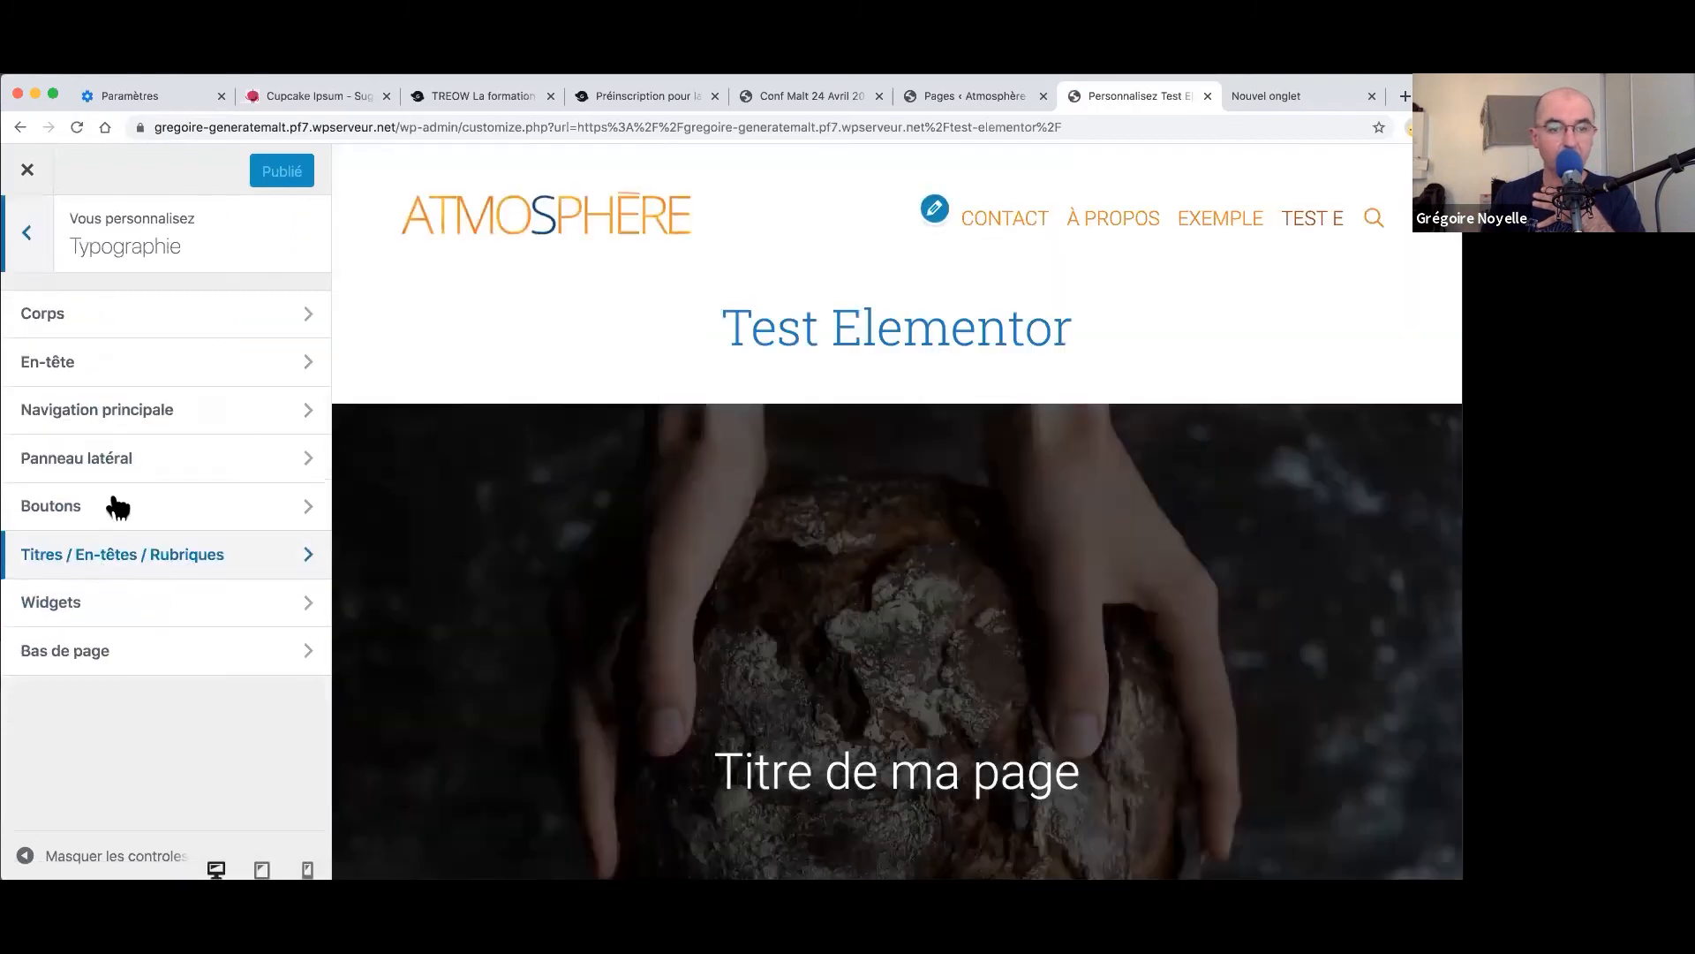
{"action": "left_click", "coordinate": [76, 320]}
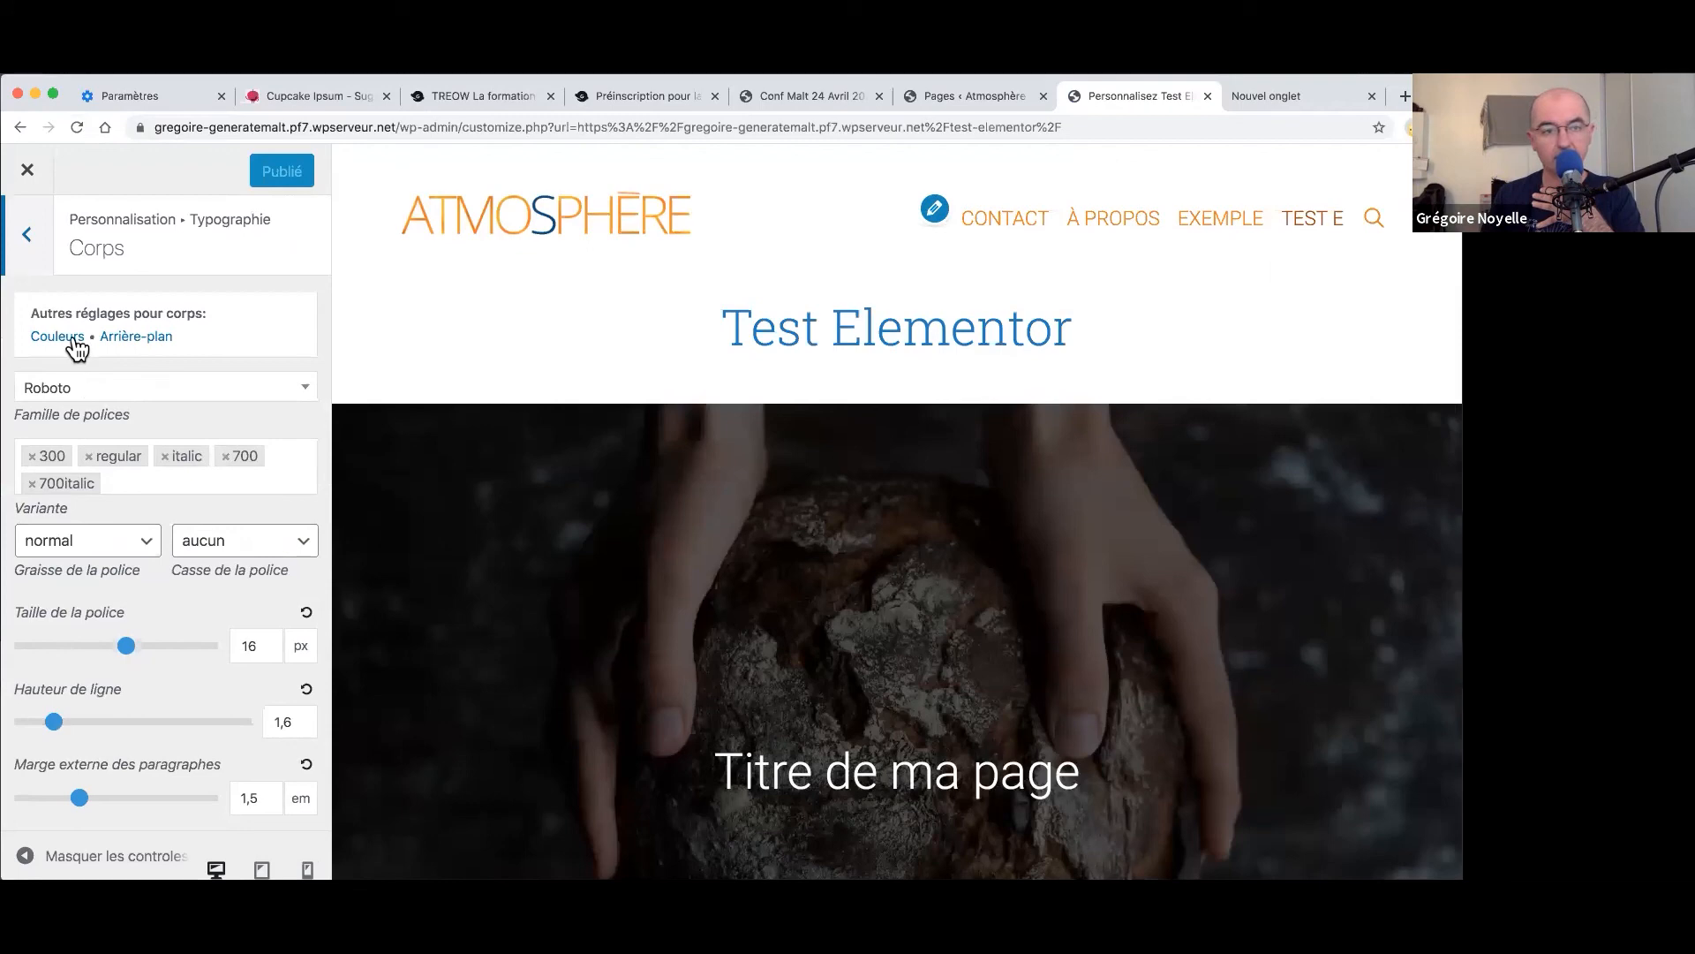
{"action": "left_click", "coordinate": [36, 264]}
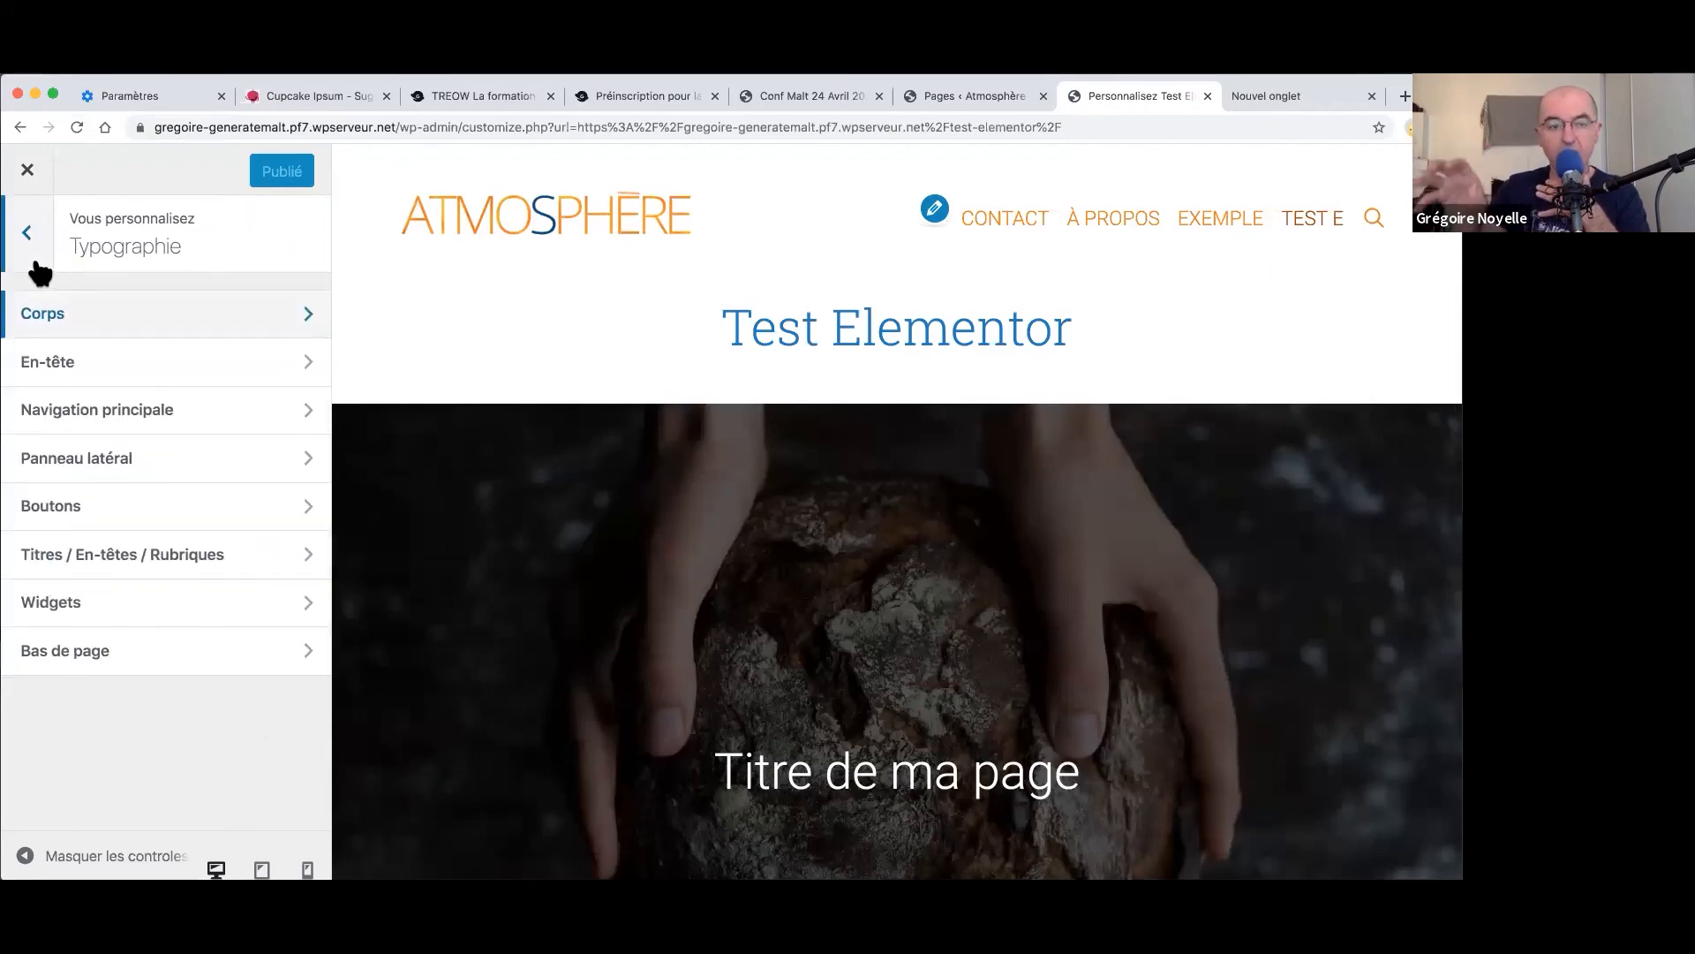
- Check the H1 heading font, leaving it on Roboto Slab, and return to the Typographie list
{"action": "left_click", "coordinate": [95, 567]}
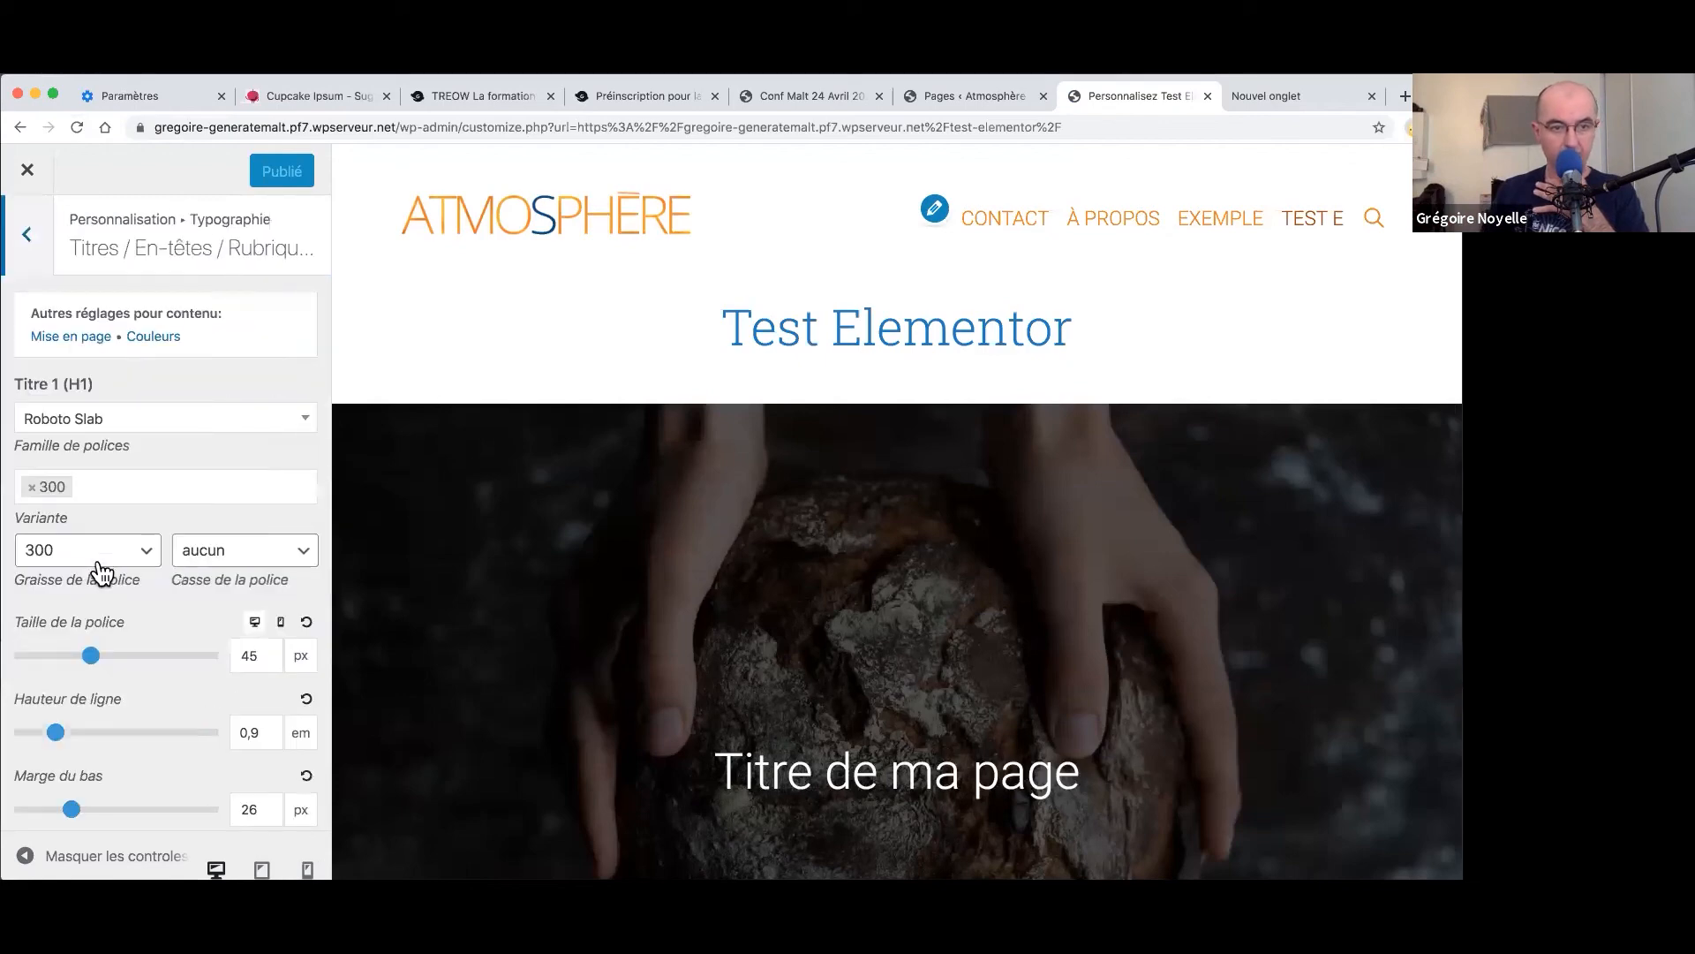
{"action": "left_click", "coordinate": [122, 420]}
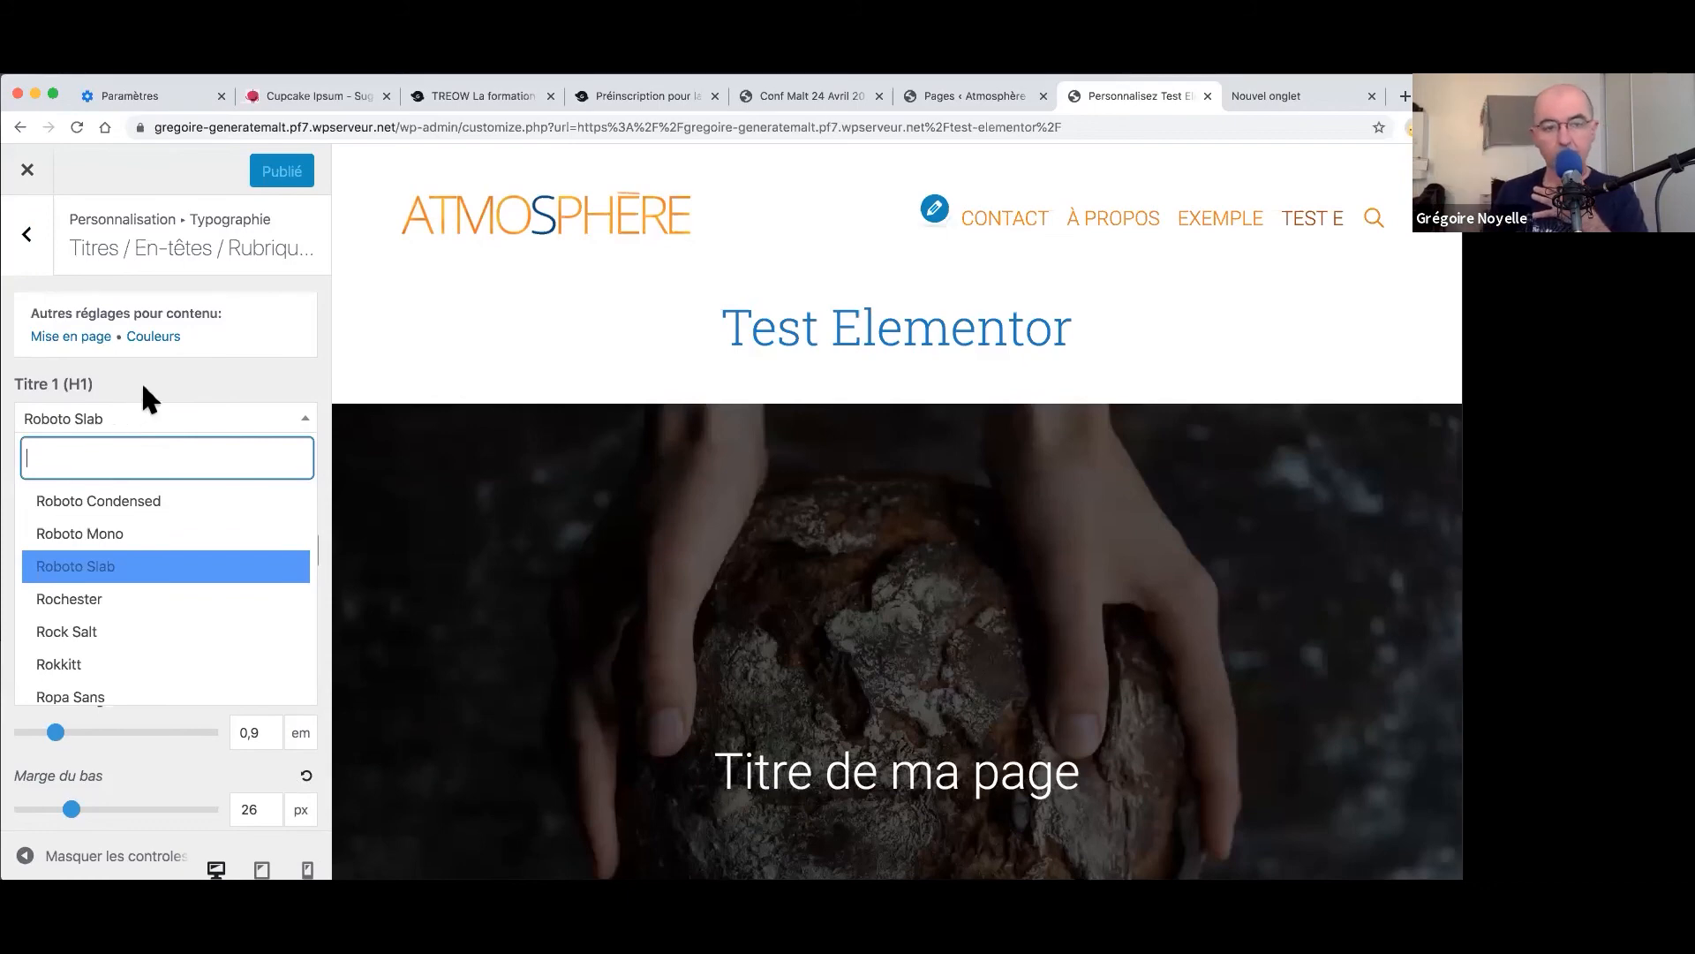
{"action": "left_click", "coordinate": [143, 389]}
{"action": "left_click", "coordinate": [28, 237]}
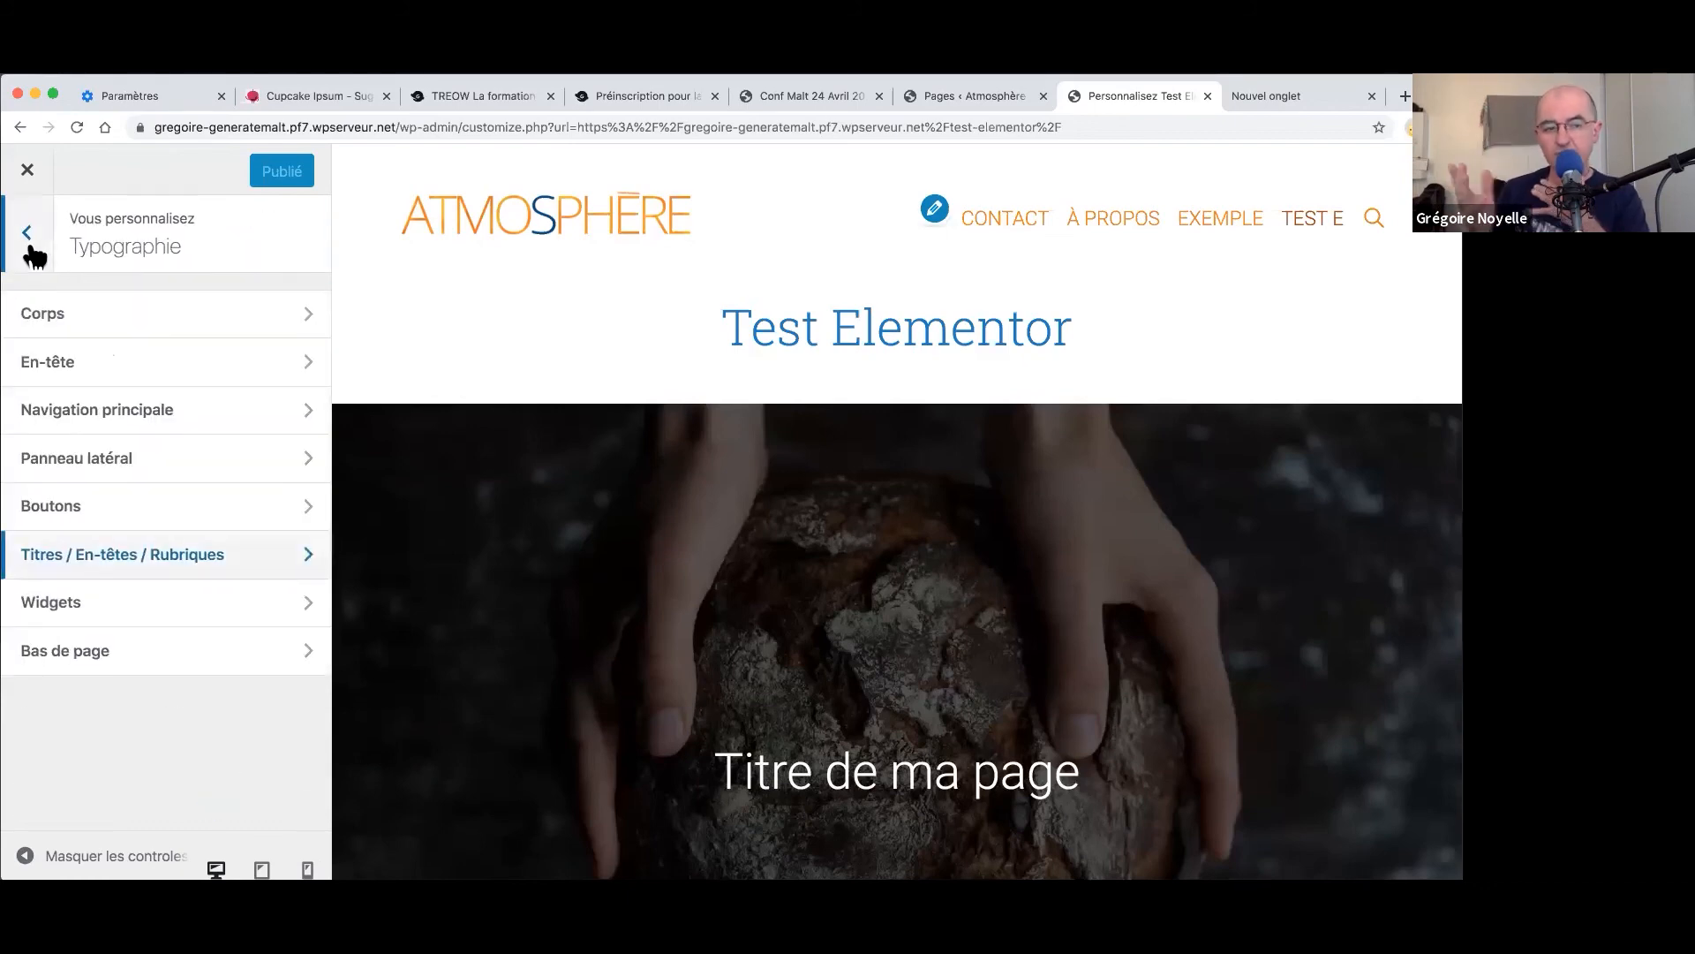